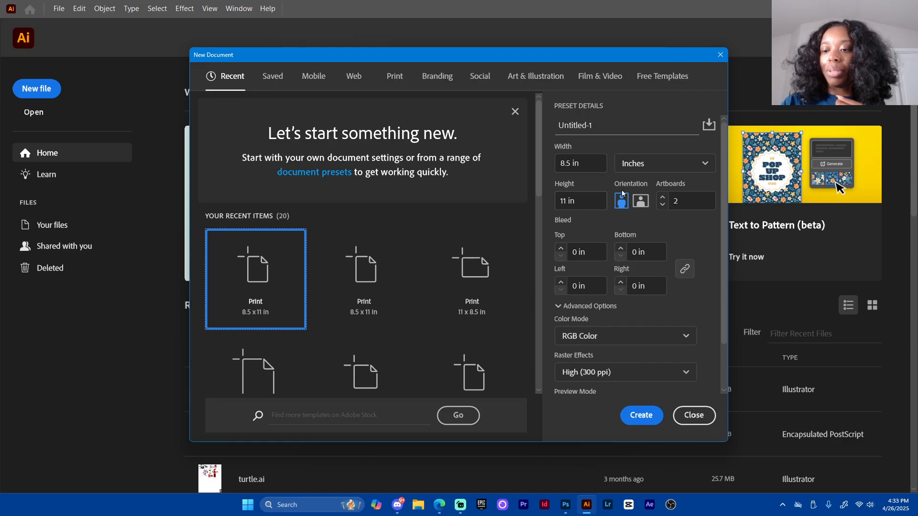
Create a landscape 11 × 8.5 in document with two artboards, RGB color and 300 ppi raster effects
{"action": "left_click", "coordinate": [642, 204]}
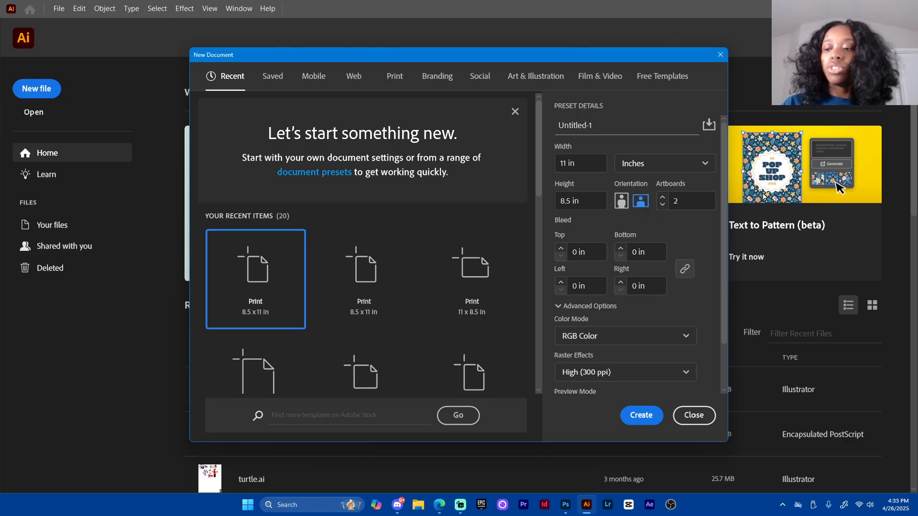
{"action": "left_click_drag", "start_coordinate": [726, 236], "coordinate": [727, 280]}
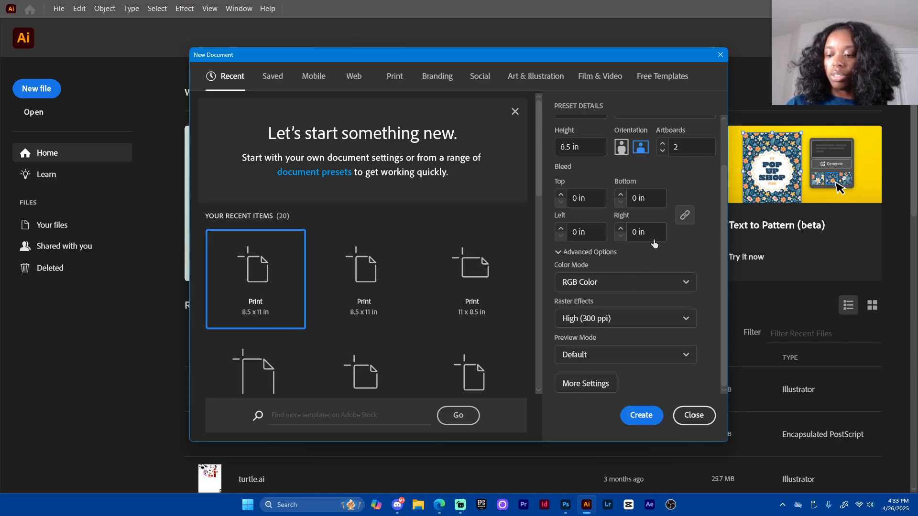
{"action": "left_click", "coordinate": [642, 415]}
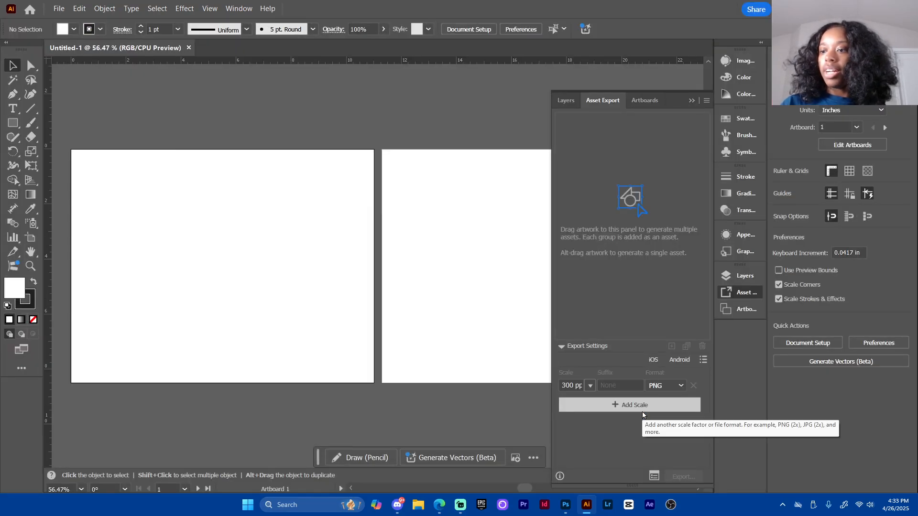
Collapse the Asset Export panel, choose the Essentials Classic workspace and reset it to its default layout
{"action": "left_click", "coordinate": [746, 293]}
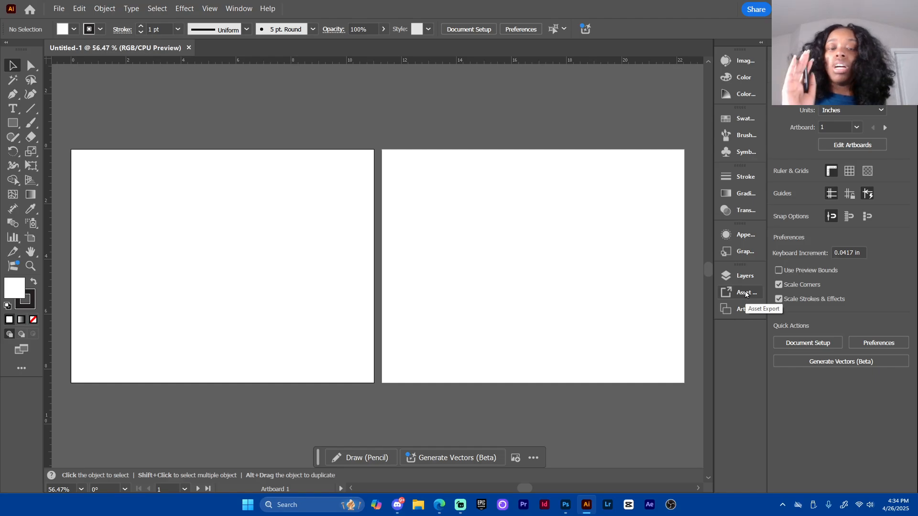
{"action": "left_click", "coordinate": [239, 10]}
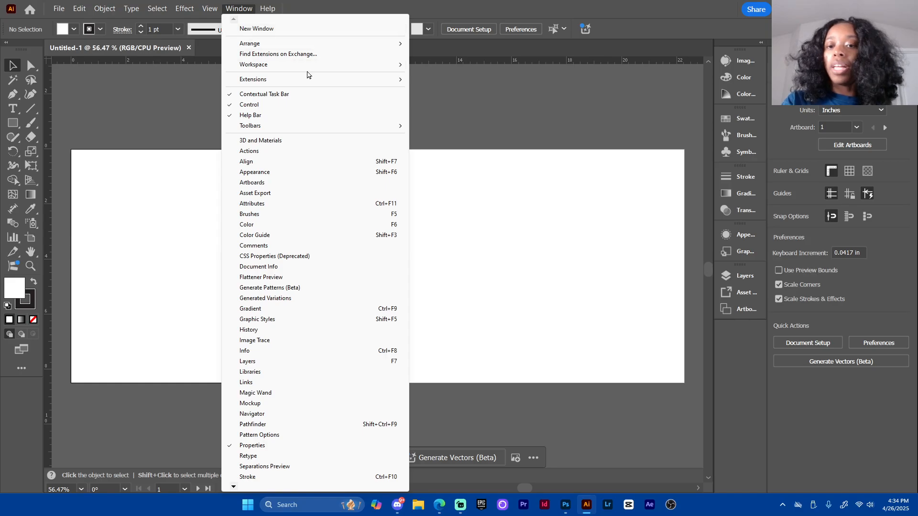
{"action": "mouse_move", "coordinate": [316, 71]}
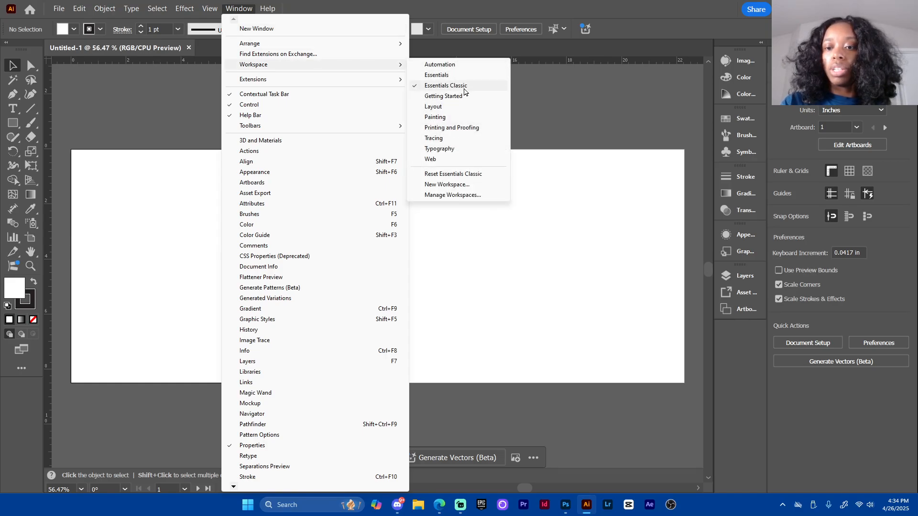
{"action": "left_click", "coordinate": [468, 87]}
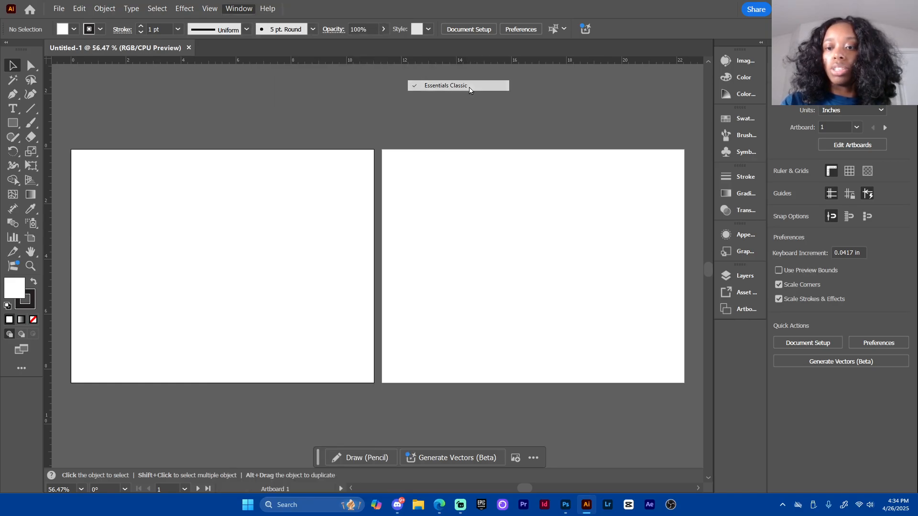
{"action": "left_click", "coordinate": [239, 8]}
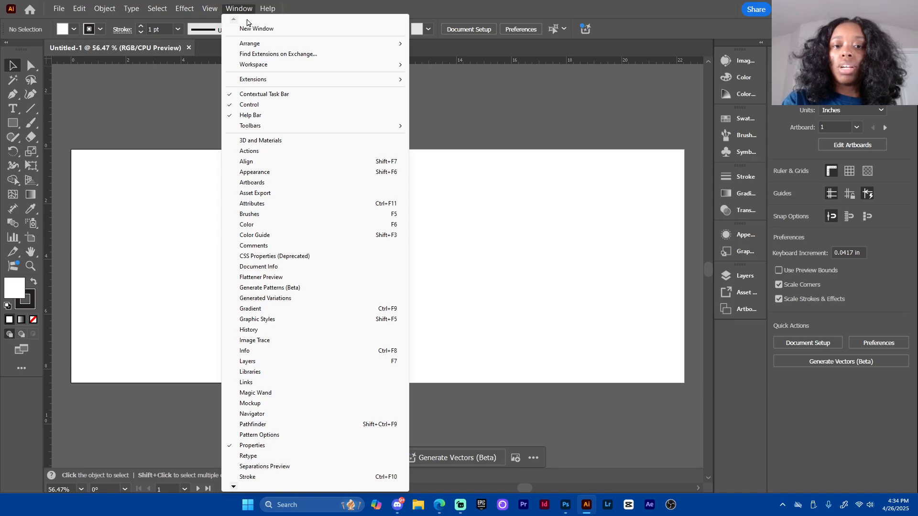
{"action": "mouse_move", "coordinate": [273, 67]}
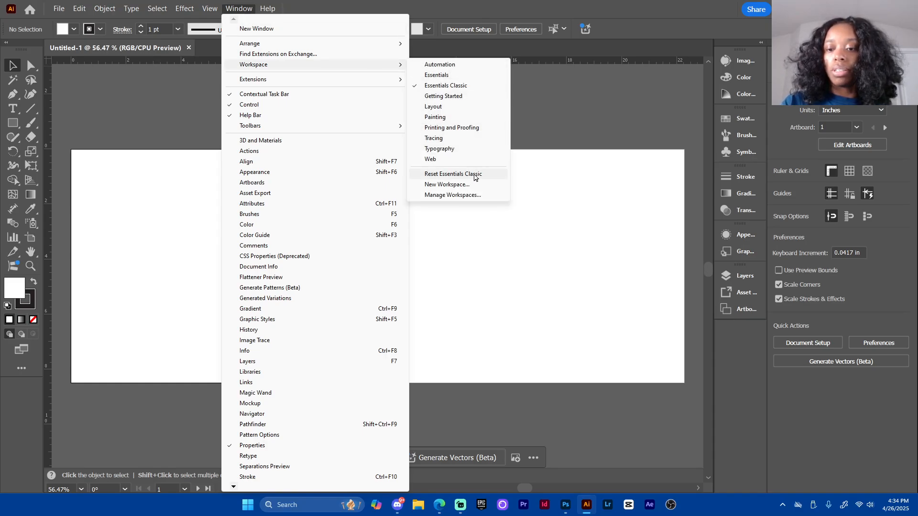
{"action": "left_click", "coordinate": [477, 175]}
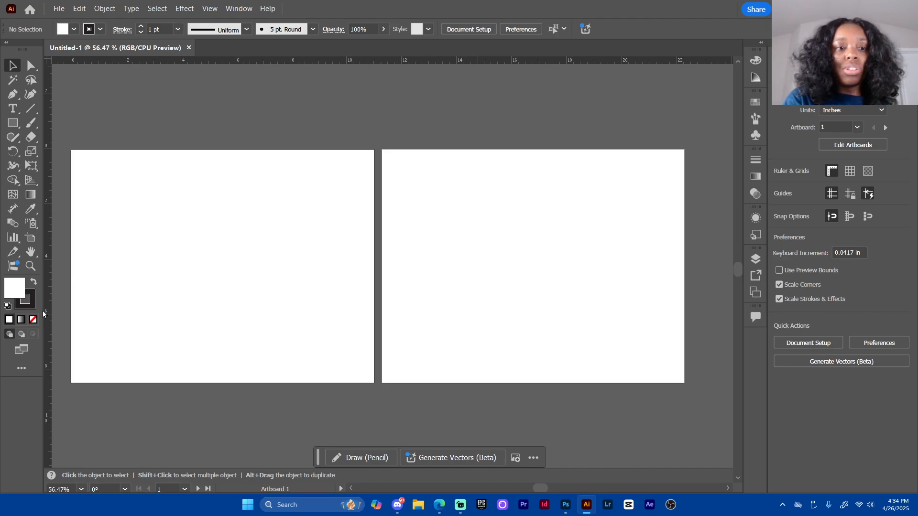
Examine the Paintbrush, Rectangle and related shape, Type, Selection and Pen tools and their options
{"action": "left_click", "coordinate": [33, 127]}
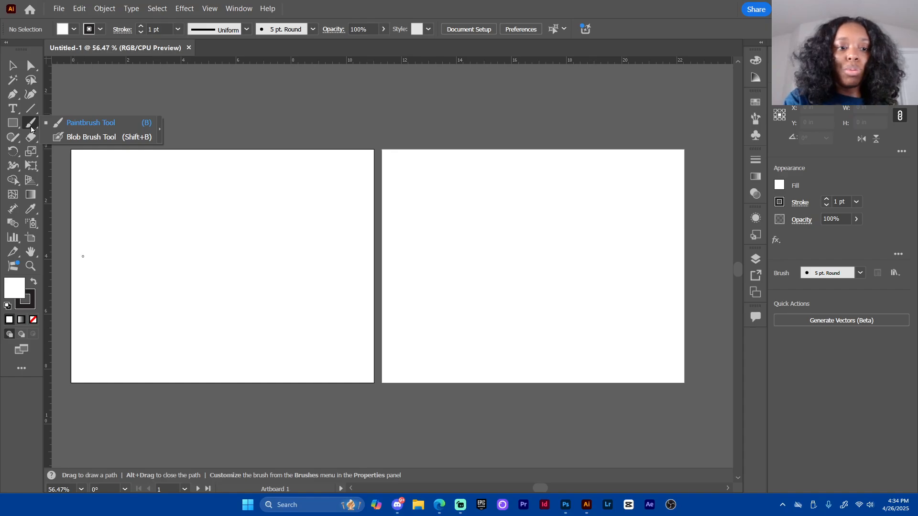
{"action": "left_click", "coordinate": [83, 256]}
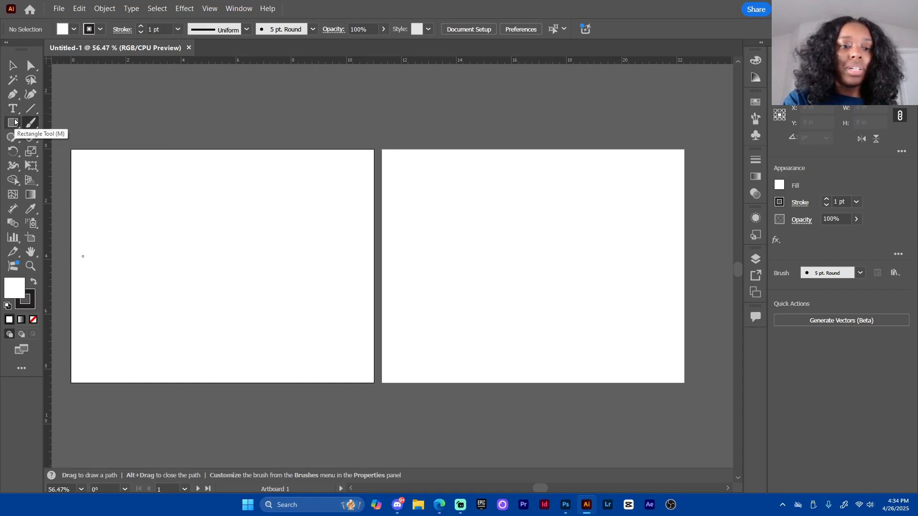
{"action": "left_click", "coordinate": [14, 125]}
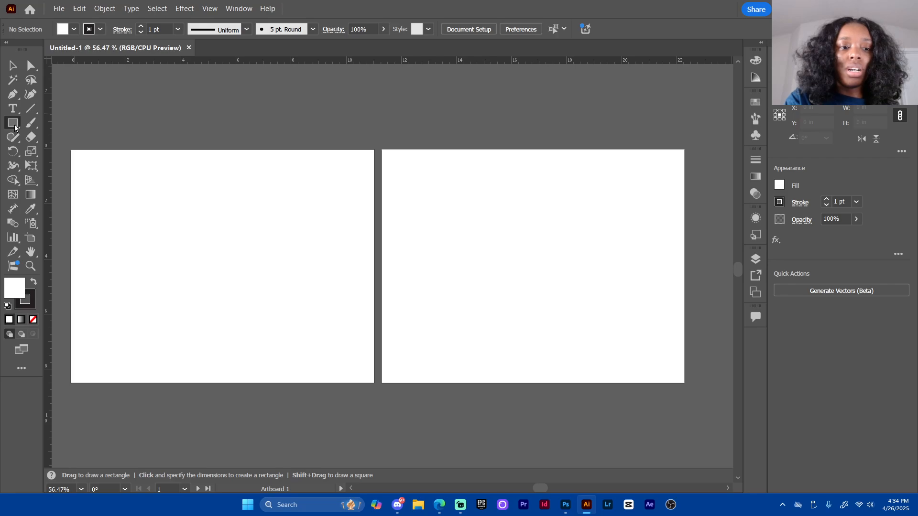
{"action": "left_click", "coordinate": [16, 130]}
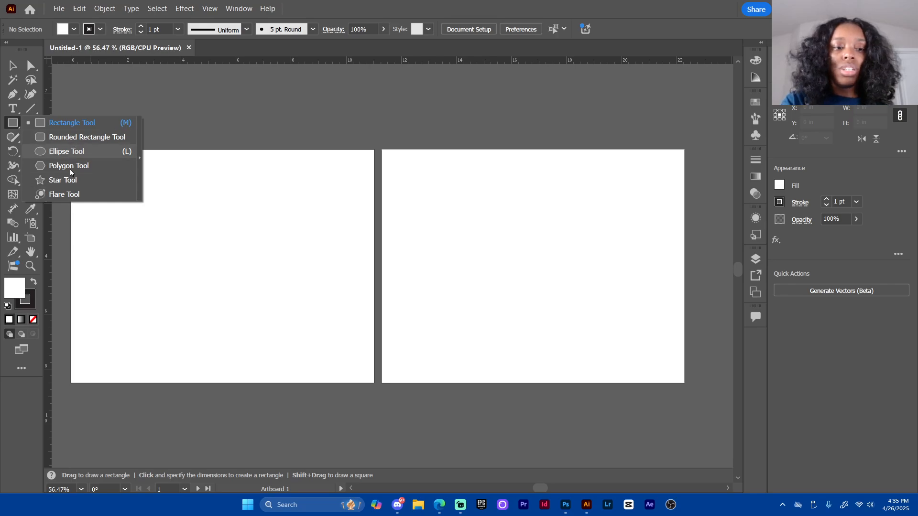
{"action": "left_click", "coordinate": [13, 122]}
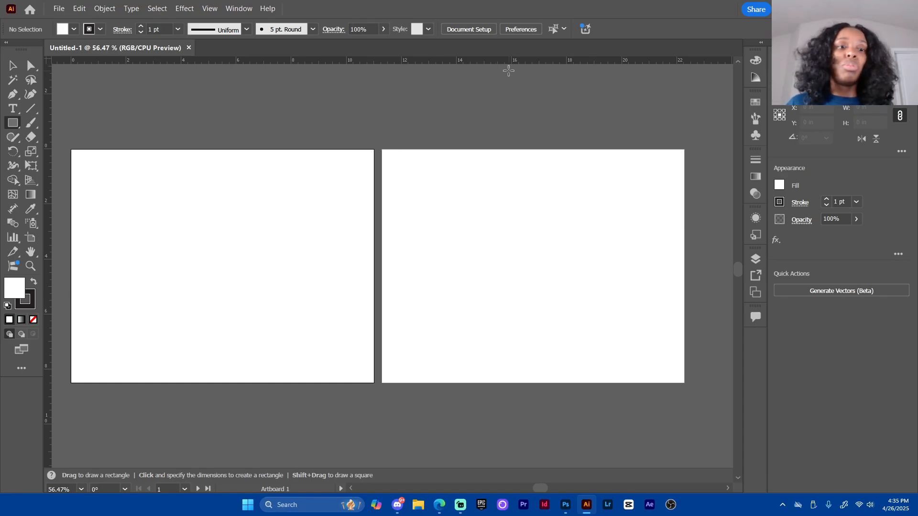
{"action": "left_click", "coordinate": [30, 123]}
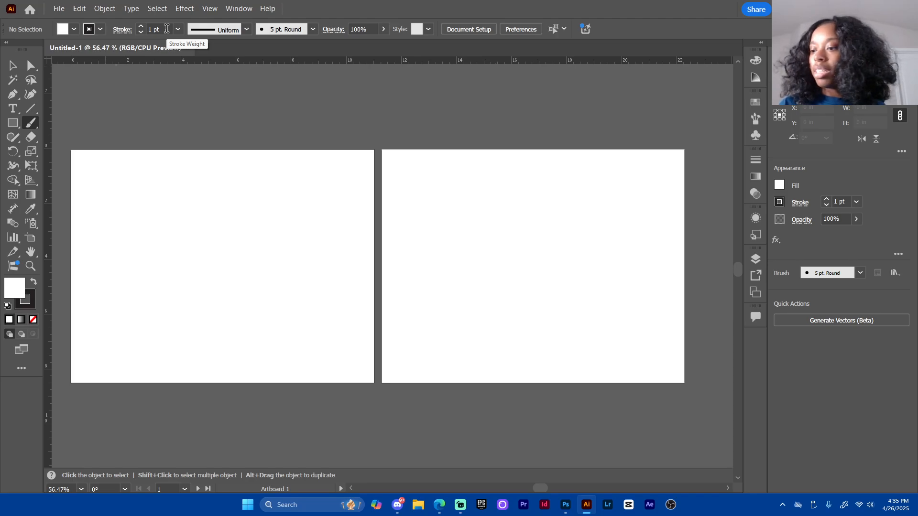
{"action": "left_click", "coordinate": [17, 111]}
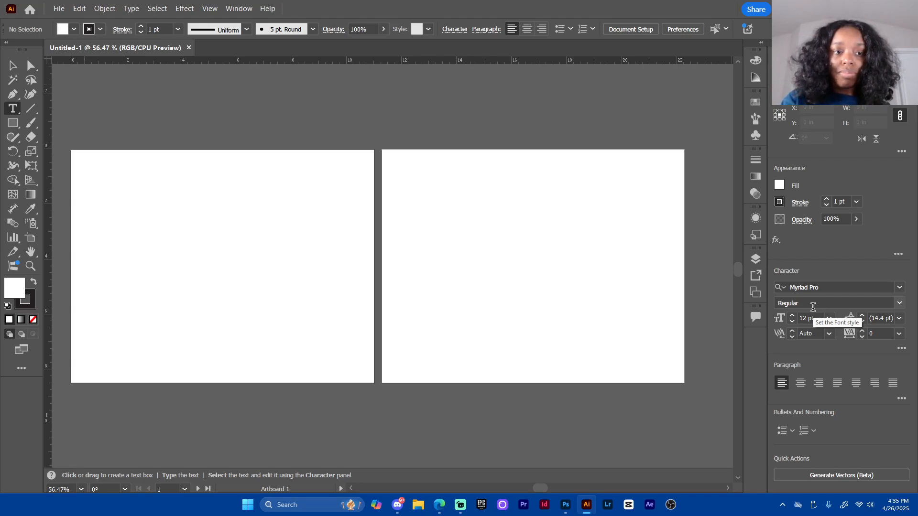
{"action": "left_click", "coordinate": [13, 66]}
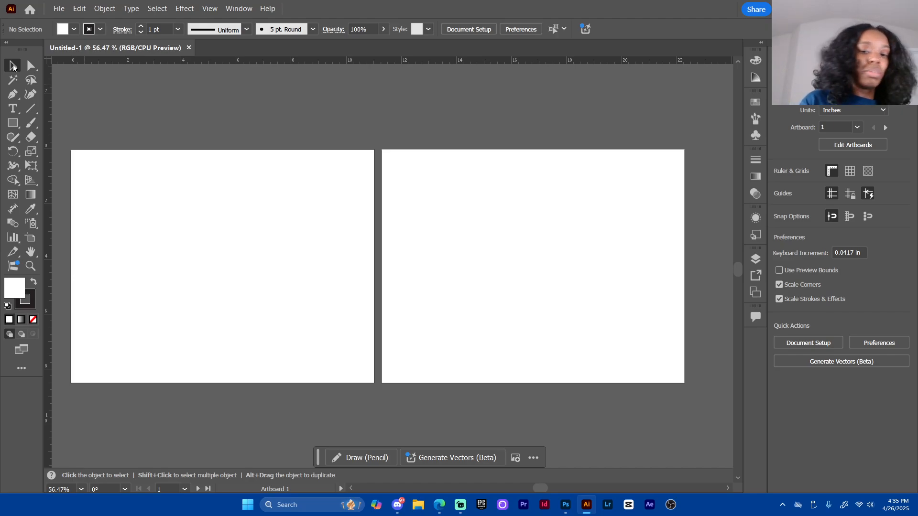
{"action": "left_click", "coordinate": [12, 94]}
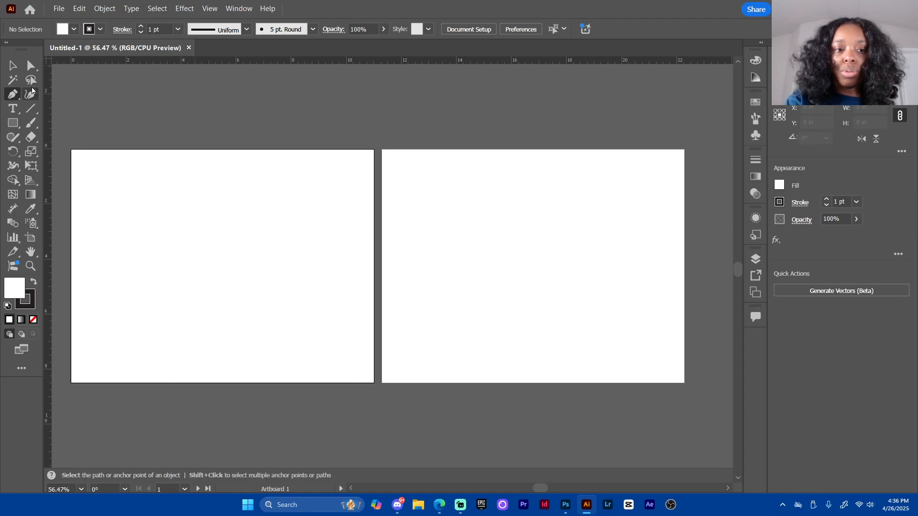
{"action": "left_click", "coordinate": [31, 123]}
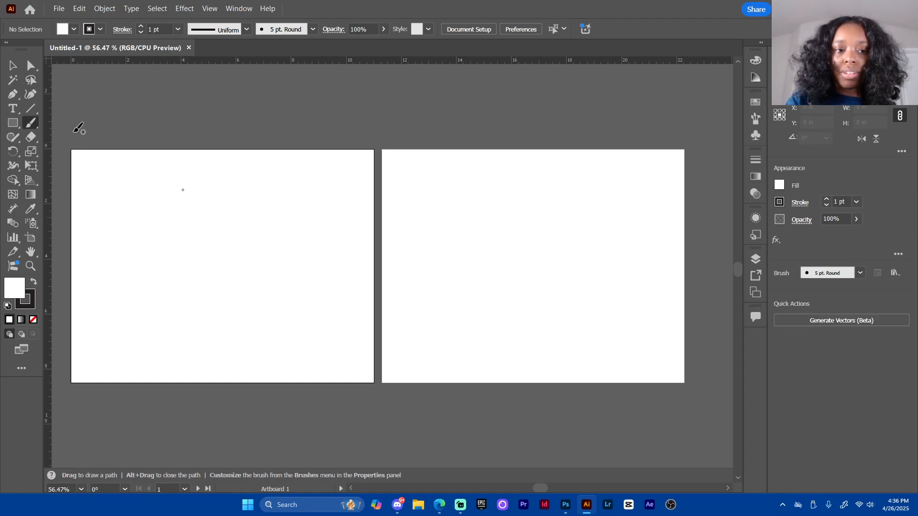
Draw a closed, irregular straight-edged polygon with eleven corners across the middle of the first artboard using the Pen tool
{"action": "left_click", "coordinate": [13, 94]}
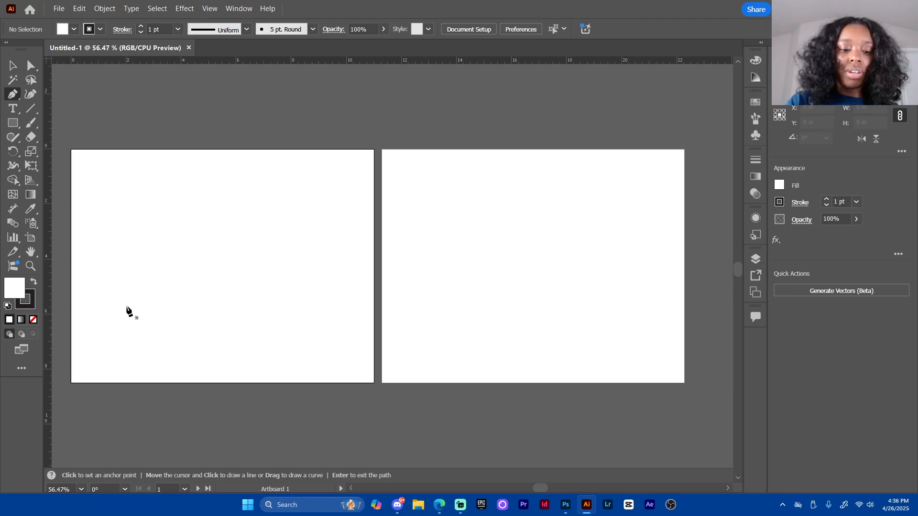
{"action": "left_click", "coordinate": [112, 321]}
{"action": "left_click", "coordinate": [108, 230]}
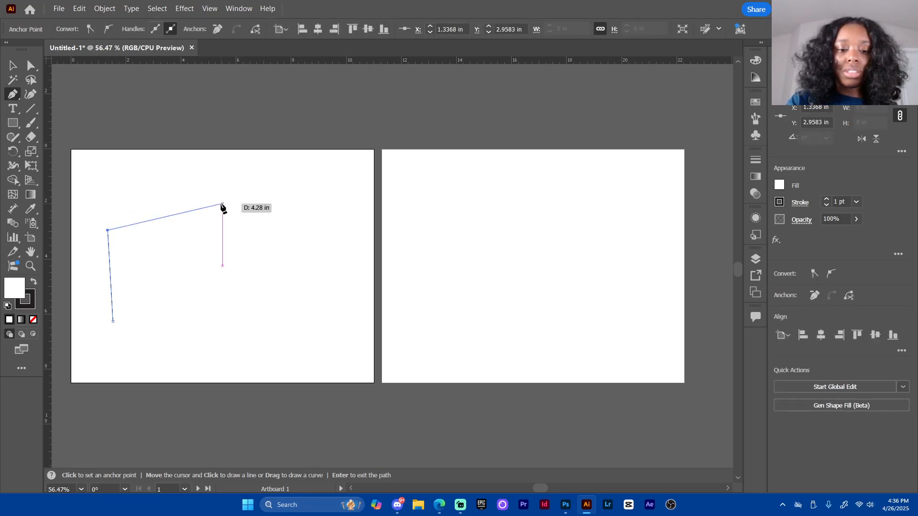
{"action": "left_click", "coordinate": [223, 206]}
{"action": "left_click", "coordinate": [256, 270]}
{"action": "left_click", "coordinate": [305, 214]}
{"action": "left_click", "coordinate": [327, 288]}
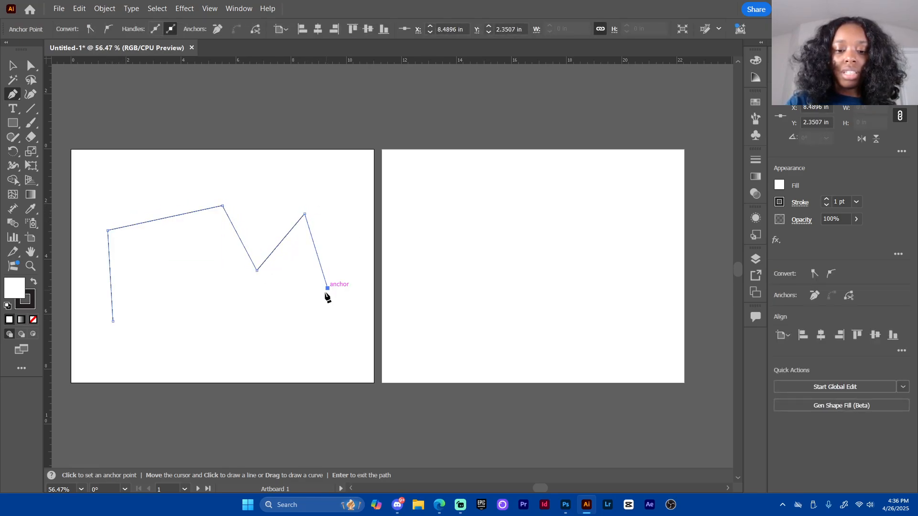
{"action": "left_click", "coordinate": [293, 348]}
{"action": "left_click", "coordinate": [217, 352]}
{"action": "left_click", "coordinate": [202, 318]}
{"action": "left_click", "coordinate": [153, 342]}
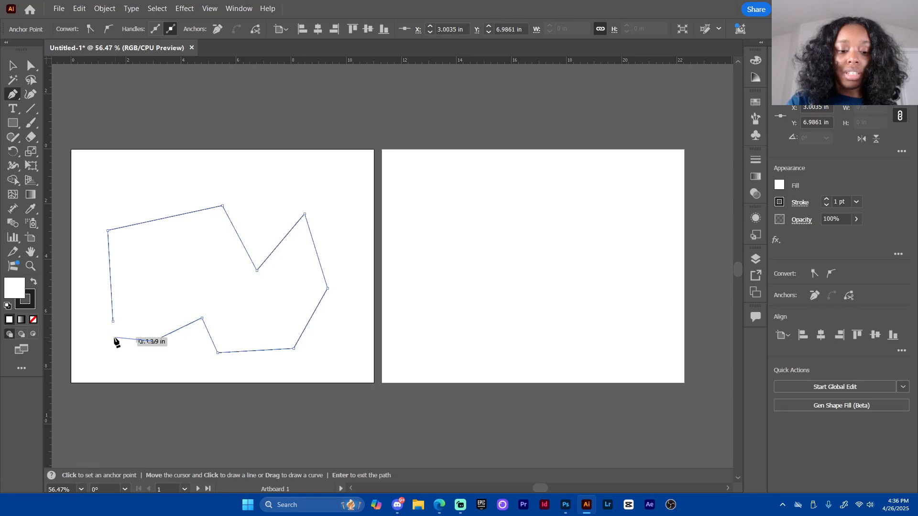
{"action": "left_click", "coordinate": [114, 338]}
{"action": "left_click", "coordinate": [113, 322]}
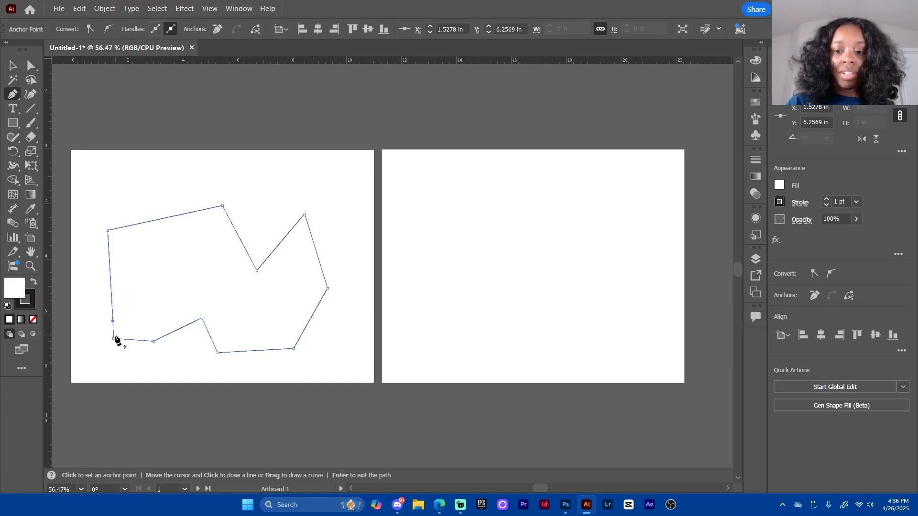
Draw a slightly sloping open line about 5.2 in long on the second artboard with the Pen tool and end the path
{"action": "left_click", "coordinate": [426, 300]}
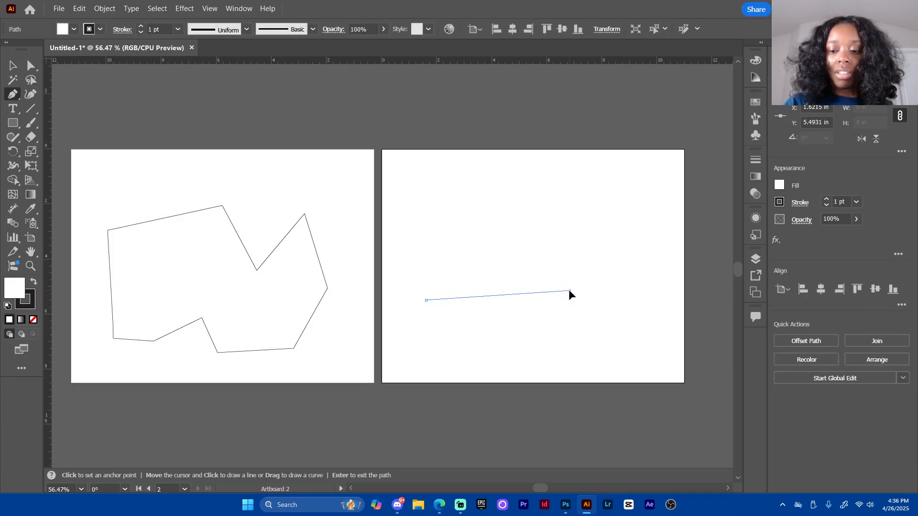
{"action": "left_click_drag", "start_coordinate": [569, 291], "coordinate": [580, 292]}
{"action": "key", "text": "Escape"}
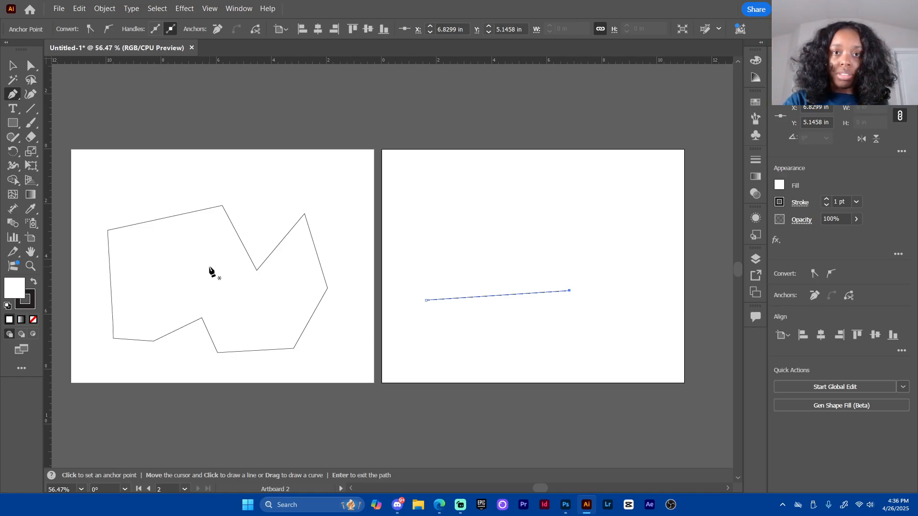
{"action": "key", "text": "Return"}
Draw a small closed shape with a rounded right end above the polygon on the first artboard using the Pen tool
{"action": "left_click", "coordinate": [119, 191]}
{"action": "left_click", "coordinate": [123, 173]}
{"action": "left_click", "coordinate": [150, 169]}
{"action": "left_click", "coordinate": [177, 169]}
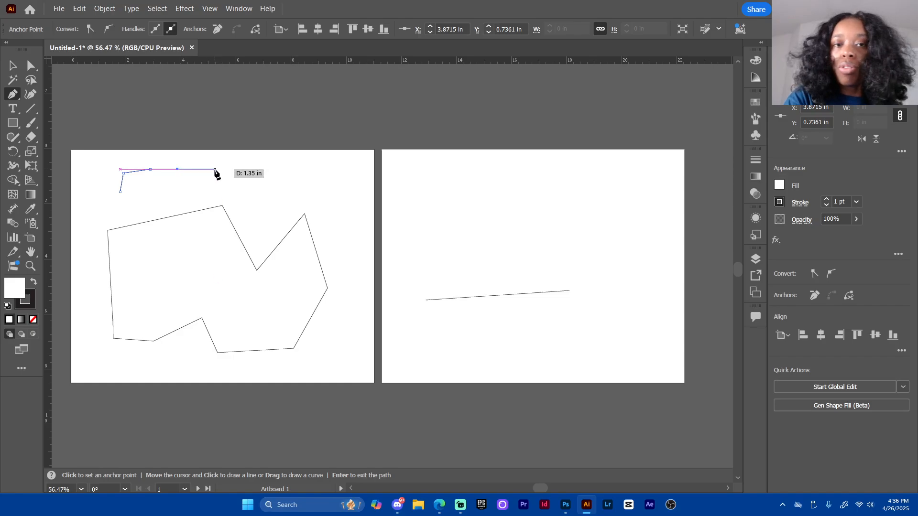
{"action": "left_click", "coordinate": [217, 175]}
{"action": "left_click_drag", "start_coordinate": [218, 174], "coordinate": [207, 191]}
{"action": "left_click", "coordinate": [175, 202]}
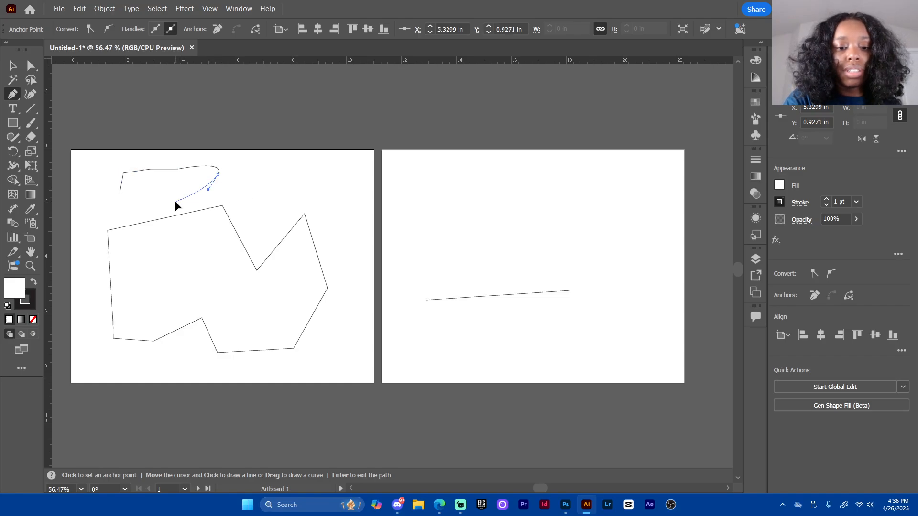
{"action": "left_click", "coordinate": [141, 201]}
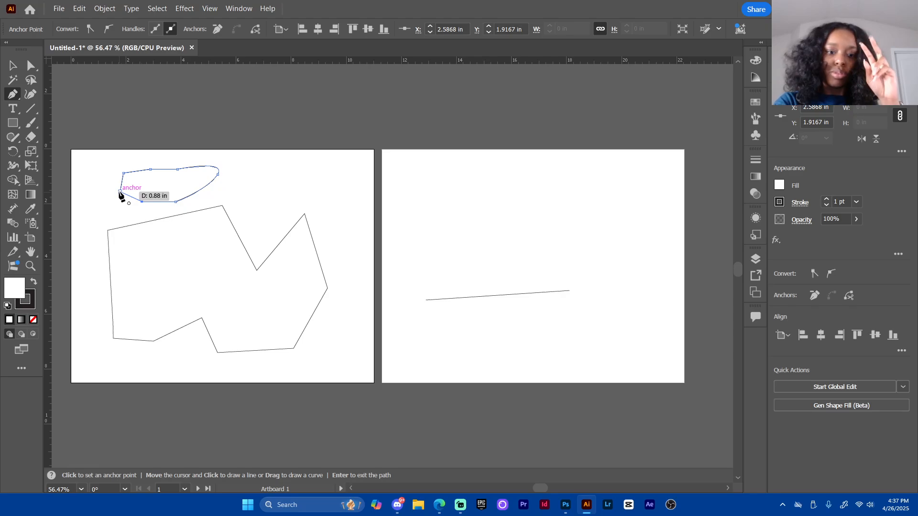
{"action": "left_click", "coordinate": [120, 192]}
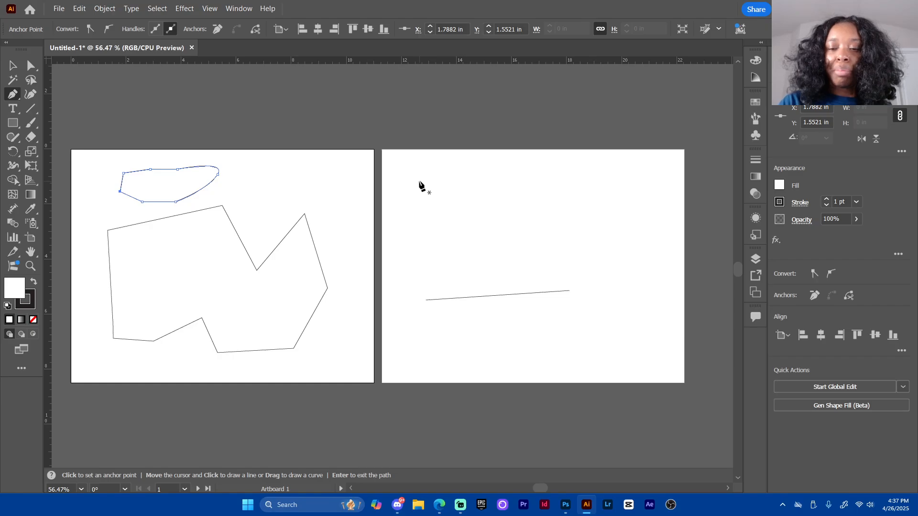
Draw a small irregular open path above the line on the second artboard with the Pen tool and end it without closing
{"action": "left_click", "coordinate": [405, 199]}
{"action": "left_click", "coordinate": [422, 176]}
{"action": "left_click", "coordinate": [455, 171]}
{"action": "left_click", "coordinate": [493, 172]}
{"action": "left_click", "coordinate": [479, 209]}
{"action": "left_click", "coordinate": [442, 220]}
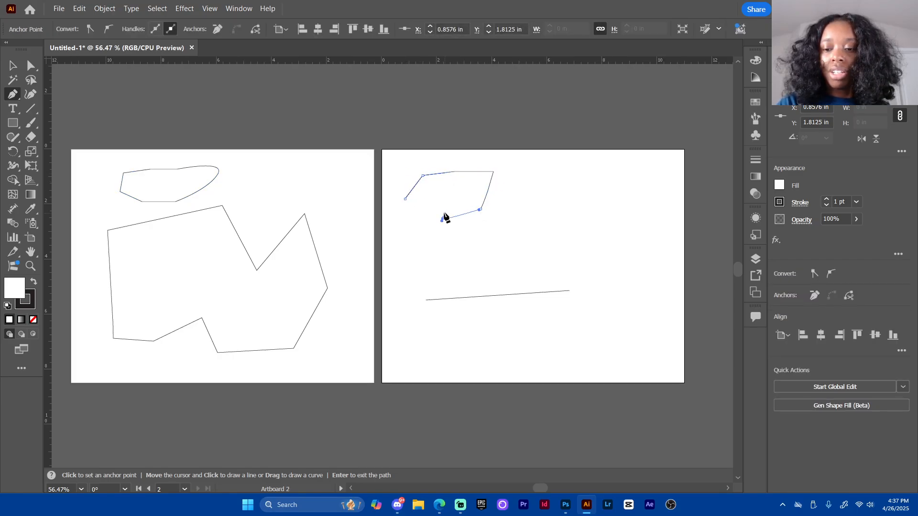
{"action": "left_click", "coordinate": [435, 202]}
{"action": "left_click", "coordinate": [411, 214]}
{"action": "left_click", "coordinate": [401, 214]}
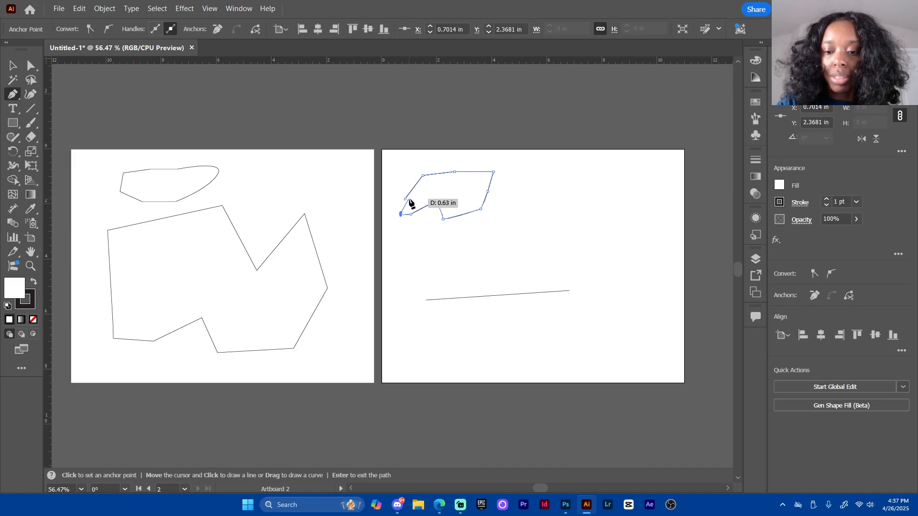
{"action": "left_click", "coordinate": [409, 202]}
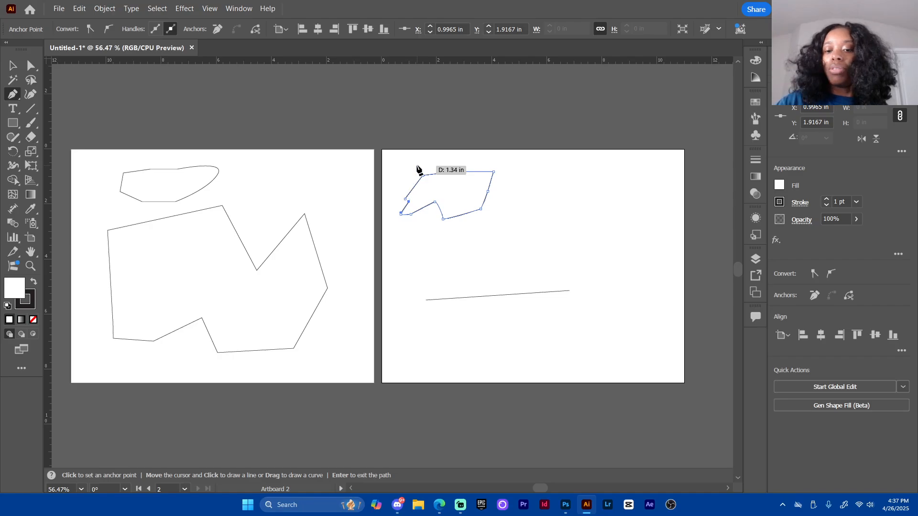
{"action": "key", "text": "Return"}
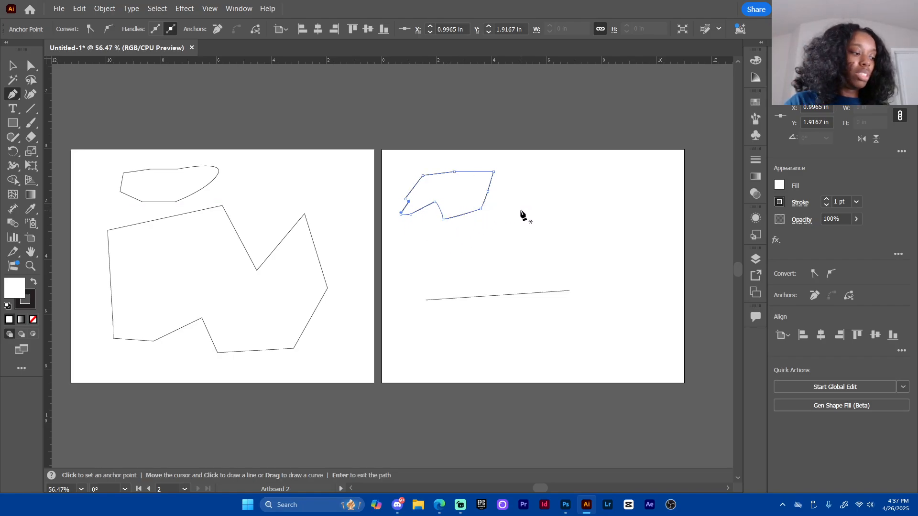
Move the large polygon partly below the first artboard and back onto it with the Selection tool, and deselect it
{"action": "left_click", "coordinate": [13, 66]}
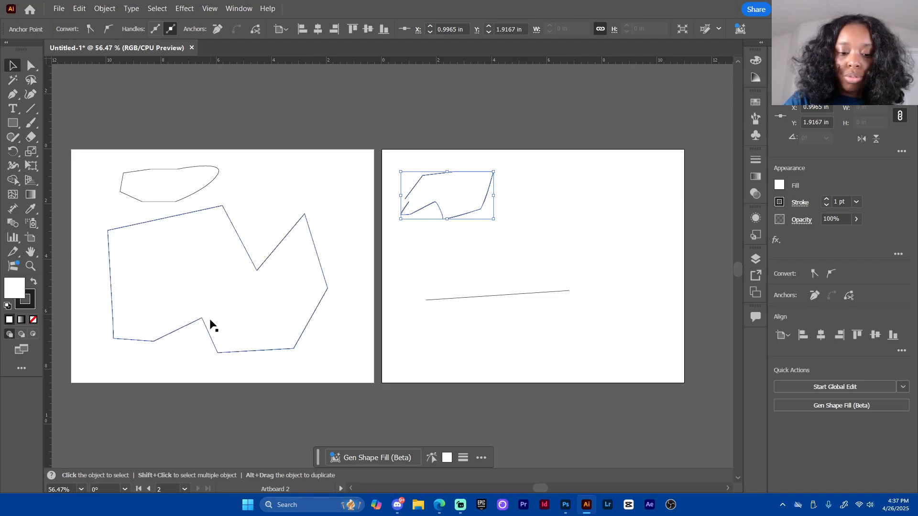
{"action": "left_click", "coordinate": [235, 275]}
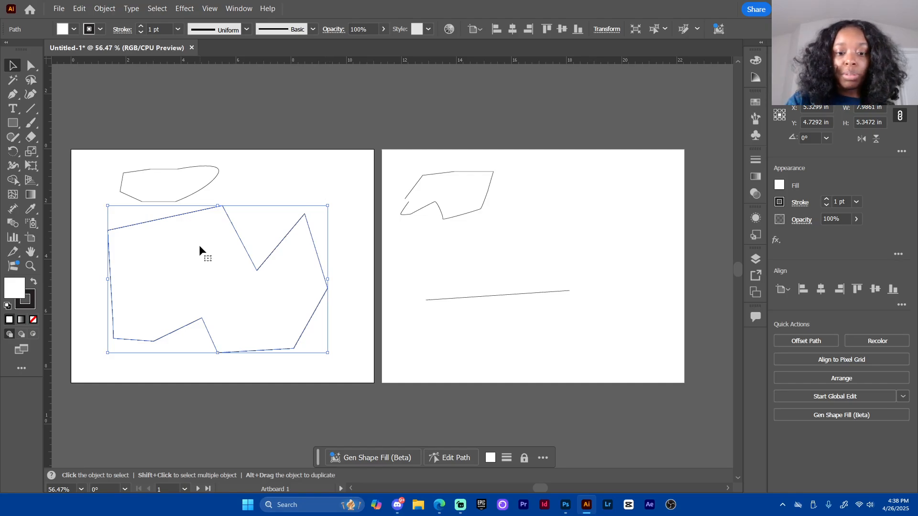
{"action": "left_click_drag", "start_coordinate": [197, 242], "coordinate": [221, 380]}
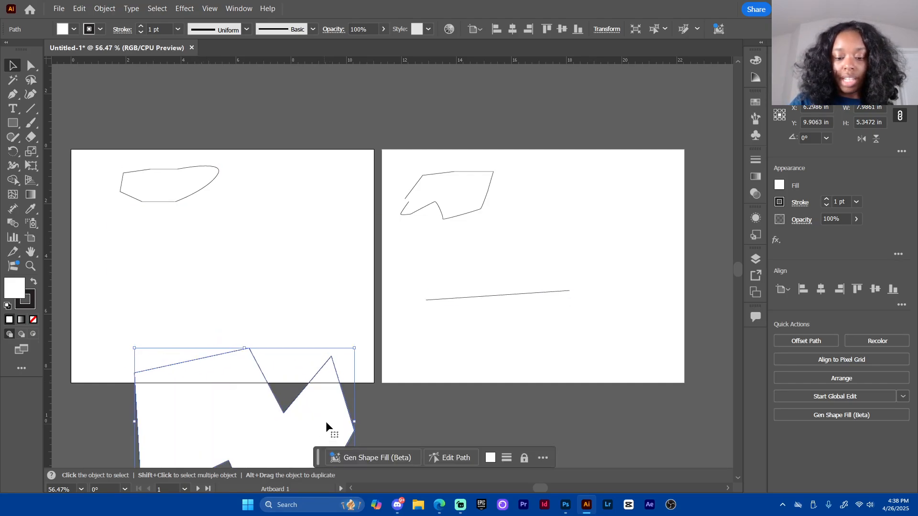
{"action": "left_click", "coordinate": [364, 429]}
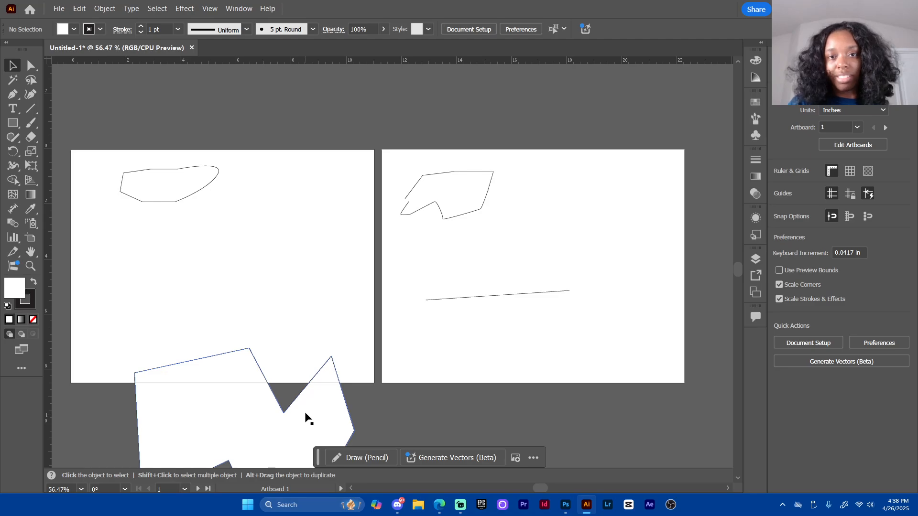
{"action": "left_click_drag", "start_coordinate": [245, 445], "coordinate": [227, 310]}
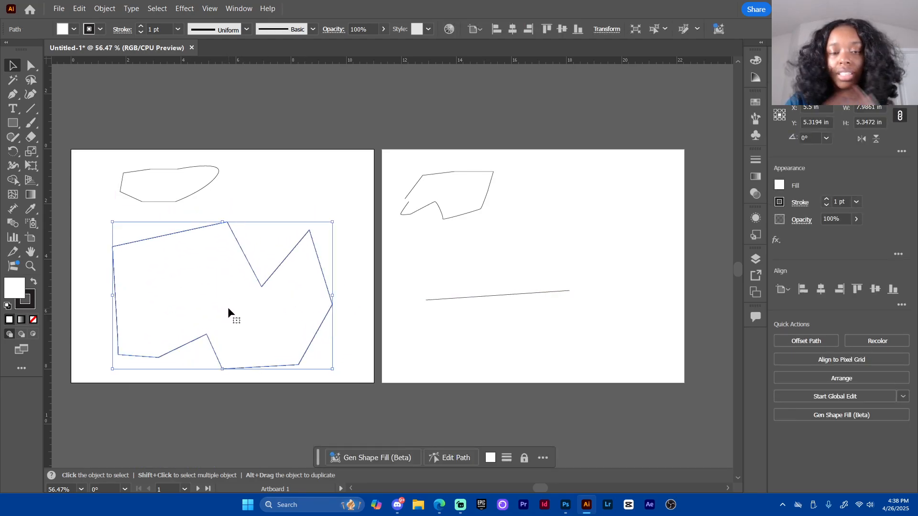
{"action": "left_click", "coordinate": [361, 323]}
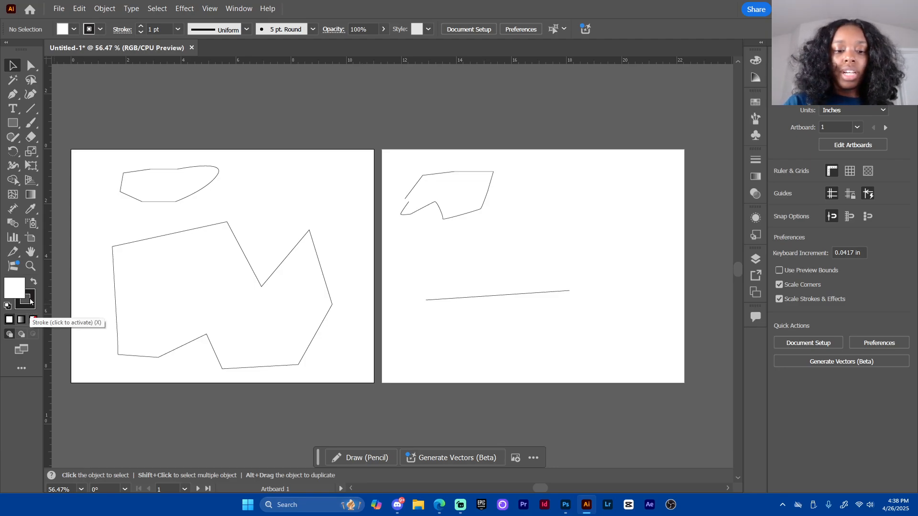
Swap the large polygon's fill and stroke colours so it has a black fill and a white outline
{"action": "left_click", "coordinate": [188, 283]}
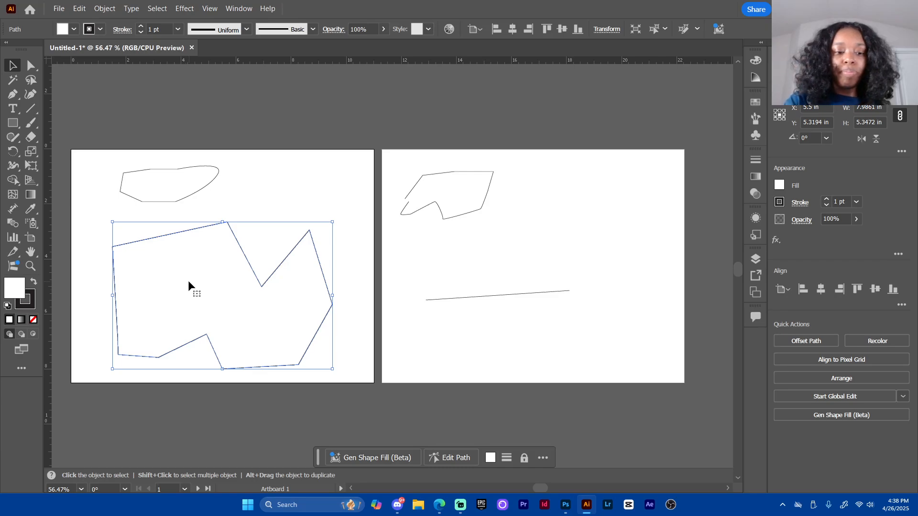
{"action": "left_click", "coordinate": [34, 285]}
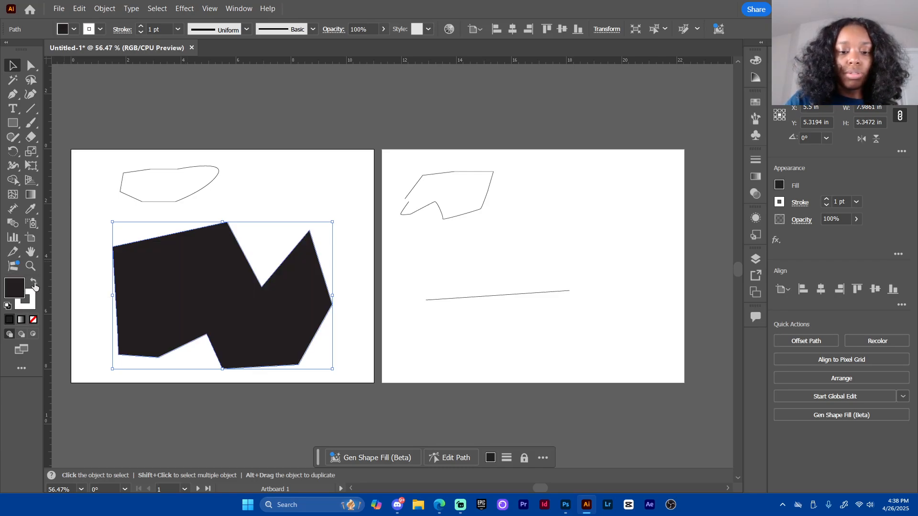
{"action": "left_click", "coordinate": [353, 279]}
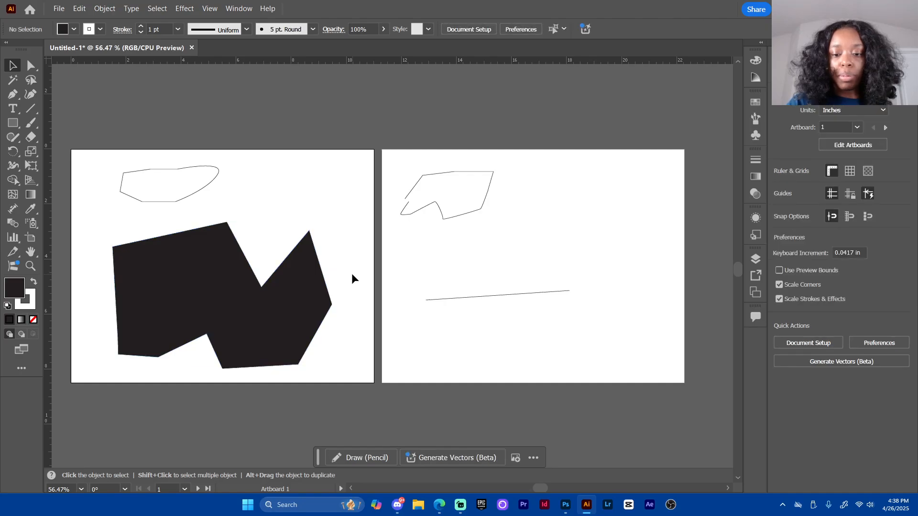
Move the black polygon partly below the first artboard and back up beneath the small rounded shape
{"action": "left_click_drag", "start_coordinate": [308, 275], "coordinate": [310, 409]}
{"action": "left_click", "coordinate": [341, 403]}
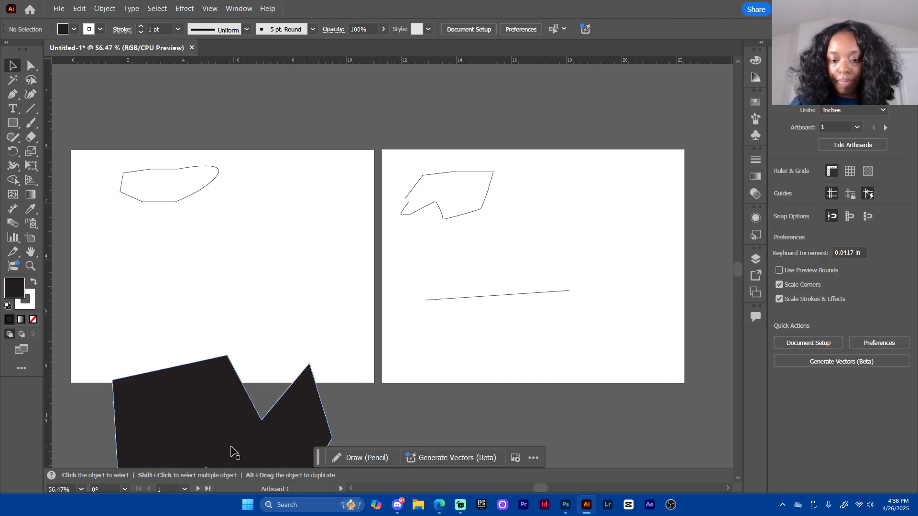
{"action": "left_click_drag", "start_coordinate": [229, 448], "coordinate": [232, 305]}
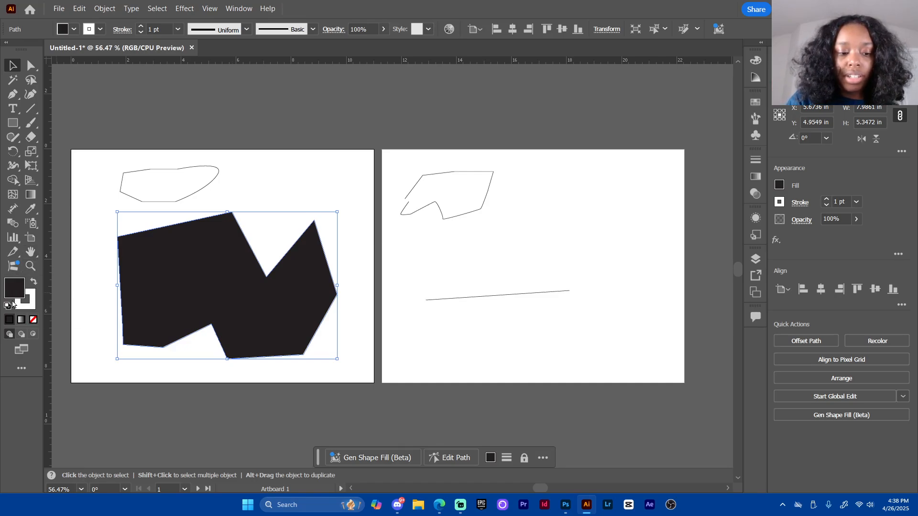
Change the polygon's fill to the bright green 3ddd26 with the Color Picker
{"action": "left_click", "coordinate": [30, 309]}
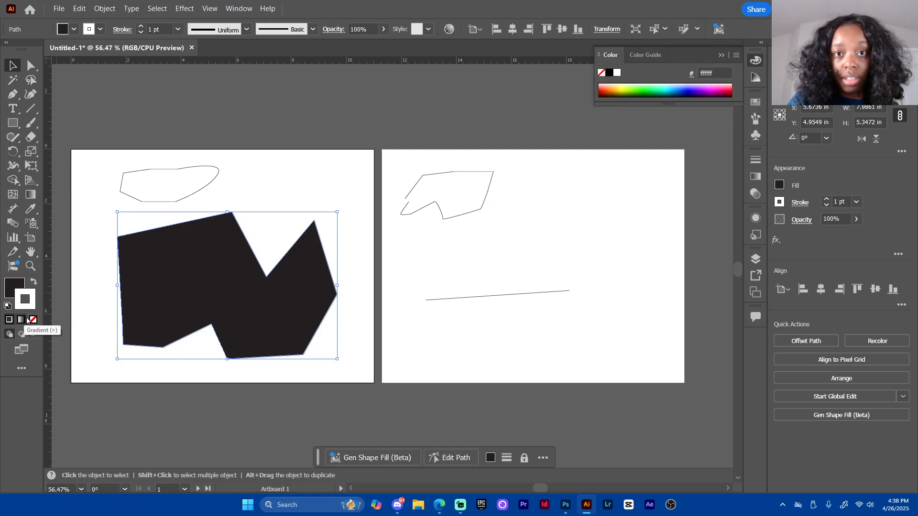
{"action": "left_click", "coordinate": [11, 287]}
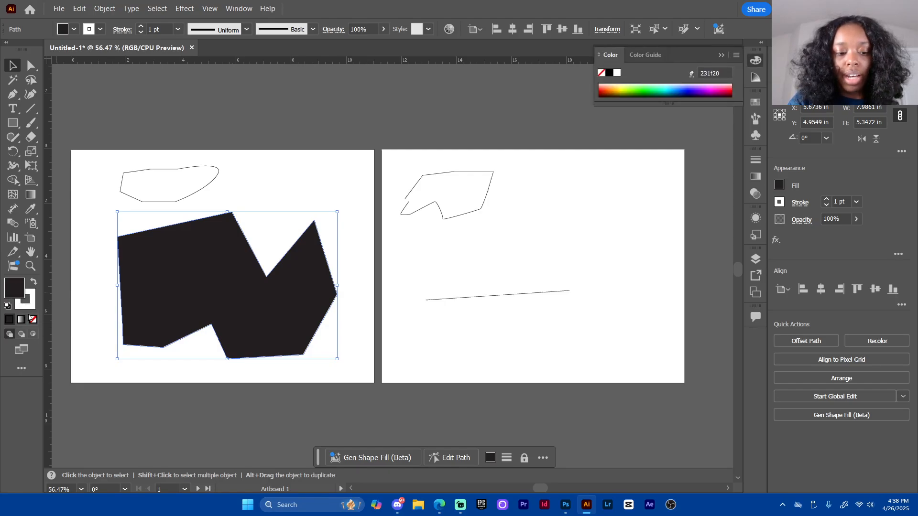
{"action": "double_click", "coordinate": [15, 287]}
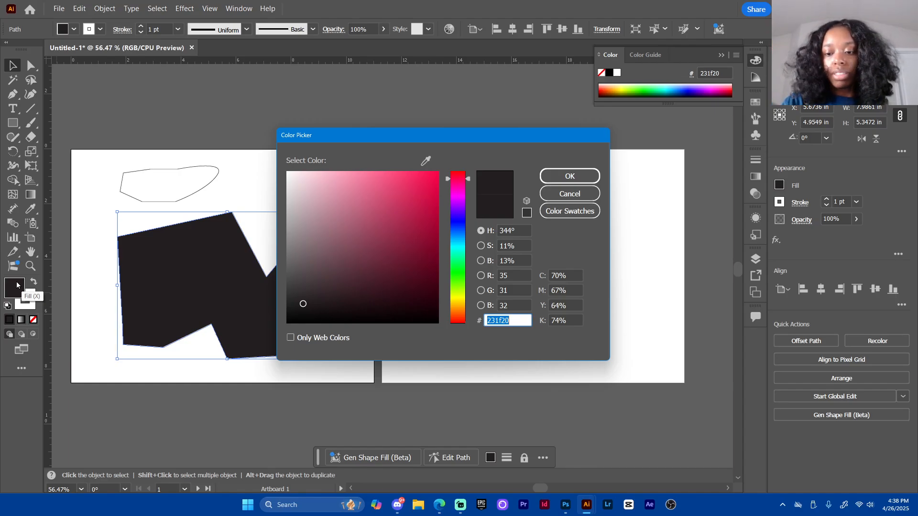
{"action": "left_click", "coordinate": [458, 272]}
{"action": "left_click", "coordinate": [408, 181]}
{"action": "left_click", "coordinate": [421, 193]}
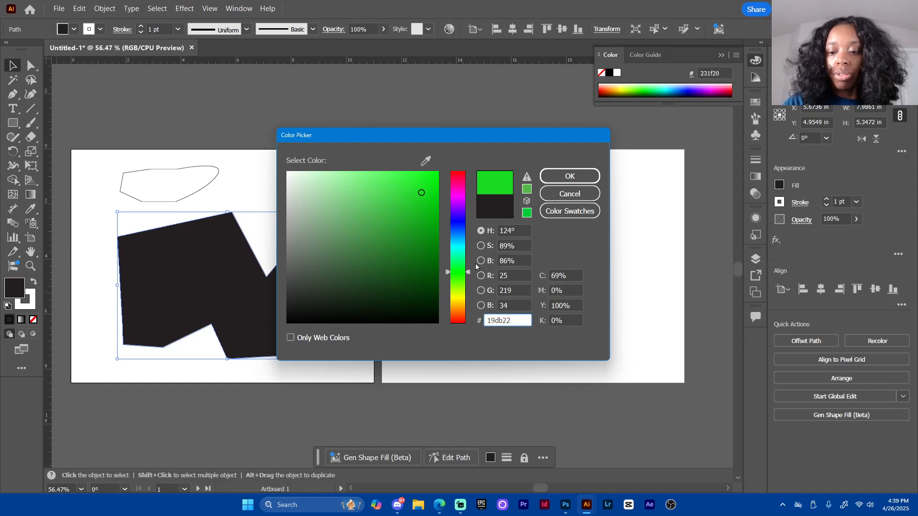
{"action": "left_click", "coordinate": [468, 277]}
{"action": "mouse_move", "coordinate": [468, 277]}
{"action": "left_mouse_down"}
{"action": "mouse_move", "coordinate": [466, 197]}
{"action": "mouse_move", "coordinate": [466, 273]}
{"action": "left_mouse_up"}
{"action": "left_click", "coordinate": [422, 190]}
{"action": "left_click_drag", "start_coordinate": [422, 189], "coordinate": [411, 197]}
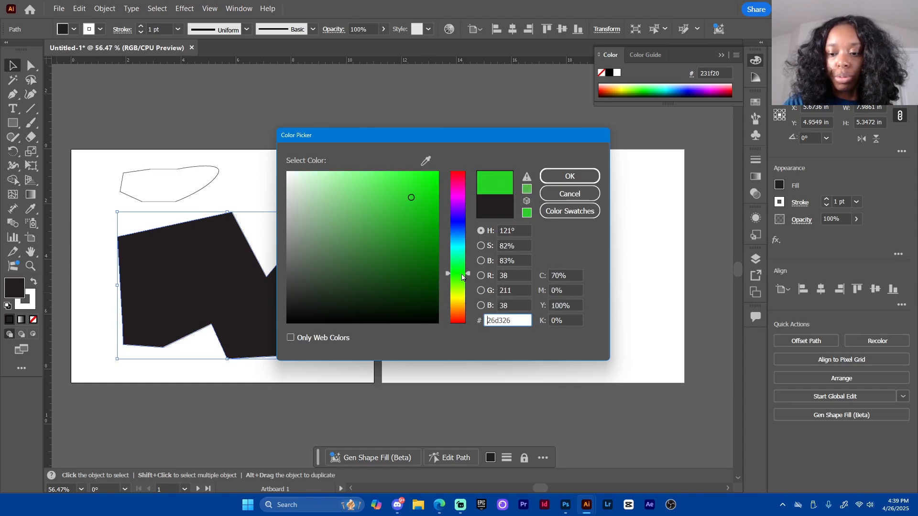
{"action": "left_click_drag", "start_coordinate": [461, 274], "coordinate": [463, 277]}
{"action": "left_click_drag", "start_coordinate": [412, 198], "coordinate": [414, 191]}
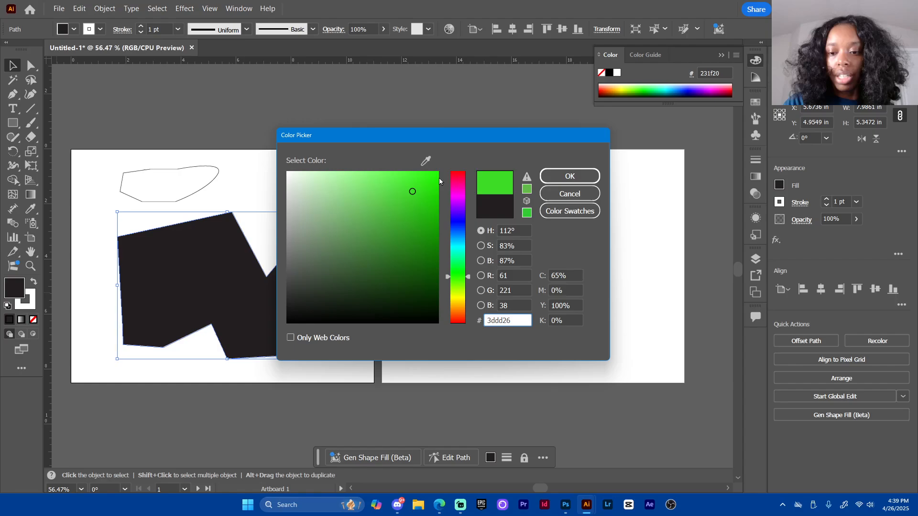
{"action": "left_click", "coordinate": [569, 176]}
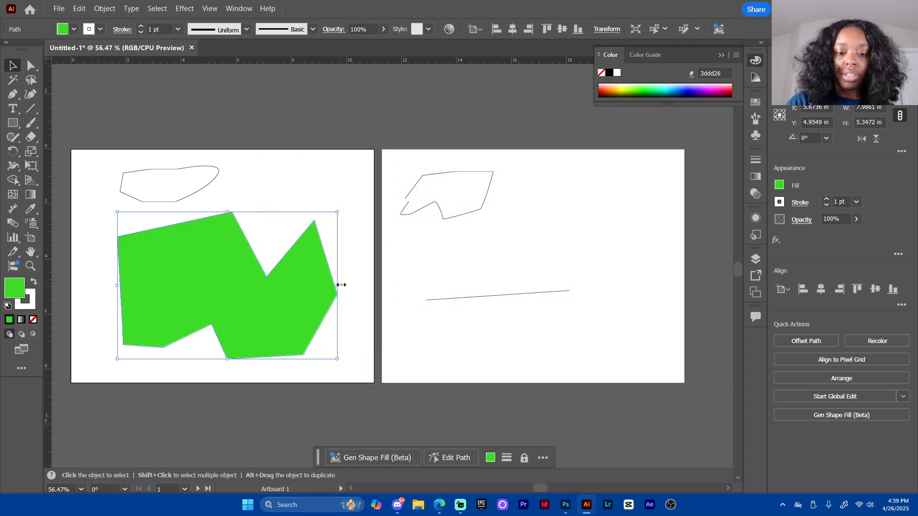
Change the green polygon's stroke colour to pure red ff0000 with the Color Picker and deselect the shape
{"action": "double_click", "coordinate": [30, 308]}
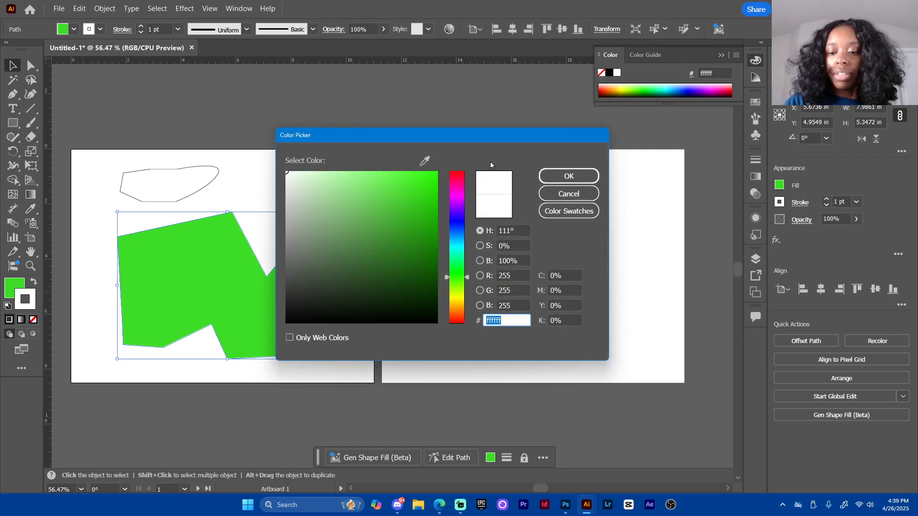
{"action": "left_click_drag", "start_coordinate": [458, 314], "coordinate": [461, 331]}
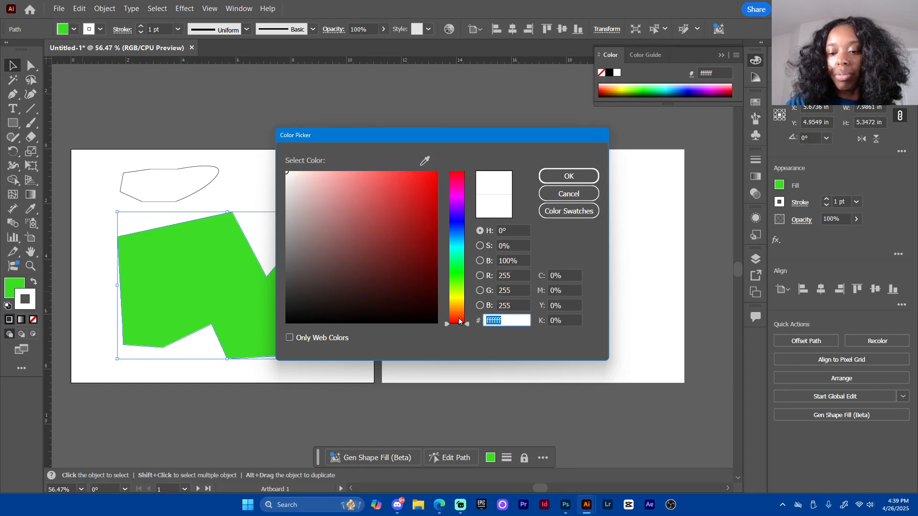
{"action": "left_click", "coordinate": [437, 173]}
{"action": "left_click", "coordinate": [574, 175]}
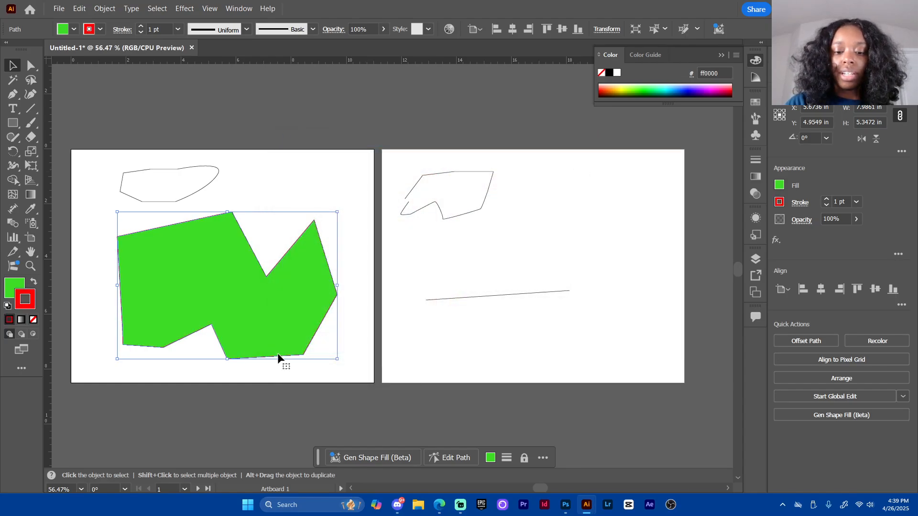
{"action": "left_click", "coordinate": [272, 380]}
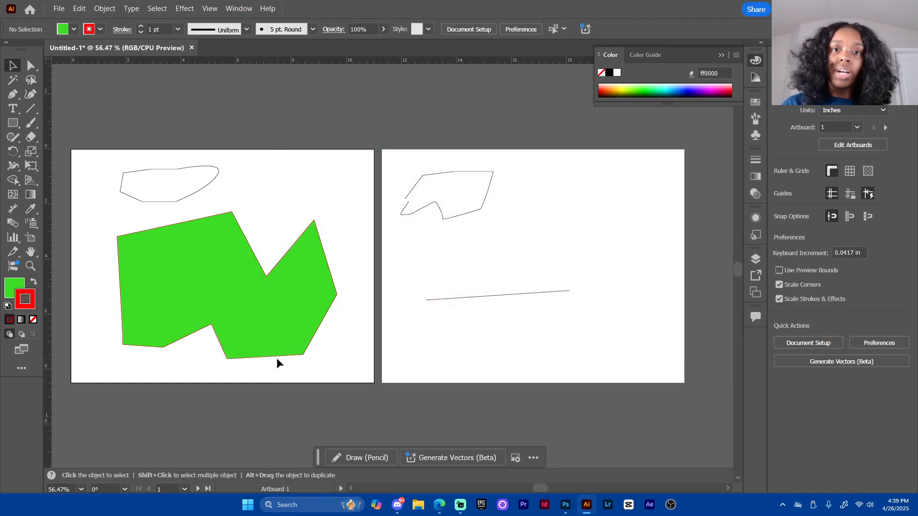
Select the green polygon and increase its red stroke weight in single steps to 18 pt
{"action": "left_click", "coordinate": [276, 279]}
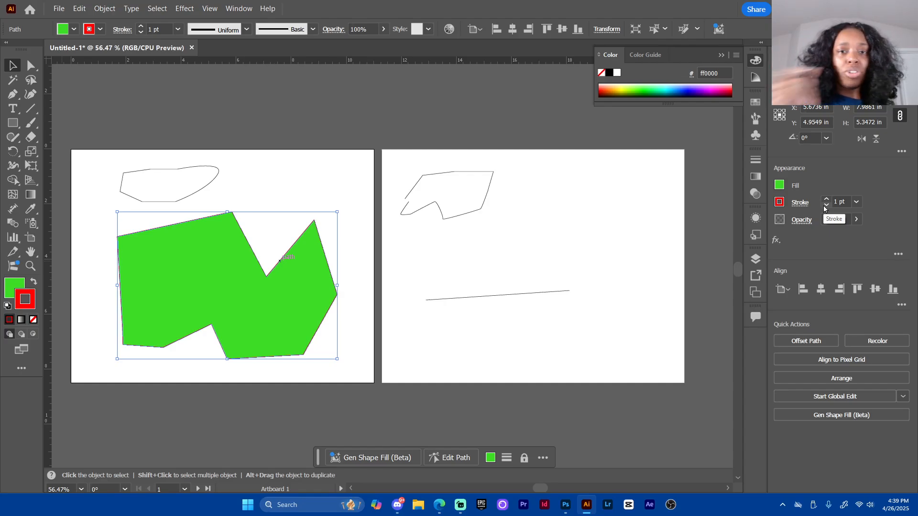
{"action": "left_click", "coordinate": [141, 27]}
{"action": "left_click", "coordinate": [141, 27]}
{"action": "left_click", "coordinate": [141, 27]}
{"action": "left_click", "coordinate": [141, 27]}
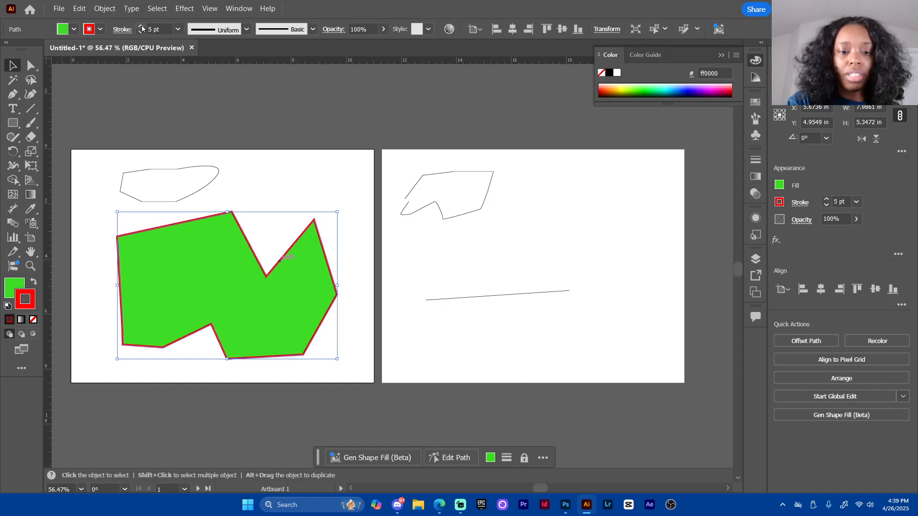
{"action": "left_click", "coordinate": [141, 27]}
{"action": "left_click", "coordinate": [142, 28]}
{"action": "left_click", "coordinate": [141, 27]}
{"action": "left_click", "coordinate": [141, 27]}
{"action": "left_click", "coordinate": [141, 27]}
{"action": "left_click", "coordinate": [142, 27]}
{"action": "left_click", "coordinate": [142, 28]}
{"action": "left_click", "coordinate": [142, 27]}
{"action": "left_click", "coordinate": [141, 27]}
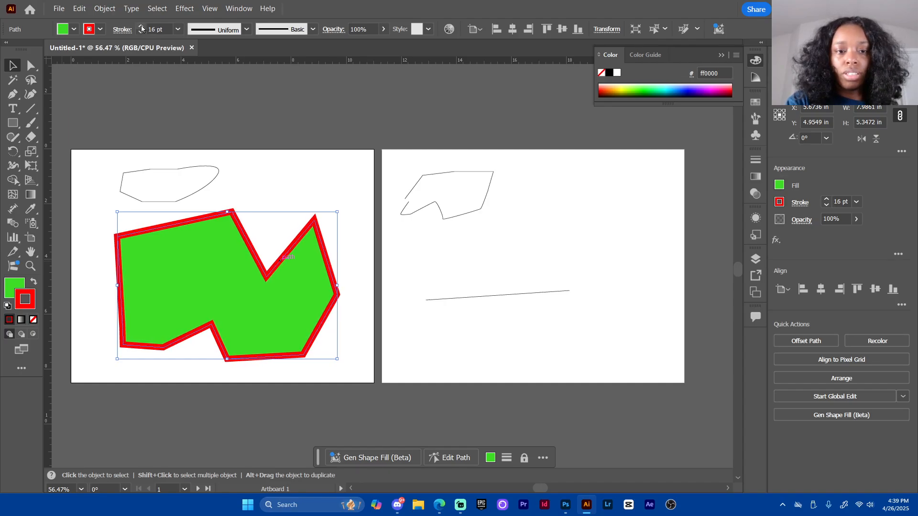
{"action": "left_click", "coordinate": [142, 27]}
{"action": "left_click", "coordinate": [141, 28]}
Set the green polygon's stroke weight to the 100 pt preset
{"action": "left_click", "coordinate": [178, 29]}
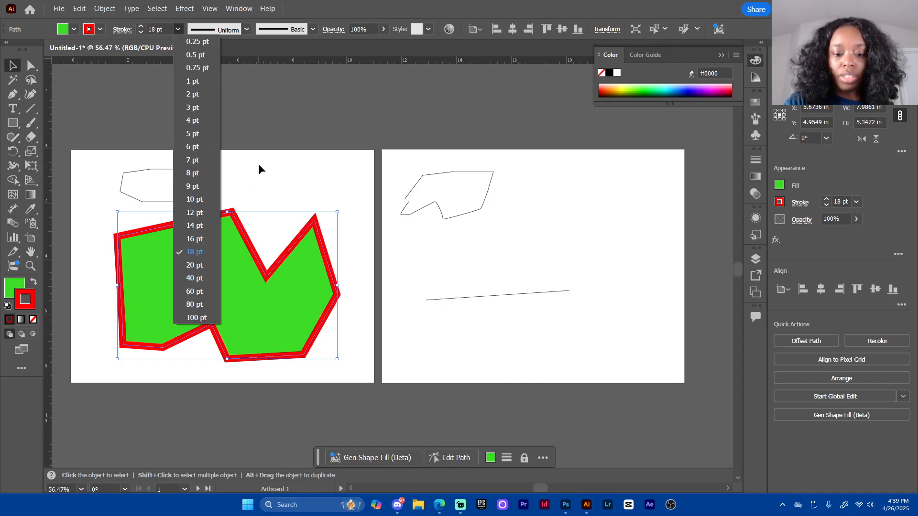
{"action": "left_click", "coordinate": [178, 30]}
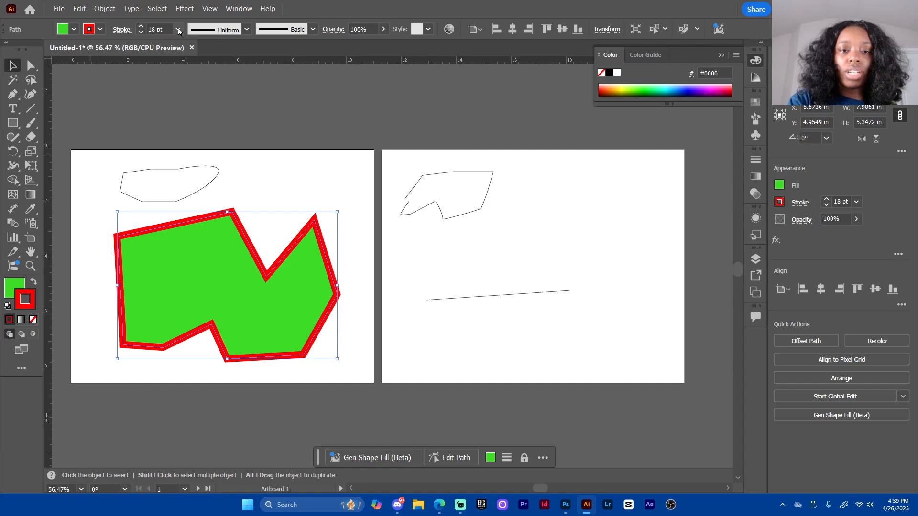
{"action": "left_click", "coordinate": [177, 29]}
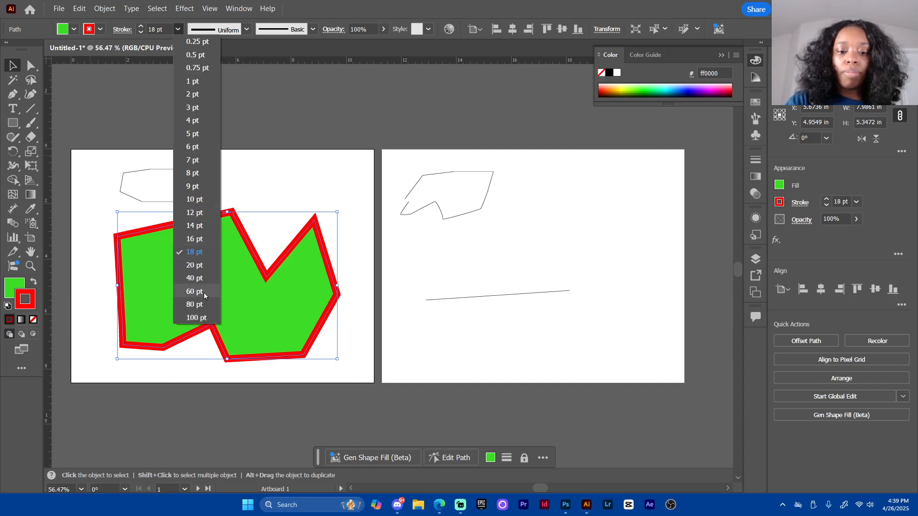
{"action": "left_click", "coordinate": [207, 320]}
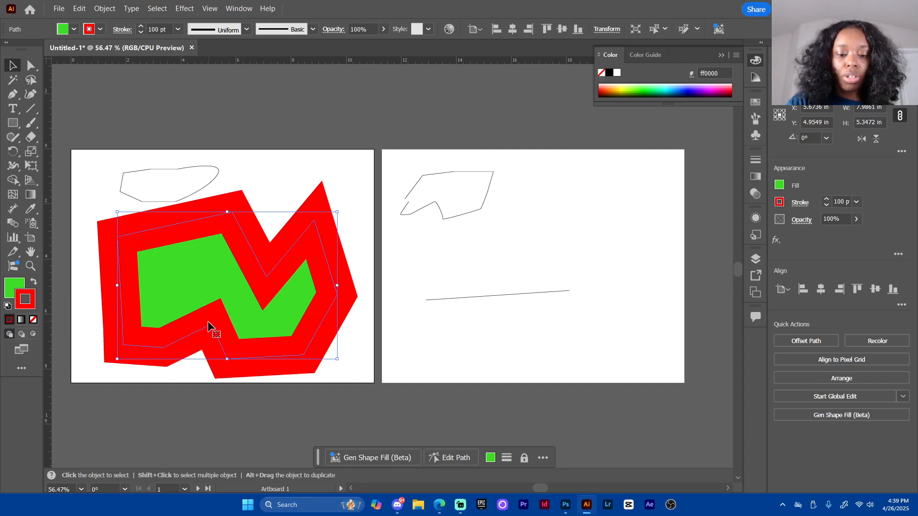
Enter a custom stroke weight of 500 pt for the green polygon
{"action": "left_click", "coordinate": [161, 29]}
{"action": "type", "text": "5"}
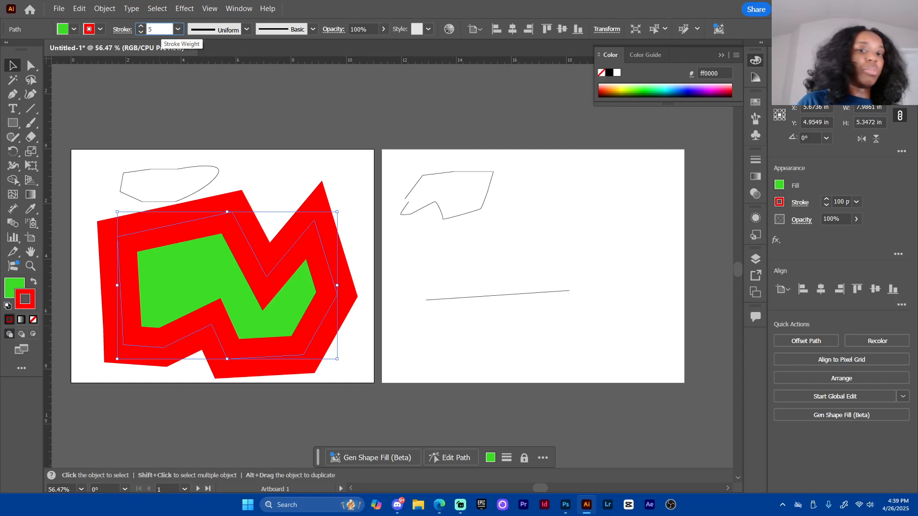
{"action": "type", "text": "00"}
{"action": "key", "text": "Return"}
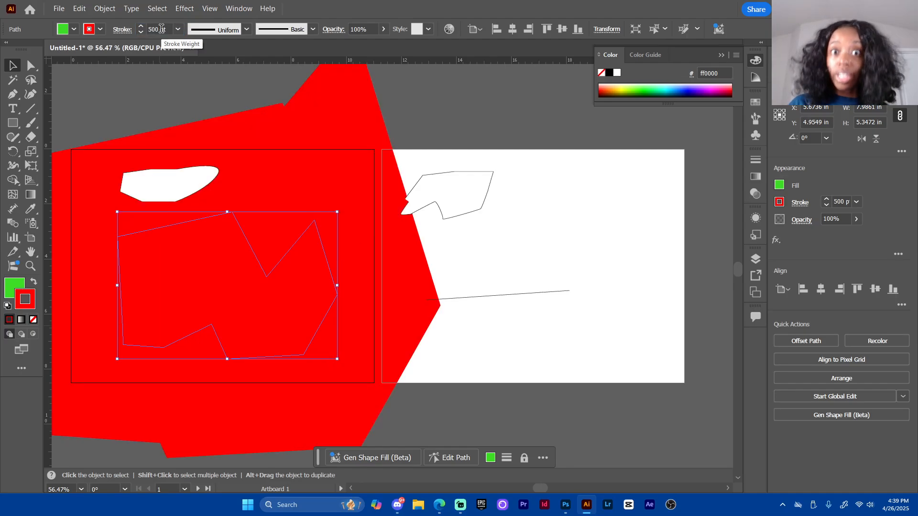
Set the polygon's stroke weight to the 3 pt preset and reduce it in single steps to 0 pt
{"action": "left_click", "coordinate": [178, 28]}
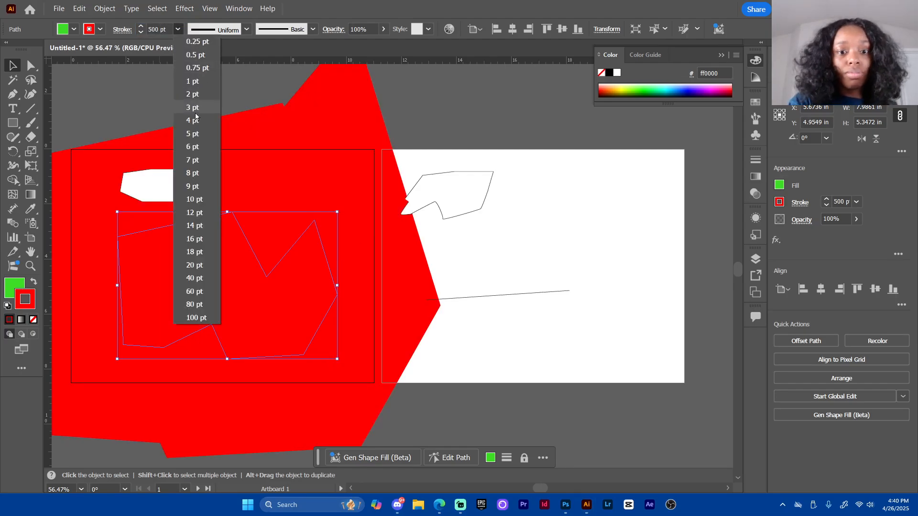
{"action": "left_click", "coordinate": [201, 103]}
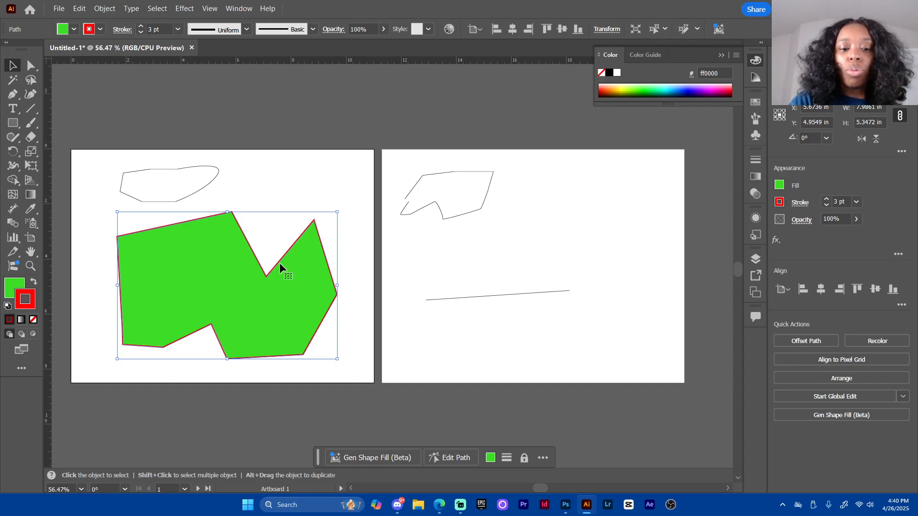
{"action": "left_click", "coordinate": [141, 32]}
{"action": "left_click", "coordinate": [142, 32]}
{"action": "left_click", "coordinate": [142, 33]}
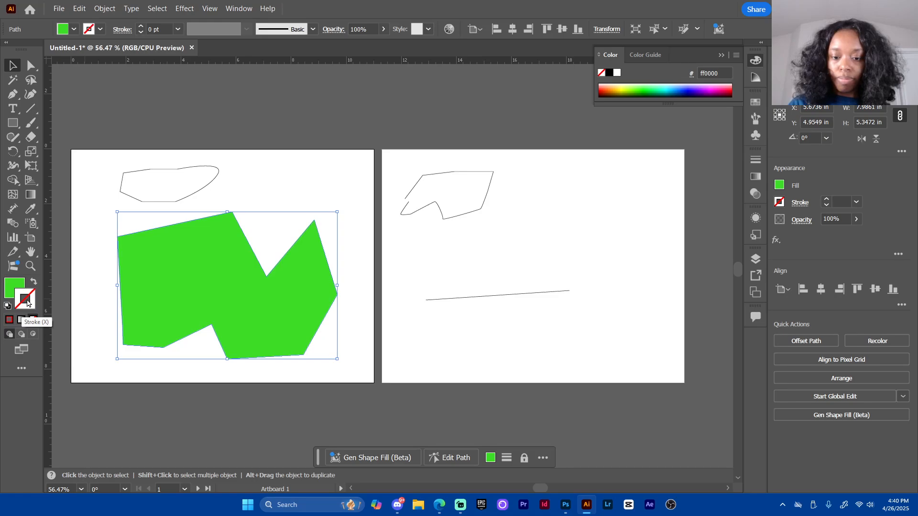
Move the green polygon down and slightly left so it overhangs the first artboard's lower edge, and deselect it
{"action": "left_click", "coordinate": [361, 300]}
{"action": "left_click_drag", "start_coordinate": [305, 262], "coordinate": [275, 351]}
{"action": "left_click", "coordinate": [339, 408]}
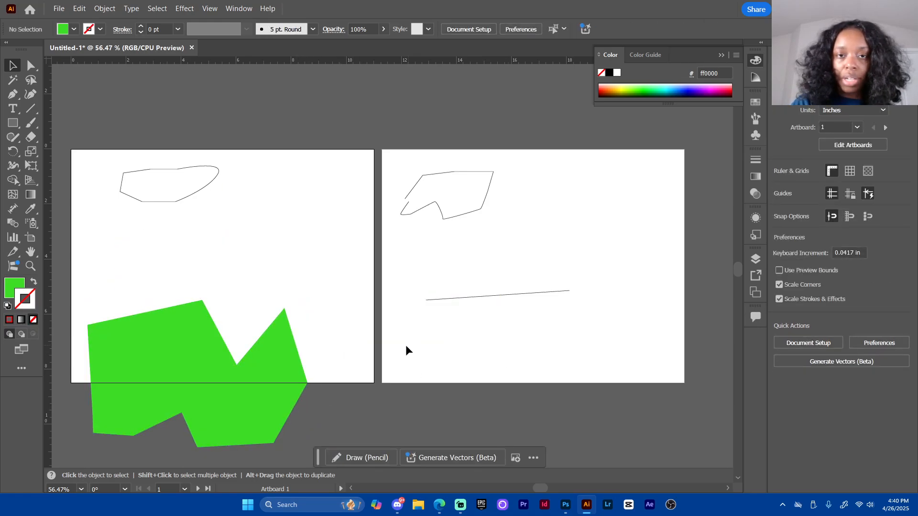
Move the green polygon back inside the first artboard and swap its fill and stroke colours
{"action": "left_click_drag", "start_coordinate": [259, 431], "coordinate": [286, 339]}
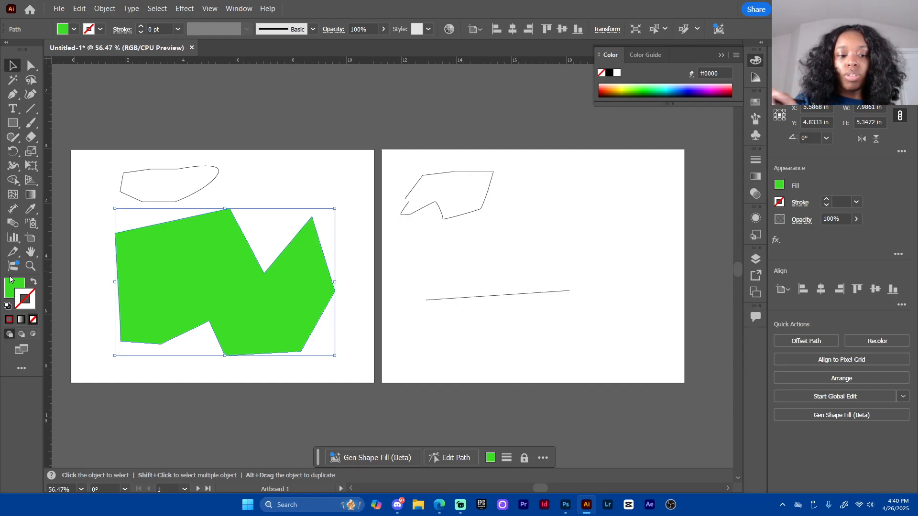
{"action": "left_click", "coordinate": [35, 282]}
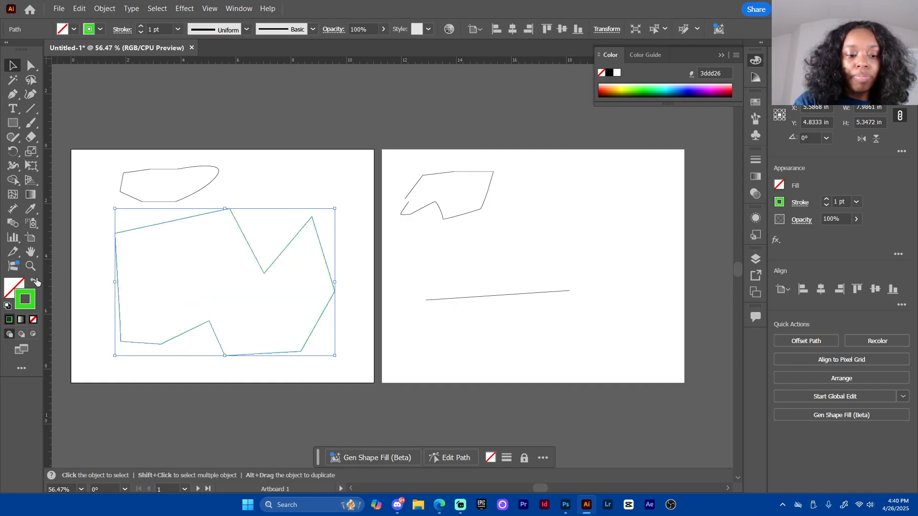
Move the outlined polygon by its edge below the first artboard and back inside it, and deselect it
{"action": "left_click", "coordinate": [245, 399]}
{"action": "left_click", "coordinate": [328, 270]}
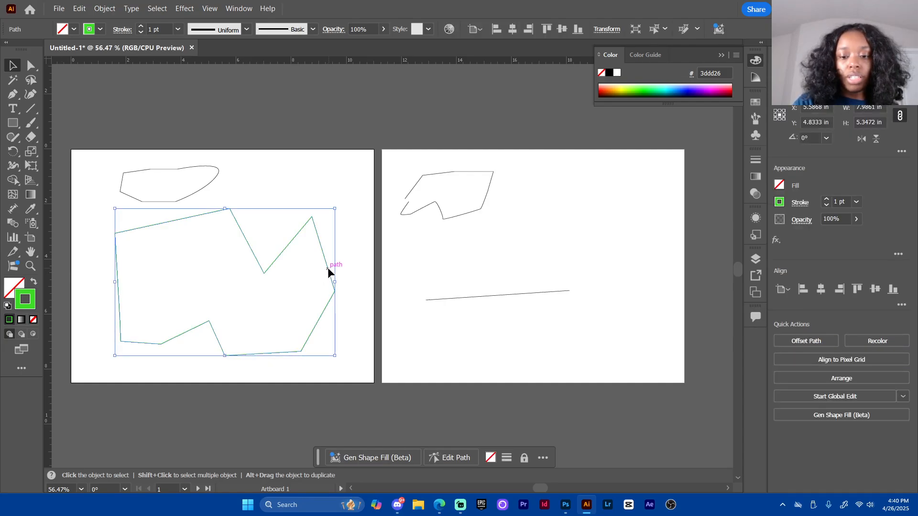
{"action": "left_click_drag", "start_coordinate": [328, 270], "coordinate": [298, 388]}
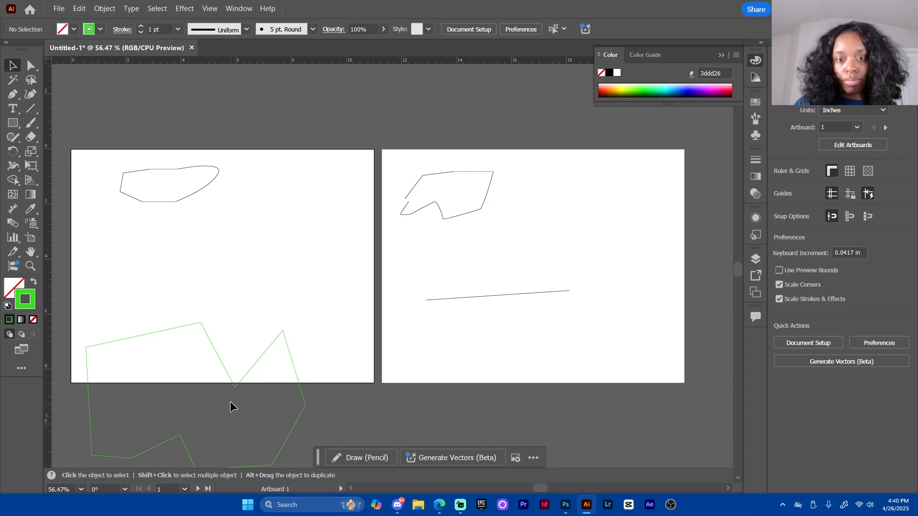
{"action": "left_click", "coordinate": [304, 412]}
{"action": "left_click_drag", "start_coordinate": [304, 412], "coordinate": [327, 276]}
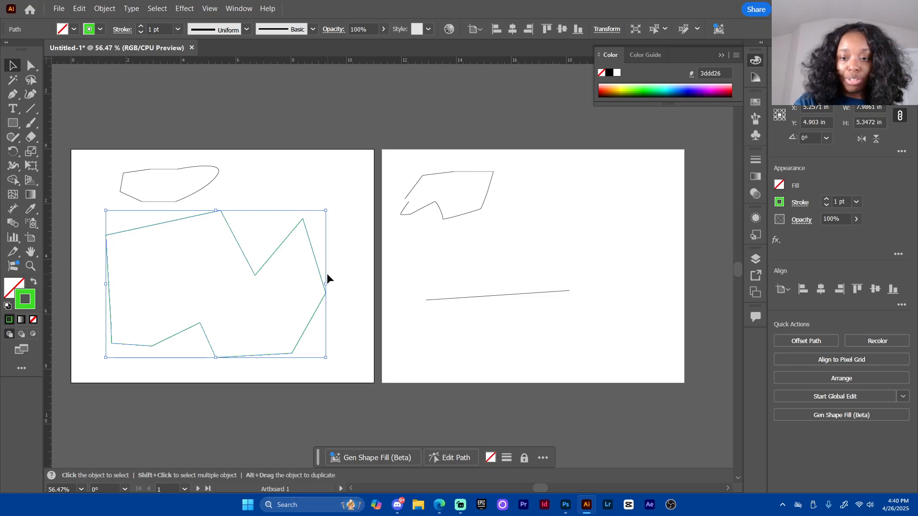
{"action": "left_click", "coordinate": [471, 244]}
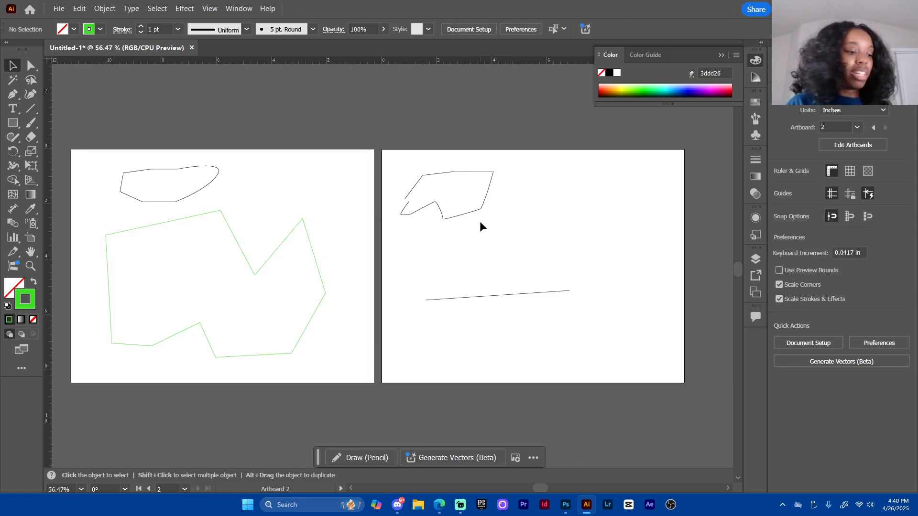
Close the open path on the second artboard by moving its upper end anchor onto the other endpoint with the Direct Selection tool
{"action": "key", "text": "z"}
{"action": "left_click_drag", "start_coordinate": [407, 198], "coordinate": [550, 162]}
{"action": "key", "text": "ctrl+minus"}
{"action": "key", "text": "ctrl+minus"}
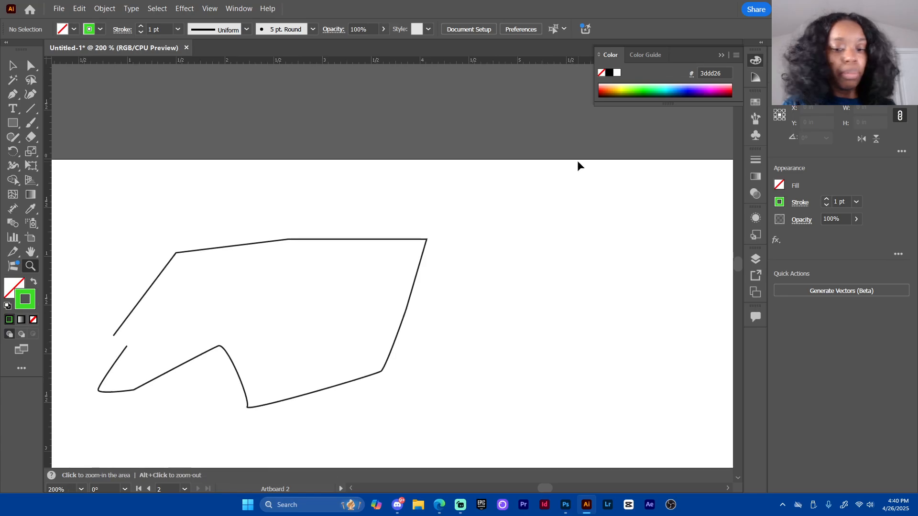
{"action": "key", "text": "space"}
{"action": "left_click_drag", "start_coordinate": [328, 273], "coordinate": [427, 217]}
{"action": "key", "text": "v"}
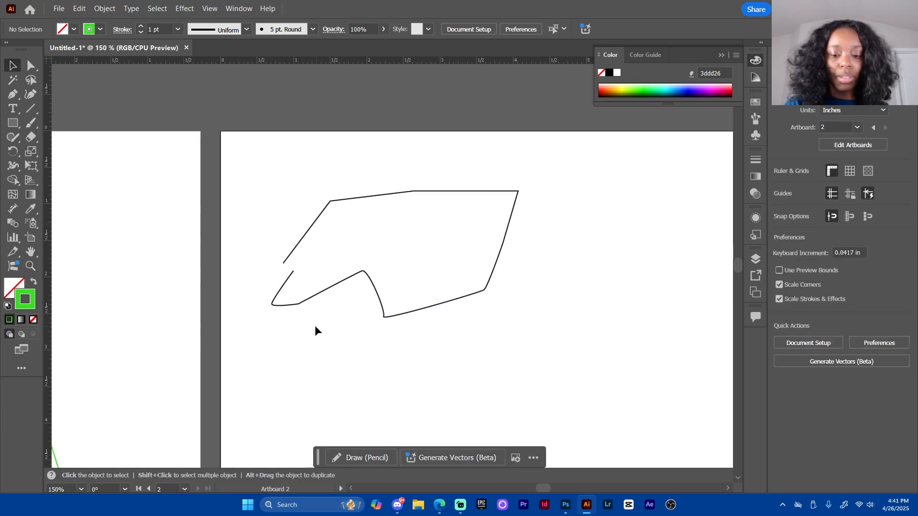
{"action": "left_click", "coordinate": [321, 297]}
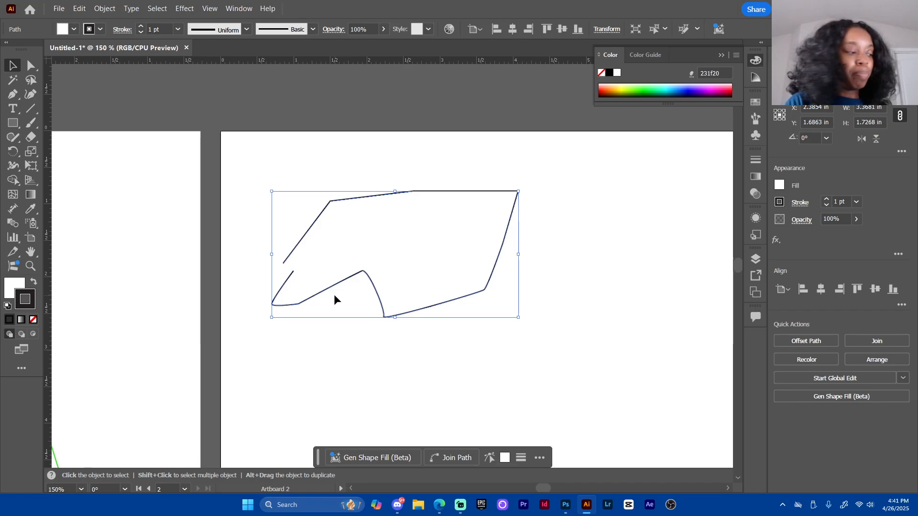
{"action": "key", "text": "a"}
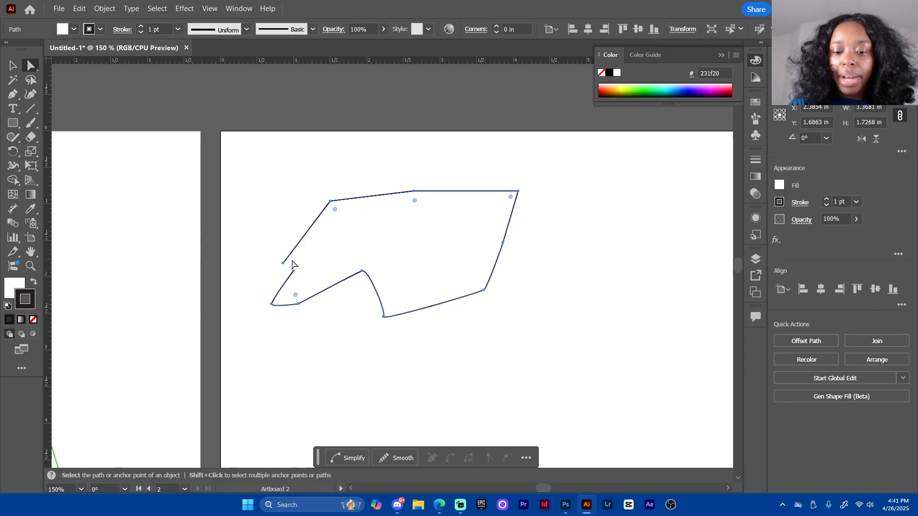
{"action": "left_click_drag", "start_coordinate": [283, 263], "coordinate": [293, 271]}
{"action": "left_click", "coordinate": [311, 322]}
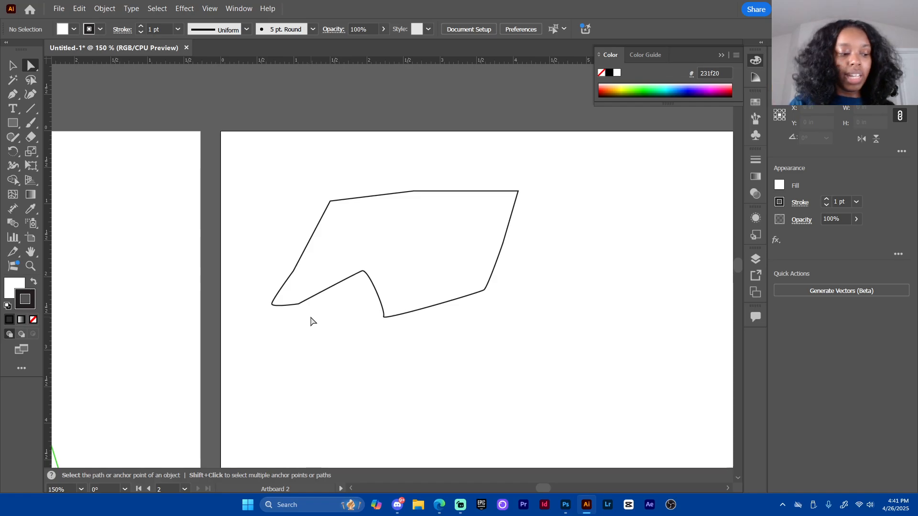
Reopen the gap in the path by pulling the upper end anchor away from the lower endpoint along the slanted segment
{"action": "key", "text": "ctrl+equal"}
{"action": "key", "text": "ctrl+equal"}
{"action": "key", "text": "ctrl+equal"}
{"action": "left_click", "coordinate": [138, 261]}
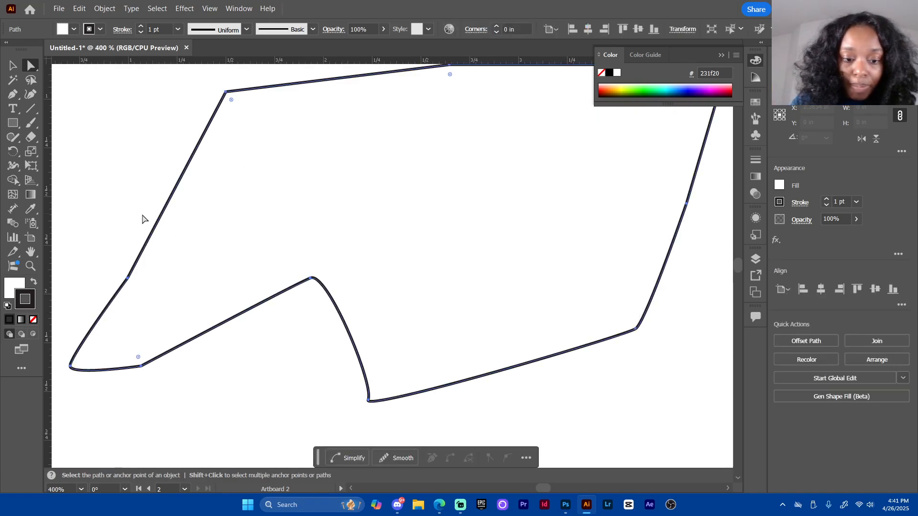
{"action": "left_click", "coordinate": [128, 278]}
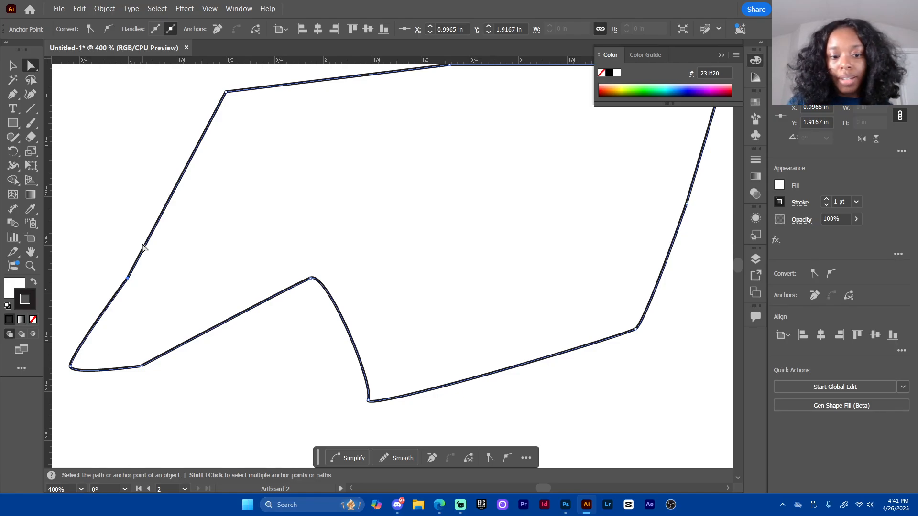
{"action": "left_click_drag", "start_coordinate": [128, 279], "coordinate": [137, 259]}
Move the whole open path slightly right and up with the Selection tool, and deselect it
{"action": "key", "text": "ctrl+a"}
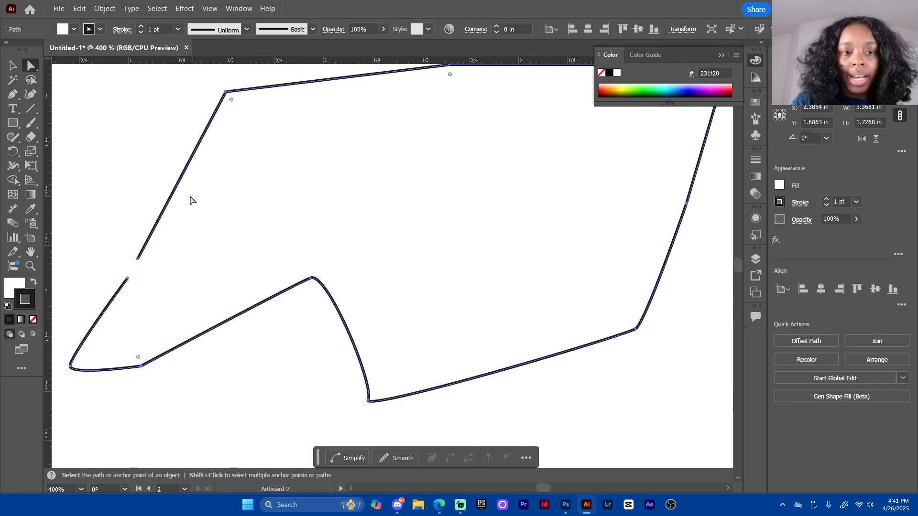
{"action": "left_click", "coordinate": [12, 66]}
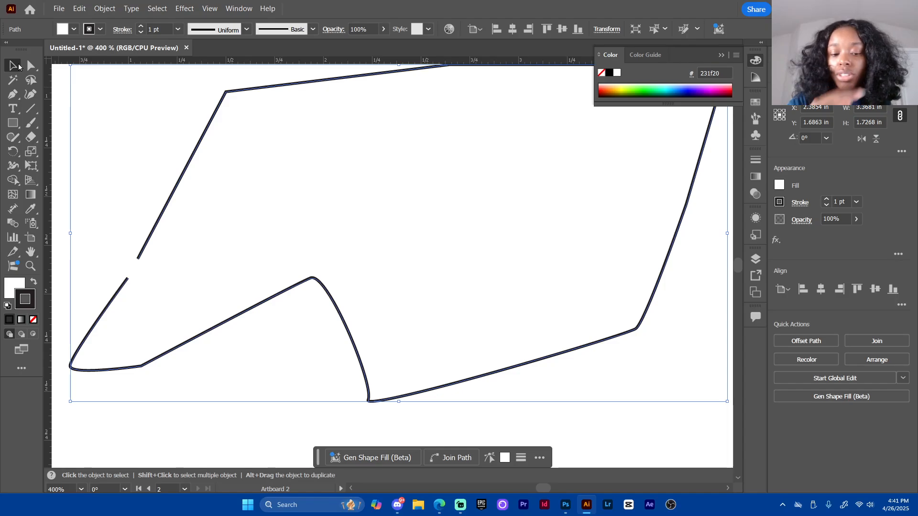
{"action": "mouse_move", "coordinate": [266, 301]}
{"action": "left_mouse_down"}
{"action": "mouse_move", "coordinate": [275, 285]}
{"action": "mouse_move", "coordinate": [292, 305]}
{"action": "mouse_move", "coordinate": [271, 295]}
{"action": "left_mouse_up"}
{"action": "left_click", "coordinate": [288, 296]}
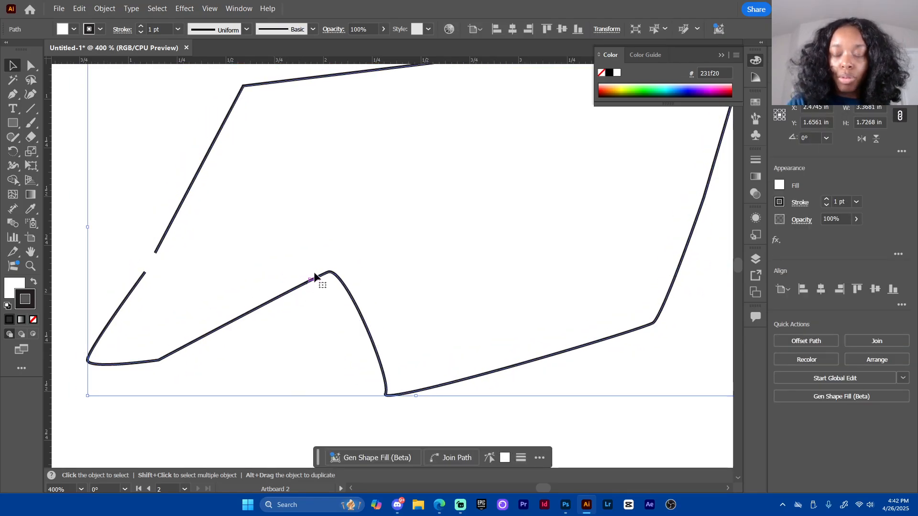
{"action": "left_click", "coordinate": [417, 392]}
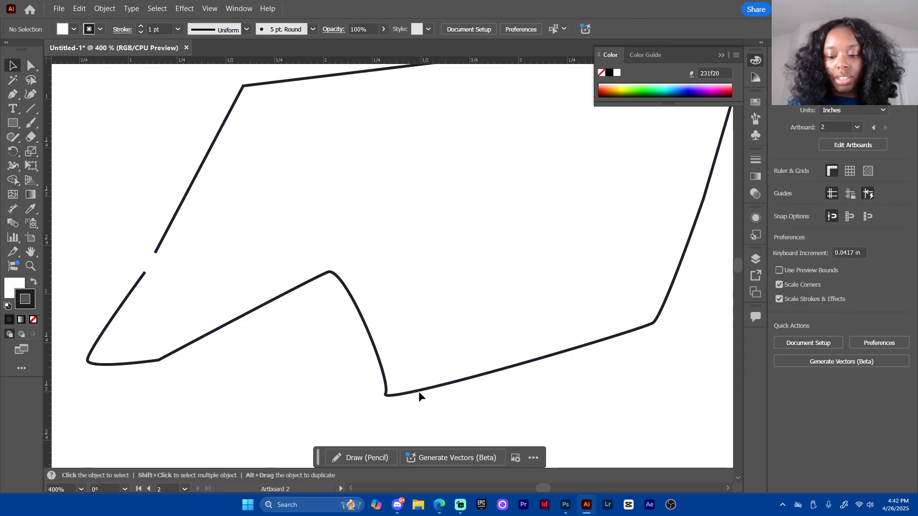
Practise zooming out to both artboards and back in on the open path, and fit the second artboard in the window
{"action": "key", "text": "ctrl+minus"}
{"action": "key", "text": "ctrl+minus"}
{"action": "key", "text": "ctrl+minus"}
{"action": "key", "text": "ctrl+minus"}
{"action": "key", "text": "ctrl+minus"}
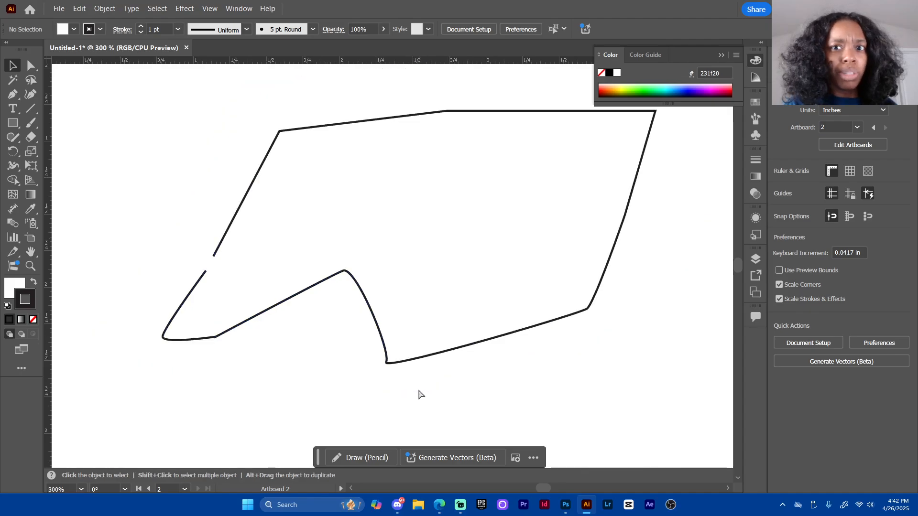
{"action": "key", "text": "ctrl+minus"}
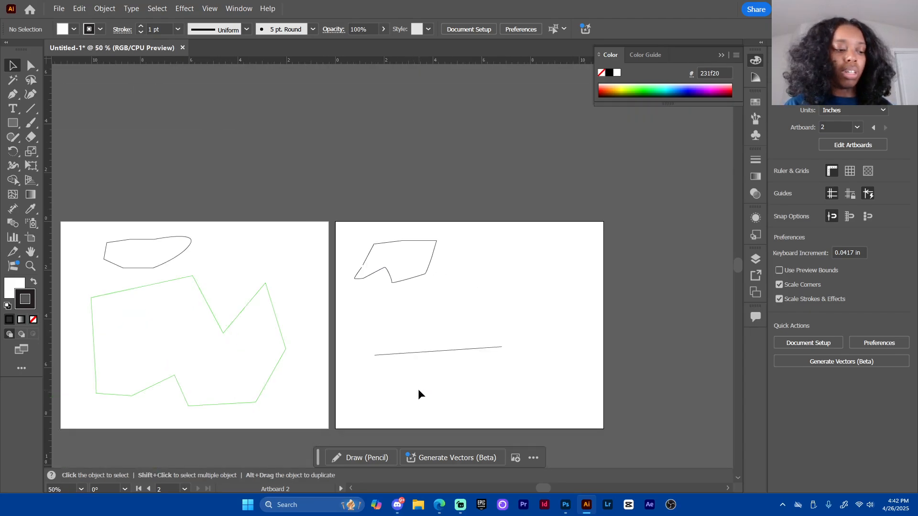
{"action": "key", "text": "ctrl+minus"}
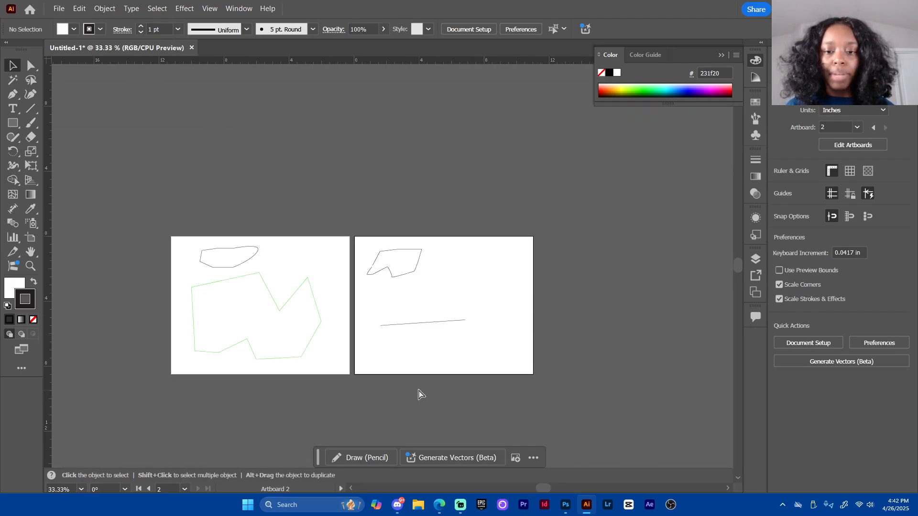
{"action": "key", "text": "ctrl+plus"}
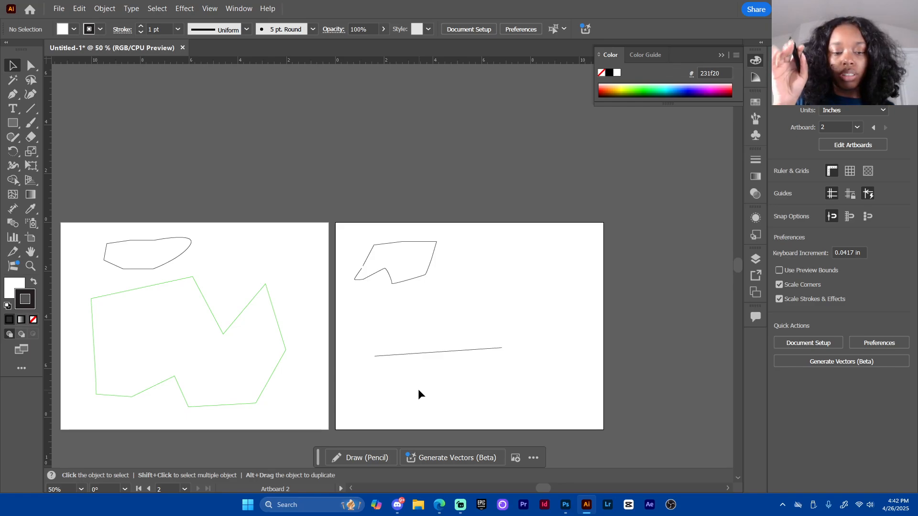
{"action": "key", "text": "ctrl+plus"}
{"action": "key", "text": "ctrl+plus"}
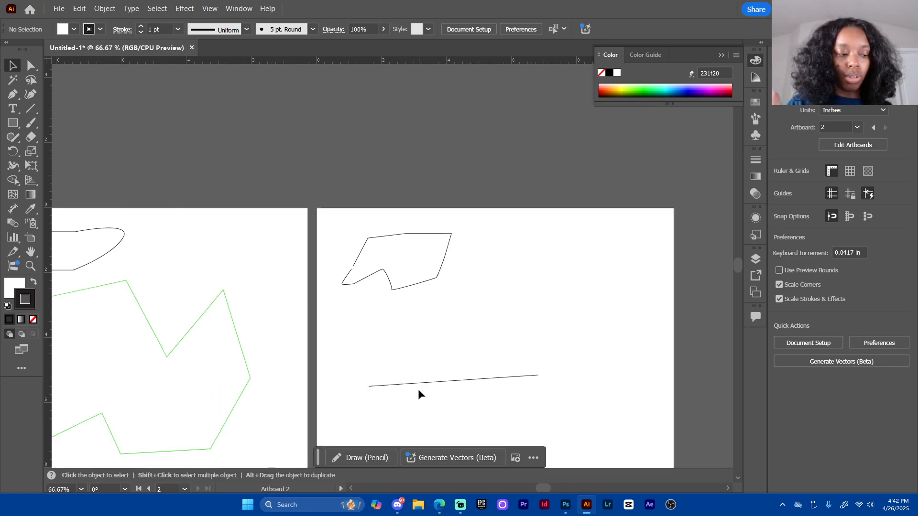
{"action": "key", "text": "ctrl+plus"}
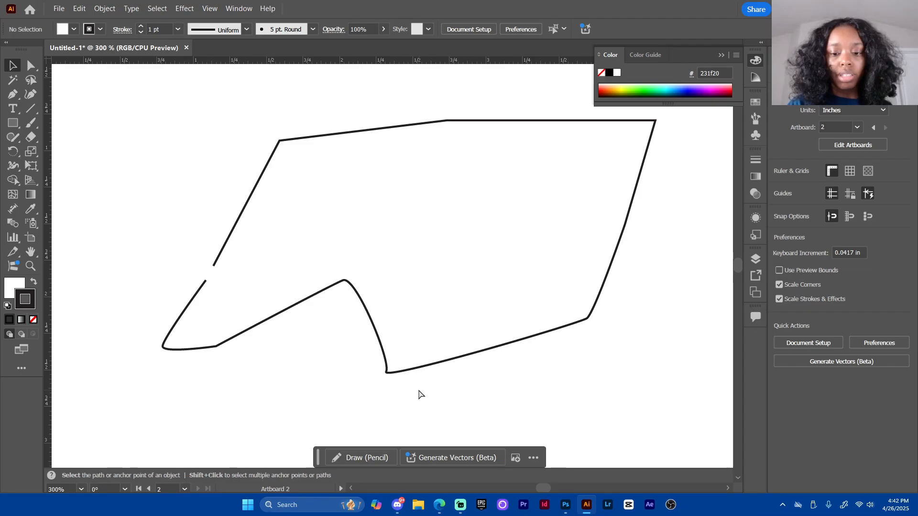
{"action": "key", "text": "ctrl+minus"}
{"action": "key", "text": "ctrl+minus"}
{"action": "key", "text": "ctrl+minus"}
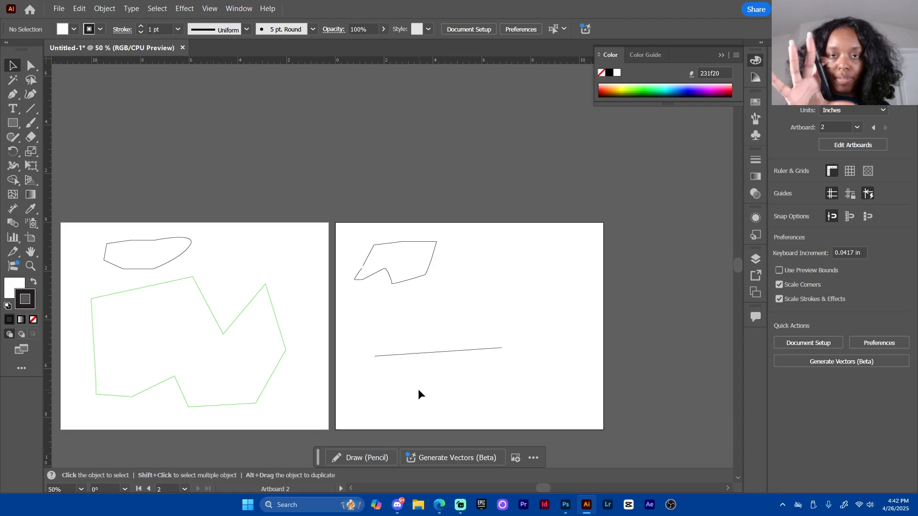
{"action": "key", "text": "ctrl+0"}
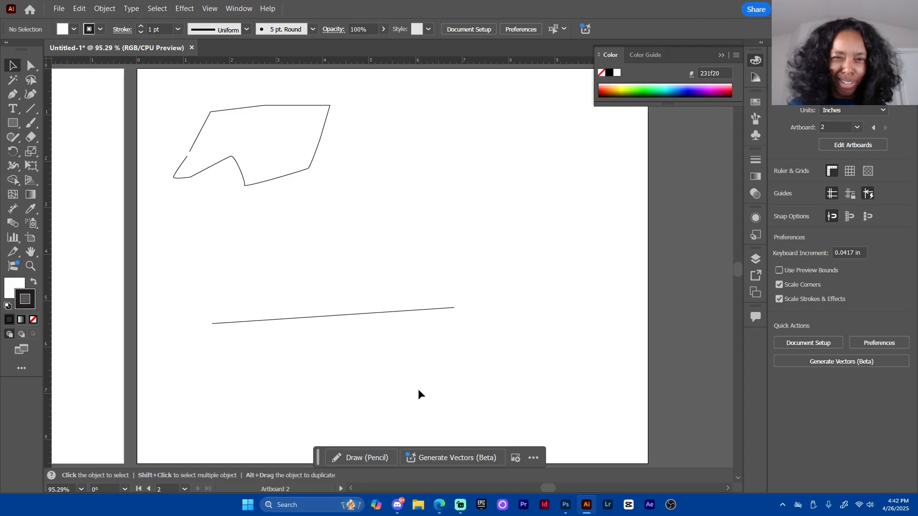
Widen the gap in the open path by moving its upper end anchor slightly up and right with the Direct Selection tool
{"action": "key", "text": "ctrl+equal"}
{"action": "key", "text": "ctrl+equal"}
{"action": "key", "text": "ctrl+equal"}
{"action": "key", "text": "ctrl+equal"}
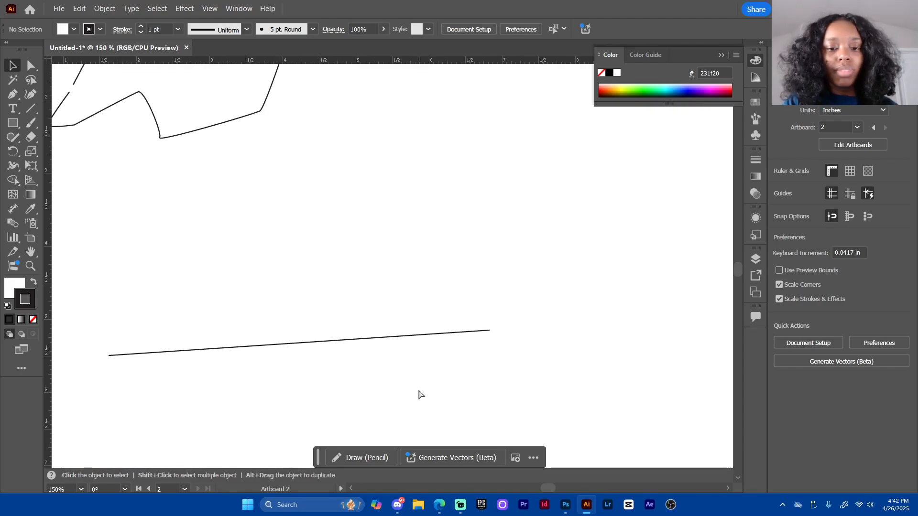
{"action": "left_click_drag", "start_coordinate": [154, 122], "coordinate": [367, 323]}
{"action": "mouse_move", "coordinate": [182, 149]}
{"action": "left_mouse_down"}
{"action": "mouse_move", "coordinate": [215, 191]}
{"action": "mouse_move", "coordinate": [471, 302]}
{"action": "left_mouse_up"}
{"action": "left_click_drag", "start_coordinate": [247, 212], "coordinate": [260, 192]}
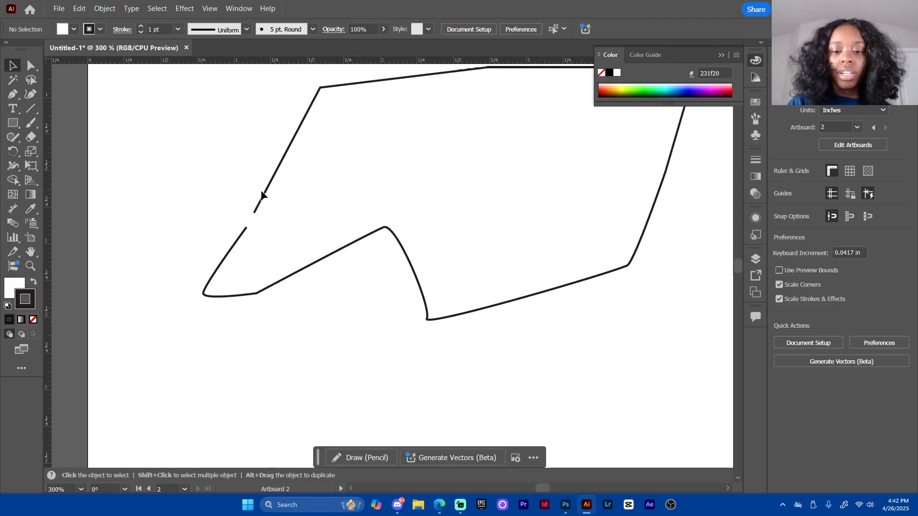
{"action": "key", "text": "space"}
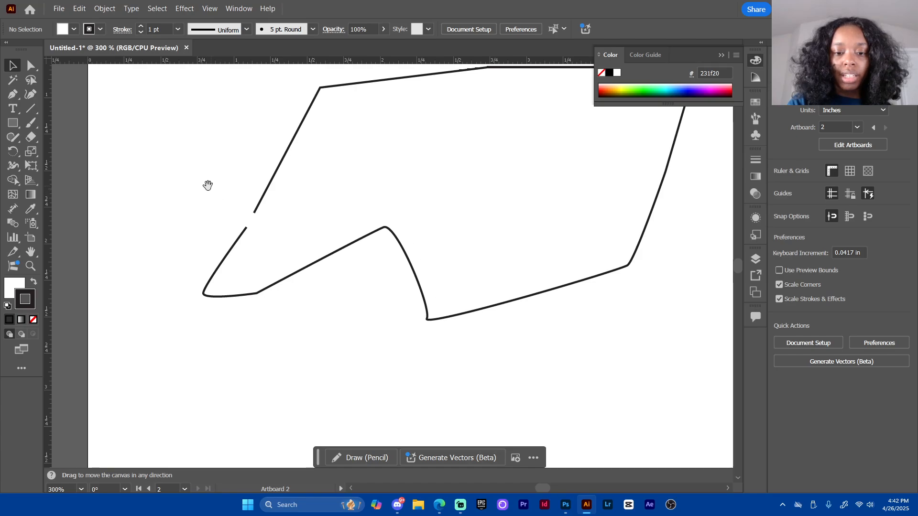
{"action": "mouse_move", "coordinate": [287, 225]}
{"action": "left_mouse_down"}
{"action": "mouse_move", "coordinate": [211, 234]}
{"action": "mouse_move", "coordinate": [387, 184]}
{"action": "mouse_move", "coordinate": [352, 242]}
{"action": "mouse_move", "coordinate": [285, 316]}
{"action": "mouse_move", "coordinate": [331, 287]}
{"action": "left_mouse_up"}
{"action": "left_click", "coordinate": [31, 64]}
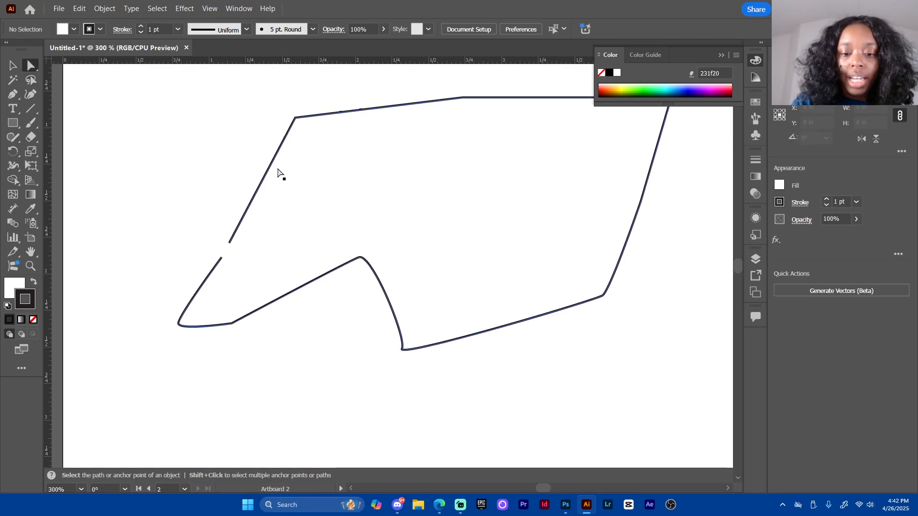
{"action": "left_click", "coordinate": [248, 209]}
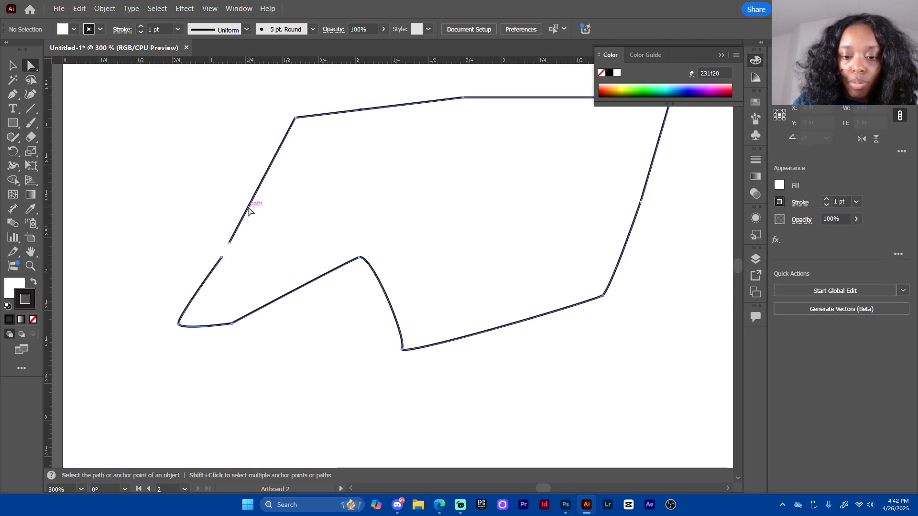
{"action": "left_click", "coordinate": [229, 246]}
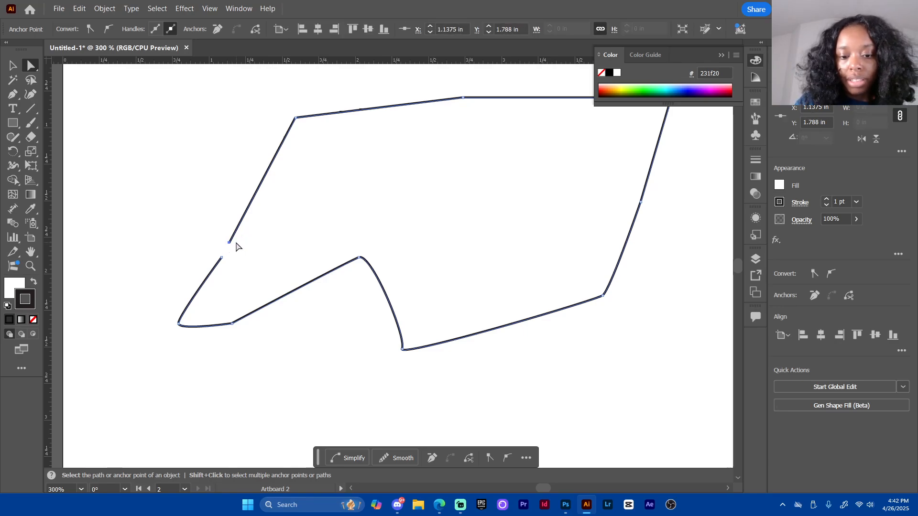
{"action": "mouse_move", "coordinate": [230, 244]}
{"action": "left_mouse_down"}
{"action": "mouse_move", "coordinate": [220, 203]}
{"action": "mouse_move", "coordinate": [240, 236]}
{"action": "left_mouse_up"}
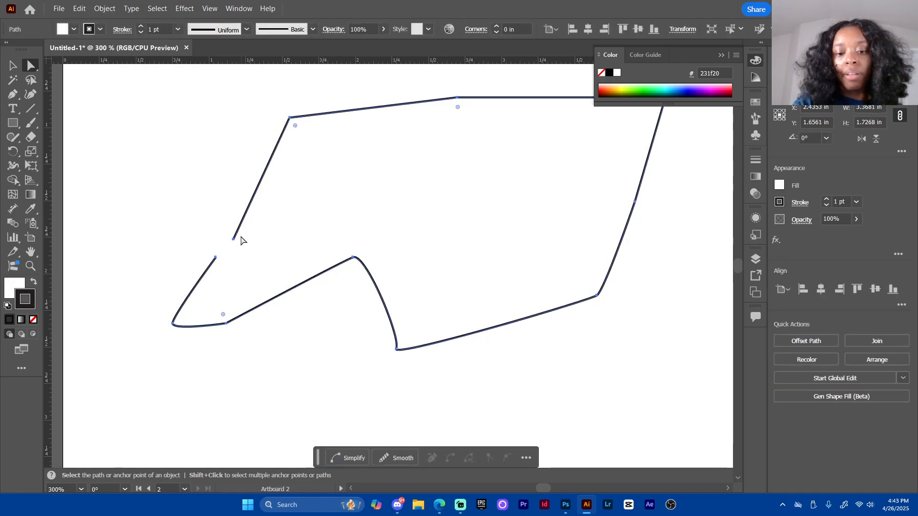
Select the two end anchors at the gap with the Direct Selection tool, and shift the whole open path slightly right and down
{"action": "left_click", "coordinate": [234, 240]}
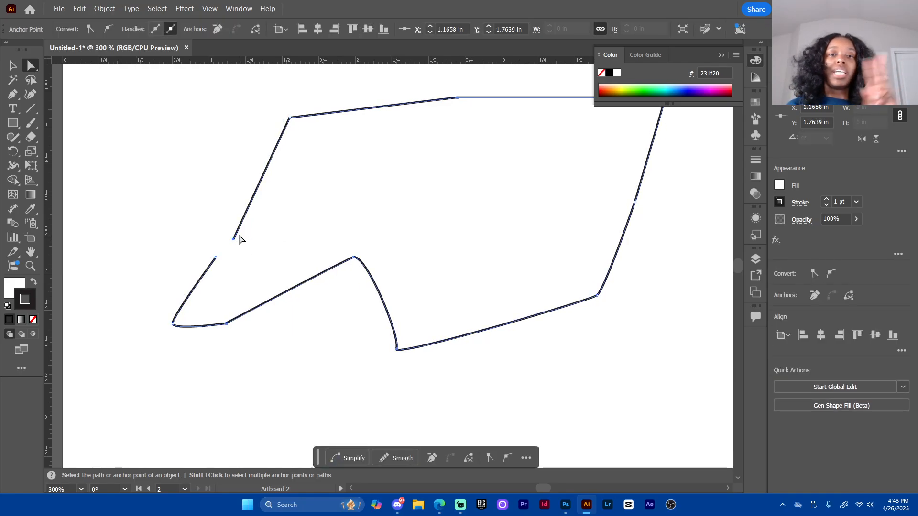
{"action": "left_click", "coordinate": [229, 195]}
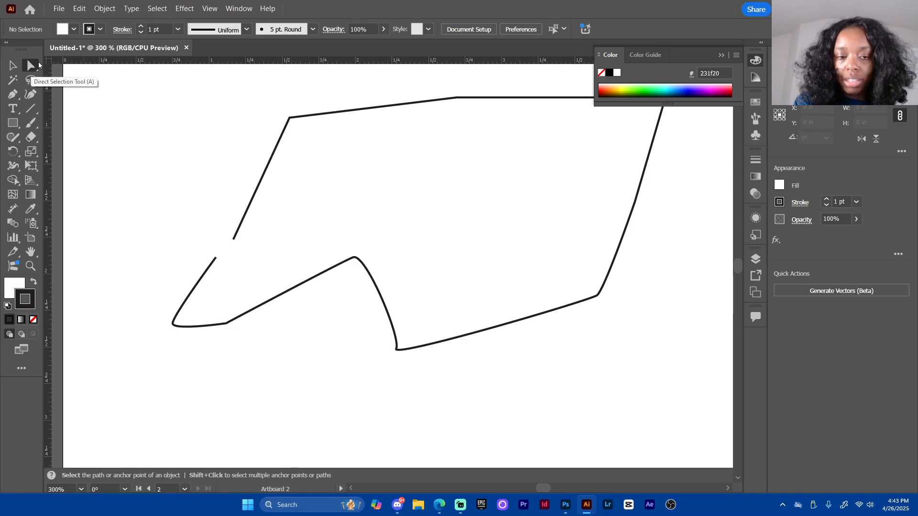
{"action": "left_click", "coordinate": [247, 215]}
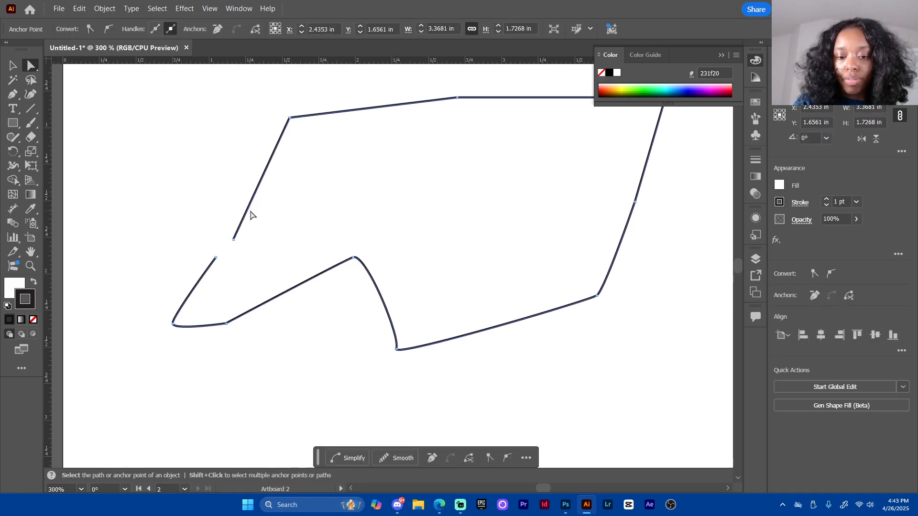
{"action": "left_click", "coordinate": [234, 240]}
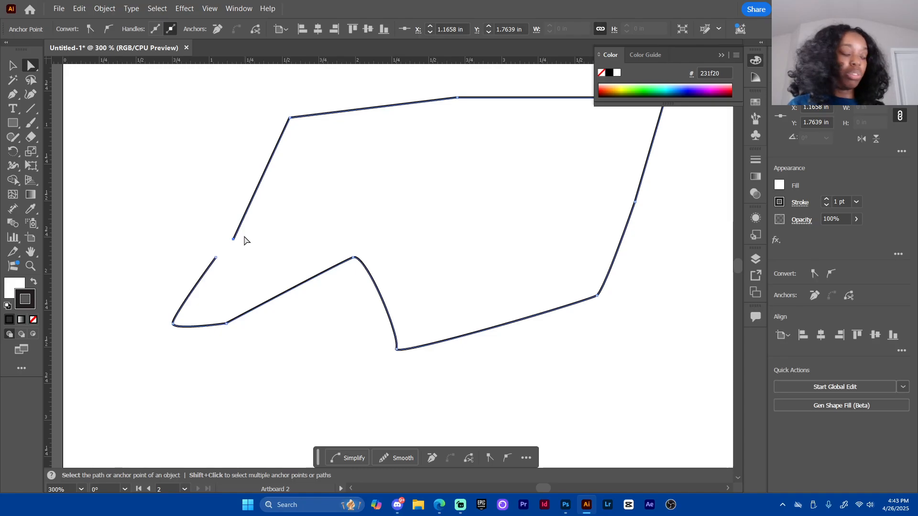
{"action": "left_click", "coordinate": [216, 258], "text": "shift"}
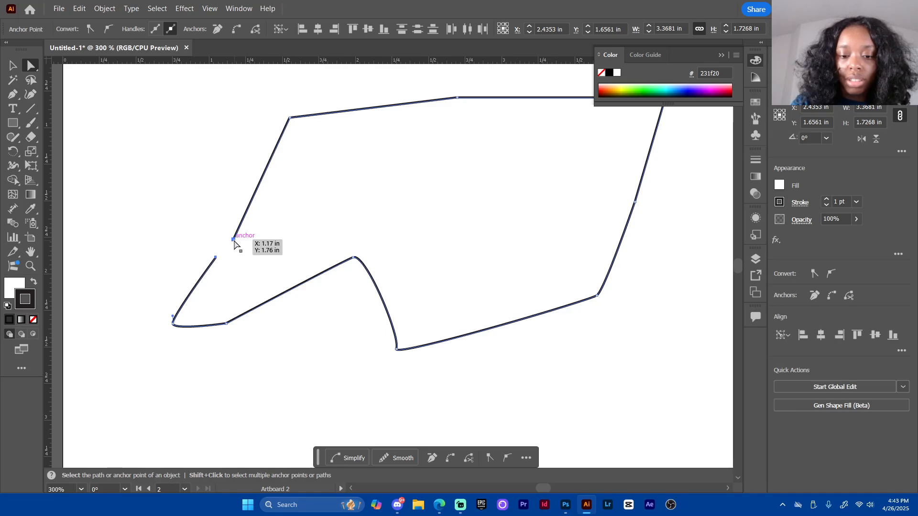
{"action": "left_click_drag", "start_coordinate": [234, 242], "coordinate": [244, 245]}
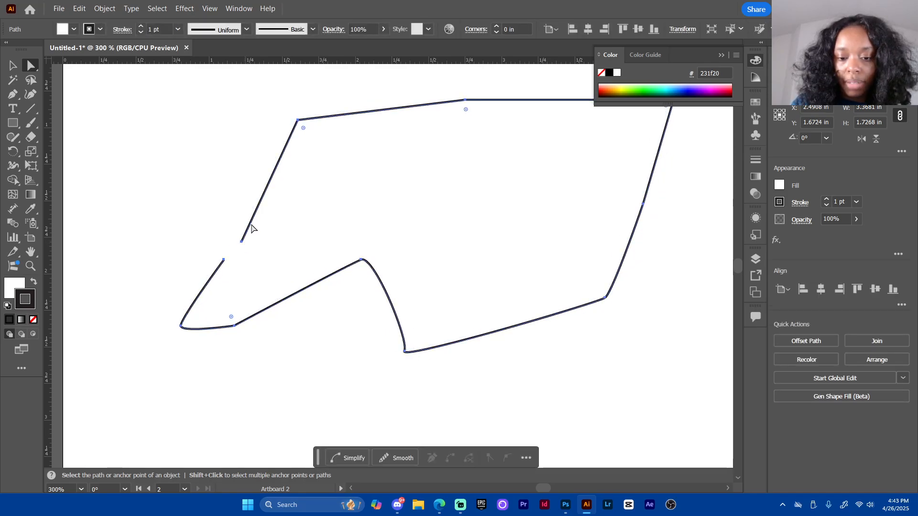
Select both end anchors at the gap and move them together slightly right and down
{"action": "left_click", "coordinate": [191, 237]}
{"action": "left_click", "coordinate": [242, 241]}
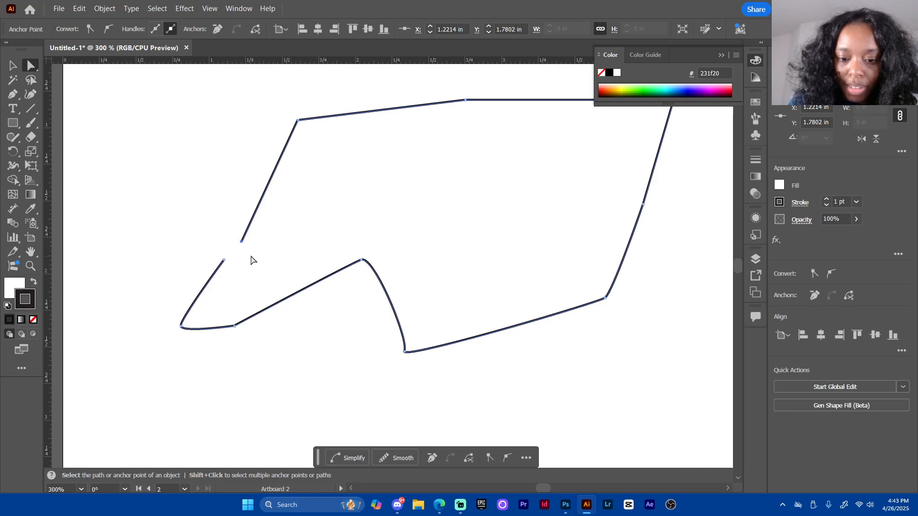
{"action": "left_click", "coordinate": [224, 260], "text": "shift"}
{"action": "mouse_move", "coordinate": [224, 260]}
{"action": "left_mouse_down"}
{"action": "mouse_move", "coordinate": [222, 250]}
{"action": "mouse_move", "coordinate": [235, 263]}
{"action": "left_mouse_up"}
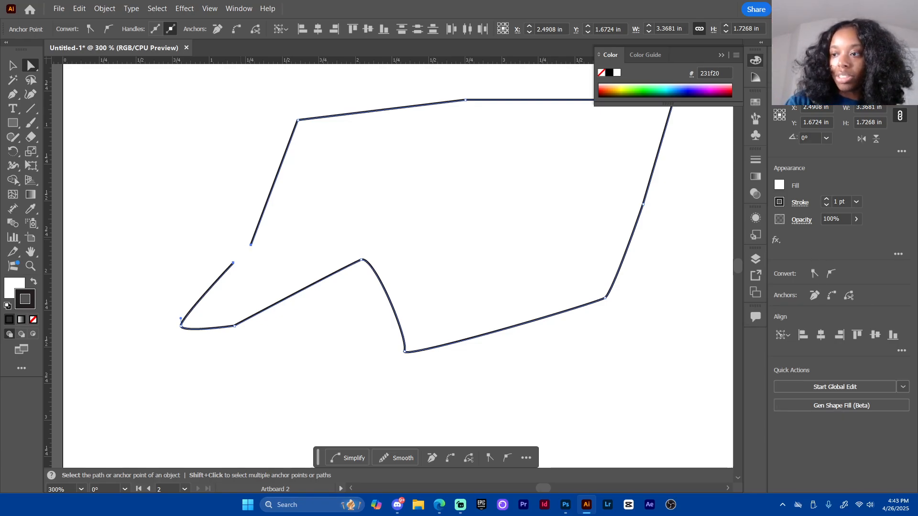
Connect the two selected end anchors with a straight segment, and undo the connection
{"action": "left_click", "coordinate": [832, 296]}
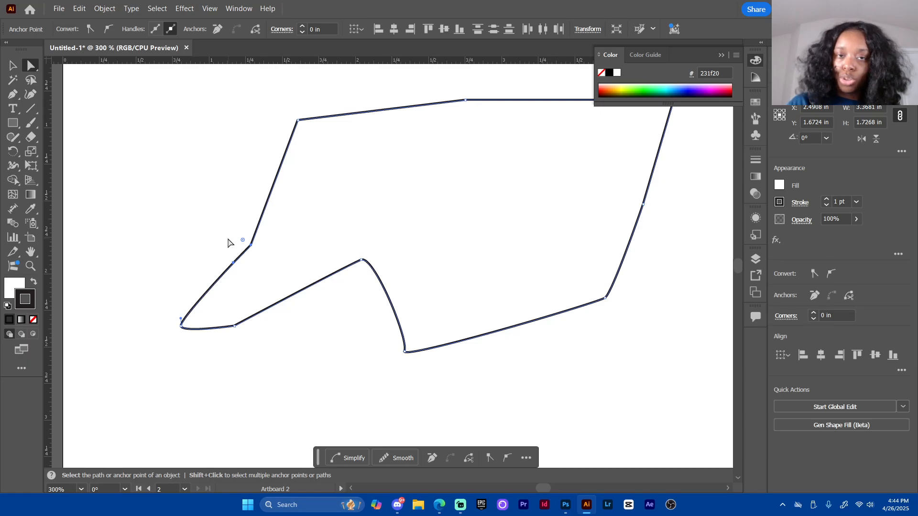
{"action": "left_click", "coordinate": [315, 361]}
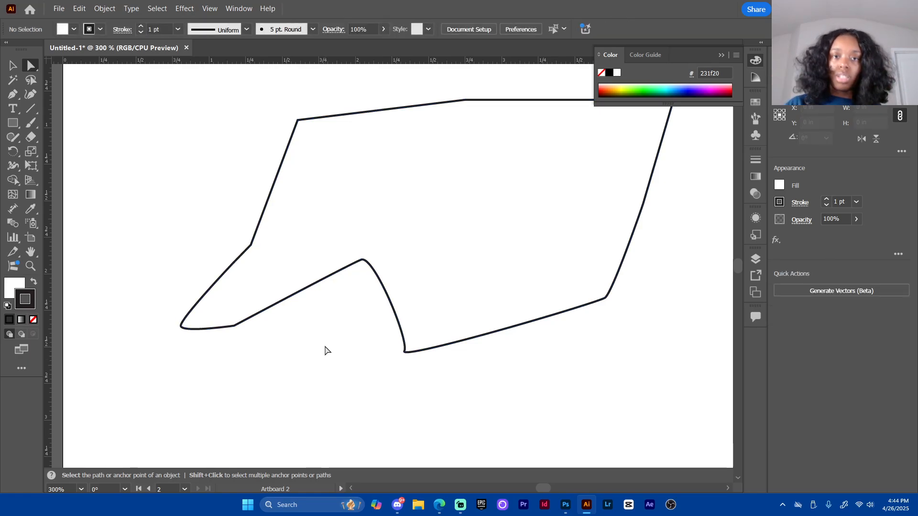
{"action": "key", "text": "ctrl+z"}
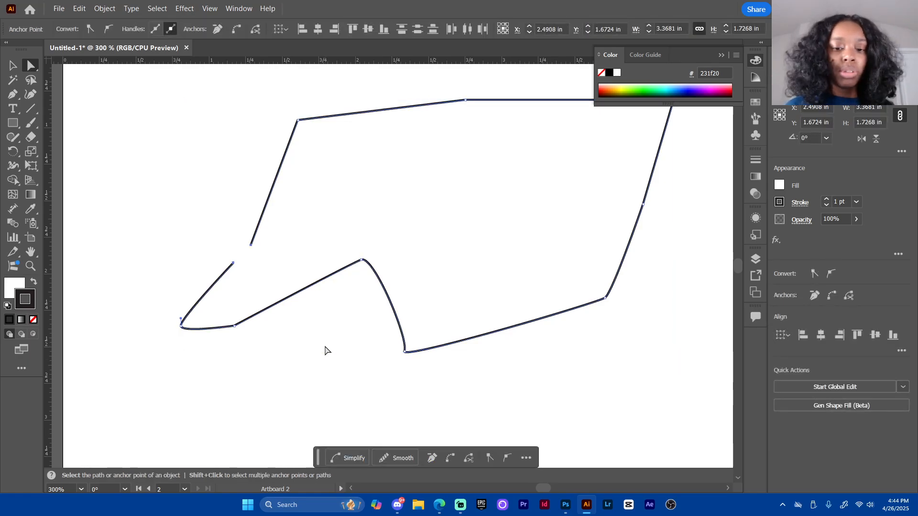
Move the whole open path off the second artboard onto the canvas above, and return it to the artboard's upper half
{"action": "key", "text": "v"}
{"action": "key", "text": "ctrl+minus"}
{"action": "key", "text": "ctrl+minus"}
{"action": "key", "text": "ctrl+minus"}
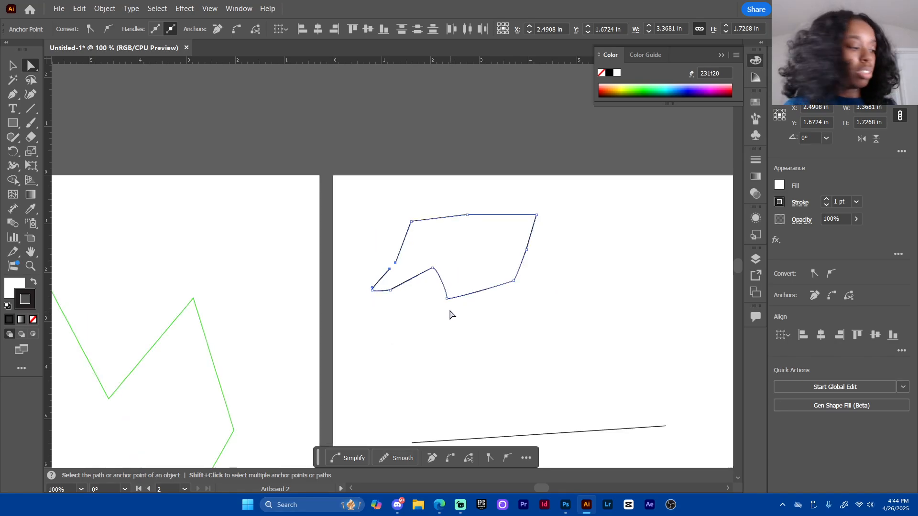
{"action": "left_click_drag", "start_coordinate": [482, 278], "coordinate": [504, 271]}
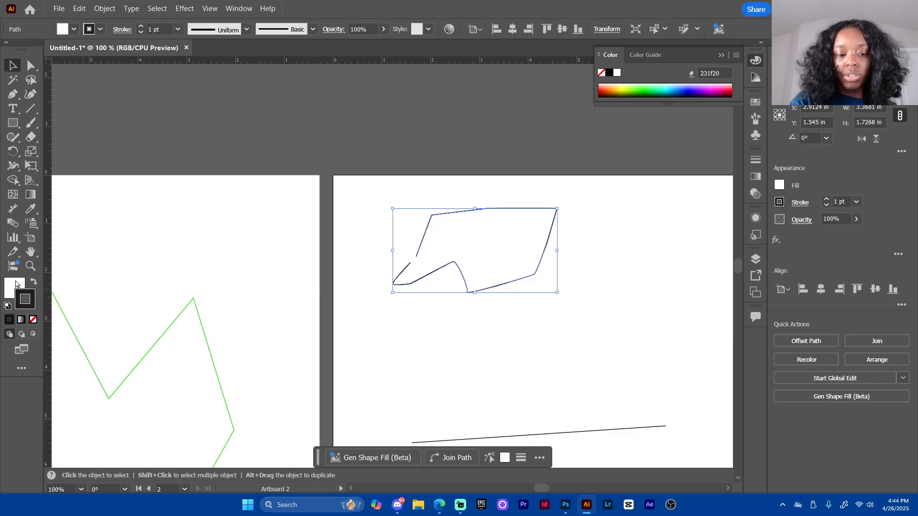
{"action": "left_click_drag", "start_coordinate": [494, 287], "coordinate": [460, 150]}
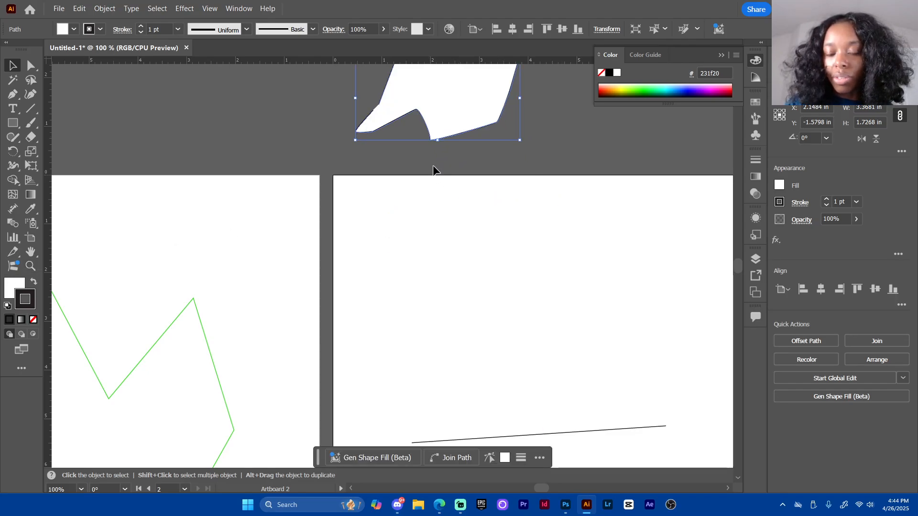
{"action": "left_click", "coordinate": [435, 153]}
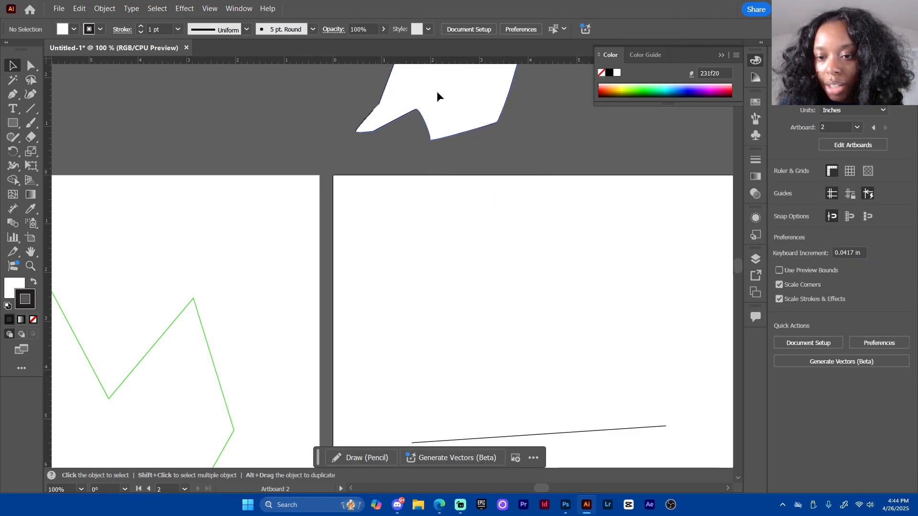
{"action": "left_click_drag", "start_coordinate": [427, 77], "coordinate": [412, 102]}
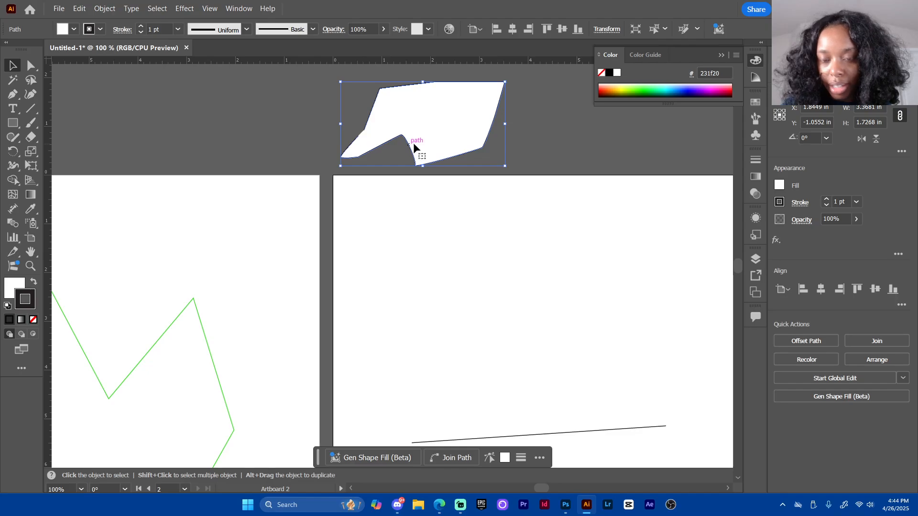
{"action": "left_click_drag", "start_coordinate": [450, 126], "coordinate": [491, 286]}
Fill the open path with pink ff618e
{"action": "left_click", "coordinate": [12, 287]}
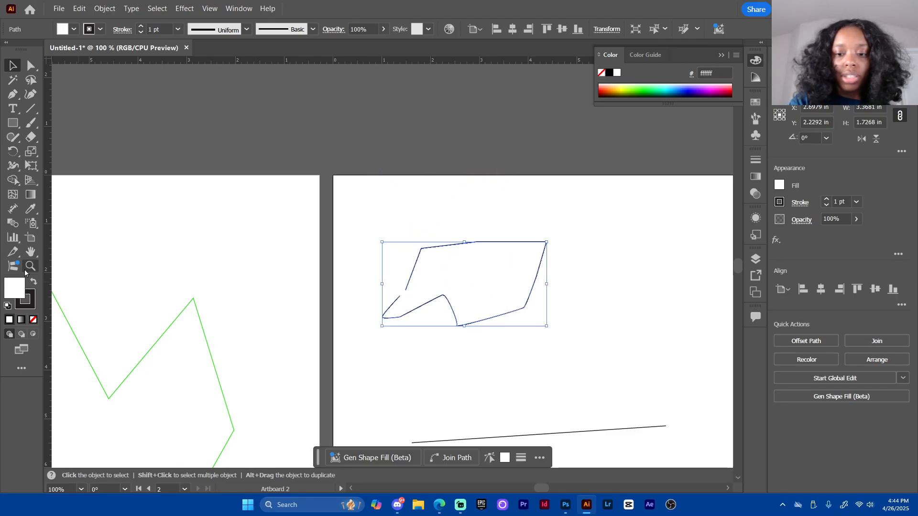
{"action": "double_click", "coordinate": [12, 288]}
{"action": "left_click", "coordinate": [379, 171]}
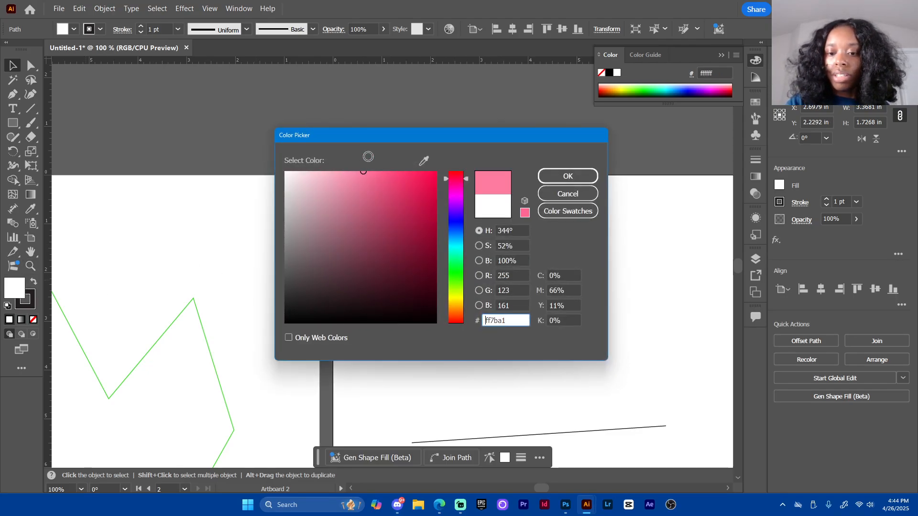
{"action": "left_click", "coordinate": [556, 178]}
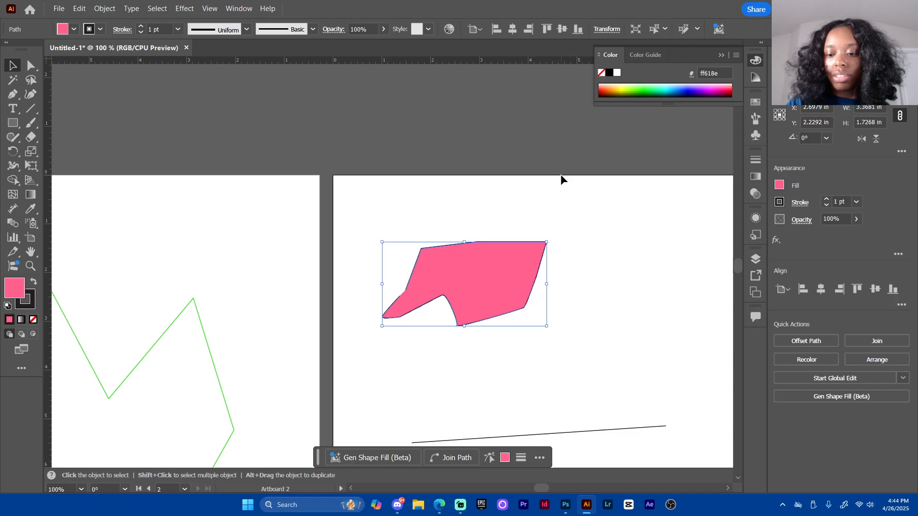
Deselect the pink path and examine the stroke gap between its two end anchors up close
{"action": "left_click", "coordinate": [442, 345]}
{"action": "key", "text": "ctrl+equal"}
{"action": "key", "text": "ctrl+equal"}
{"action": "key", "text": "ctrl+equal"}
{"action": "key", "text": "ctrl+equal"}
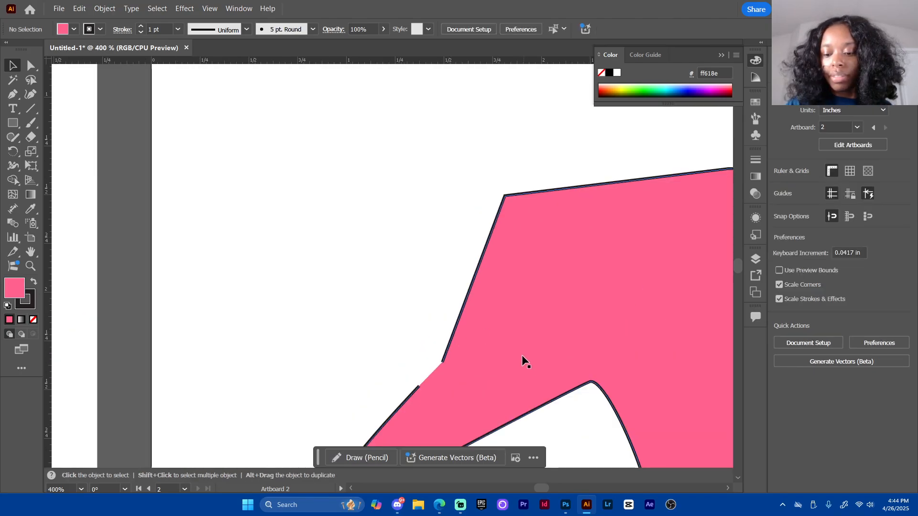
{"action": "left_click_drag", "start_coordinate": [512, 342], "coordinate": [393, 198]}
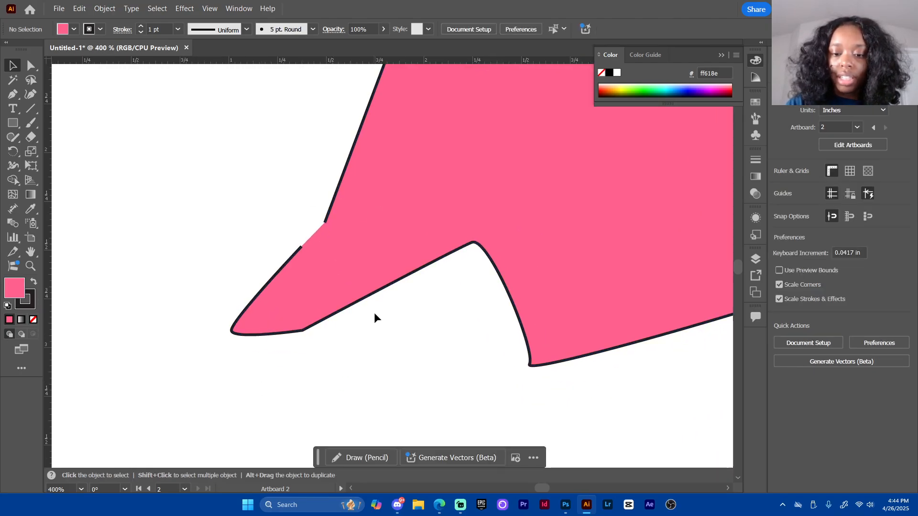
{"action": "left_click_drag", "start_coordinate": [451, 232], "coordinate": [315, 292]}
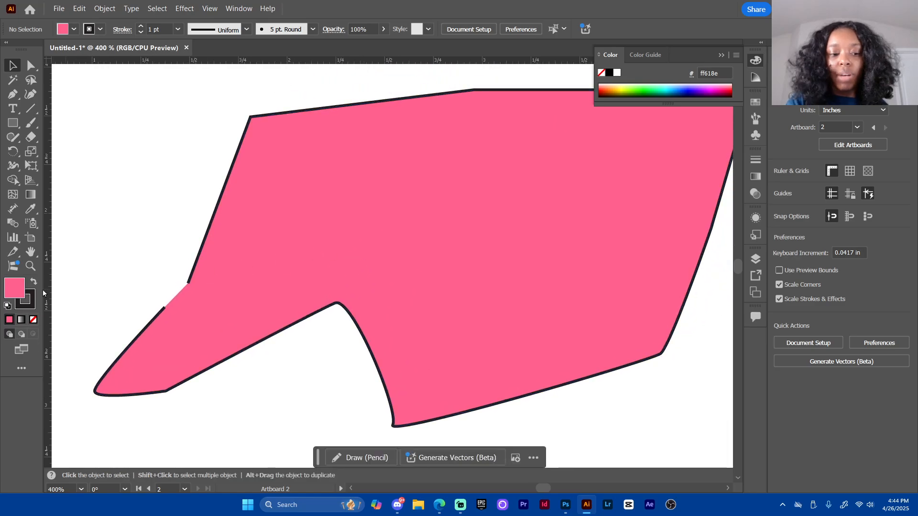
Remove the stroke from the pink path, and undo the removal
{"action": "key", "text": "x"}
{"action": "left_click", "coordinate": [33, 321]}
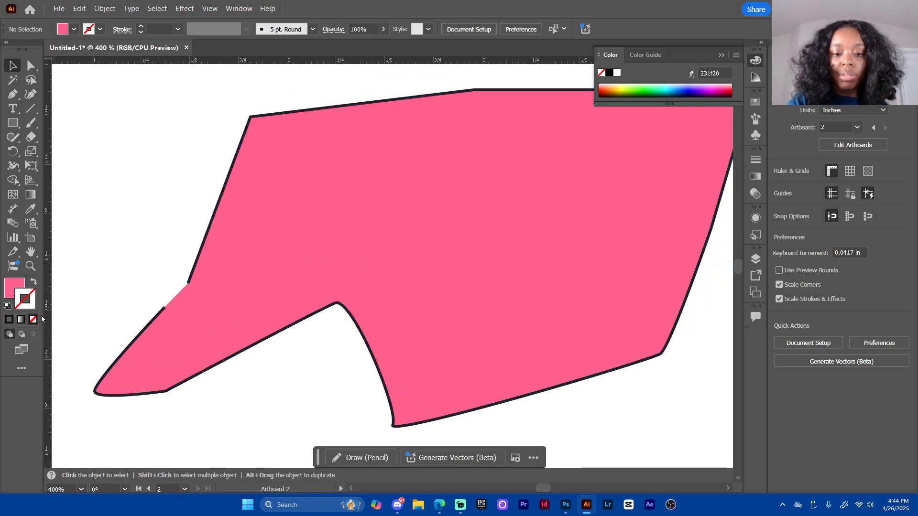
{"action": "left_click", "coordinate": [281, 299]}
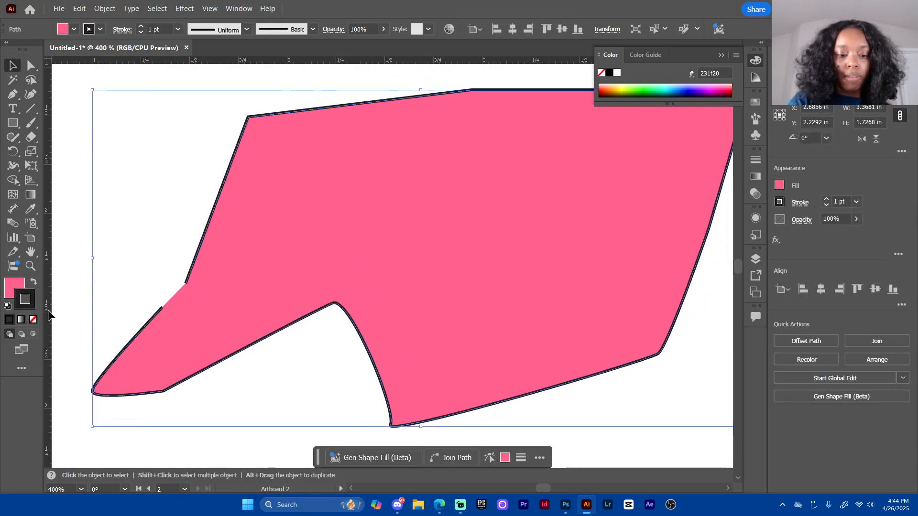
{"action": "left_click", "coordinate": [33, 320]}
{"action": "left_click", "coordinate": [86, 335]}
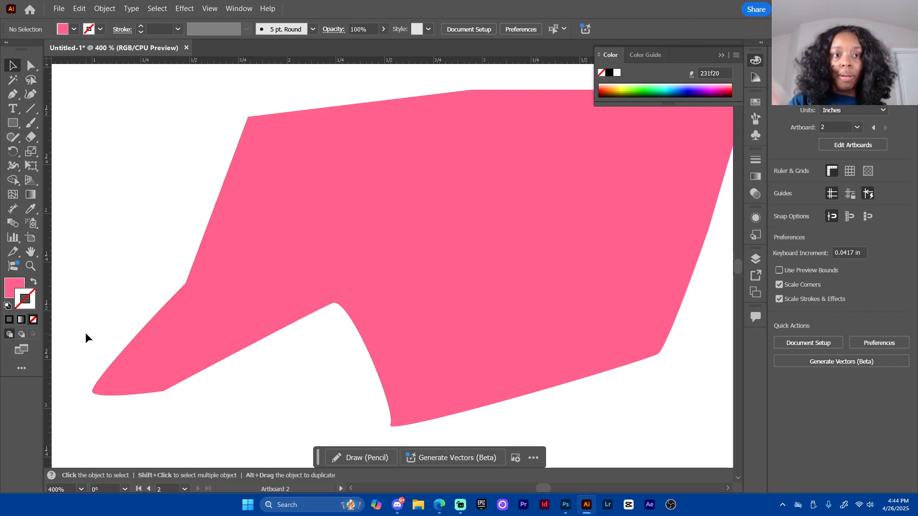
{"action": "left_click", "coordinate": [319, 173]}
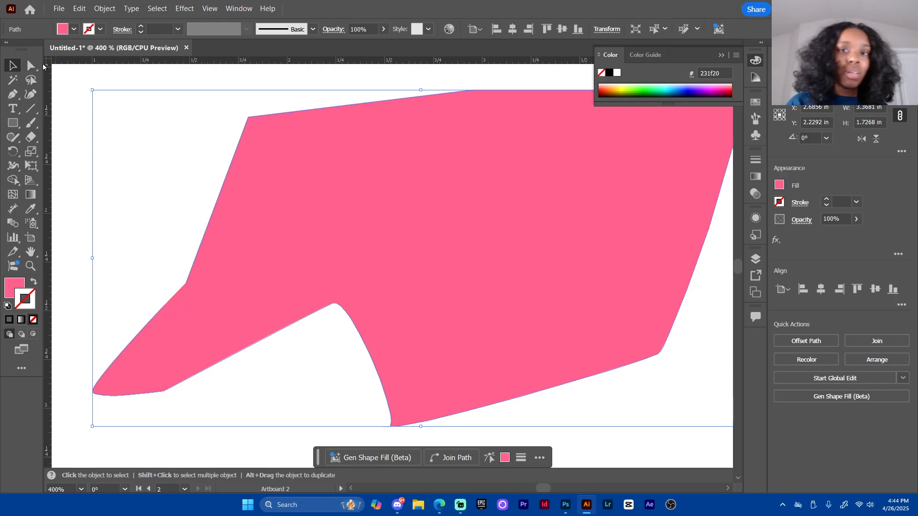
{"action": "key", "text": "ctrl+z"}
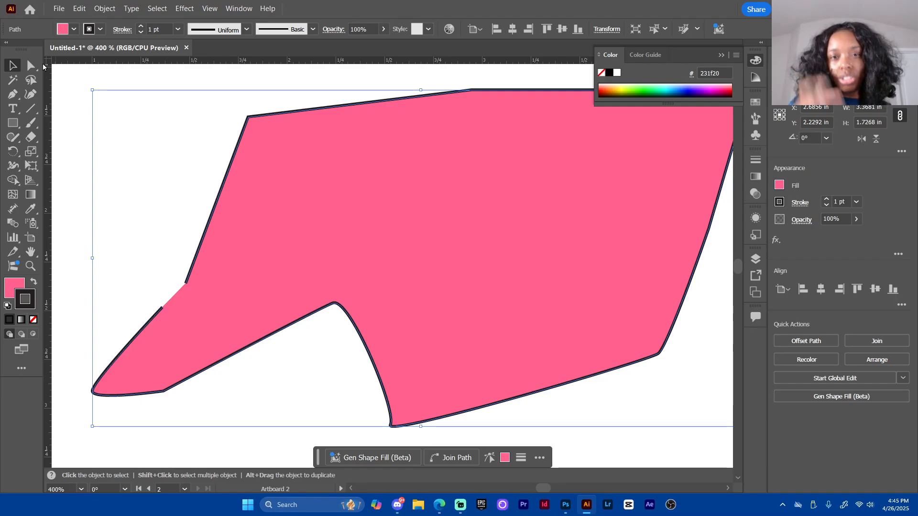
Select both end anchors of the pink path with the Direct Selection tool and connect them with a straight segment
{"action": "key", "text": "a"}
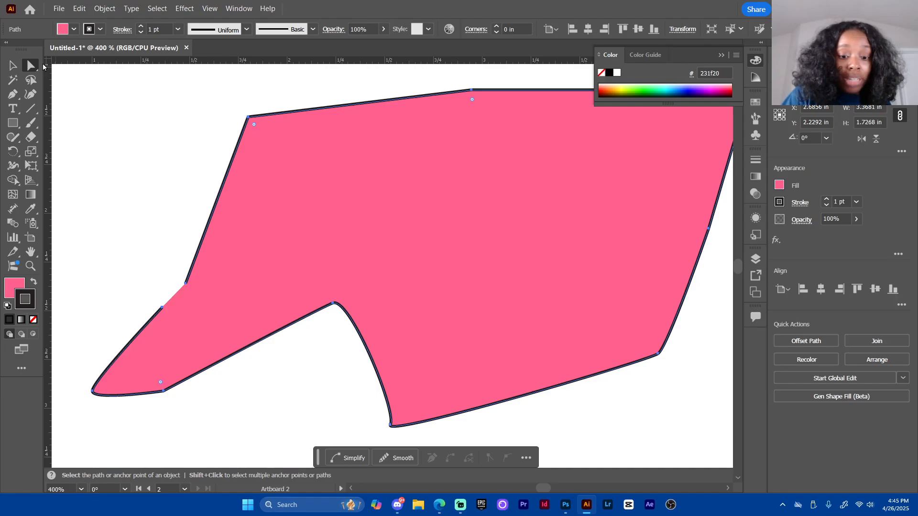
{"action": "left_click", "coordinate": [186, 283]}
{"action": "left_click", "coordinate": [199, 272]}
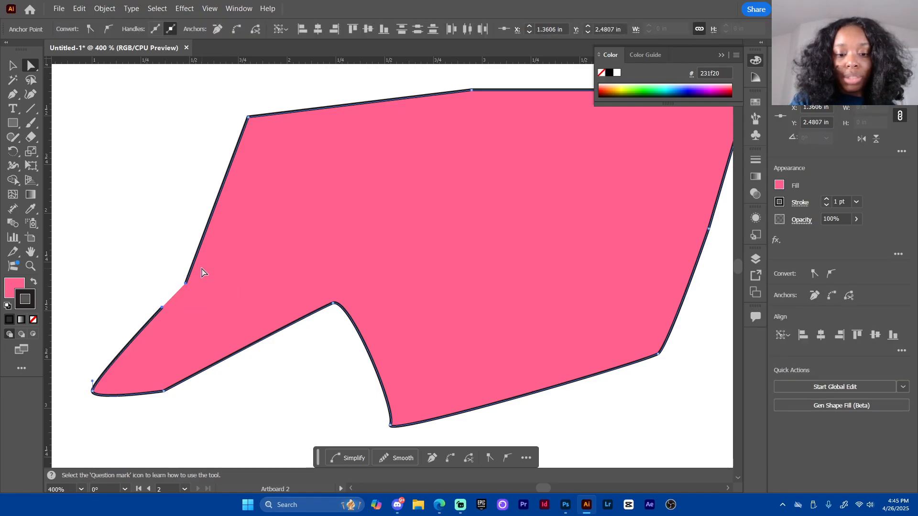
{"action": "left_click", "coordinate": [831, 295]}
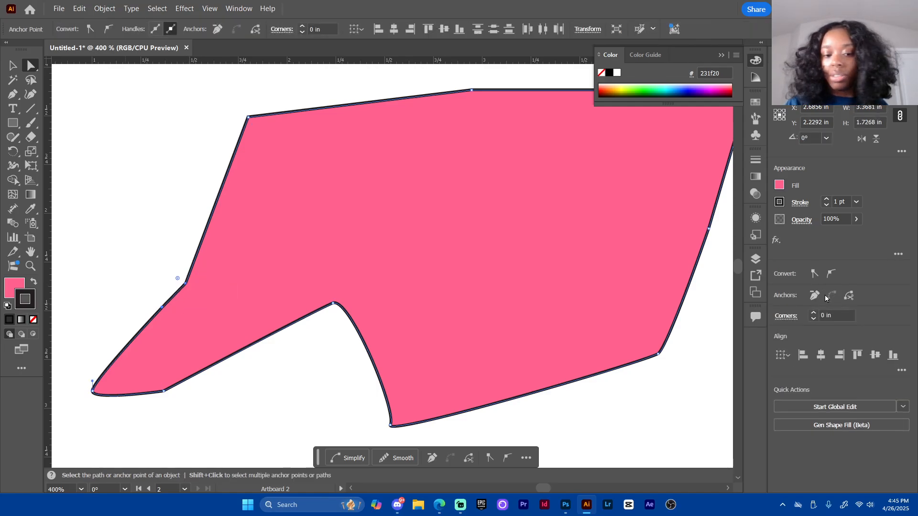
Move the closed pink shape to the upper-right area of the first artboard with the Selection tool, and deselect it
{"action": "key", "text": "ctrl+minus"}
{"action": "key", "text": "ctrl+minus"}
{"action": "key", "text": "ctrl+minus"}
{"action": "key", "text": "ctrl+minus"}
{"action": "key", "text": "ctrl+minus"}
{"action": "key", "text": "ctrl+minus"}
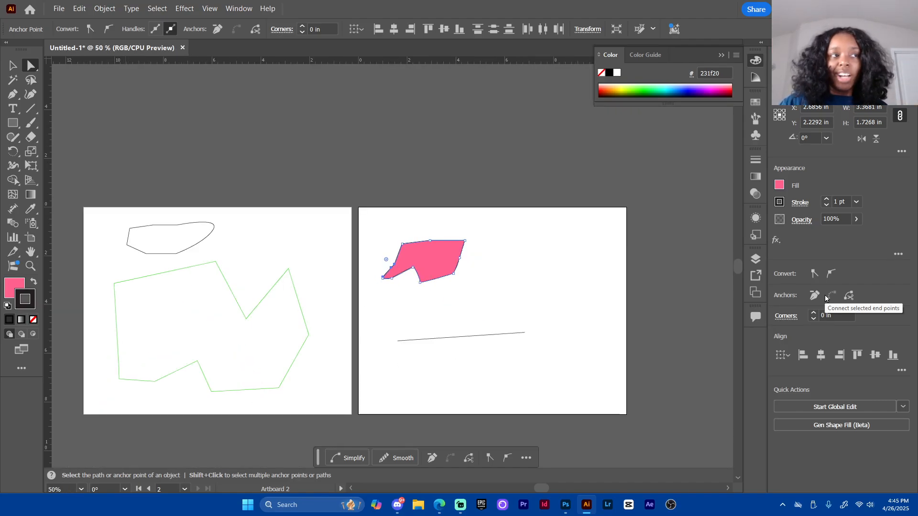
{"action": "key", "text": "v"}
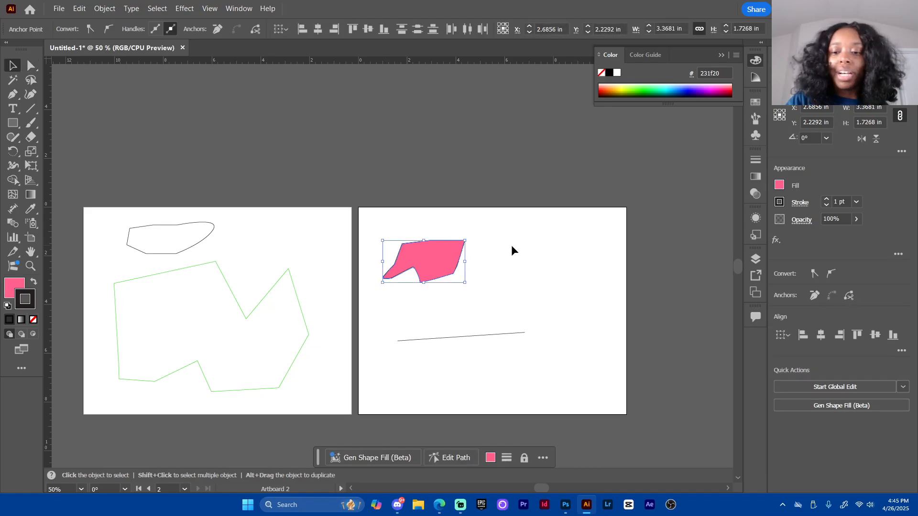
{"action": "left_click", "coordinate": [511, 245]}
{"action": "left_click_drag", "start_coordinate": [438, 262], "coordinate": [321, 243]}
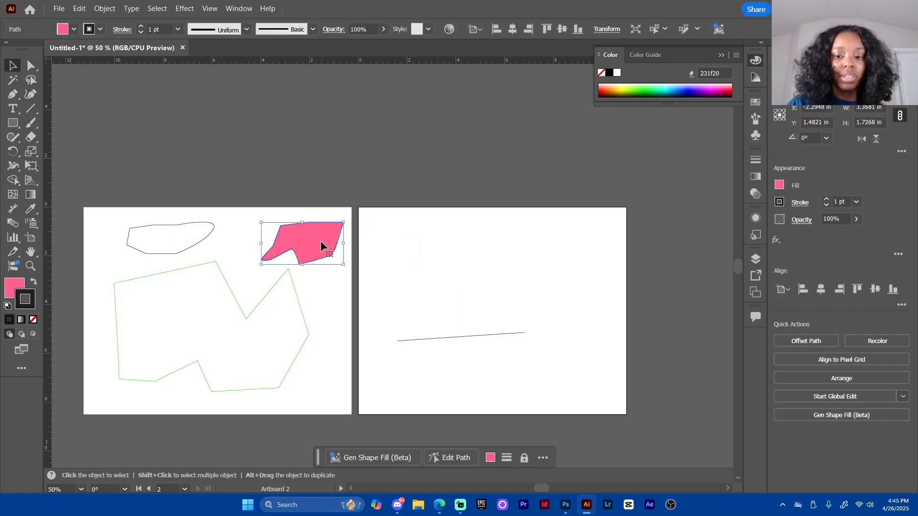
{"action": "left_click", "coordinate": [459, 273]}
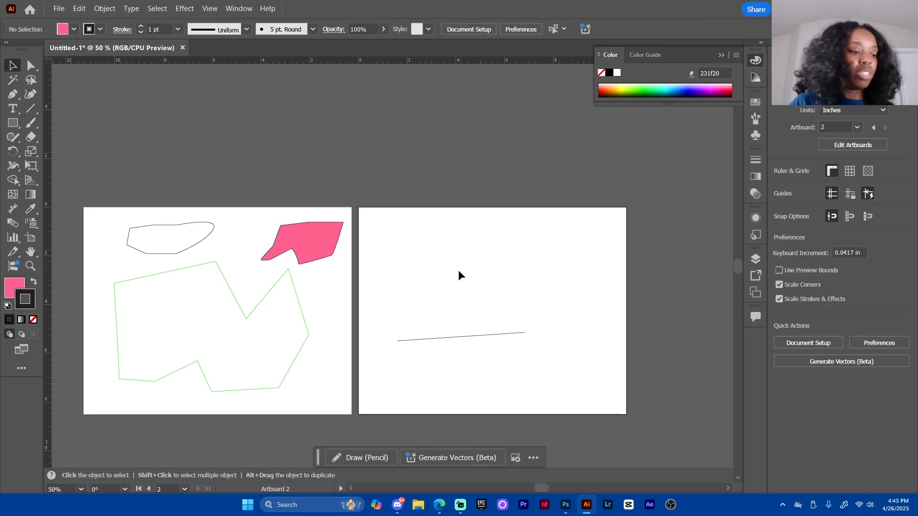
{"action": "scroll", "coordinate": [458, 277], "scroll_direction": "up", "scroll_amount": 3}
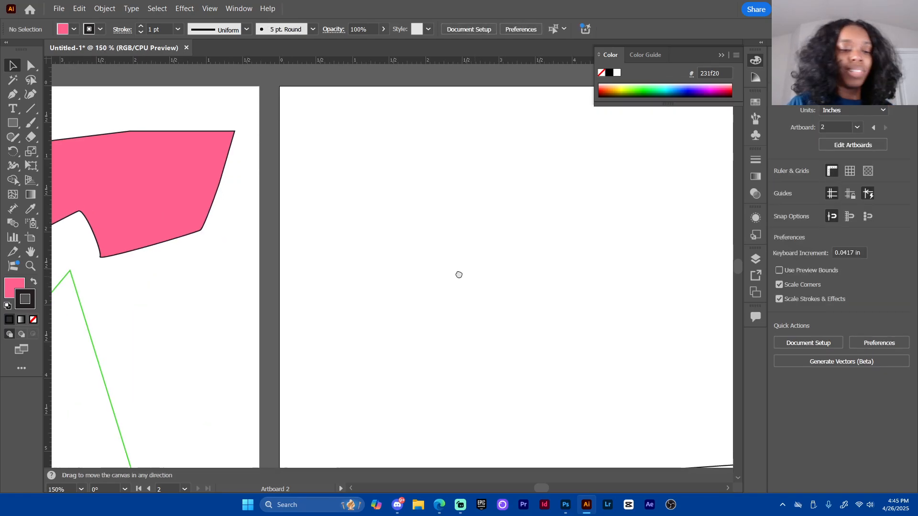
Draw the upper outline of a pink-filled path on the second artboard with the Pen tool, combining smooth curves and corner anchors
{"action": "key", "text": "p"}
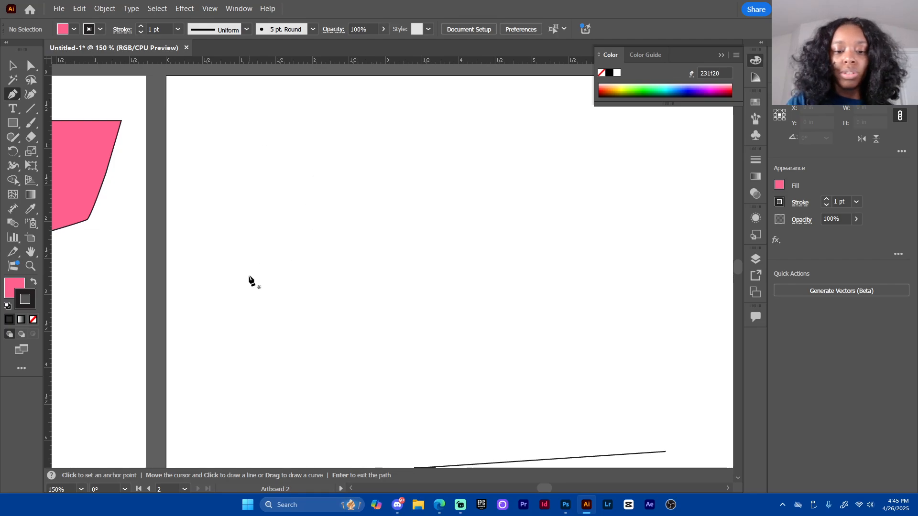
{"action": "left_click", "coordinate": [223, 290]}
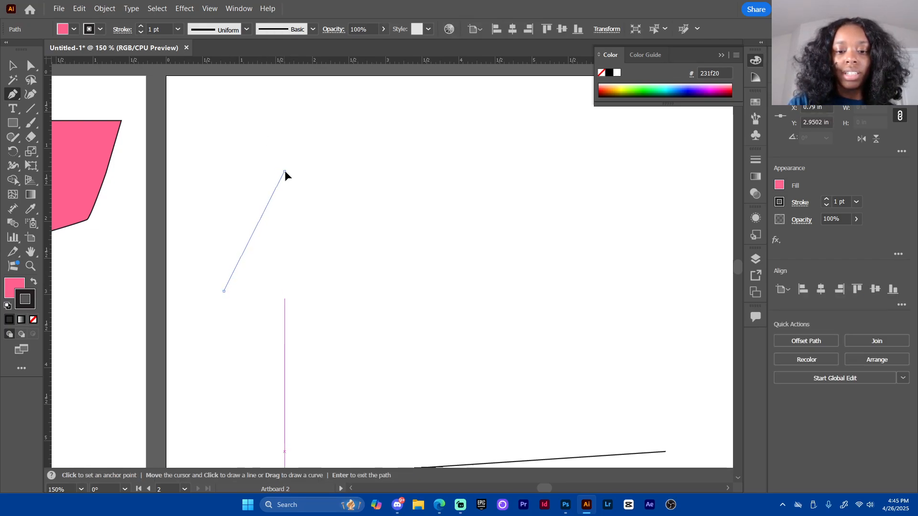
{"action": "left_click_drag", "start_coordinate": [285, 171], "coordinate": [373, 153]}
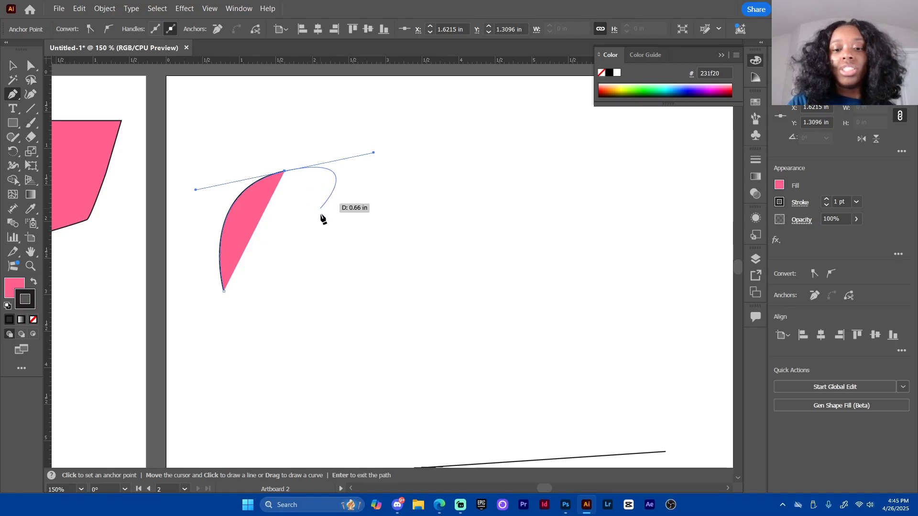
{"action": "left_click", "coordinate": [308, 239]}
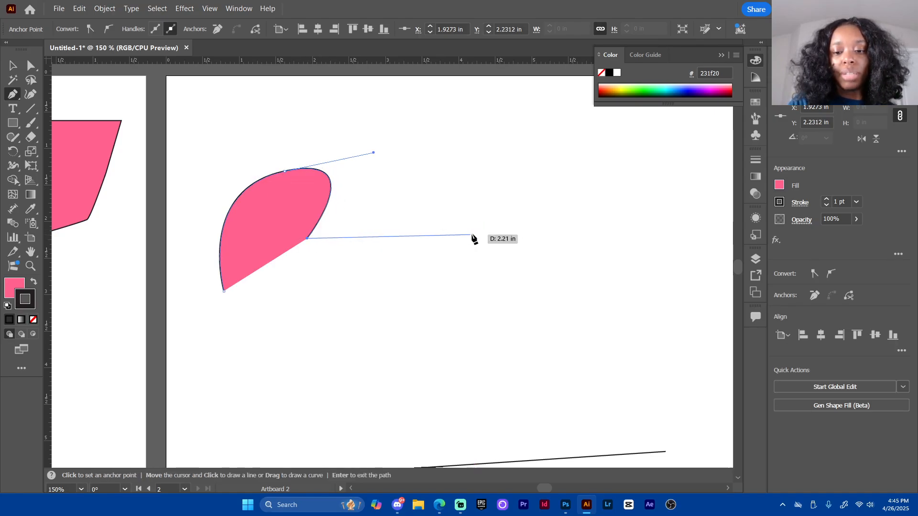
{"action": "left_click_drag", "start_coordinate": [475, 232], "coordinate": [502, 156]}
{"action": "left_click_drag", "start_coordinate": [564, 143], "coordinate": [627, 182]}
{"action": "left_click_drag", "start_coordinate": [609, 241], "coordinate": [633, 199]}
{"action": "left_click", "coordinate": [610, 242]}
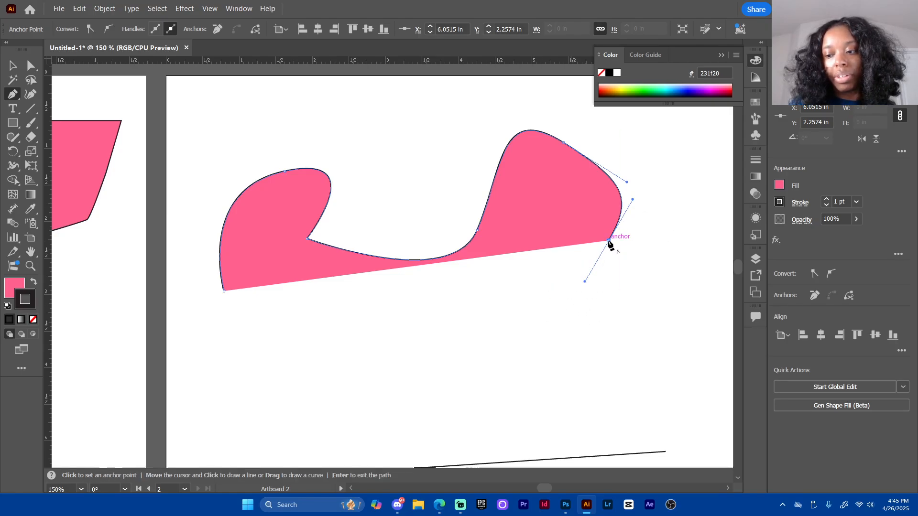
Continue the pink path along its lower side with curved and straight segments, and close it at the starting anchor
{"action": "left_click", "coordinate": [542, 315]}
{"action": "left_click_drag", "start_coordinate": [435, 349], "coordinate": [420, 344]}
{"action": "left_click", "coordinate": [323, 365]}
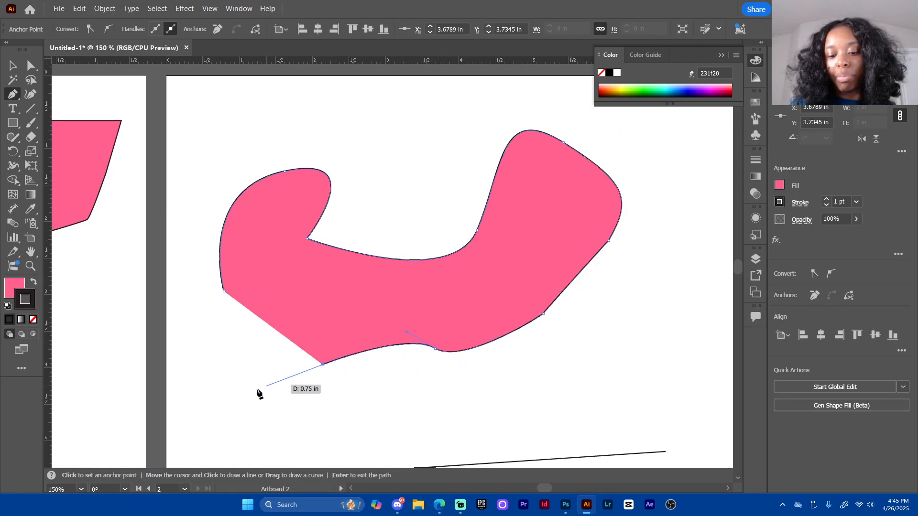
{"action": "left_click", "coordinate": [246, 391]}
{"action": "left_click", "coordinate": [187, 368]}
{"action": "left_click", "coordinate": [224, 292]}
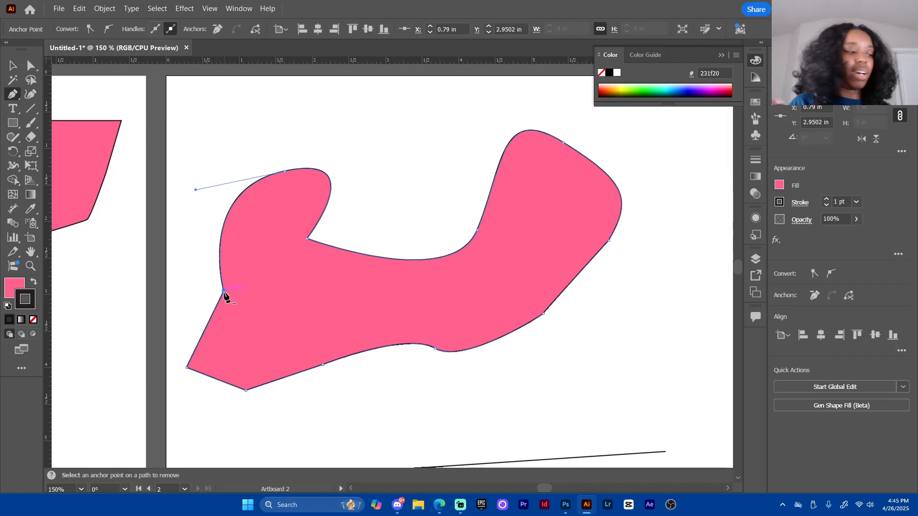
Delete the closed pink shape and the slanted black line from the second artboard
{"action": "key", "text": "v"}
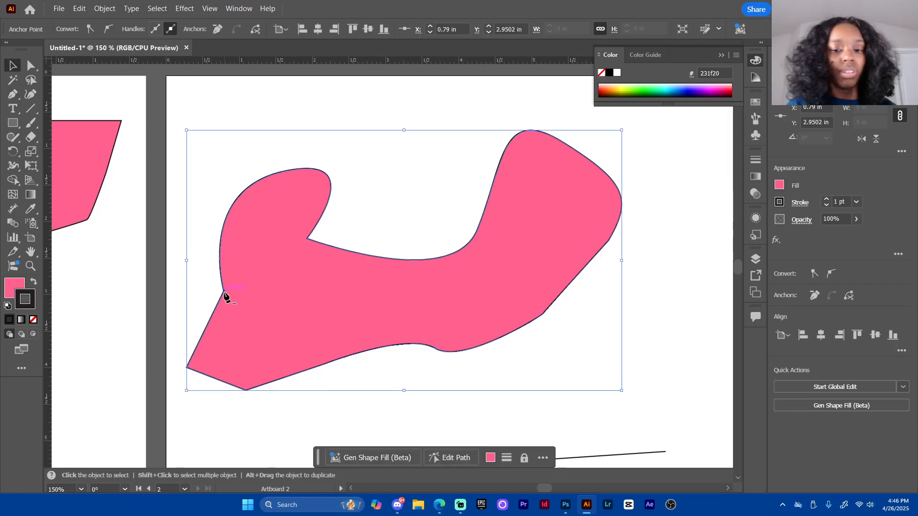
{"action": "key", "text": "Delete"}
{"action": "key", "text": "Delete"}
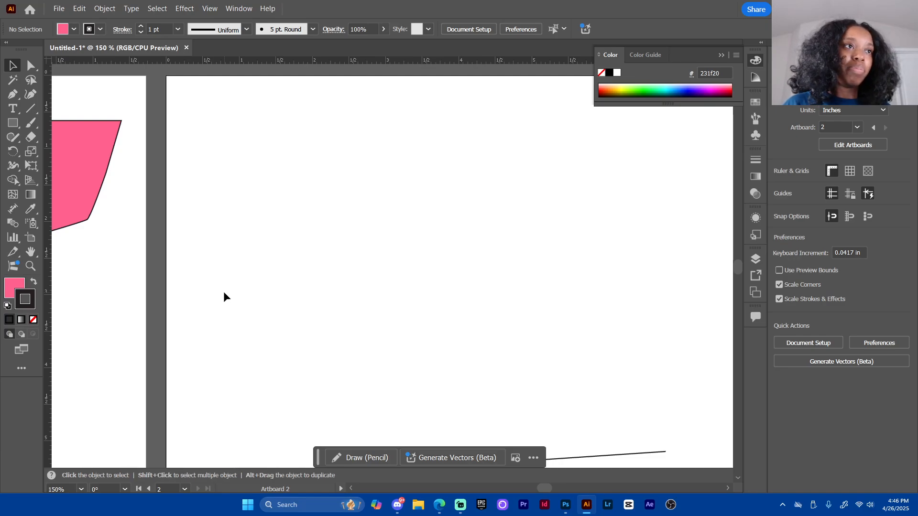
{"action": "key", "text": "ctrl+minus"}
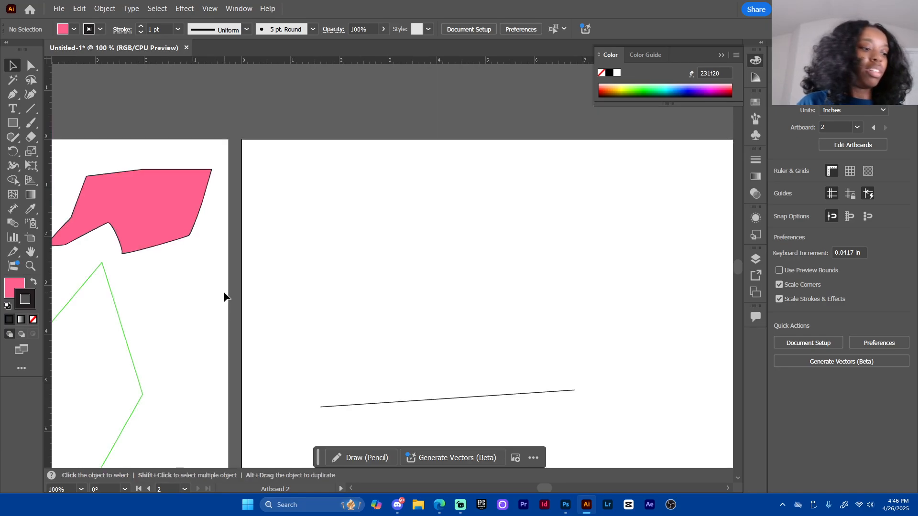
{"action": "key", "text": "ctrl+minus"}
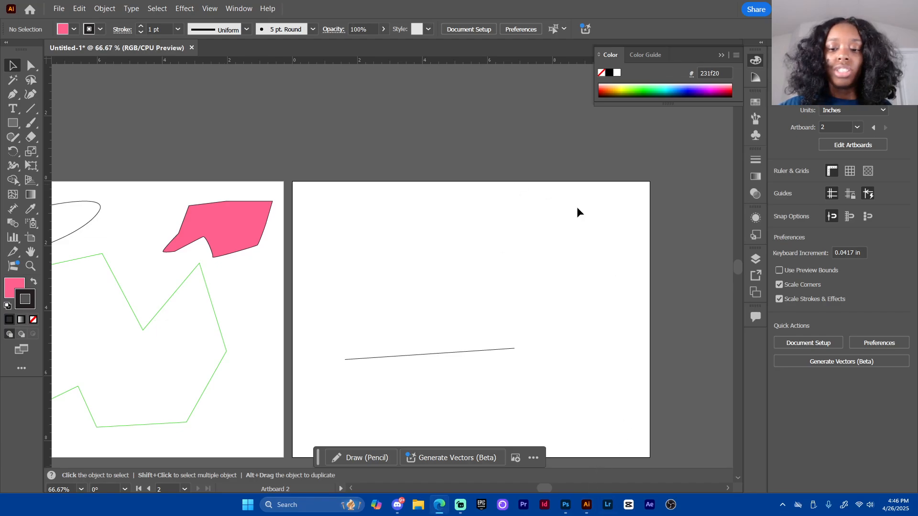
{"action": "left_click_drag", "start_coordinate": [469, 389], "coordinate": [463, 391]}
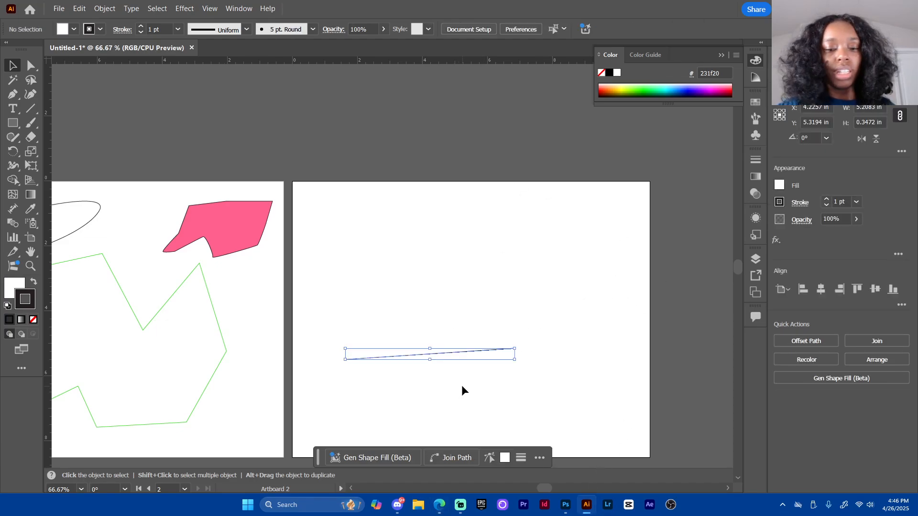
{"action": "key", "text": "Delete"}
{"action": "left_click_drag", "start_coordinate": [525, 373], "coordinate": [502, 315]}
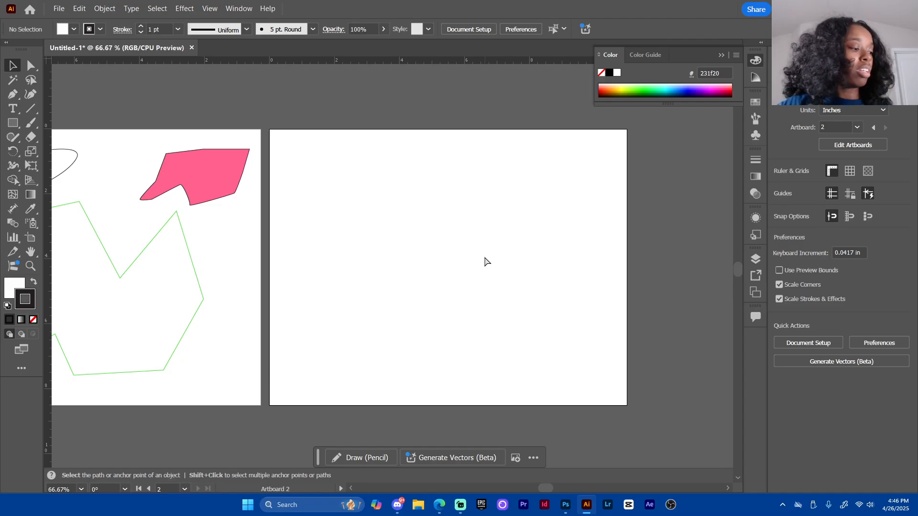
{"action": "key", "text": "ctrl+v"}
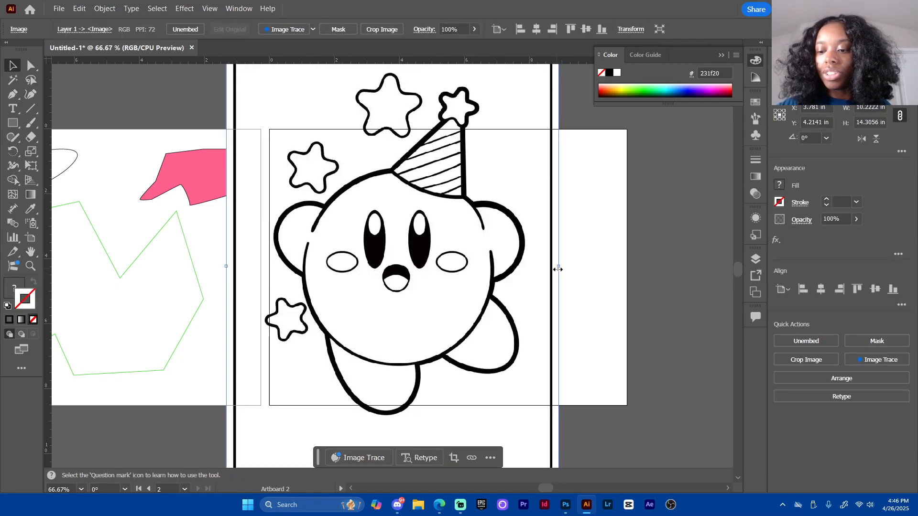
{"action": "left_click_drag", "start_coordinate": [559, 271], "coordinate": [464, 297]}
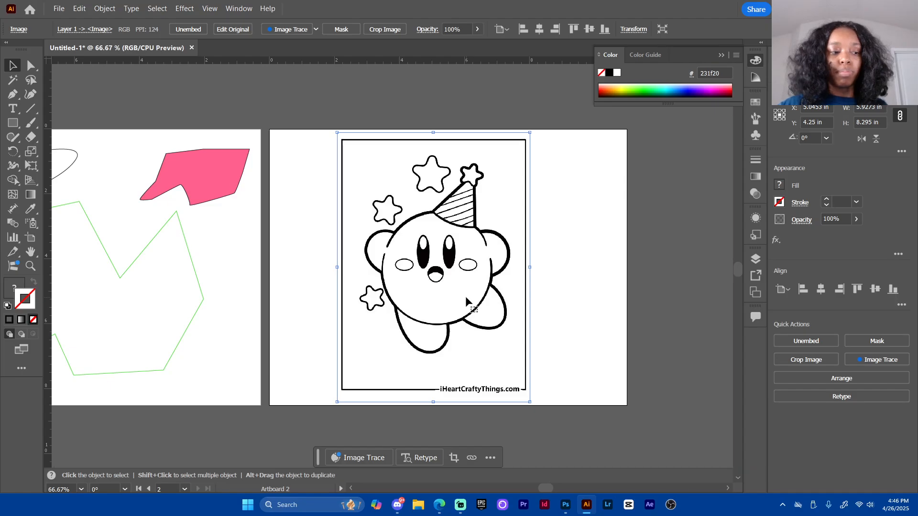
{"action": "key", "text": "Delete"}
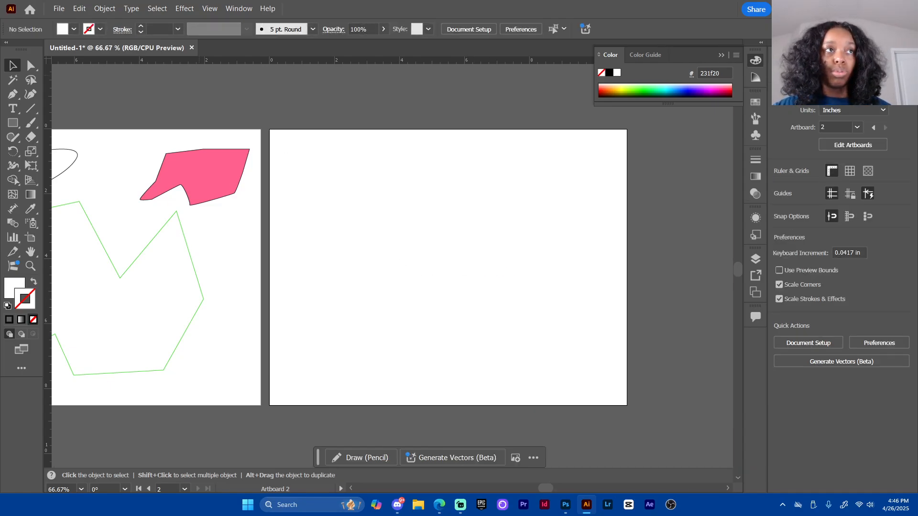
Copy the Kirby coloring page image from Pinterest in the browser, and paste it onto the second artboard in Illustrator
{"action": "left_click_drag", "start_coordinate": [0, 0], "coordinate": [461, 58]}
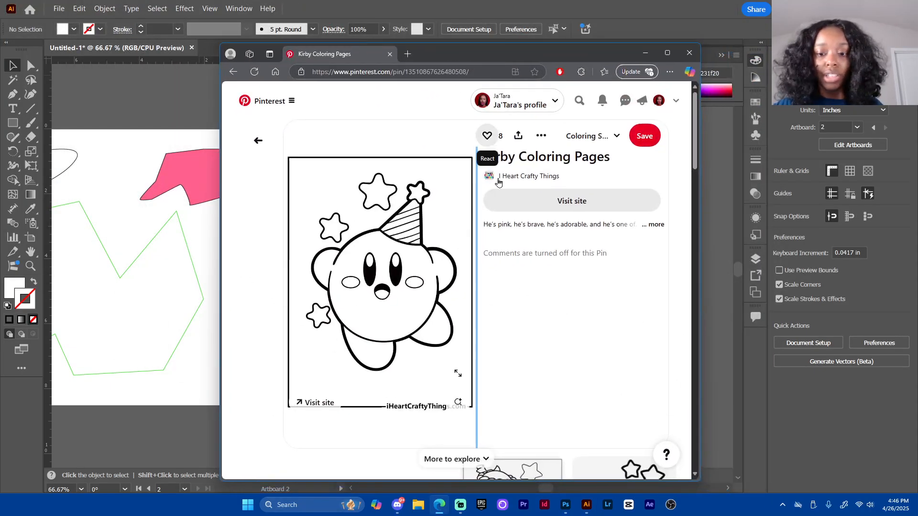
{"action": "right_click", "coordinate": [368, 230]}
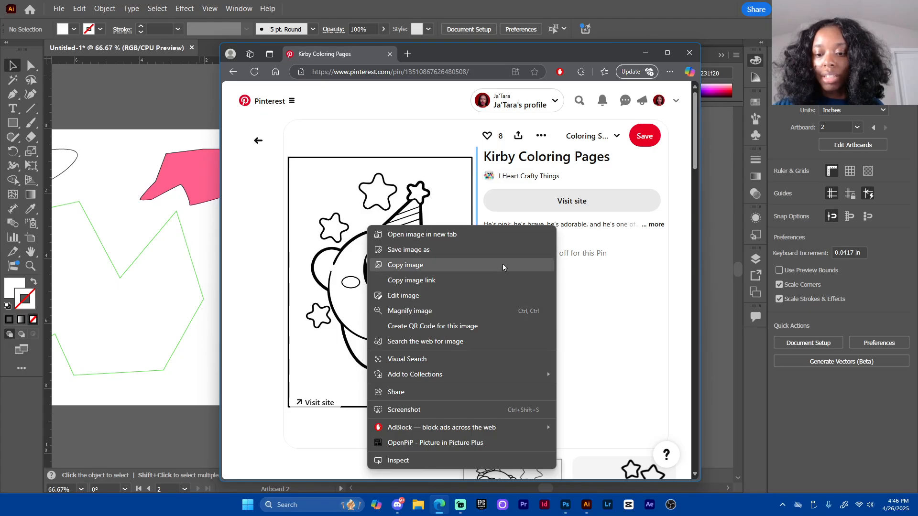
{"action": "left_click", "coordinate": [383, 266]}
{"action": "left_click_drag", "start_coordinate": [434, 55], "coordinate": [0, 0]}
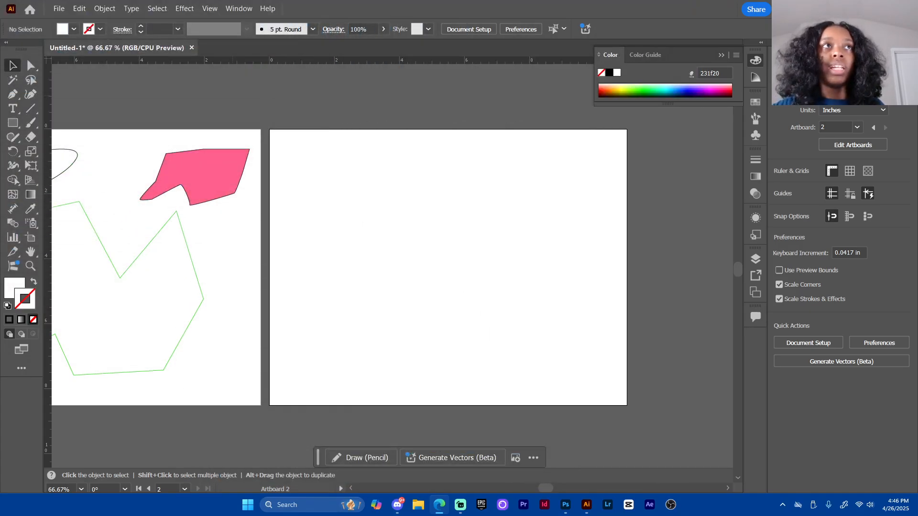
{"action": "left_click", "coordinate": [405, 237]}
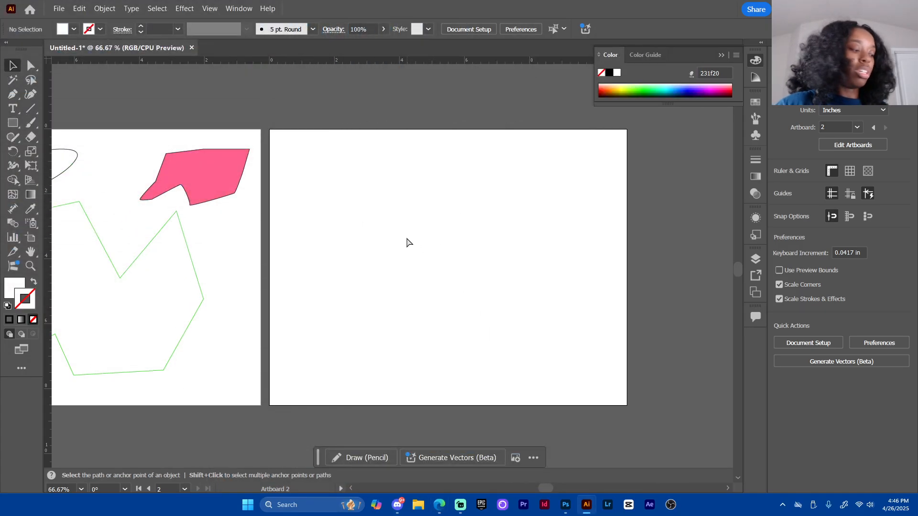
{"action": "key", "text": "ctrl+v"}
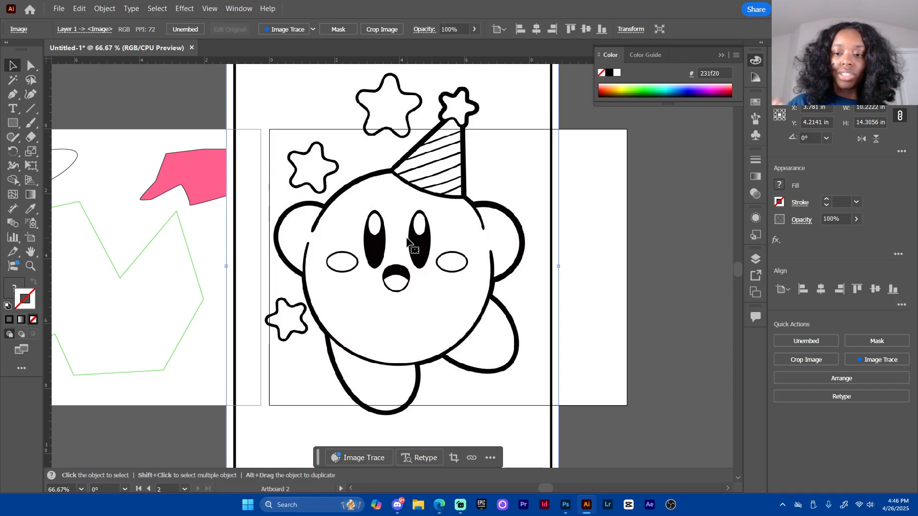
Paste a second copy of the Kirby image, shift it off the first copy, and delete it
{"action": "right_click", "coordinate": [591, 237]}
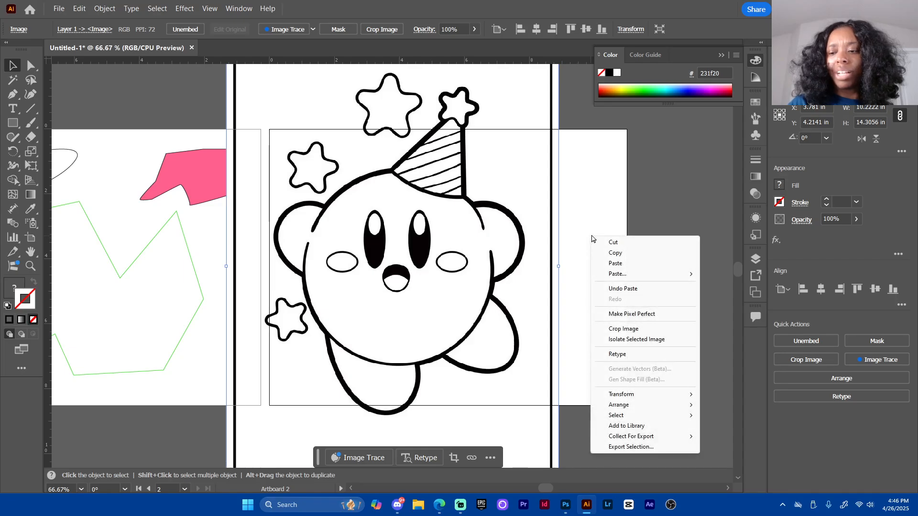
{"action": "left_click", "coordinate": [638, 264]}
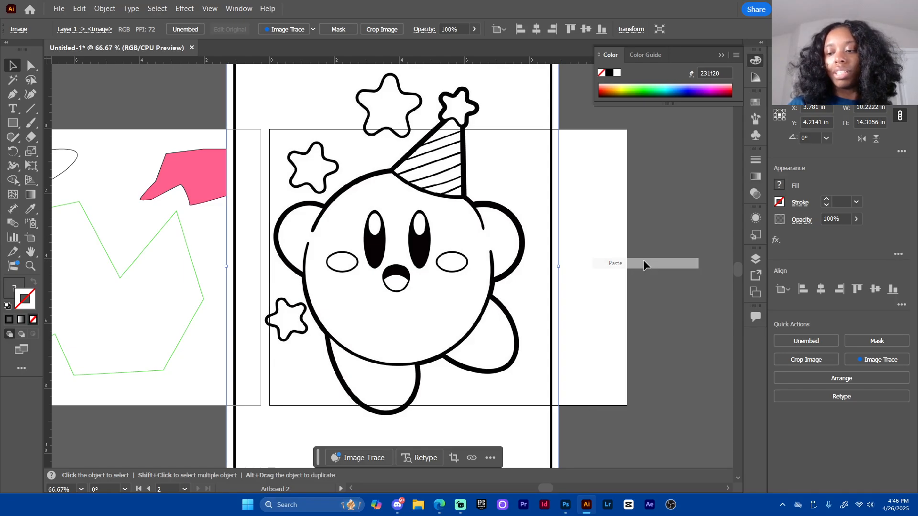
{"action": "left_click_drag", "start_coordinate": [509, 312], "coordinate": [606, 301]}
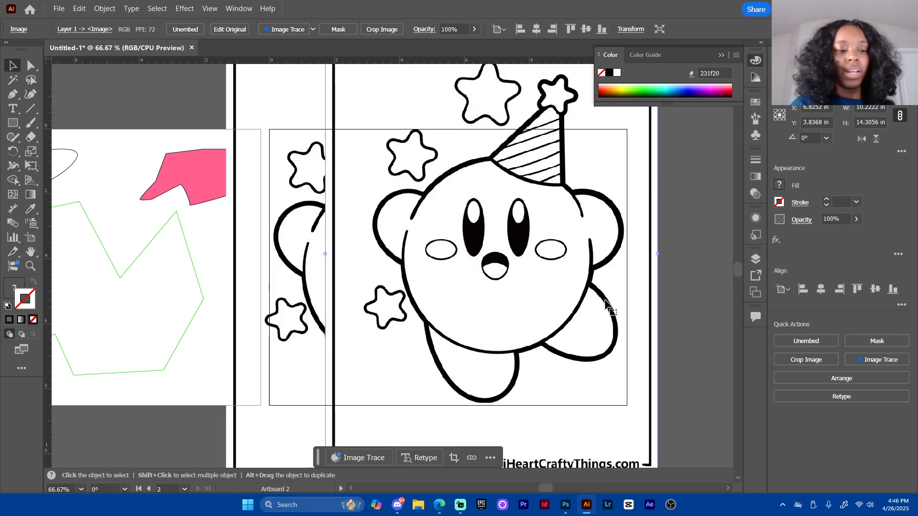
{"action": "key", "text": "Delete"}
Center the Kirby image vertically on the second artboard, and scale it proportionally to about 5.8 x 8.1 in
{"action": "left_click_drag", "start_coordinate": [478, 313], "coordinate": [516, 292]}
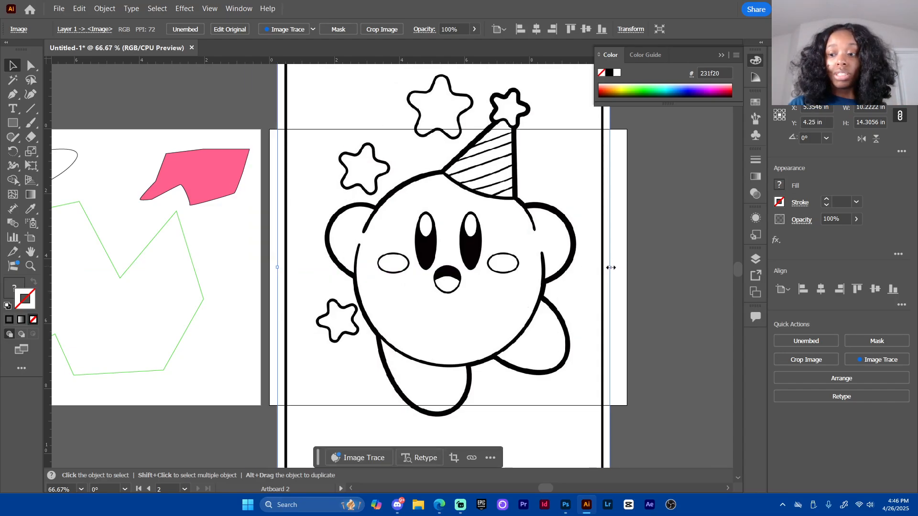
{"action": "left_click_drag", "start_coordinate": [610, 268], "coordinate": [426, 268]}
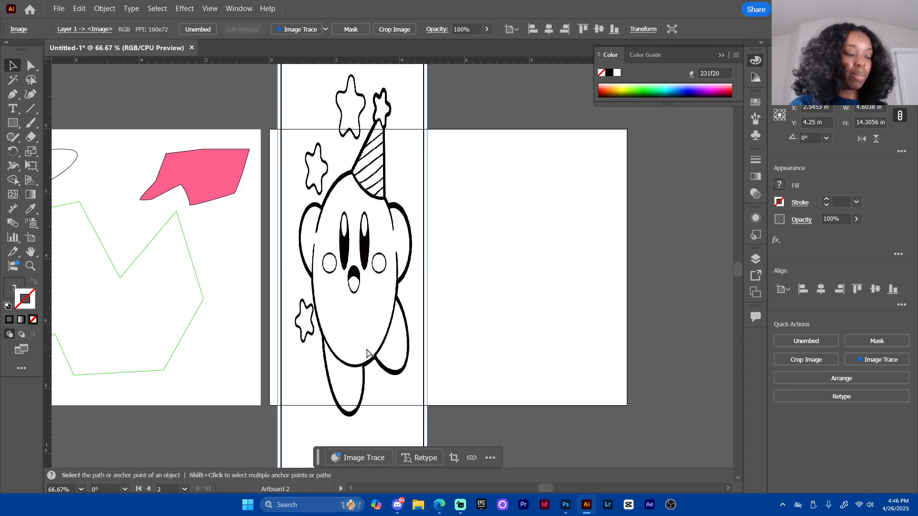
{"action": "key", "text": "ctrl+z"}
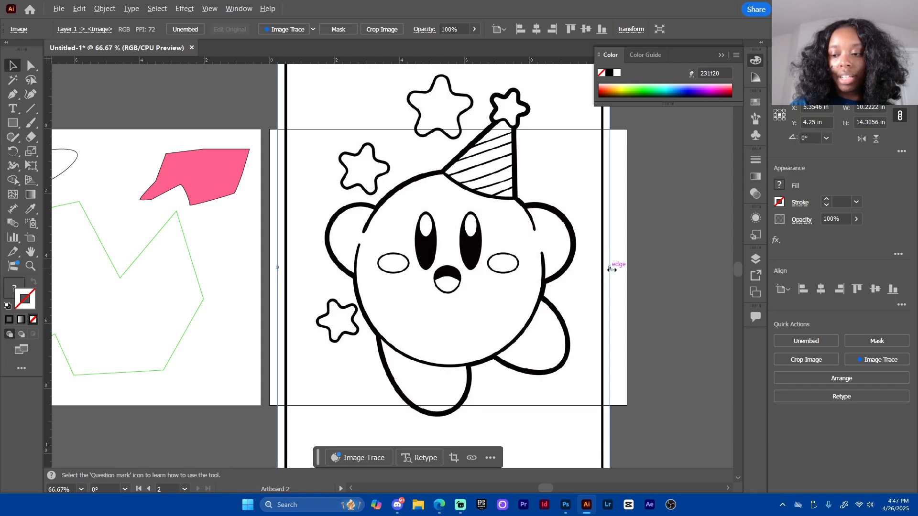
{"action": "left_click_drag", "start_coordinate": [610, 267], "coordinate": [538, 279]}
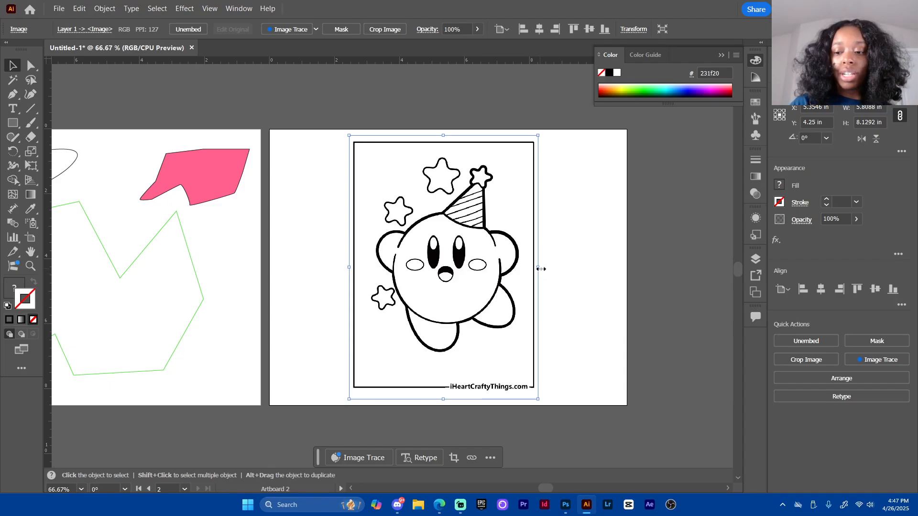
Try stretching the Kirby image out of proportion to about 7 x 8 in, undo the scaling, and check the undo command
{"action": "left_click_drag", "start_coordinate": [537, 135], "coordinate": [577, 139]}
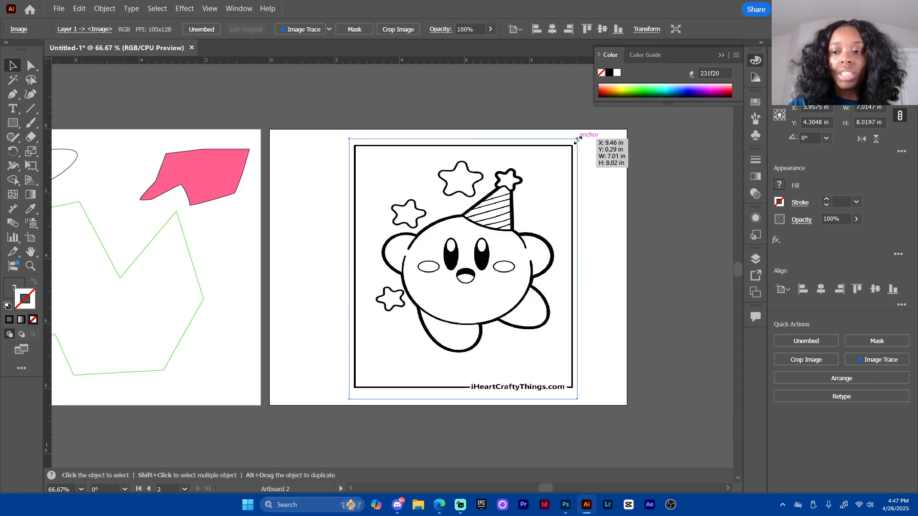
{"action": "left_click_drag", "start_coordinate": [578, 138], "coordinate": [535, 149]}
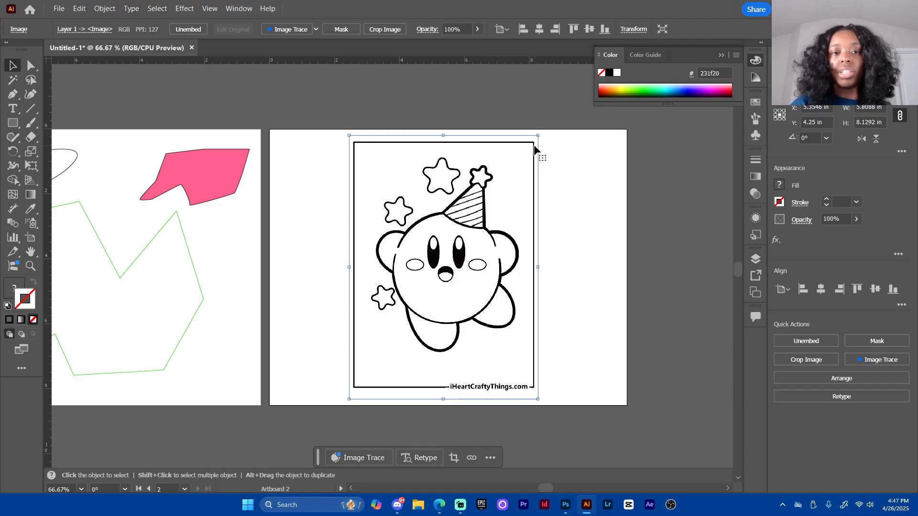
{"action": "left_click", "coordinate": [79, 8]}
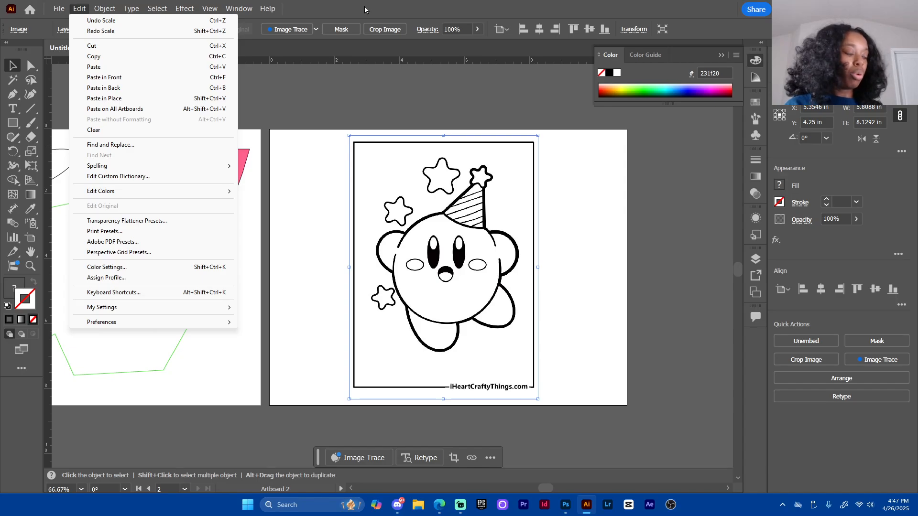
{"action": "left_click", "coordinate": [414, 13]}
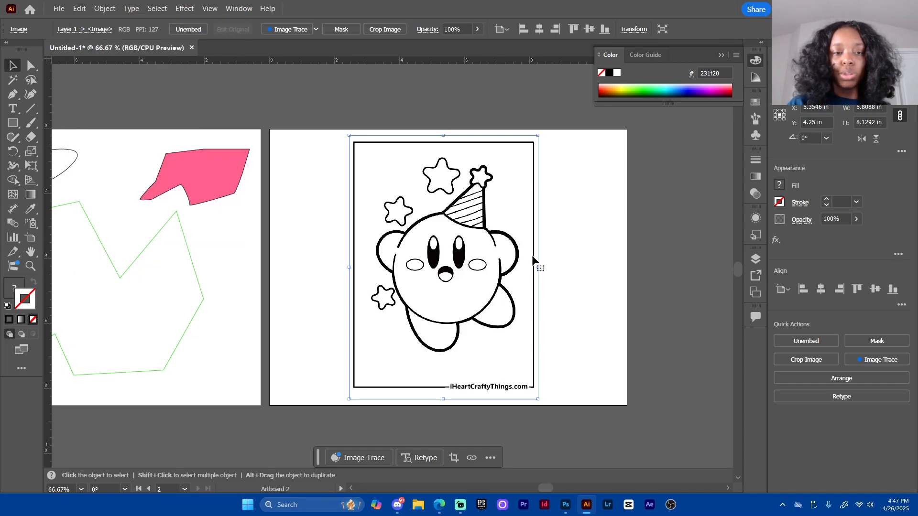
{"action": "left_click", "coordinate": [80, 9]}
{"action": "left_click", "coordinate": [380, 12]}
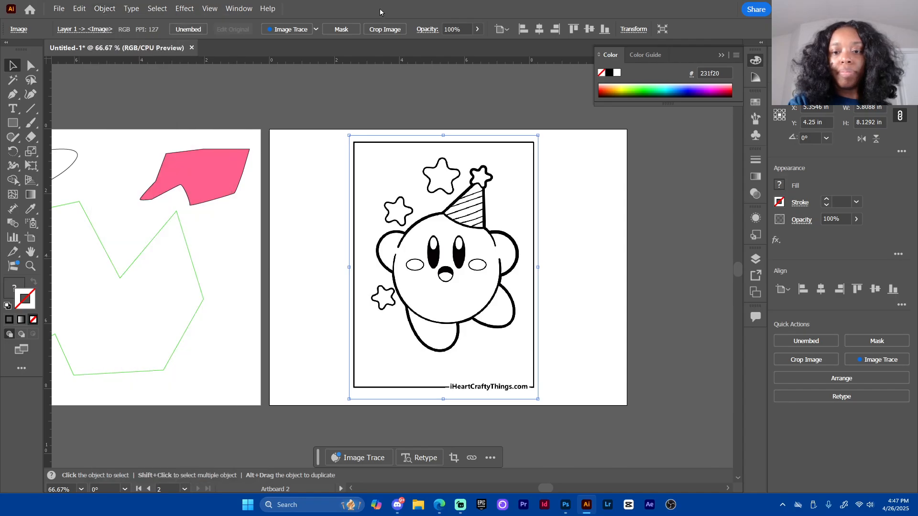
Shift the Kirby image slightly to the left, and enlarge it proportionally from its center to about 7.2 x 10 in
{"action": "mouse_move", "coordinate": [477, 302]}
{"action": "left_mouse_down"}
{"action": "mouse_move", "coordinate": [483, 335]}
{"action": "mouse_move", "coordinate": [470, 306]}
{"action": "left_mouse_up"}
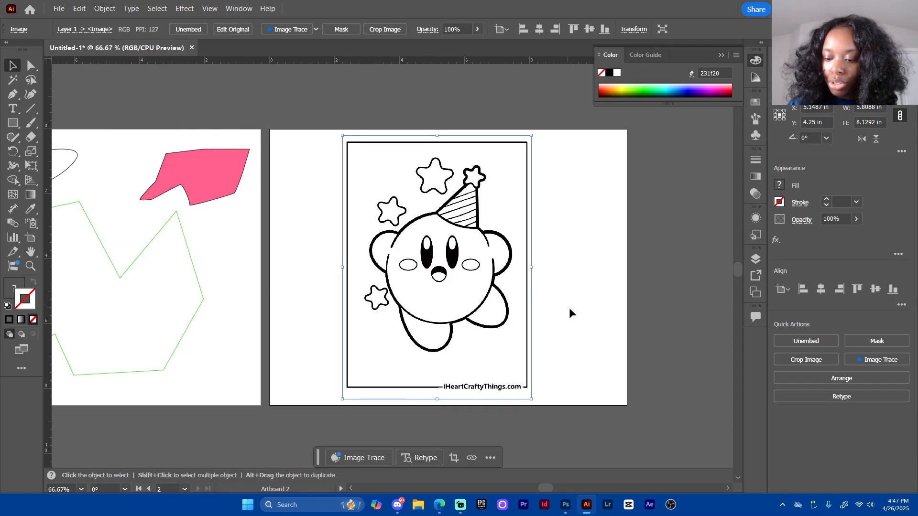
{"action": "left_click_drag", "start_coordinate": [533, 396], "coordinate": [554, 430]}
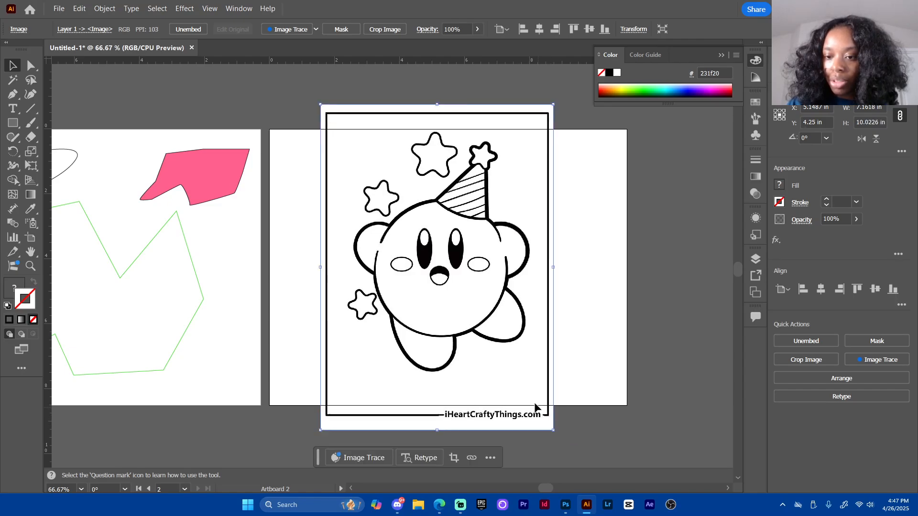
Nudge the Kirby image slightly down on the second artboard and deselect it
{"action": "key", "text": "Down"}
{"action": "key", "text": "Down"}
{"action": "key", "text": "Down"}
{"action": "key", "text": "Down"}
{"action": "key", "text": "Down"}
{"action": "key", "text": "Down"}
{"action": "key", "text": "Down"}
{"action": "key", "text": "Down"}
{"action": "key", "text": "Down"}
{"action": "key", "text": "Down"}
{"action": "key", "text": "Down"}
{"action": "key", "text": "Down"}
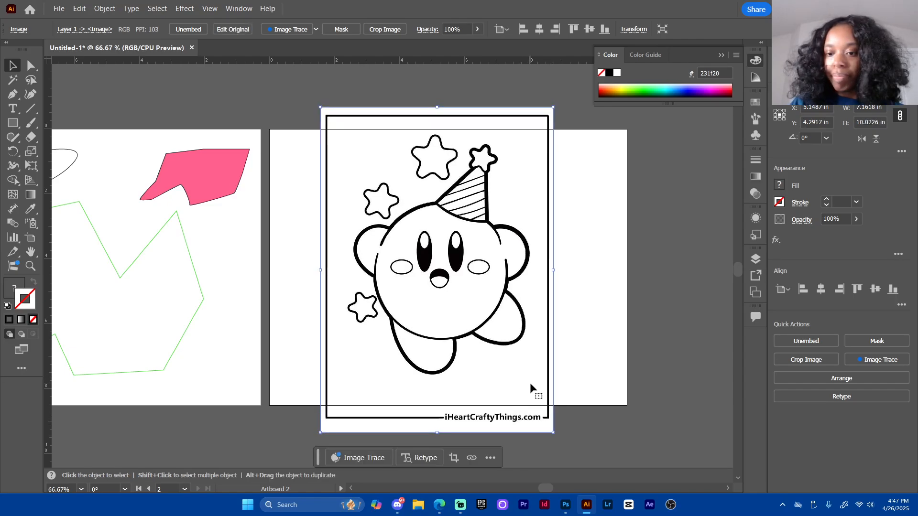
{"action": "left_click", "coordinate": [596, 349]}
Draw a circle about 1.24 in across in the blank artboard area beside the Kirby page, and fill it with pink ff9cb8
{"action": "left_click_drag", "start_coordinate": [565, 367], "coordinate": [516, 370]}
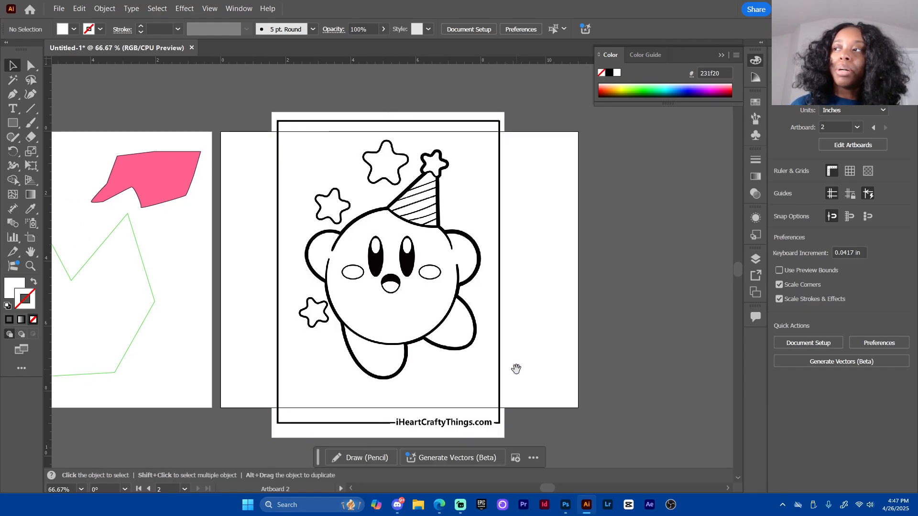
{"action": "left_click", "coordinate": [14, 126]}
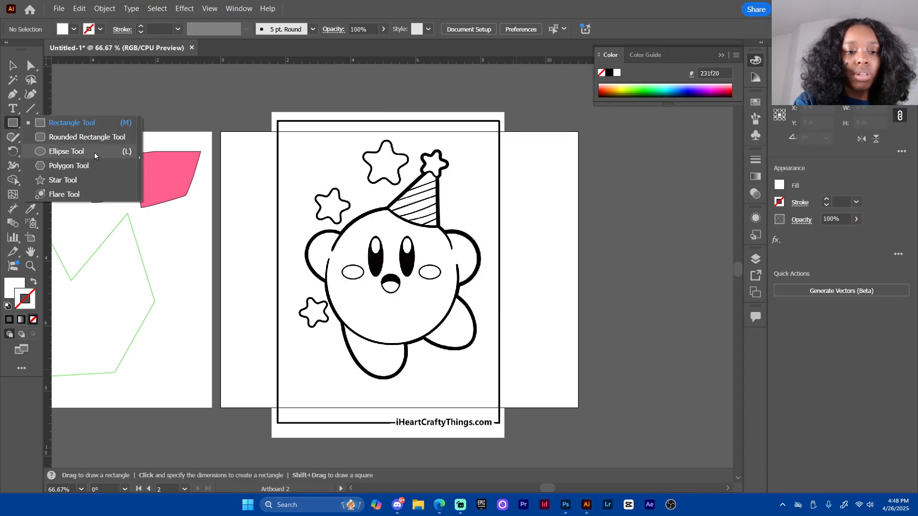
{"action": "left_click", "coordinate": [96, 152]}
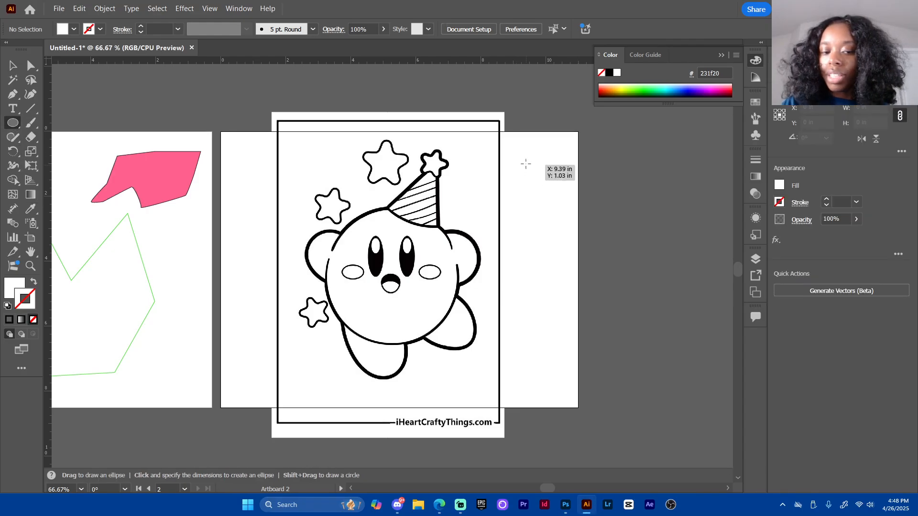
{"action": "left_click_drag", "start_coordinate": [524, 155], "coordinate": [565, 195]}
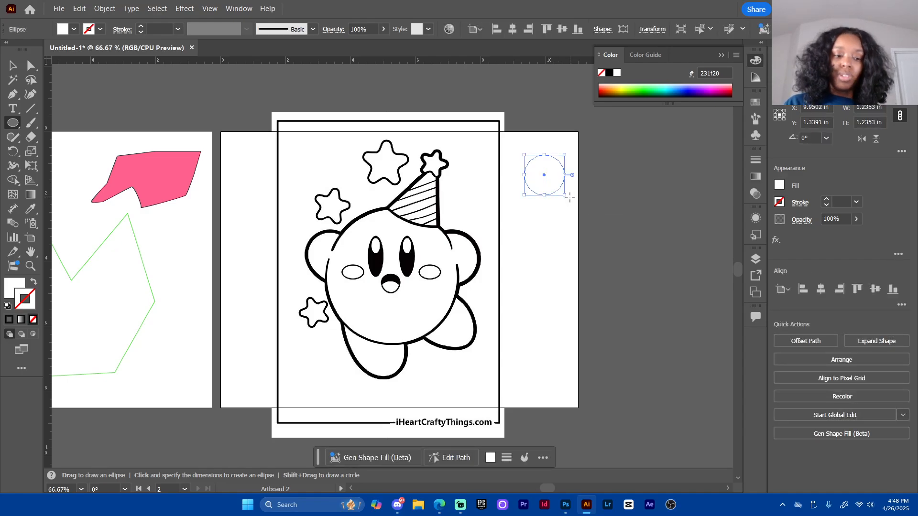
{"action": "double_click", "coordinate": [14, 288]}
{"action": "left_click_drag", "start_coordinate": [345, 179], "coordinate": [346, 161]}
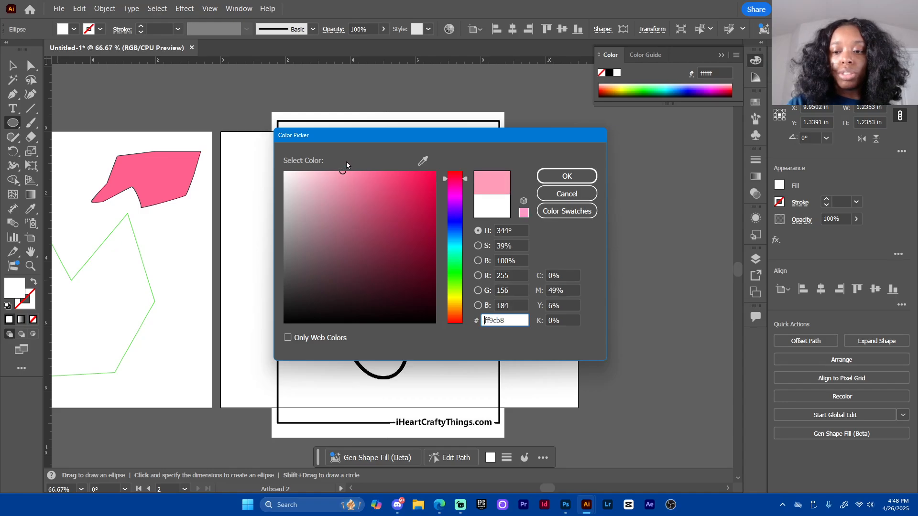
{"action": "left_click", "coordinate": [567, 176]}
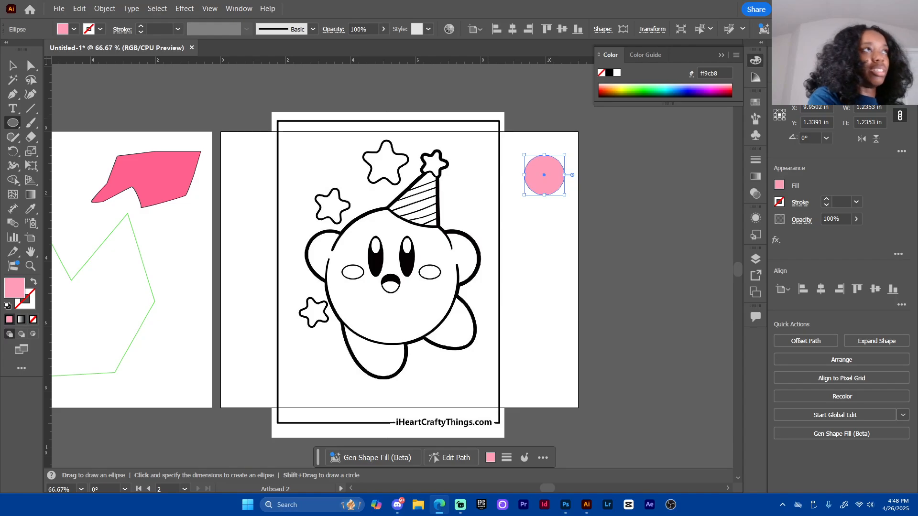
Switch to the web browser and search Google for "kirby hex code", viewing the image results
{"action": "left_click_drag", "start_coordinate": [218, 83], "coordinate": [326, 83]}
{"action": "left_click", "coordinate": [619, 82]}
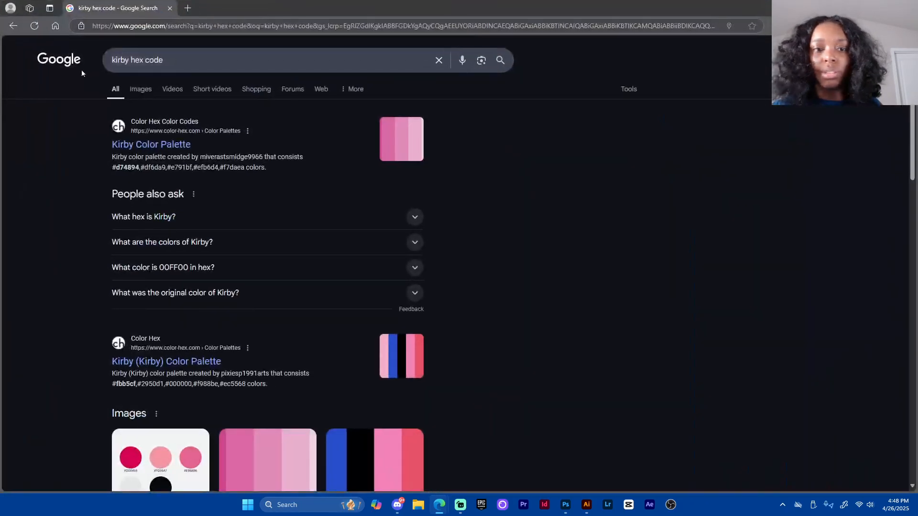
{"action": "left_click", "coordinate": [151, 91]}
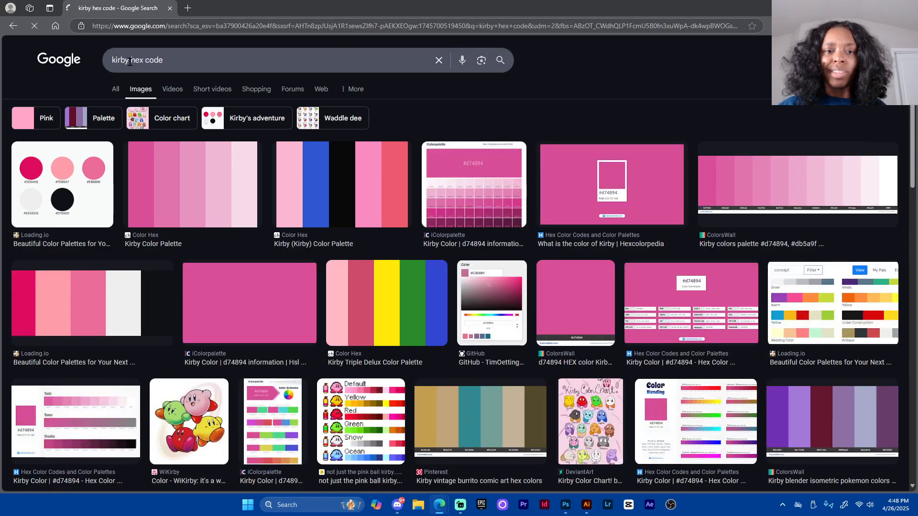
Search Google Images for "kirby" and copy the Wikipedia picture of the pink Kirby
{"action": "left_click_drag", "start_coordinate": [130, 62], "coordinate": [331, 76]}
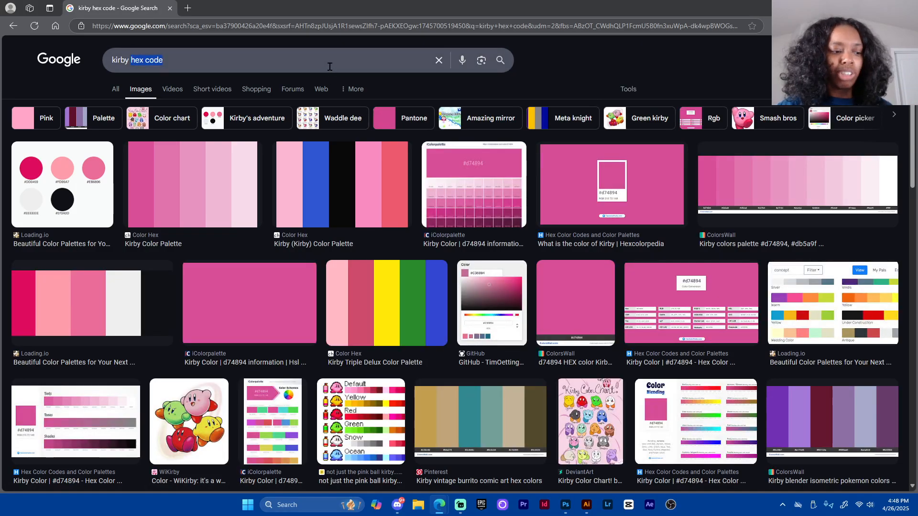
{"action": "key", "text": "BackSpace"}
{"action": "key", "text": "Return"}
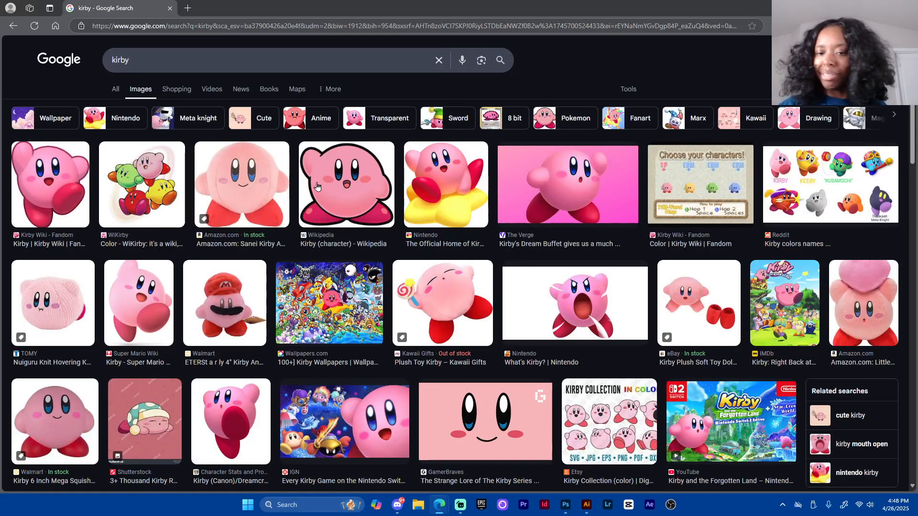
{"action": "left_click", "coordinate": [333, 189]}
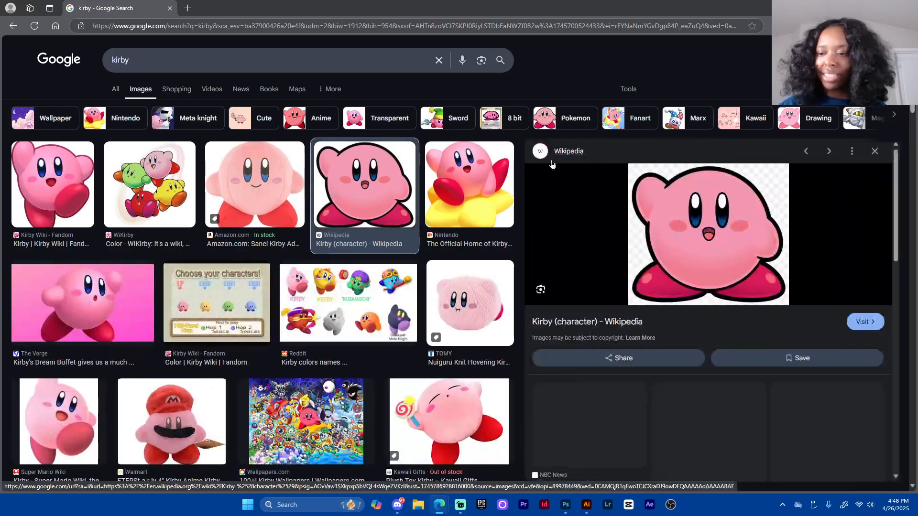
{"action": "right_click", "coordinate": [692, 245]}
{"action": "left_click", "coordinate": [759, 320]}
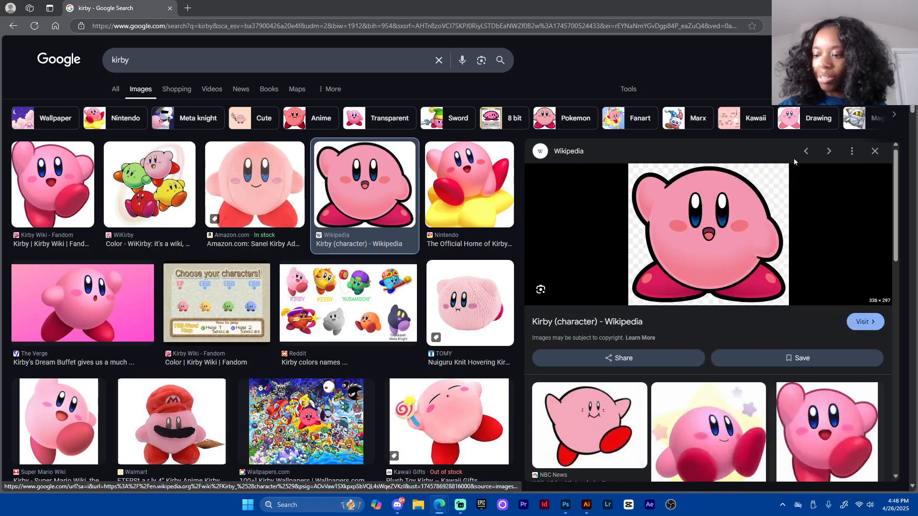
Switch back to Illustrator, paste the colored Kirby picture, and place it beside the second artboard at about 3.75 x 3.32 in
{"action": "key", "text": "alt+Tab"}
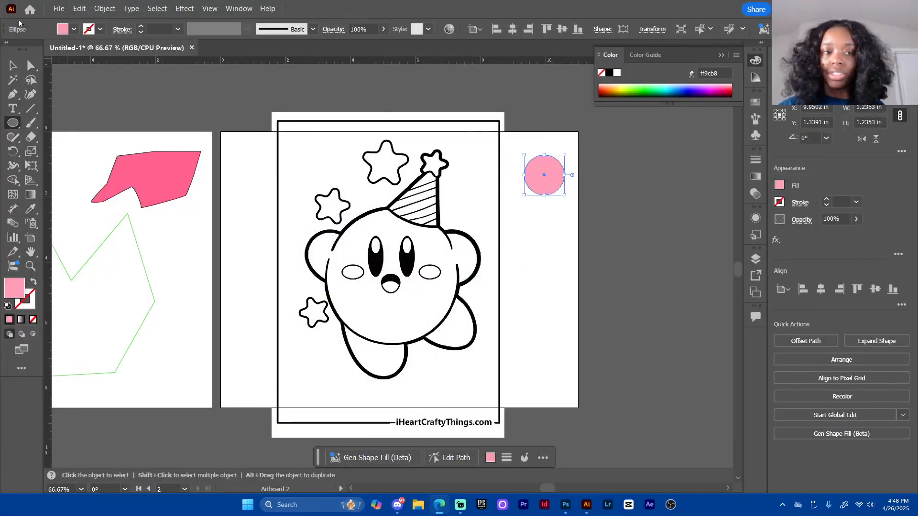
{"action": "left_click", "coordinate": [12, 67]}
{"action": "left_click", "coordinate": [537, 262]}
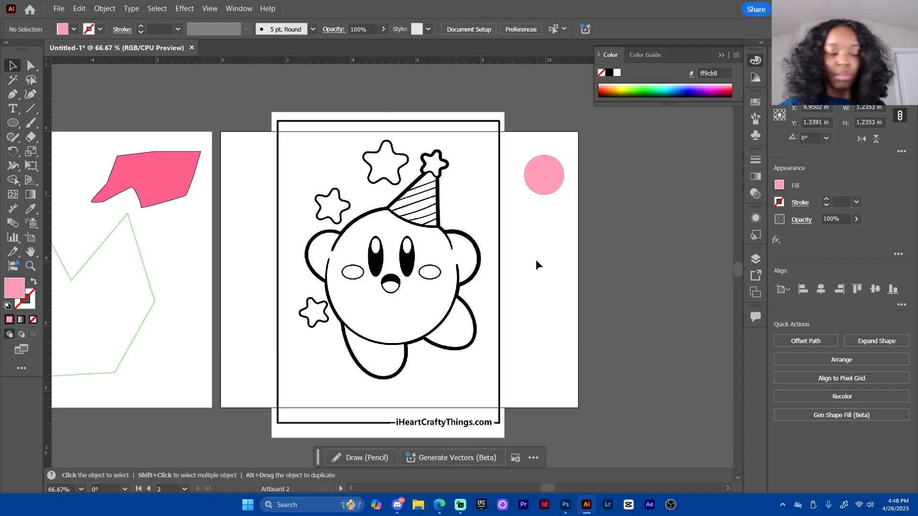
{"action": "key", "text": "ctrl+v"}
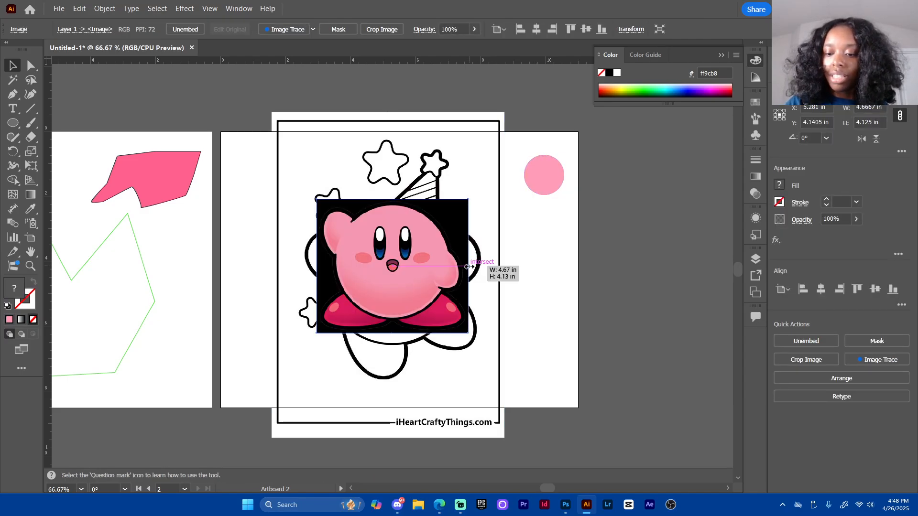
{"action": "left_click_drag", "start_coordinate": [436, 284], "coordinate": [720, 280]}
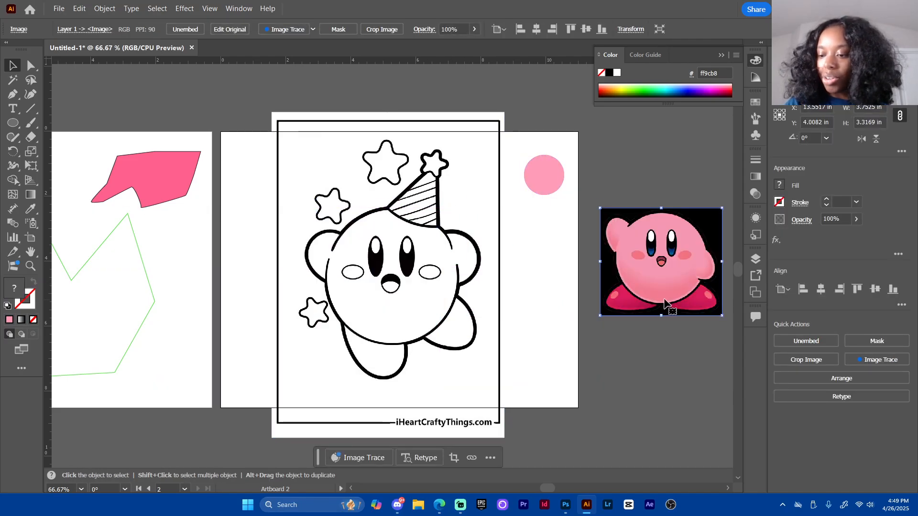
{"action": "left_click", "coordinate": [639, 334]}
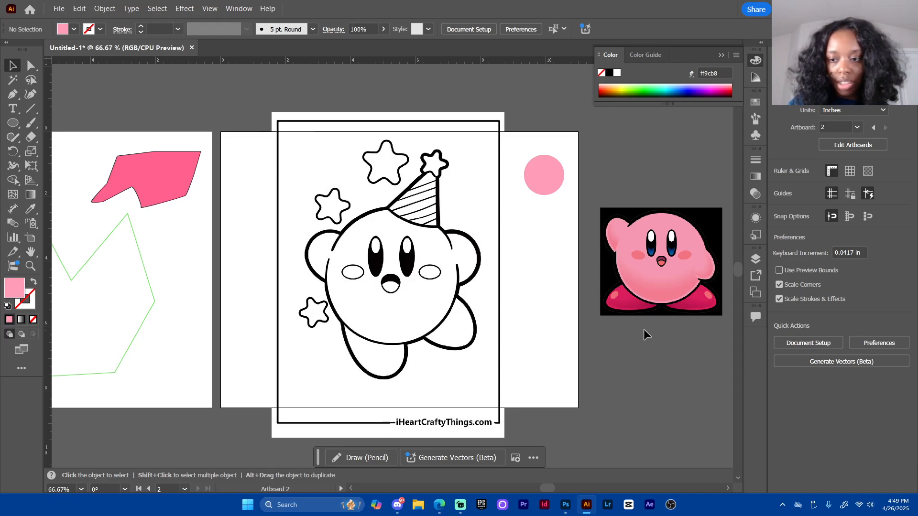
Recolor the circle with pink f598b1 sampled from Kirby's body, and shift it slightly up toward the artboard's top edge
{"action": "left_click", "coordinate": [555, 182]}
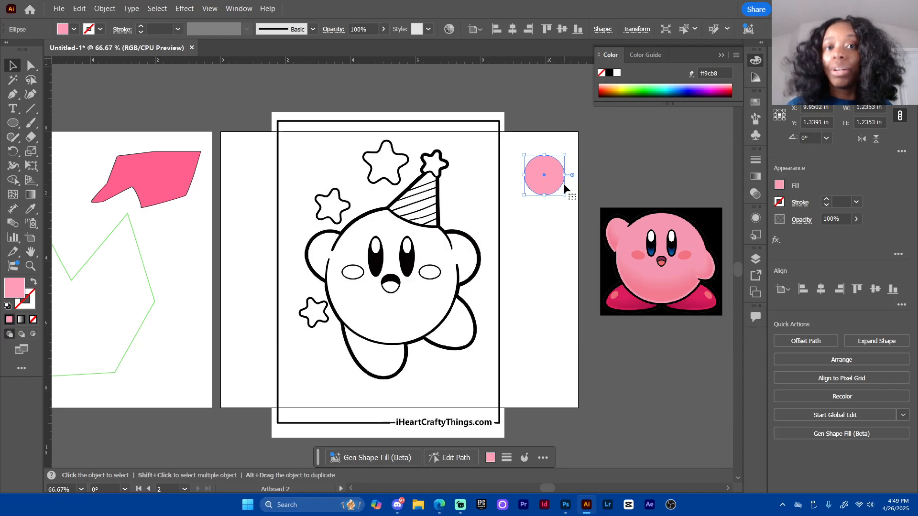
{"action": "key", "text": "i"}
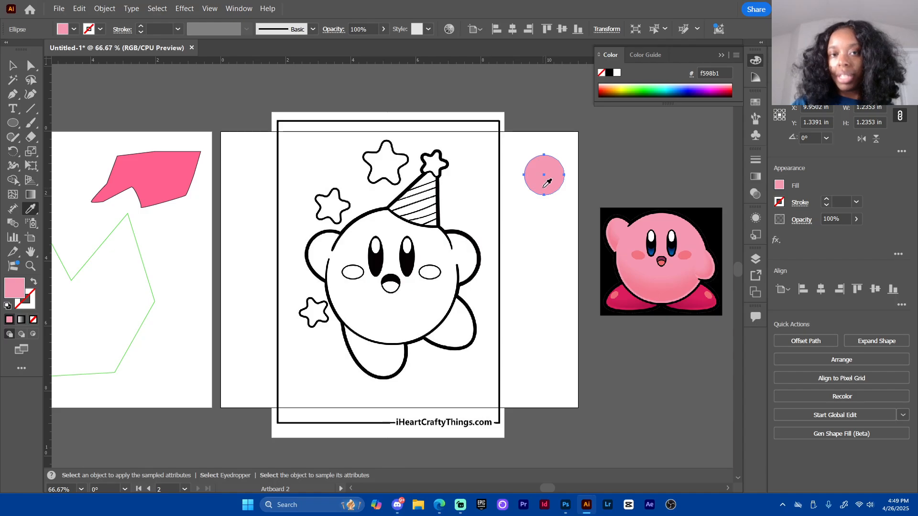
{"action": "left_click", "coordinate": [12, 66]}
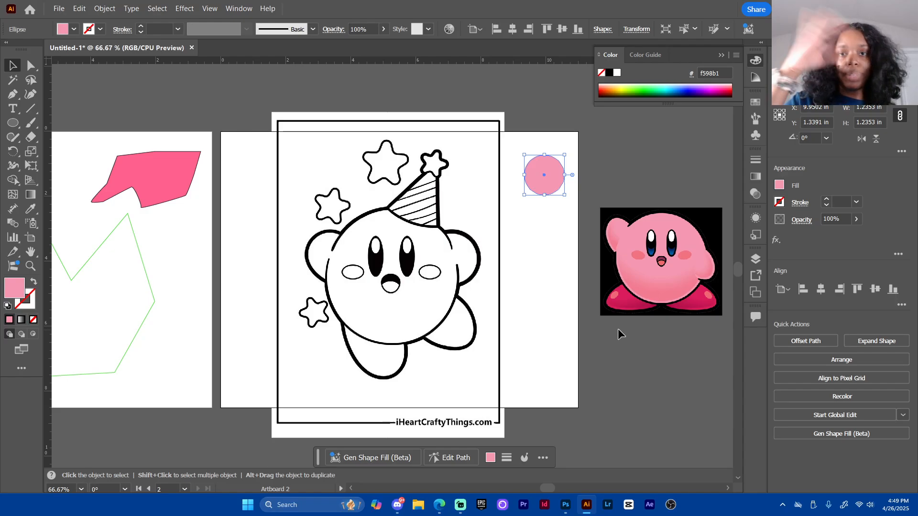
{"action": "left_click_drag", "start_coordinate": [553, 178], "coordinate": [549, 170]}
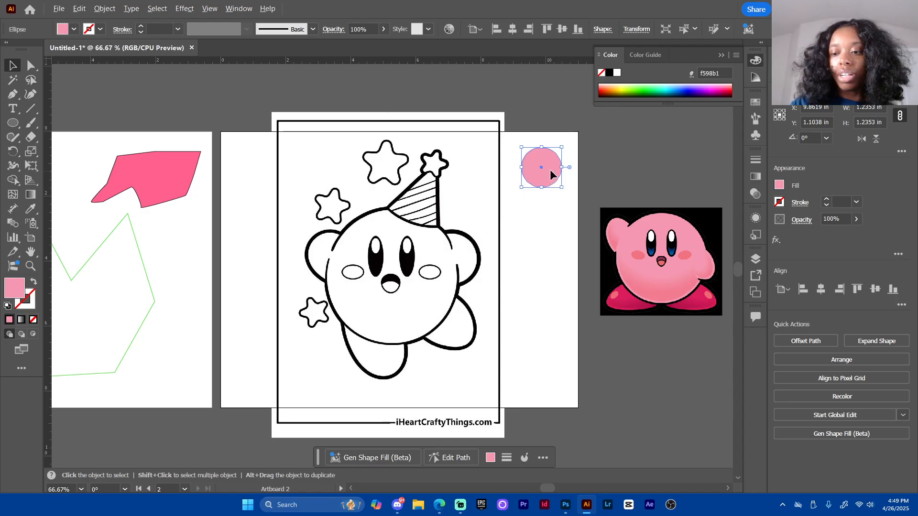
Duplicate the pink circle straight below, and recolor the copy with f1727f sampled from Kirby's cheek using the Eyedropper
{"action": "left_click_drag", "start_coordinate": [550, 170], "coordinate": [550, 219]}
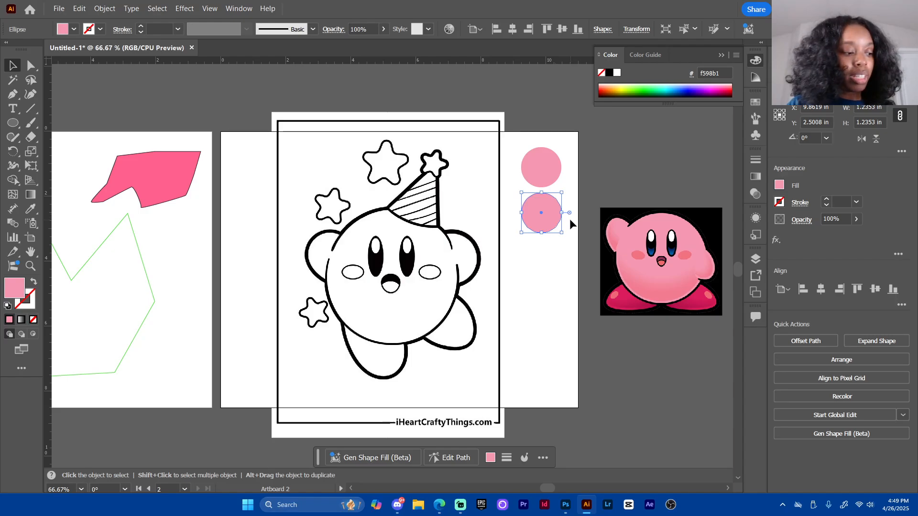
{"action": "key", "text": "i"}
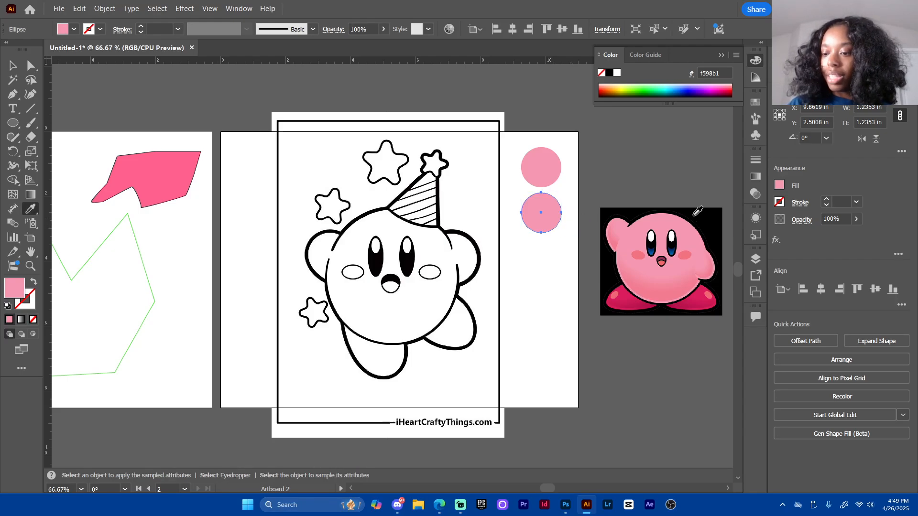
{"action": "left_click", "coordinate": [638, 255]}
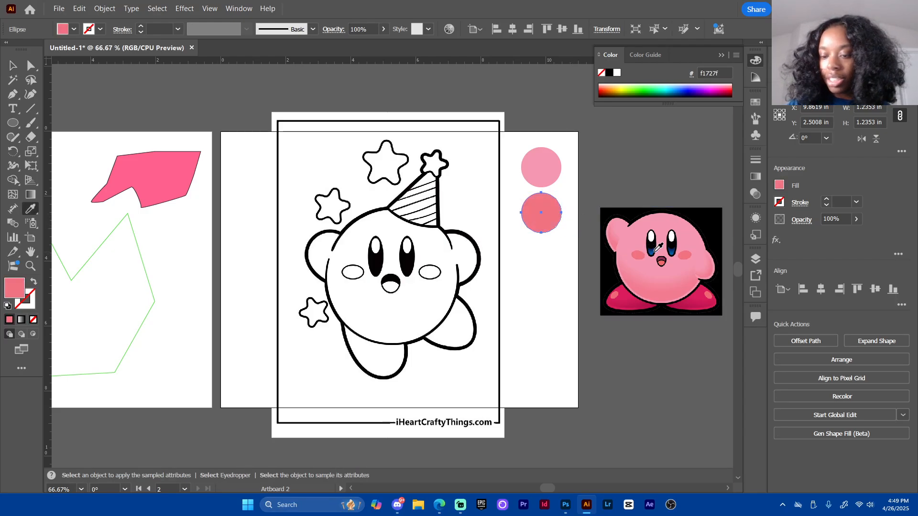
{"action": "key", "text": "v"}
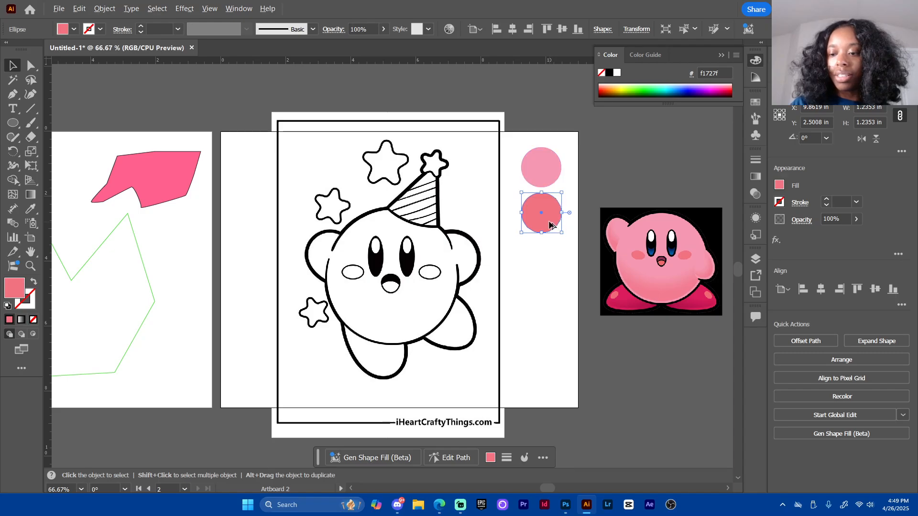
Duplicate the cheek-colored circle straight below, and recolor the copy with crimson da1c5c sampled from Kirby's foot
{"action": "left_click_drag", "start_coordinate": [553, 222], "coordinate": [553, 269]}
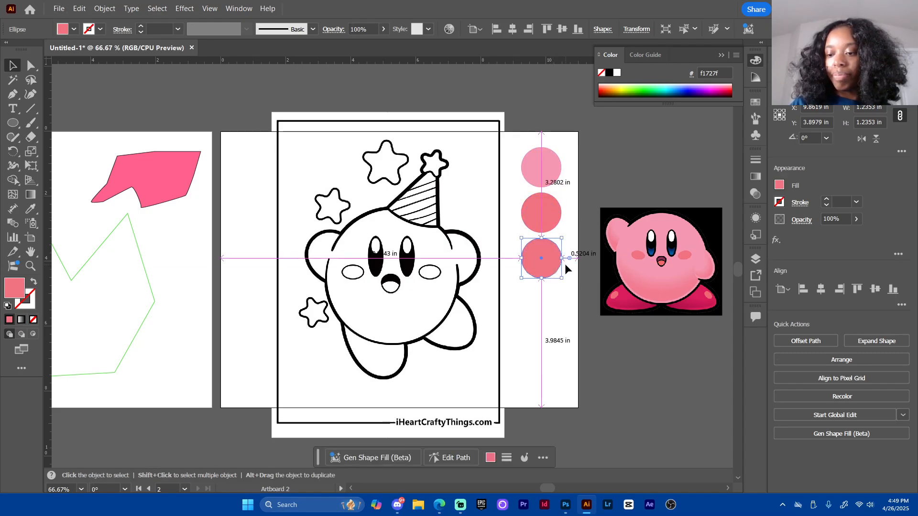
{"action": "key", "text": "i"}
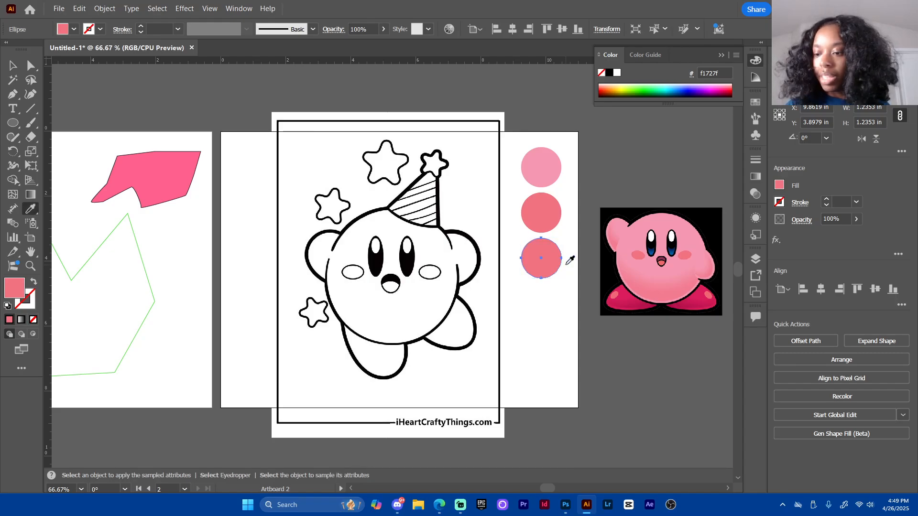
{"action": "left_click", "coordinate": [624, 288]}
{"action": "key", "text": "v"}
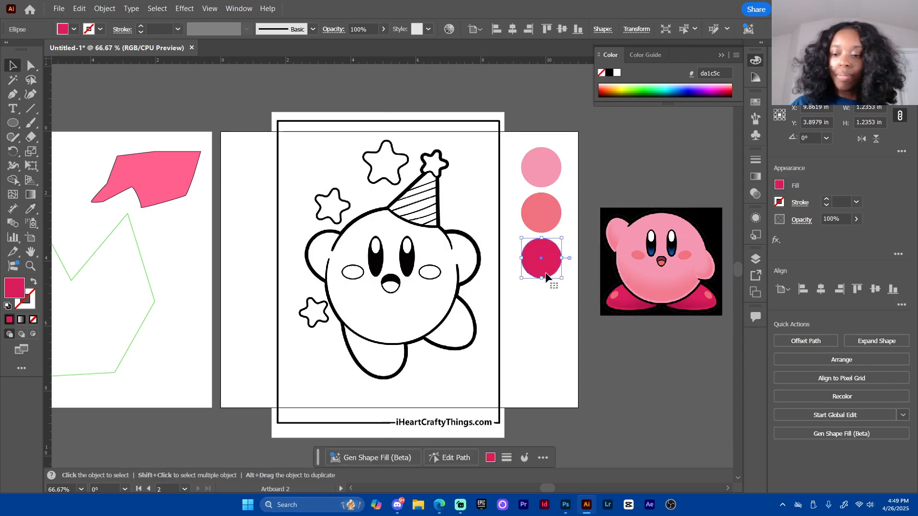
Duplicate the crimson circle straight below, and recolor the copy with f16969 sampled from Kirby's mouth
{"action": "left_click_drag", "start_coordinate": [548, 270], "coordinate": [549, 316]}
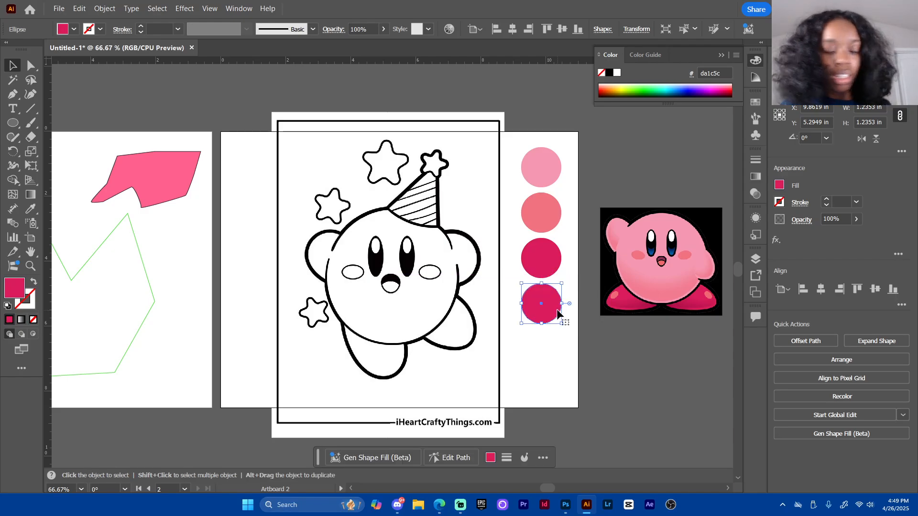
{"action": "key", "text": "i"}
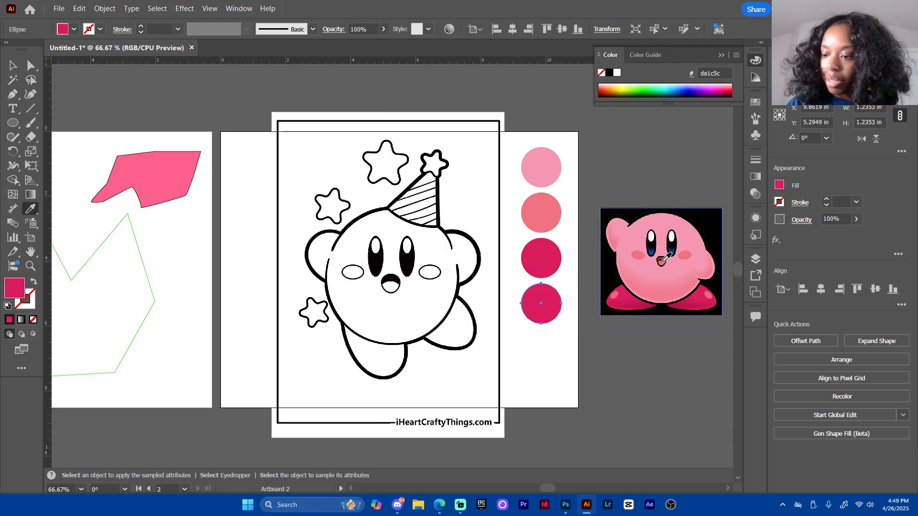
{"action": "left_click", "coordinate": [661, 264]}
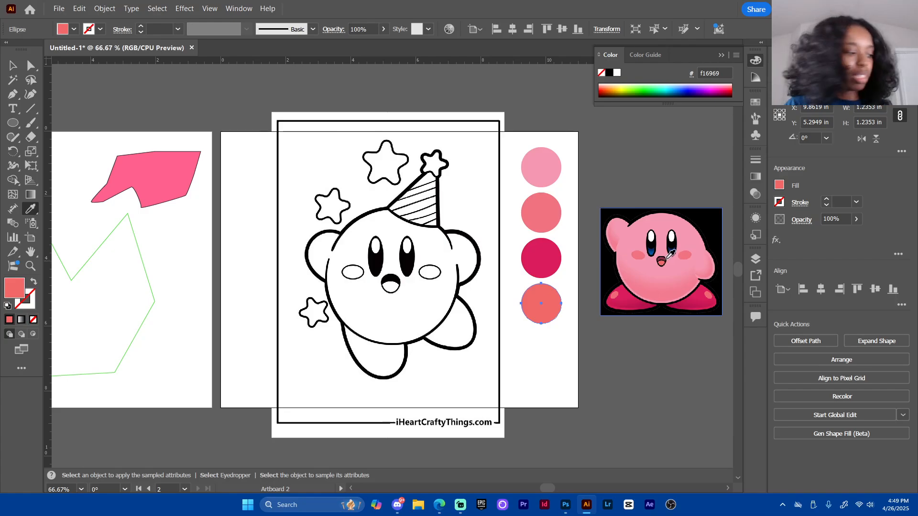
{"action": "key", "text": "v"}
Move the mouth-colored circle up so it overlaps the cheek-colored one, and place a duplicate of it below the crimson circle
{"action": "left_click_drag", "start_coordinate": [543, 307], "coordinate": [562, 222]}
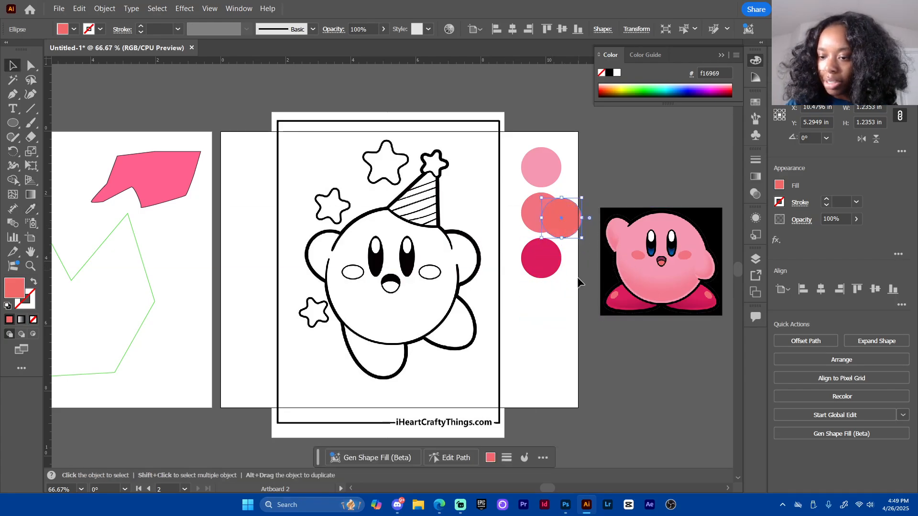
{"action": "left_click", "coordinate": [569, 329]}
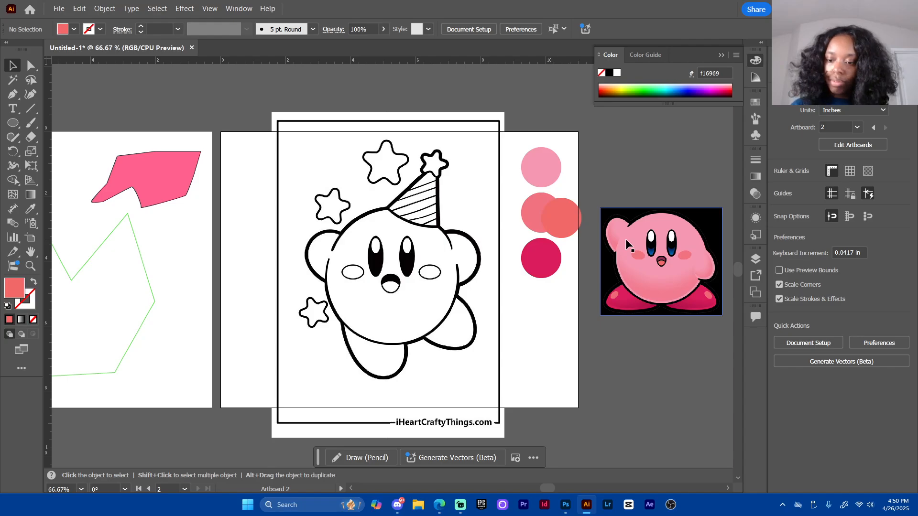
{"action": "left_click_drag", "start_coordinate": [567, 237], "coordinate": [551, 329]}
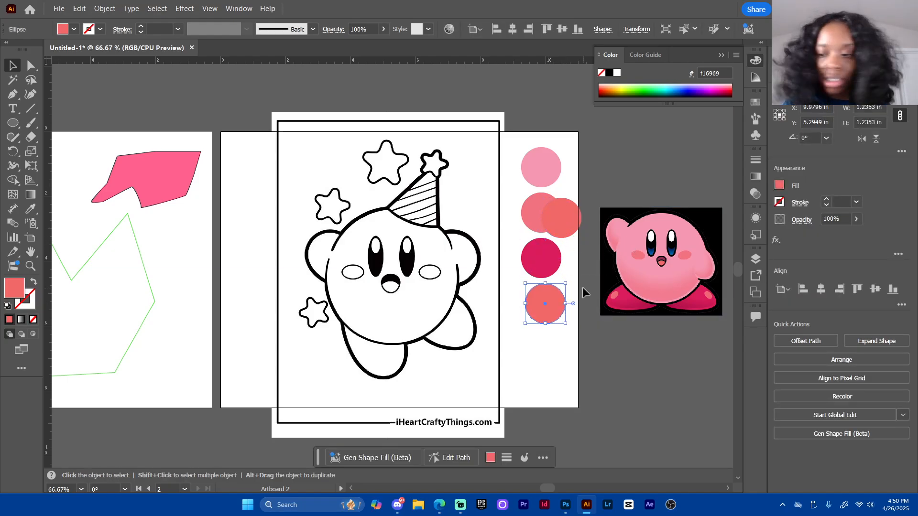
Delete the extra mouth-colored circle below the crimson one
{"action": "key", "text": "i"}
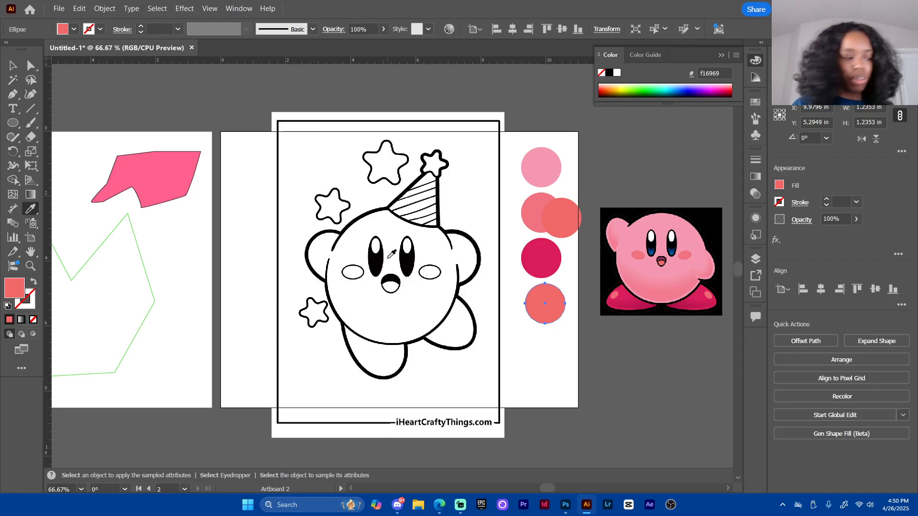
{"action": "key", "text": "v"}
{"action": "key", "text": "Delete"}
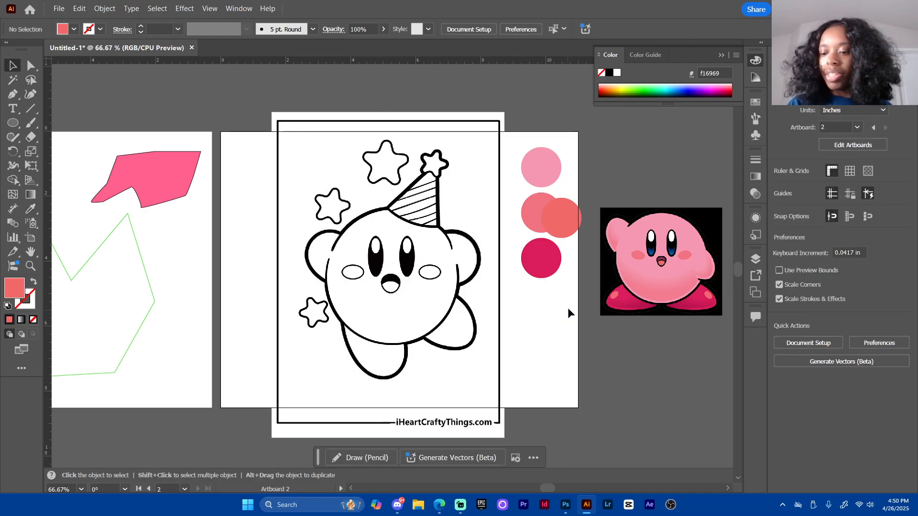
Arrange the mouth-colored circle between the cheek-colored and crimson circles in the palette column, and delete the colored Kirby picture
{"action": "left_click_drag", "start_coordinate": [563, 220], "coordinate": [546, 237]}
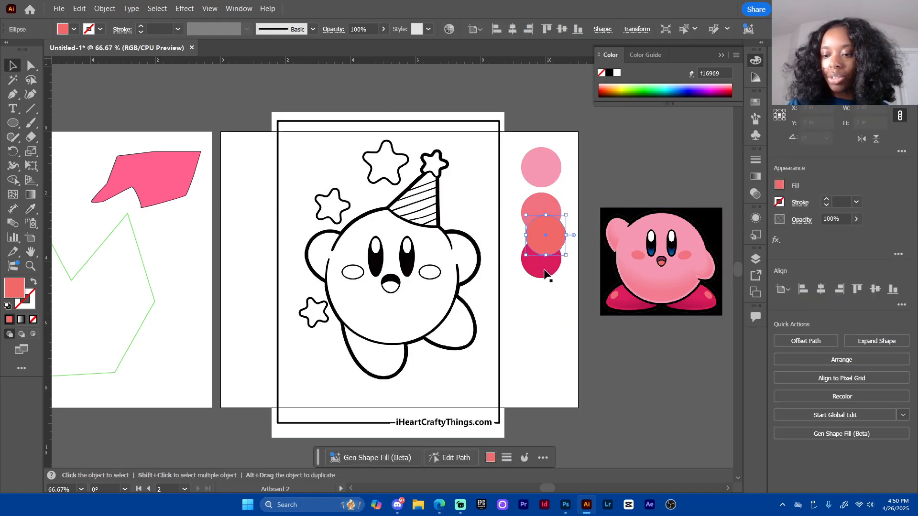
{"action": "left_click_drag", "start_coordinate": [543, 269], "coordinate": [541, 315]}
{"action": "left_click_drag", "start_coordinate": [547, 243], "coordinate": [540, 274]}
{"action": "left_click", "coordinate": [643, 260]}
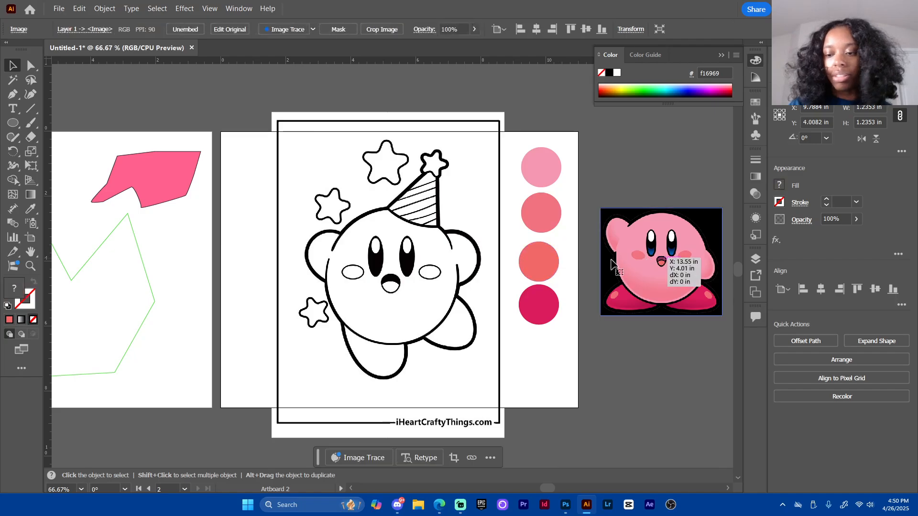
{"action": "key", "text": "Delete"}
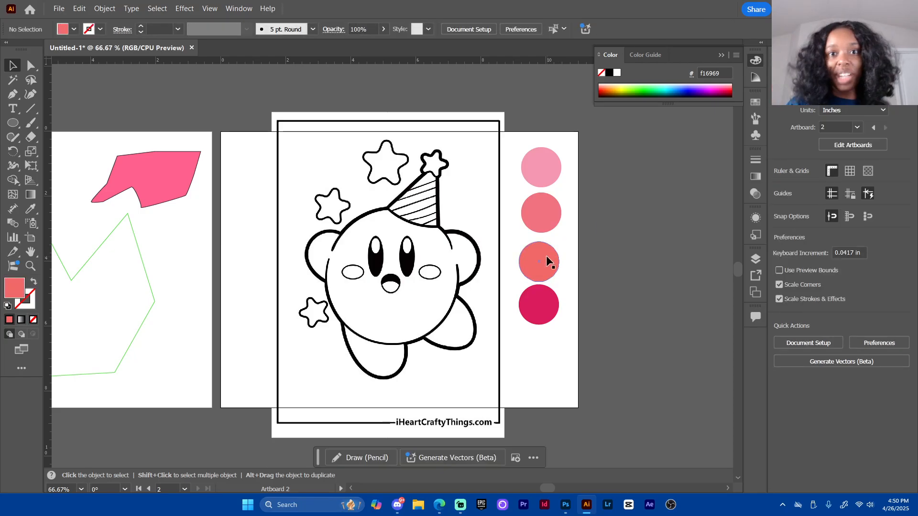
Show the document's layers in an enlarged list, and expand Layer 1 to examine its objects across both artboards
{"action": "left_click", "coordinate": [447, 327]}
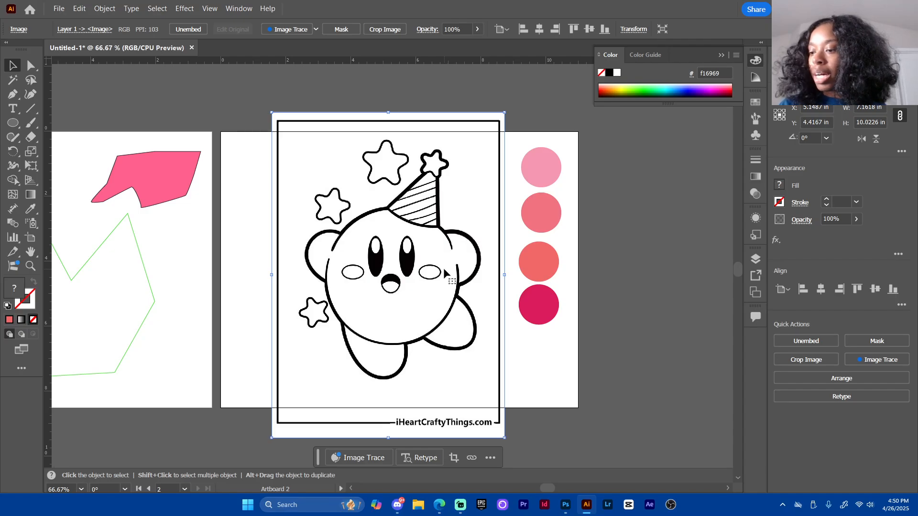
{"action": "left_click", "coordinate": [756, 260]}
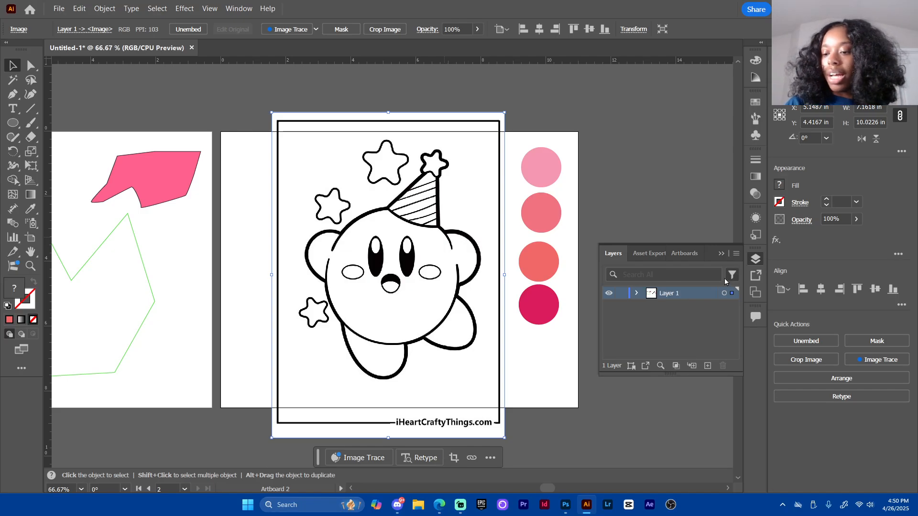
{"action": "left_click_drag", "start_coordinate": [671, 375], "coordinate": [672, 460]}
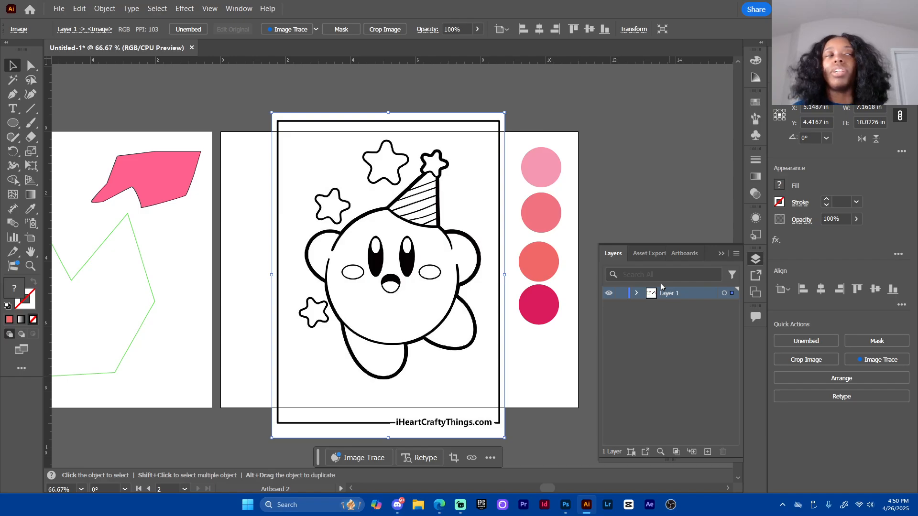
{"action": "left_click", "coordinate": [637, 293]}
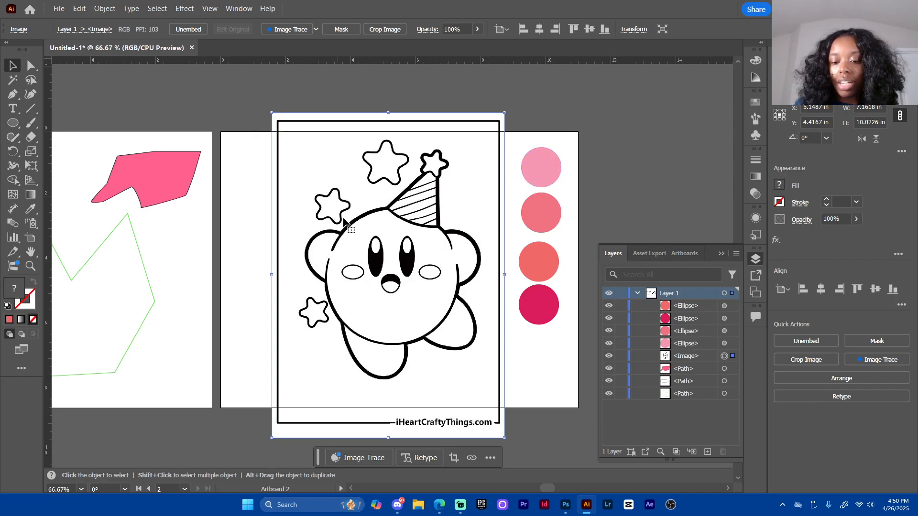
{"action": "left_click", "coordinate": [121, 409]}
{"action": "left_click_drag", "start_coordinate": [137, 398], "coordinate": [320, 384]}
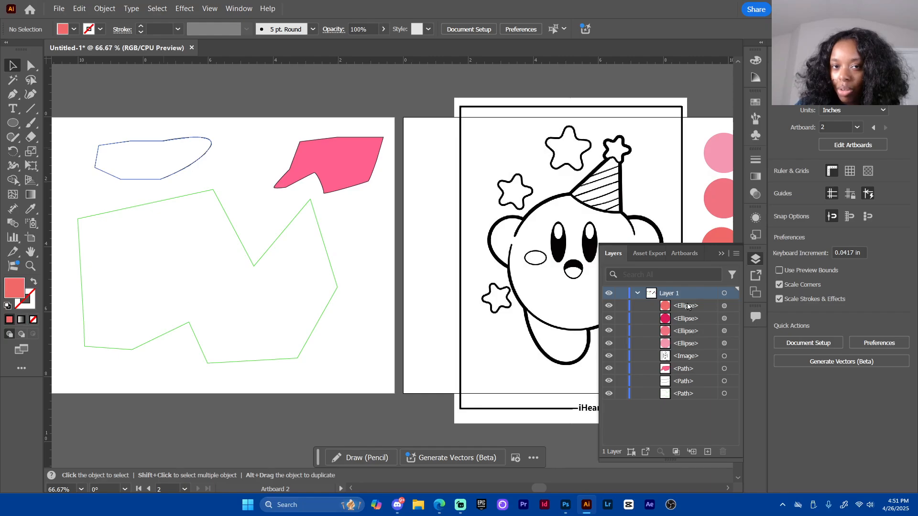
{"action": "left_click_drag", "start_coordinate": [414, 354], "coordinate": [238, 365]}
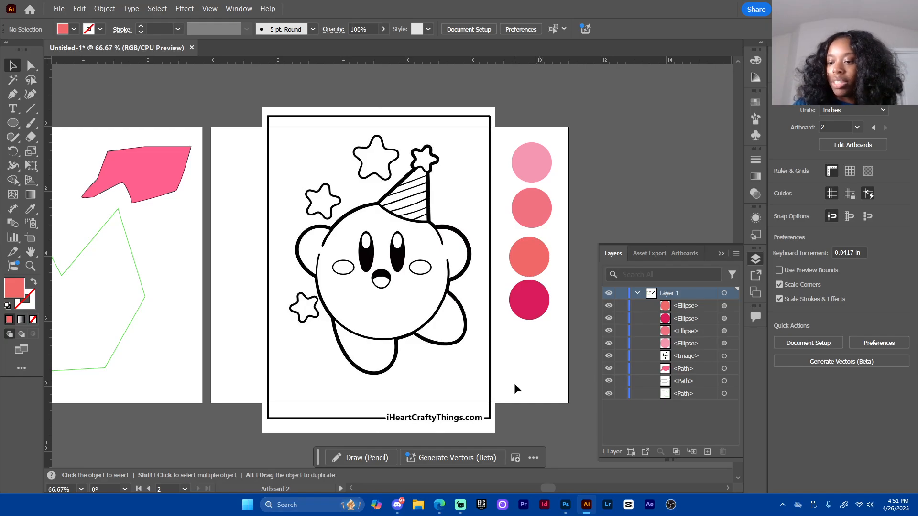
Rename the Kirby line-art image in Layer 1 as "coloring sheet"
{"action": "left_click", "coordinate": [445, 314]}
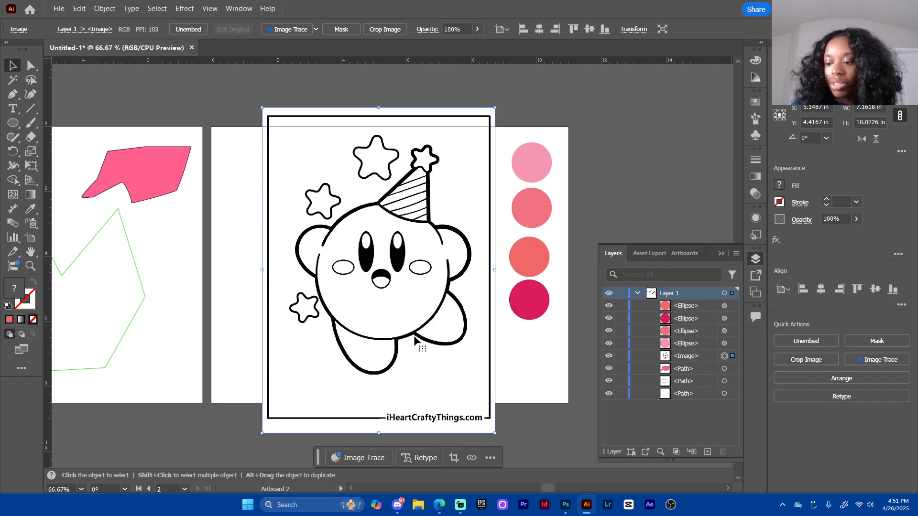
{"action": "double_click", "coordinate": [687, 358]}
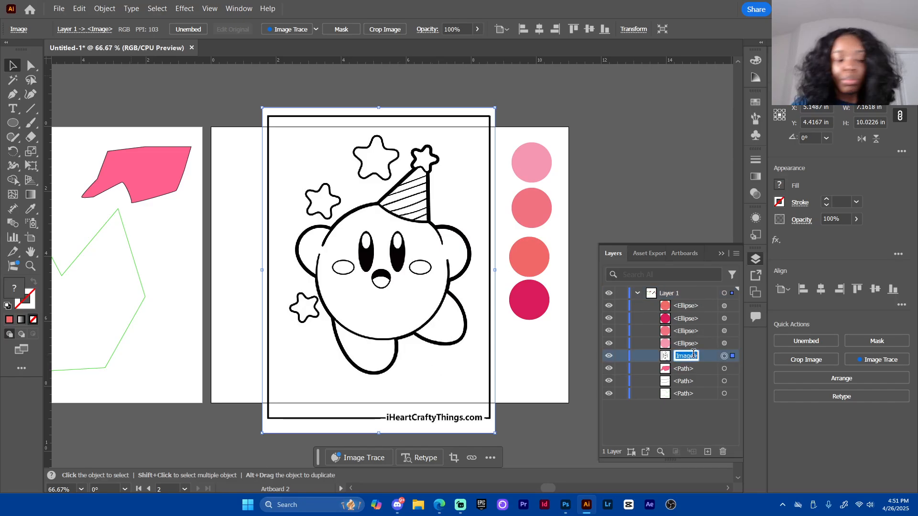
{"action": "type", "text": "colorin"}
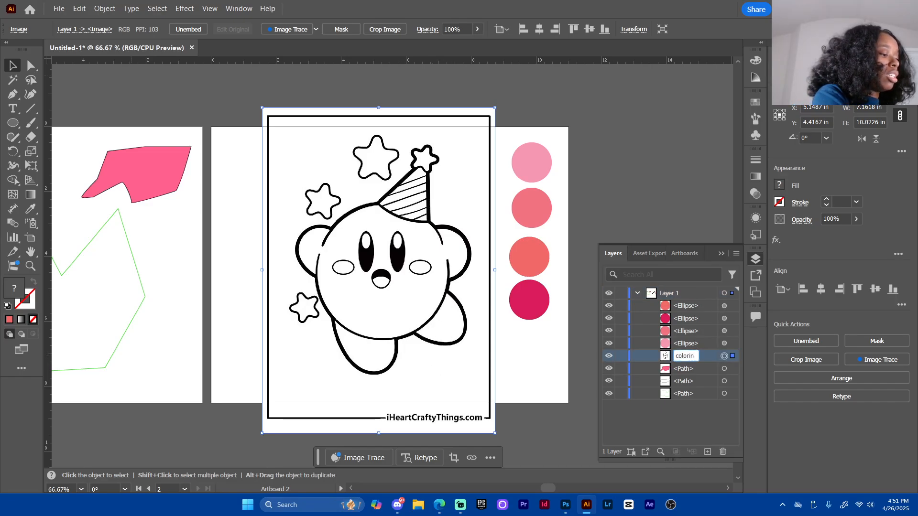
{"action": "type", "text": "g sheet"}
{"action": "key", "text": "Return"}
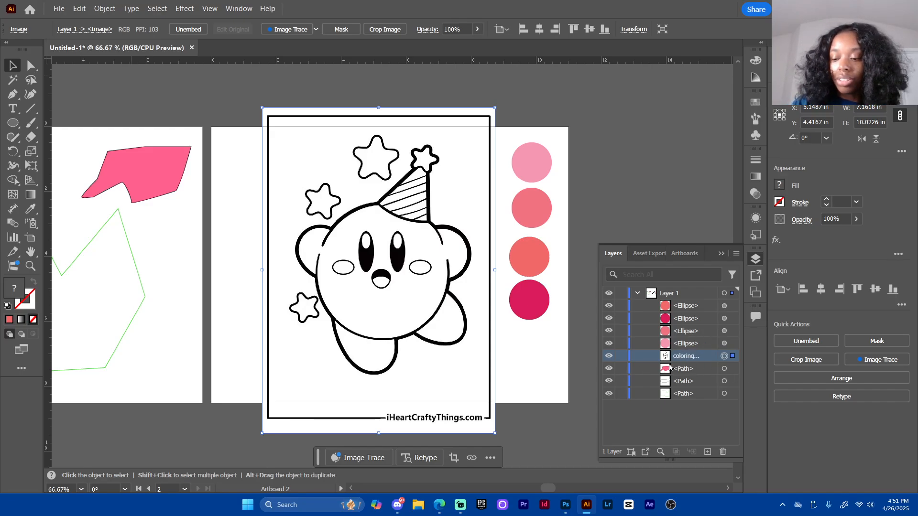
Lock the coloring sheet image and check that it cannot be moved on the artboard
{"action": "left_click_drag", "start_coordinate": [429, 219], "coordinate": [389, 375]}
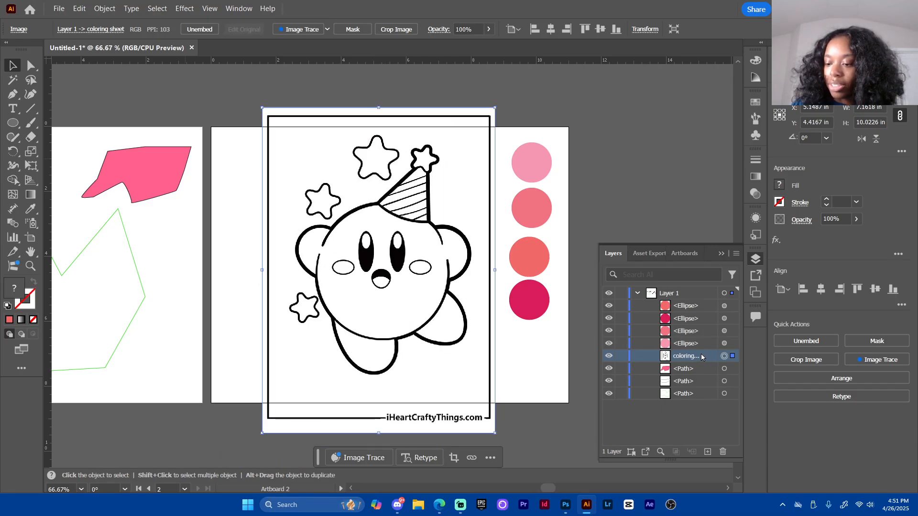
{"action": "left_click", "coordinate": [621, 356]}
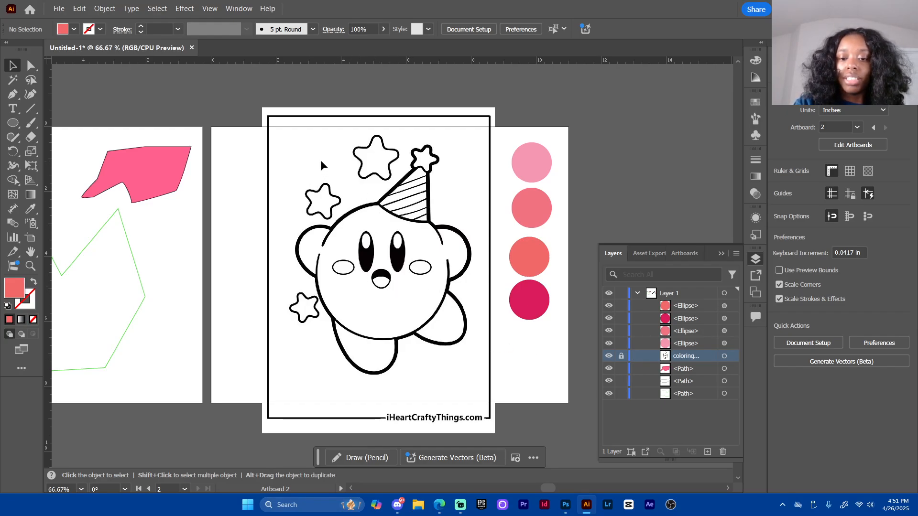
{"action": "left_click_drag", "start_coordinate": [290, 299], "coordinate": [281, 337]}
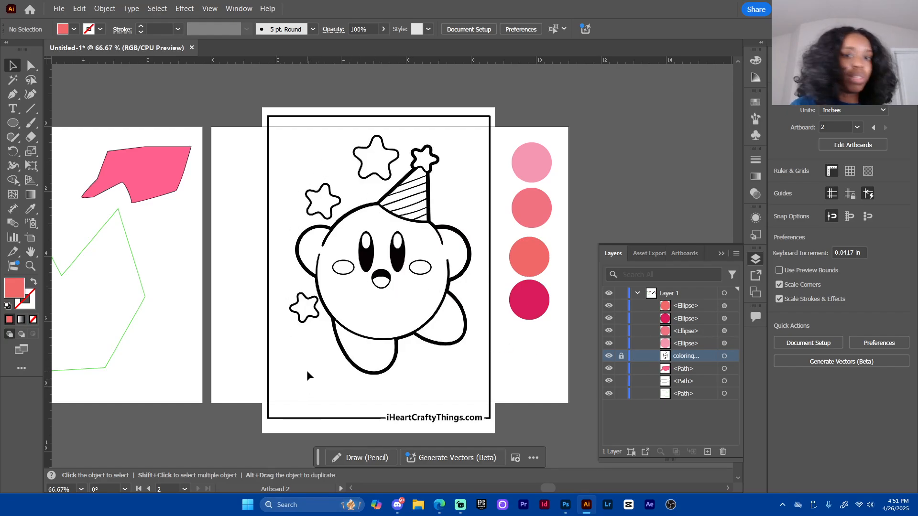
Save the document to the Desktop as "kirby" in Adobe Illustrator format, keeping the Illustrator 2020 version and default options
{"action": "key", "text": "ctrl+s"}
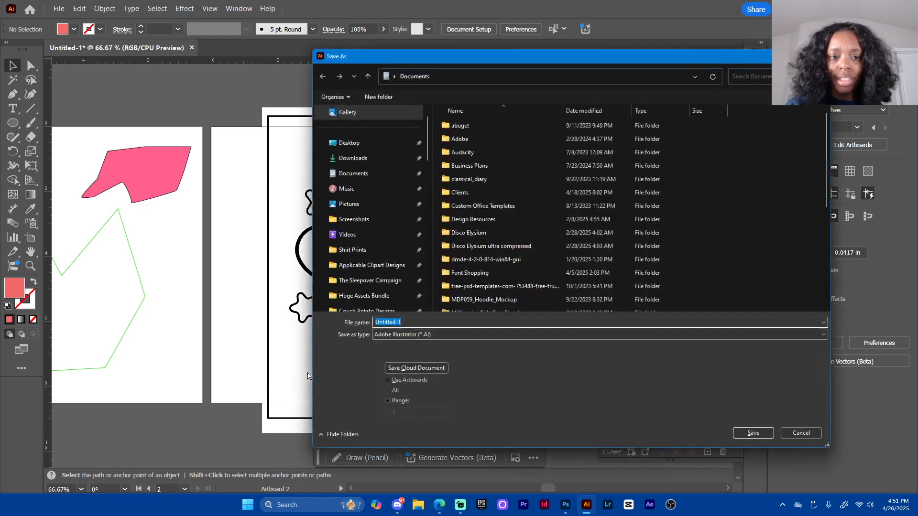
{"action": "left_click", "coordinate": [369, 144]}
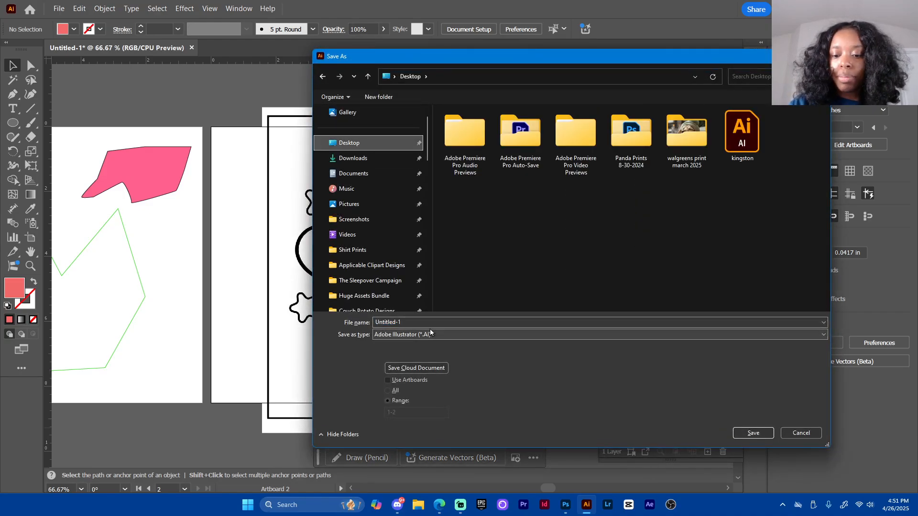
{"action": "type", "text": "kirby"}
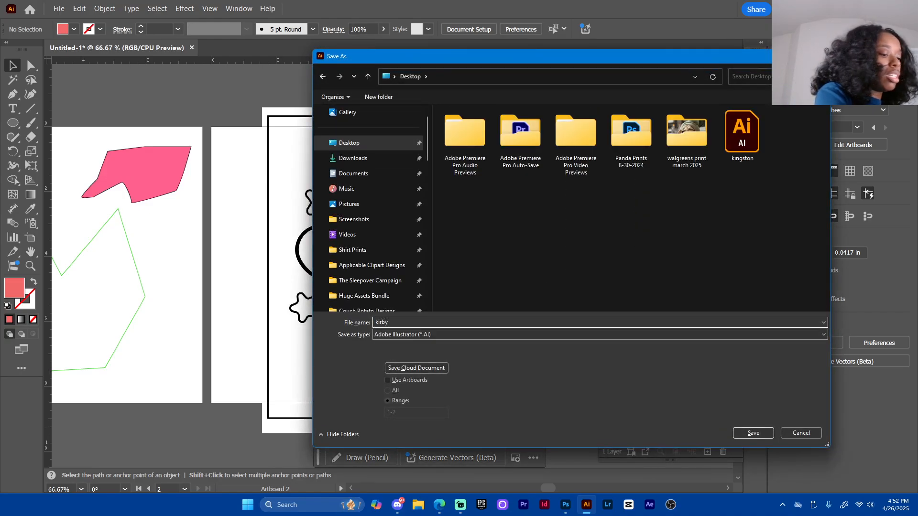
{"action": "key", "text": "Return"}
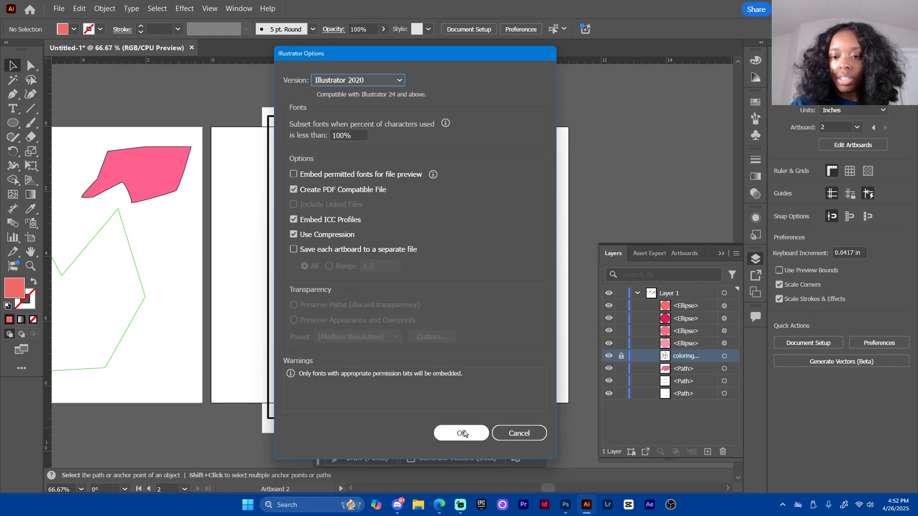
{"action": "left_click", "coordinate": [466, 426]}
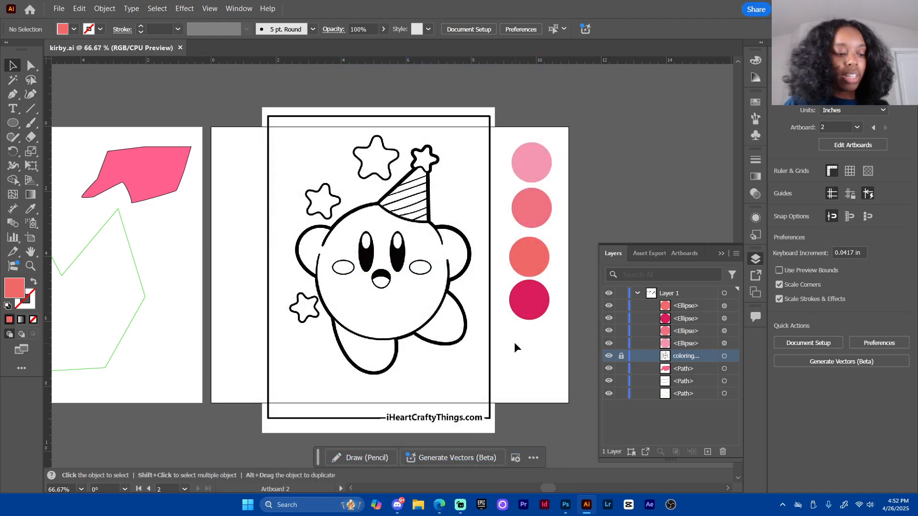
Try tracing the lower-left edge of Kirby's body with the Pen tool, and delete the traced path
{"action": "key", "text": "ctrl+plus"}
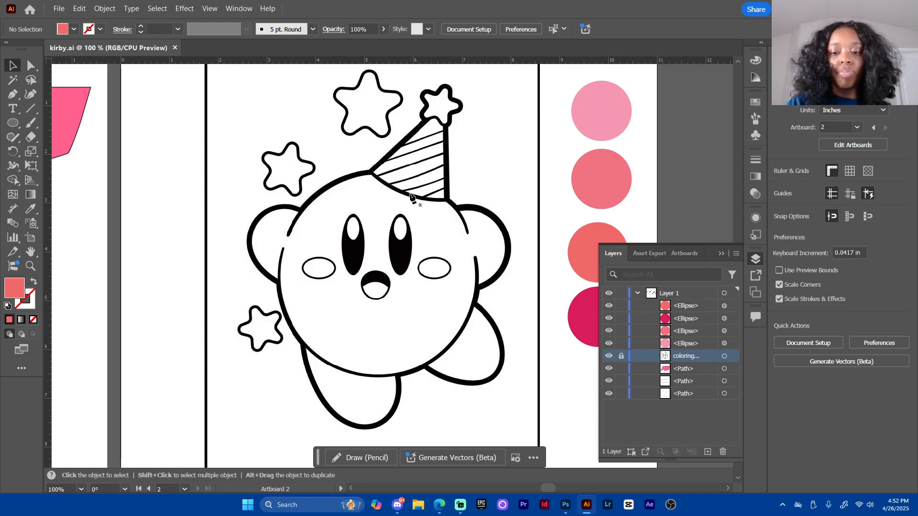
{"action": "key", "text": "p"}
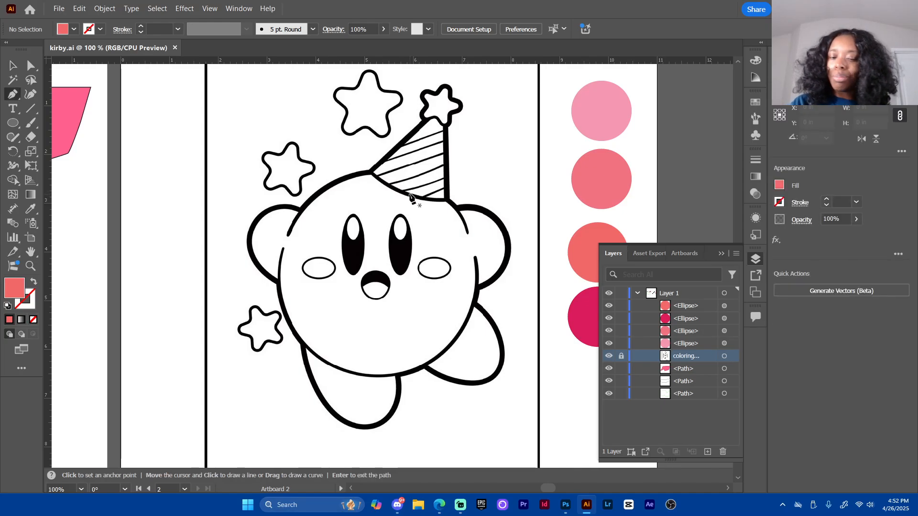
{"action": "left_click", "coordinate": [283, 250]}
{"action": "left_click_drag", "start_coordinate": [293, 328], "coordinate": [350, 375]}
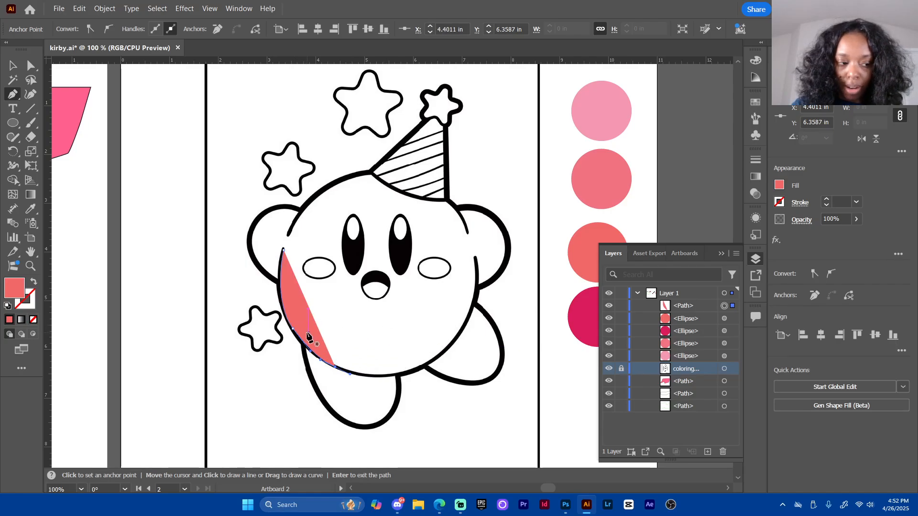
{"action": "key", "text": "Delete"}
{"action": "key", "text": "Delete"}
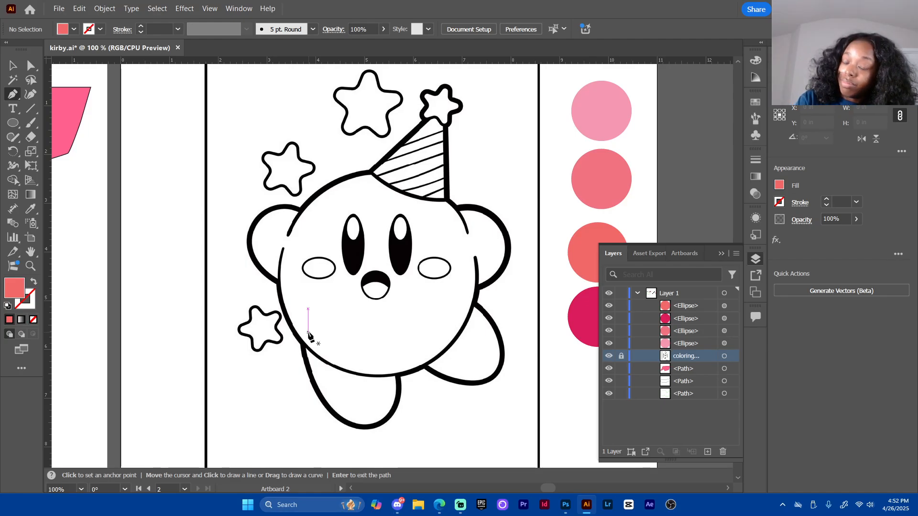
Sketch freehand over Kirby's body outline, both cheeks and both eyes with the Paintbrush tool
{"action": "key", "text": "b"}
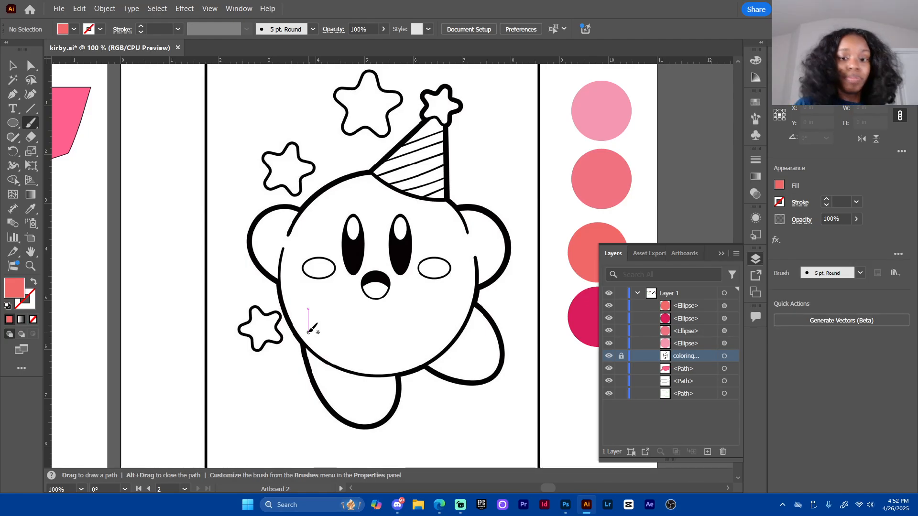
{"action": "mouse_move", "coordinate": [371, 172]}
{"action": "left_mouse_down"}
{"action": "mouse_move", "coordinate": [344, 178]}
{"action": "mouse_move", "coordinate": [295, 218]}
{"action": "mouse_move", "coordinate": [287, 285]}
{"action": "mouse_move", "coordinate": [312, 352]}
{"action": "mouse_move", "coordinate": [396, 375]}
{"action": "mouse_move", "coordinate": [458, 317]}
{"action": "mouse_move", "coordinate": [455, 221]}
{"action": "mouse_move", "coordinate": [401, 158]}
{"action": "left_mouse_up"}
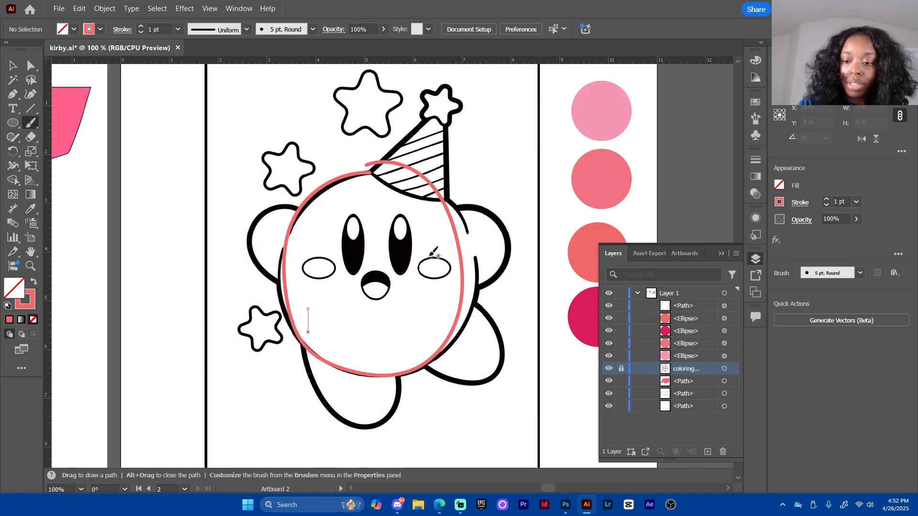
{"action": "left_click_drag", "start_coordinate": [448, 257], "coordinate": [434, 269]}
{"action": "left_click_drag", "start_coordinate": [329, 258], "coordinate": [308, 262]}
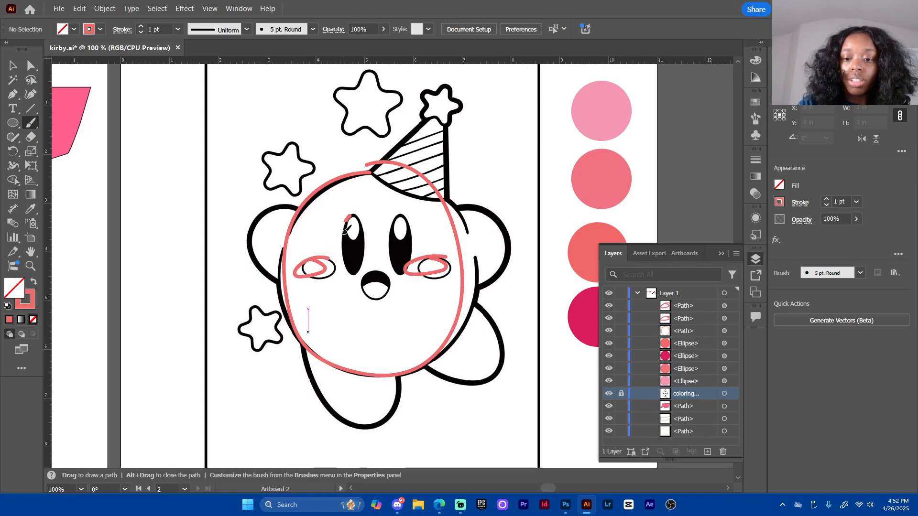
{"action": "mouse_move", "coordinate": [355, 215]}
{"action": "left_mouse_down"}
{"action": "mouse_move", "coordinate": [363, 236]}
{"action": "mouse_move", "coordinate": [405, 229]}
{"action": "left_mouse_up"}
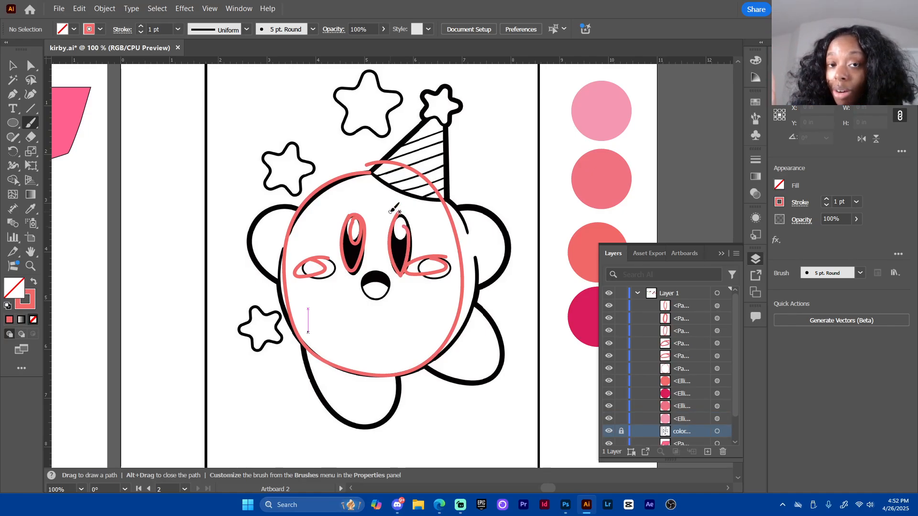
Undo all the Paintbrush strokes over Kirby's body, cheeks and eyes
{"action": "key", "text": "ctrl+z"}
{"action": "key", "text": "ctrl+z"}
{"action": "key", "text": "ctrl+z"}
{"action": "key", "text": "ctrl+z"}
{"action": "key", "text": "ctrl+z"}
{"action": "key", "text": "ctrl+z"}
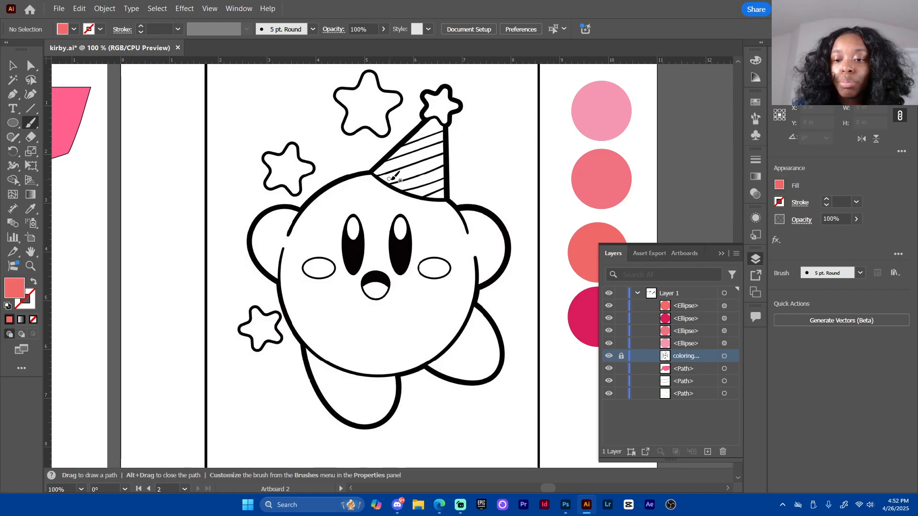
Try painting short strokes between the party hat's stripes with the Paintbrush tool, and undo them
{"action": "mouse_move", "coordinate": [391, 180]}
{"action": "left_mouse_down"}
{"action": "mouse_move", "coordinate": [432, 167]}
{"action": "mouse_move", "coordinate": [428, 139]}
{"action": "left_mouse_up"}
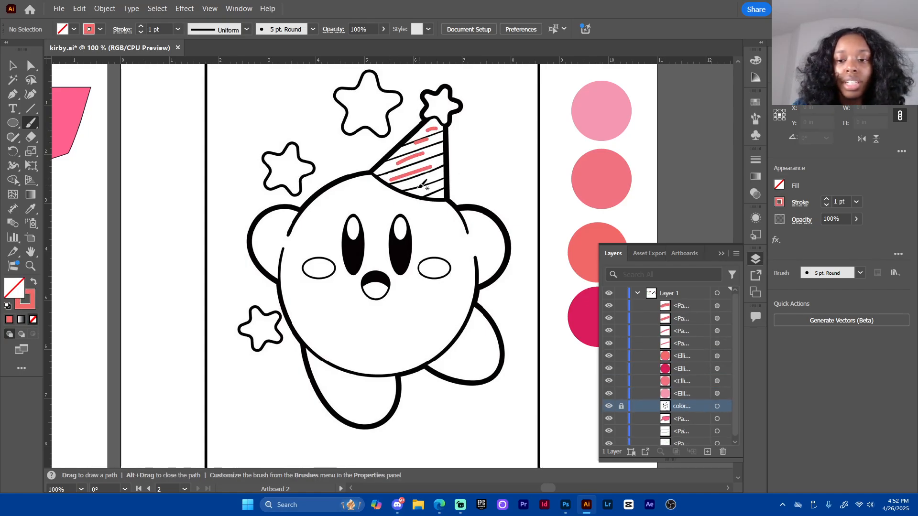
{"action": "key", "text": "ctrl+z"}
{"action": "key", "text": "ctrl+z"}
{"action": "key", "text": "ctrl+z"}
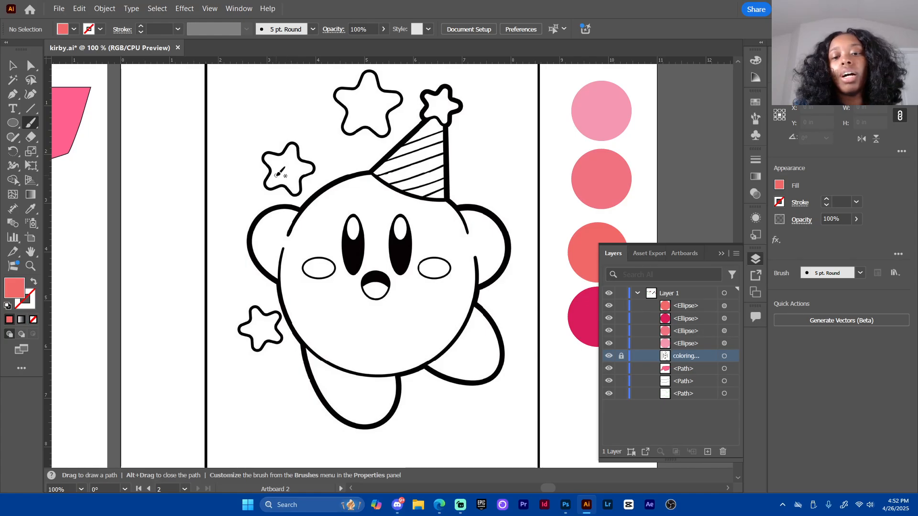
Paint a freehand star-shaped stroke with the Paintbrush tool inside the star just above Kirby's left-hand arm
{"action": "mouse_move", "coordinate": [275, 173]}
{"action": "left_mouse_down"}
{"action": "mouse_move", "coordinate": [291, 184]}
{"action": "mouse_move", "coordinate": [298, 149]}
{"action": "left_mouse_up"}
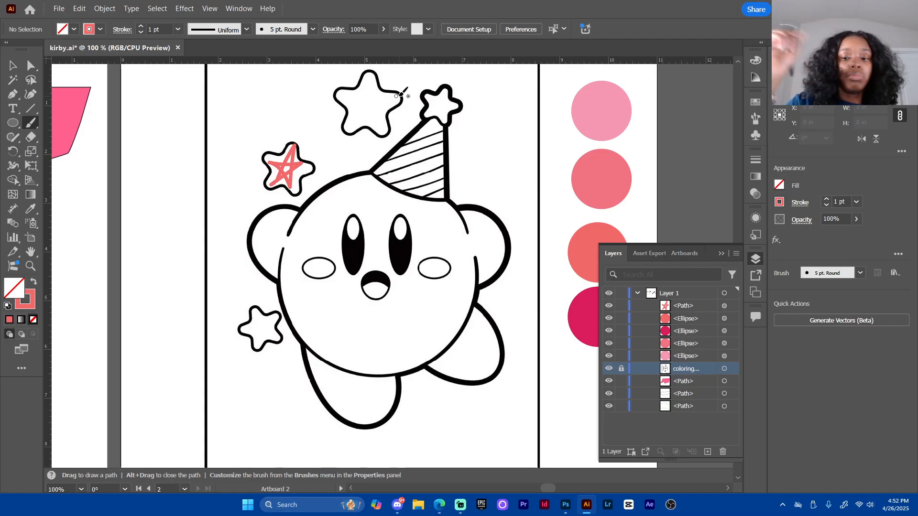
Undo the freehand star-shaped Paintbrush stroke
{"action": "key", "text": "ctrl"}
{"action": "key", "text": "ctrl+z"}
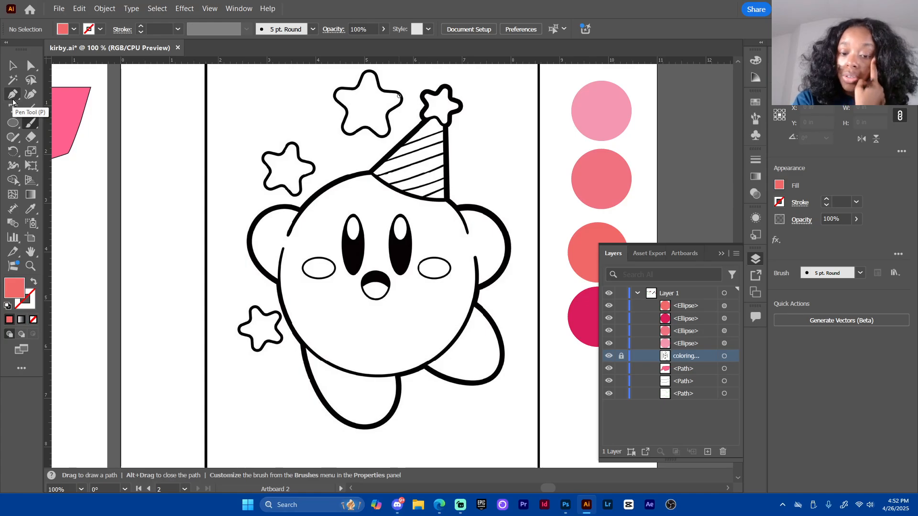
Draw a coral-filled circle about 4.36 in across with the Ellipse tool and position it over Kirby's body
{"action": "left_click", "coordinate": [15, 123]}
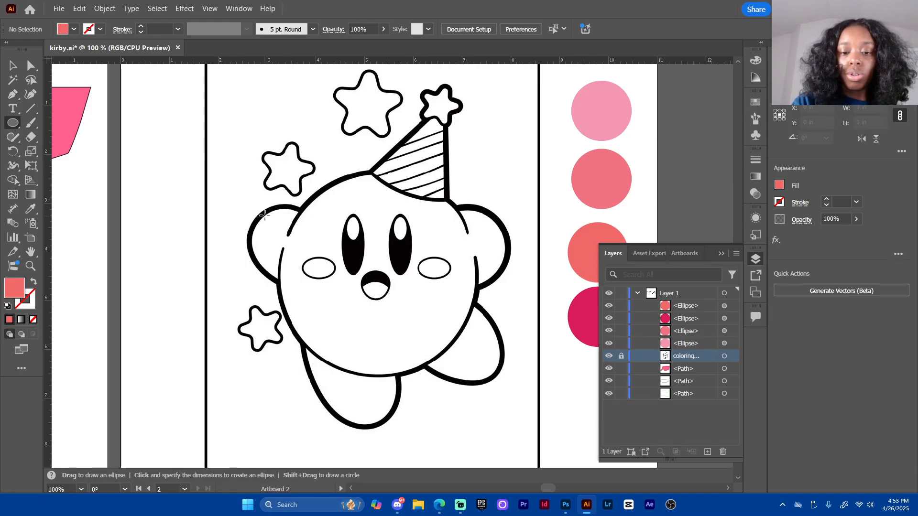
{"action": "left_click_drag", "start_coordinate": [242, 184], "coordinate": [456, 389]}
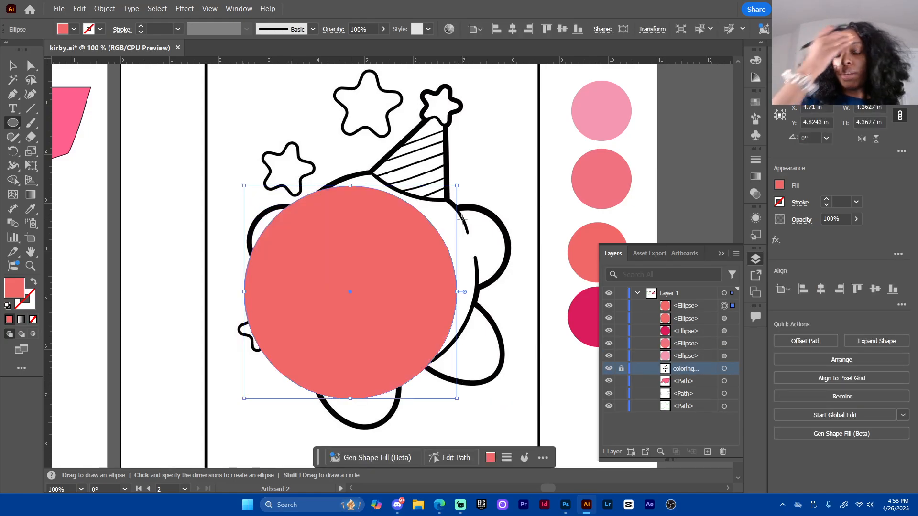
{"action": "left_click", "coordinate": [13, 66]}
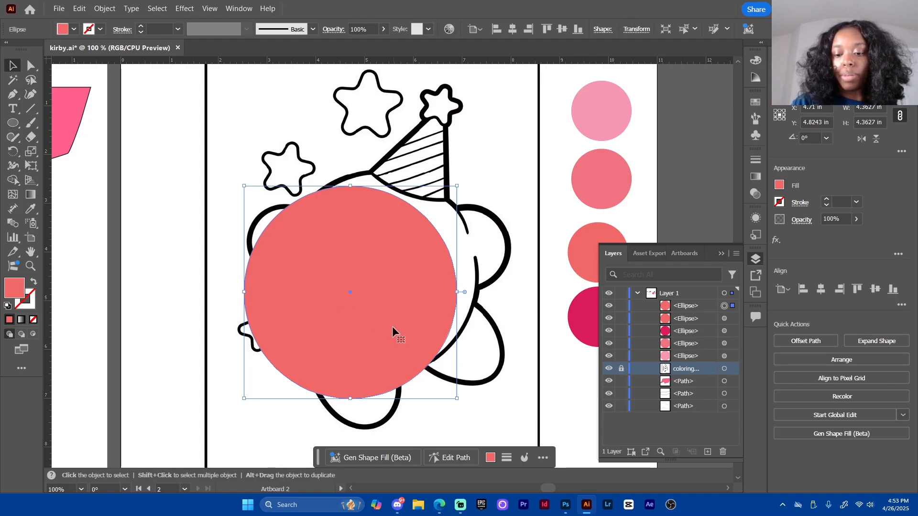
{"action": "left_click_drag", "start_coordinate": [394, 327], "coordinate": [411, 298]}
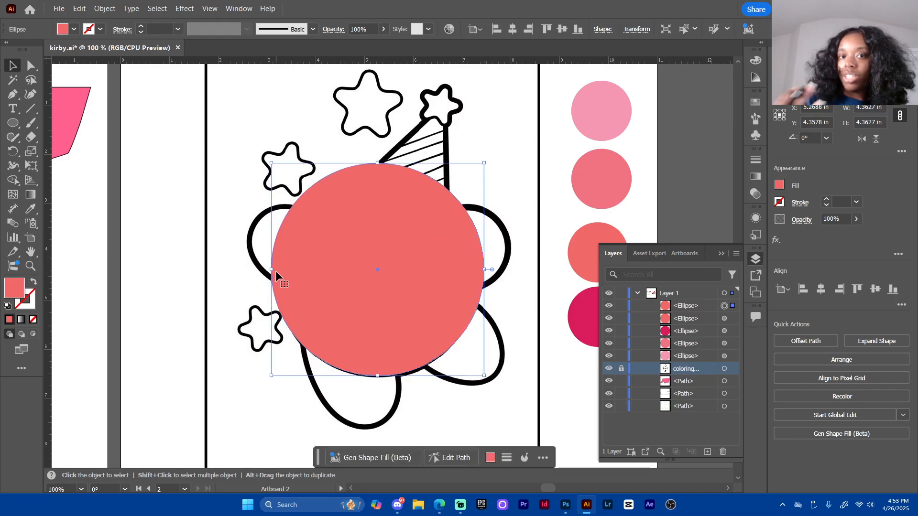
Switch the circle to an unfilled coral outline and scale it proportionally to about 4.09 in across, matching Kirby's body outline
{"action": "left_click", "coordinate": [33, 283]}
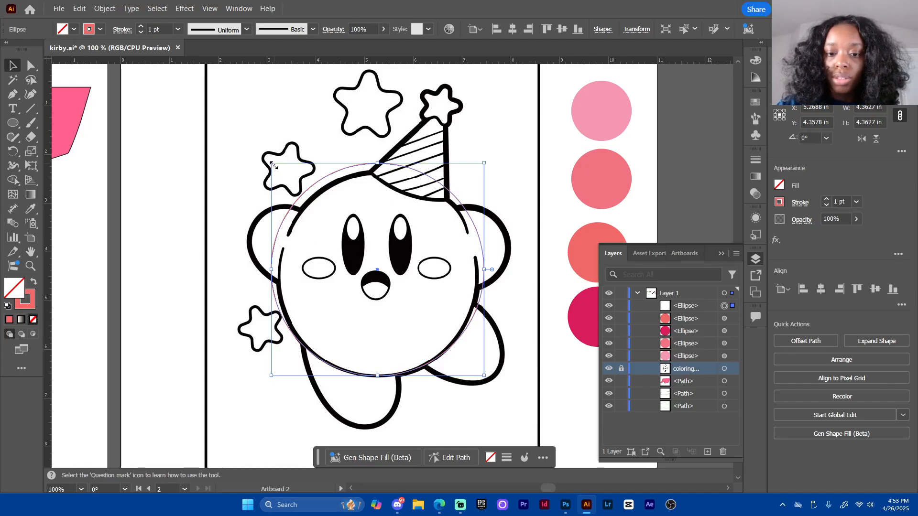
{"action": "left_click_drag", "start_coordinate": [273, 165], "coordinate": [279, 170]}
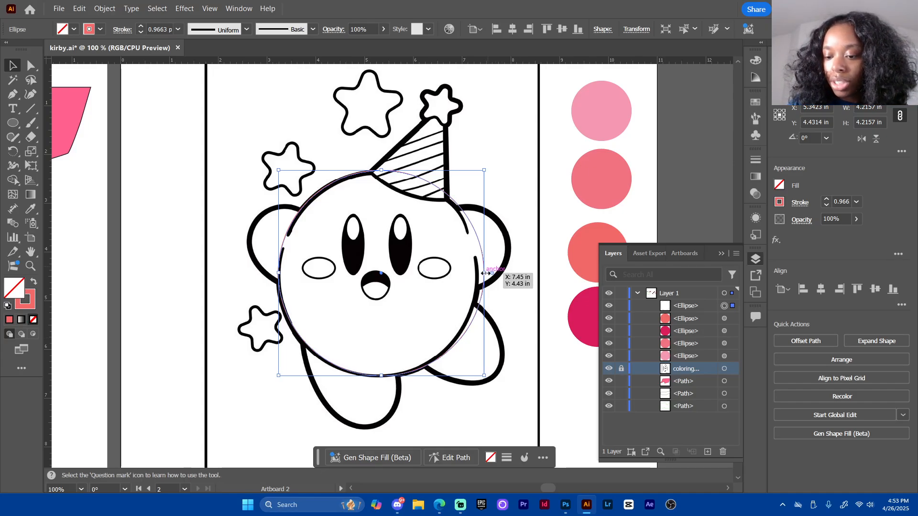
{"action": "left_click_drag", "start_coordinate": [485, 273], "coordinate": [478, 273]}
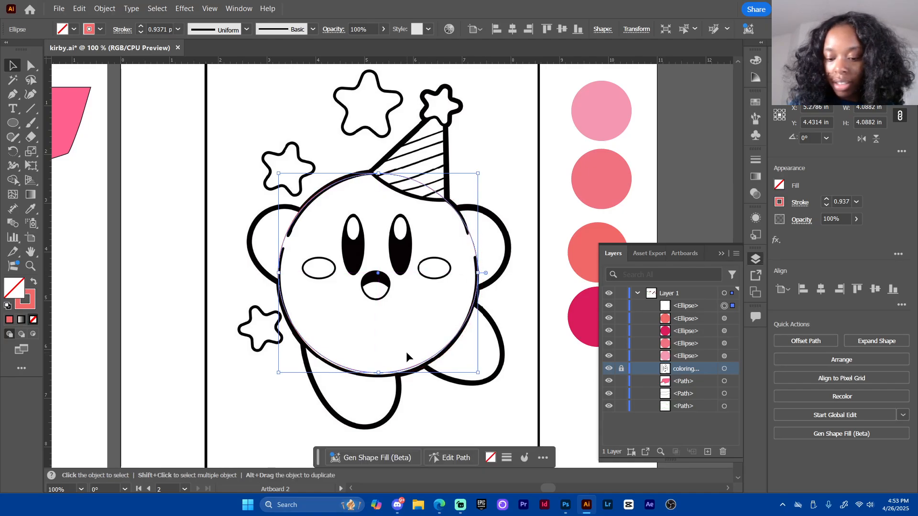
Try nudging the body circle down in small steps, and nudge it back up by the same amount
{"action": "key", "text": "Down"}
{"action": "key", "text": "Down"}
{"action": "key", "text": "Down"}
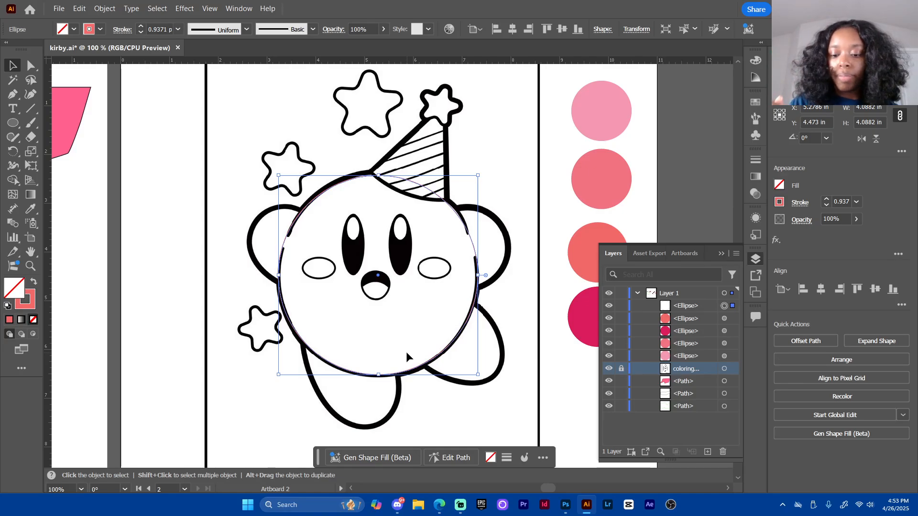
{"action": "key", "text": "Down"}
{"action": "key", "text": "Down"}
{"action": "key", "text": "Down"}
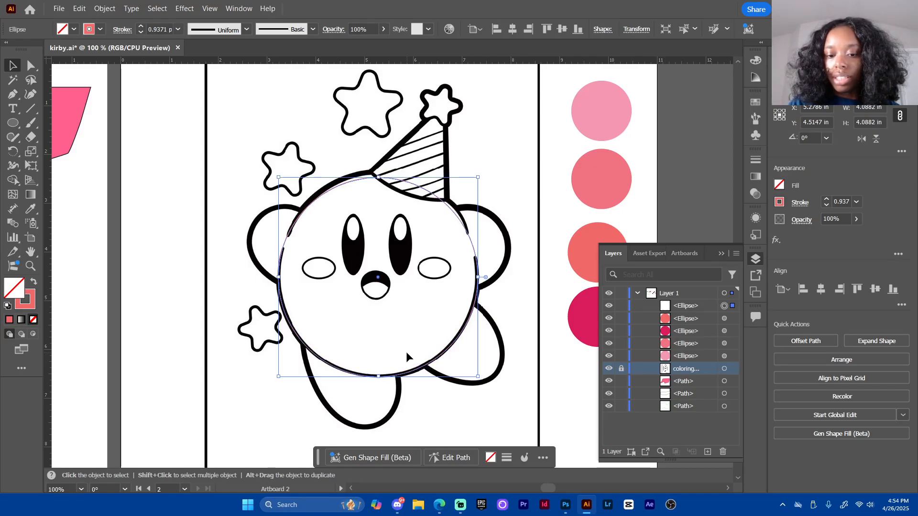
{"action": "key", "text": "Up"}
{"action": "key", "text": "Up"}
{"action": "key", "text": "Up"}
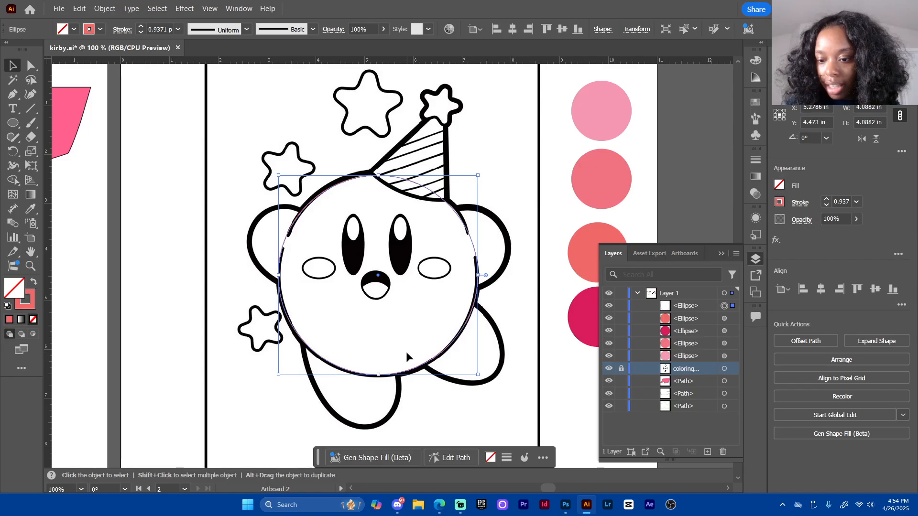
{"action": "key", "text": "Up"}
{"action": "key", "text": "Up"}
{"action": "key", "text": "Up"}
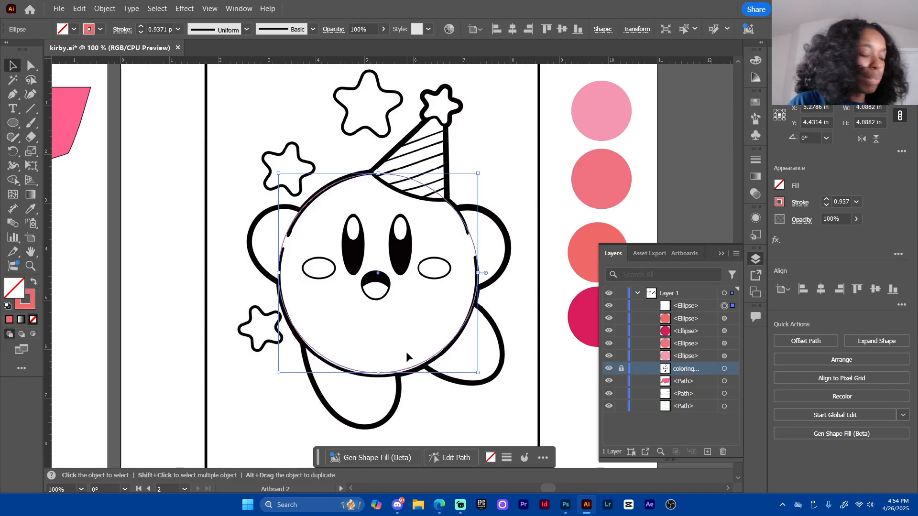
Try enlarging the body circle proportionally about its center to about 4.21 in across, and undo the resize
{"action": "left_click_drag", "start_coordinate": [379, 374], "coordinate": [380, 377]}
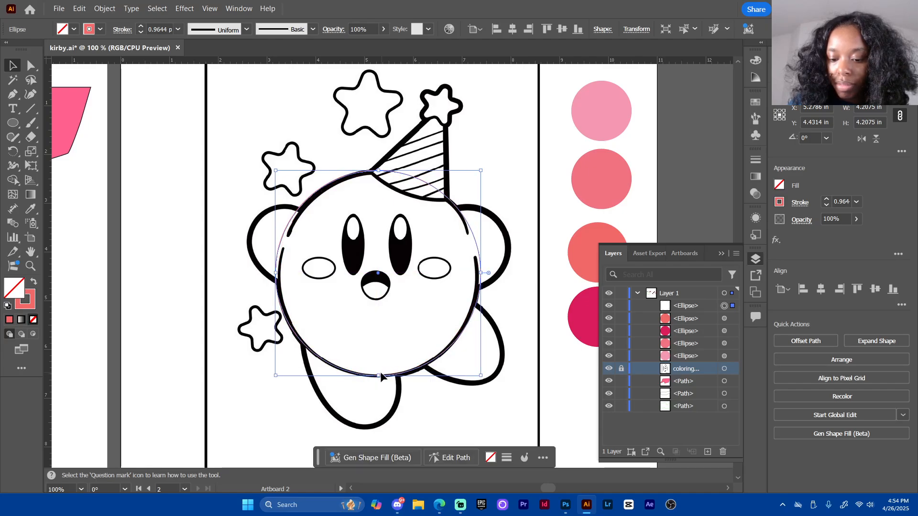
{"action": "key", "text": "ctrl+z"}
{"action": "key", "text": "ctrl+z"}
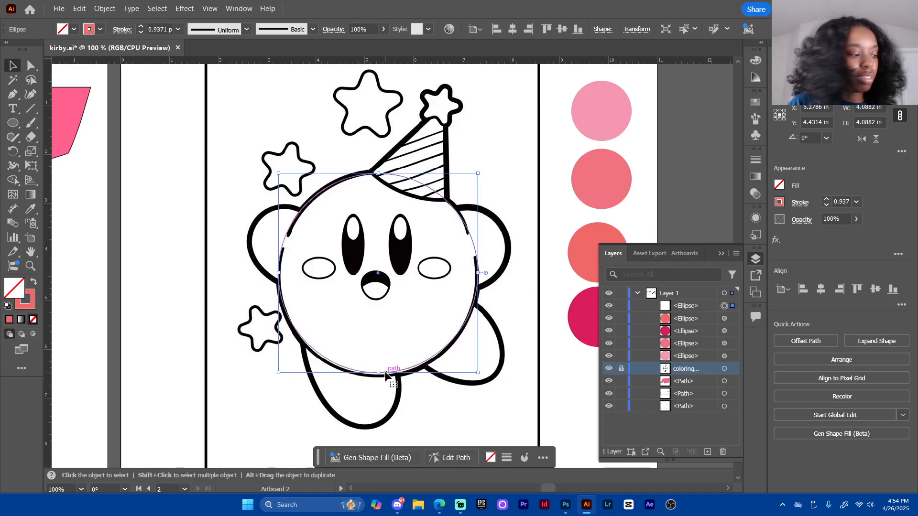
Save the document and, with the coral fill restored, stretch the body circle's lower edge down to about 4.14 in high
{"action": "key", "text": "ctrl+s"}
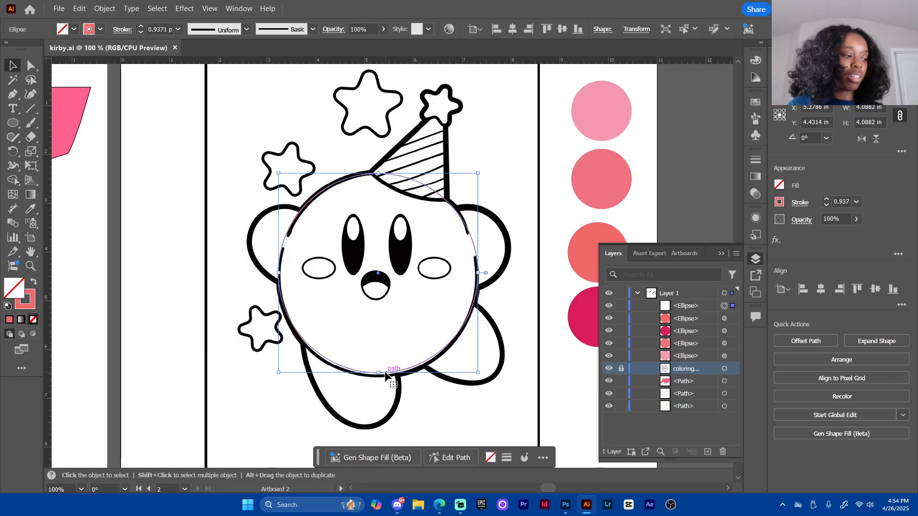
{"action": "left_click", "coordinate": [33, 284]}
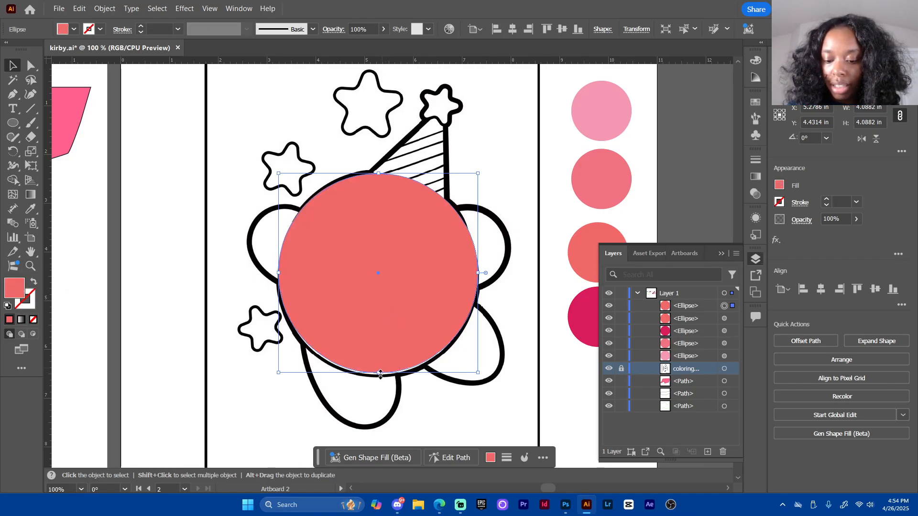
{"action": "left_click_drag", "start_coordinate": [381, 373], "coordinate": [381, 378]}
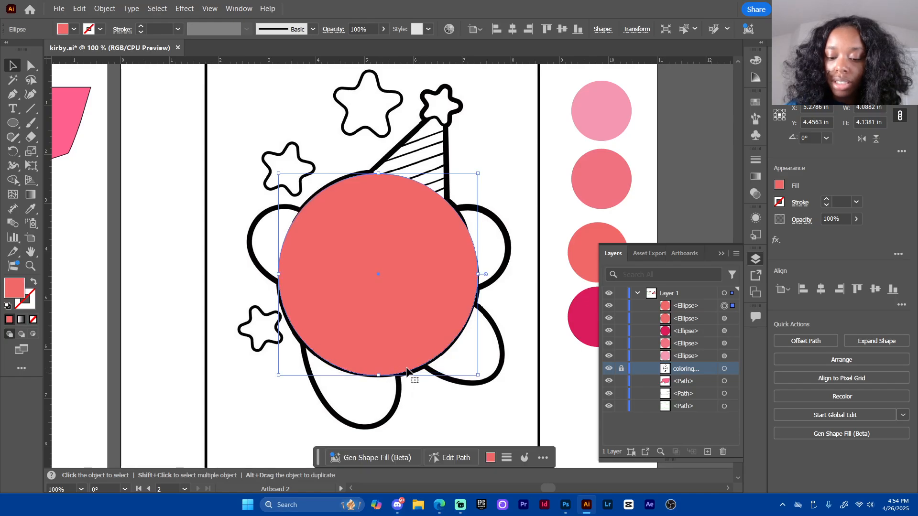
{"action": "left_click", "coordinate": [433, 403]}
{"action": "left_click", "coordinate": [361, 329]}
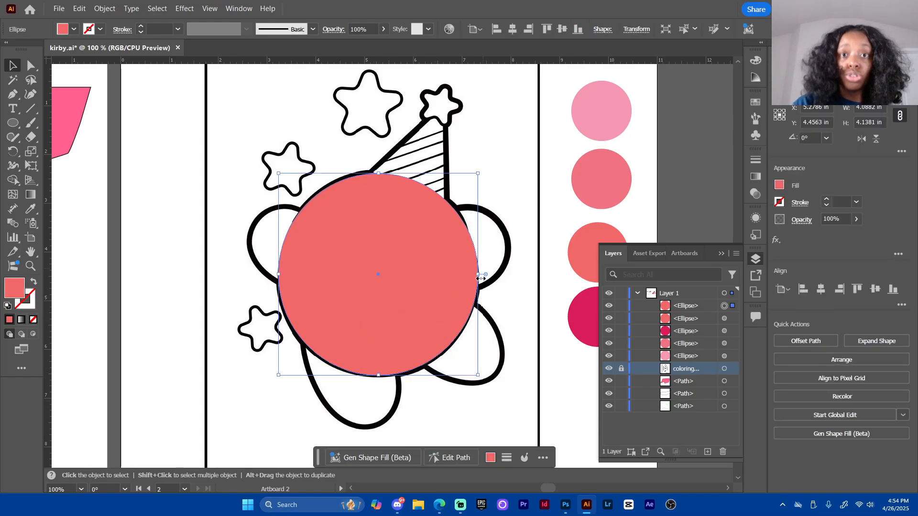
Try stretching the body circle downward to about 4.82 in high, and undo it
{"action": "left_click_drag", "start_coordinate": [383, 373], "coordinate": [380, 392]}
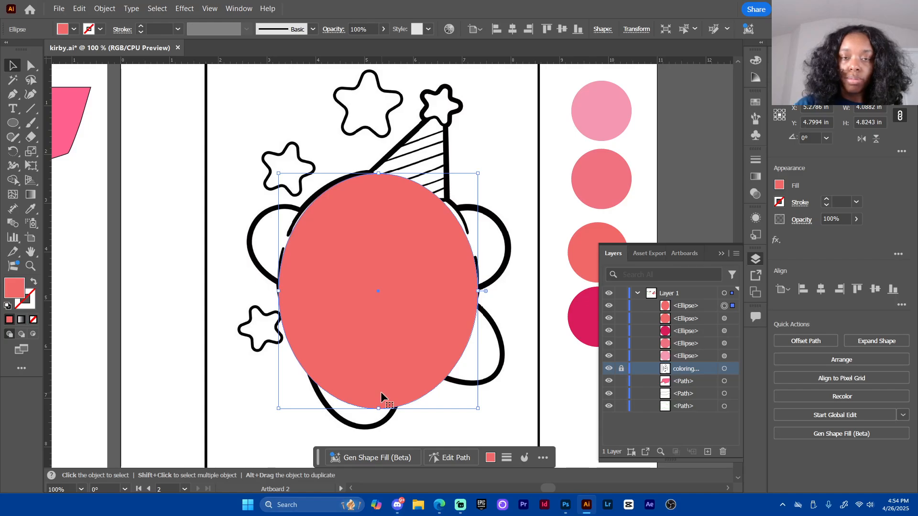
{"action": "key", "text": "ctrl+z"}
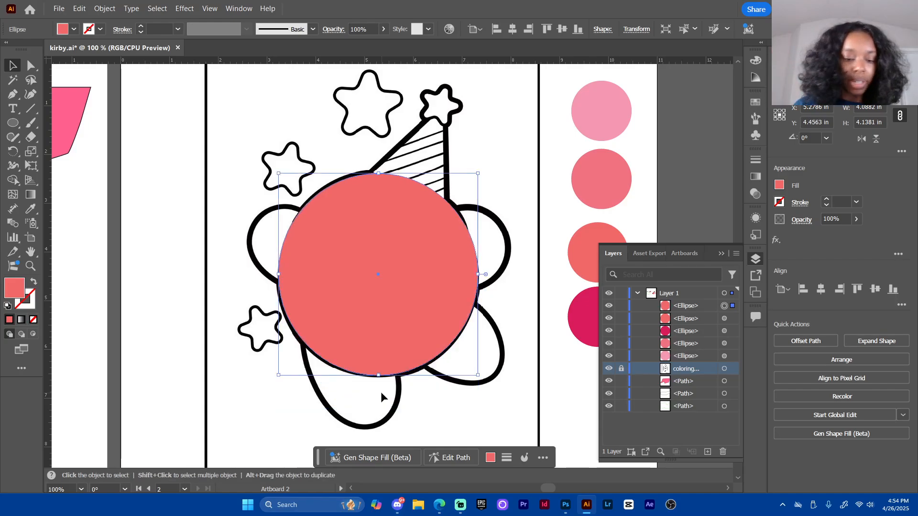
Save the document, switch the body circle to an unfilled 1 pt coral outline and deselect it
{"action": "key", "text": "ctrl+s"}
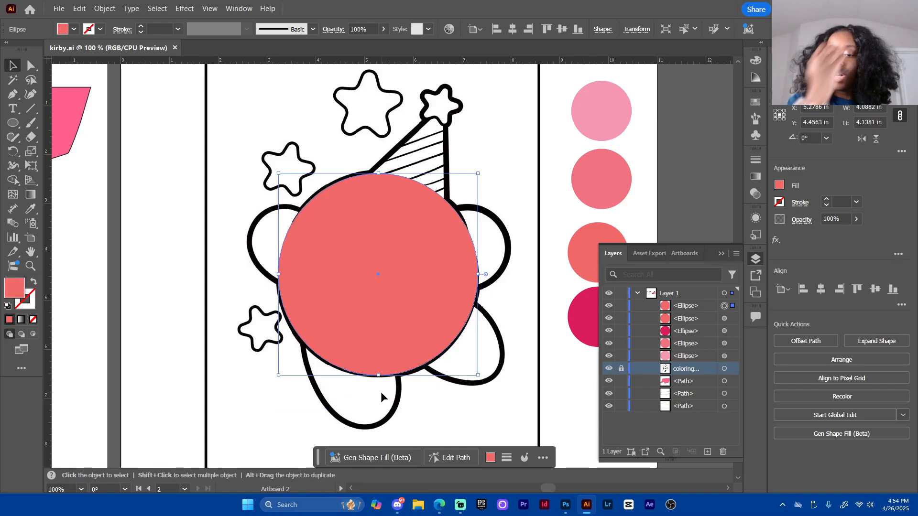
{"action": "left_click", "coordinate": [34, 282]}
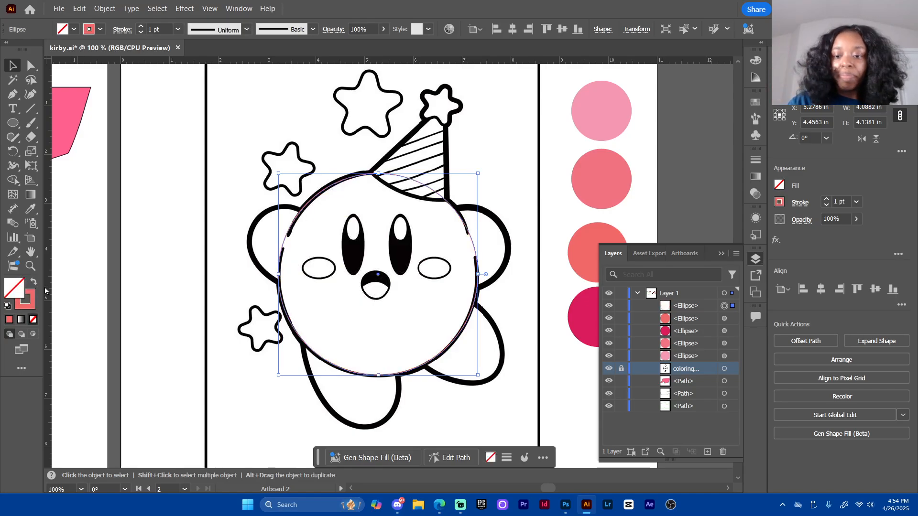
{"action": "left_click", "coordinate": [507, 151]}
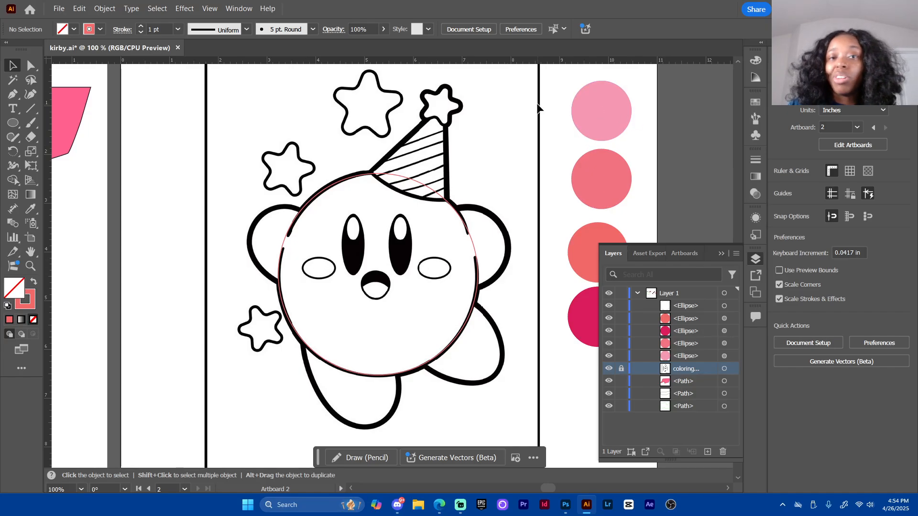
Try drawing a flat ellipse about 1.14 by 0.35 in beside Kirby's left-hand arm, and delete it
{"action": "left_click", "coordinate": [13, 124]}
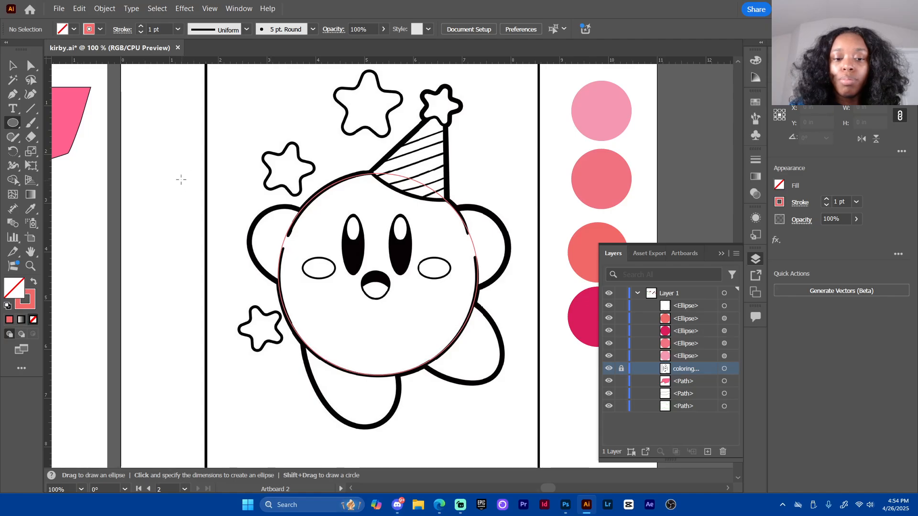
{"action": "left_click_drag", "start_coordinate": [183, 180], "coordinate": [239, 196]}
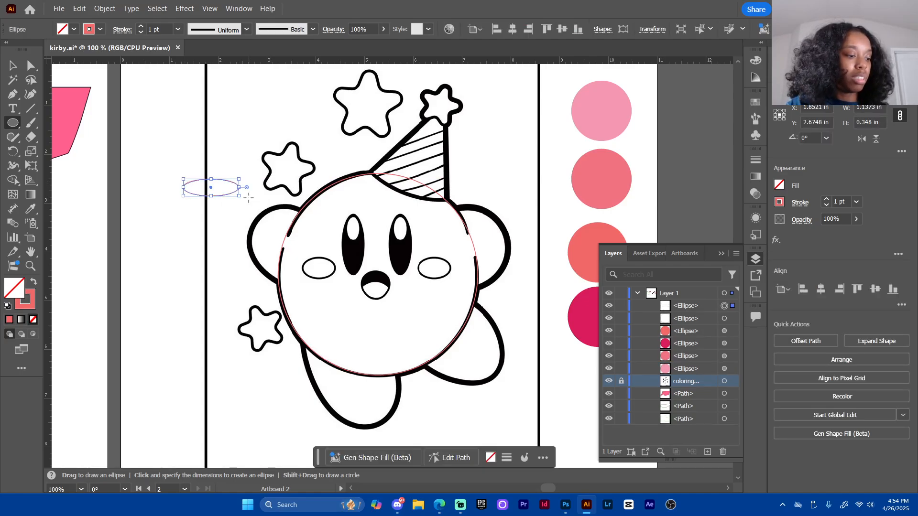
{"action": "key", "text": "Delete"}
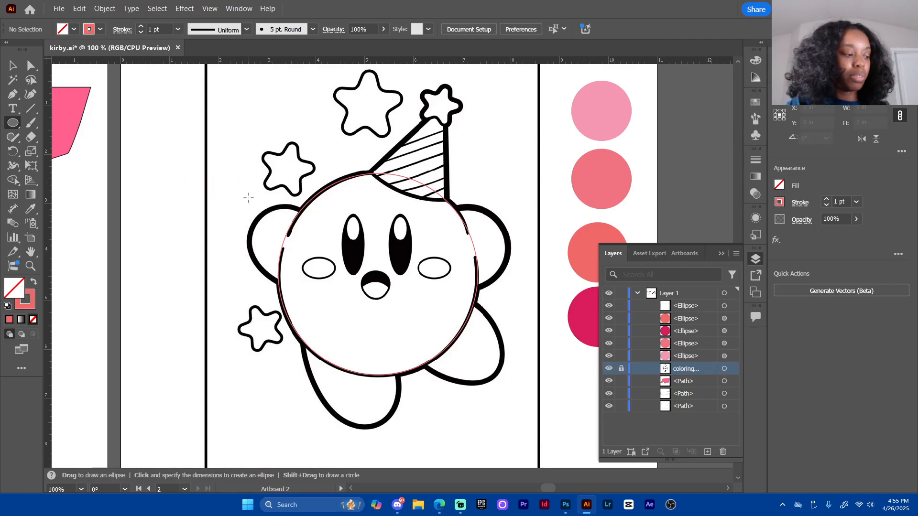
Place a copy of the light pink palette circle on Kirby's left-hand cheek, reshaped to about 0.71 by 0.35 in
{"action": "key", "text": "v"}
{"action": "left_click", "coordinate": [612, 123]}
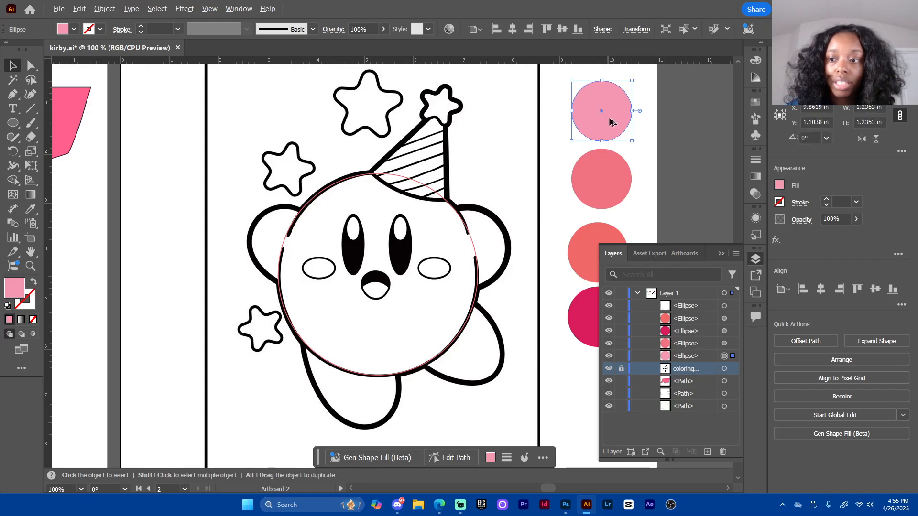
{"action": "left_click_drag", "start_coordinate": [617, 124], "coordinate": [329, 276]}
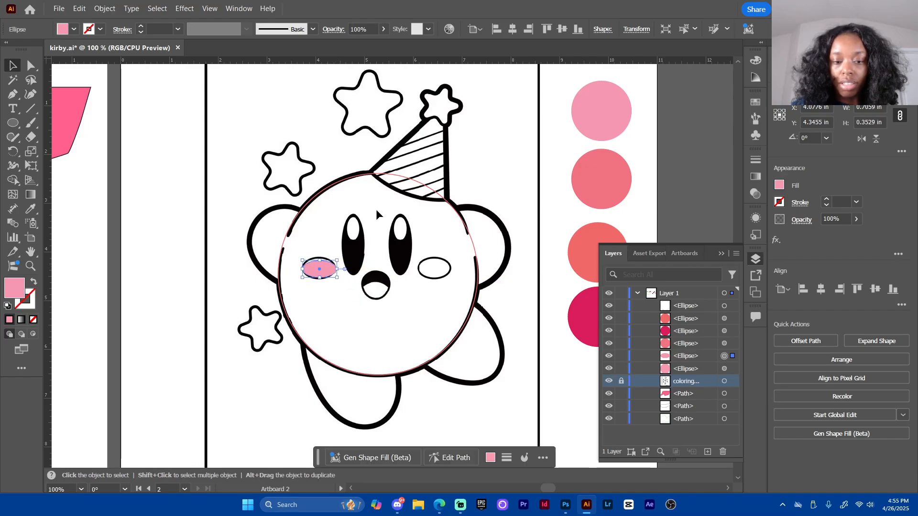
Switch the cheek ellipse to an unfilled pink outline and fit it to the drawn left-hand cheek, about 0.68 by 0.43 in
{"action": "left_click", "coordinate": [34, 284]}
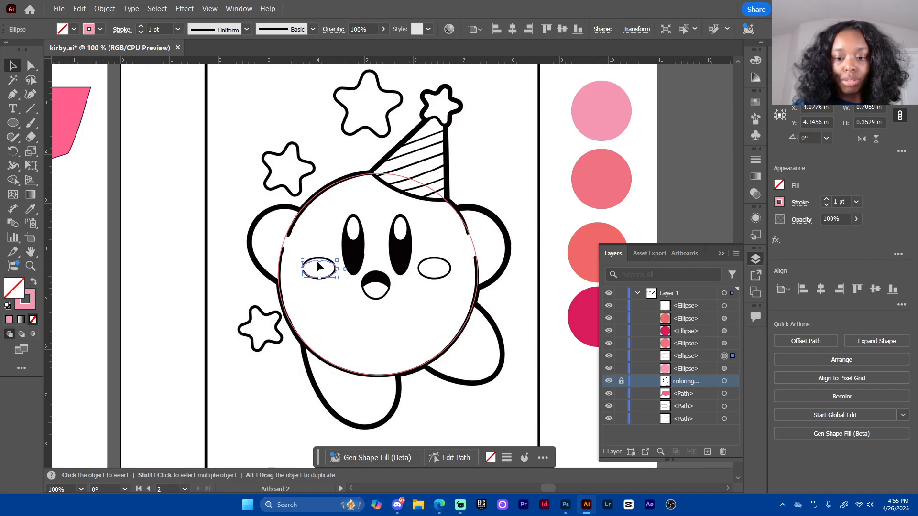
{"action": "left_click_drag", "start_coordinate": [319, 260], "coordinate": [320, 256]}
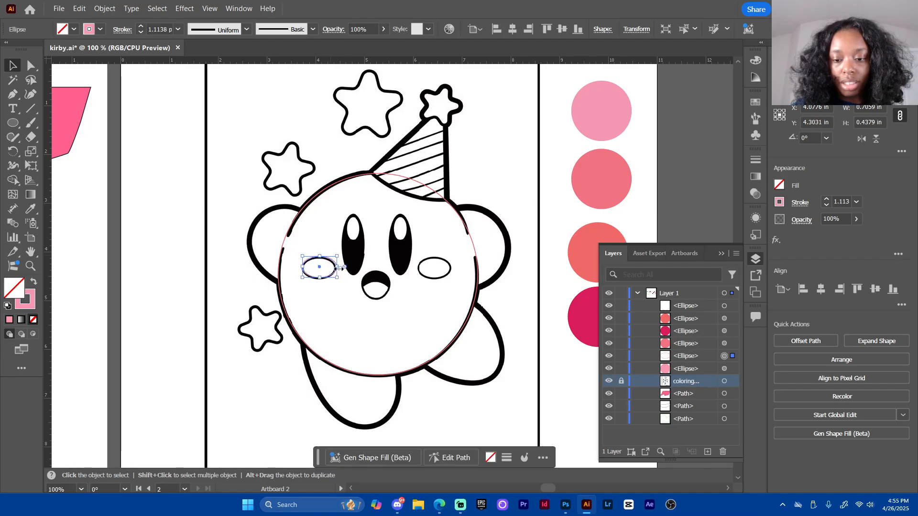
{"action": "key", "text": "ctrl+="}
{"action": "key", "text": "ctrl+="}
{"action": "key", "text": "ctrl+="}
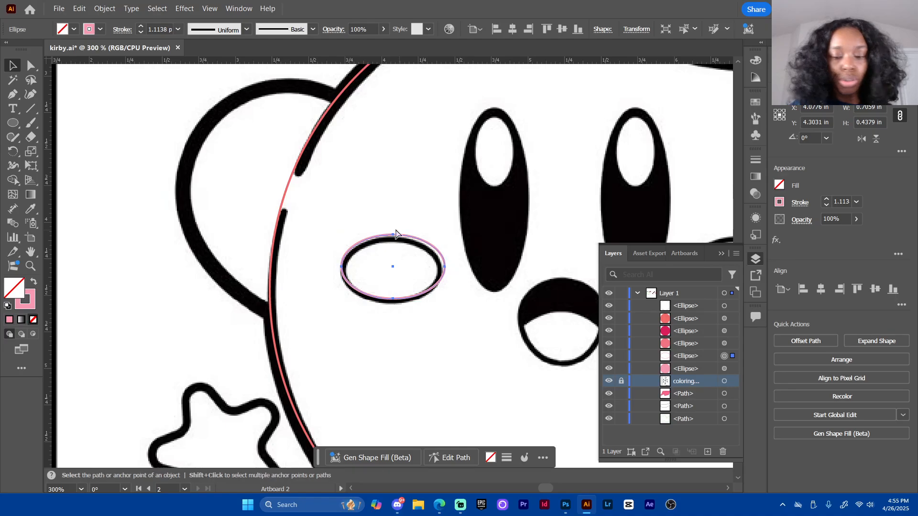
{"action": "key", "text": "ctrl+="}
{"action": "left_click_drag", "start_coordinate": [393, 225], "coordinate": [393, 230]}
{"action": "left_click_drag", "start_coordinate": [461, 269], "coordinate": [457, 270]}
{"action": "left_click_drag", "start_coordinate": [393, 310], "coordinate": [393, 312]}
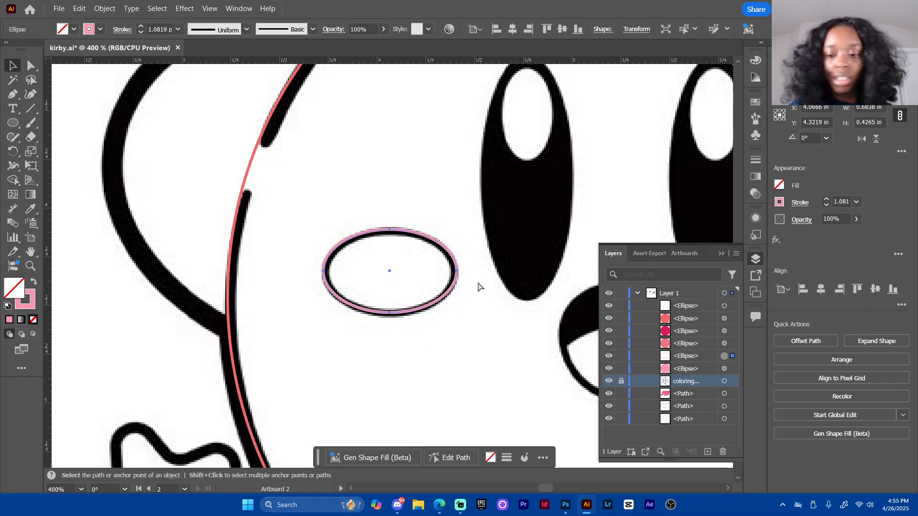
Try duplicating the pink cheek ellipse onto Kirby's right-hand cheek, and delete the copy
{"action": "key", "text": "ctrl+minus"}
{"action": "key", "text": "ctrl+minus"}
{"action": "key", "text": "ctrl+minus"}
{"action": "left_click_drag", "start_coordinate": [458, 313], "coordinate": [316, 305]}
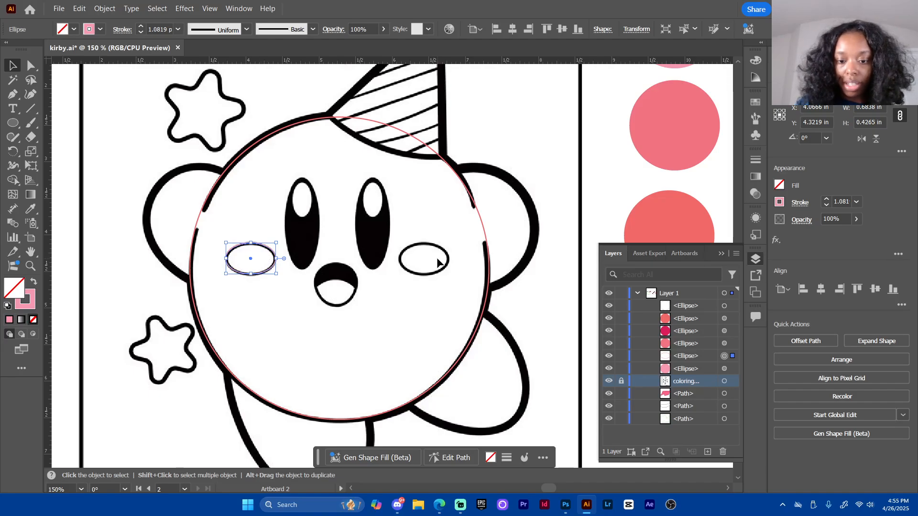
{"action": "left_click_drag", "start_coordinate": [261, 278], "coordinate": [434, 277]}
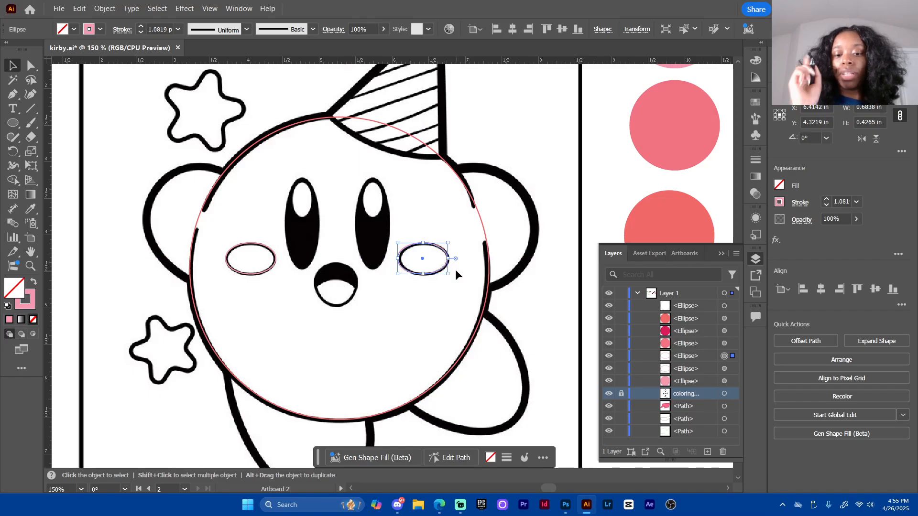
{"action": "key", "text": "Delete"}
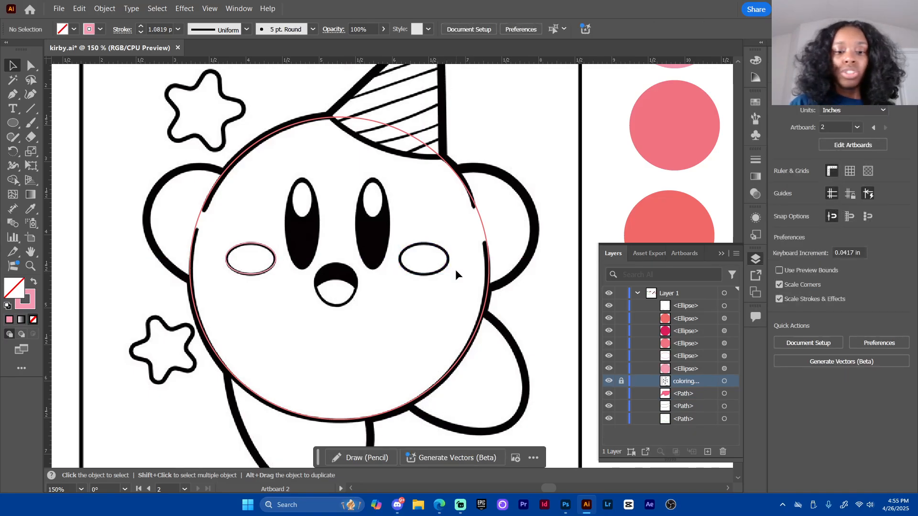
{"action": "left_click", "coordinate": [256, 275]}
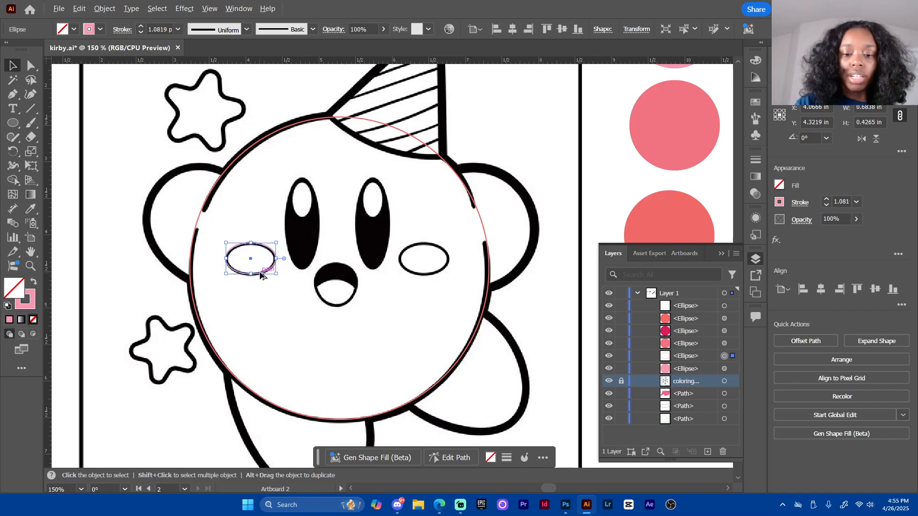
{"action": "left_click_drag", "start_coordinate": [261, 271], "coordinate": [434, 277]}
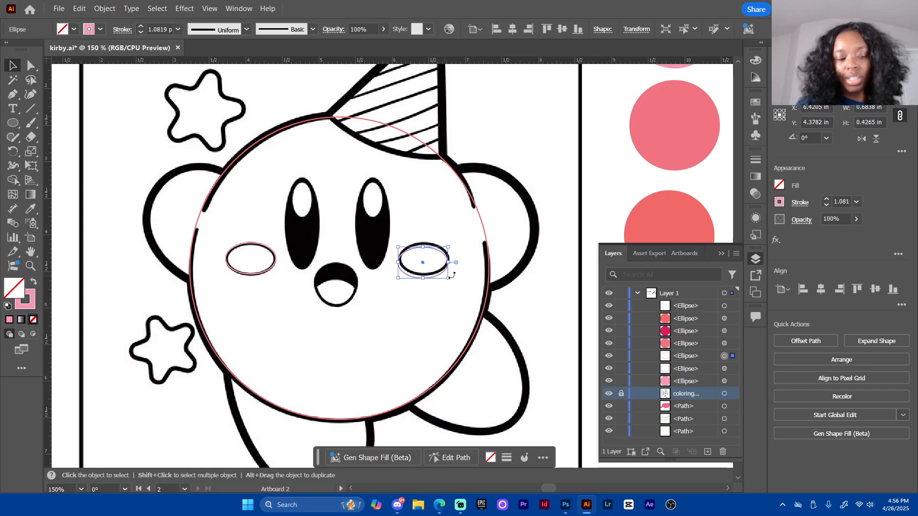
{"action": "key", "text": "Delete"}
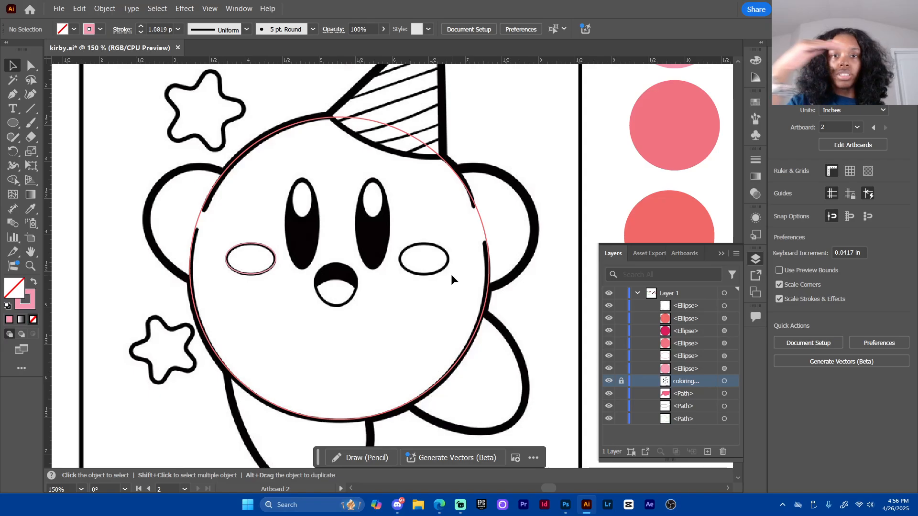
Duplicate the cheek outline onto the right-hand cheek, and fit a second copy, rotated upright, to the right-hand eye at about 0.43 by 1.25 in
{"action": "left_click", "coordinate": [269, 269]}
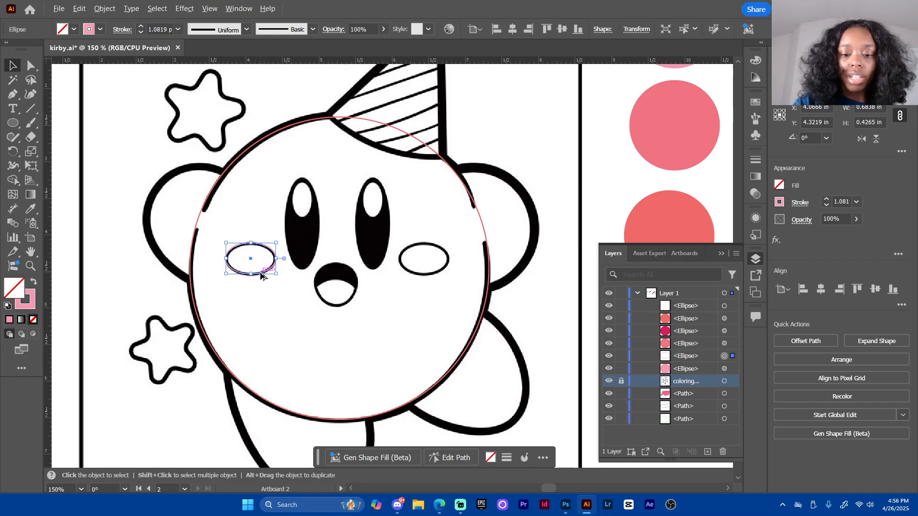
{"action": "left_click_drag", "start_coordinate": [258, 277], "coordinate": [432, 270]}
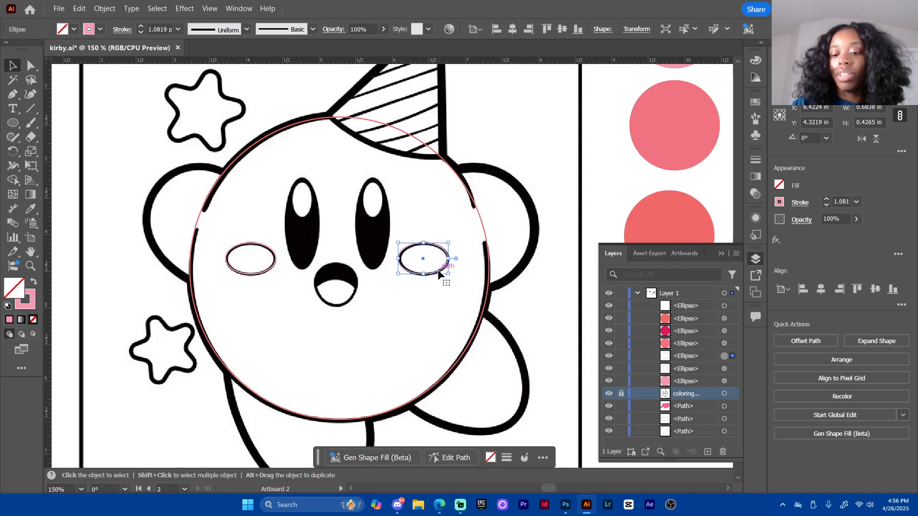
{"action": "left_click_drag", "start_coordinate": [440, 273], "coordinate": [373, 365]}
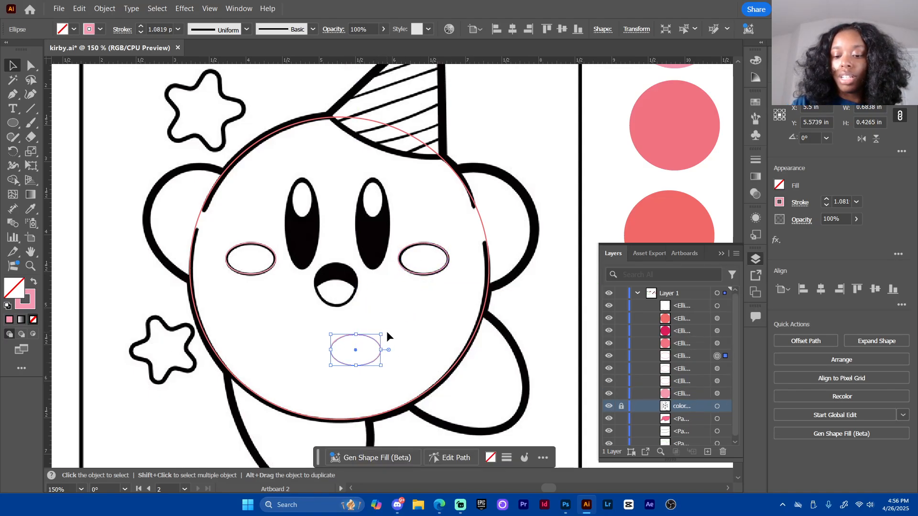
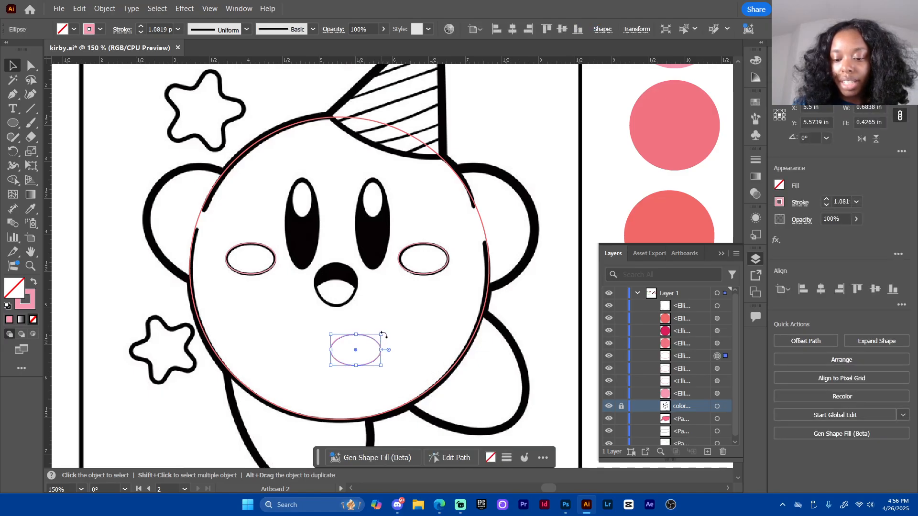
{"action": "left_click_drag", "start_coordinate": [383, 334], "coordinate": [377, 270]}
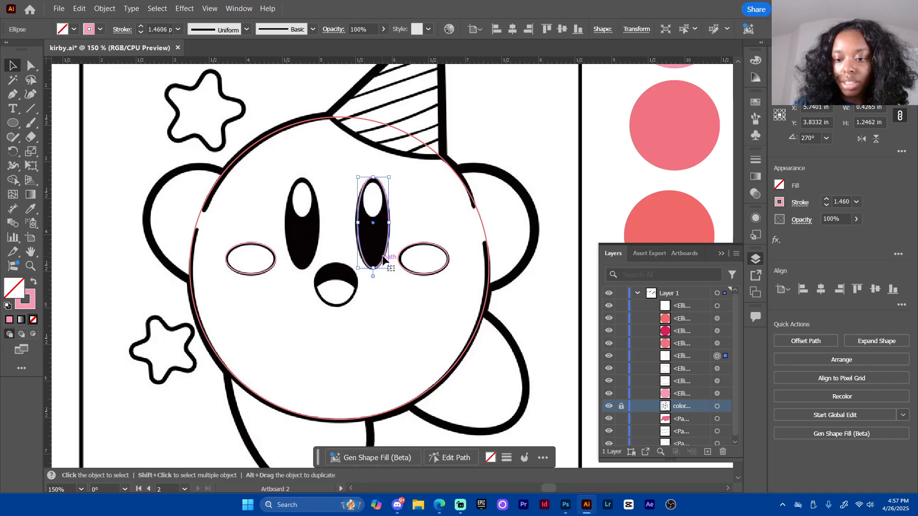
Try widening the right-hand eye outline one side at a time to about 0.48 in, and undo both changes
{"action": "key", "text": "ctrl+="}
{"action": "key", "text": "ctrl+="}
{"action": "key", "text": "ctrl+="}
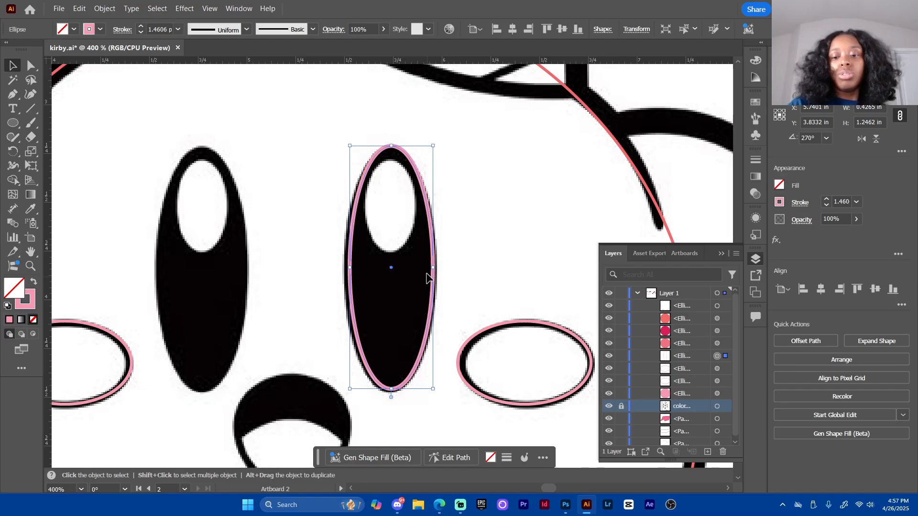
{"action": "left_click_drag", "start_coordinate": [434, 270], "coordinate": [438, 269]}
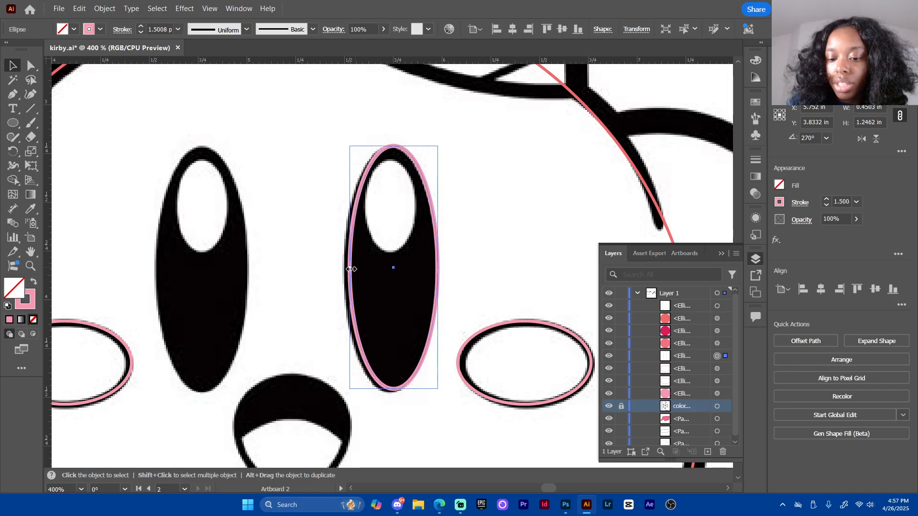
{"action": "left_click_drag", "start_coordinate": [350, 267], "coordinate": [344, 270]}
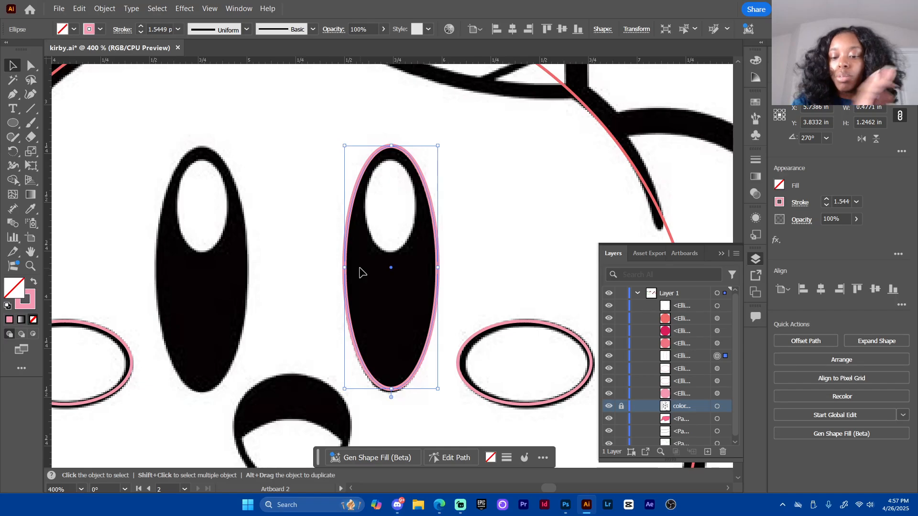
{"action": "key", "text": "ctrl+z"}
{"action": "key", "text": "ctrl+z"}
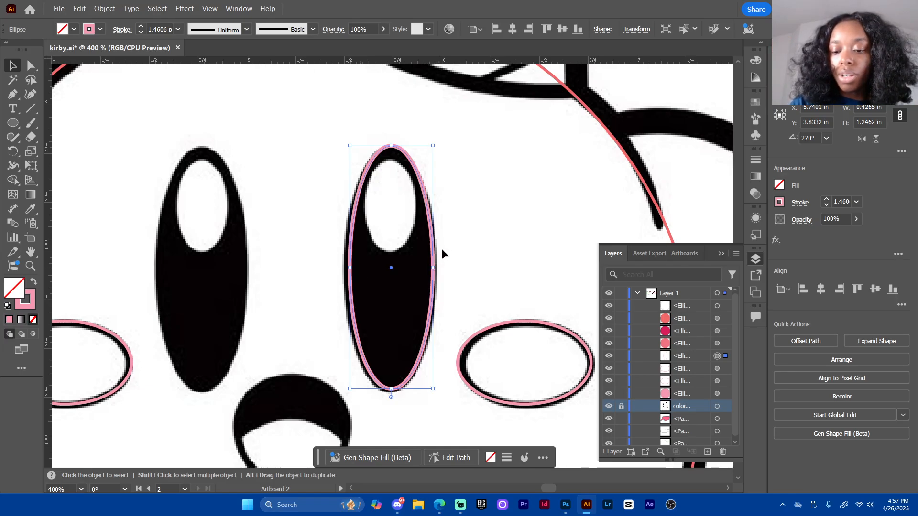
Widen the right-hand eye outline symmetrically about its center to about 0.48 in and lengthen it to about 1.26 in
{"action": "mouse_move", "coordinate": [436, 269]}
{"action": "left_mouse_down"}
{"action": "mouse_move", "coordinate": [459, 267]}
{"action": "mouse_move", "coordinate": [440, 269]}
{"action": "left_mouse_up"}
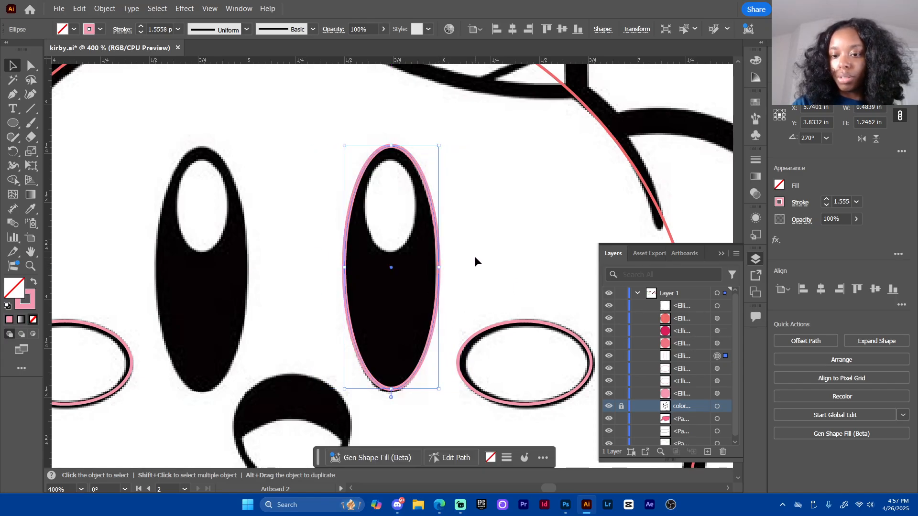
{"action": "left_click", "coordinate": [481, 255]}
{"action": "left_click", "coordinate": [403, 384]}
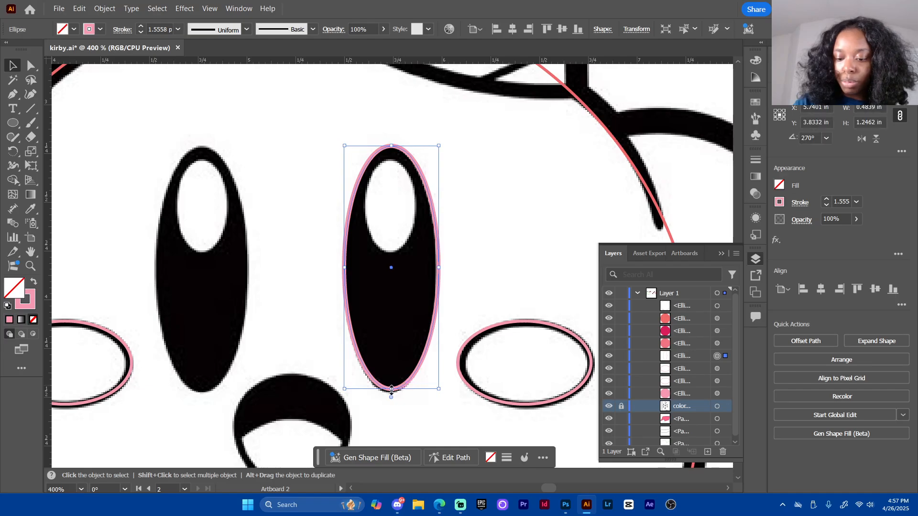
{"action": "left_click_drag", "start_coordinate": [392, 391], "coordinate": [392, 391]}
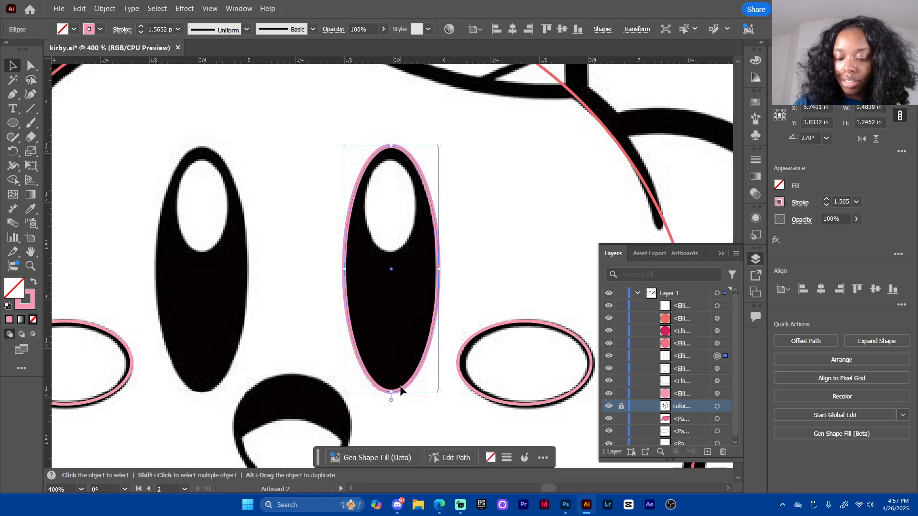
{"action": "left_click", "coordinate": [455, 318]}
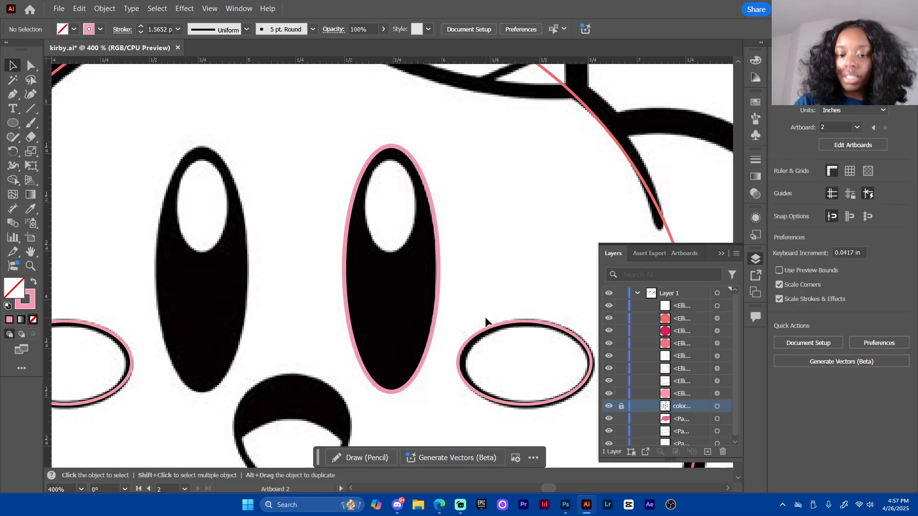
Duplicate the right-hand eye outline onto Kirby's left-hand eye
{"action": "left_click", "coordinate": [440, 274]}
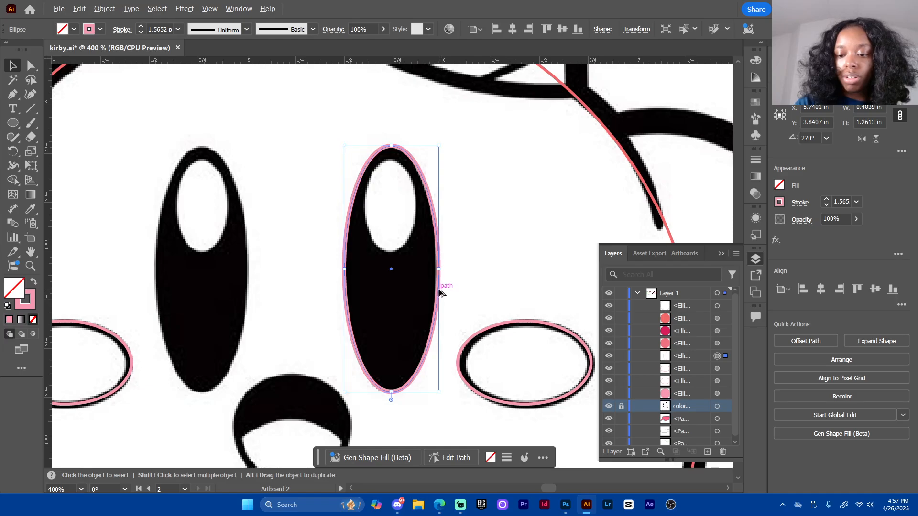
{"action": "left_click_drag", "start_coordinate": [438, 290], "coordinate": [251, 289]}
{"action": "left_click", "coordinate": [285, 312]}
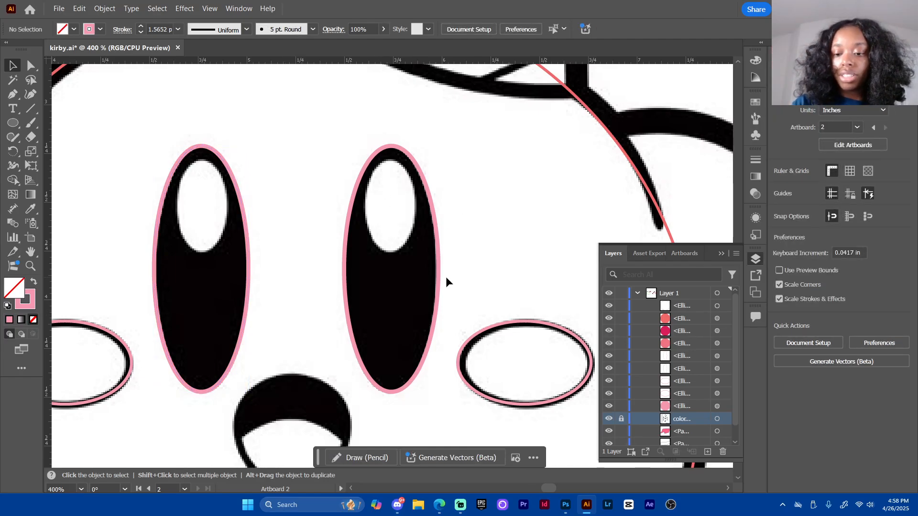
Copy the right-hand eye outline and shrink the copy to fit that eye's white highlight, about 0.25 by 0.47 in
{"action": "left_click", "coordinate": [438, 303]}
{"action": "left_click_drag", "start_coordinate": [437, 303], "coordinate": [551, 212], "text": "alt"}
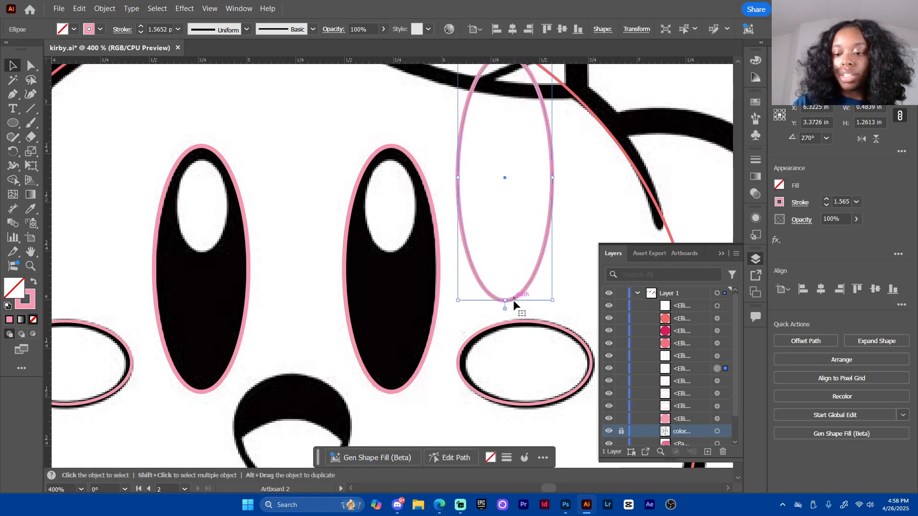
{"action": "left_click_drag", "start_coordinate": [506, 302], "coordinate": [510, 111], "text": "shift"}
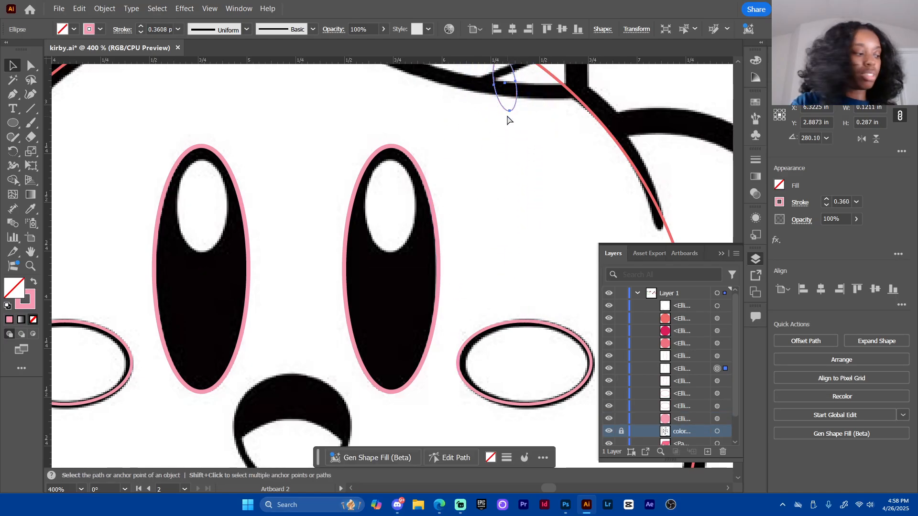
{"action": "left_click_drag", "start_coordinate": [509, 109], "coordinate": [504, 264]}
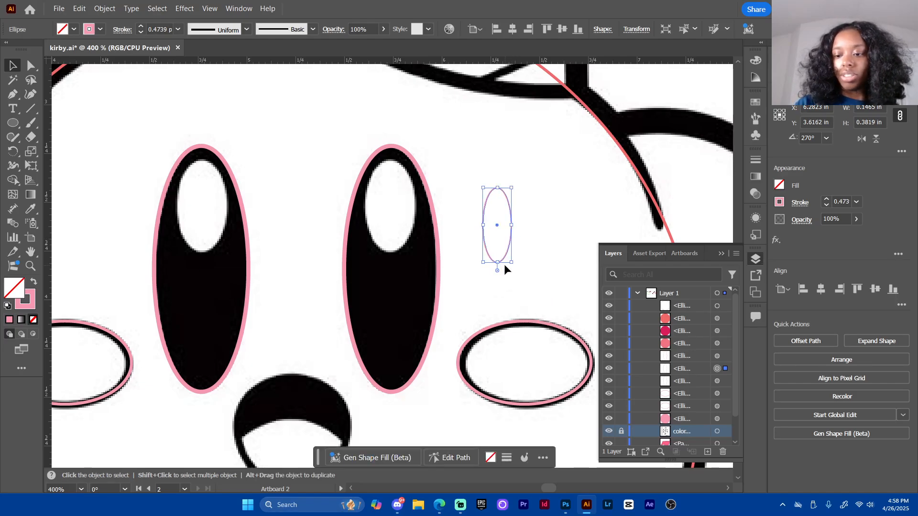
{"action": "mouse_move", "coordinate": [506, 259]}
{"action": "left_mouse_down"}
{"action": "mouse_move", "coordinate": [396, 227]}
{"action": "mouse_move", "coordinate": [404, 219]}
{"action": "mouse_move", "coordinate": [389, 252]}
{"action": "left_mouse_up"}
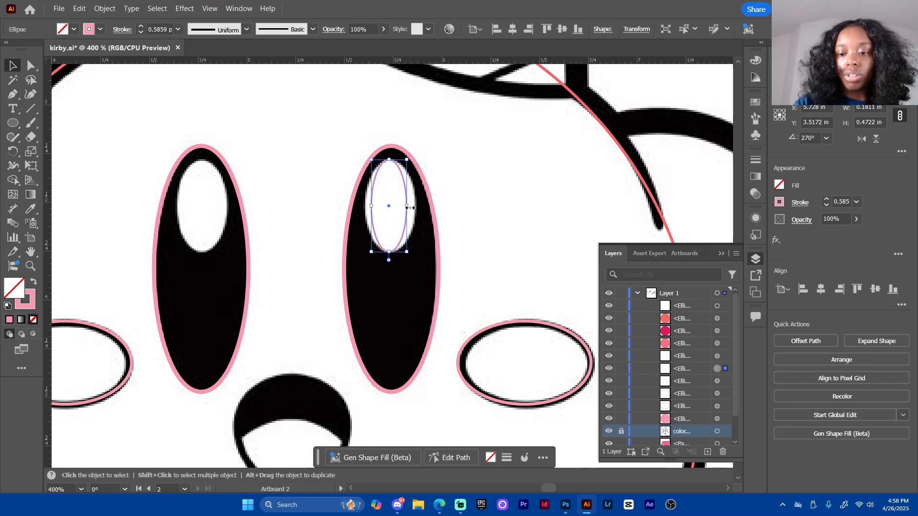
{"action": "left_click_drag", "start_coordinate": [407, 206], "coordinate": [365, 207]}
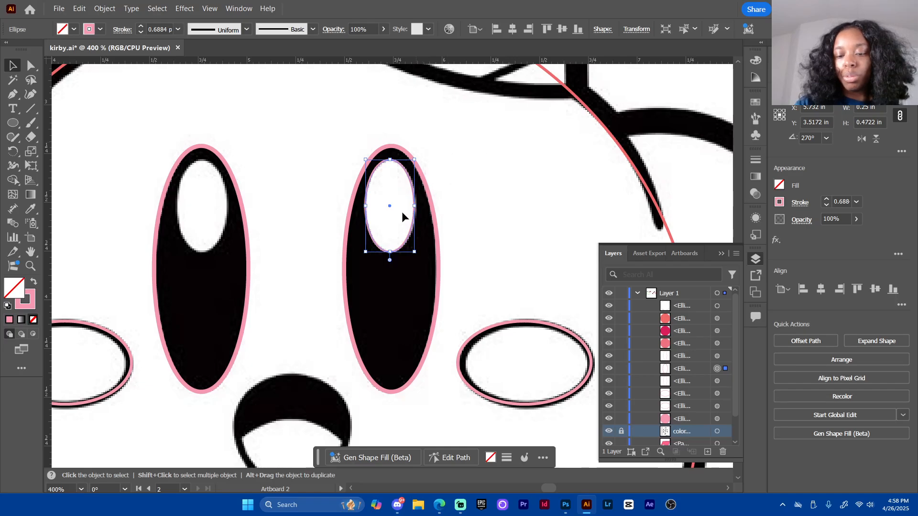
Delete the pink outline around the left-hand eye
{"action": "left_click", "coordinate": [195, 272]}
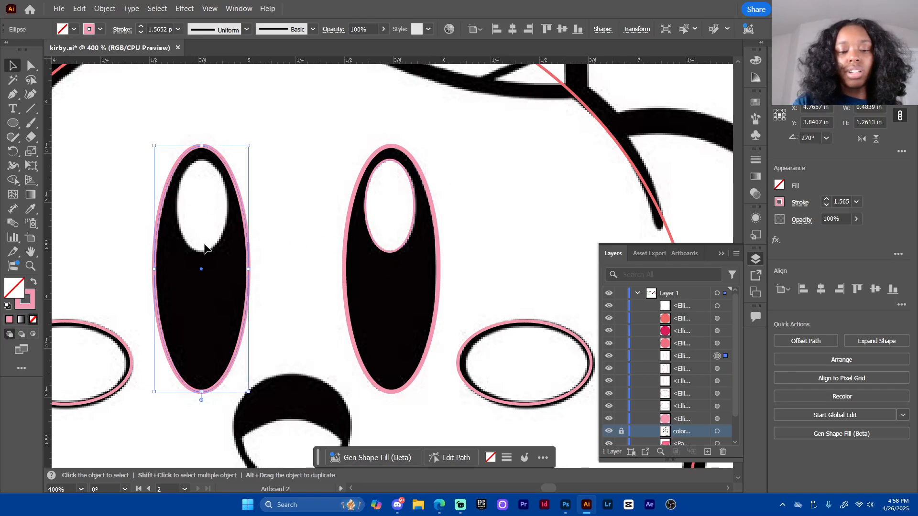
{"action": "key", "text": "Delete"}
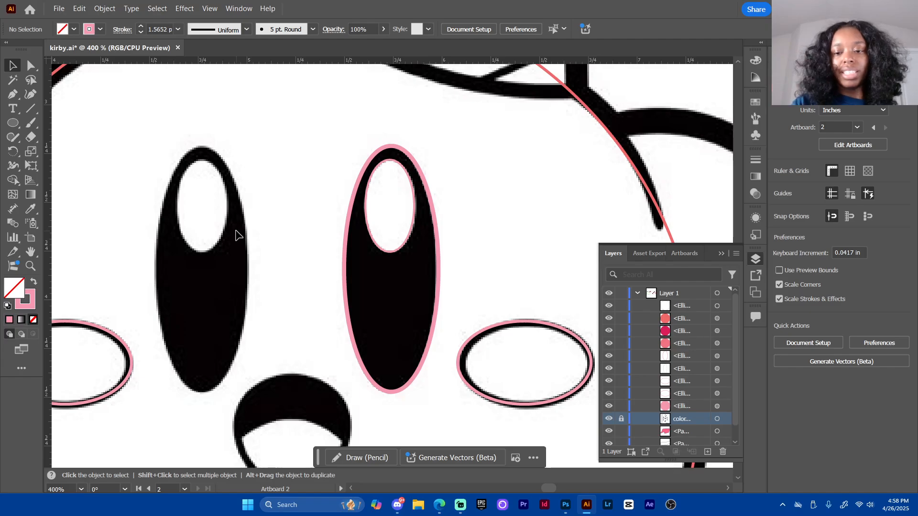
Select the right-hand eye's outline and highlight ellipses together and place a copy of both on the left-hand eye
{"action": "left_click", "coordinate": [351, 263]}
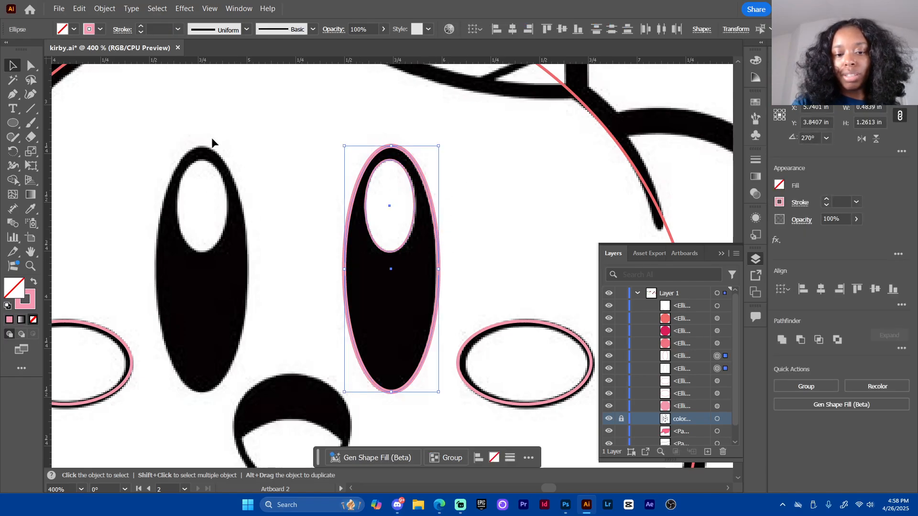
{"action": "left_click", "coordinate": [470, 155]}
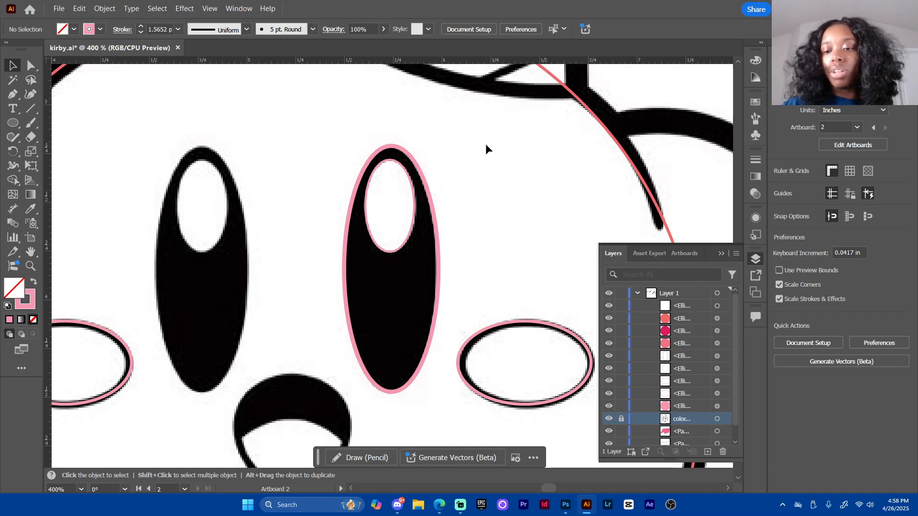
{"action": "left_click_drag", "start_coordinate": [486, 145], "coordinate": [388, 220]}
{"action": "left_click", "coordinate": [466, 130]}
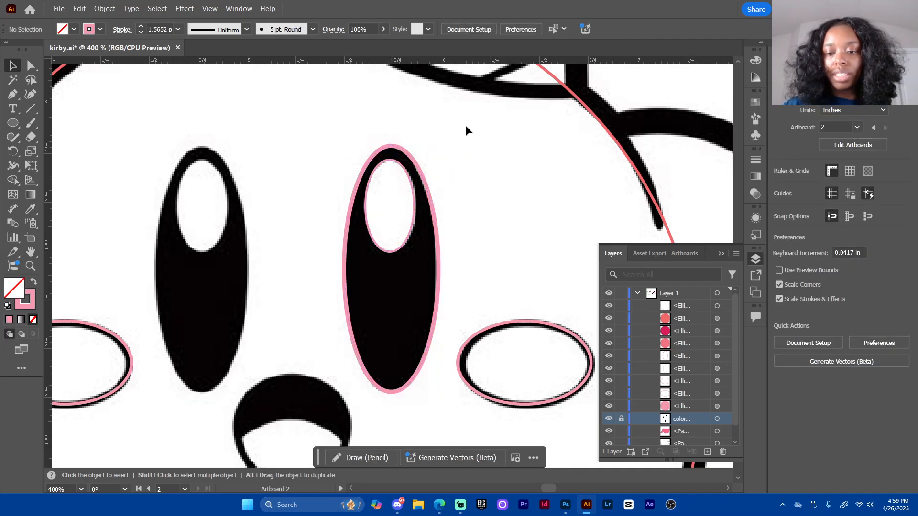
{"action": "left_click_drag", "start_coordinate": [423, 268], "coordinate": [451, 406]}
{"action": "left_click", "coordinate": [439, 178]}
{"action": "left_click_drag", "start_coordinate": [469, 138], "coordinate": [412, 191]}
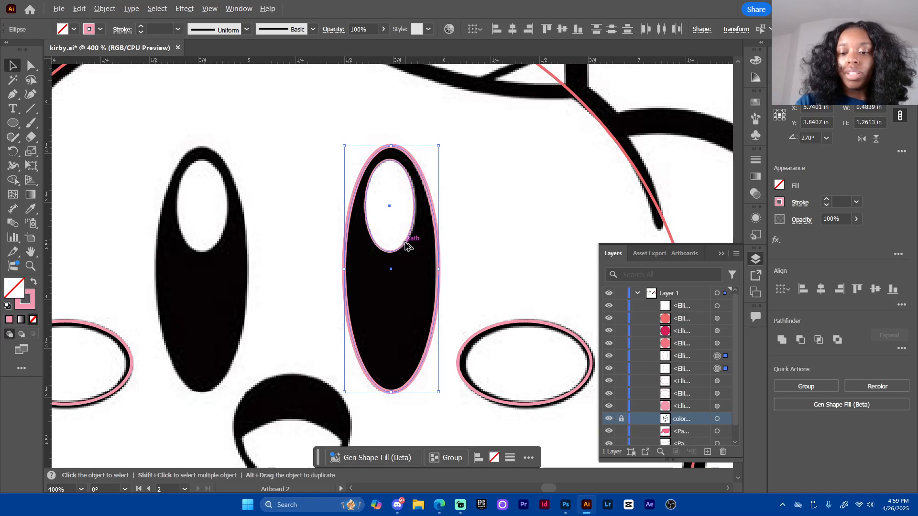
{"action": "left_click_drag", "start_coordinate": [406, 244], "coordinate": [220, 247]}
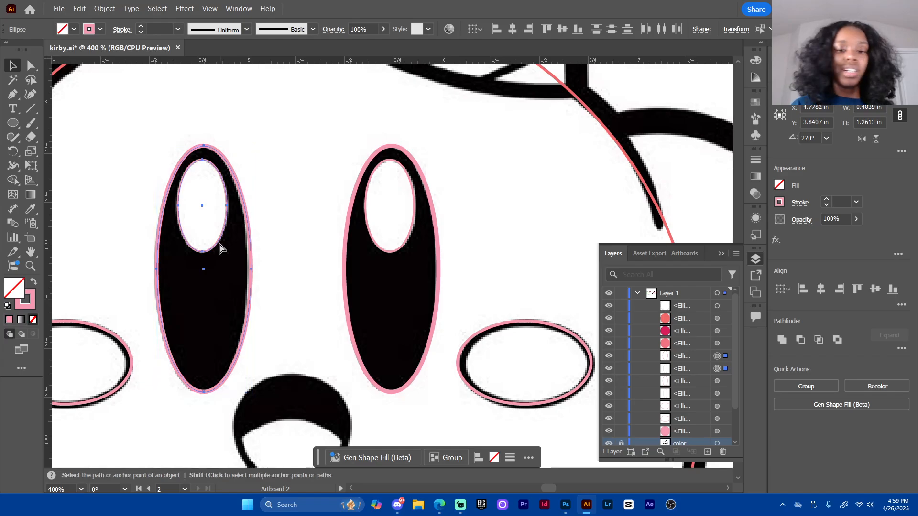
Fine-tune the position of the copied ellipses over the drawn left-hand eye and save the file
{"action": "key", "text": "Left"}
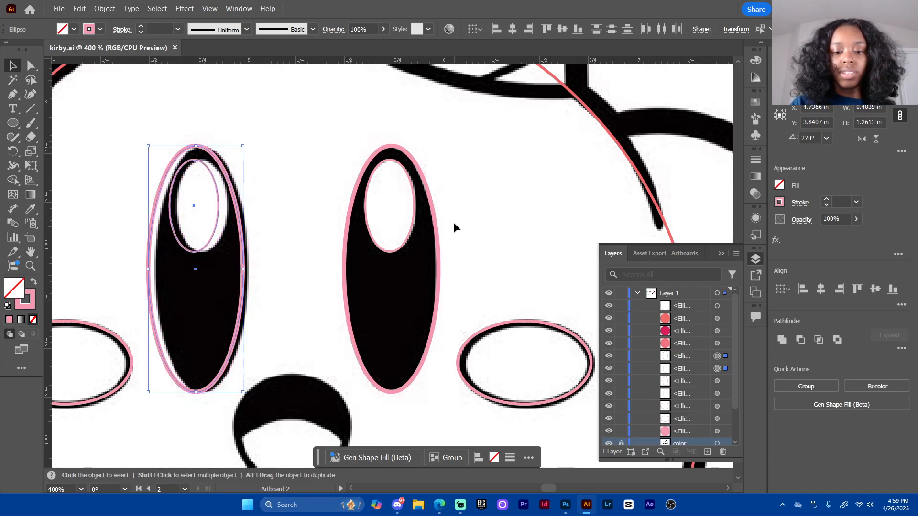
{"action": "key", "text": "Right"}
{"action": "left_click_drag", "start_coordinate": [227, 374], "coordinate": [224, 380]}
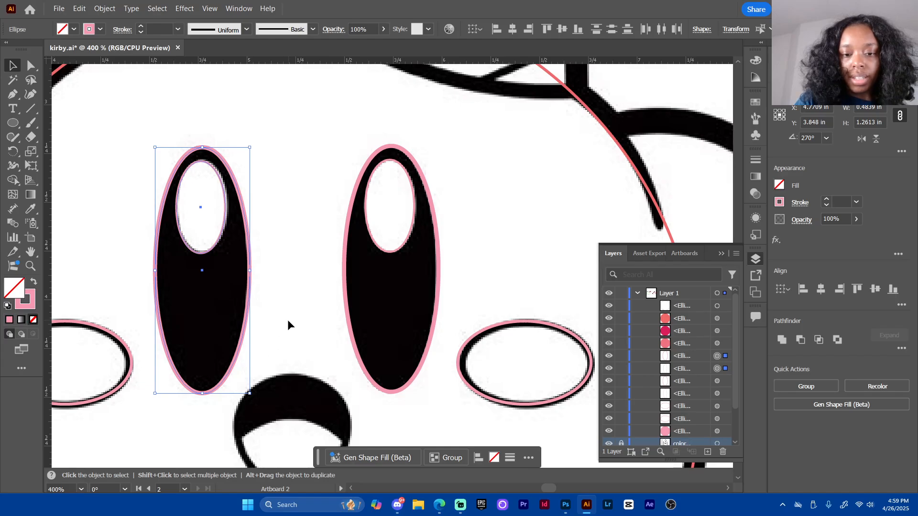
{"action": "key", "text": "ctrl+s"}
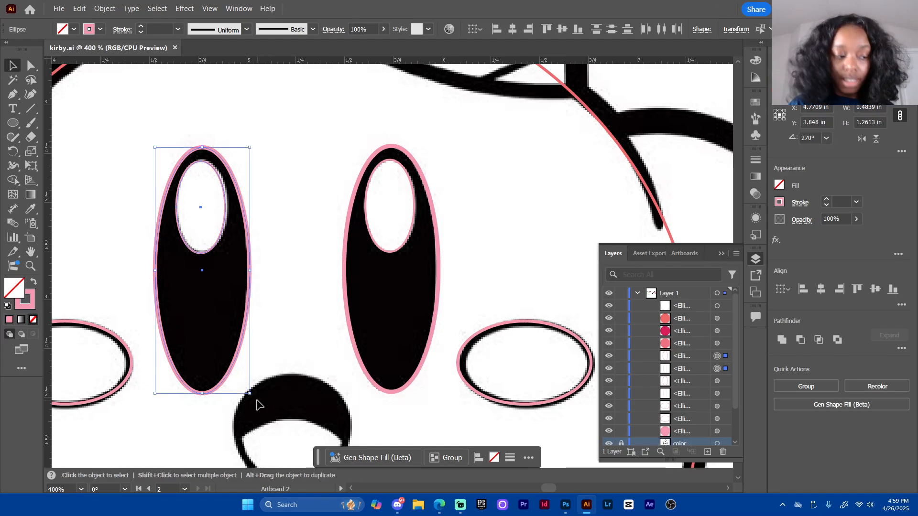
{"action": "key", "text": "ctrl"}
{"action": "key", "text": "ctrl"}
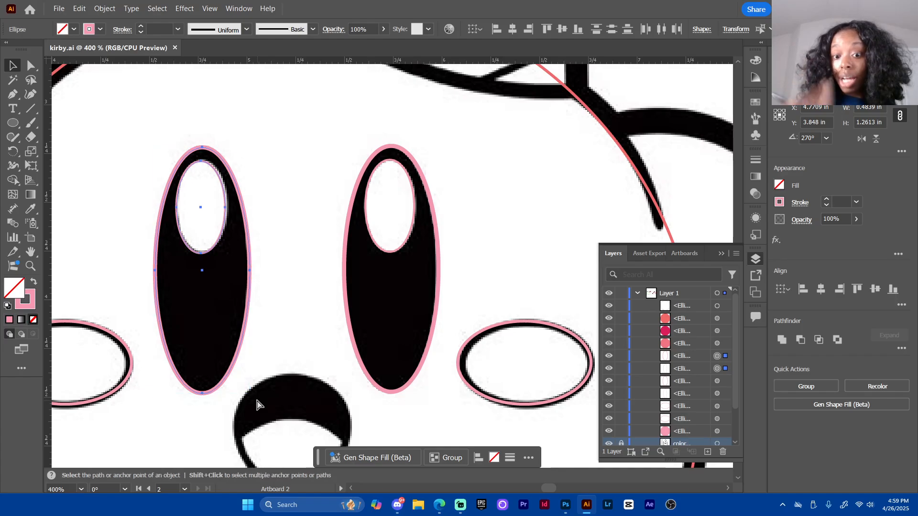
{"action": "key", "text": "ctrl+minus"}
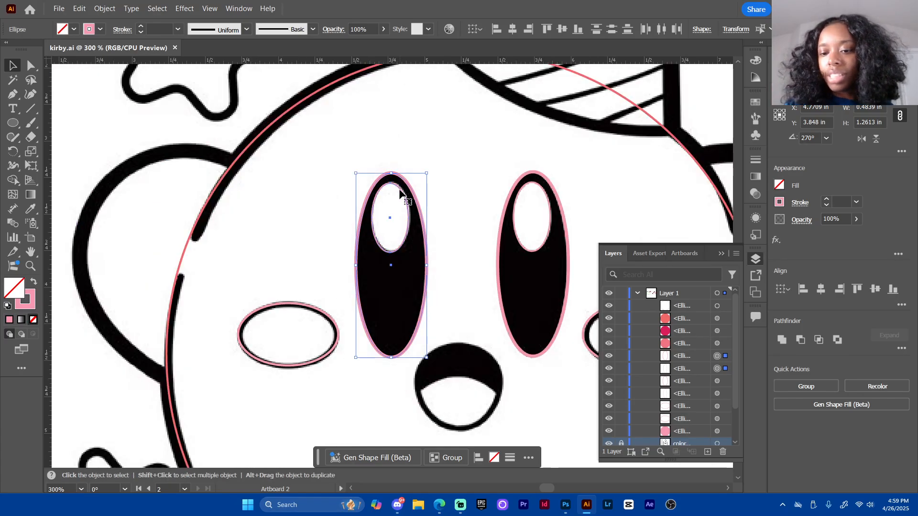
Copy the left-hand cheek outline onto the mouth, reshape the copy to the mouth's round outer edge, and save the file
{"action": "left_click", "coordinate": [462, 316]}
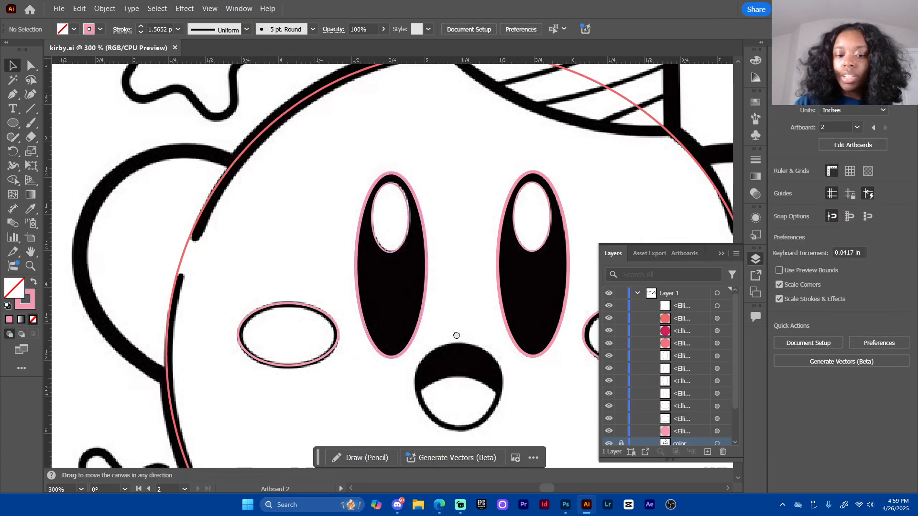
{"action": "left_click_drag", "start_coordinate": [458, 337], "coordinate": [300, 235]}
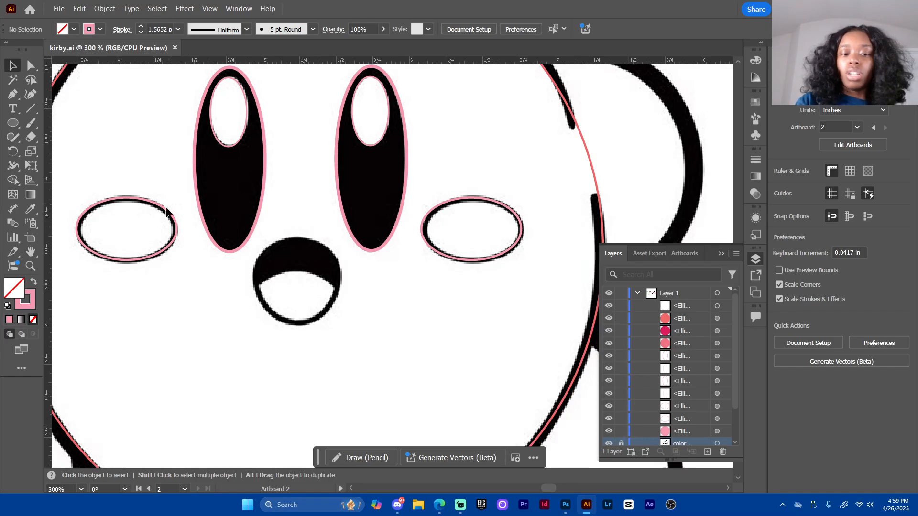
{"action": "left_click", "coordinate": [173, 241]}
{"action": "left_click_drag", "start_coordinate": [172, 241], "coordinate": [337, 270]}
{"action": "left_click_drag", "start_coordinate": [296, 300], "coordinate": [296, 325]}
{"action": "left_click_drag", "start_coordinate": [337, 281], "coordinate": [340, 281]}
{"action": "left_click_drag", "start_coordinate": [297, 237], "coordinate": [297, 235]}
{"action": "left_click", "coordinate": [364, 284]}
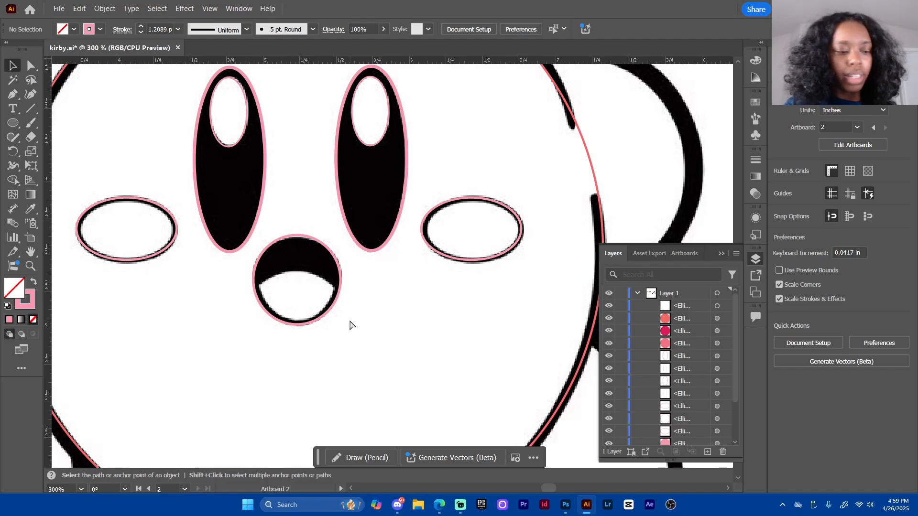
{"action": "key", "text": "ctrl+minus"}
{"action": "key", "text": "ctrl+minus"}
{"action": "key", "text": "ctrl+minus"}
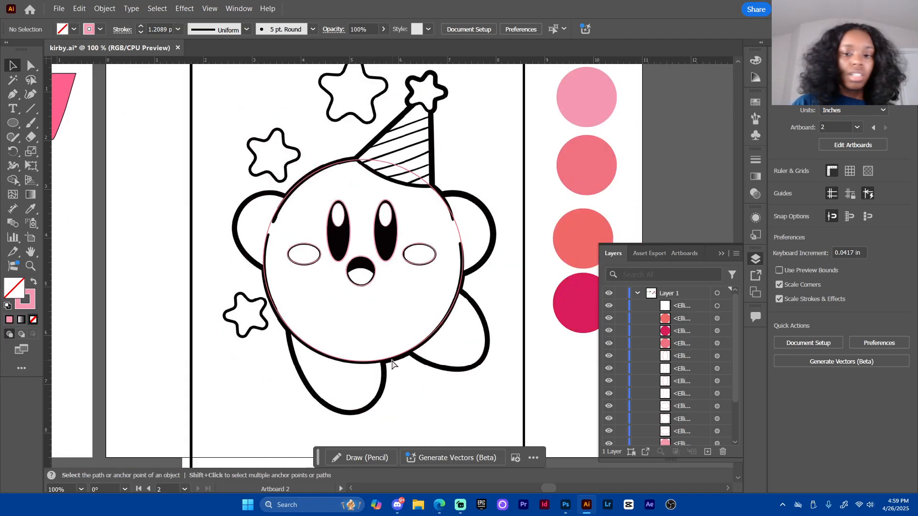
{"action": "key", "text": "ctrl+s"}
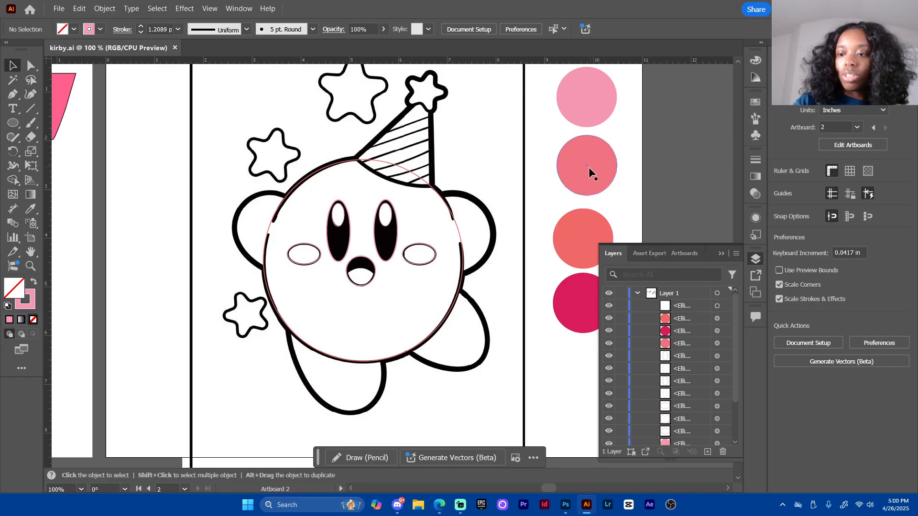
Copy the crimson swatch circle onto the left-hand foot as an ellipse about 1.95 by 2.81 in, rotated about 12°
{"action": "left_click", "coordinate": [575, 310]}
{"action": "left_click_drag", "start_coordinate": [575, 310], "coordinate": [243, 398]}
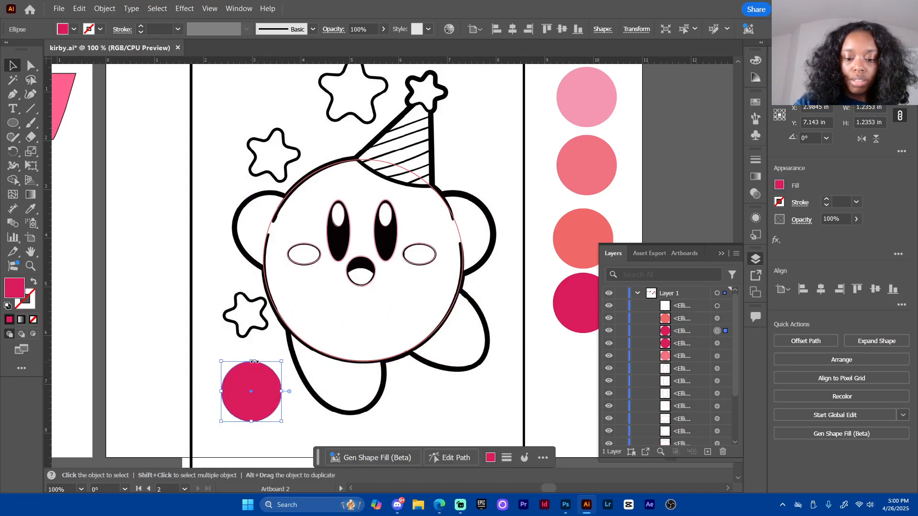
{"action": "left_click_drag", "start_coordinate": [253, 362], "coordinate": [257, 271]}
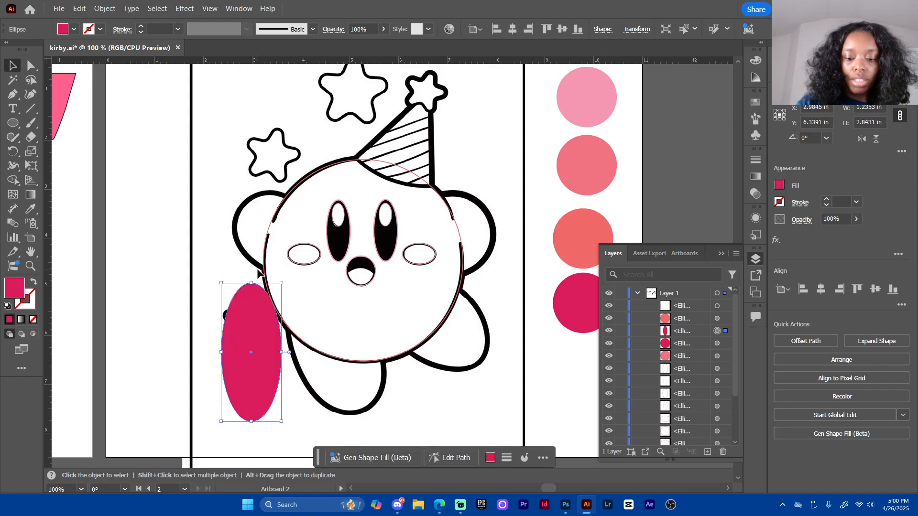
{"action": "left_click_drag", "start_coordinate": [256, 397], "coordinate": [356, 388]}
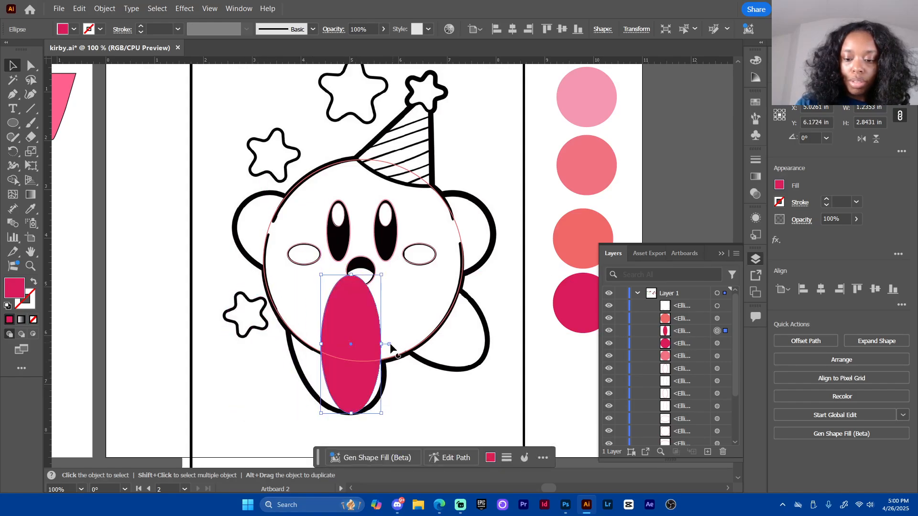
{"action": "left_click_drag", "start_coordinate": [390, 348], "coordinate": [292, 350]}
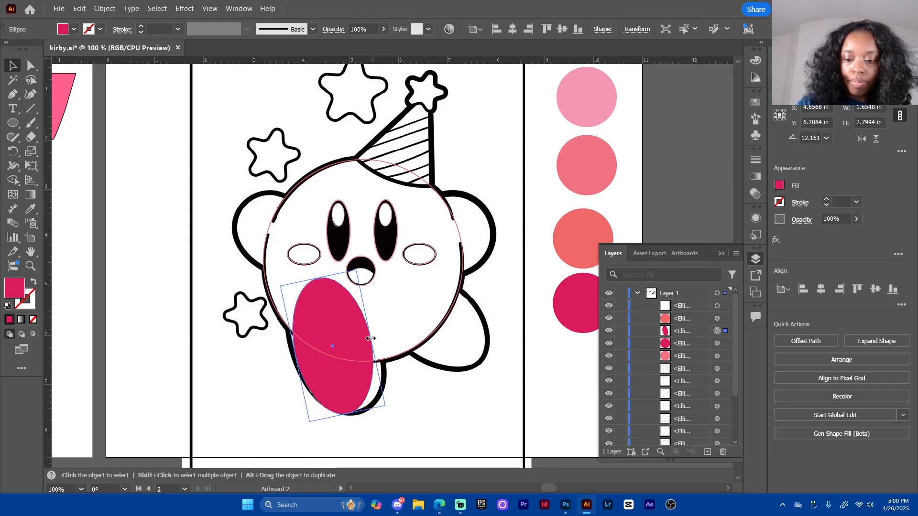
{"action": "left_click_drag", "start_coordinate": [370, 339], "coordinate": [386, 334]}
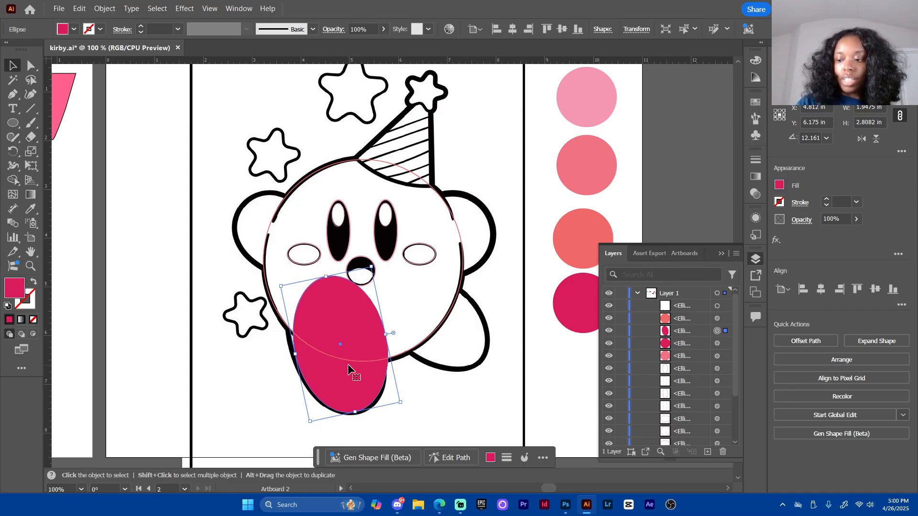
Lengthen the crimson ellipse upward to about 3.07 in and refine its side edge to fit the left-hand foot
{"action": "left_click_drag", "start_coordinate": [683, 243], "coordinate": [702, 100]}
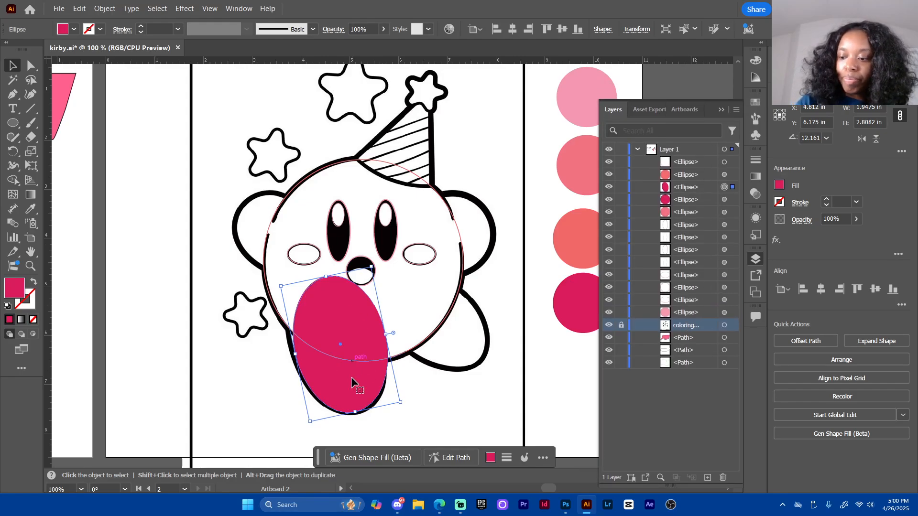
{"action": "left_click_drag", "start_coordinate": [337, 282], "coordinate": [335, 267]}
{"action": "left_click", "coordinate": [419, 400]}
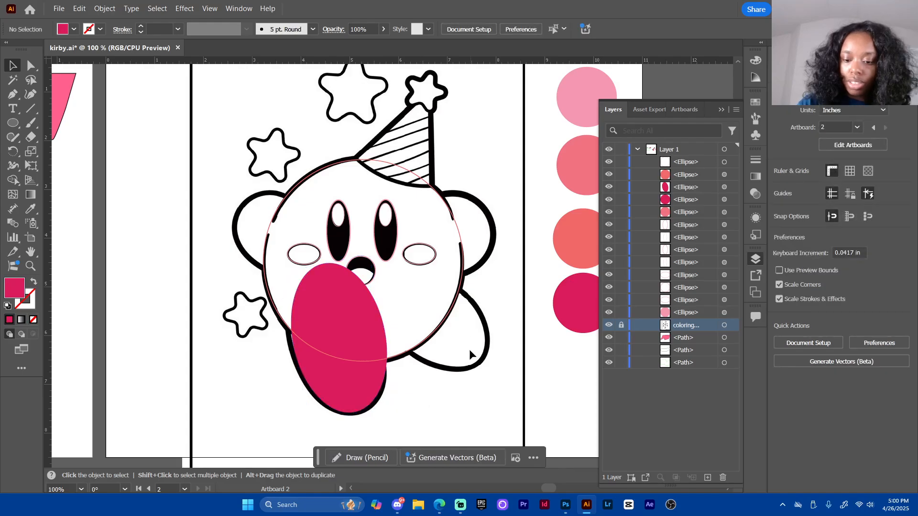
{"action": "left_click", "coordinate": [355, 360]}
{"action": "left_click", "coordinate": [380, 378]}
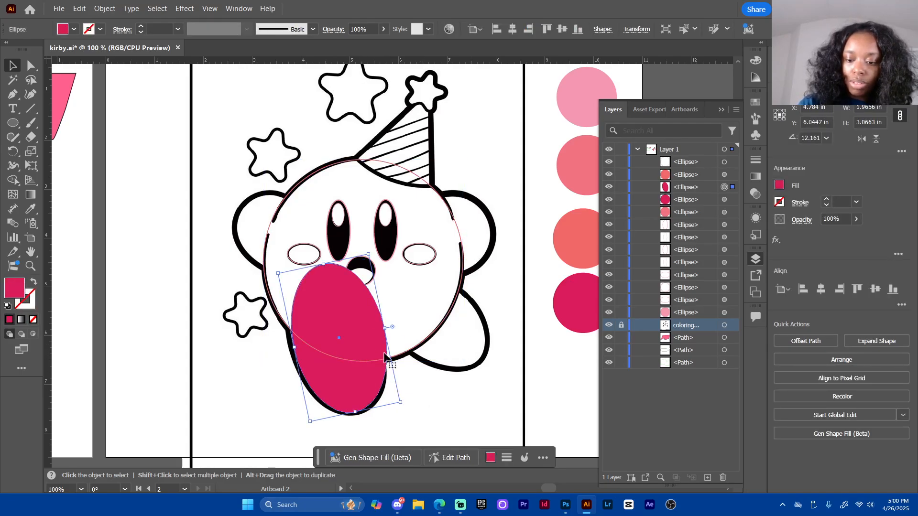
{"action": "left_click_drag", "start_coordinate": [387, 328], "coordinate": [392, 339]}
{"action": "left_click", "coordinate": [439, 368]}
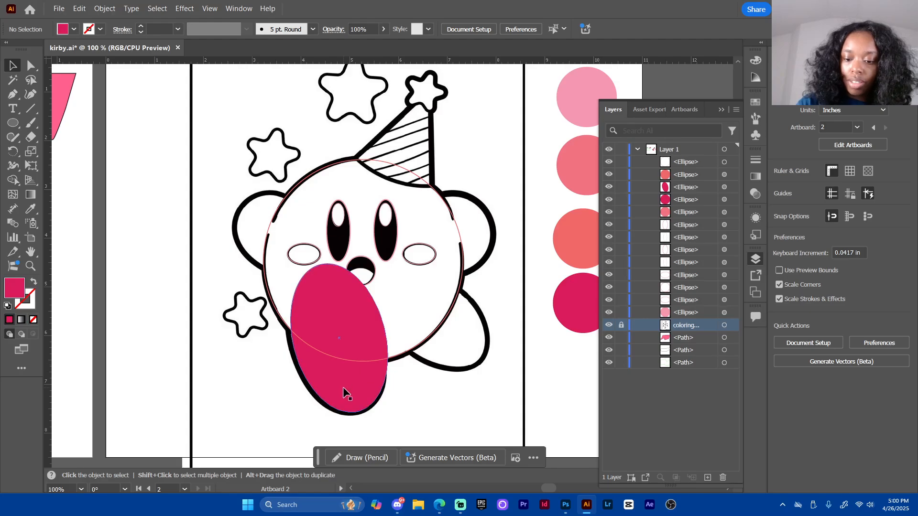
Place a copy of the crimson ellipse on the right-hand foot, rotated to 30° and about 2.26 by 2.86 in, and swap its fill and stroke
{"action": "left_click", "coordinate": [384, 377]}
{"action": "left_click_drag", "start_coordinate": [352, 396], "coordinate": [456, 352]}
{"action": "left_click_drag", "start_coordinate": [512, 364], "coordinate": [519, 334]}
{"action": "left_click_drag", "start_coordinate": [452, 284], "coordinate": [440, 292]}
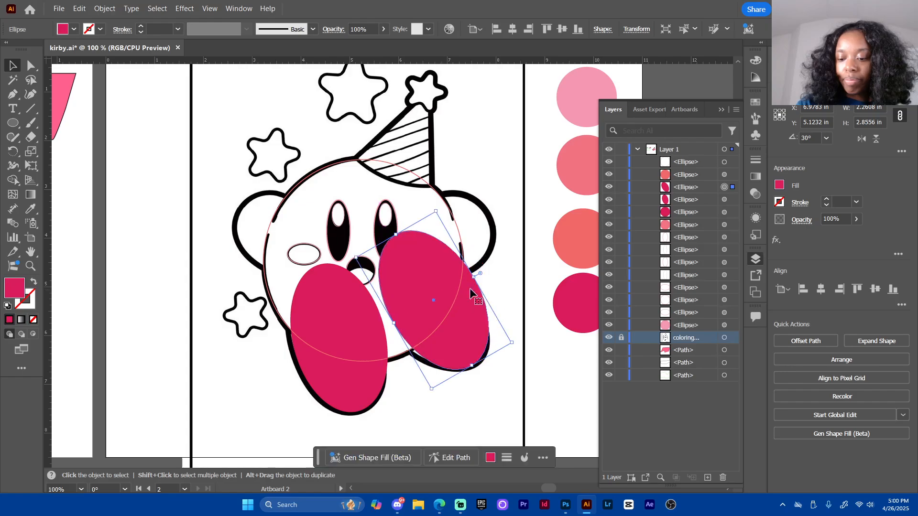
{"action": "left_click", "coordinate": [34, 282]}
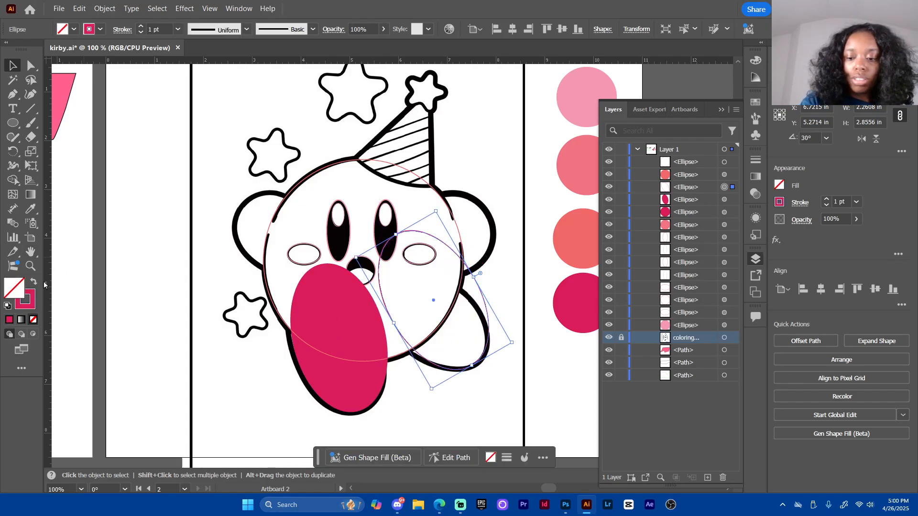
{"action": "left_click", "coordinate": [501, 395]}
Rotate the right-hand foot's outline to about 37.9°, resize it to about 2.38 by 2.73 in, and position it over the drawn foot
{"action": "left_click", "coordinate": [485, 310]}
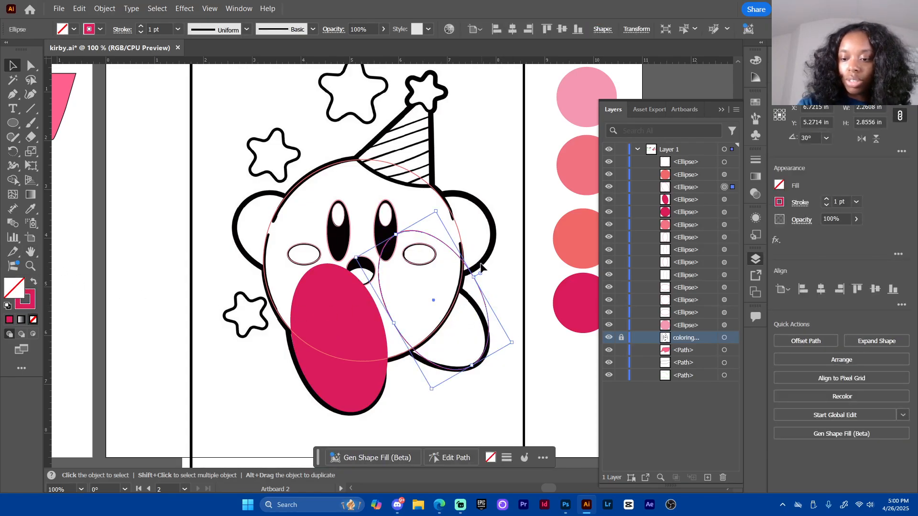
{"action": "left_click_drag", "start_coordinate": [523, 349], "coordinate": [524, 335]}
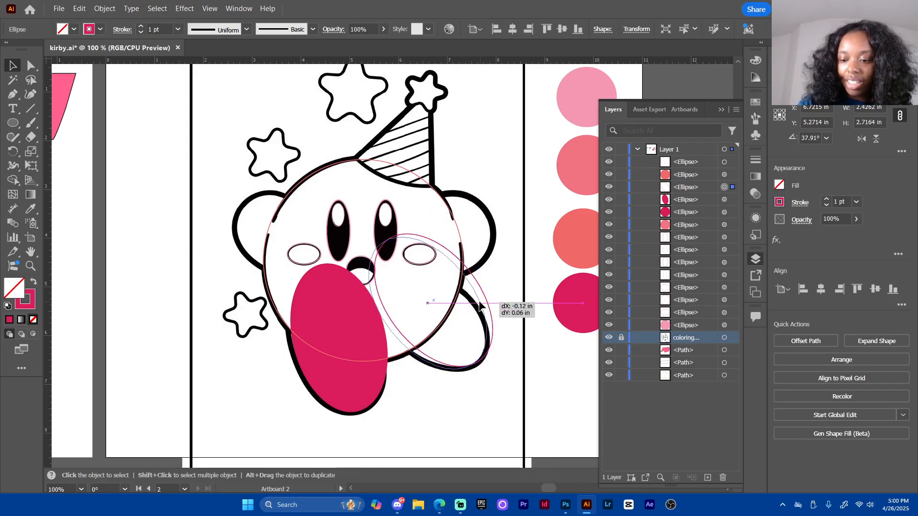
{"action": "left_click_drag", "start_coordinate": [487, 302], "coordinate": [479, 304]}
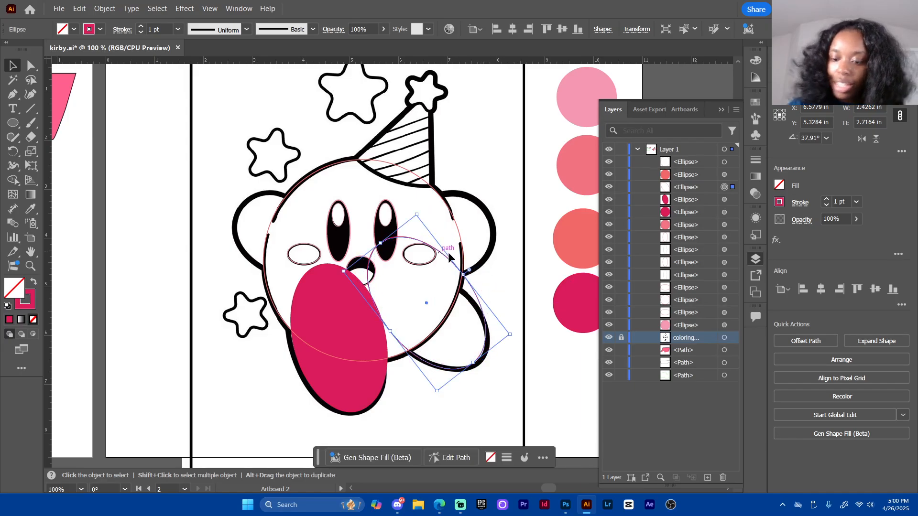
{"action": "left_click_drag", "start_coordinate": [467, 272], "coordinate": [459, 281]}
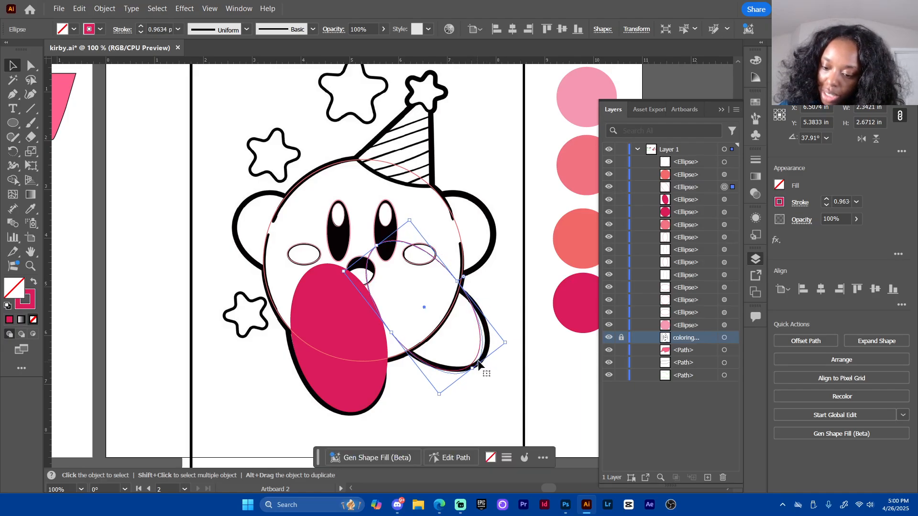
{"action": "left_click_drag", "start_coordinate": [496, 383], "coordinate": [454, 342]}
{"action": "key", "text": "ctrl+equal"}
{"action": "key", "text": "ctrl+equal"}
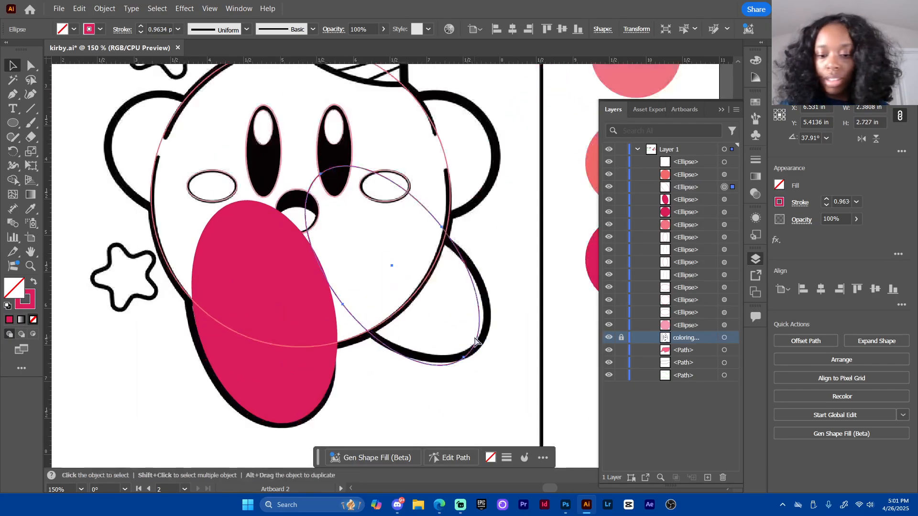
{"action": "left_click_drag", "start_coordinate": [532, 381], "coordinate": [463, 314]}
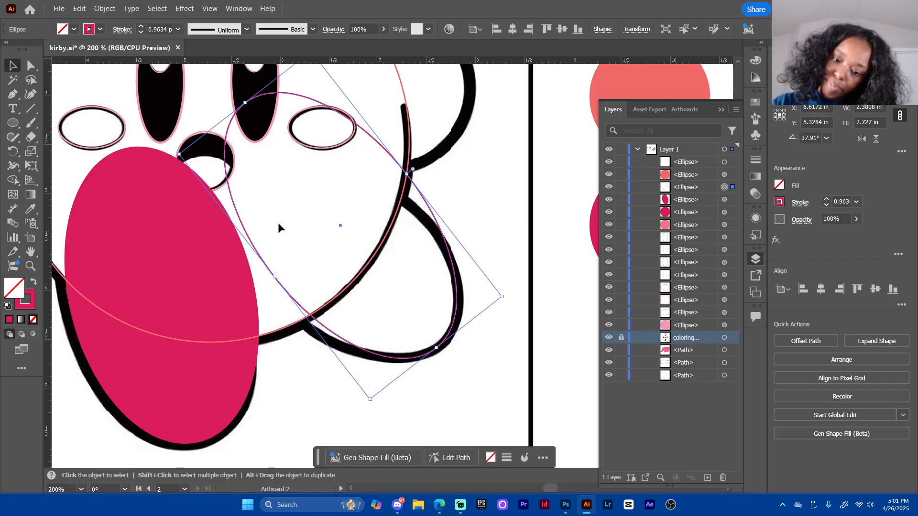
Refine the right-hand foot's outline to about 2.49 by 2.70 in at a rotation of about 40.5°
{"action": "left_click_drag", "start_coordinate": [273, 279], "coordinate": [270, 282]}
{"action": "key", "text": "ctrl+z"}
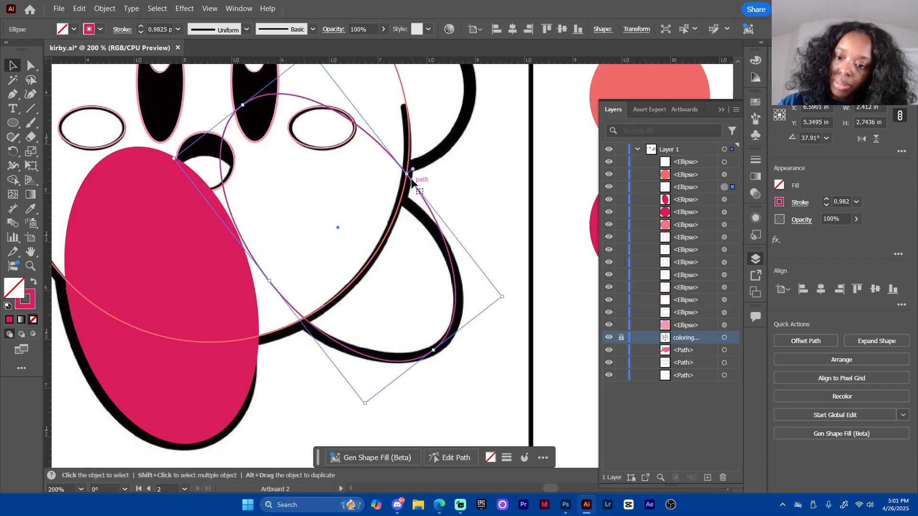
{"action": "left_click_drag", "start_coordinate": [410, 173], "coordinate": [410, 168]}
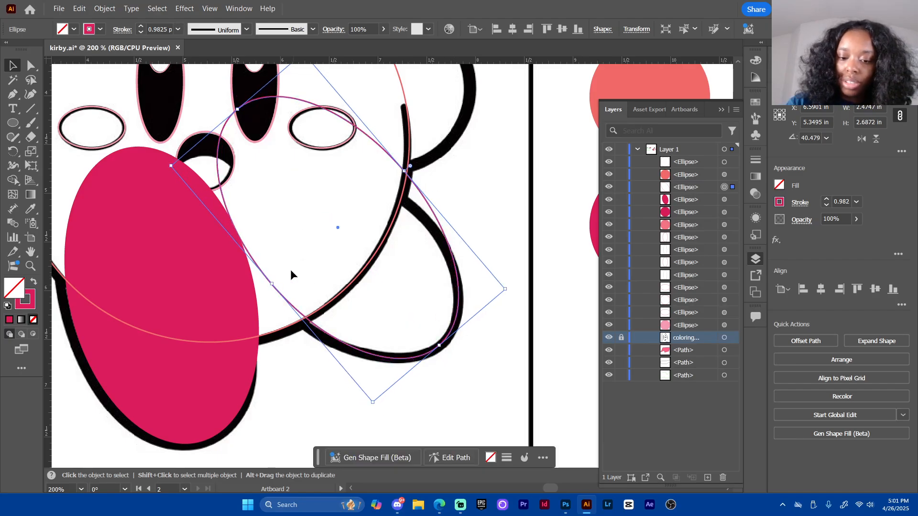
{"action": "left_click", "coordinate": [270, 282]}
{"action": "left_click", "coordinate": [272, 285]}
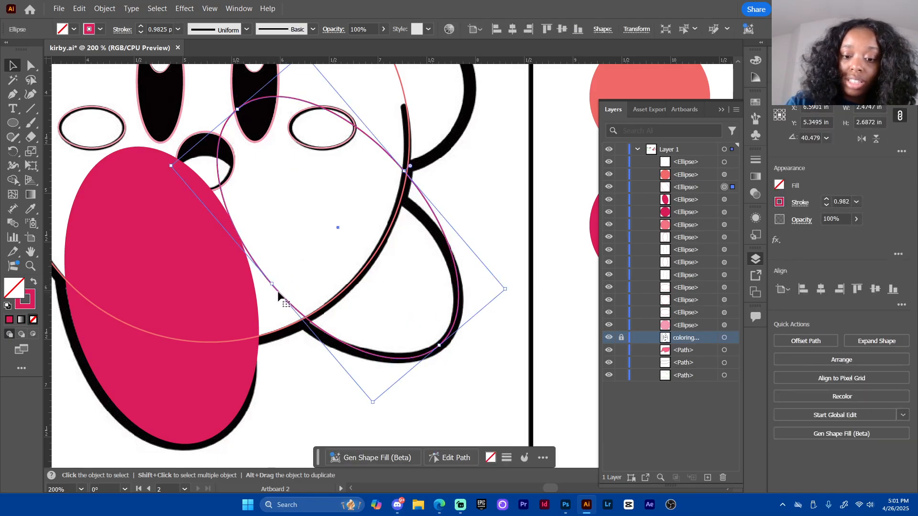
{"action": "left_click_drag", "start_coordinate": [274, 285], "coordinate": [269, 287]}
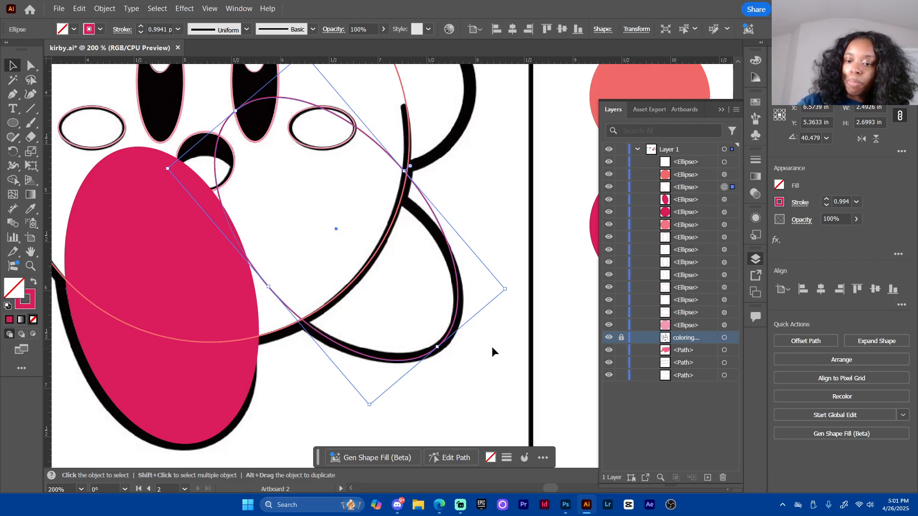
{"action": "left_click_drag", "start_coordinate": [404, 171], "coordinate": [392, 181]}
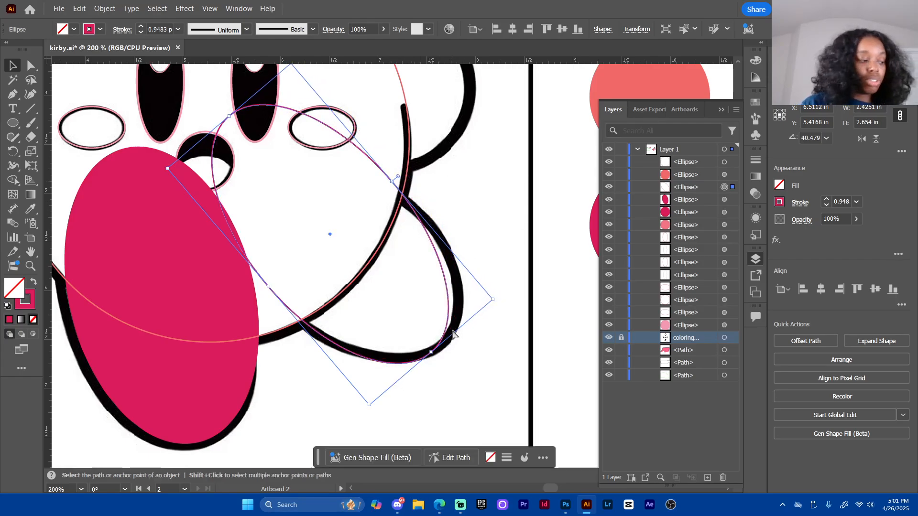
{"action": "key", "text": "ctrl+z"}
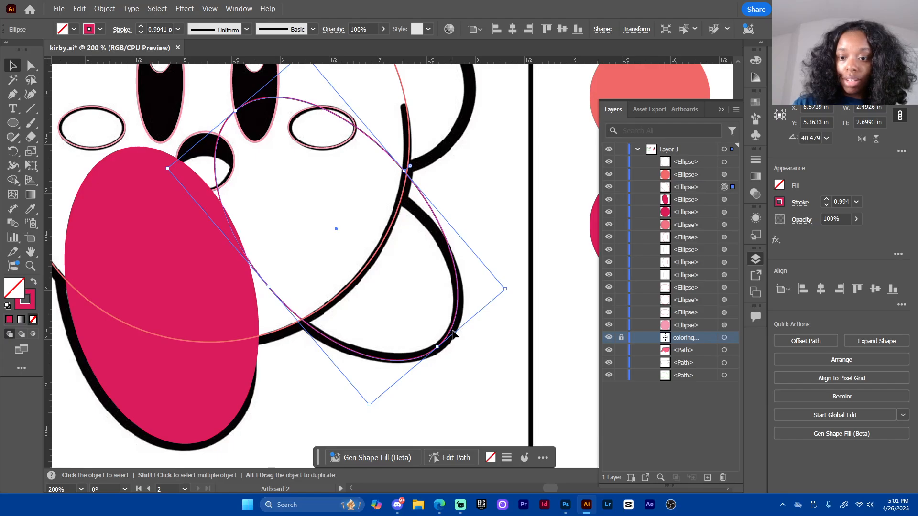
{"action": "left_click", "coordinate": [479, 180]}
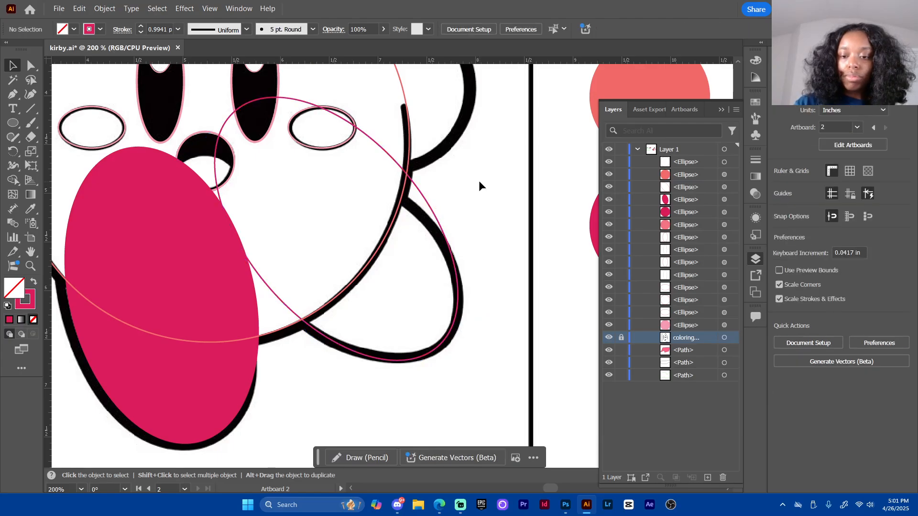
Move the foot outline's two outer anchor points to about X 7.40, Y 5.16 in and X 7.61, Y 6.60 in with Direct Selection
{"action": "left_click", "coordinate": [444, 221]}
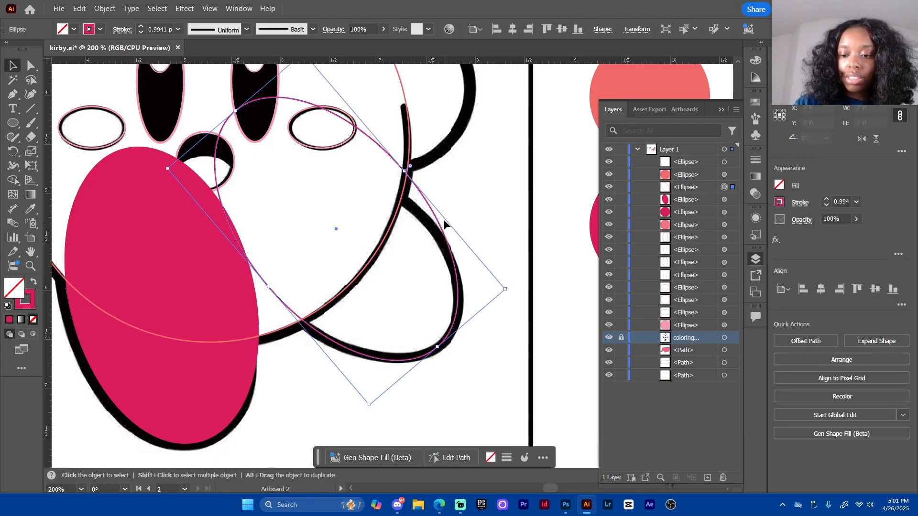
{"action": "left_click", "coordinate": [31, 66]}
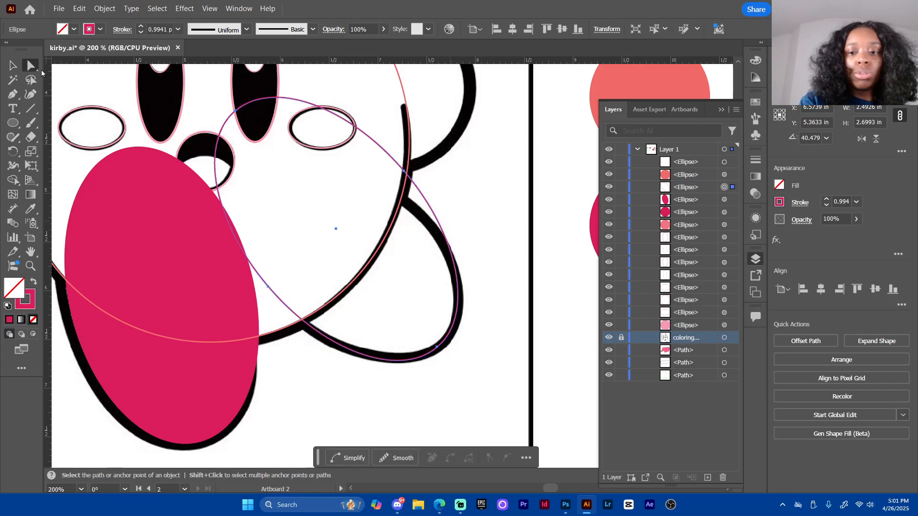
{"action": "left_click", "coordinate": [405, 172]}
{"action": "left_click_drag", "start_coordinate": [405, 173], "coordinate": [404, 195]}
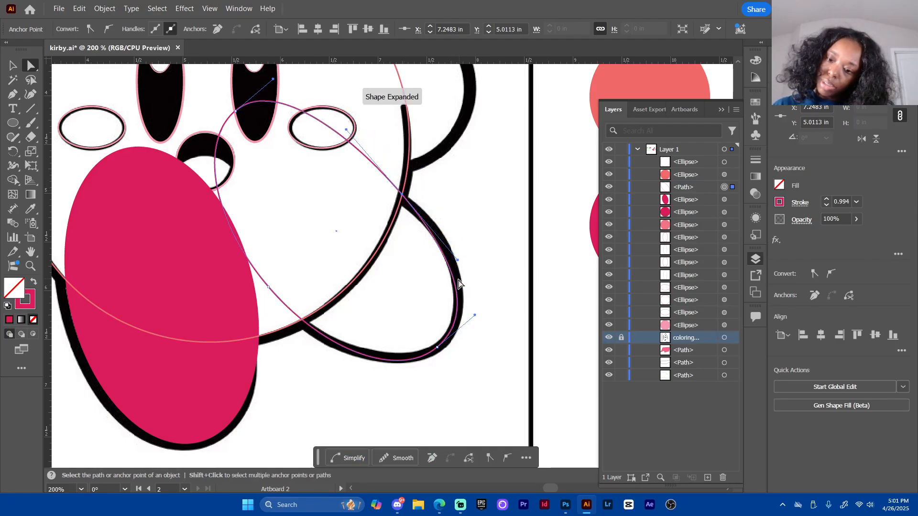
{"action": "left_click", "coordinate": [438, 351]}
{"action": "left_click_drag", "start_coordinate": [438, 352], "coordinate": [448, 335]}
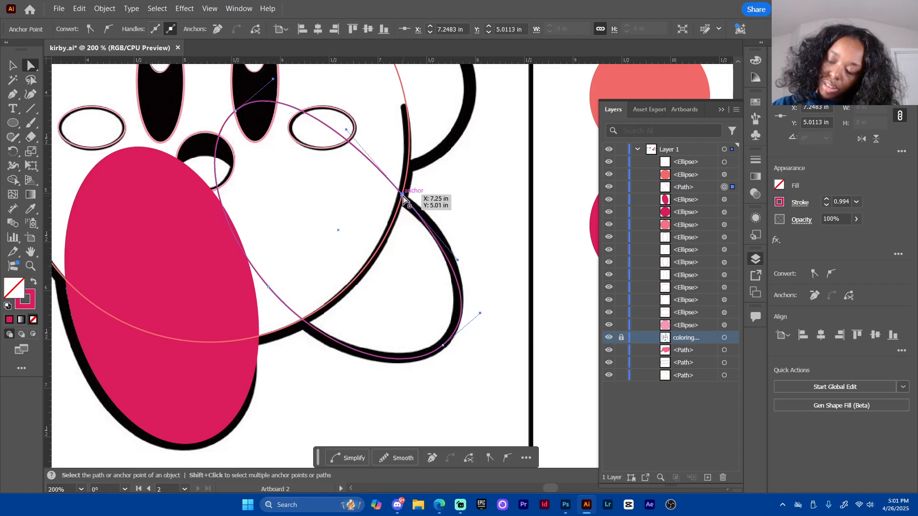
{"action": "left_click_drag", "start_coordinate": [403, 197], "coordinate": [417, 209]}
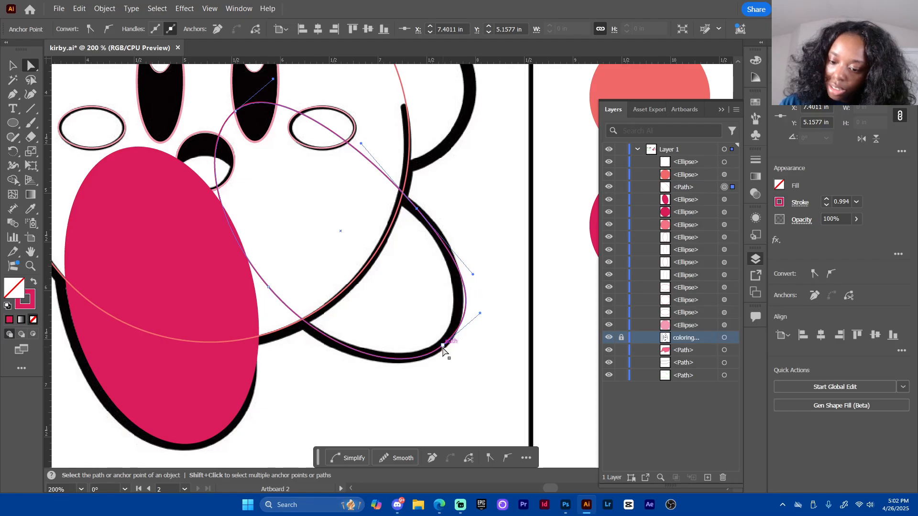
{"action": "left_click_drag", "start_coordinate": [443, 351], "coordinate": [436, 350]}
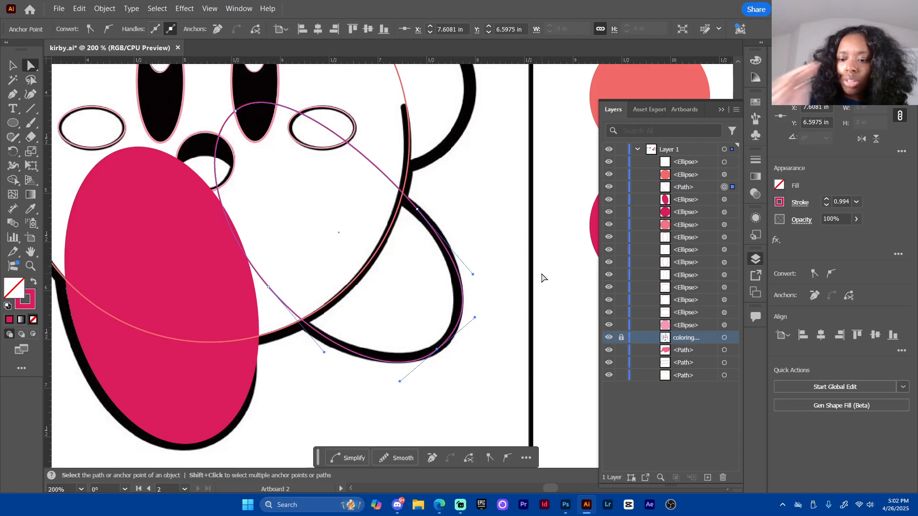
Adjust the curve handle of the right-hand foot outline's lower outer anchor to follow the drawn foot, and deselect the outline
{"action": "mouse_move", "coordinate": [475, 318]}
{"action": "left_mouse_down"}
{"action": "mouse_move", "coordinate": [462, 328]}
{"action": "mouse_move", "coordinate": [469, 323]}
{"action": "left_mouse_up"}
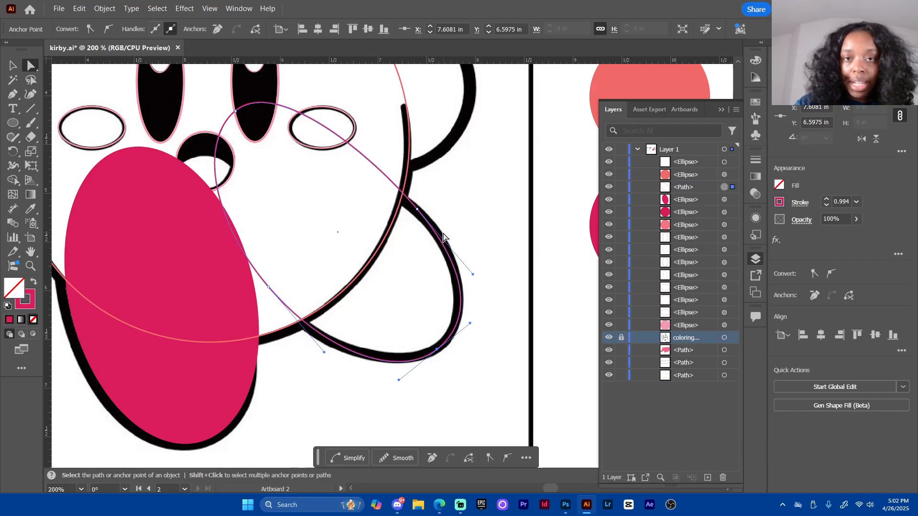
{"action": "left_click", "coordinate": [404, 212]}
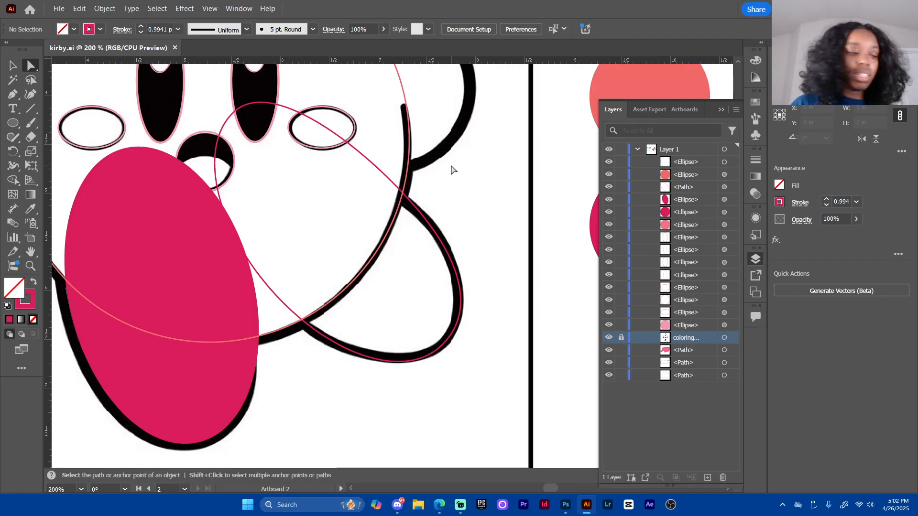
Swap the left-hand foot ellipse's fill and stroke, and shift the outline sideways to about X 4.74 in over the drawn foot
{"action": "key", "text": "v"}
{"action": "left_click", "coordinate": [218, 301]}
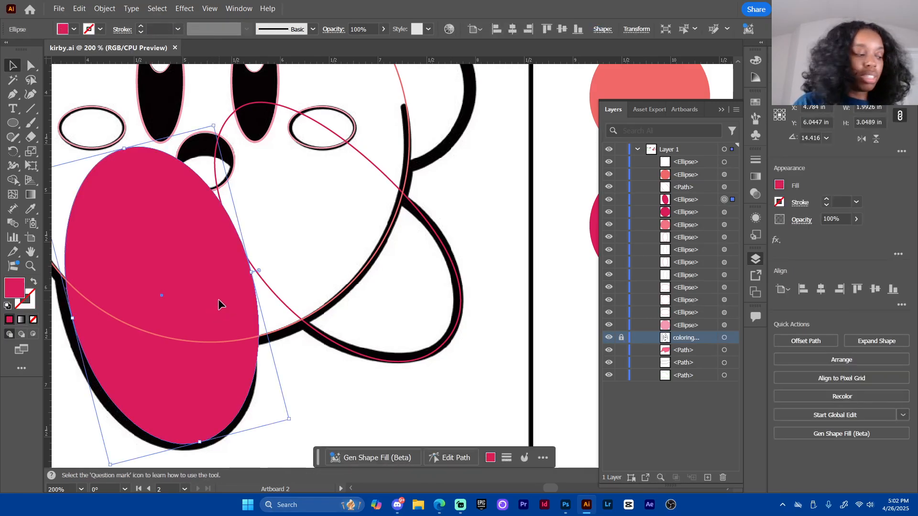
{"action": "key", "text": "slash"}
{"action": "left_click", "coordinate": [319, 374]}
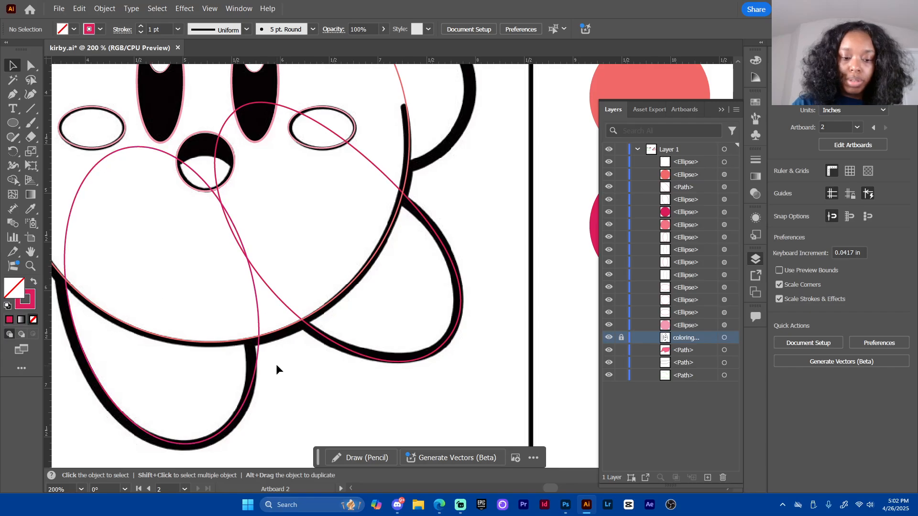
{"action": "left_click", "coordinate": [259, 354]}
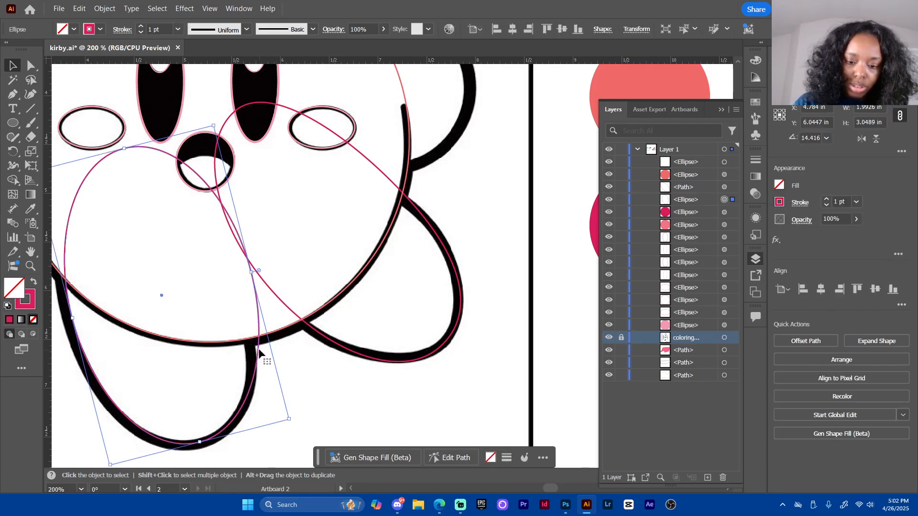
{"action": "left_click_drag", "start_coordinate": [259, 355], "coordinate": [249, 359]}
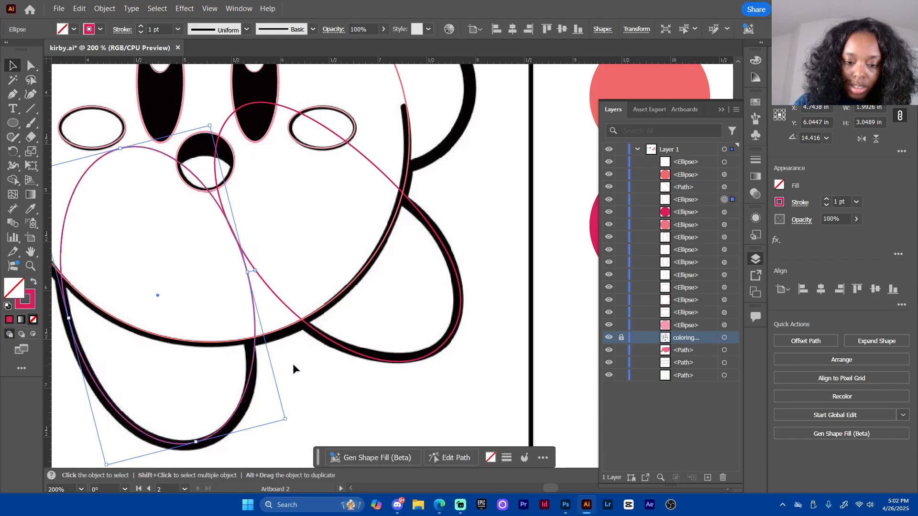
{"action": "left_click", "coordinate": [292, 362]}
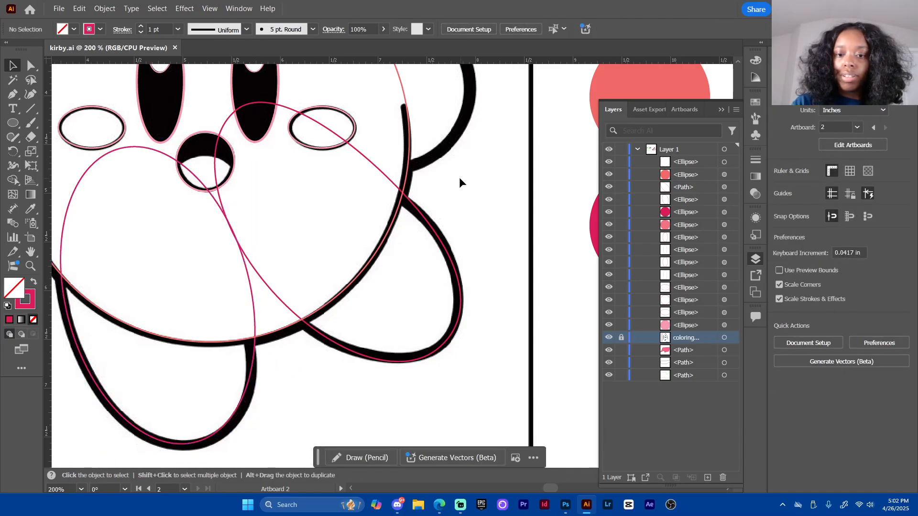
Place a copy of the palette's second circle from the top over the left-hand arm, at about X 3.29, Y 3.75 in
{"action": "left_click_drag", "start_coordinate": [459, 177], "coordinate": [492, 318]}
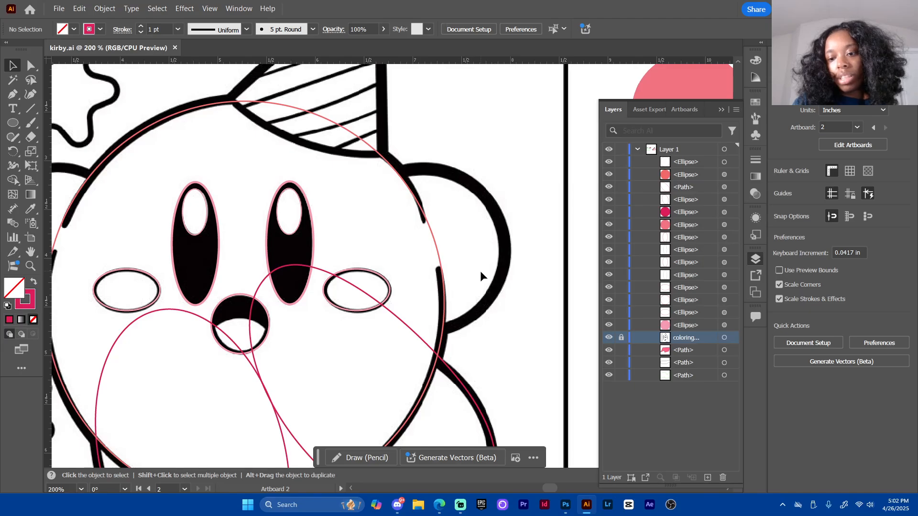
{"action": "scroll", "coordinate": [472, 283], "scroll_direction": "left", "scroll_amount": 8}
{"action": "scroll", "coordinate": [472, 283], "scroll_direction": "up", "scroll_amount": 3}
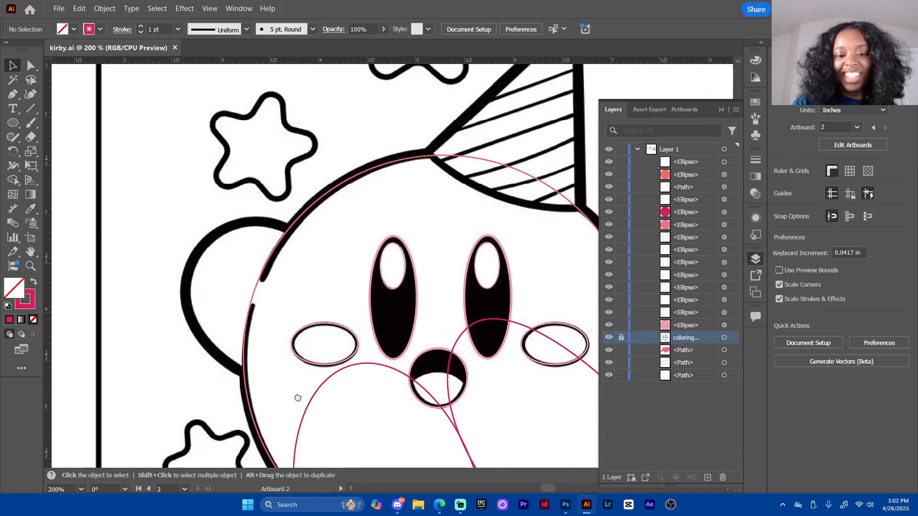
{"action": "key", "text": "l"}
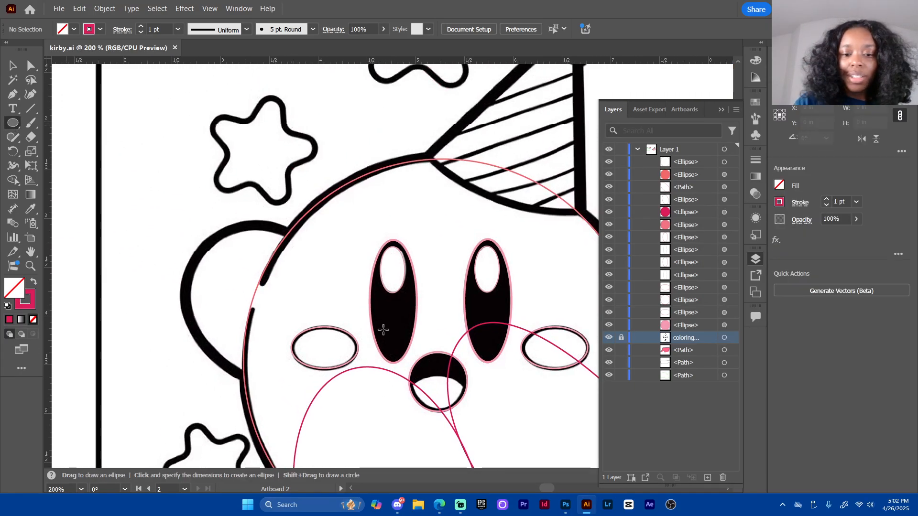
{"action": "key", "text": "space"}
{"action": "scroll", "coordinate": [446, 300], "scroll_direction": "right", "scroll_amount": 6}
{"action": "key", "text": "v"}
{"action": "scroll", "coordinate": [478, 191], "scroll_direction": "right", "scroll_amount": 6}
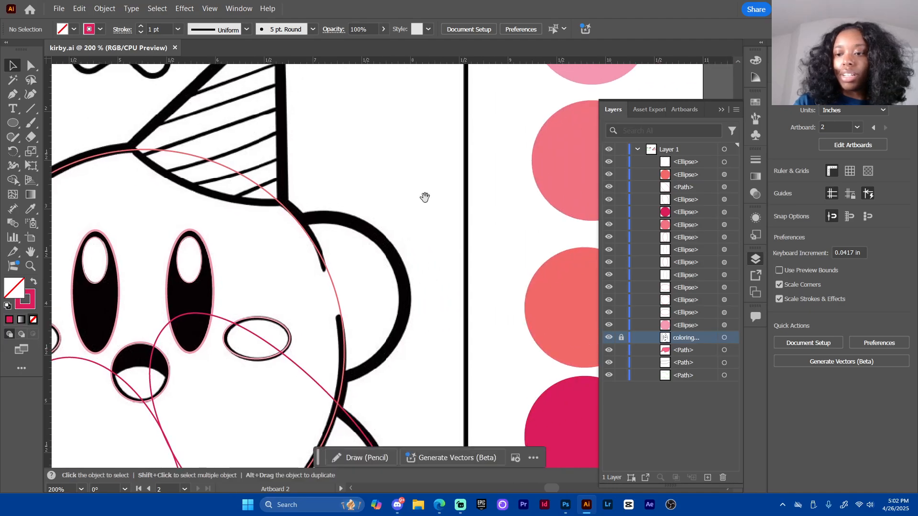
{"action": "left_click", "coordinate": [568, 160]}
{"action": "left_click_drag", "start_coordinate": [580, 187], "coordinate": [93, 208]}
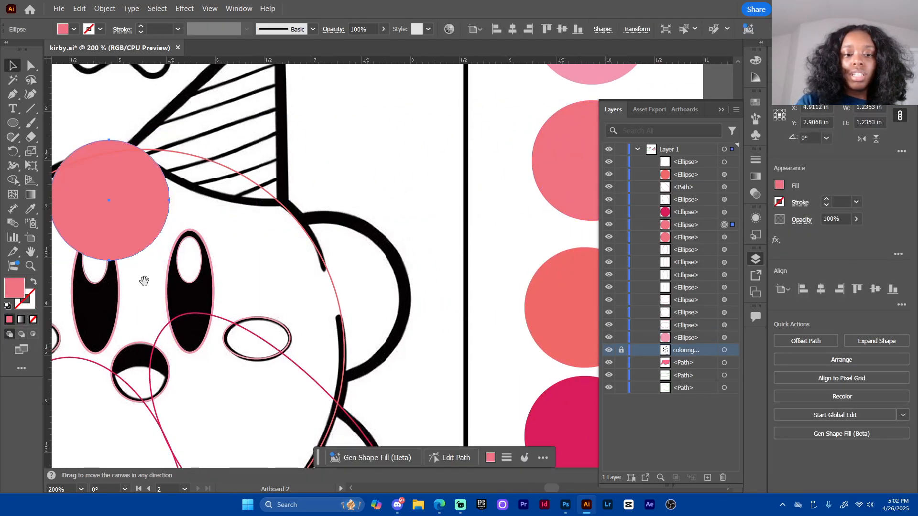
{"action": "key", "text": "space"}
{"action": "left_click_drag", "start_coordinate": [149, 251], "coordinate": [393, 264]}
{"action": "left_click_drag", "start_coordinate": [371, 197], "coordinate": [214, 280]}
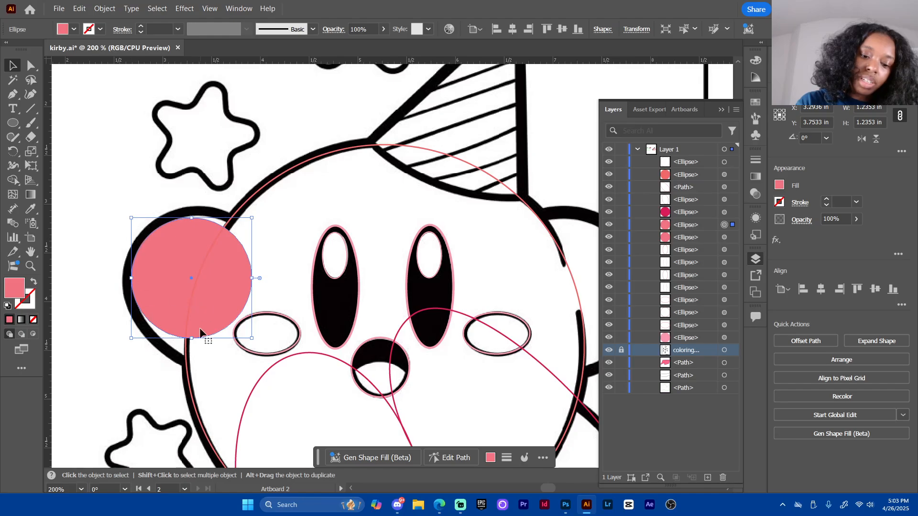
Stretch the left-hand arm's circle into an ellipse of about 1.39 by 1.49 in to fit the drawn arm
{"action": "left_click_drag", "start_coordinate": [192, 338], "coordinate": [192, 358]}
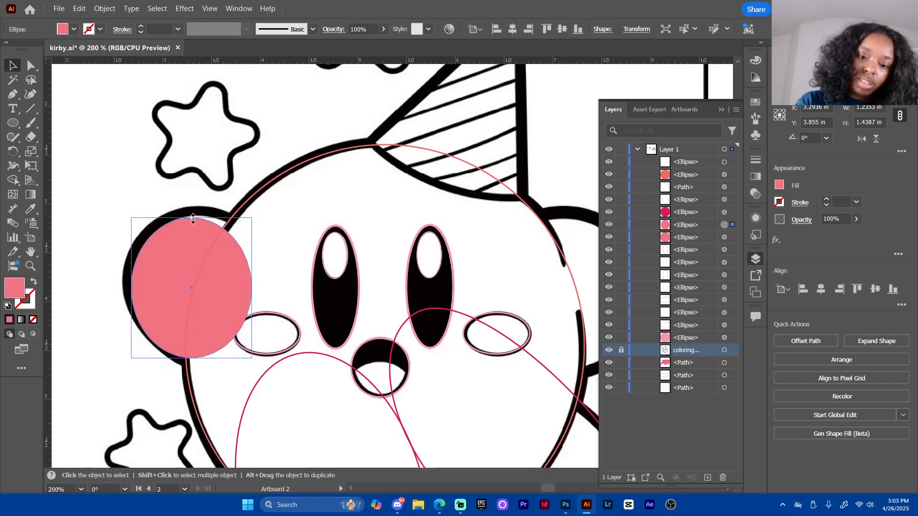
{"action": "left_click_drag", "start_coordinate": [192, 219], "coordinate": [191, 212]}
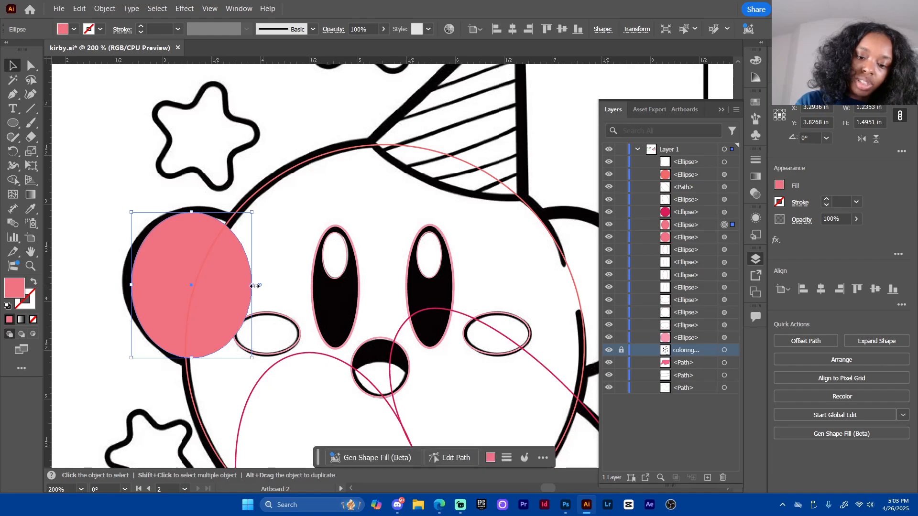
{"action": "left_click_drag", "start_coordinate": [252, 284], "coordinate": [267, 285]}
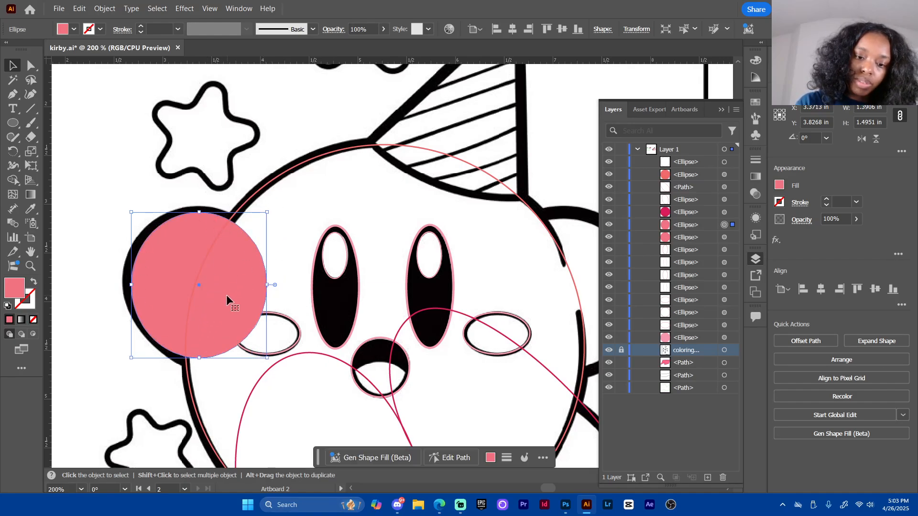
{"action": "left_click_drag", "start_coordinate": [225, 307], "coordinate": [225, 306]}
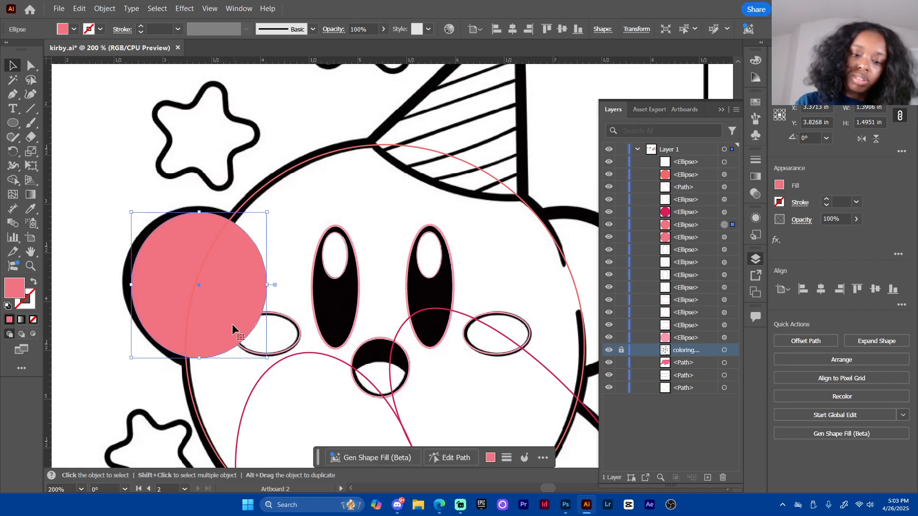
{"action": "left_click_drag", "start_coordinate": [200, 357], "coordinate": [201, 357]}
{"action": "left_click", "coordinate": [288, 274]}
Duplicate the arm ellipse onto the right-hand arm, stretch the copy to about 1.39 by 1.57 in, and save the file
{"action": "key", "text": "space"}
{"action": "left_click_drag", "start_coordinate": [286, 290], "coordinate": [171, 287]}
{"action": "left_click", "coordinate": [113, 296]}
{"action": "left_click_drag", "start_coordinate": [118, 304], "coordinate": [504, 318]}
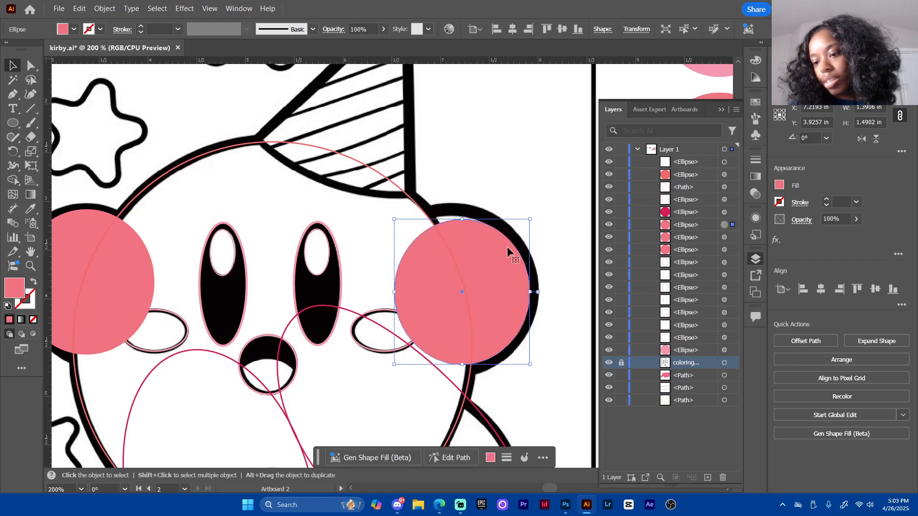
{"action": "left_click_drag", "start_coordinate": [458, 220], "coordinate": [458, 211]}
{"action": "left_click", "coordinate": [545, 286]}
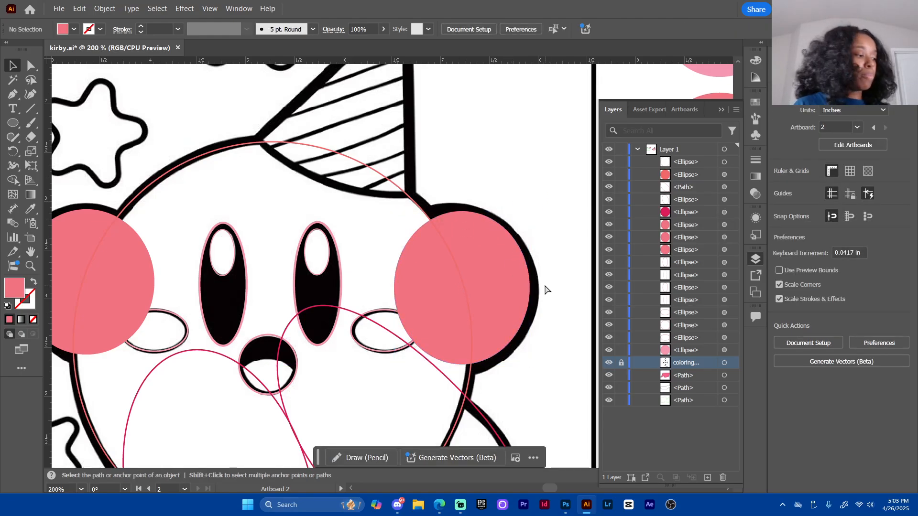
{"action": "key", "text": "ctrl+s"}
{"action": "key", "text": "ctrl+minus"}
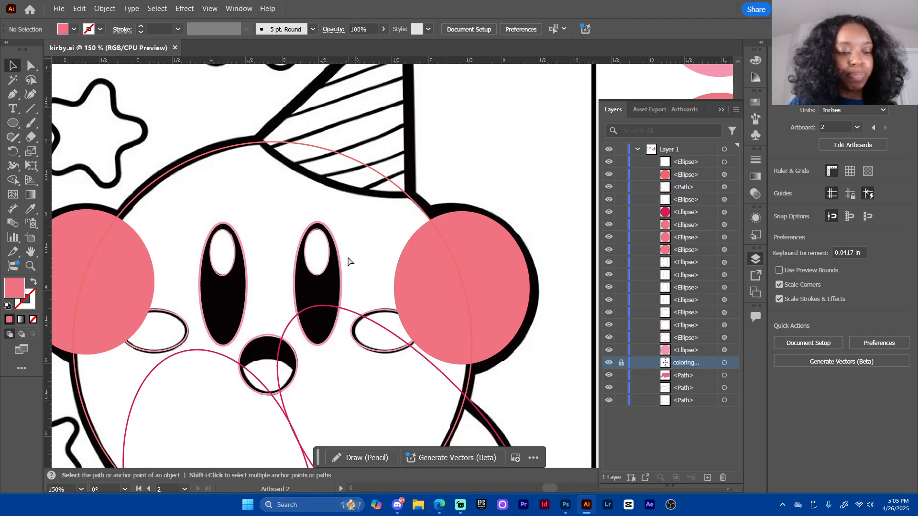
{"action": "key", "text": "ctrl+minus"}
{"action": "left_click_drag", "start_coordinate": [443, 378], "coordinate": [413, 327]}
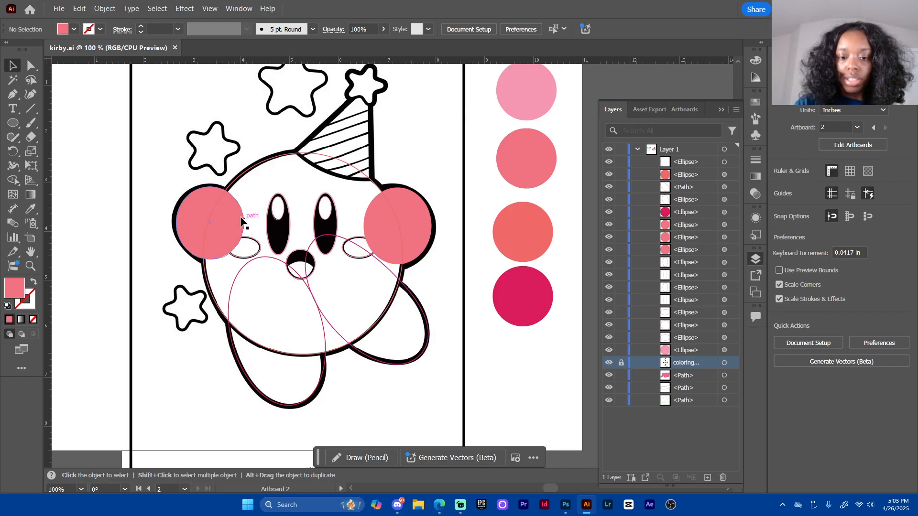
{"action": "left_click", "coordinate": [410, 226]}
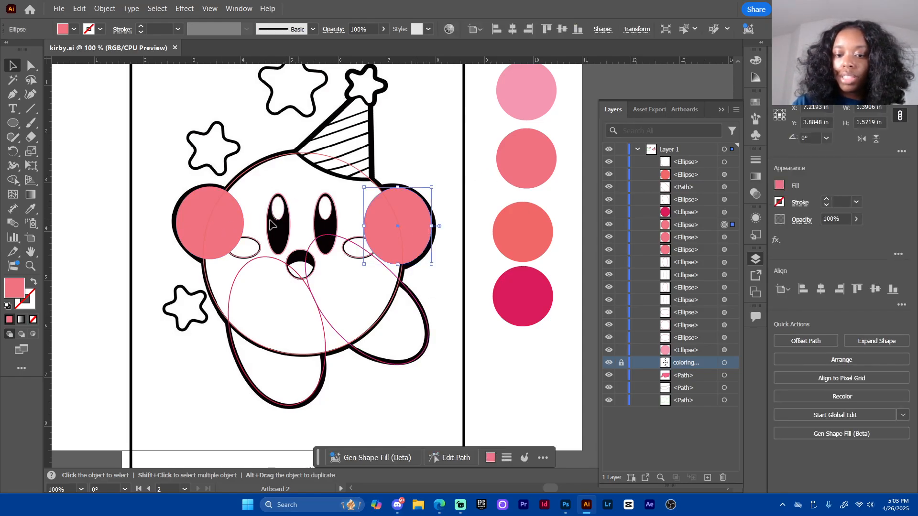
{"action": "left_click", "coordinate": [205, 212], "text": "shift"}
{"action": "left_click", "coordinate": [438, 152]}
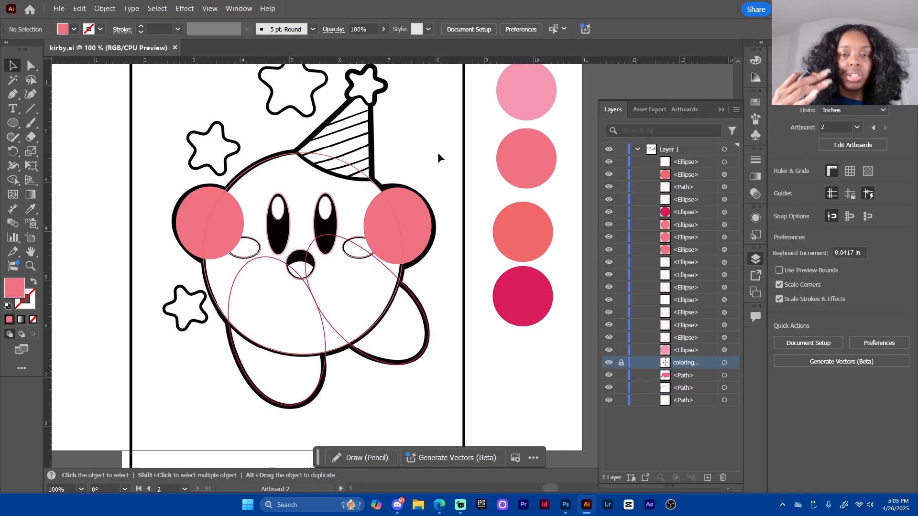
{"action": "left_click", "coordinate": [417, 203]}
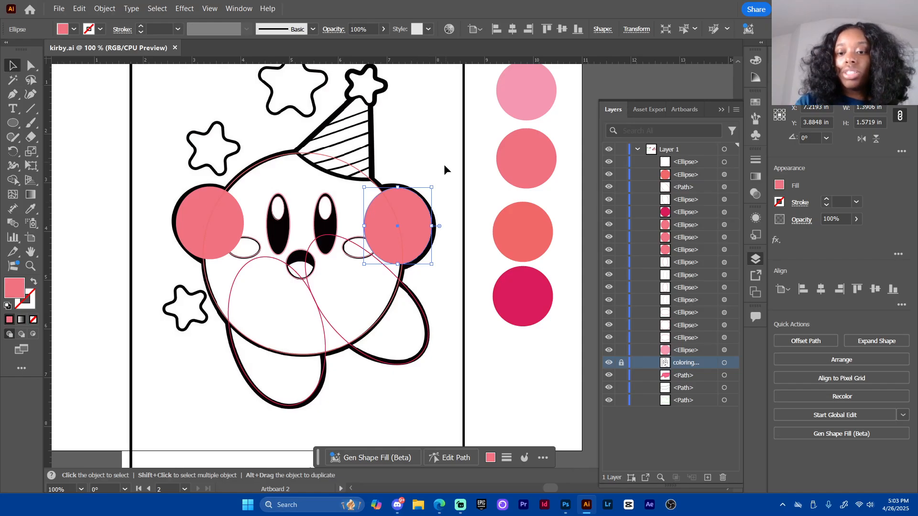
{"action": "left_click", "coordinate": [443, 164]}
Recolor both arm ellipses with the palette's light pink using the Eyedropper, and deselect them
{"action": "left_click", "coordinate": [420, 219]}
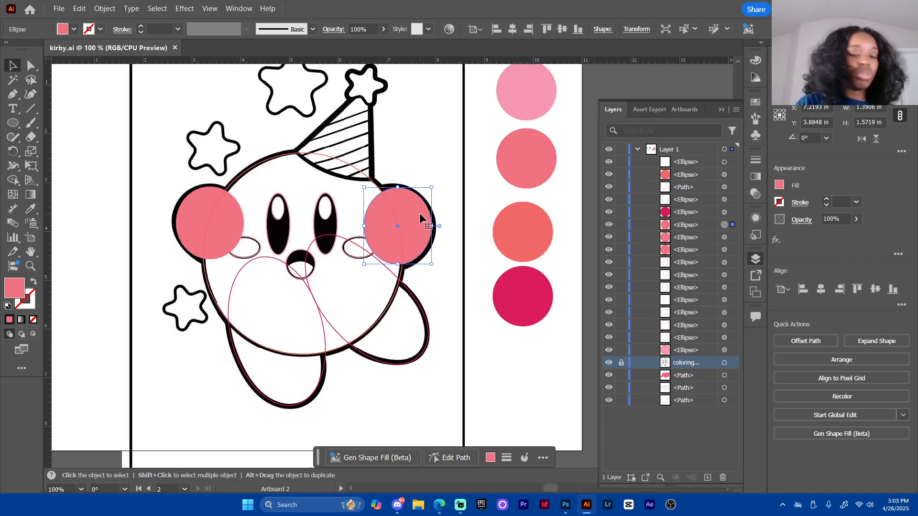
{"action": "left_click", "coordinate": [194, 205], "text": "shift"}
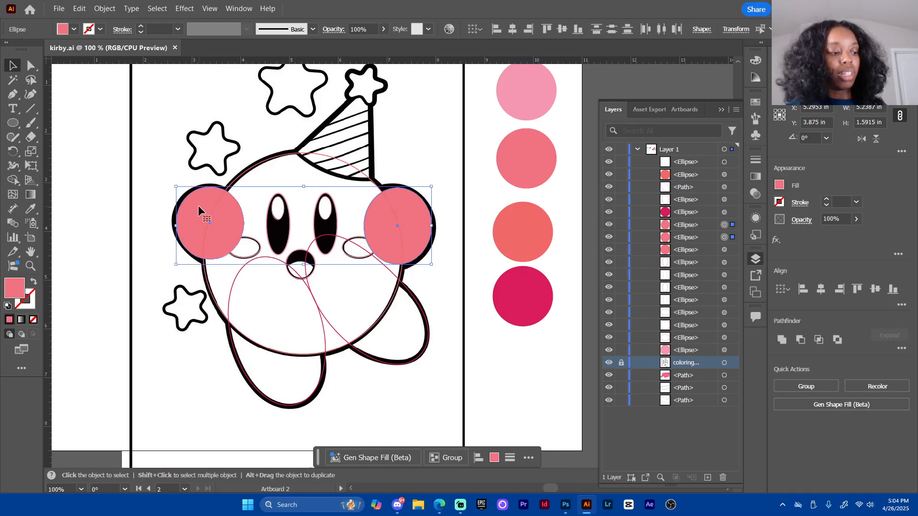
{"action": "key", "text": "i"}
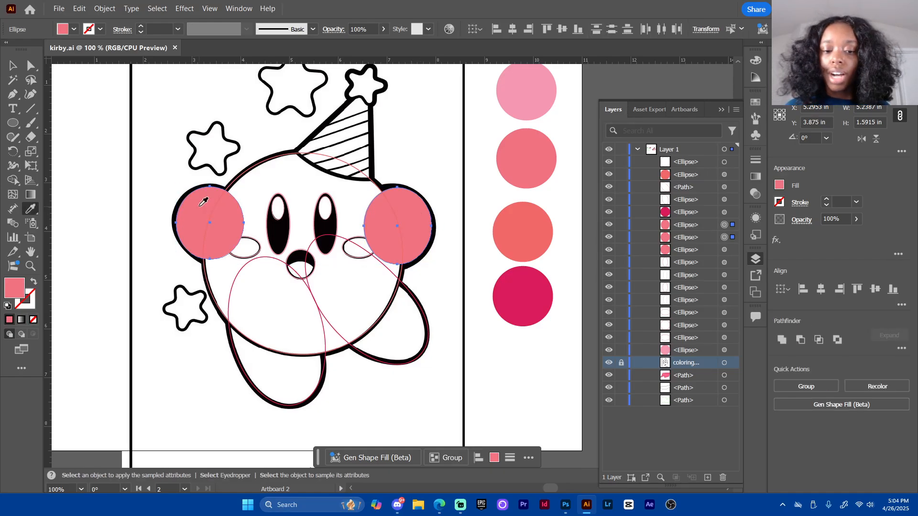
{"action": "left_click", "coordinate": [531, 85]}
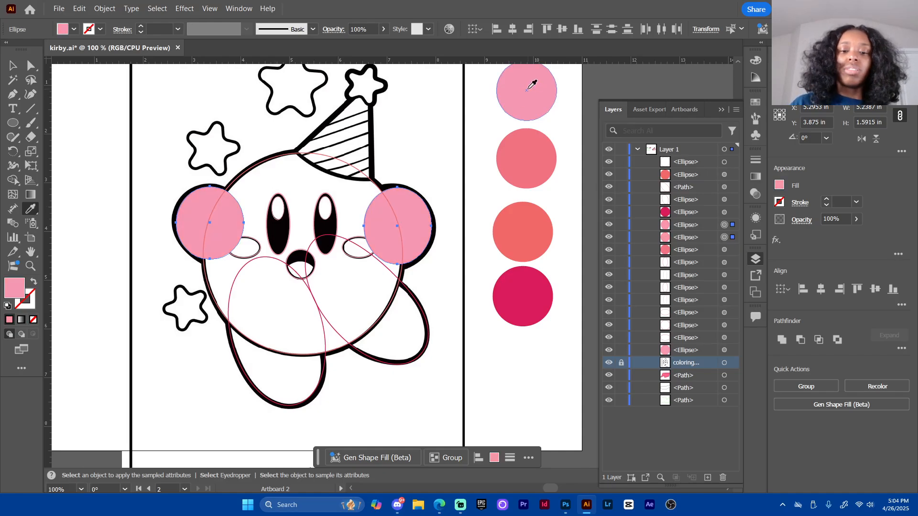
{"action": "key", "text": "v"}
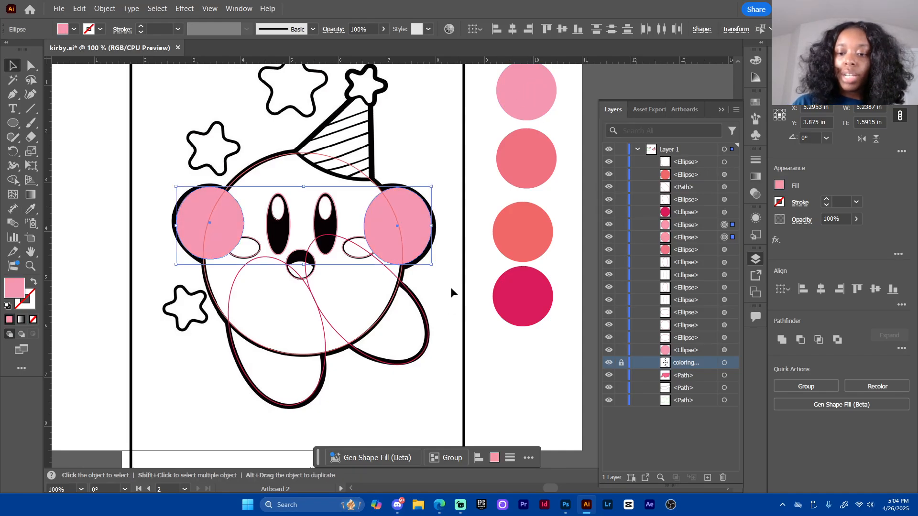
{"action": "left_click", "coordinate": [423, 205]}
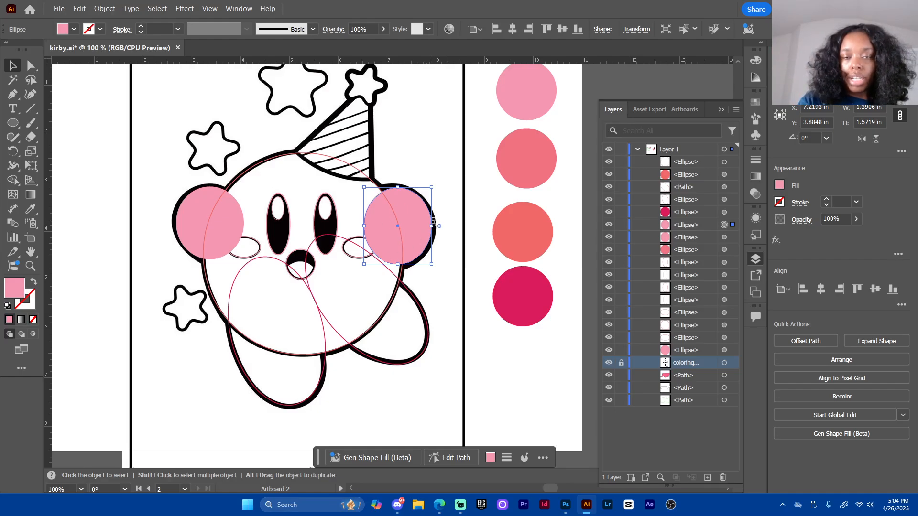
{"action": "left_click", "coordinate": [433, 160]}
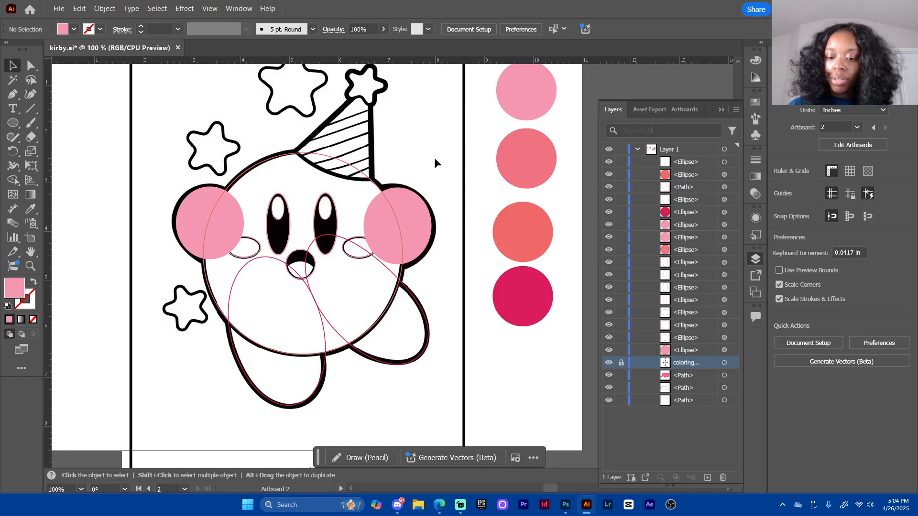
Fill the body ellipse with the palette's light pink and move it down the layer stack, just above the lowest pink ellipse
{"action": "left_click", "coordinate": [382, 314]}
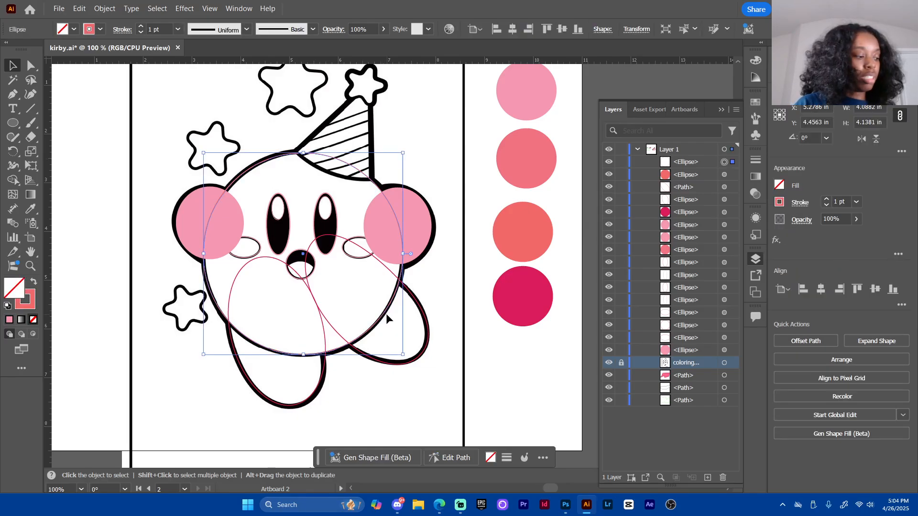
{"action": "key", "text": "i"}
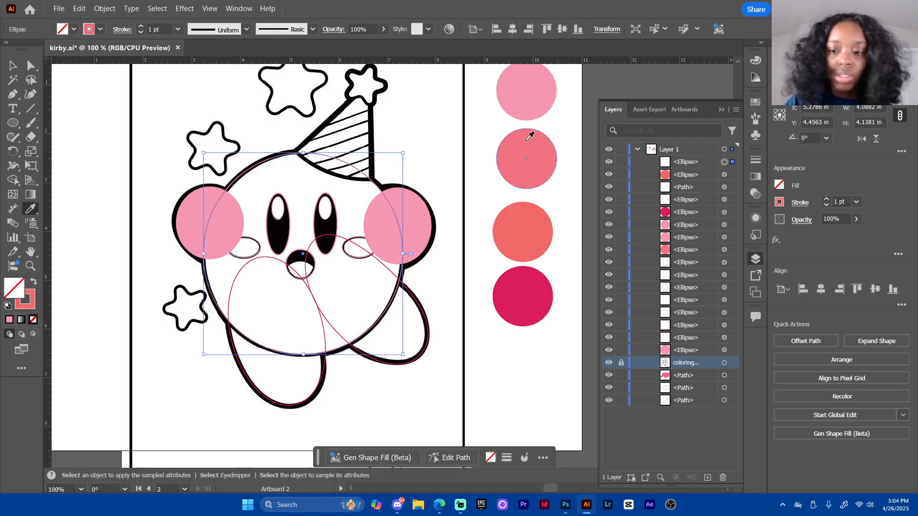
{"action": "left_click", "coordinate": [532, 88]}
{"action": "key", "text": "v"}
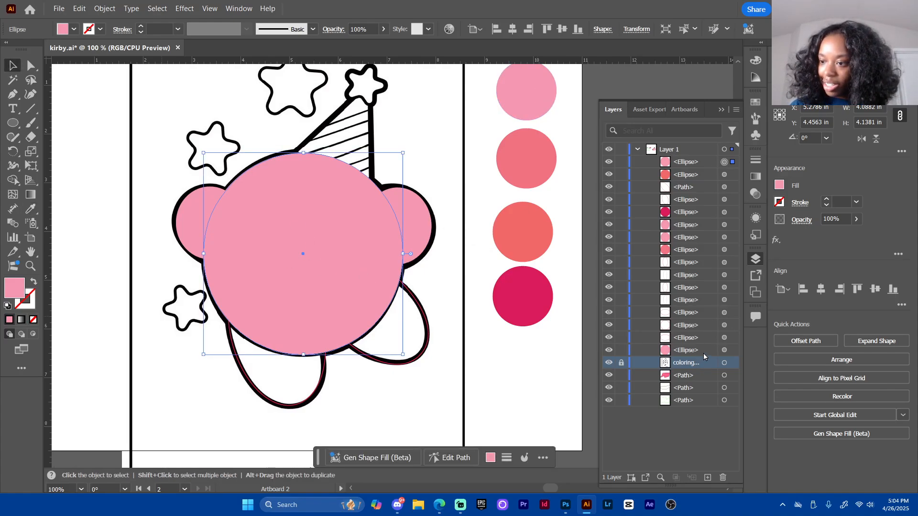
{"action": "left_click", "coordinate": [706, 161]}
{"action": "left_click_drag", "start_coordinate": [709, 159], "coordinate": [697, 345]}
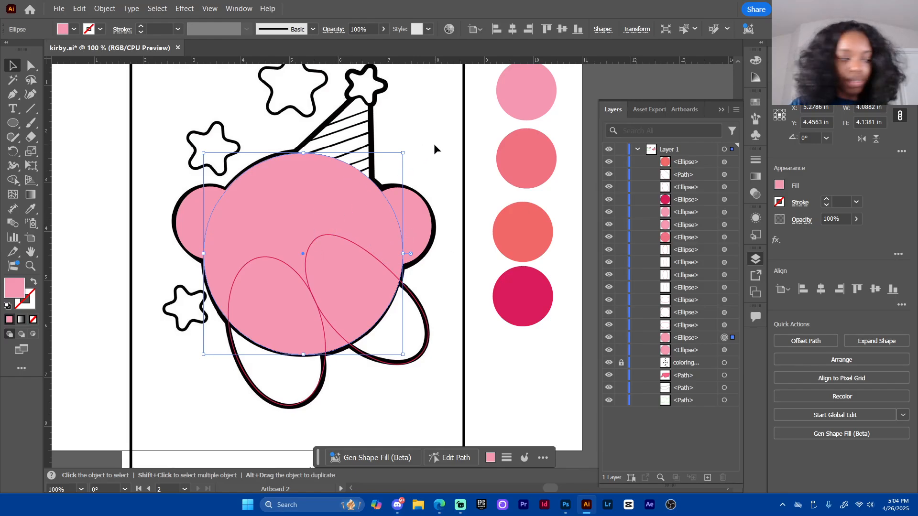
Bring the body ellipse to the front of the layer stack and deselect it
{"action": "key", "text": "a"}
{"action": "key", "text": "ctrl+shift+bracketright"}
{"action": "key", "text": "v"}
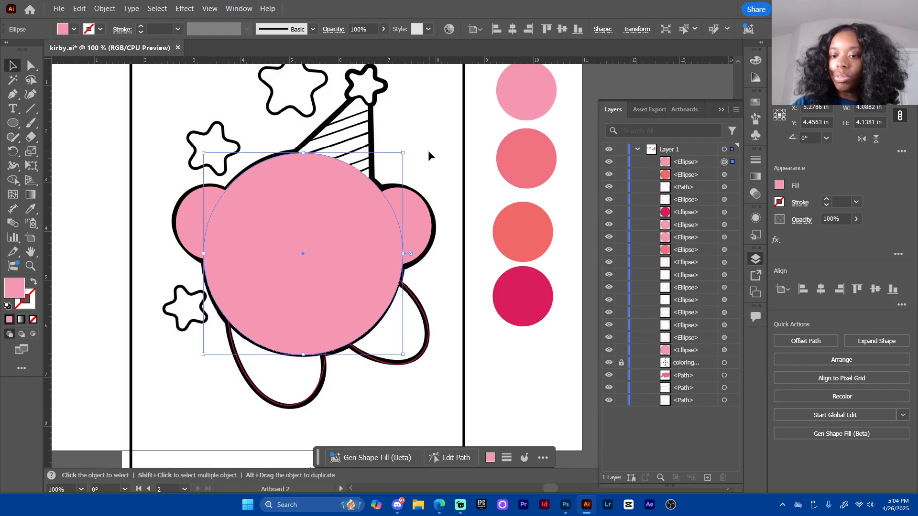
{"action": "left_click", "coordinate": [428, 154]}
{"action": "left_click", "coordinate": [346, 199]}
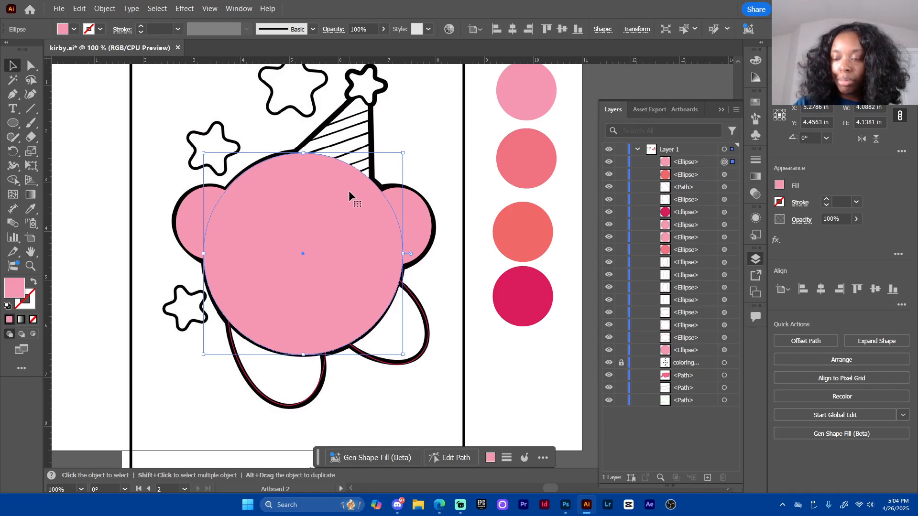
{"action": "left_click", "coordinate": [429, 152]}
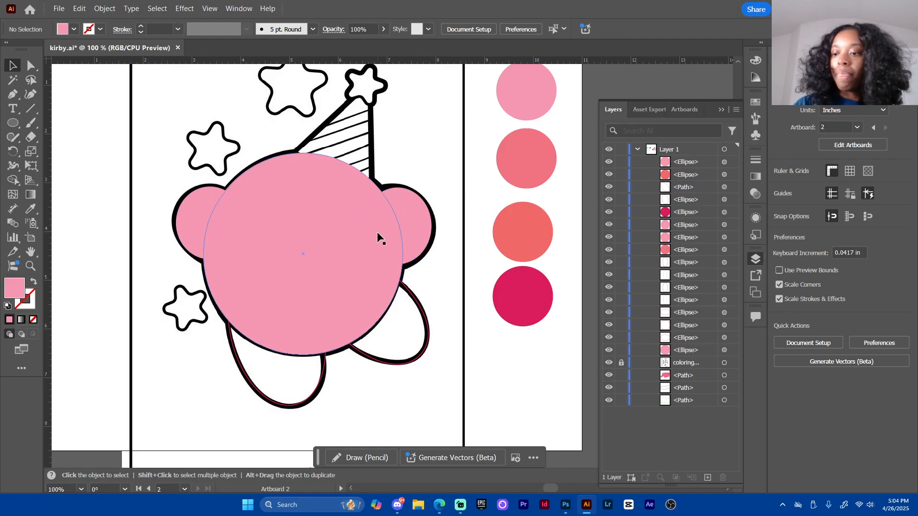
Rename the large pink body ellipse as body and move it down the layer stack, just above the lowest pink ellipse
{"action": "left_click", "coordinate": [707, 164]}
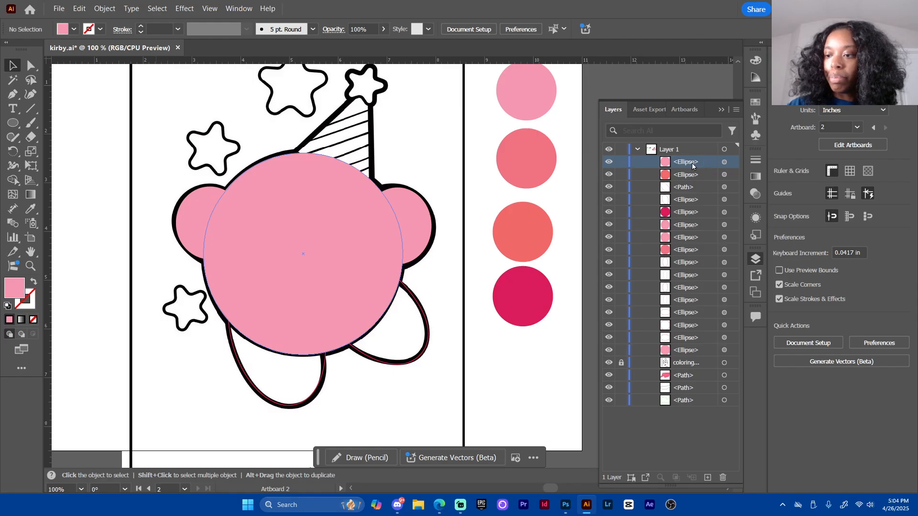
{"action": "double_click", "coordinate": [692, 162]}
{"action": "type", "text": "b"}
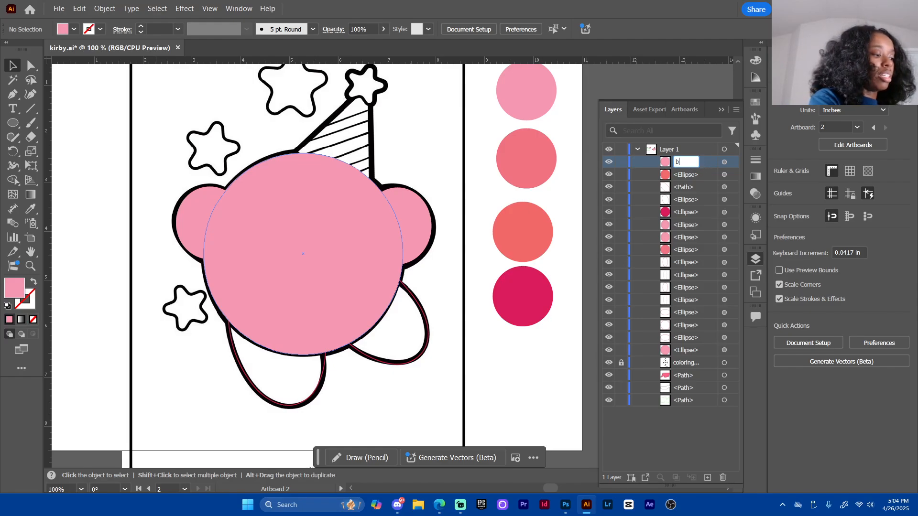
{"action": "type", "text": "ody"}
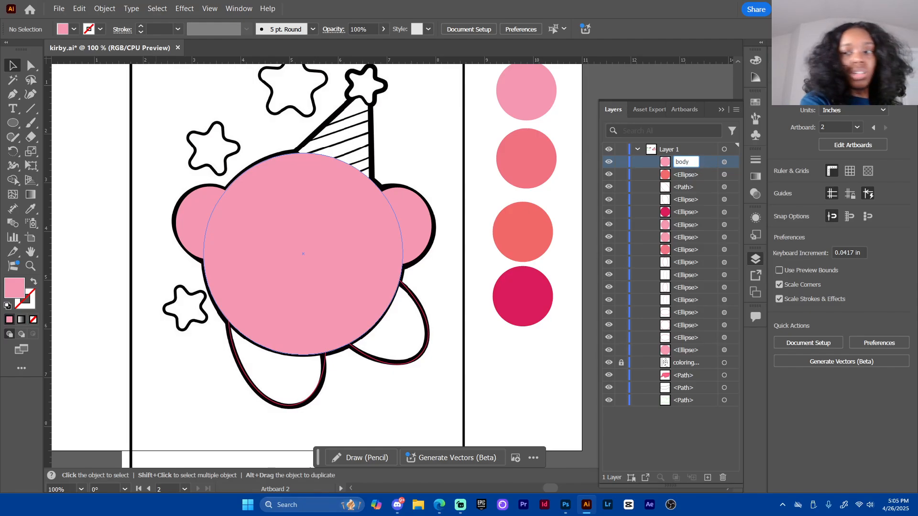
{"action": "key", "text": "Return"}
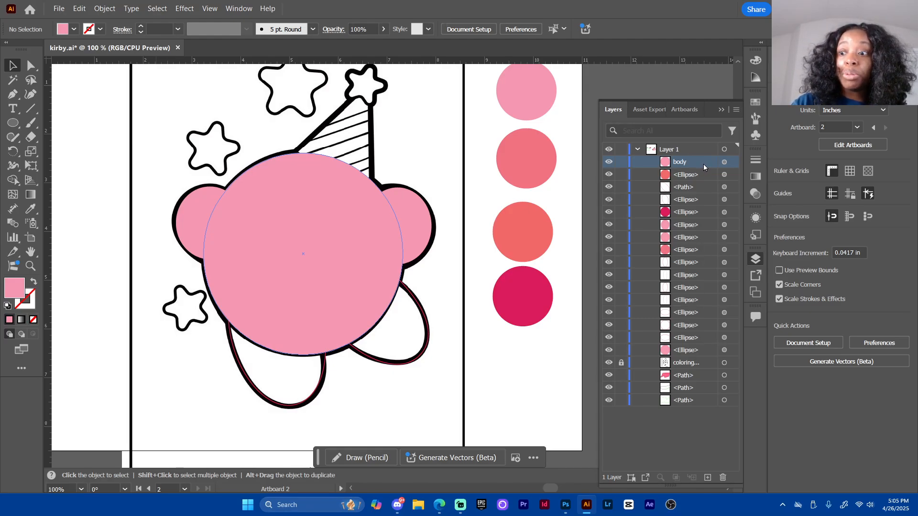
{"action": "left_click_drag", "start_coordinate": [704, 163], "coordinate": [703, 346]}
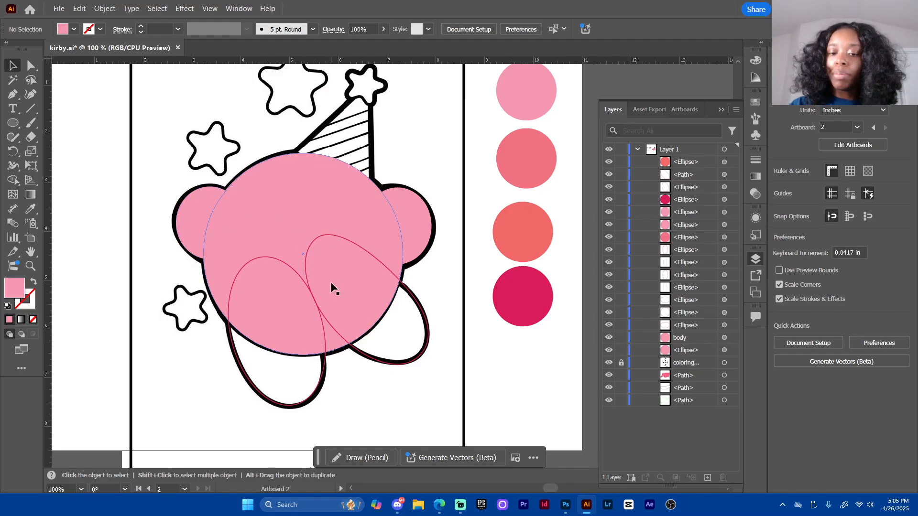
Swap the right eye ellipse's pink stroke to its fill and set that fill to black, 000000
{"action": "left_click", "coordinate": [314, 226]}
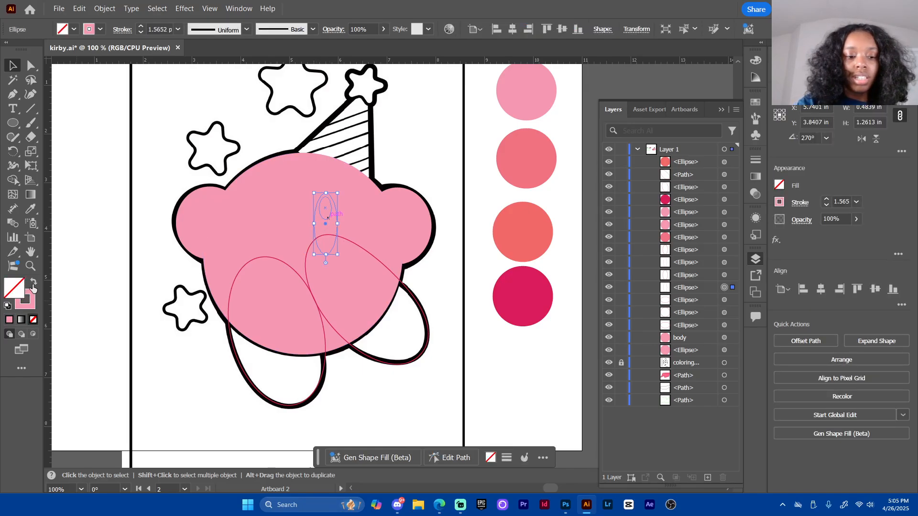
{"action": "key", "text": "shift+x"}
{"action": "double_click", "coordinate": [15, 293]}
{"action": "left_click_drag", "start_coordinate": [379, 297], "coordinate": [380, 374]}
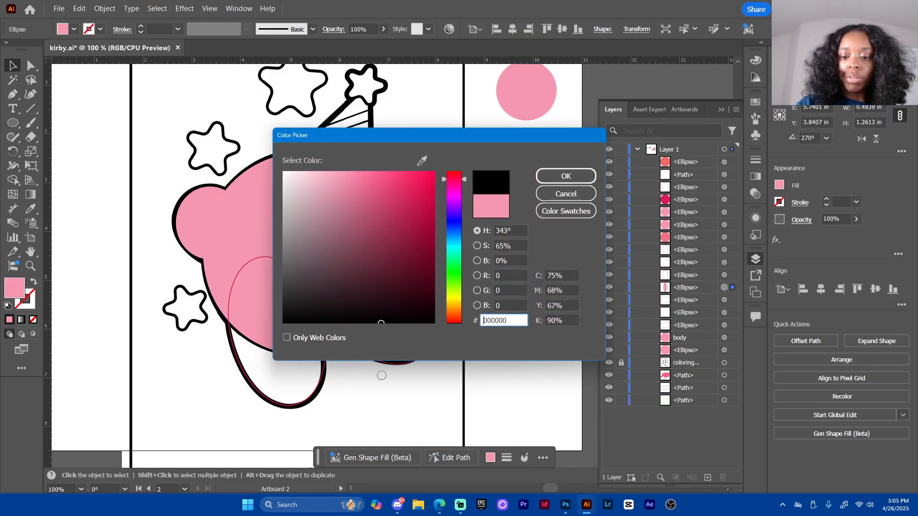
{"action": "left_click", "coordinate": [563, 176]}
Give the left eye ellipse a solid black 000000 fill with no stroke, matching the right eye
{"action": "left_click", "coordinate": [289, 232]}
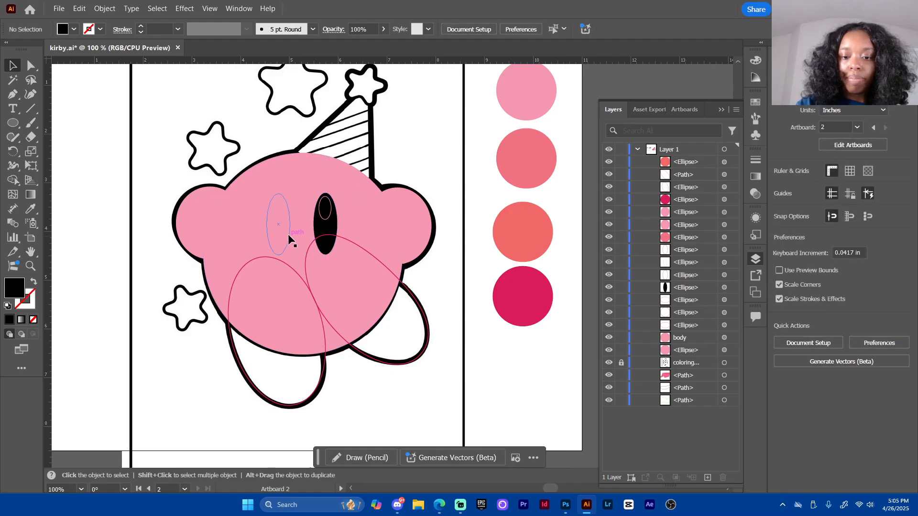
{"action": "left_click", "coordinate": [33, 282]}
{"action": "double_click", "coordinate": [20, 293]}
{"action": "left_click_drag", "start_coordinate": [369, 280], "coordinate": [386, 382]}
{"action": "left_click", "coordinate": [565, 176]}
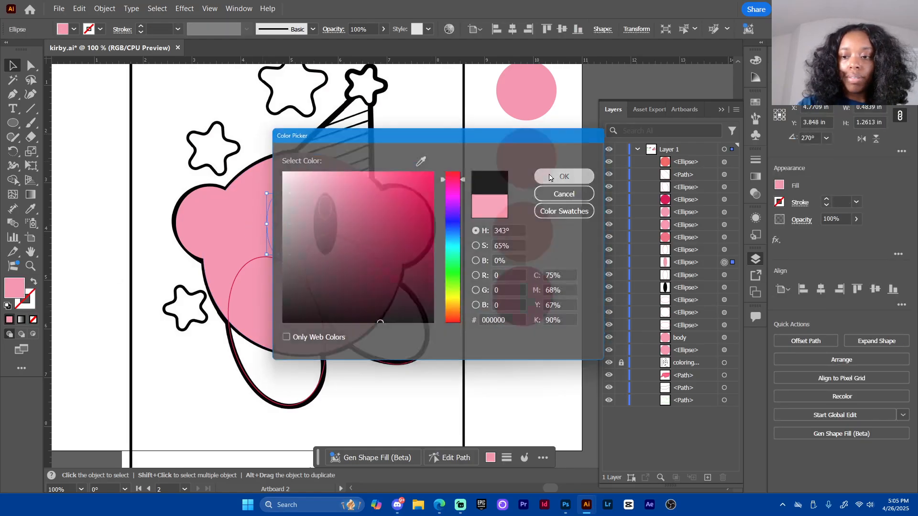
{"action": "key", "text": "ctrl+shift+a"}
Select both small eye highlight ellipses and give them a white ffffff fill with no stroke
{"action": "left_click", "coordinate": [332, 210]}
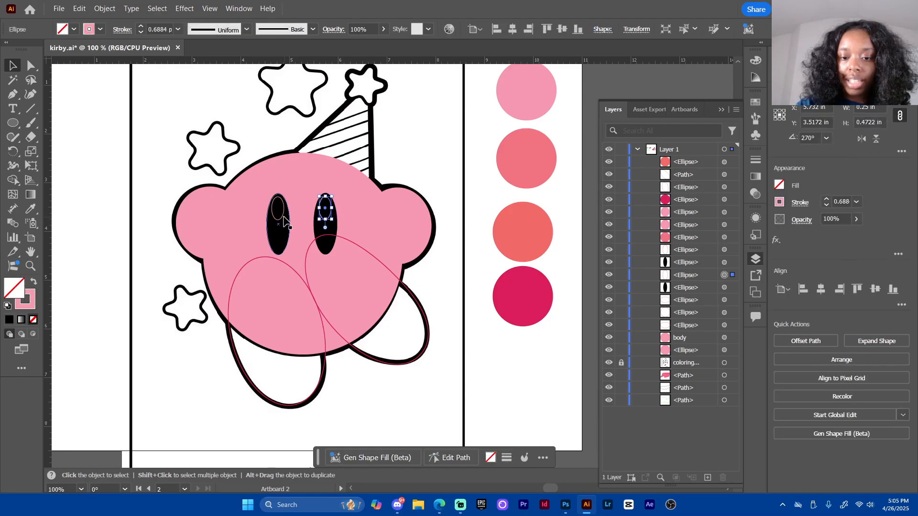
{"action": "left_click", "coordinate": [285, 214], "text": "shift"}
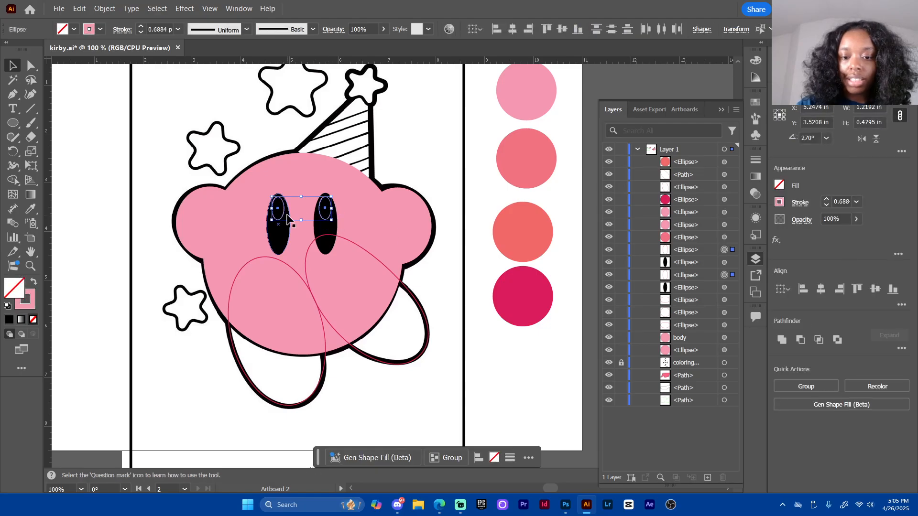
{"action": "left_click", "coordinate": [32, 282]}
{"action": "double_click", "coordinate": [14, 294]}
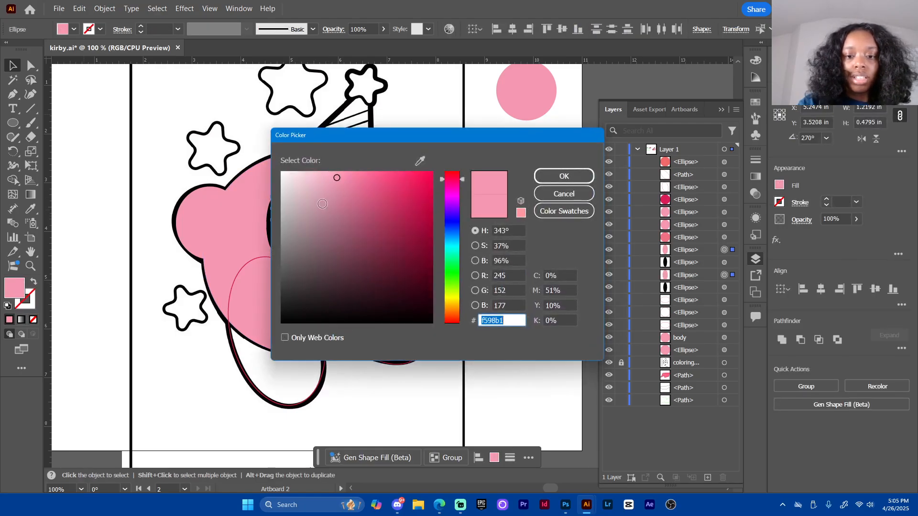
{"action": "type", "text": "ffffff"}
{"action": "left_click", "coordinate": [564, 177]}
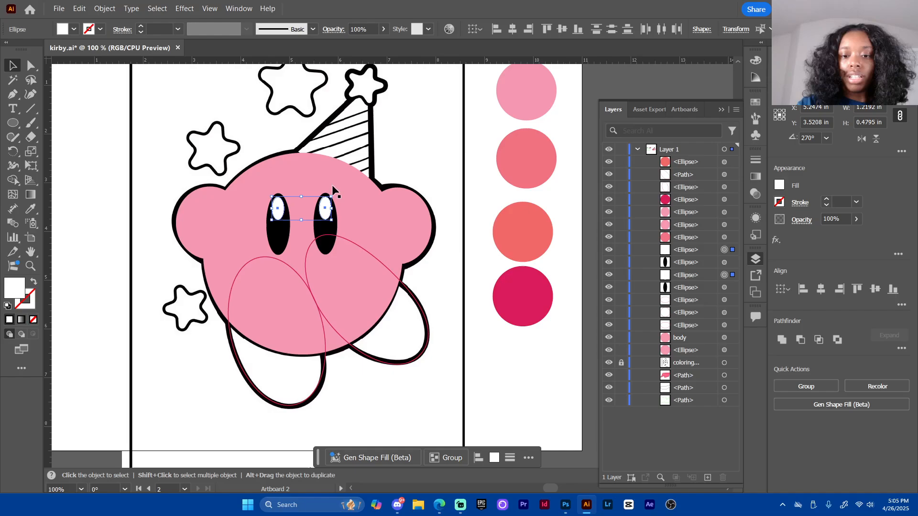
Soften the fill of both eye highlights from pure white to a light gray around eaeaea
{"action": "double_click", "coordinate": [15, 288]}
{"action": "type", "text": "e5e5e5"}
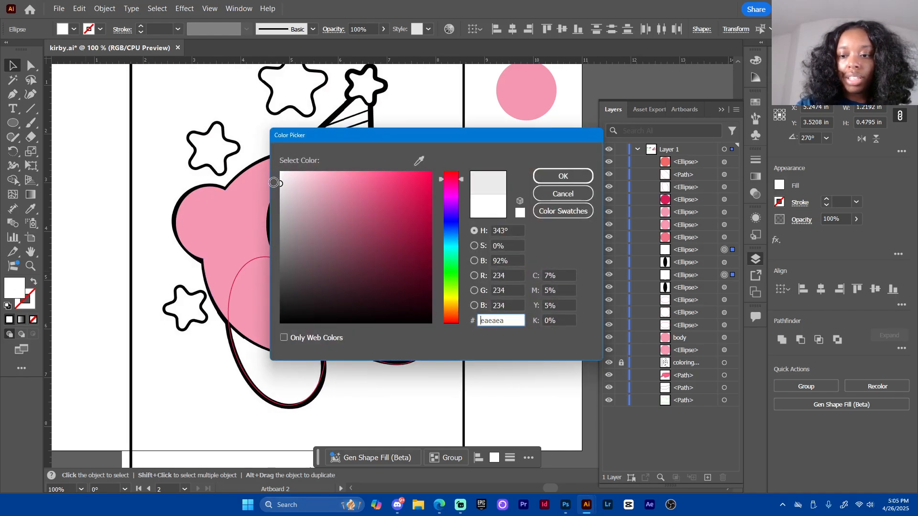
{"action": "left_click", "coordinate": [552, 179]}
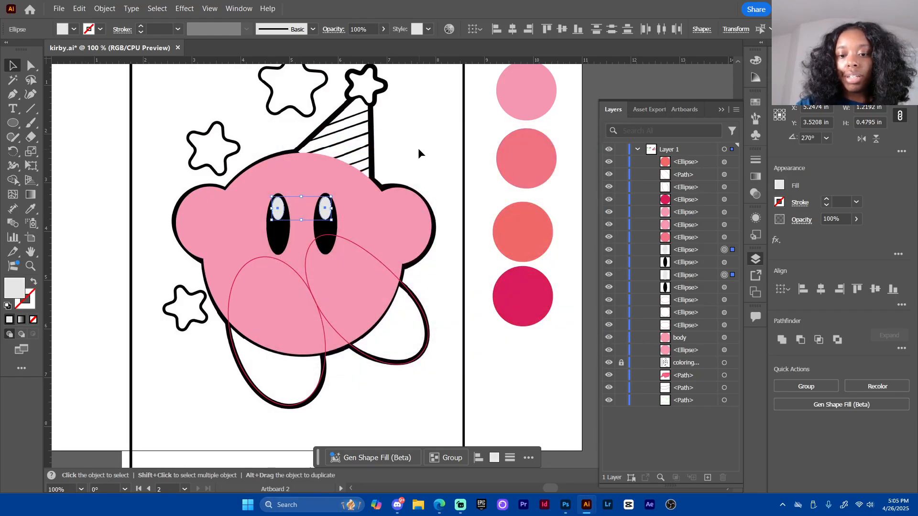
{"action": "double_click", "coordinate": [17, 287]}
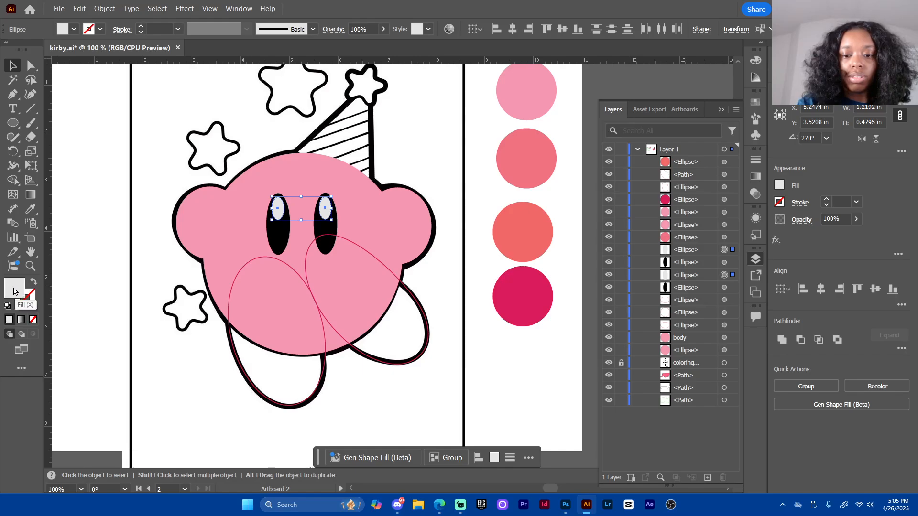
{"action": "left_click", "coordinate": [294, 171]}
{"action": "mouse_move", "coordinate": [294, 171]}
{"action": "left_mouse_down"}
{"action": "mouse_move", "coordinate": [272, 184]}
{"action": "mouse_move", "coordinate": [280, 184]}
{"action": "left_mouse_up"}
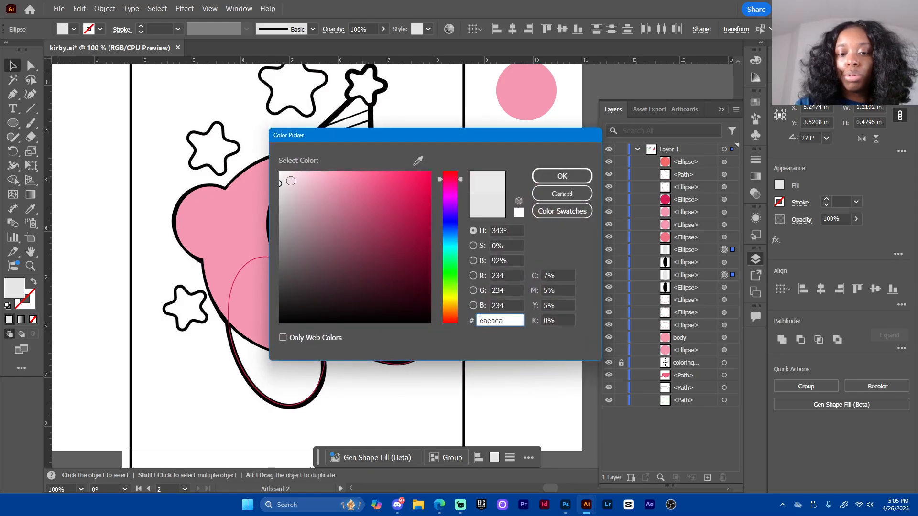
{"action": "left_click", "coordinate": [560, 176]}
{"action": "left_click", "coordinate": [449, 148]}
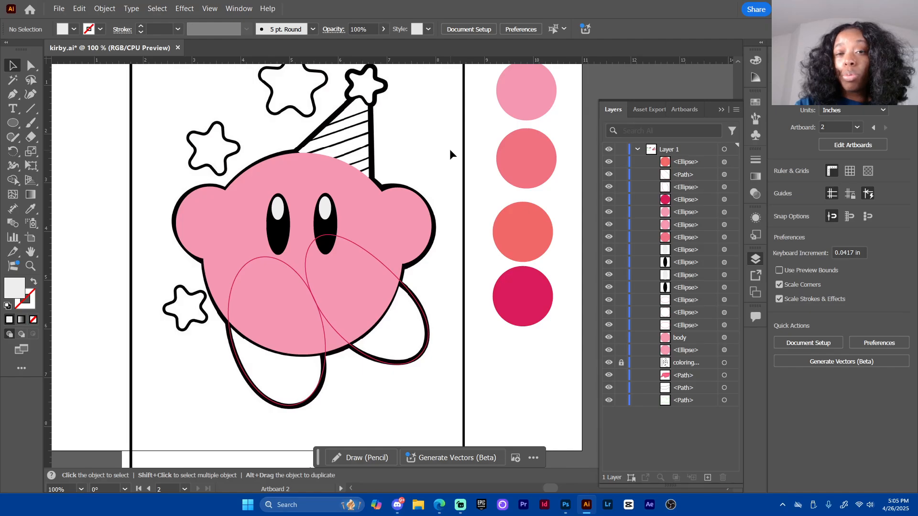
Set the fill of both large eye ellipses to the near-black 0c0c0c and save the file
{"action": "left_click", "coordinate": [329, 230]}
{"action": "left_click", "coordinate": [278, 225], "text": "shift"}
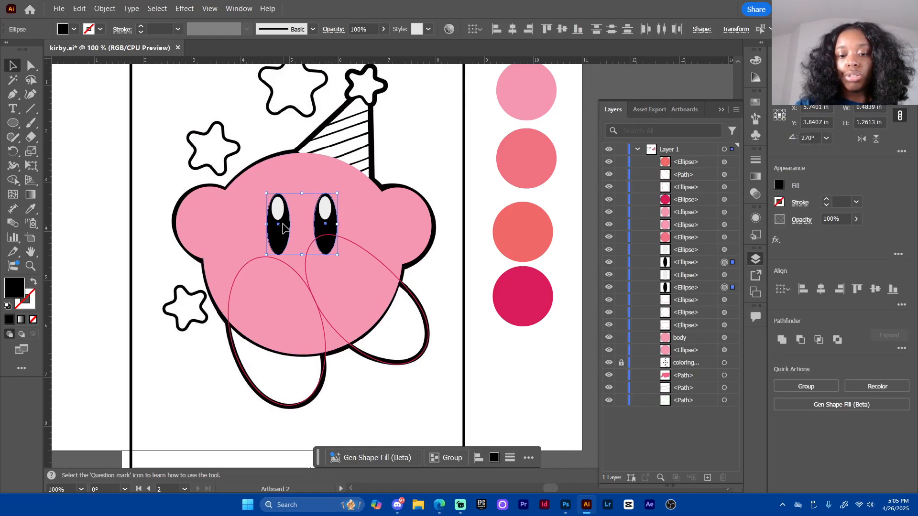
{"action": "double_click", "coordinate": [14, 287]}
{"action": "left_click_drag", "start_coordinate": [287, 310], "coordinate": [271, 316]}
{"action": "left_click", "coordinate": [561, 176]}
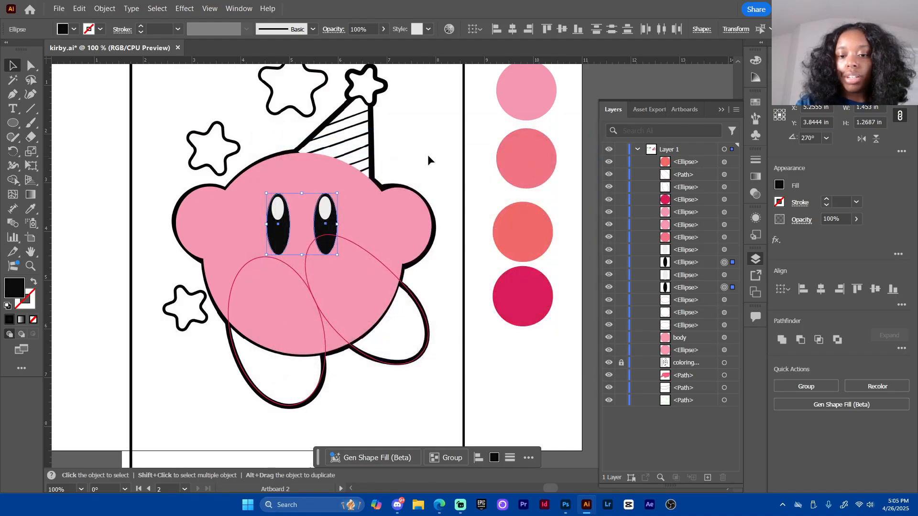
{"action": "left_click", "coordinate": [448, 159]}
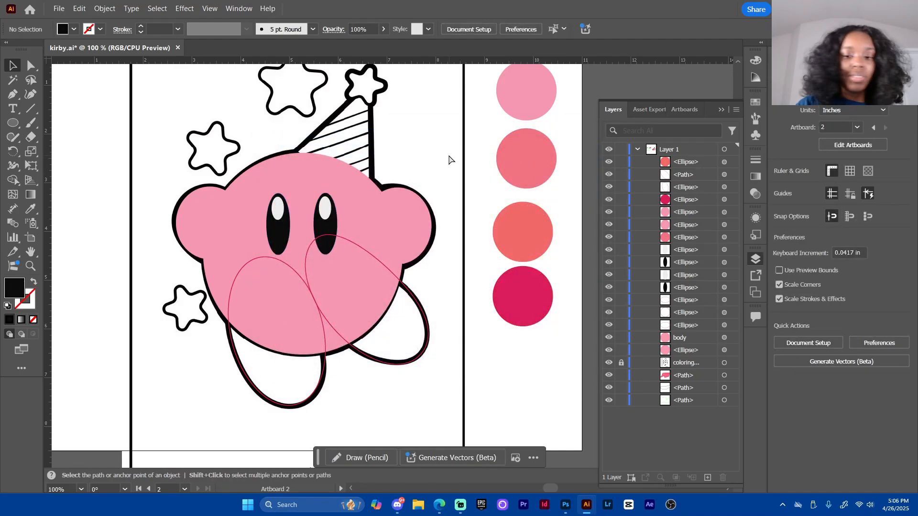
{"action": "key", "text": "ctrl+s"}
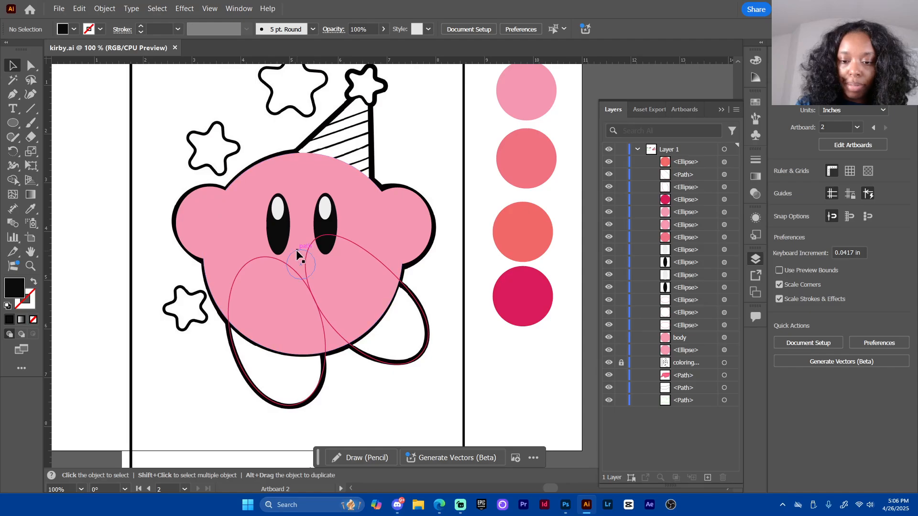
Swap the mouth circle's stroke to its fill and try to sample the eyes' near-black with the Color Picker's eyedropper
{"action": "left_click", "coordinate": [301, 250]}
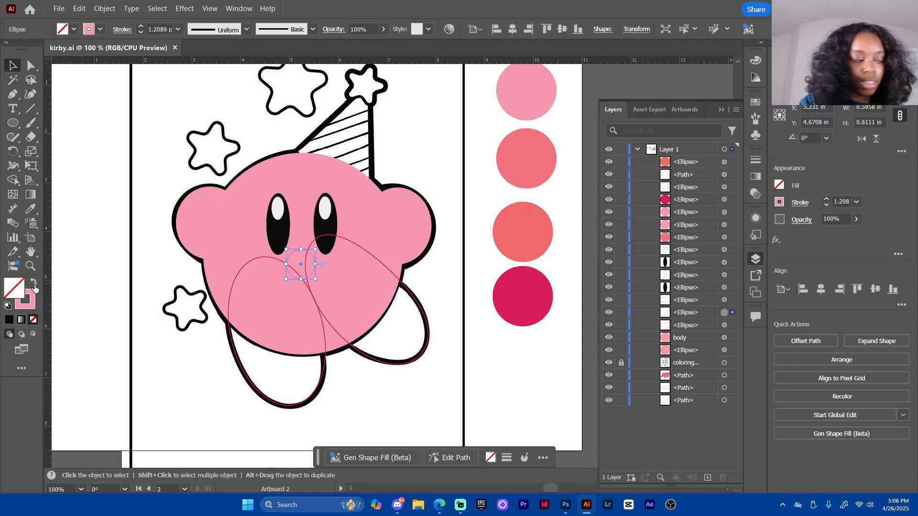
{"action": "left_click", "coordinate": [34, 281]}
{"action": "double_click", "coordinate": [14, 290]}
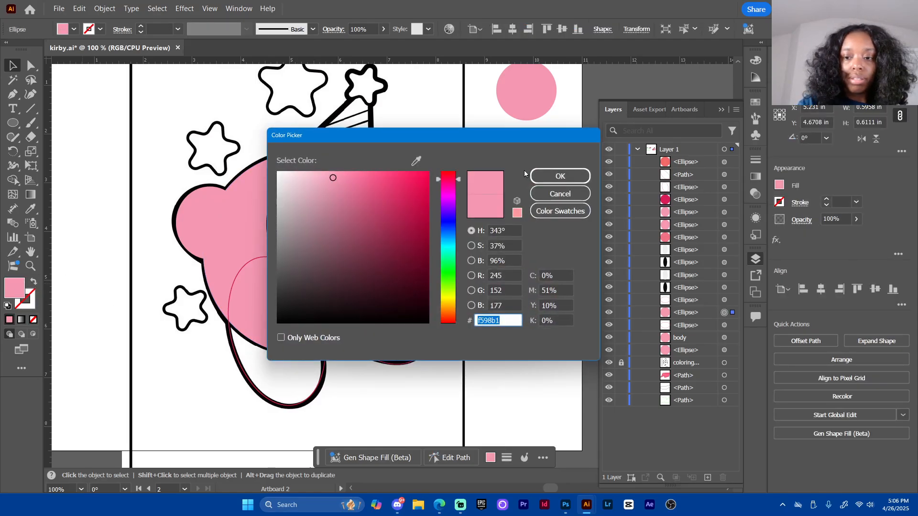
{"action": "left_click_drag", "start_coordinate": [477, 137], "coordinate": [591, 167]}
{"action": "left_click", "coordinate": [531, 190]}
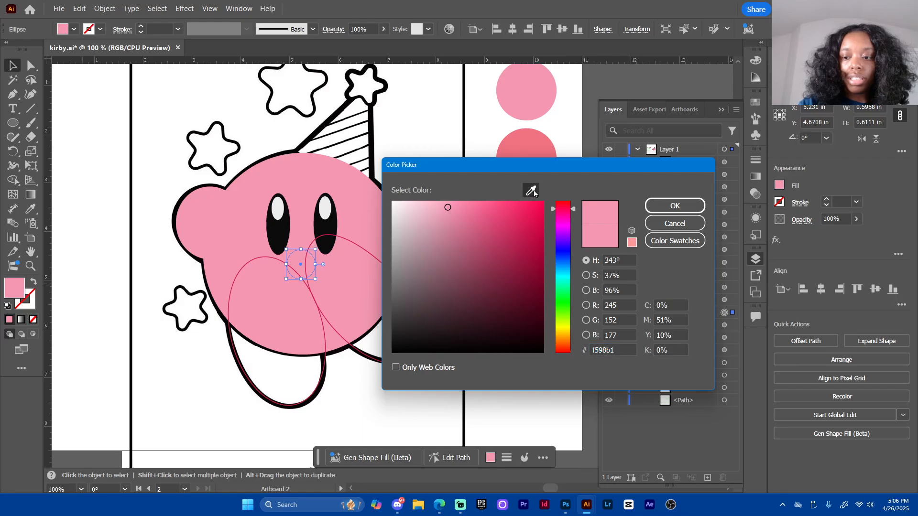
{"action": "left_click", "coordinate": [280, 231]}
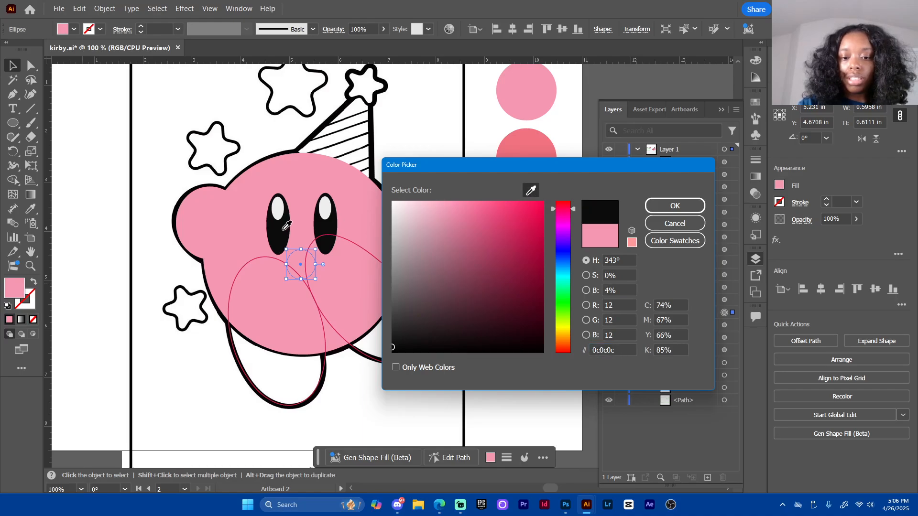
{"action": "left_click", "coordinate": [670, 205]}
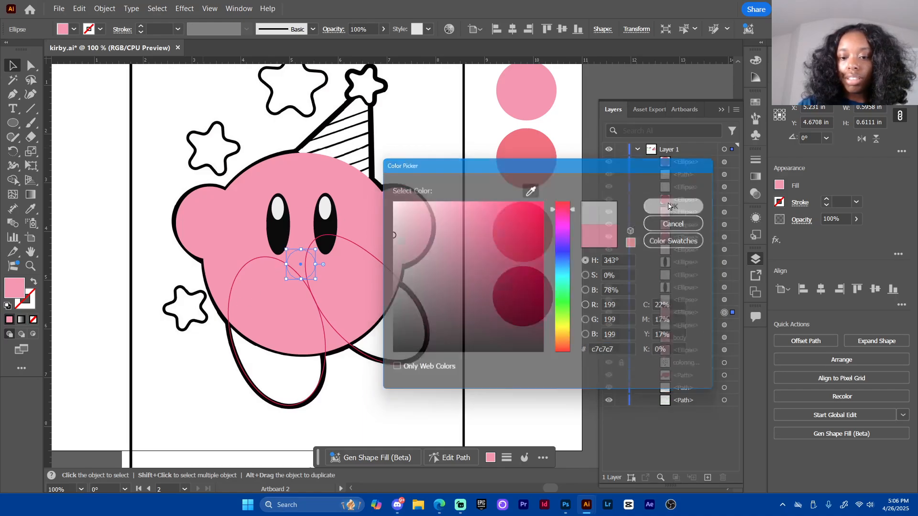
{"action": "double_click", "coordinate": [19, 289]}
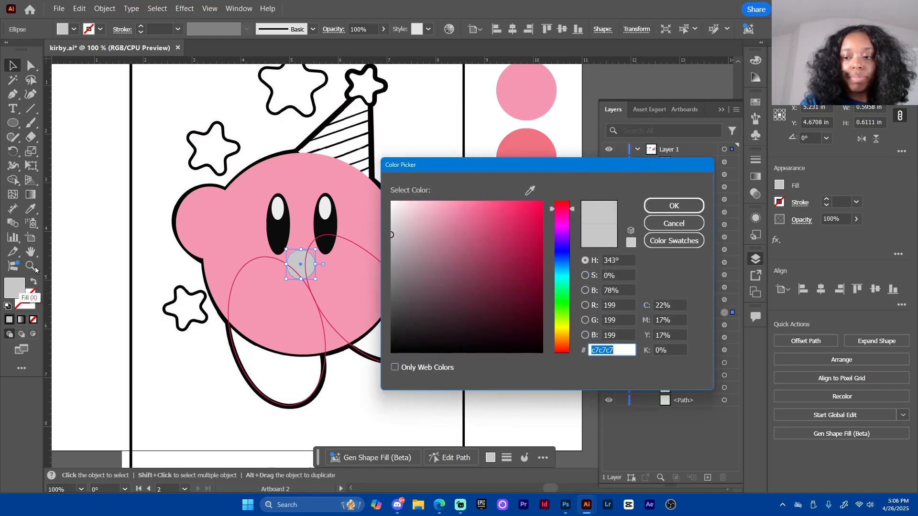
{"action": "left_click", "coordinate": [669, 205]}
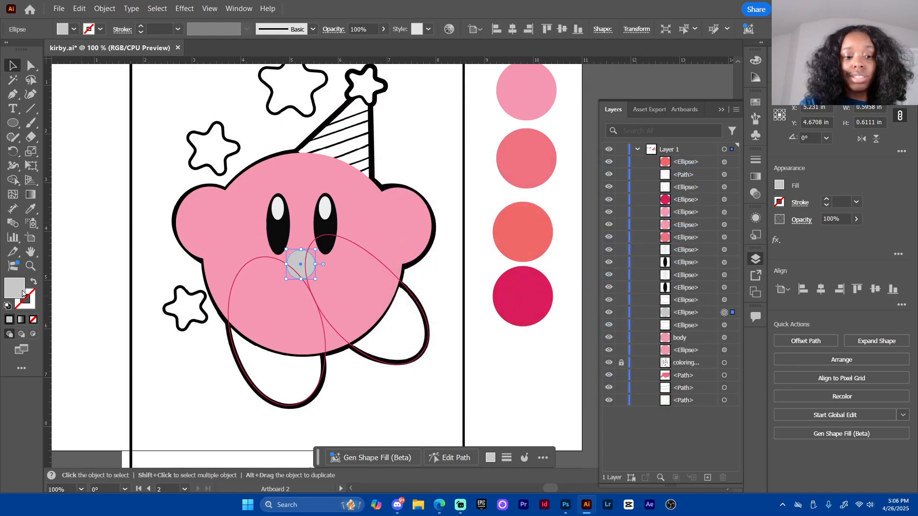
Match the mouth circle's fill to the eyes' near-black with the Eyedropper tool and save the file
{"action": "key", "text": "i"}
{"action": "left_click", "coordinate": [290, 232]}
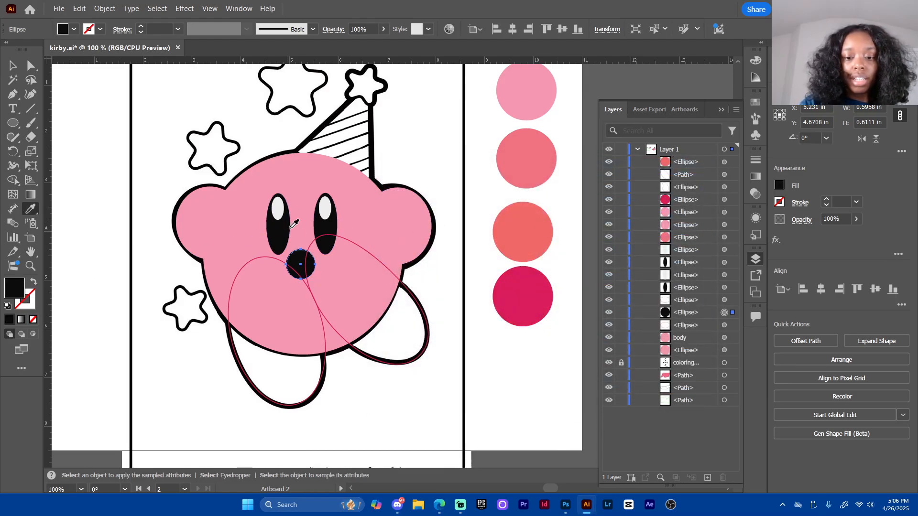
{"action": "key", "text": "v"}
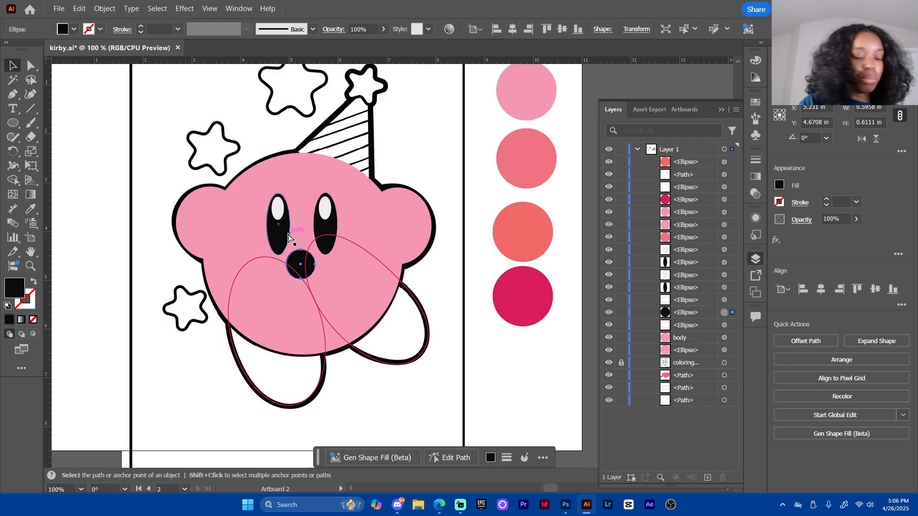
{"action": "key", "text": "ctrl+s"}
{"action": "left_click", "coordinate": [438, 157]}
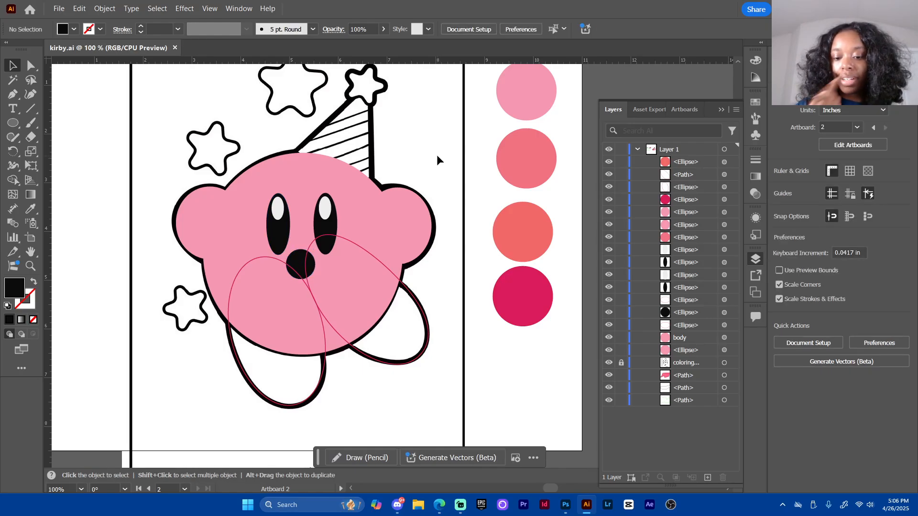
Swap the crimson stroke of both foot shapes to their fill, leaving no stroke, and save the file
{"action": "left_click", "coordinate": [359, 364]}
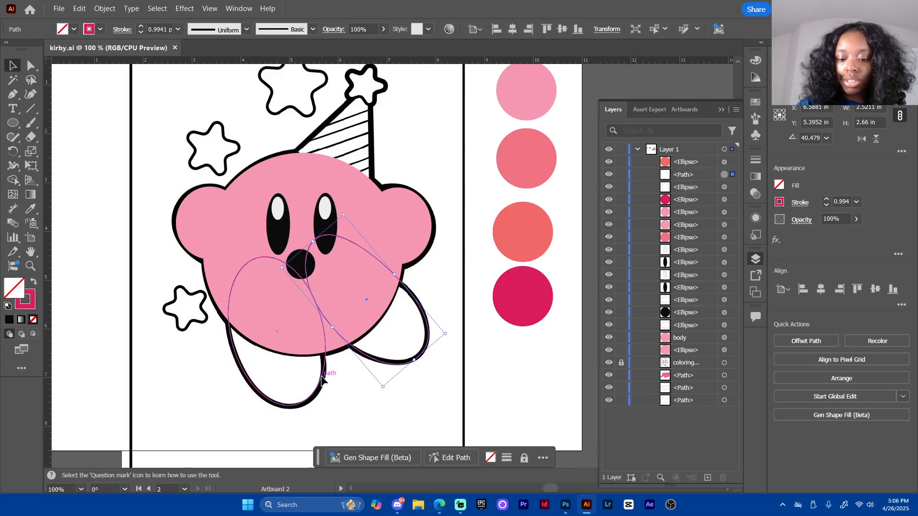
{"action": "left_click", "coordinate": [325, 362], "text": "shift"}
{"action": "left_click", "coordinate": [33, 282]}
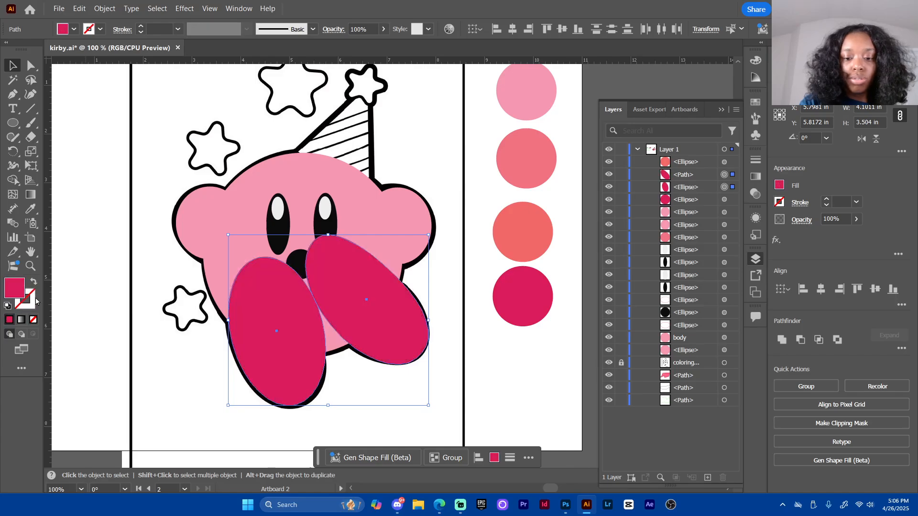
{"action": "left_click", "coordinate": [158, 393]}
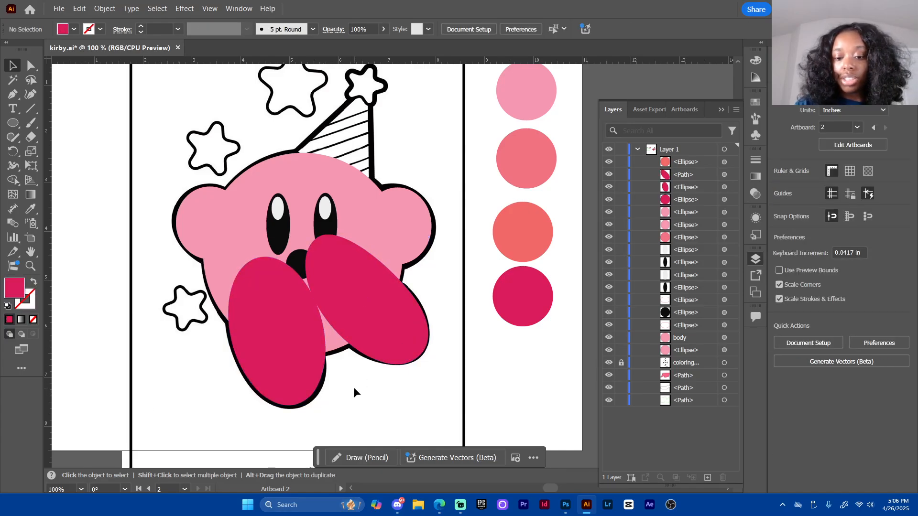
{"action": "key", "text": "ctrl+s"}
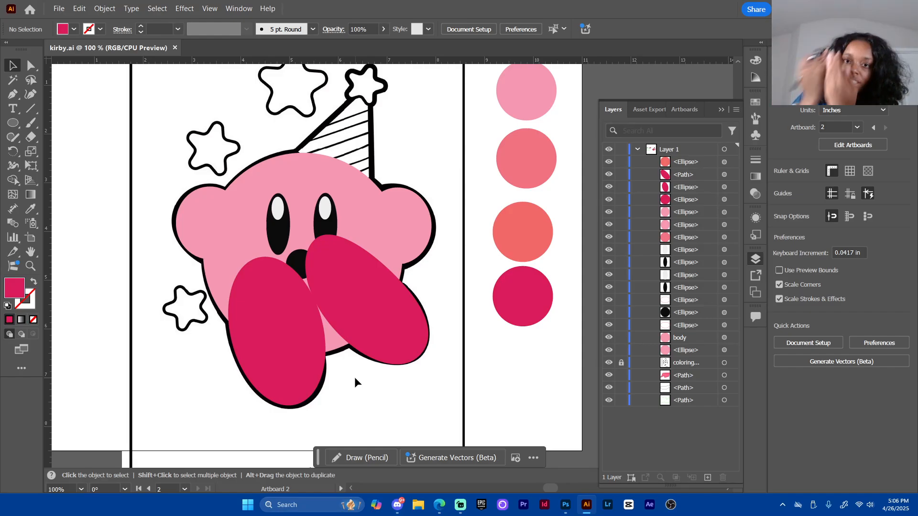
Move both crimson foot shapes beneath the body object in the layer stacking order
{"action": "left_click", "coordinate": [372, 331]}
{"action": "left_click", "coordinate": [302, 375], "text": "shift"}
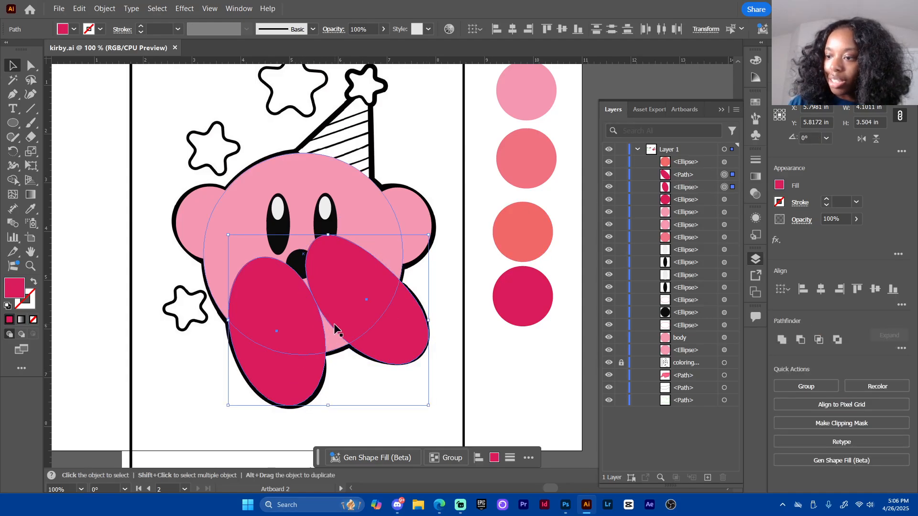
{"action": "left_click", "coordinate": [699, 173]}
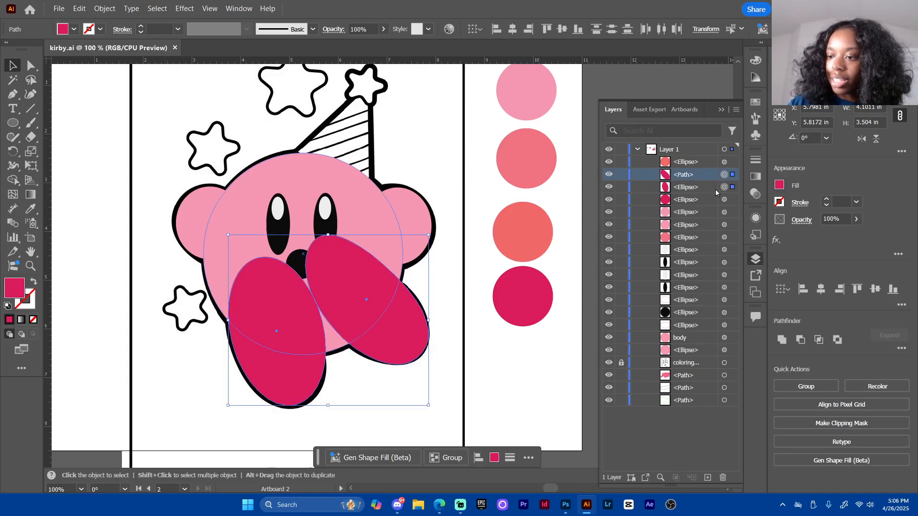
{"action": "left_click", "coordinate": [703, 187], "text": "shift"}
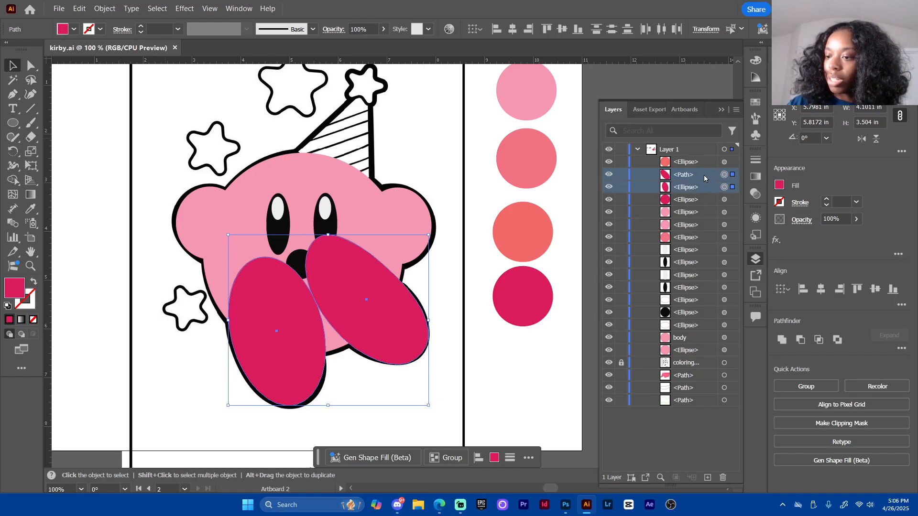
{"action": "left_click_drag", "start_coordinate": [704, 178], "coordinate": [709, 347]}
{"action": "left_click", "coordinate": [449, 380]}
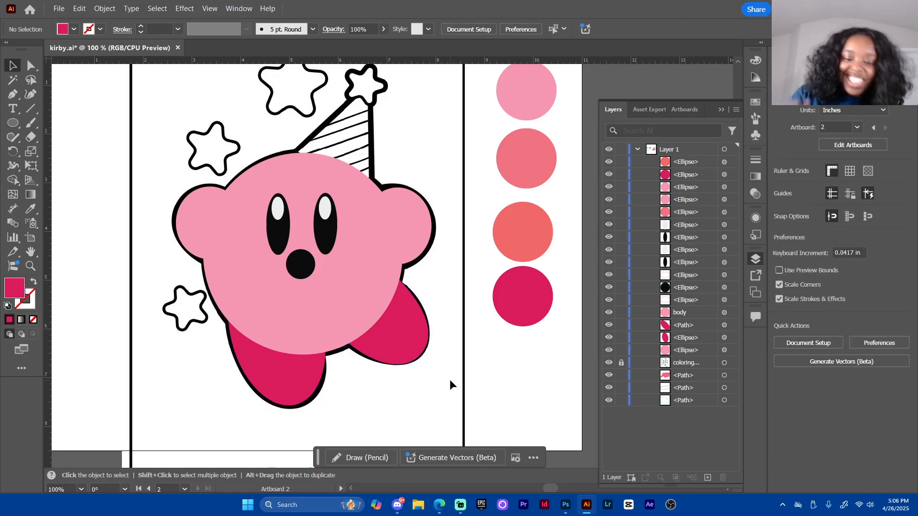
Save the file and draw a crimson five-pointed star about 1.52 by 1.44 in over the frame's upper-left corner
{"action": "key", "text": "ctrl+s"}
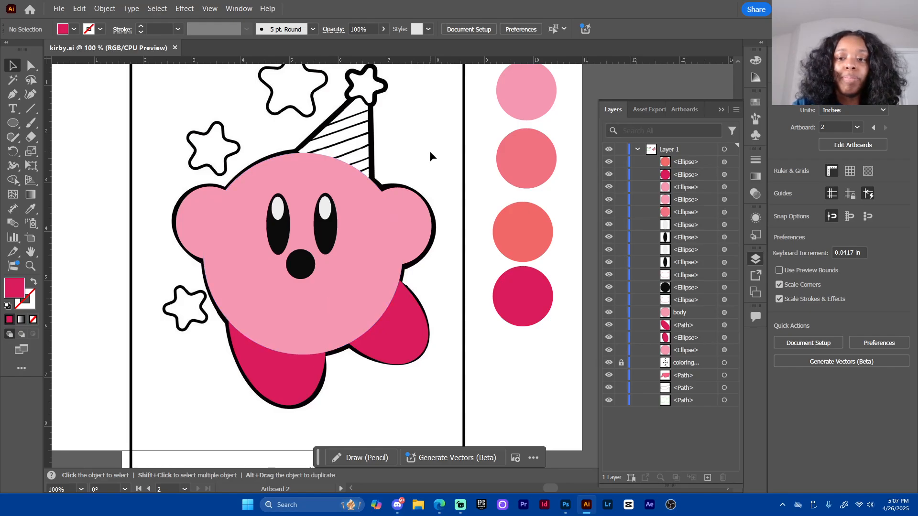
{"action": "left_click_drag", "start_coordinate": [429, 150], "coordinate": [433, 198]}
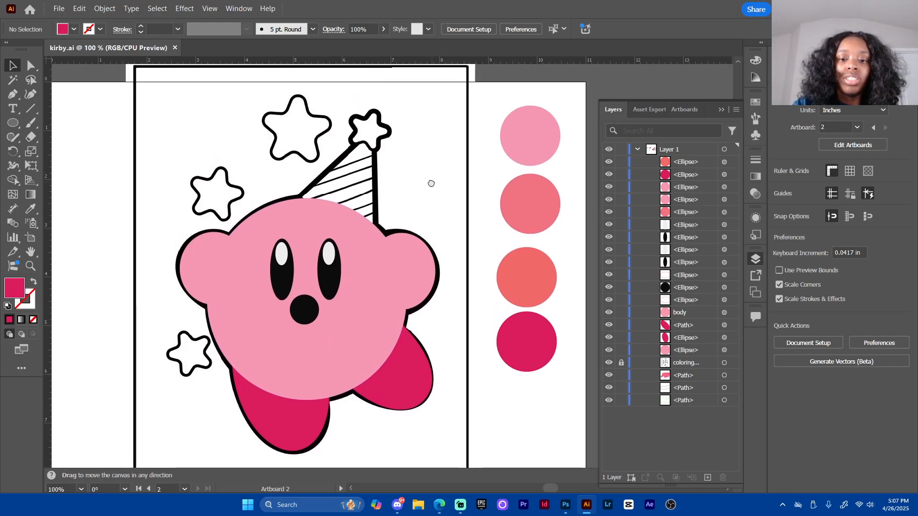
{"action": "left_click", "coordinate": [13, 124]}
{"action": "mouse_move", "coordinate": [13, 123]}
{"action": "left_mouse_down"}
{"action": "mouse_move", "coordinate": [57, 137]}
{"action": "mouse_move", "coordinate": [80, 182]}
{"action": "left_mouse_up"}
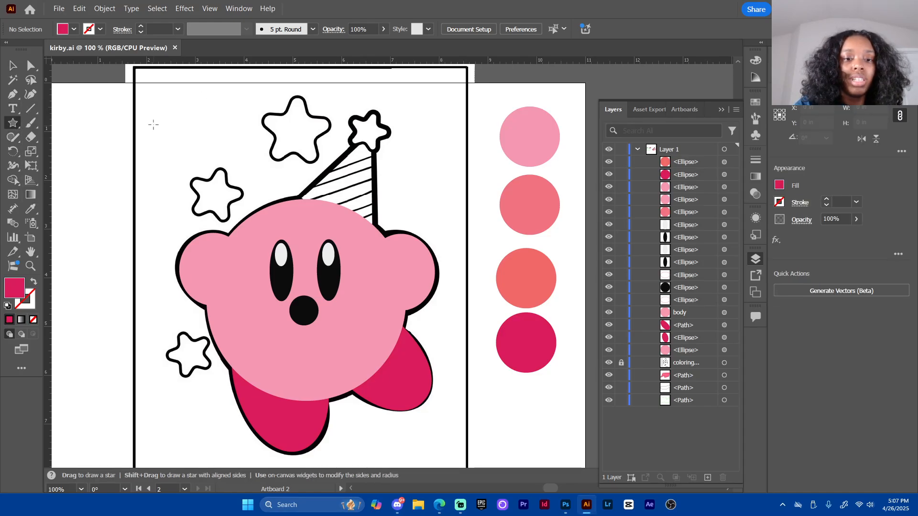
{"action": "mouse_move", "coordinate": [147, 115]}
{"action": "left_mouse_down"}
{"action": "mouse_move", "coordinate": [172, 157]}
{"action": "mouse_move", "coordinate": [145, 118]}
{"action": "mouse_move", "coordinate": [157, 146]}
{"action": "mouse_move", "coordinate": [202, 129]}
{"action": "mouse_move", "coordinate": [177, 147]}
{"action": "mouse_move", "coordinate": [187, 154]}
{"action": "mouse_move", "coordinate": [175, 148]}
{"action": "mouse_move", "coordinate": [180, 160]}
{"action": "mouse_move", "coordinate": [163, 132]}
{"action": "mouse_move", "coordinate": [184, 146]}
{"action": "left_mouse_up"}
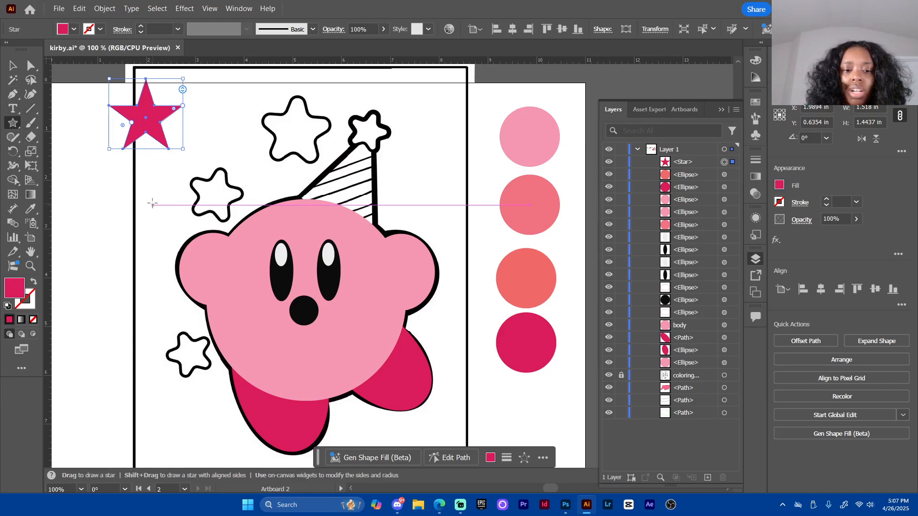
Try extra stars beside the character, including a three-pointed one set up in the Star options, and undo them
{"action": "left_click_drag", "start_coordinate": [151, 201], "coordinate": [155, 204]}
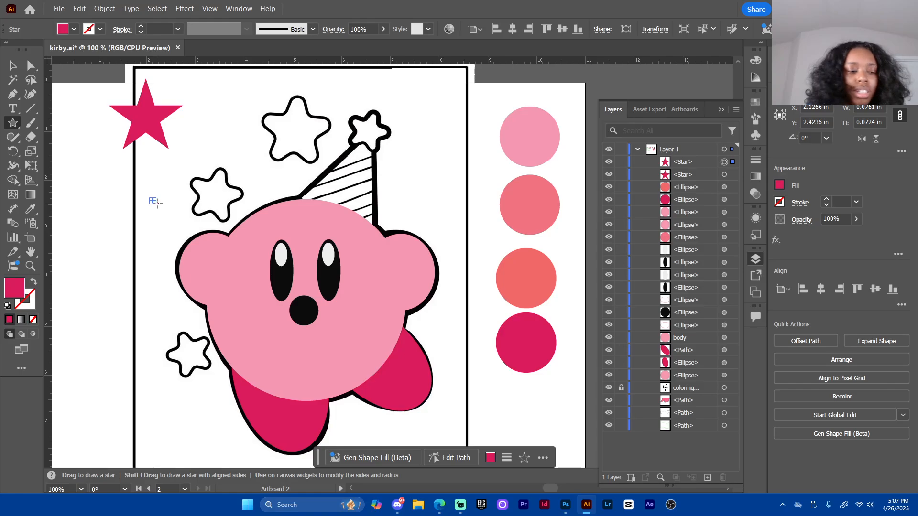
{"action": "key", "text": "ctrl+z"}
{"action": "left_click", "coordinate": [165, 223]}
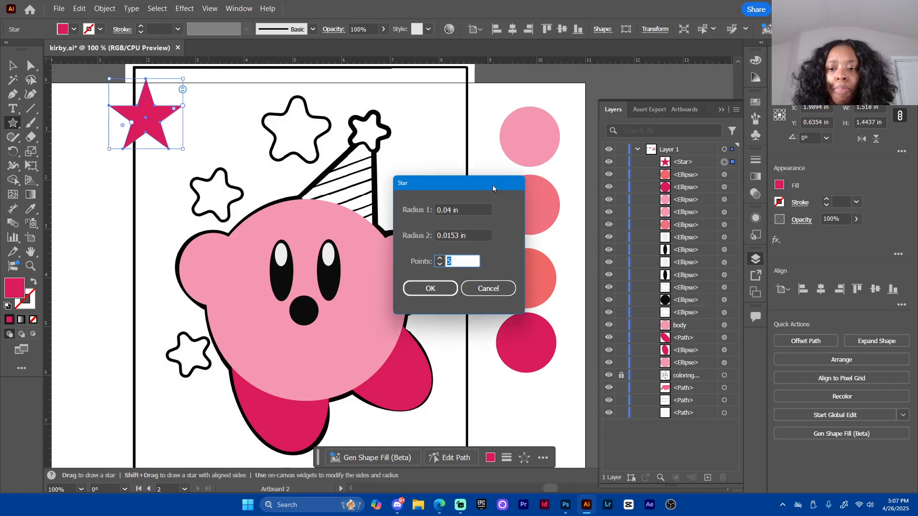
{"action": "left_click_drag", "start_coordinate": [493, 185], "coordinate": [397, 138]}
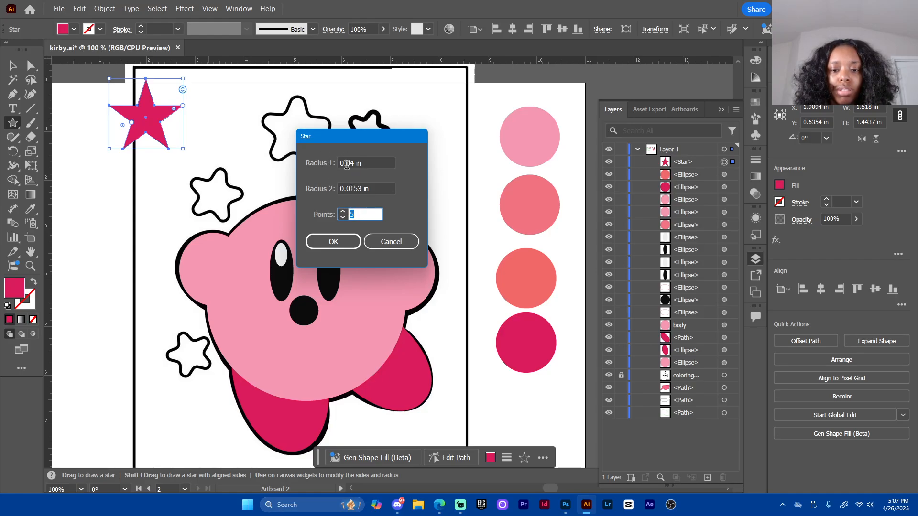
{"action": "left_click", "coordinate": [343, 218]}
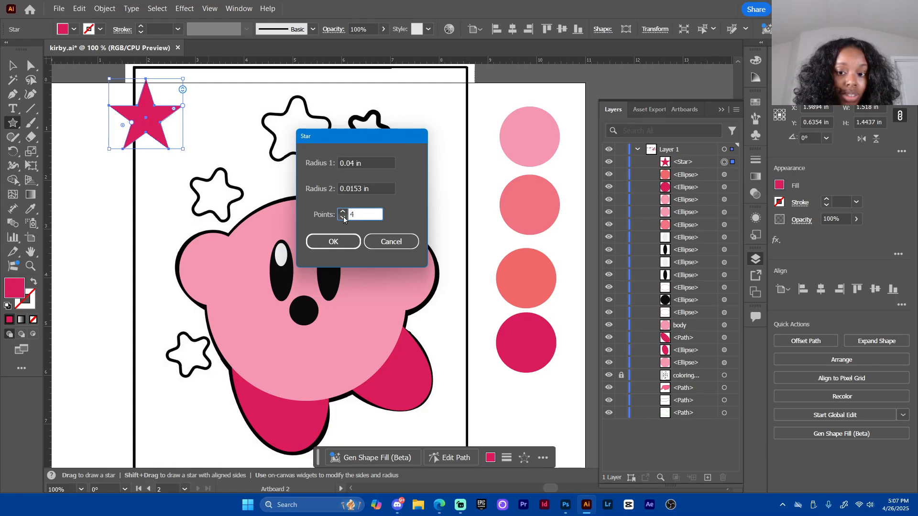
{"action": "left_click", "coordinate": [334, 242]}
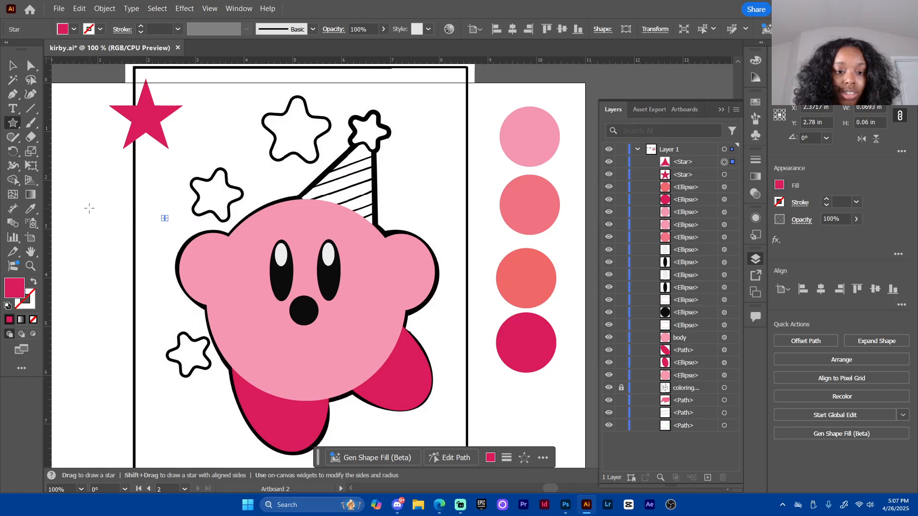
{"action": "left_click_drag", "start_coordinate": [89, 208], "coordinate": [126, 239]}
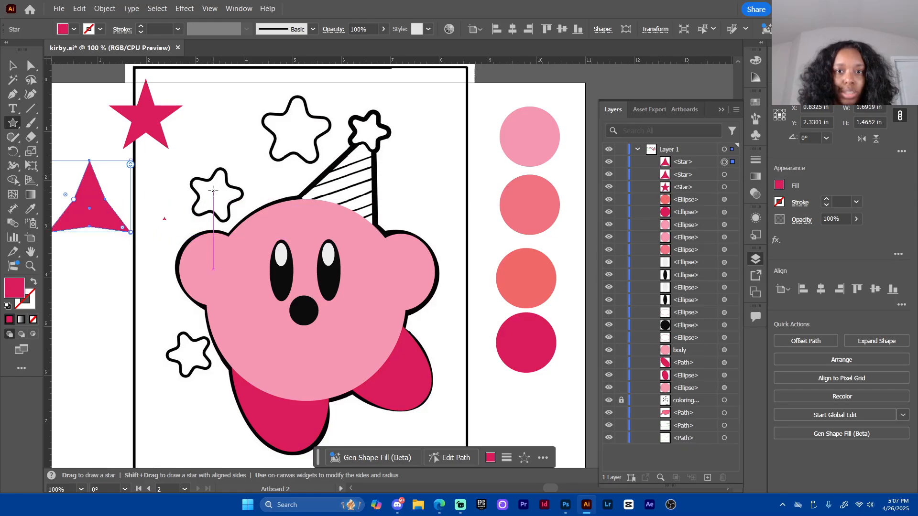
{"action": "key", "text": "ctrl+z"}
{"action": "key", "text": "ctrl+z"}
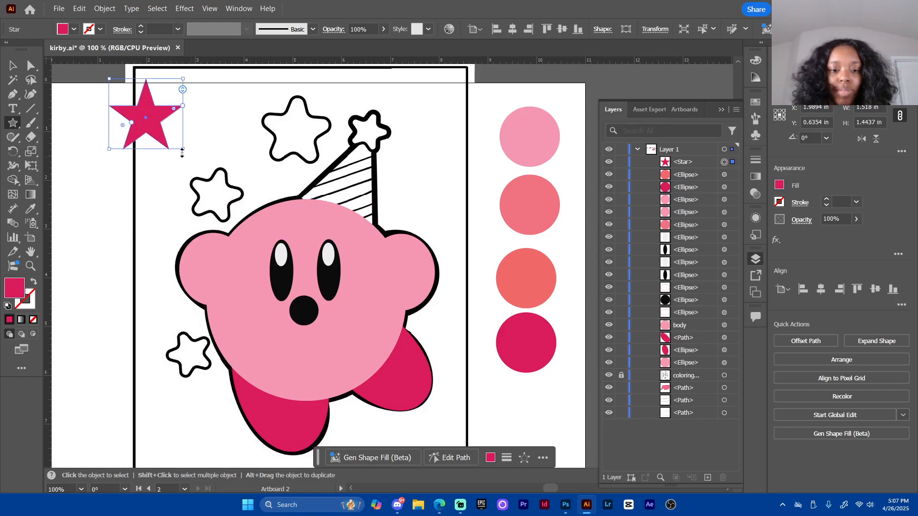
Create a five-pointed star with radii of 0.9768 in and 0.3731 in near the large star outline and delete it
{"action": "left_click", "coordinate": [259, 153]}
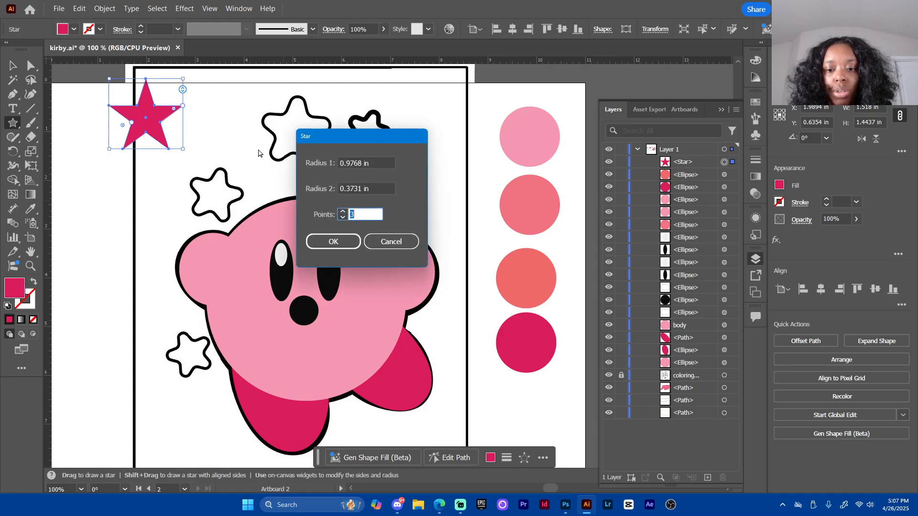
{"action": "left_click", "coordinate": [343, 212]}
{"action": "left_click", "coordinate": [343, 212]}
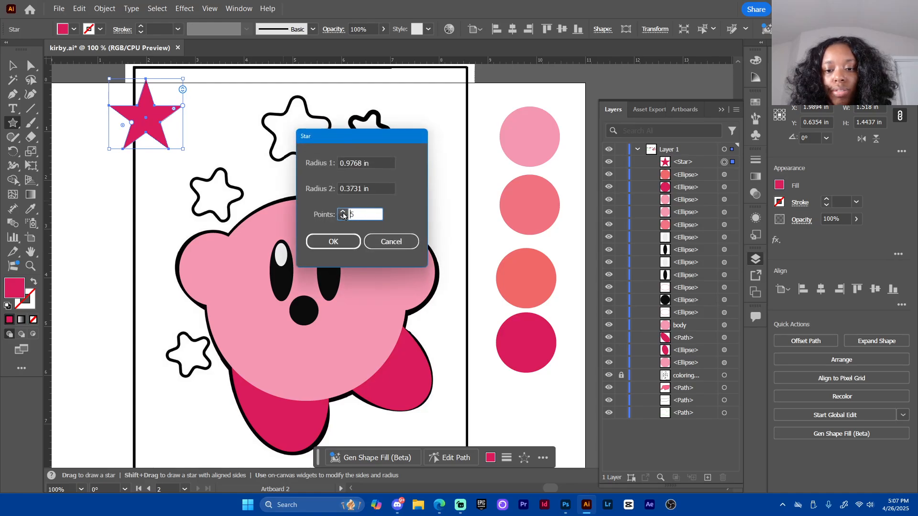
{"action": "left_click", "coordinate": [334, 242]}
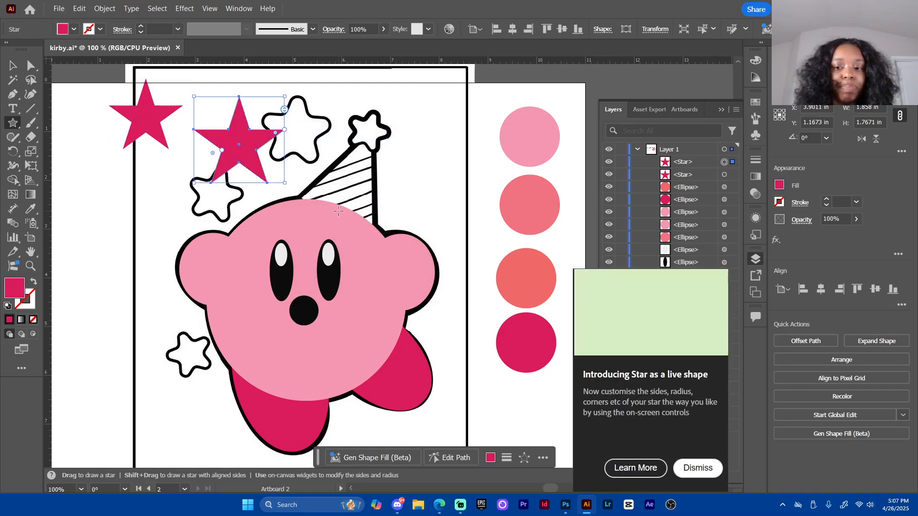
{"action": "key", "text": "v"}
{"action": "mouse_move", "coordinate": [246, 154]}
{"action": "left_mouse_down"}
{"action": "mouse_move", "coordinate": [262, 163]}
{"action": "mouse_move", "coordinate": [252, 170]}
{"action": "left_mouse_up"}
{"action": "key", "text": "Delete"}
Move the crimson star inside the frame's upper-left corner and place a copy of it outside the frame
{"action": "left_click_drag", "start_coordinate": [153, 135], "coordinate": [180, 150]}
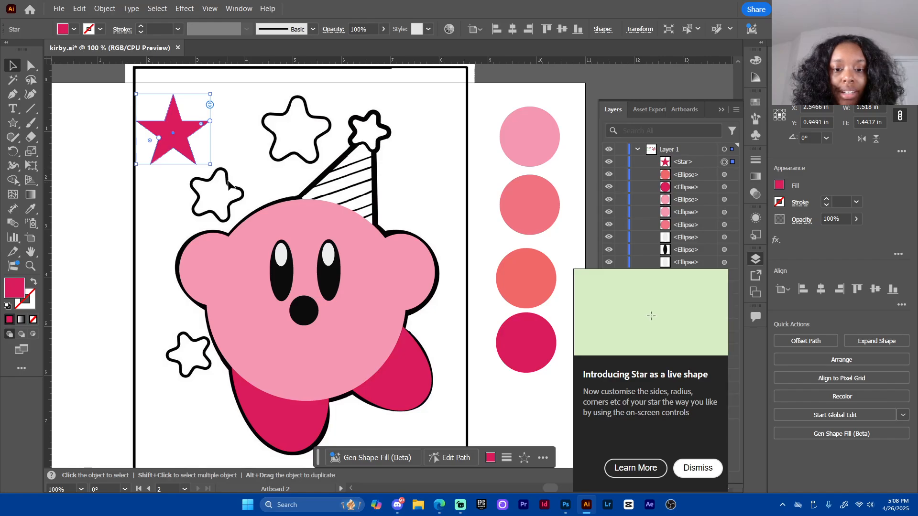
{"action": "left_click_drag", "start_coordinate": [158, 137], "coordinate": [107, 226]}
{"action": "left_click", "coordinate": [190, 146]}
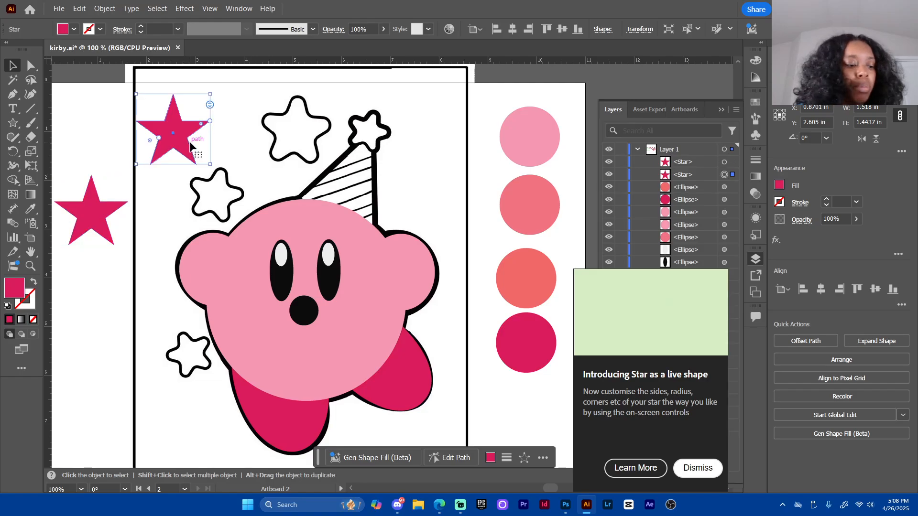
Dismiss the live shape tip and round the framed star's five outer points, making it about 0.99 by 0.95 in
{"action": "key", "text": "ctrl+plus"}
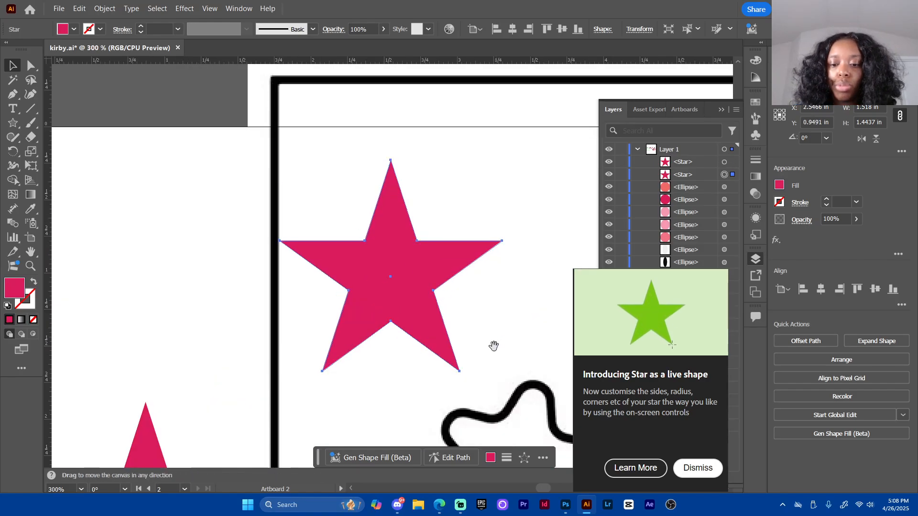
{"action": "key", "text": "ctrl+plus"}
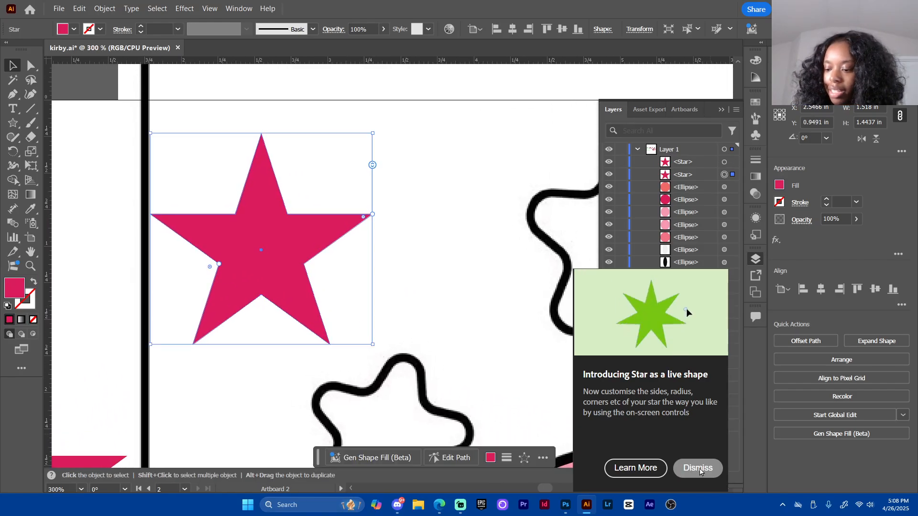
{"action": "left_click", "coordinate": [701, 468]}
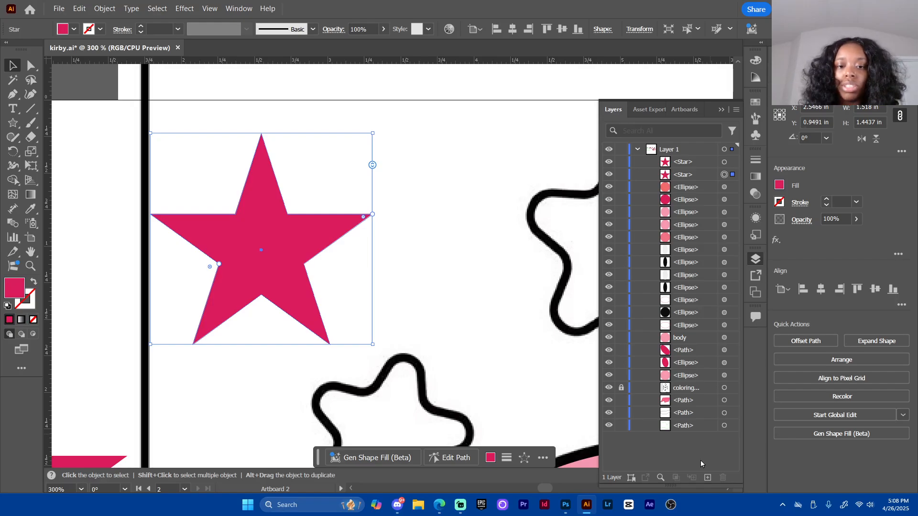
{"action": "left_click_drag", "start_coordinate": [283, 228], "coordinate": [305, 216]}
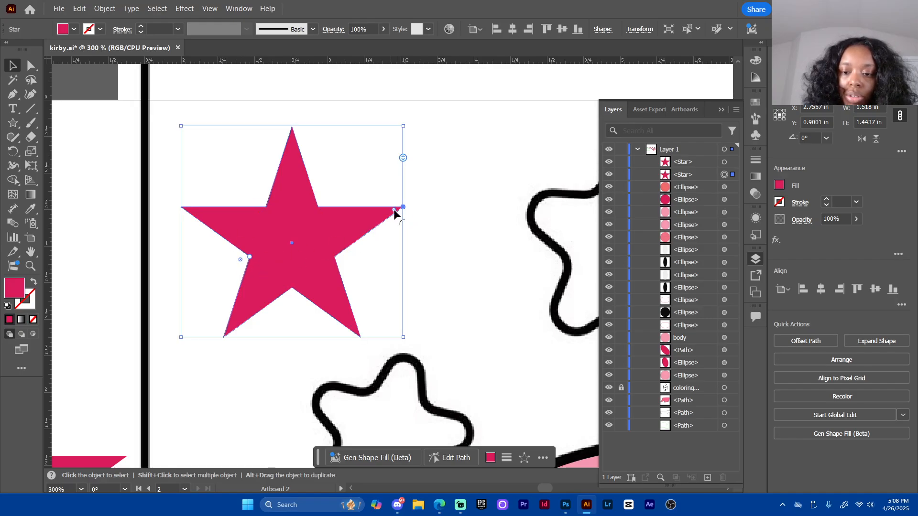
{"action": "left_click_drag", "start_coordinate": [395, 212], "coordinate": [391, 218]}
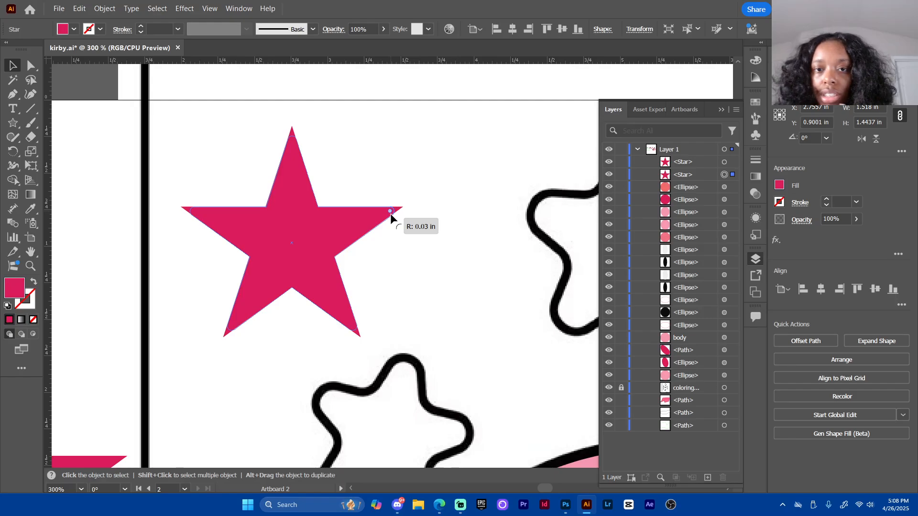
{"action": "left_click_drag", "start_coordinate": [391, 219], "coordinate": [347, 229]}
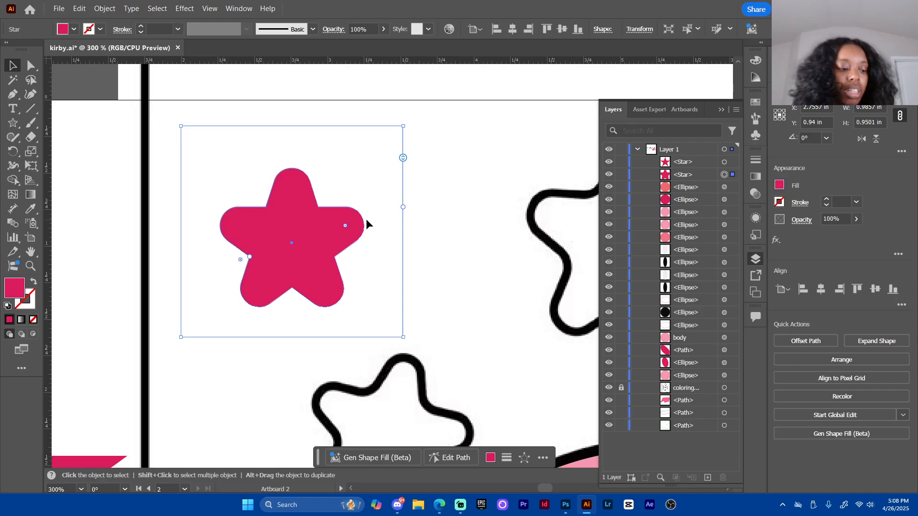
Reduce the rounding of the star's outer points to make it about 1.06 by 1.02 in, and slightly round its inner corners
{"action": "key", "text": "ctrl+minus"}
{"action": "key", "text": "ctrl+minus"}
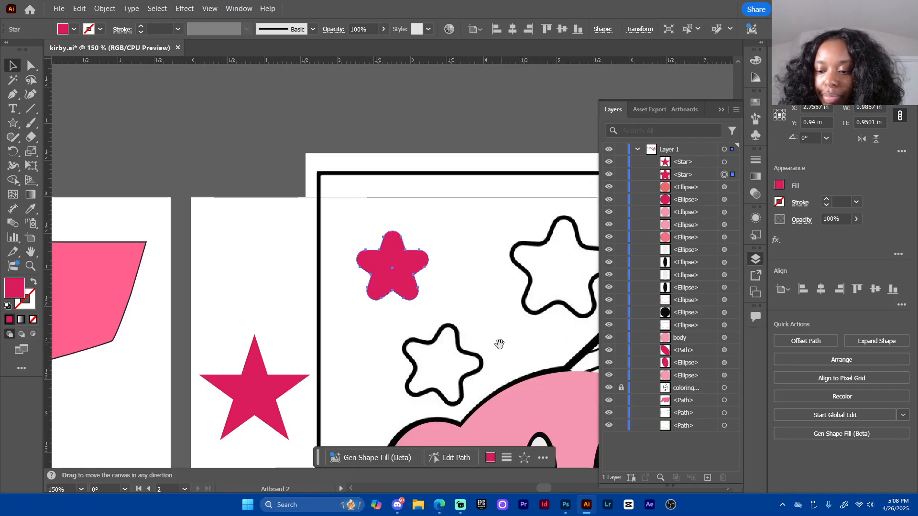
{"action": "left_click_drag", "start_coordinate": [498, 344], "coordinate": [424, 328]}
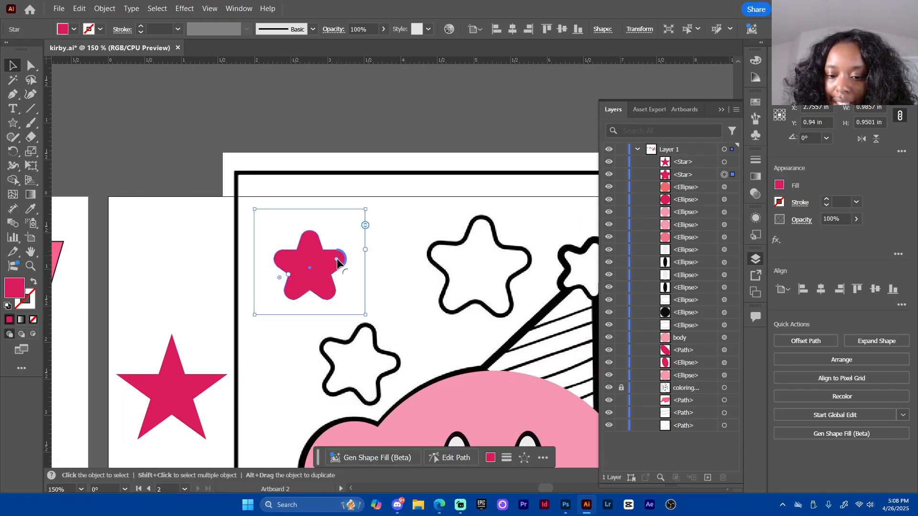
{"action": "mouse_move", "coordinate": [337, 262]}
{"action": "left_mouse_down"}
{"action": "mouse_move", "coordinate": [330, 257]}
{"action": "mouse_move", "coordinate": [340, 261]}
{"action": "left_mouse_up"}
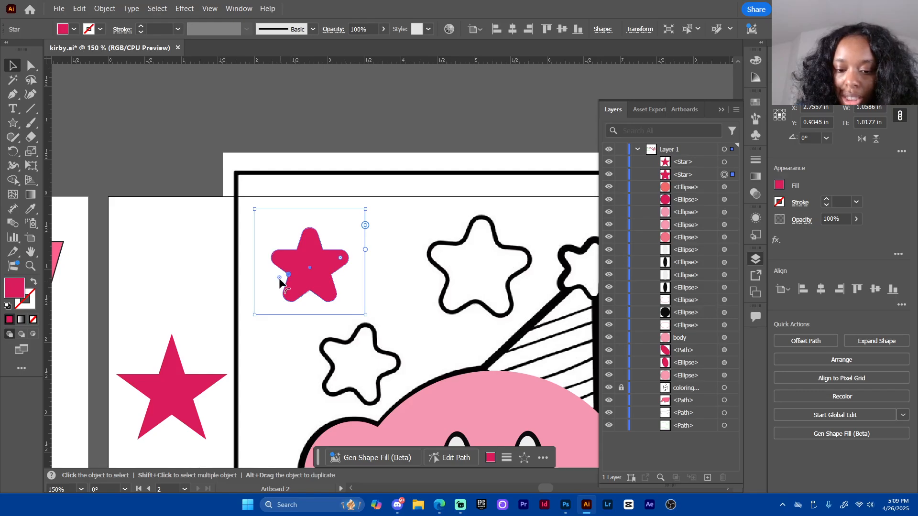
{"action": "mouse_move", "coordinate": [280, 277]}
{"action": "left_mouse_down"}
{"action": "mouse_move", "coordinate": [290, 276]}
{"action": "mouse_move", "coordinate": [277, 279]}
{"action": "left_mouse_up"}
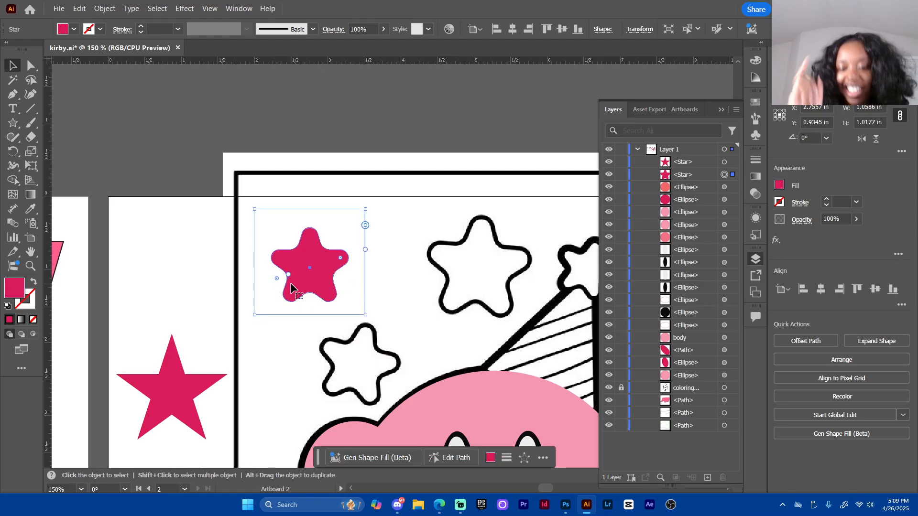
Fit a copy of the rounded star onto the large star outline, rotated to 355.74° and scaled to about 1.36 by 1.33 in
{"action": "left_click_drag", "start_coordinate": [275, 279], "coordinate": [488, 288]}
{"action": "left_click", "coordinate": [386, 291]}
{"action": "key", "text": "alt"}
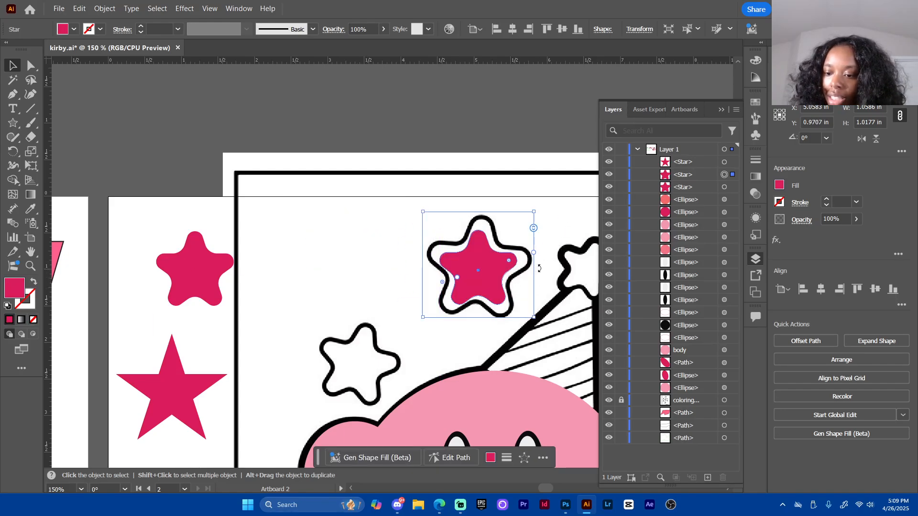
{"action": "left_click_drag", "start_coordinate": [537, 323], "coordinate": [534, 328]}
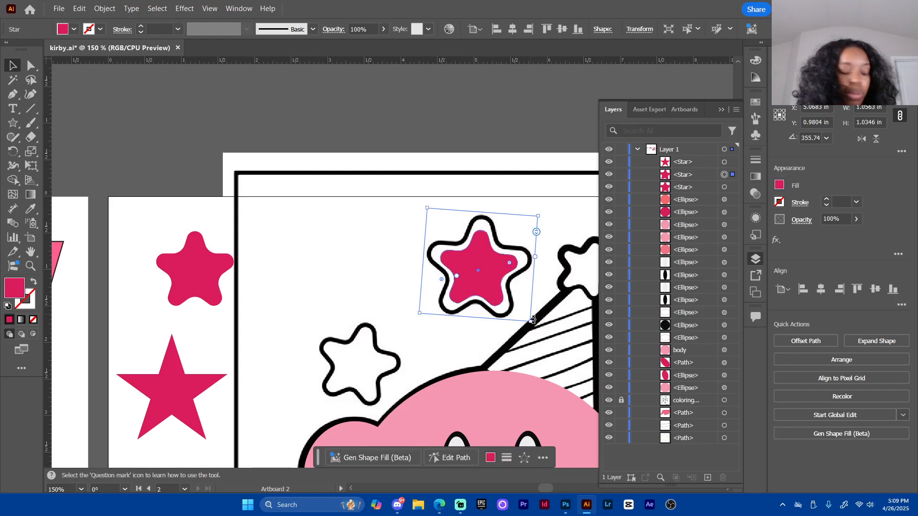
{"action": "left_click_drag", "start_coordinate": [534, 325], "coordinate": [546, 342]}
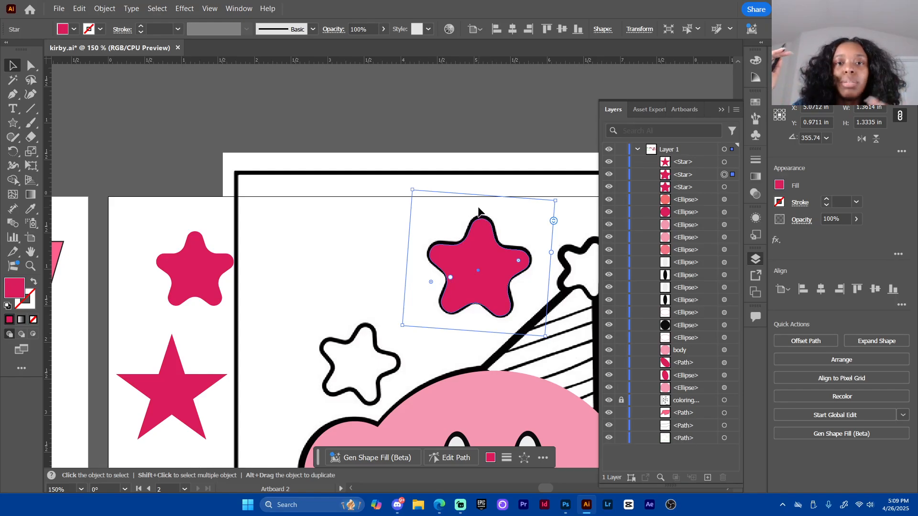
Convert the crimson star on the large star outline from a live shape to a path with Expand Shape
{"action": "left_click", "coordinate": [333, 280]}
{"action": "left_click_drag", "start_coordinate": [380, 375], "coordinate": [213, 163]}
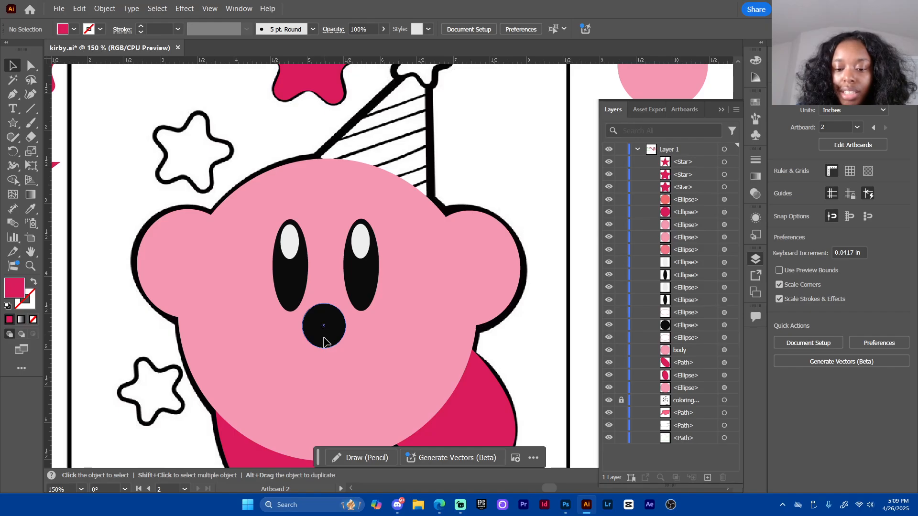
{"action": "left_click", "coordinate": [323, 329]}
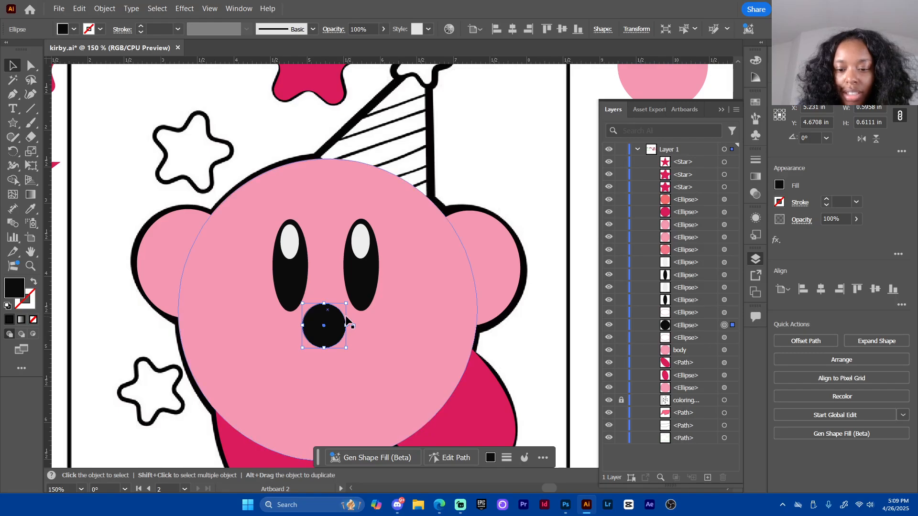
{"action": "left_click", "coordinate": [280, 136]}
{"action": "scroll", "coordinate": [280, 136], "scroll_direction": "up", "scroll_amount": 5}
{"action": "left_click", "coordinate": [341, 261]}
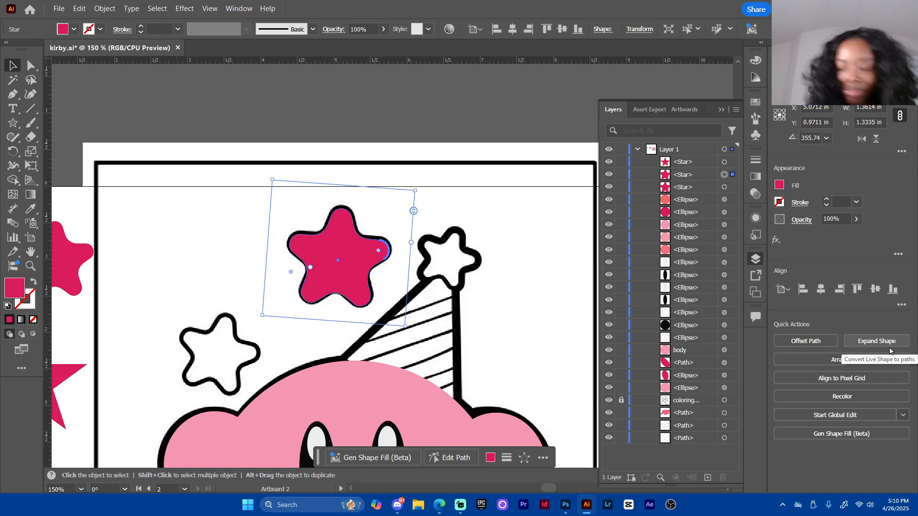
{"action": "left_click", "coordinate": [877, 341]}
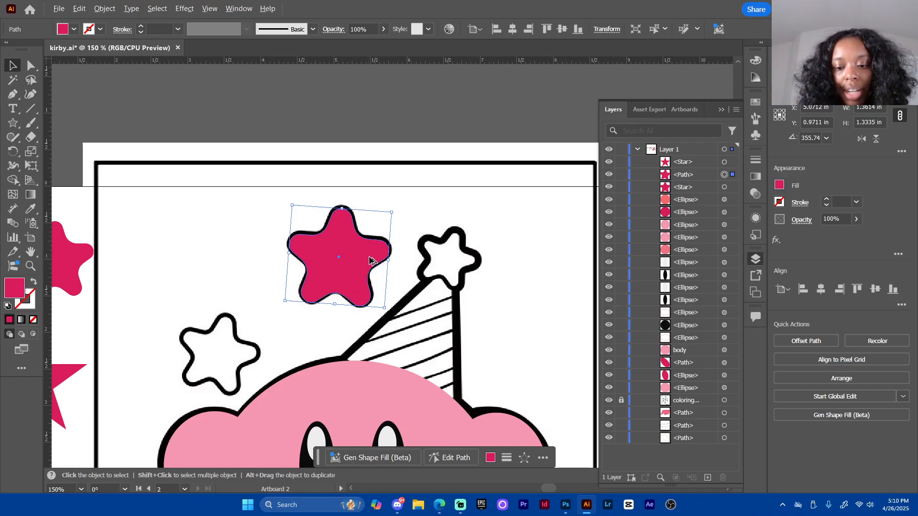
Fit copies of the star path onto the outline above Kirby's left arm and the hat's star, the latter about 0.79 by 0.82 in at 344.78°
{"action": "left_click_drag", "start_coordinate": [372, 259], "coordinate": [248, 355]}
{"action": "left_click_drag", "start_coordinate": [260, 405], "coordinate": [449, 274]}
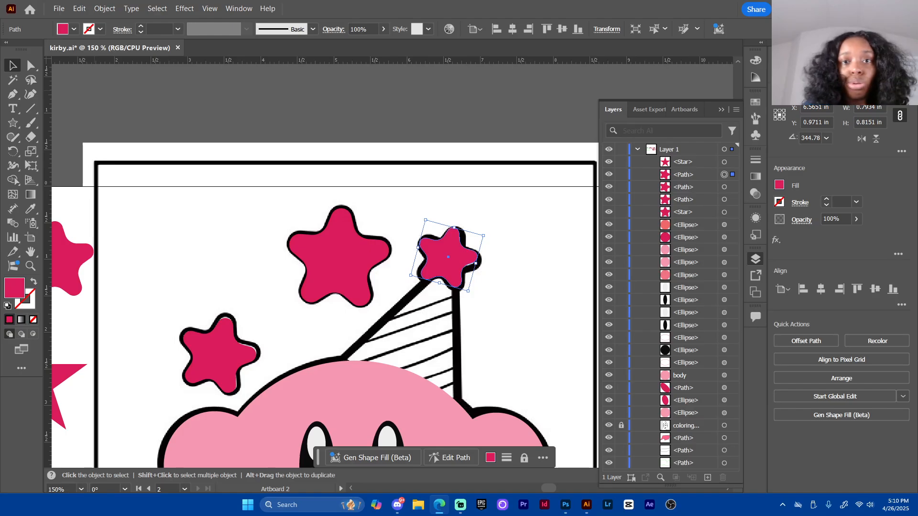
In the browser, browse the image results for "kirby yellow star" and copy the Kirby Fan Fiction Wiki Warp Star image
{"action": "left_click_drag", "start_coordinate": [380, 253], "coordinate": [314, 90]}
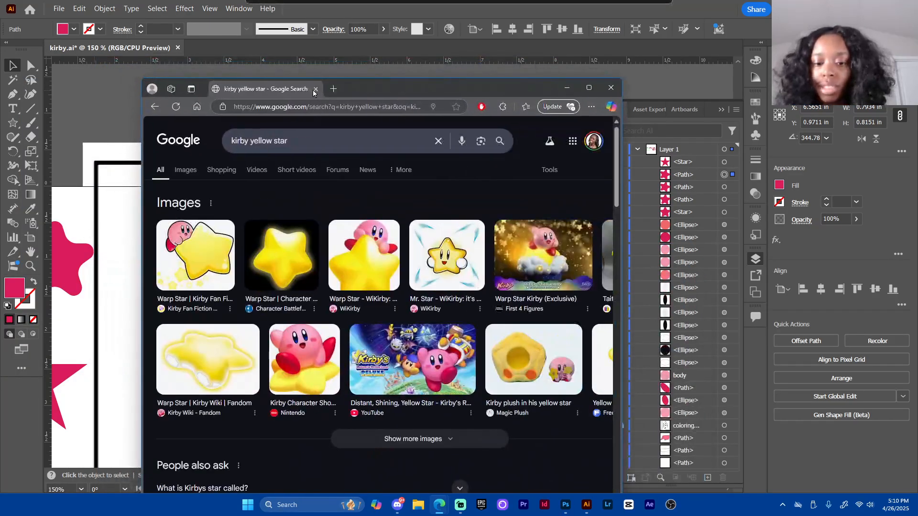
{"action": "left_click", "coordinate": [186, 170]}
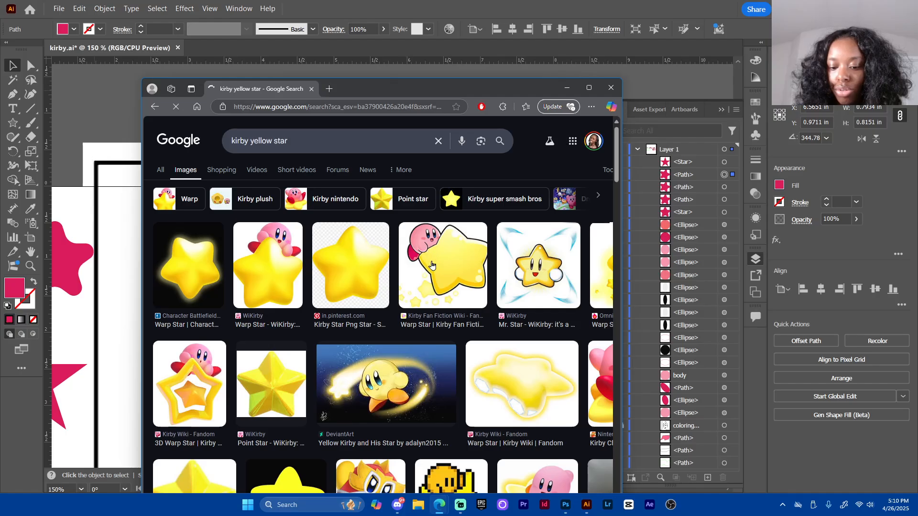
{"action": "scroll", "coordinate": [464, 254], "scroll_direction": "down", "scroll_amount": 2}
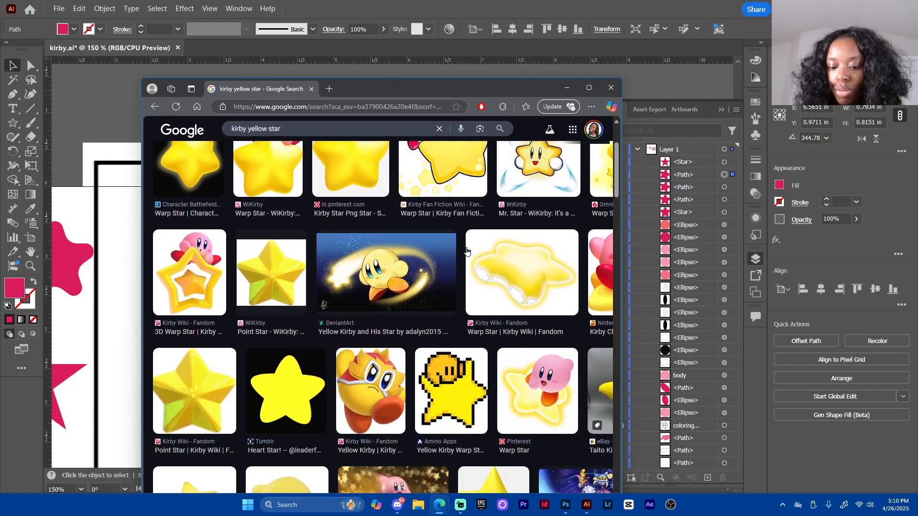
{"action": "left_click", "coordinate": [589, 87]}
{"action": "scroll", "coordinate": [567, 203], "scroll_direction": "down", "scroll_amount": 2}
{"action": "scroll", "coordinate": [567, 203], "scroll_direction": "up", "scroll_amount": 4}
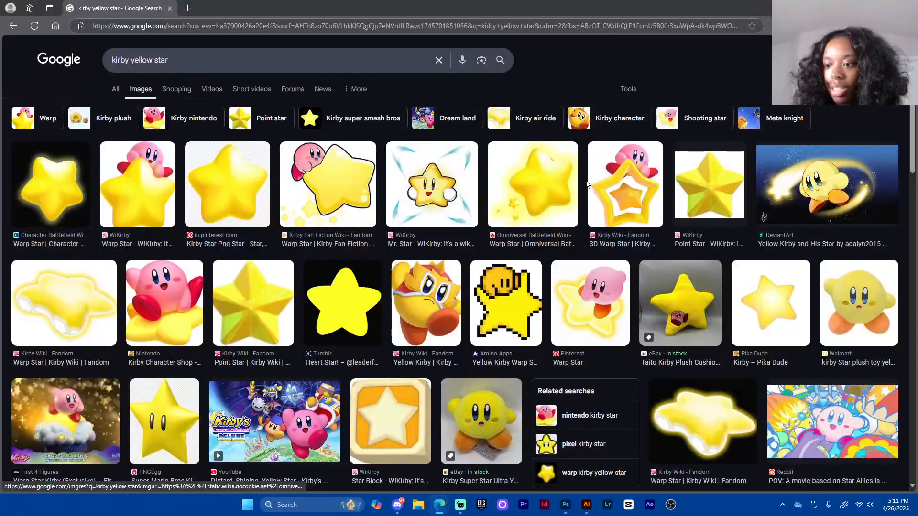
{"action": "left_click", "coordinate": [327, 190]}
{"action": "right_click", "coordinate": [697, 249]}
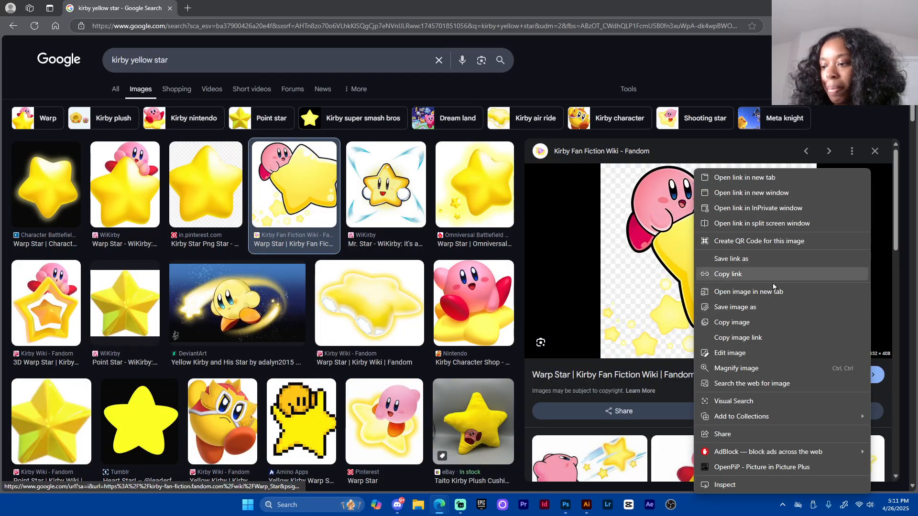
{"action": "left_click", "coordinate": [769, 322]}
Switch back to Illustrator, paste the Warp Star image, shrink it to about 1.50 by 1.35 in and place it above the large star
{"action": "key", "text": "alt+Tab"}
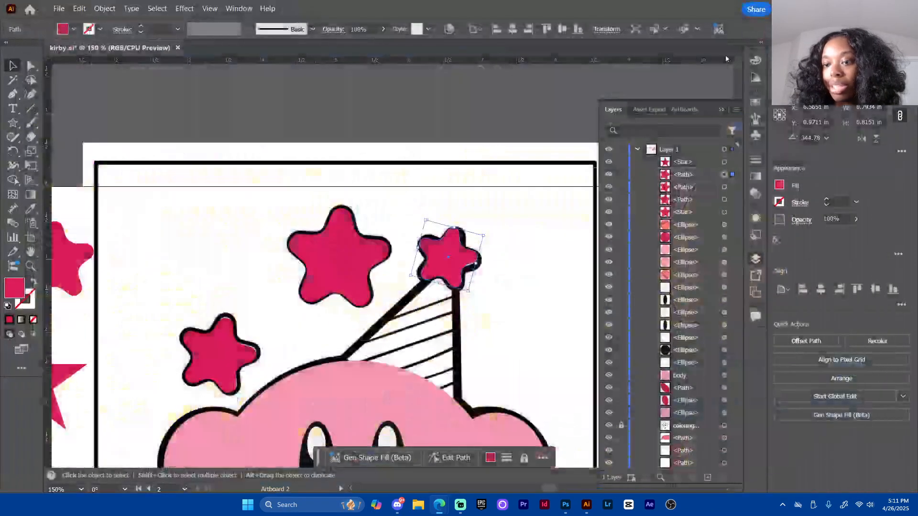
{"action": "key", "text": "ctrl+v"}
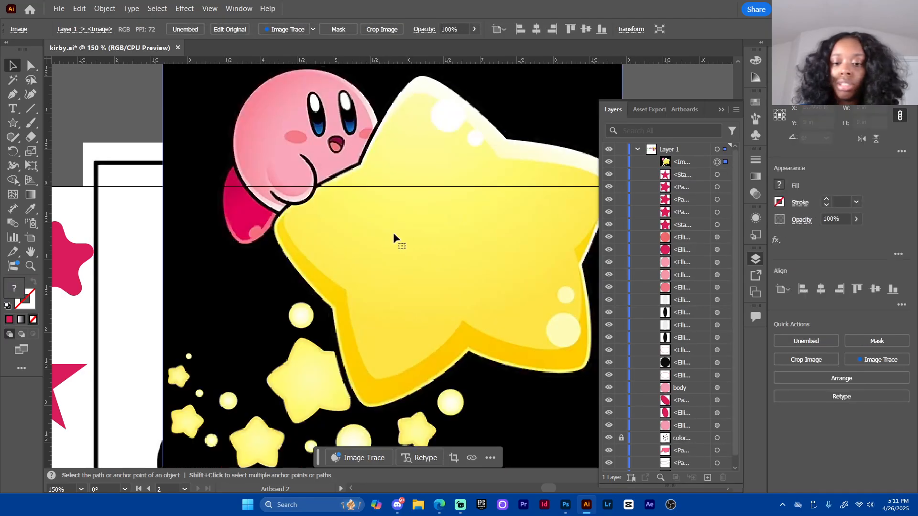
{"action": "left_click_drag", "start_coordinate": [165, 269], "coordinate": [355, 266]}
{"action": "left_click_drag", "start_coordinate": [409, 277], "coordinate": [231, 142]}
{"action": "left_click_drag", "start_coordinate": [256, 172], "coordinate": [271, 180]}
{"action": "left_click", "coordinate": [303, 123]}
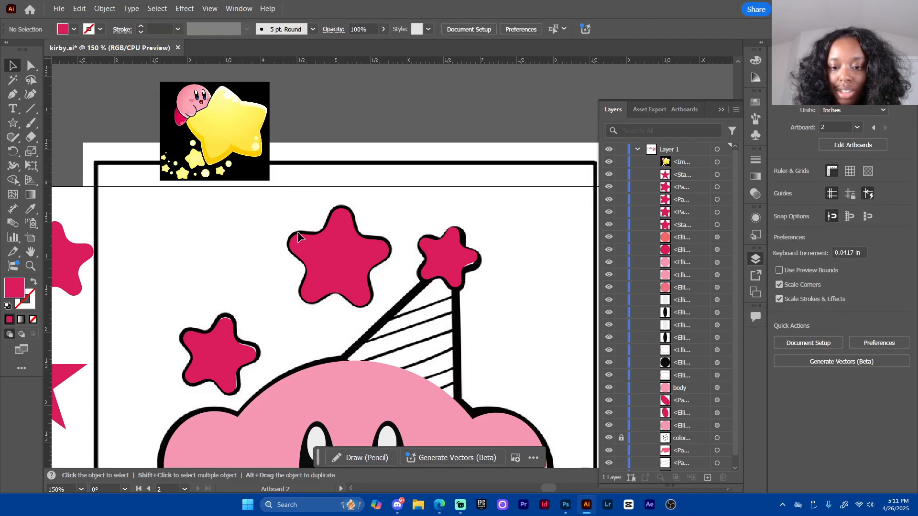
Recolor the three crimson stars on the star outlines with the yellow sampled from the Warp Star reference image
{"action": "left_click", "coordinate": [452, 267]}
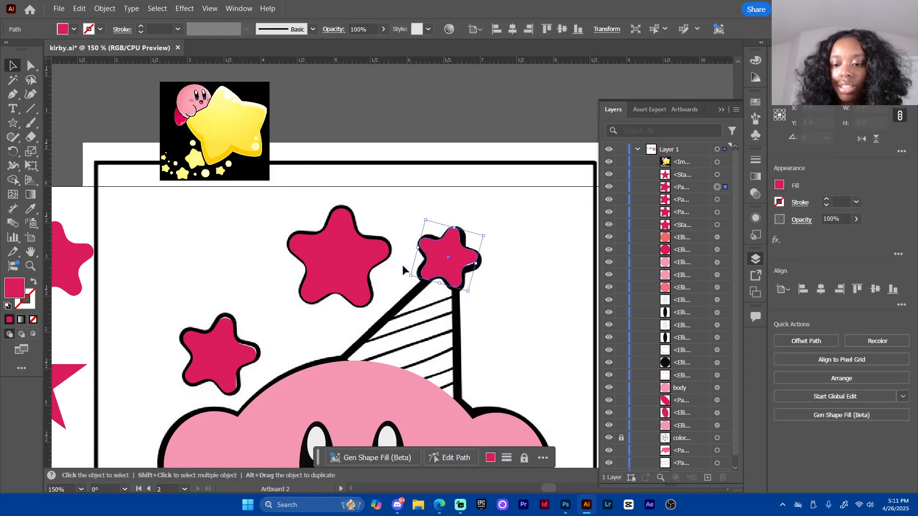
{"action": "left_click", "coordinate": [356, 275], "text": "shift"}
{"action": "left_click", "coordinate": [229, 352], "text": "shift"}
{"action": "key", "text": "i"}
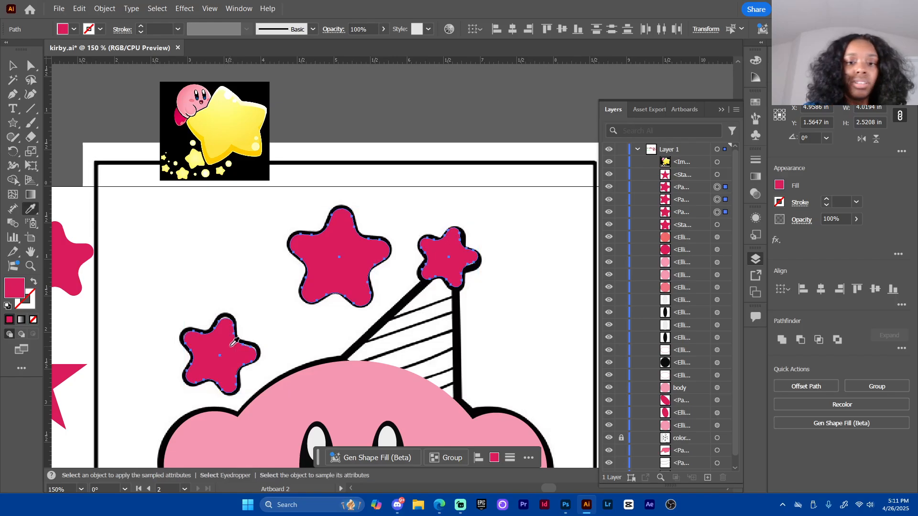
{"action": "left_click", "coordinate": [243, 124]}
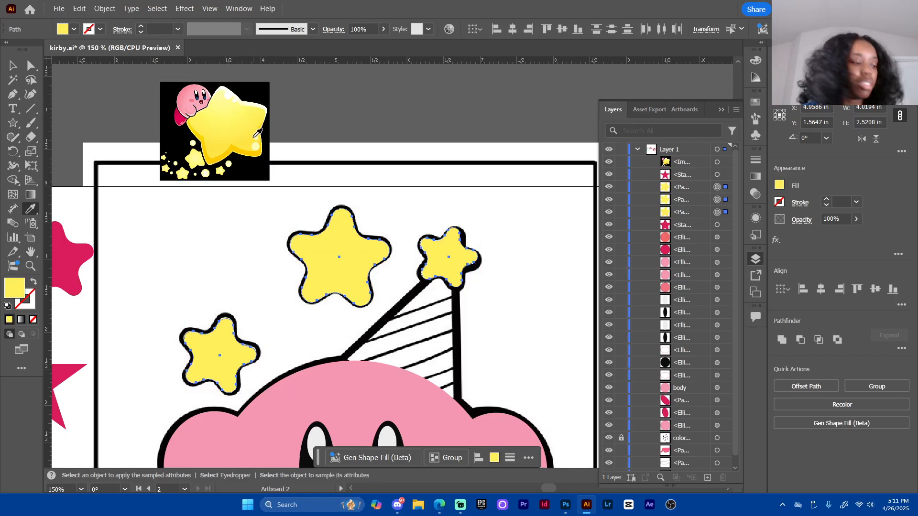
Delete the Warp Star reference image from the document
{"action": "key", "text": "v"}
{"action": "left_click", "coordinate": [243, 132]}
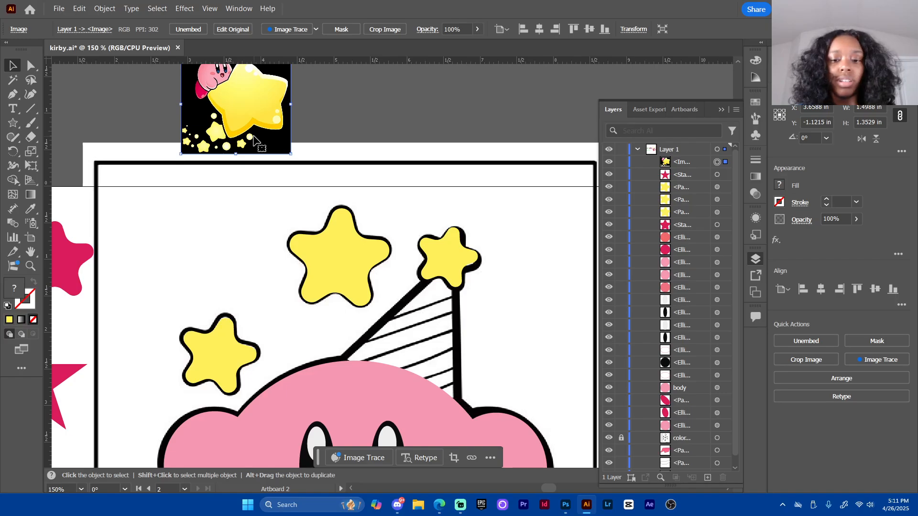
{"action": "key", "text": "Delete"}
Select the three yellow stars around Kirby's hat together
{"action": "key", "text": "ctrl+minus"}
{"action": "key", "text": "ctrl+minus"}
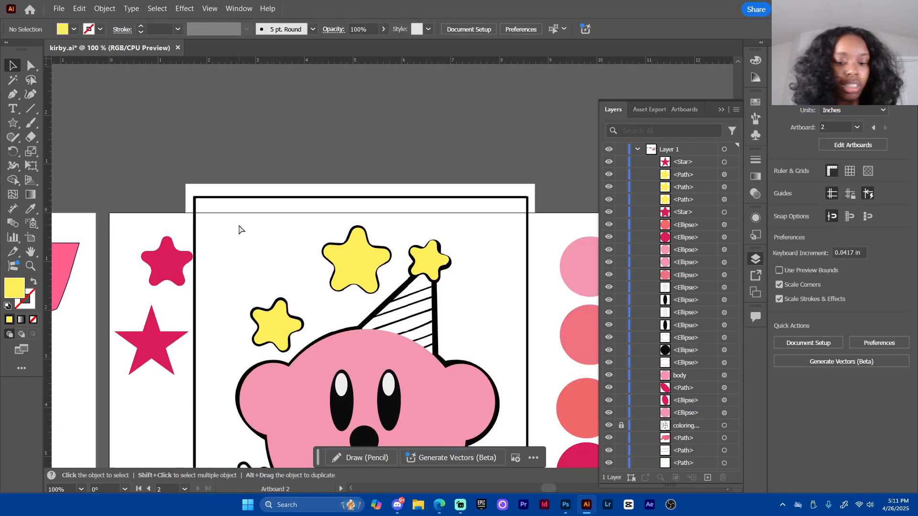
{"action": "left_click_drag", "start_coordinate": [381, 357], "coordinate": [362, 316]}
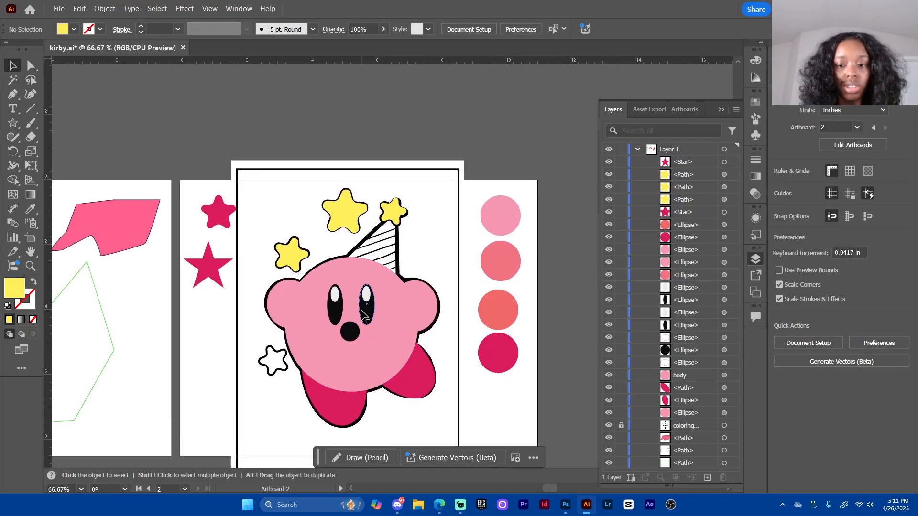
{"action": "left_click", "coordinate": [396, 217]}
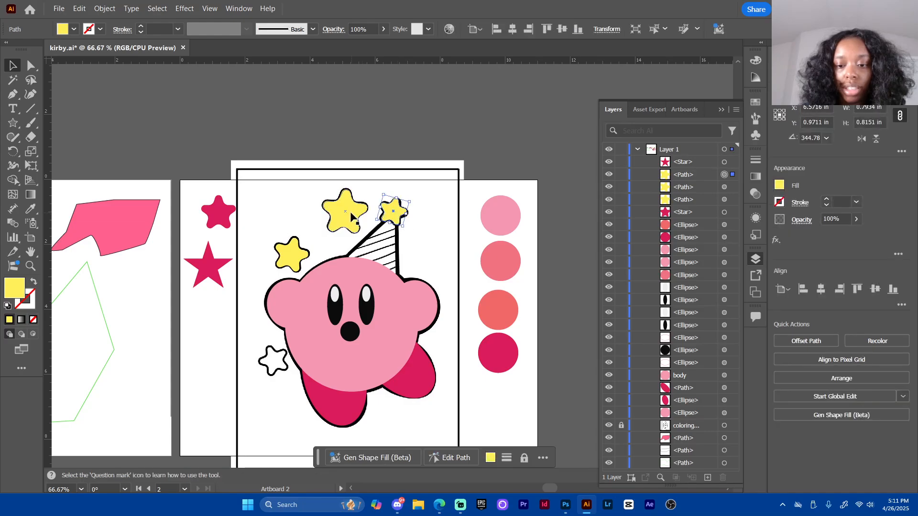
{"action": "left_click", "coordinate": [351, 217], "text": "shift"}
{"action": "left_click", "coordinate": [291, 254], "text": "shift"}
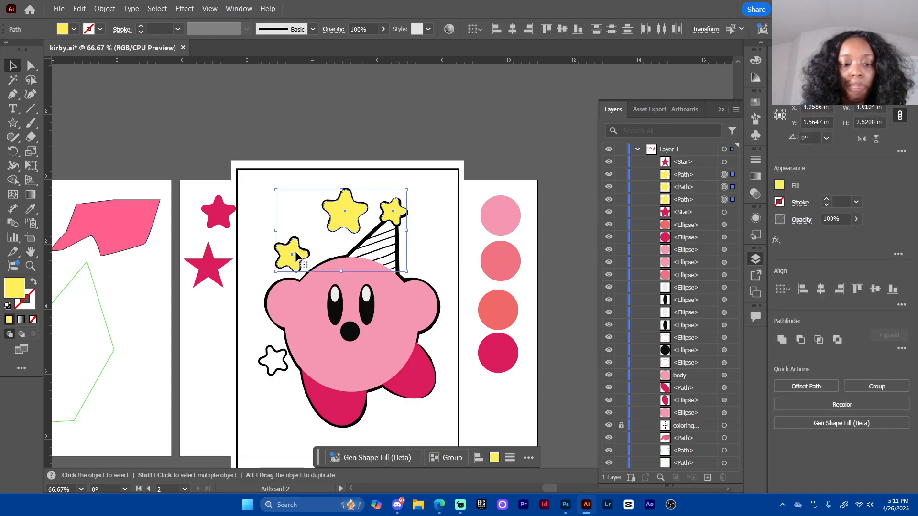
Try to give the three selected stars a black stroke through the stroke color picker
{"action": "double_click", "coordinate": [30, 309]}
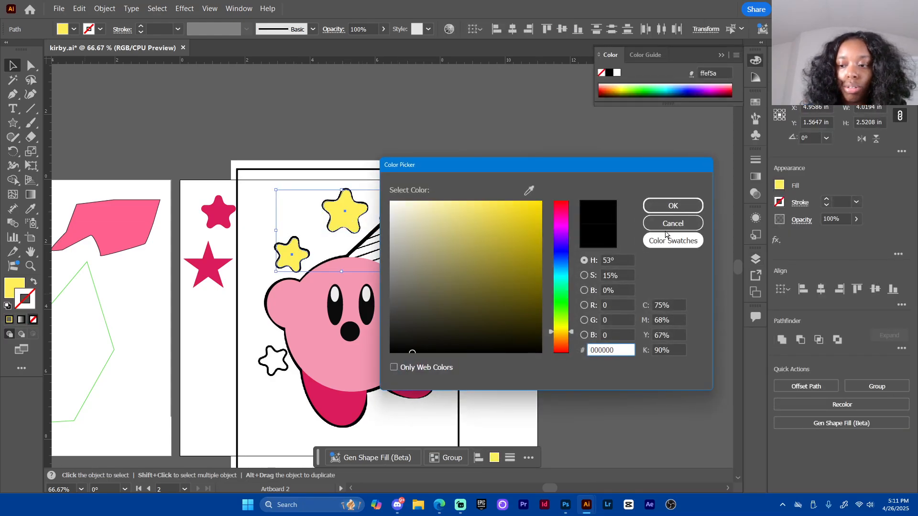
{"action": "left_click", "coordinate": [673, 206]}
{"action": "double_click", "coordinate": [30, 309]}
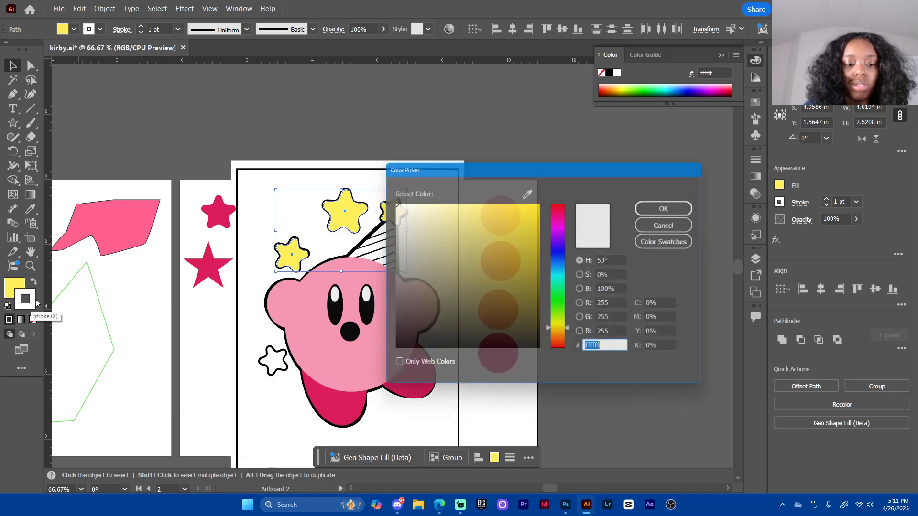
{"action": "left_click", "coordinate": [667, 223]}
{"action": "key", "text": "slash"}
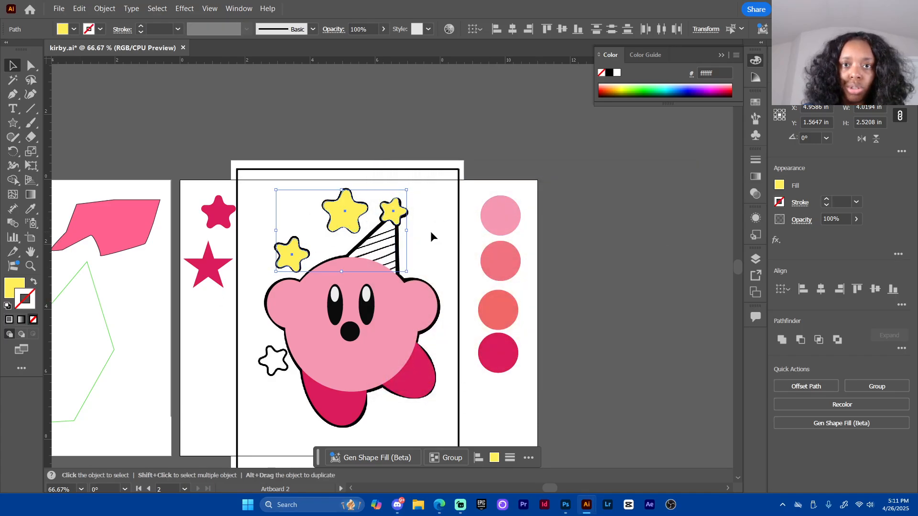
{"action": "double_click", "coordinate": [31, 309]}
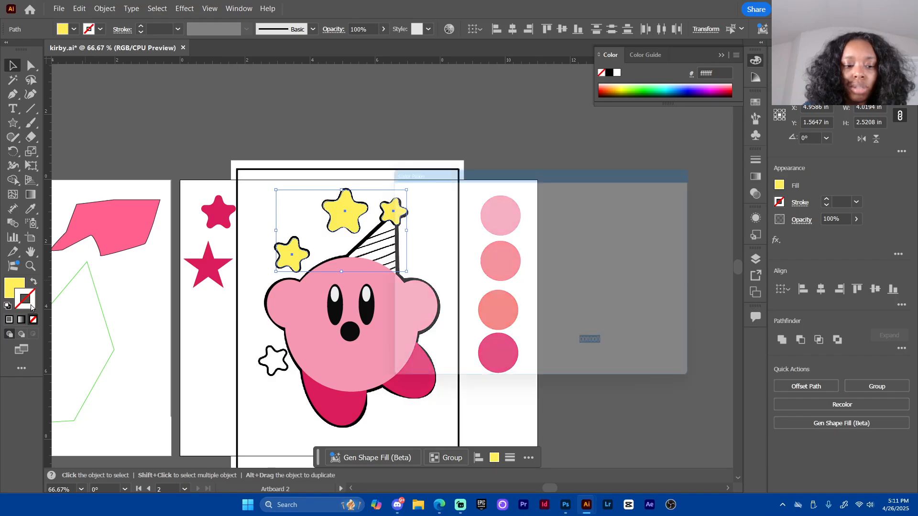
{"action": "left_click", "coordinate": [398, 353]}
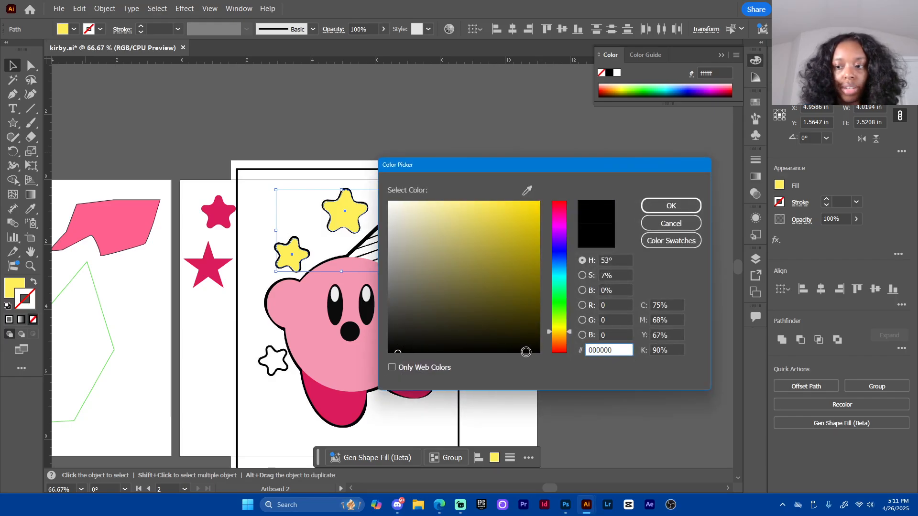
{"action": "left_click", "coordinate": [671, 206]}
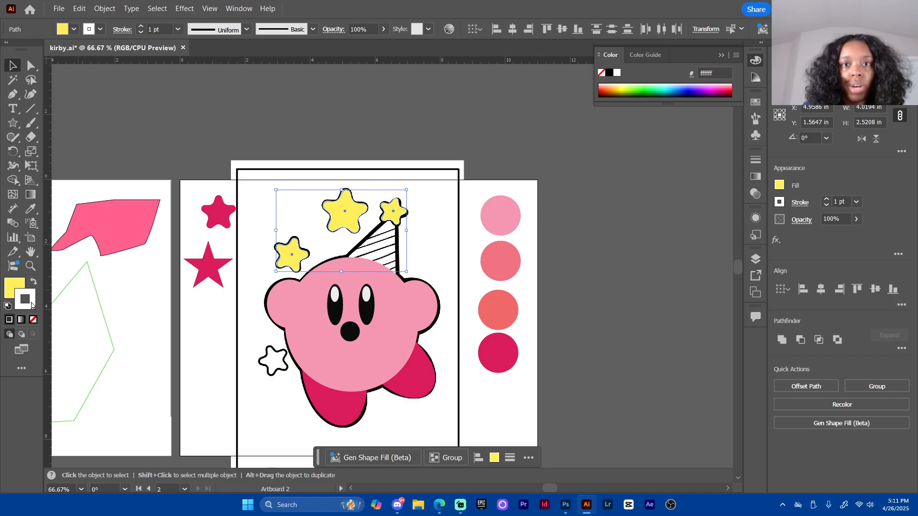
{"action": "left_click", "coordinate": [33, 320]}
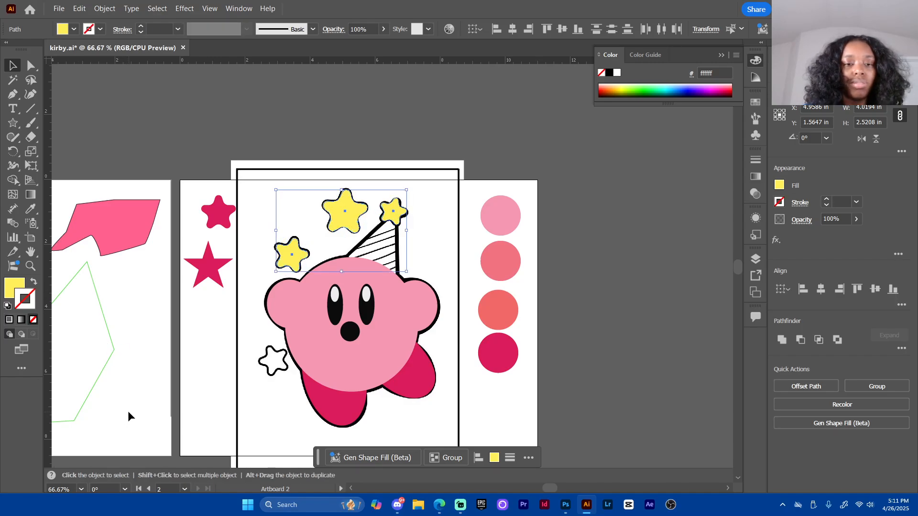
Give the three yellow stars a 4 pt black (000000) stroke and save the document
{"action": "left_click", "coordinate": [141, 26]}
{"action": "left_click", "coordinate": [141, 26]}
{"action": "left_click", "coordinate": [141, 26]}
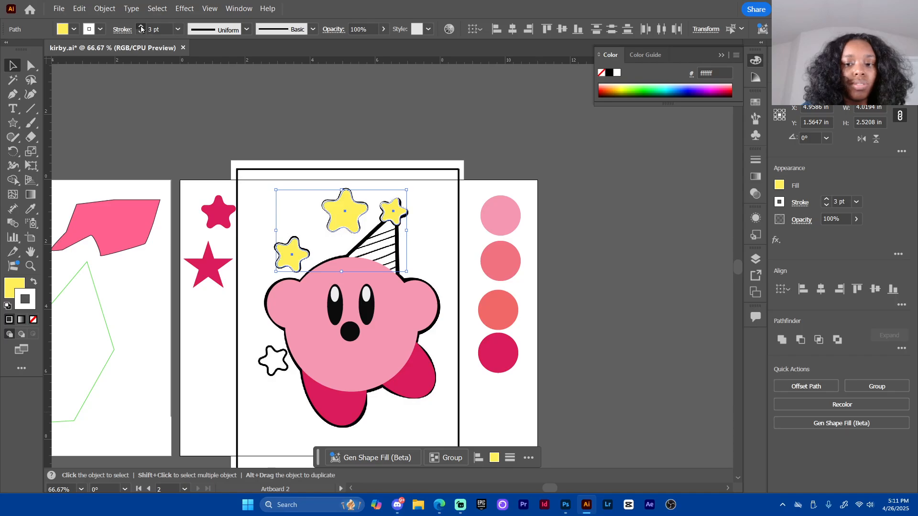
{"action": "left_click", "coordinate": [141, 26]}
{"action": "double_click", "coordinate": [25, 299]}
{"action": "left_click", "coordinate": [441, 330]}
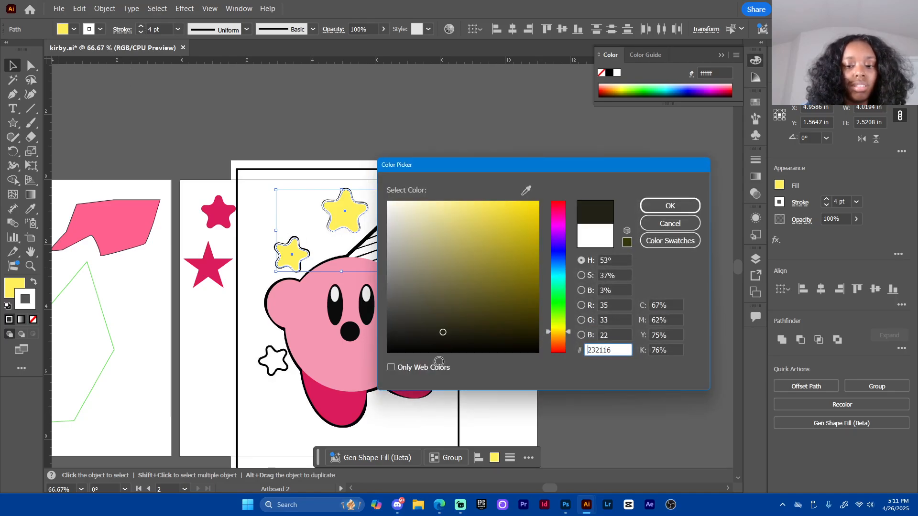
{"action": "left_click", "coordinate": [432, 352]}
{"action": "left_click", "coordinate": [667, 206]}
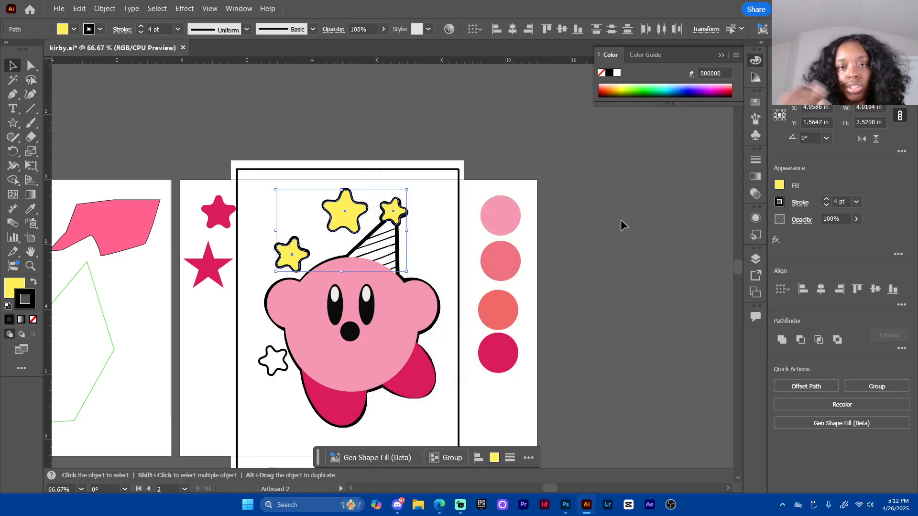
{"action": "key", "text": "ctrl+s"}
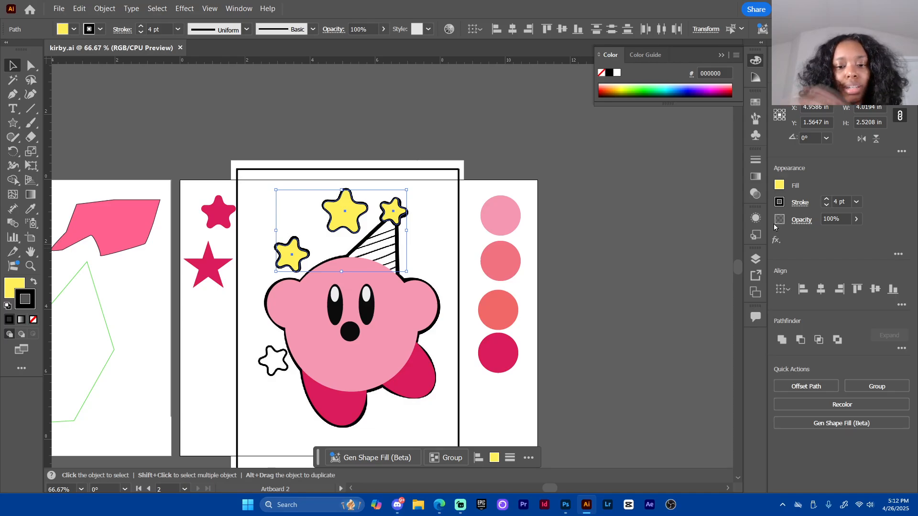
{"action": "left_click", "coordinate": [80, 8]}
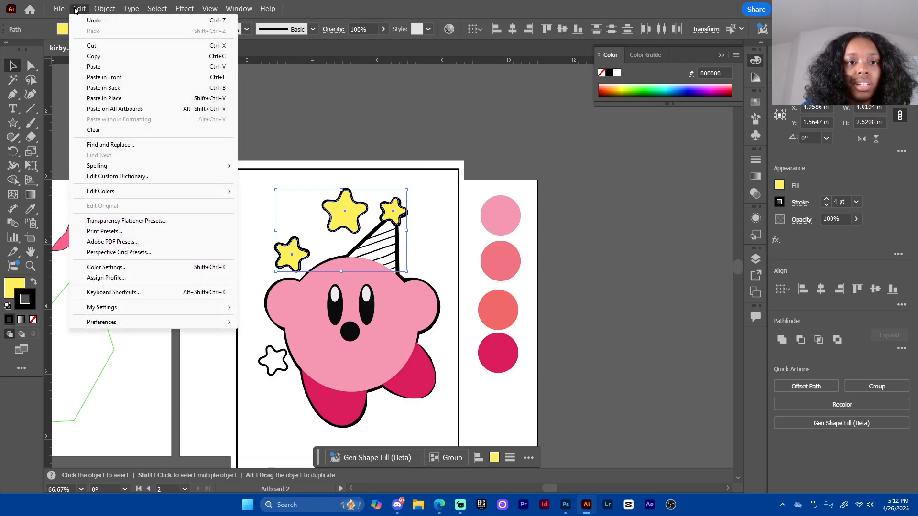
{"action": "mouse_move", "coordinate": [59, 9]}
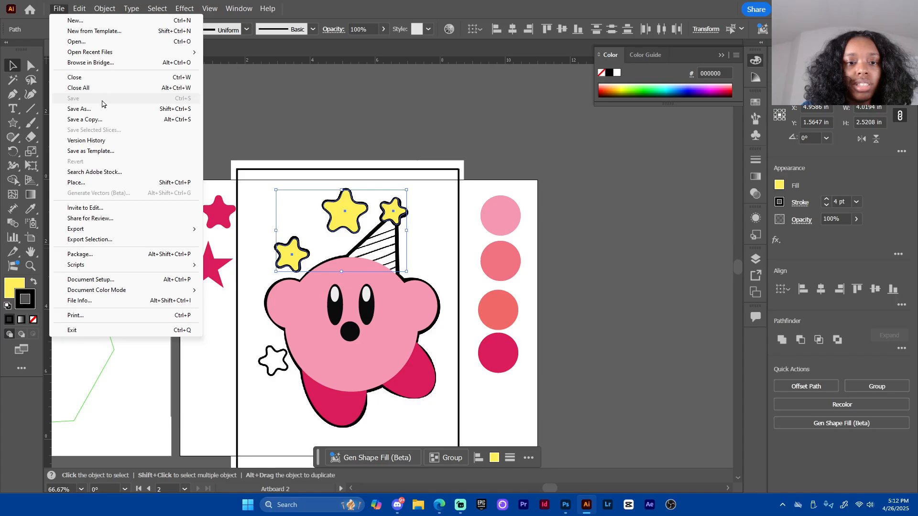
{"action": "left_click", "coordinate": [636, 219]}
Toggle the visibility of the locked coloring page off and on to check the colored shapes without the line art
{"action": "left_click", "coordinate": [756, 259]}
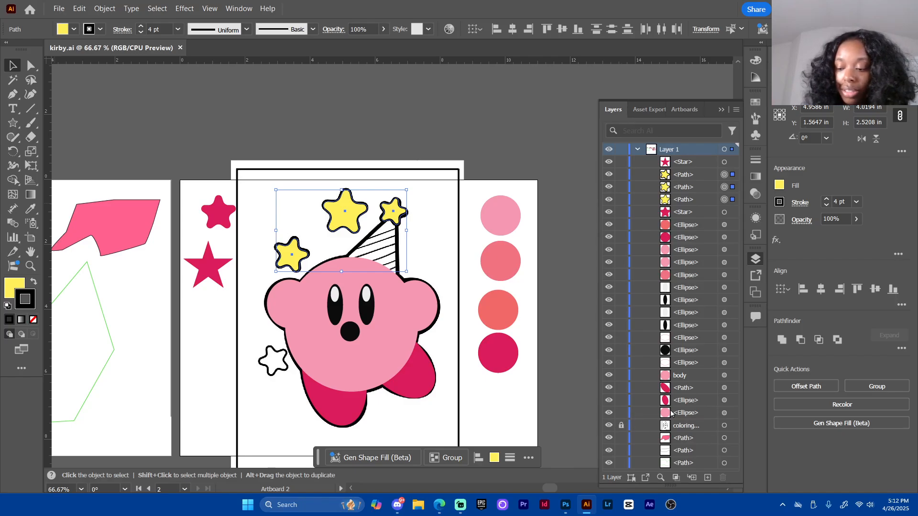
{"action": "left_click", "coordinate": [609, 426]}
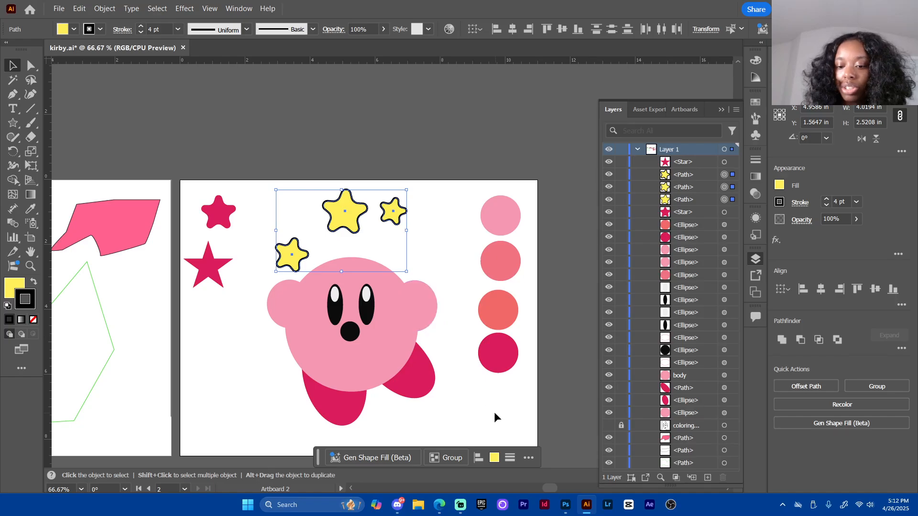
{"action": "left_click", "coordinate": [514, 405]}
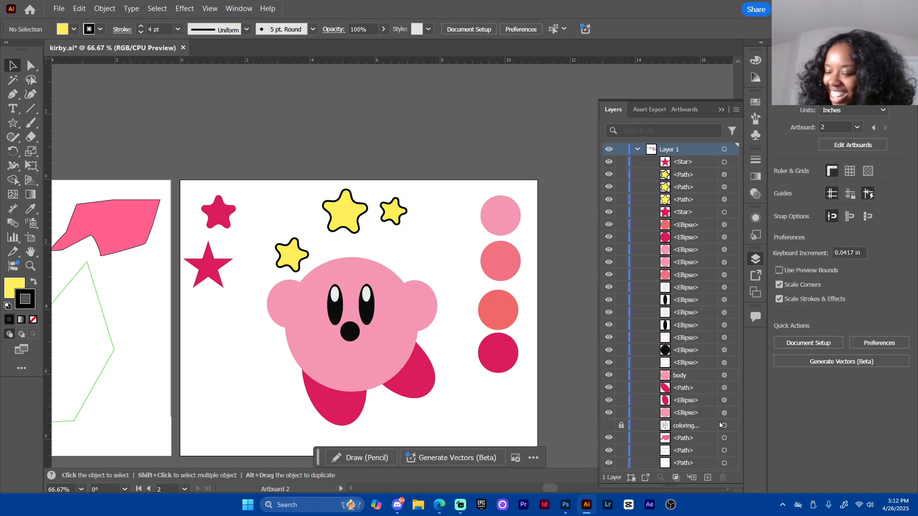
{"action": "left_click", "coordinate": [608, 426]}
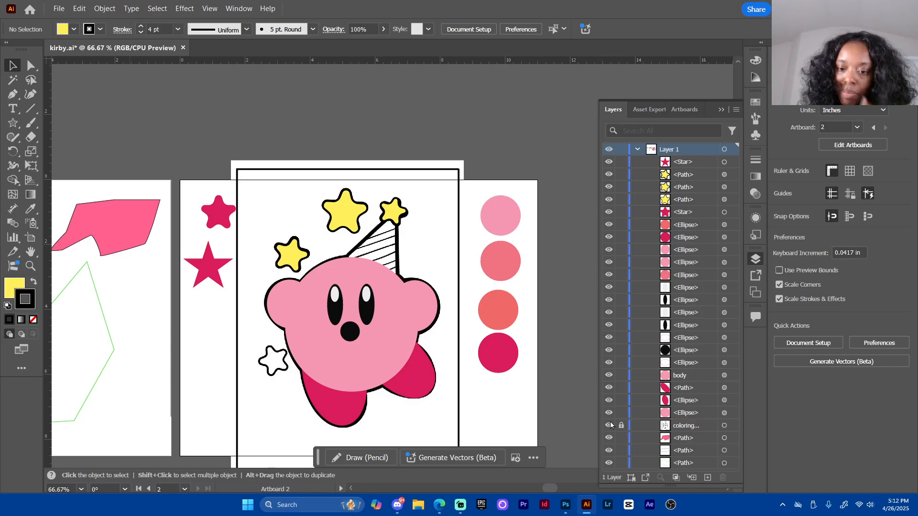
{"action": "left_click", "coordinate": [611, 423]}
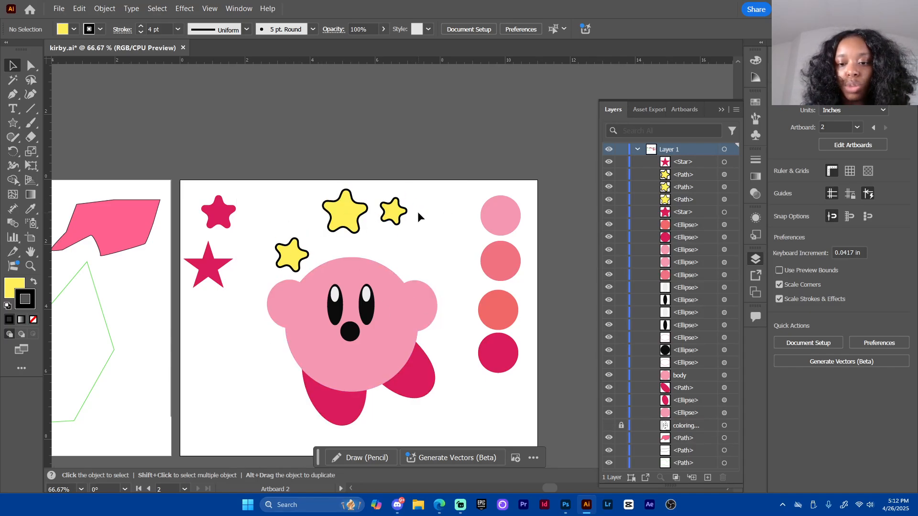
{"action": "left_click", "coordinate": [610, 423]}
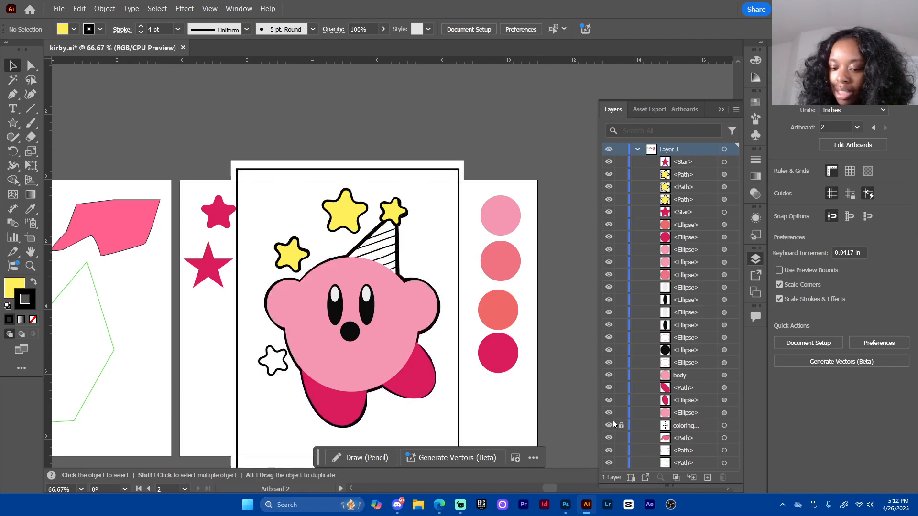
Duplicate a yellow star onto the empty outline beside Kirby's lower body, scaled to about 0.86 by 0.89 in, and save the document
{"action": "mouse_move", "coordinate": [302, 256]}
{"action": "left_mouse_down"}
{"action": "mouse_move", "coordinate": [283, 375]}
{"action": "mouse_move", "coordinate": [290, 367]}
{"action": "left_mouse_up"}
{"action": "mouse_move", "coordinate": [288, 367]}
{"action": "left_mouse_down"}
{"action": "mouse_move", "coordinate": [292, 374]}
{"action": "mouse_move", "coordinate": [280, 365]}
{"action": "left_mouse_up"}
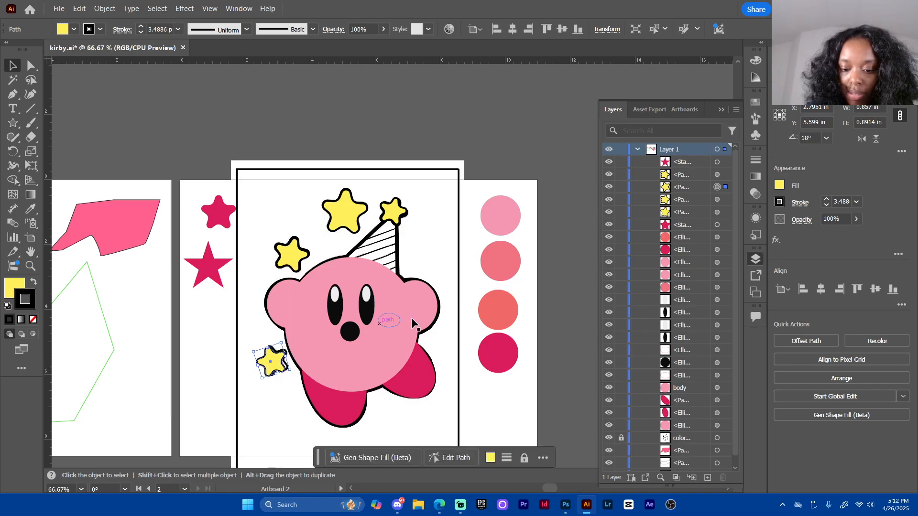
{"action": "left_click", "coordinate": [451, 363]}
{"action": "key", "text": "ctrl+s"}
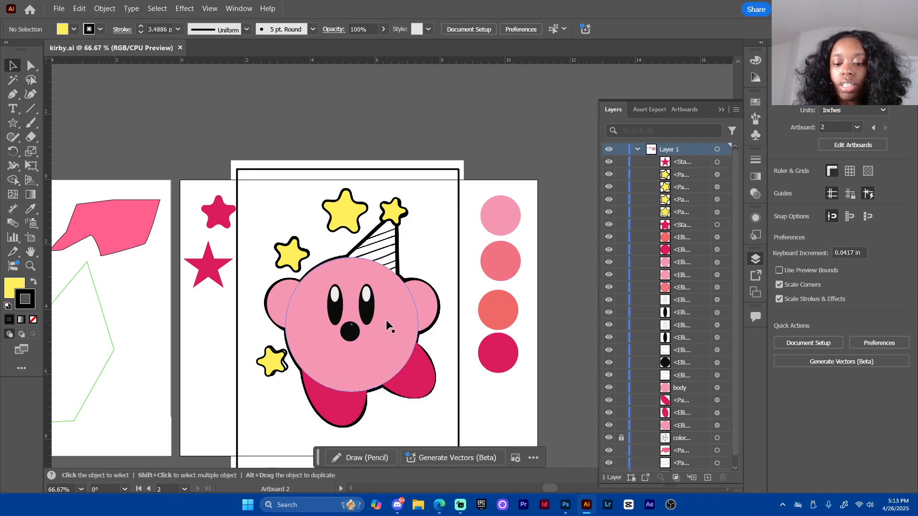
Try swapping the fill and stroke of Kirby's body and both feet to expose the line art beneath
{"action": "left_click", "coordinate": [367, 349]}
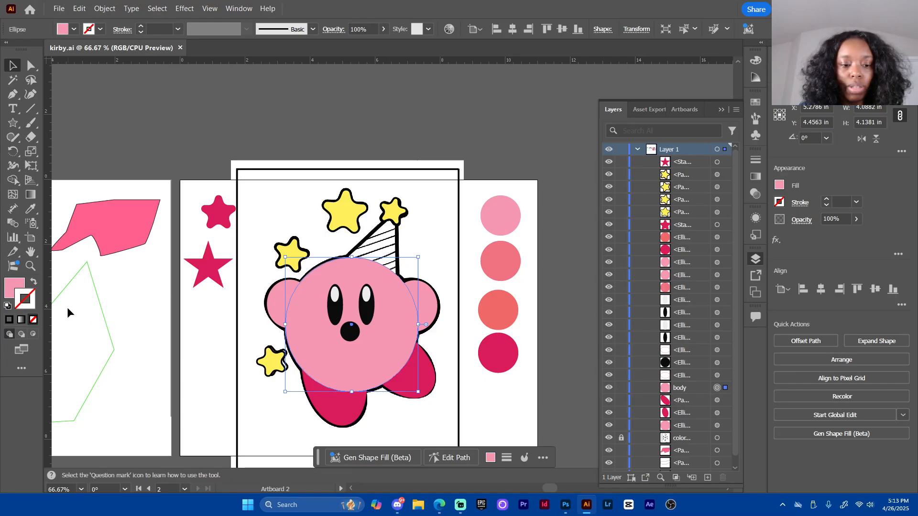
{"action": "key", "text": "shift+x"}
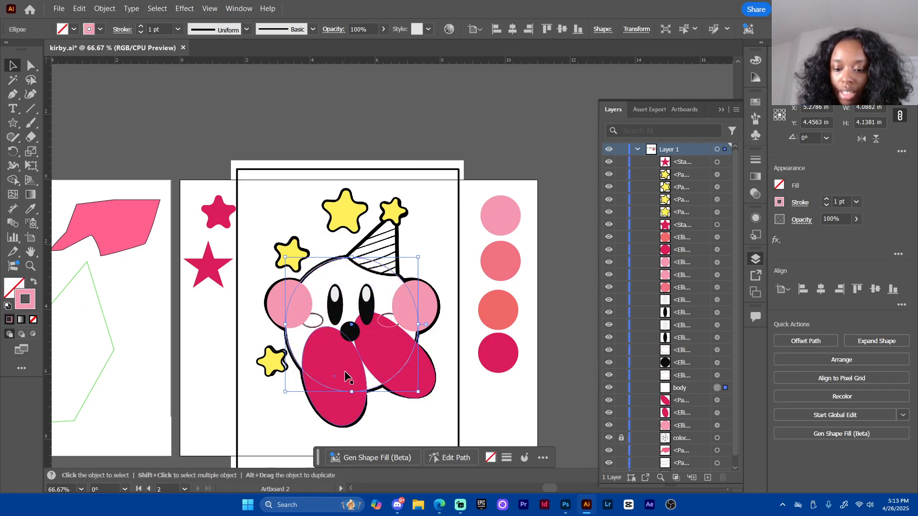
{"action": "left_click", "coordinate": [345, 383]}
{"action": "left_click", "coordinate": [427, 380], "text": "shift"}
{"action": "key", "text": "shift+x"}
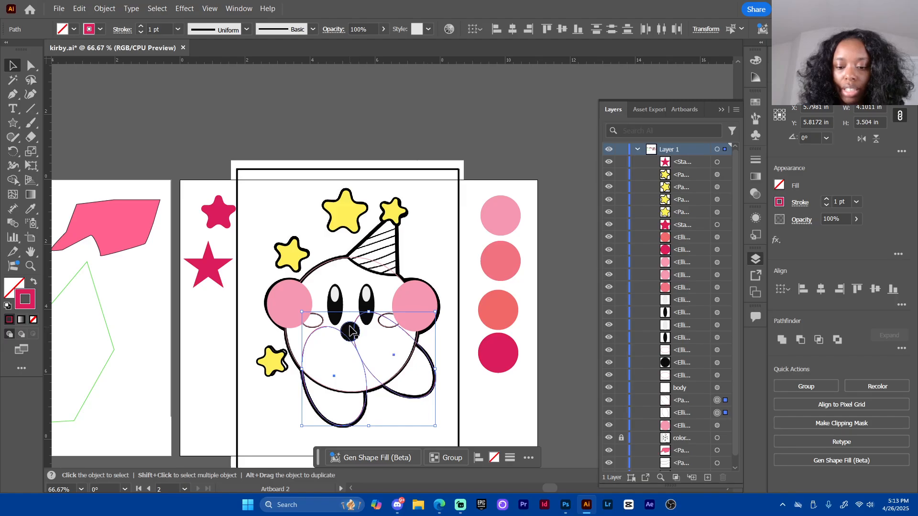
{"action": "key", "text": "ctrl+shift+a"}
{"action": "key", "text": "ctrl+equal"}
{"action": "key", "text": "ctrl+equal"}
{"action": "key", "text": "ctrl+equal"}
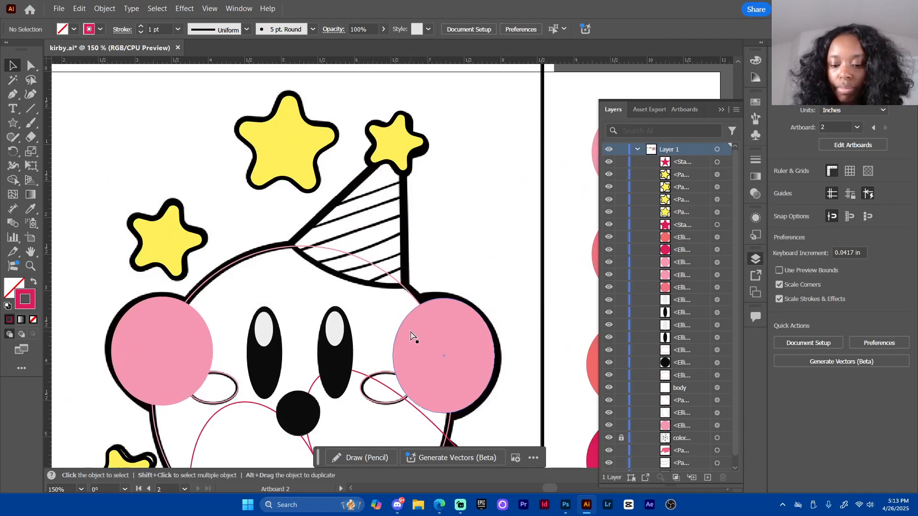
{"action": "scroll", "coordinate": [369, 379], "scroll_direction": "down", "scroll_amount": 3}
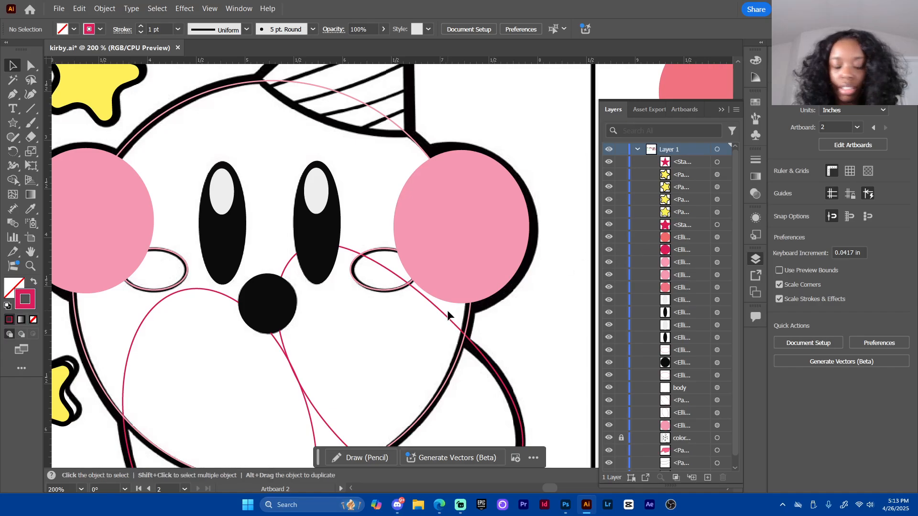
{"action": "key", "text": "ctrl+z"}
{"action": "key", "text": "ctrl+z"}
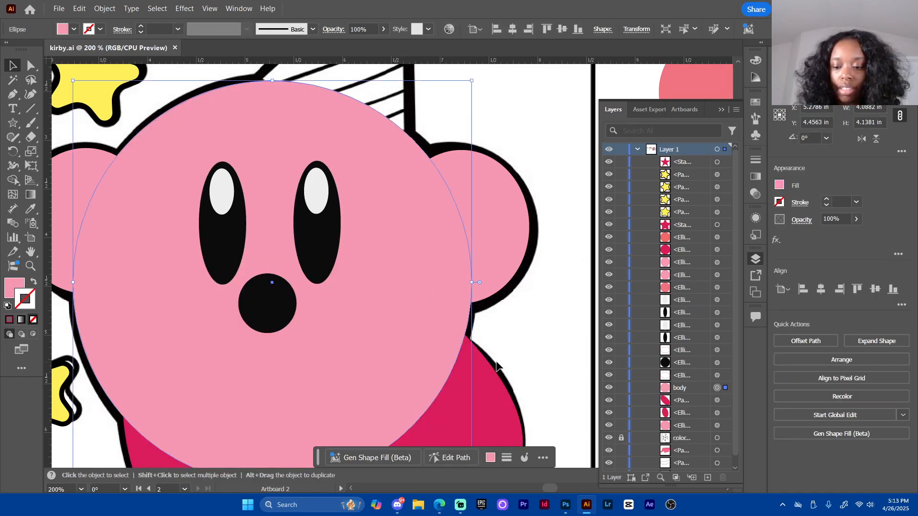
Hide the body and both foot shapes so the line art beneath shows, and save the document
{"action": "key", "text": "ctrl+shift+a"}
{"action": "left_click", "coordinate": [485, 396]}
{"action": "left_click", "coordinate": [239, 385], "text": "shift"}
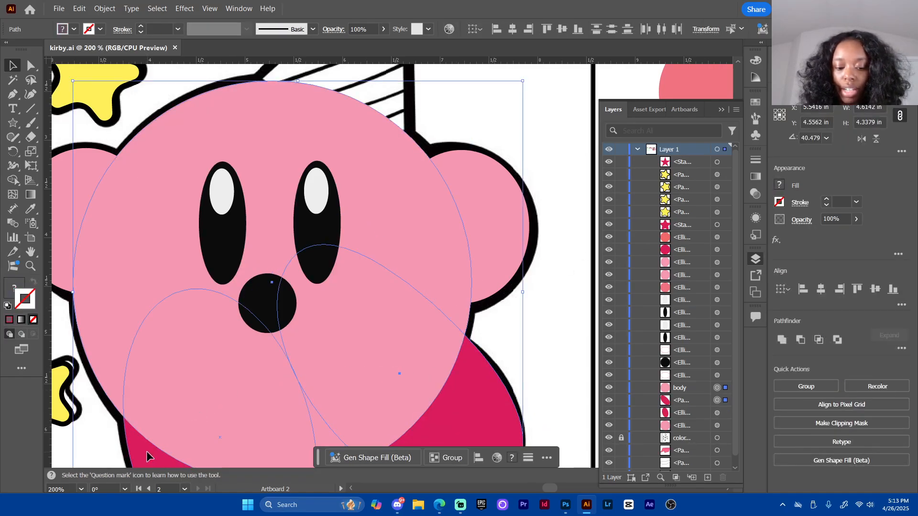
{"action": "left_click", "coordinate": [147, 448], "text": "shift"}
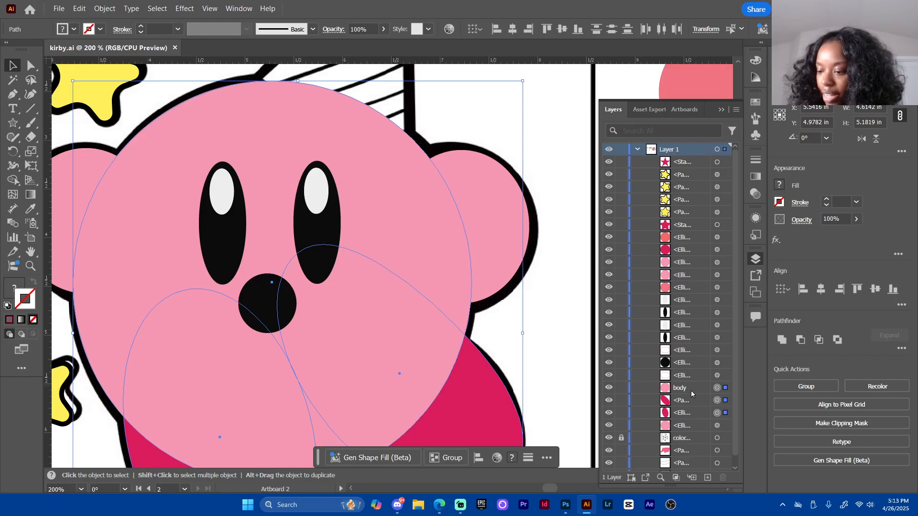
{"action": "left_click", "coordinate": [609, 388]}
{"action": "left_click", "coordinate": [609, 401]}
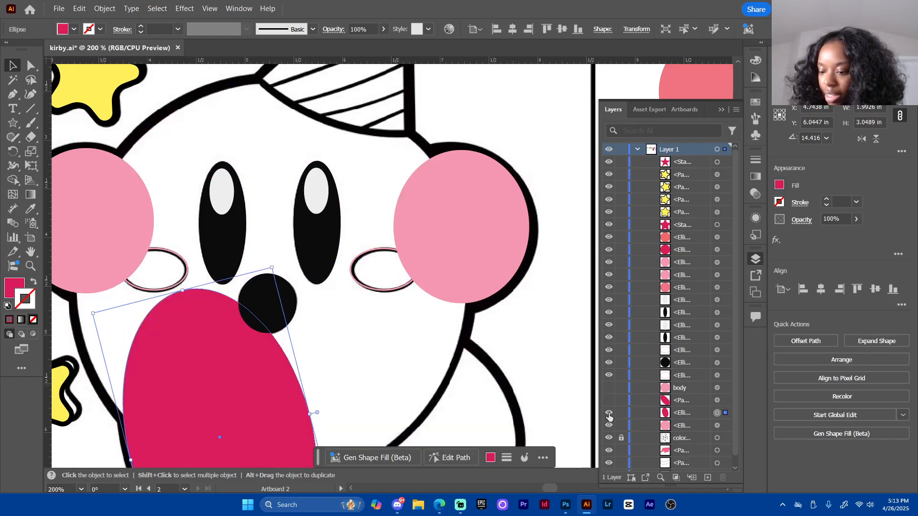
{"action": "left_click", "coordinate": [610, 413]}
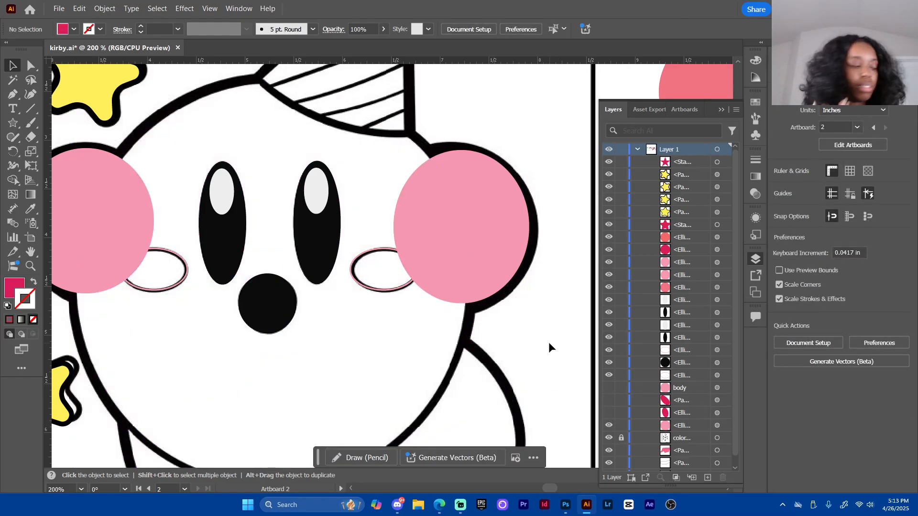
{"action": "key", "text": "ctrl+s"}
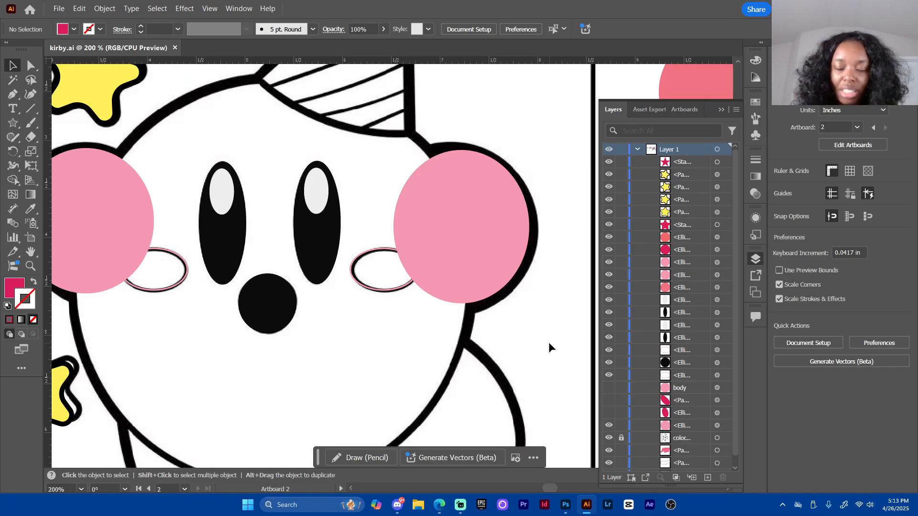
Swap the fill and stroke of the black mouth circle, turning it into an unfilled outline
{"action": "left_click", "coordinate": [273, 317]}
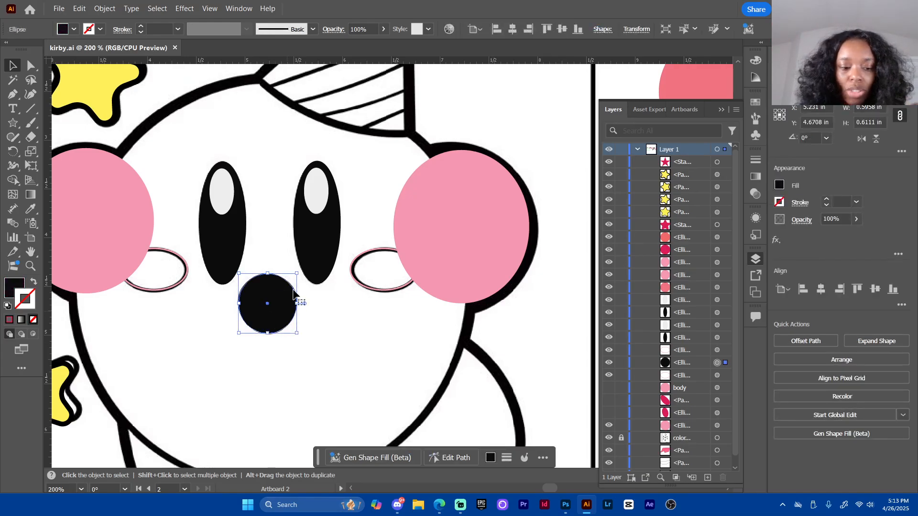
{"action": "key", "text": "shift+x"}
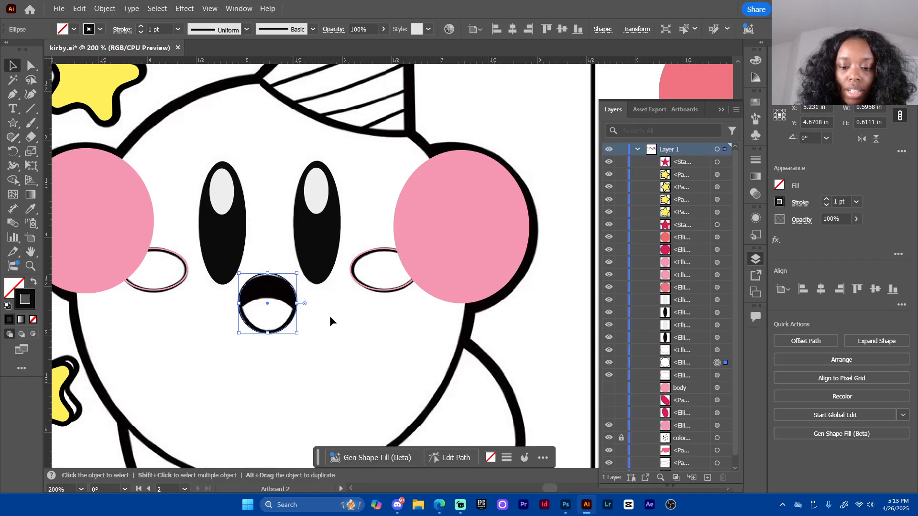
{"action": "left_click", "coordinate": [334, 314]}
{"action": "key", "text": "ctrl+equal"}
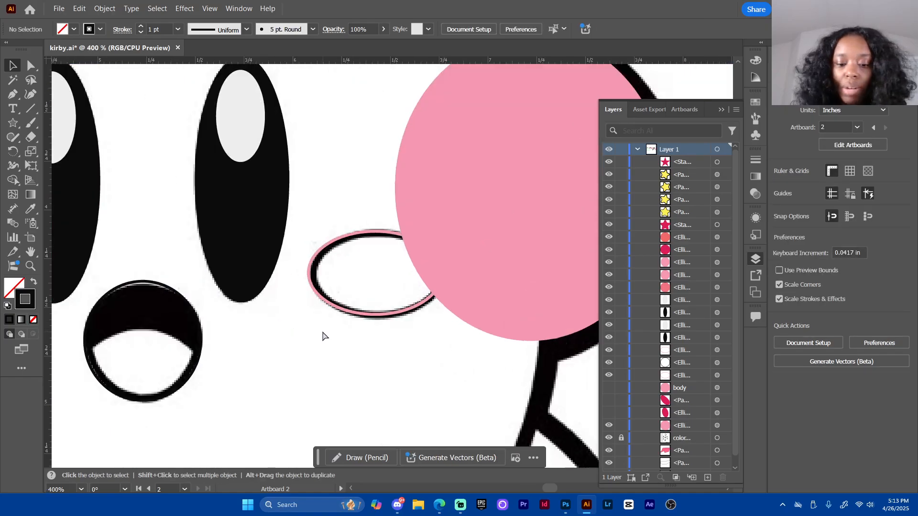
{"action": "left_click_drag", "start_coordinate": [231, 372], "coordinate": [404, 323]}
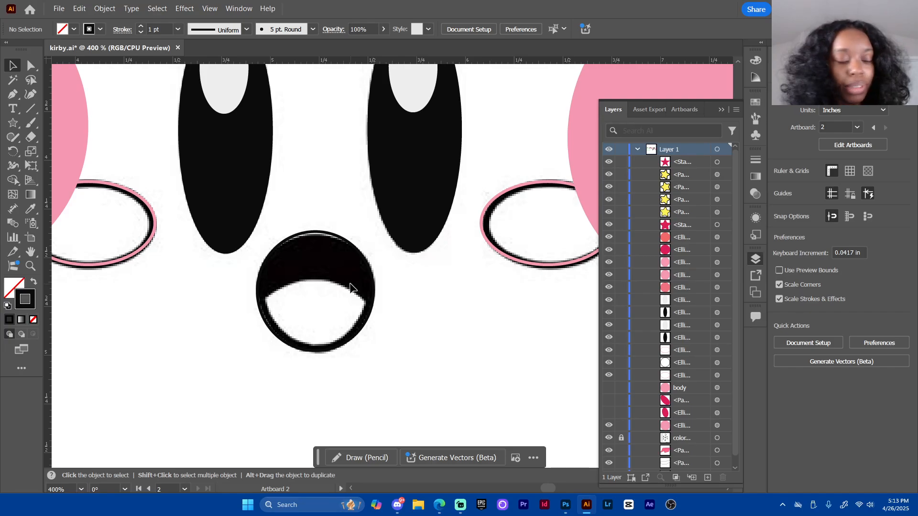
Activate the Pen tool and set its stroke color to a bright reddish pink
{"action": "key", "text": "p"}
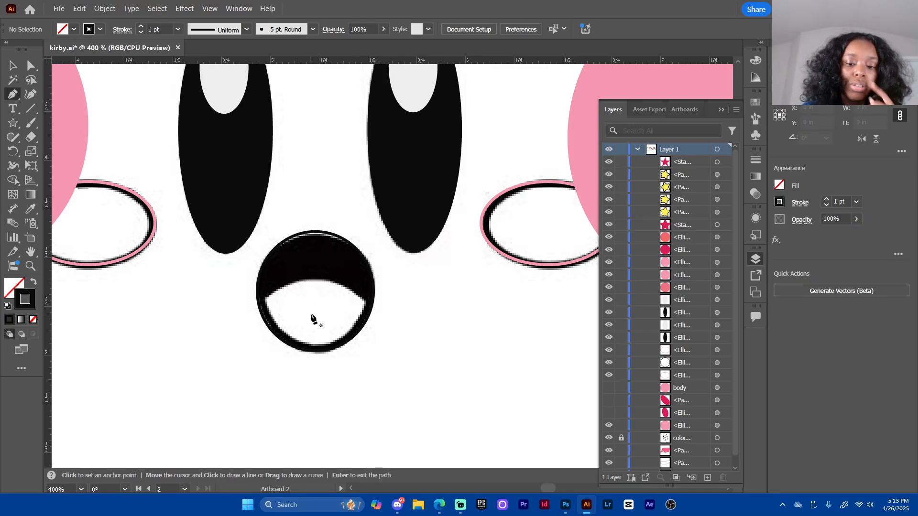
{"action": "double_click", "coordinate": [26, 306]}
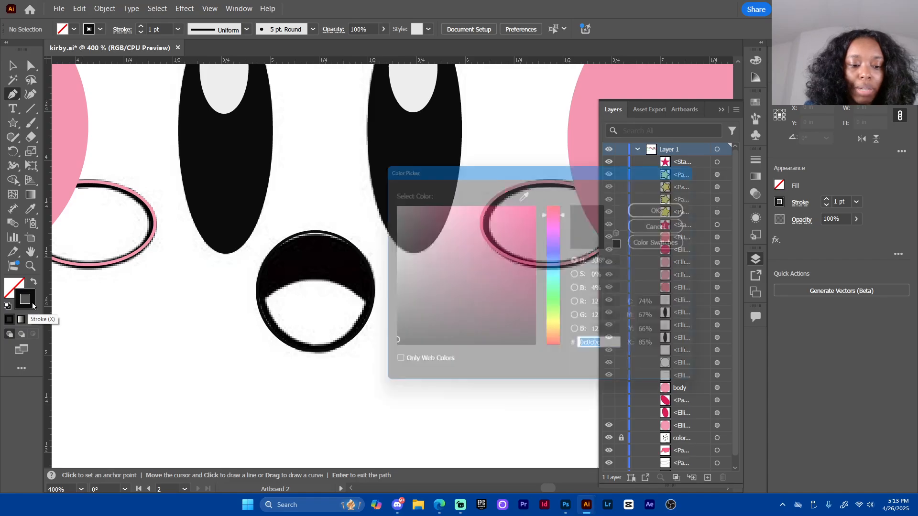
{"action": "left_click_drag", "start_coordinate": [492, 243], "coordinate": [543, 192]}
{"action": "left_click", "coordinate": [669, 206]}
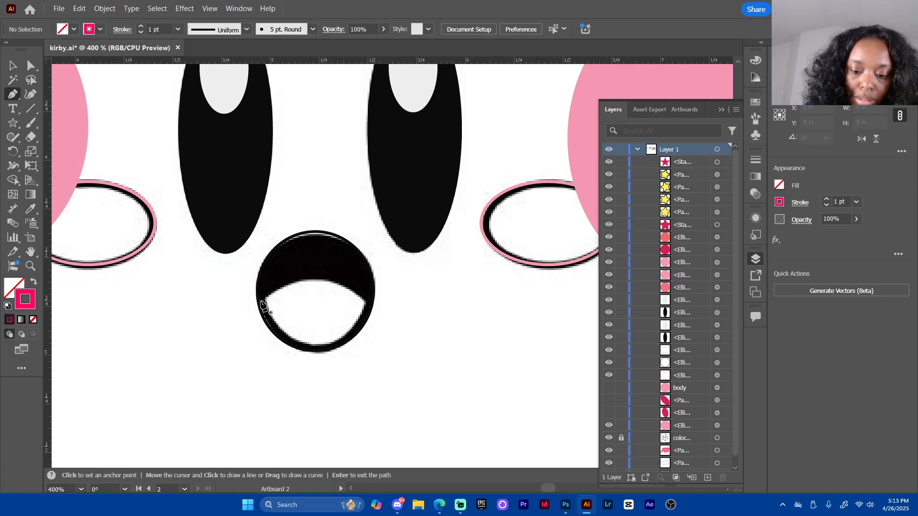
Trace the tongue in the mouth as a closed curved path about 0.55 by 0.35 in, and adjust its lowest anchor to the outline
{"action": "left_click", "coordinate": [260, 301]}
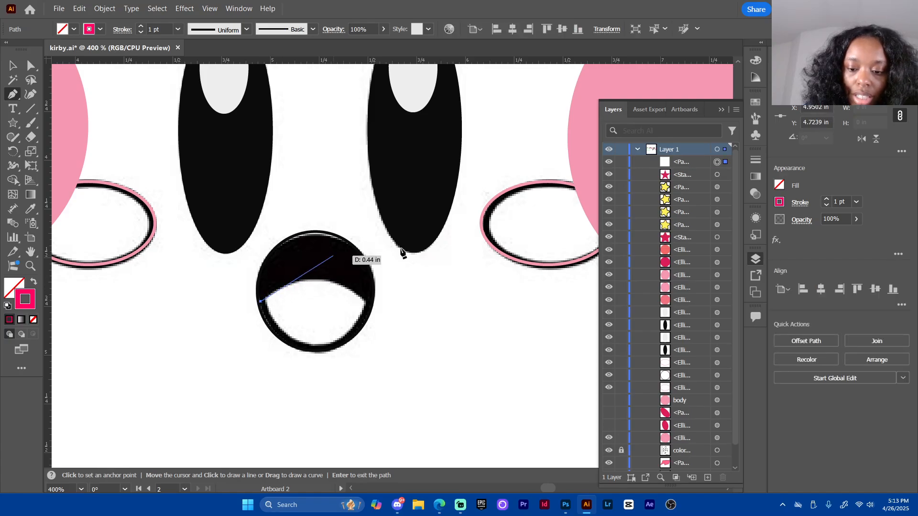
{"action": "left_click_drag", "start_coordinate": [367, 301], "coordinate": [417, 351]}
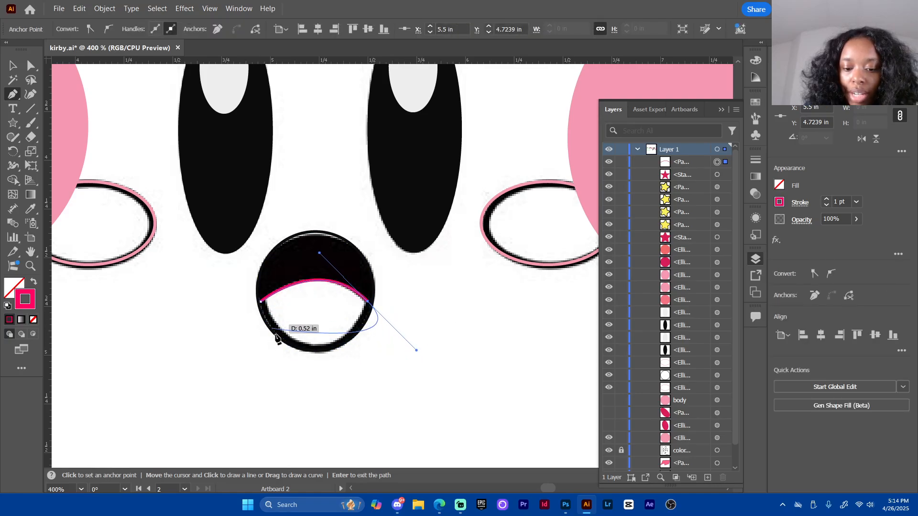
{"action": "left_click", "coordinate": [367, 302]}
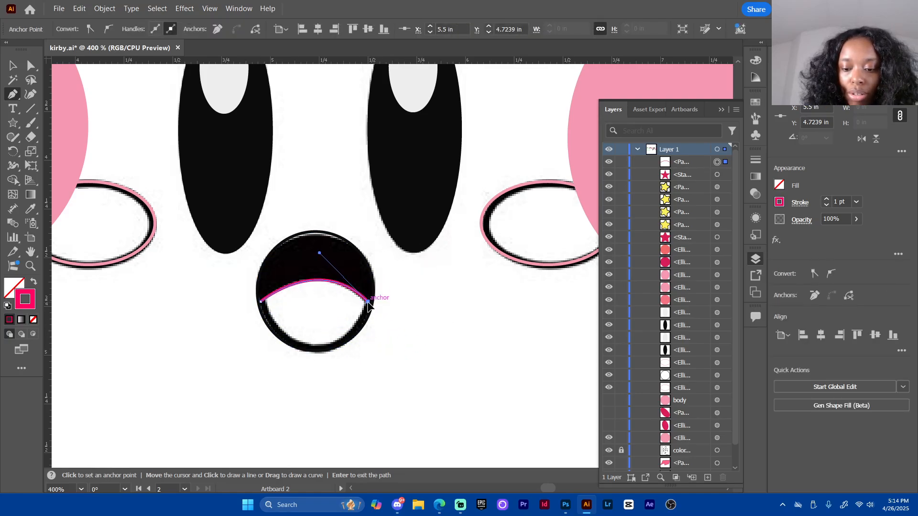
{"action": "left_click_drag", "start_coordinate": [368, 302], "coordinate": [271, 364]}
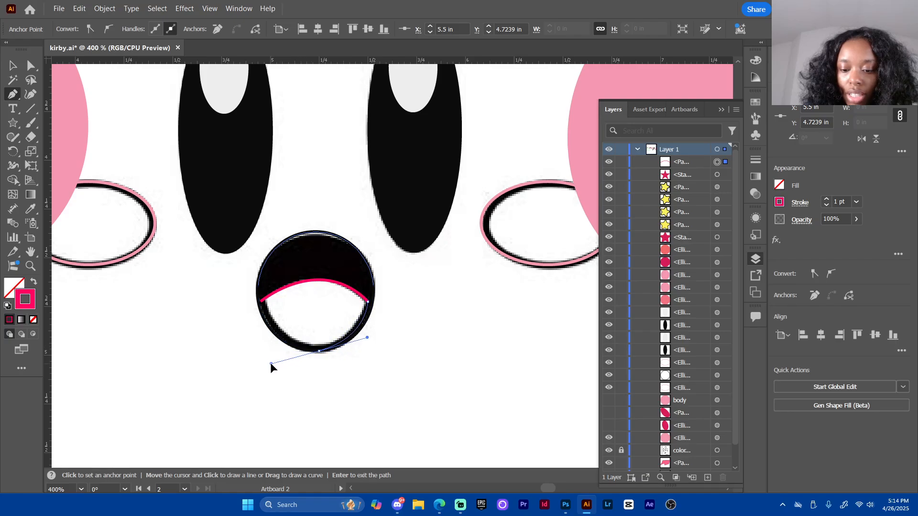
{"action": "left_click", "coordinate": [262, 304]}
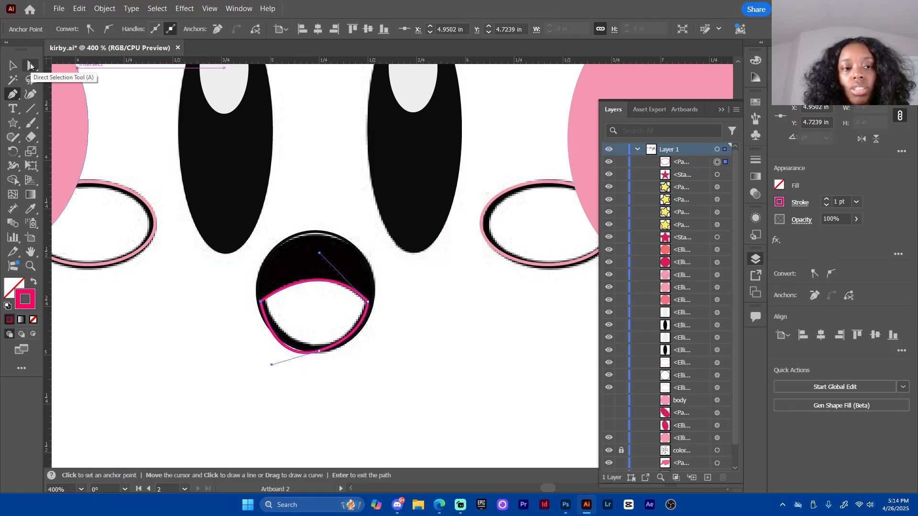
{"action": "left_click", "coordinate": [30, 66]}
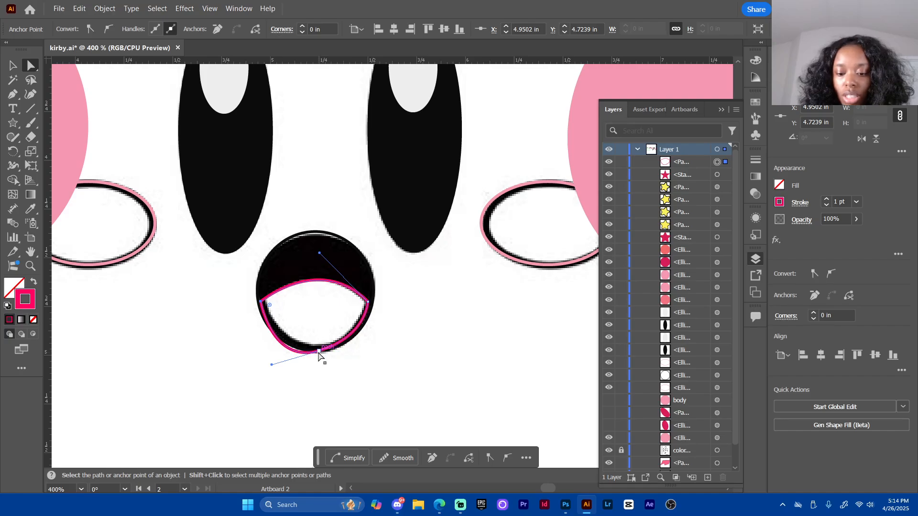
{"action": "mouse_move", "coordinate": [319, 350]}
{"action": "left_mouse_down"}
{"action": "mouse_move", "coordinate": [270, 354]}
{"action": "mouse_move", "coordinate": [320, 352]}
{"action": "left_mouse_up"}
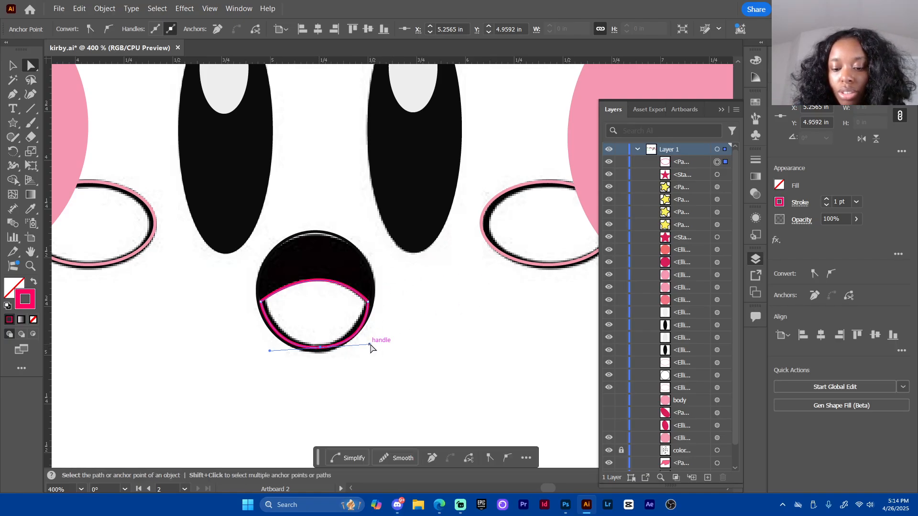
Try repositioning the last anchor of a practice Pen path drawn beside the mouth, and delete the path
{"action": "key", "text": "p"}
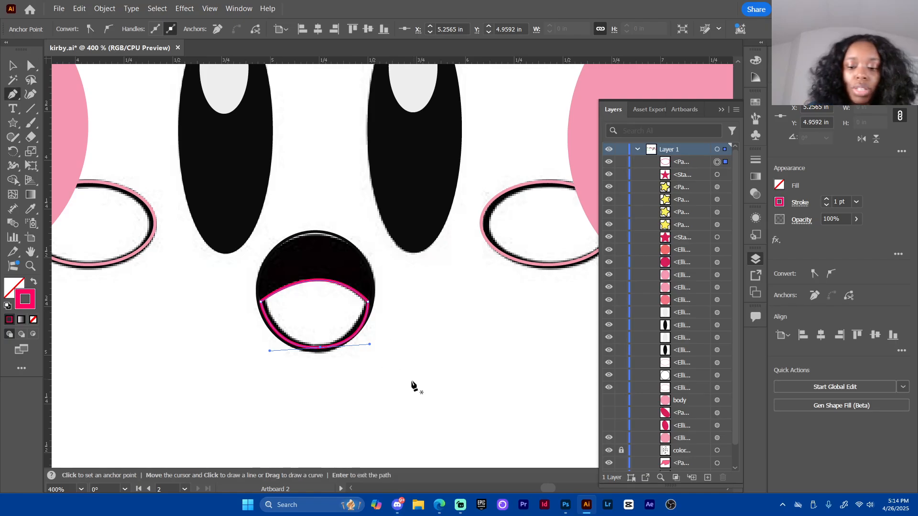
{"action": "left_click", "coordinate": [404, 393]}
{"action": "left_click", "coordinate": [436, 311]}
{"action": "left_click", "coordinate": [532, 325]}
{"action": "left_click_drag", "start_coordinate": [530, 393], "coordinate": [498, 423]}
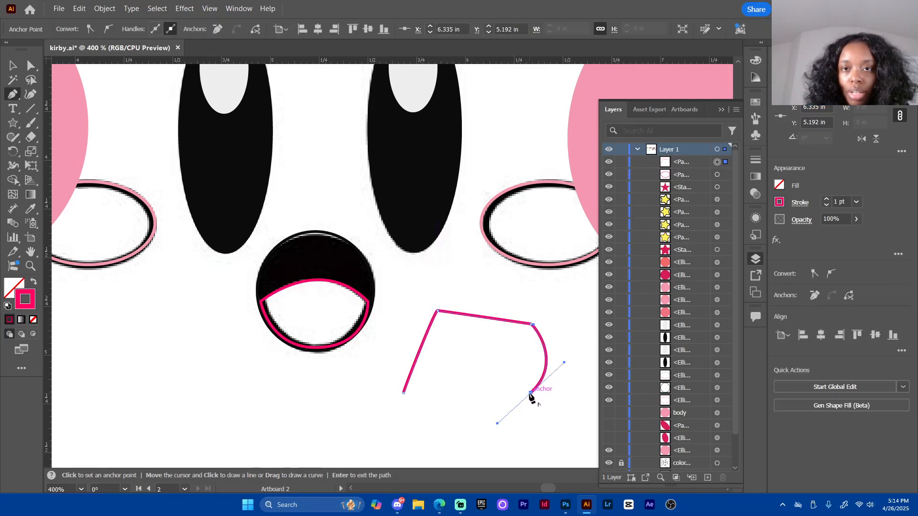
{"action": "key", "text": "ctrl"}
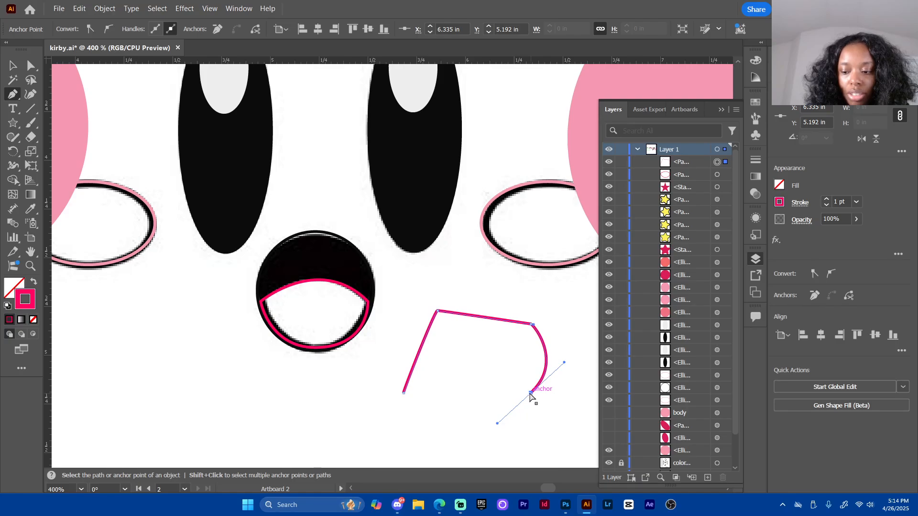
{"action": "mouse_move", "coordinate": [529, 397]}
{"action": "left_mouse_down"}
{"action": "mouse_move", "coordinate": [506, 394]}
{"action": "mouse_move", "coordinate": [516, 400]}
{"action": "left_mouse_up"}
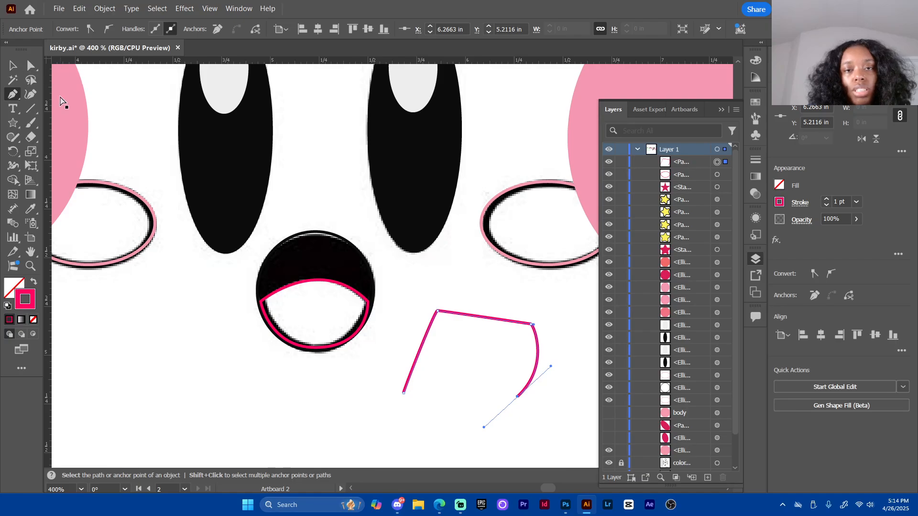
{"action": "key", "text": "Escape"}
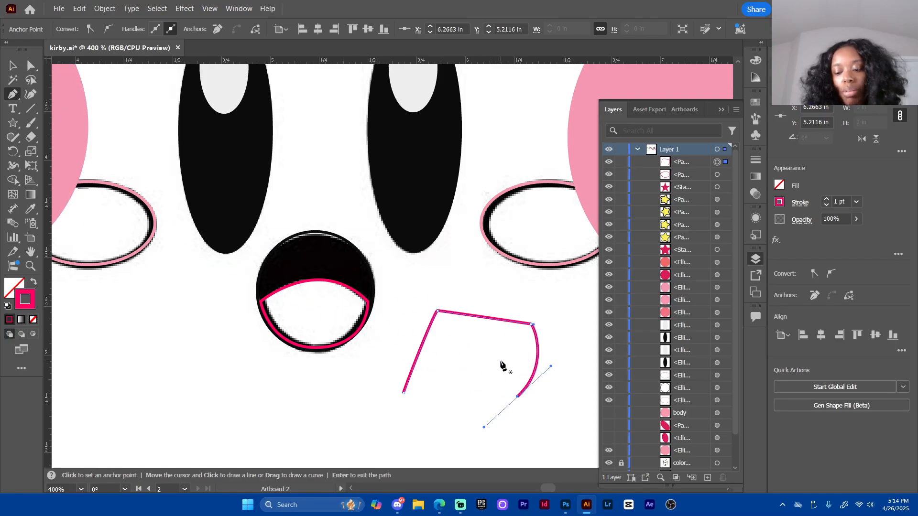
{"action": "key", "text": "Delete"}
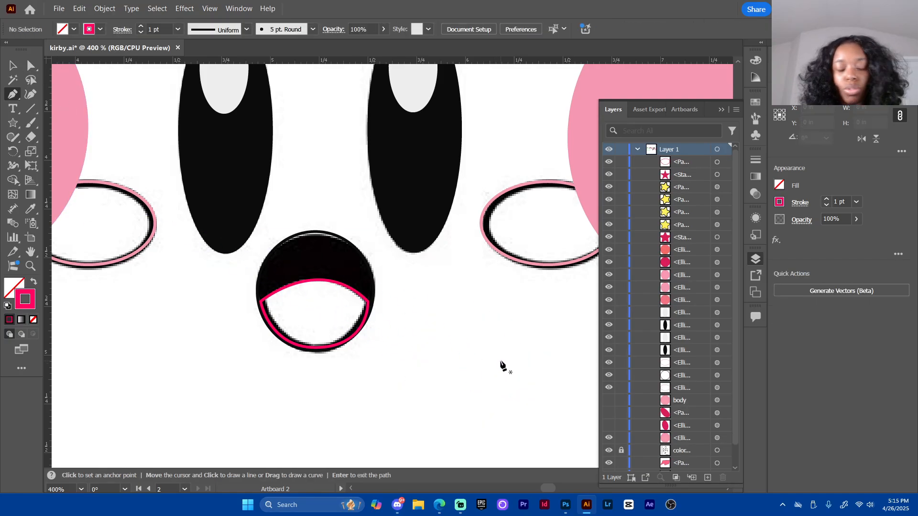
Fill the traced tongue with the light pink sampled from Kirby's body using the Eyedropper, removing its stroke
{"action": "key", "text": "v"}
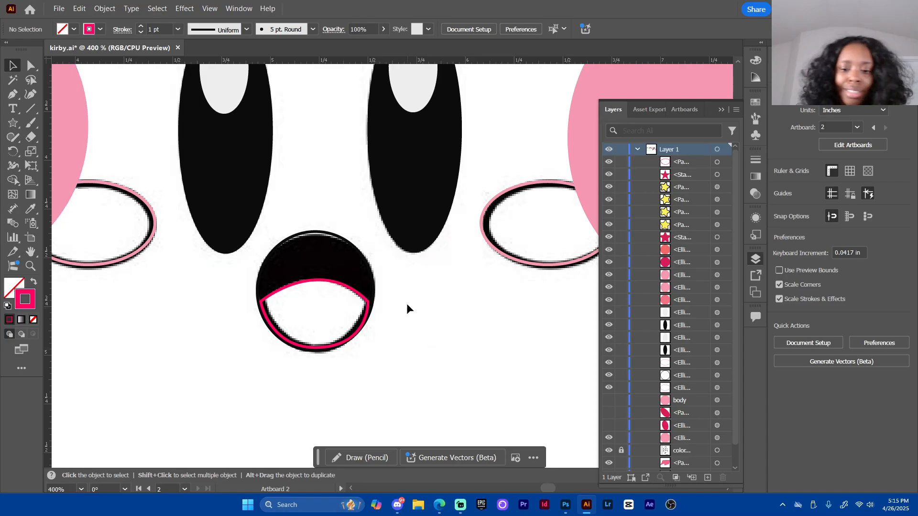
{"action": "left_click", "coordinate": [357, 297]}
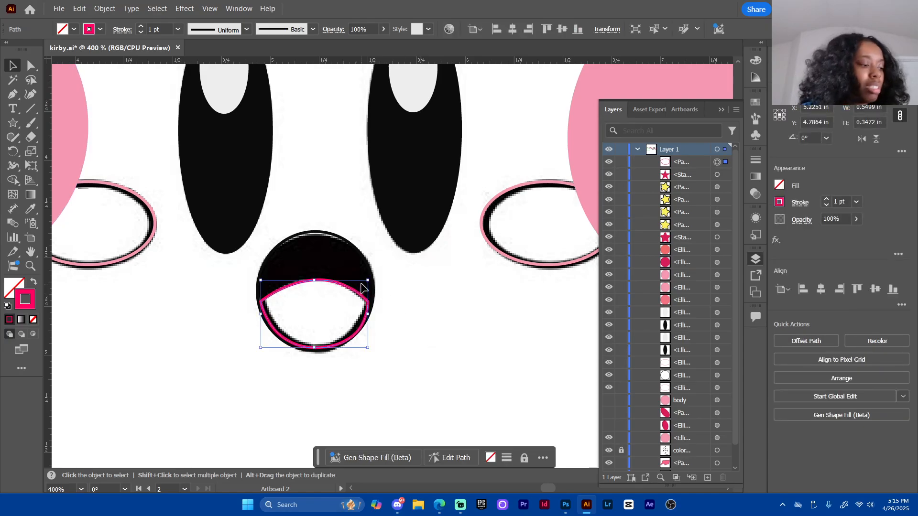
{"action": "key", "text": "i"}
{"action": "left_click", "coordinate": [66, 150]}
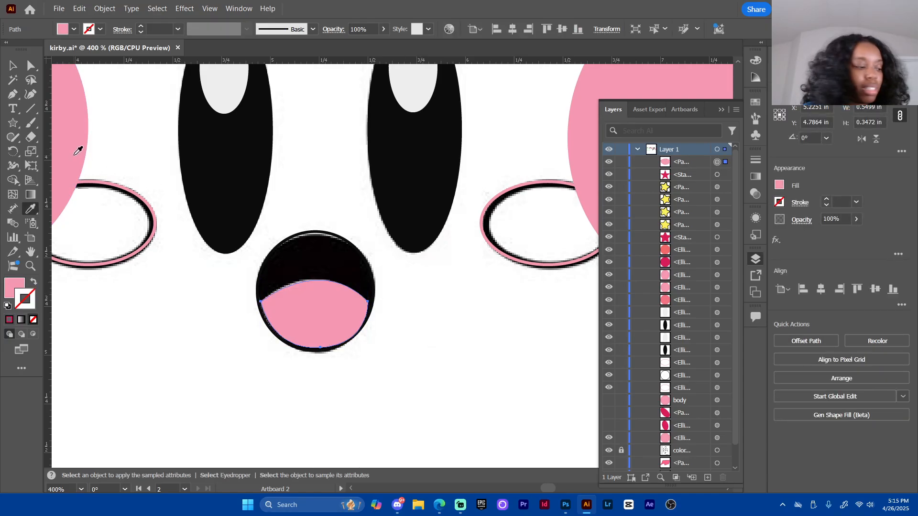
Swap the fill and stroke of the mouth circle behind the tongue, making it solid black without an outline
{"action": "key", "text": "v"}
{"action": "left_click", "coordinate": [364, 253]}
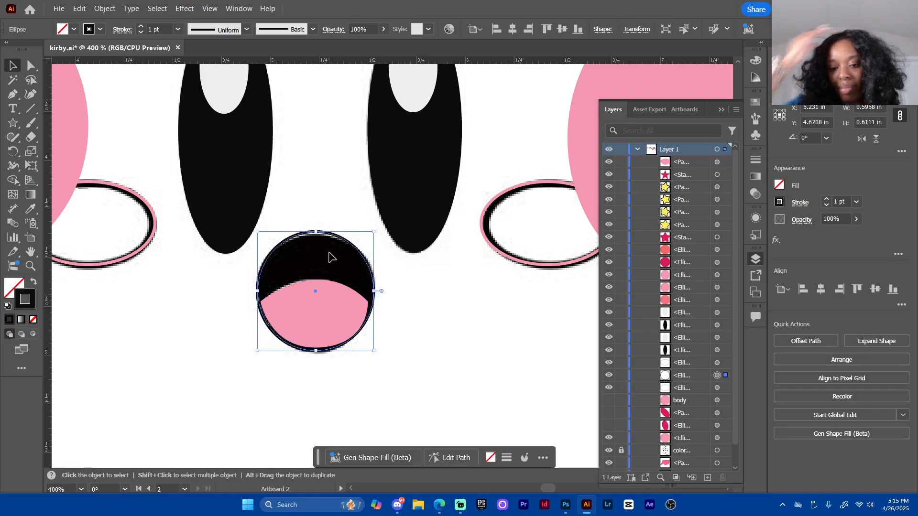
{"action": "left_click", "coordinate": [456, 313]}
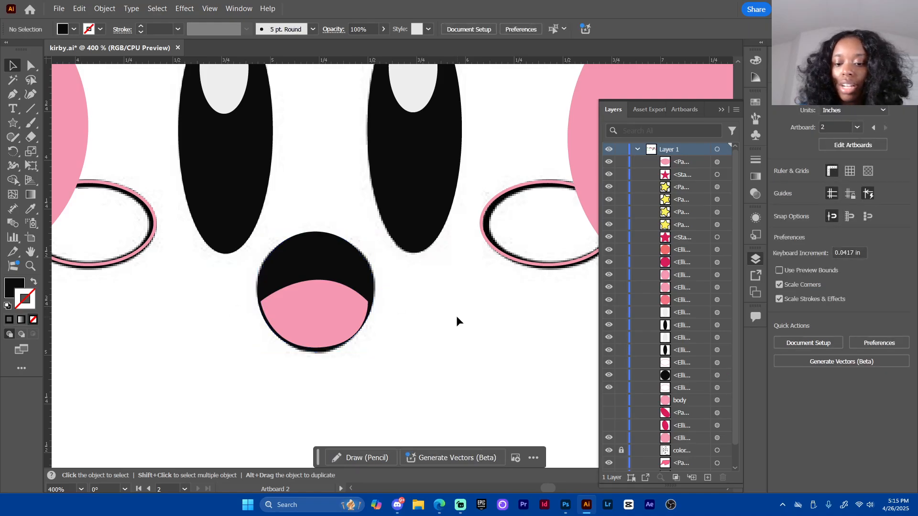
Rename the pink tongue path as tonuge in the layer list
{"action": "left_click", "coordinate": [357, 316]}
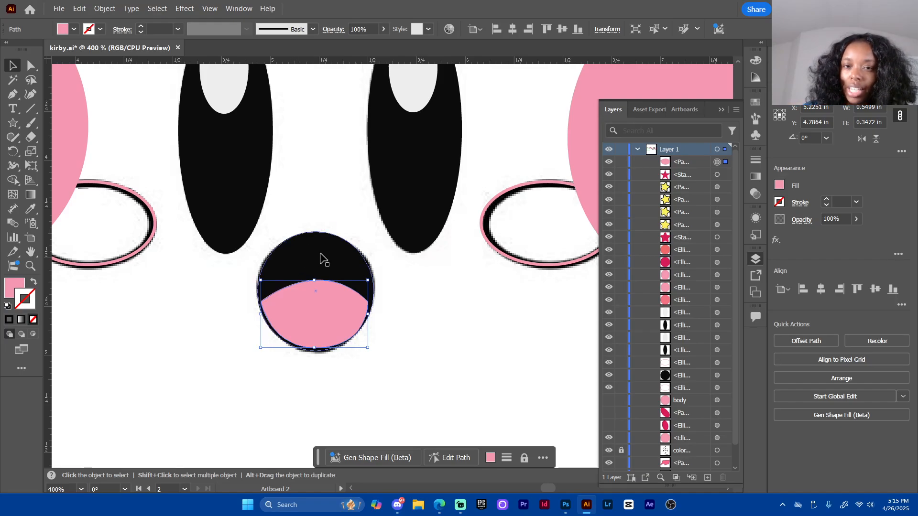
{"action": "left_click", "coordinate": [403, 297]}
{"action": "left_click", "coordinate": [331, 311]}
{"action": "double_click", "coordinate": [684, 161]}
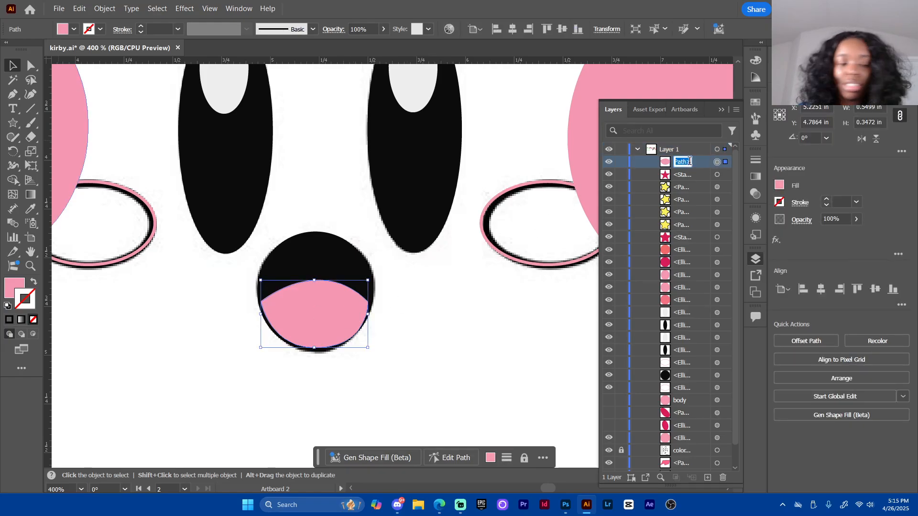
{"action": "type", "text": "tonuge"}
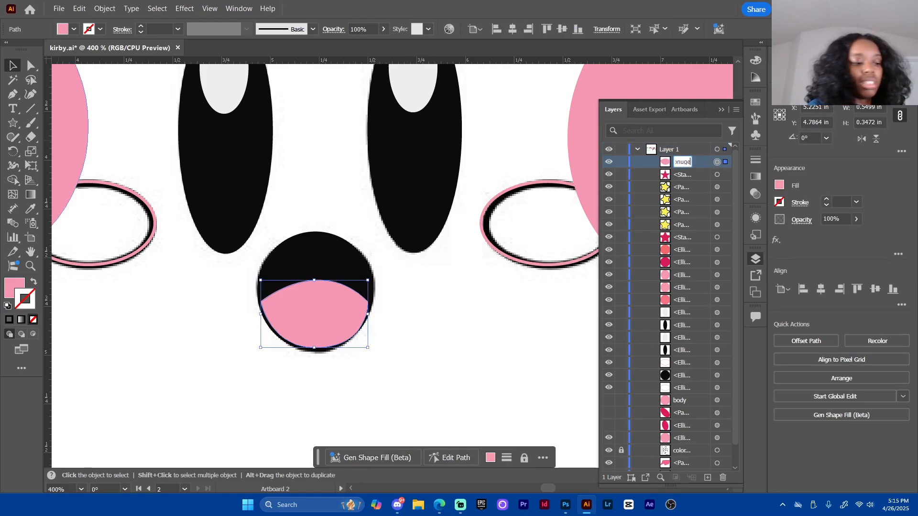
{"action": "key", "text": "Return"}
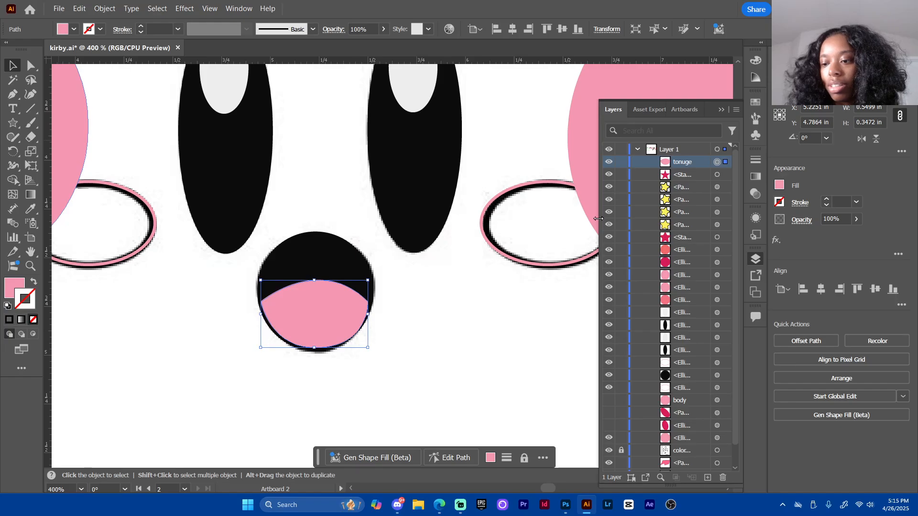
Widen the layer list and rename the black mouth ellipse as mouth
{"action": "left_click_drag", "start_coordinate": [601, 224], "coordinate": [507, 253]}
{"action": "left_click", "coordinate": [322, 259]}
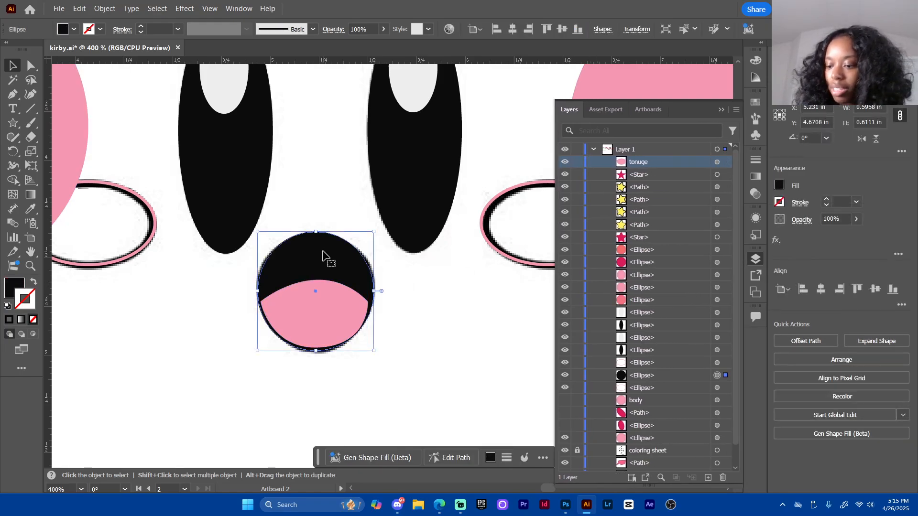
{"action": "left_click", "coordinate": [655, 375]}
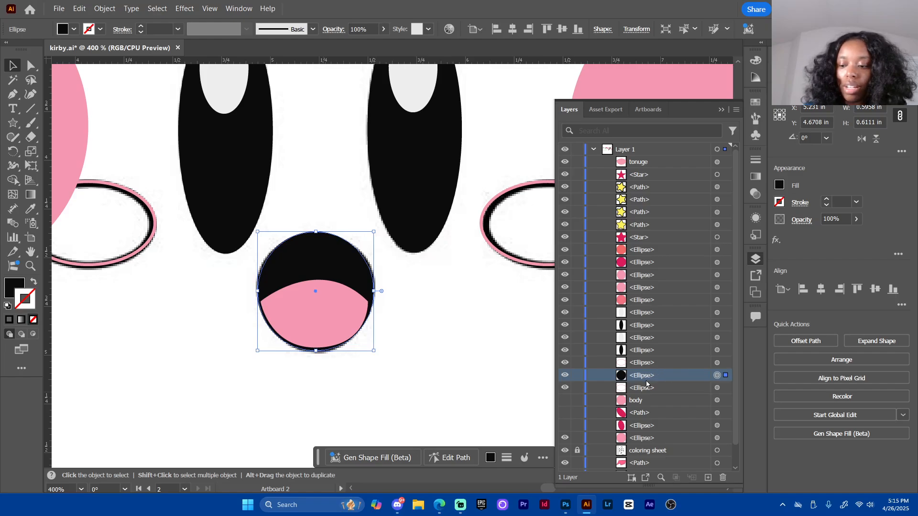
{"action": "double_click", "coordinate": [647, 375]}
{"action": "type", "text": "mouth"}
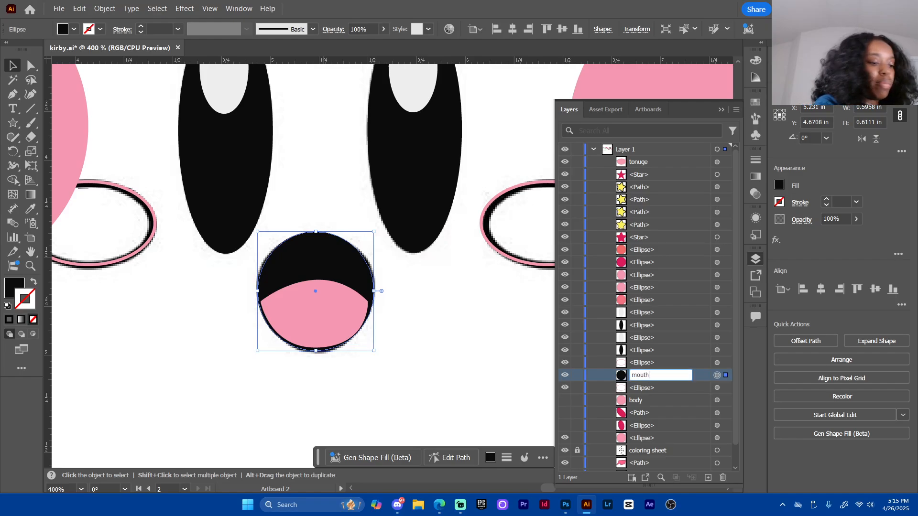
{"action": "key", "text": "Return"}
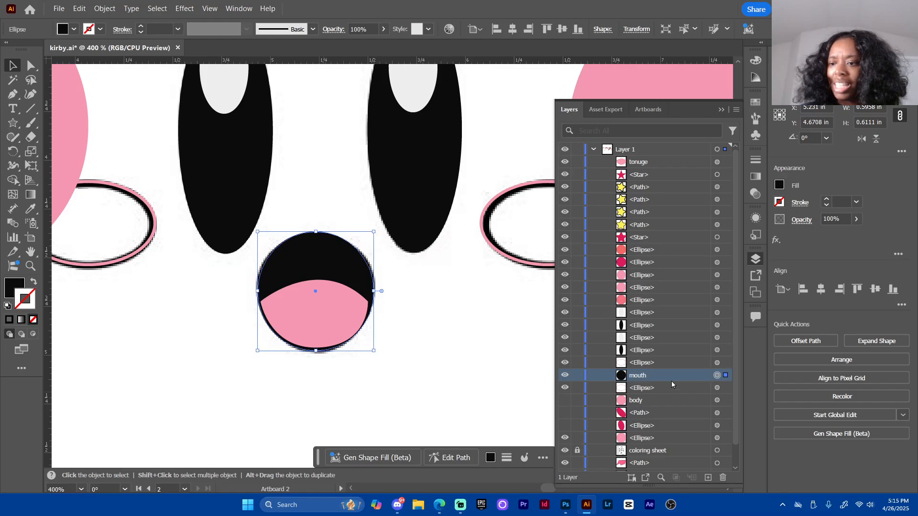
Rename the tongue path as tongue and move it directly above the mouth object in the stacking order
{"action": "double_click", "coordinate": [641, 162]}
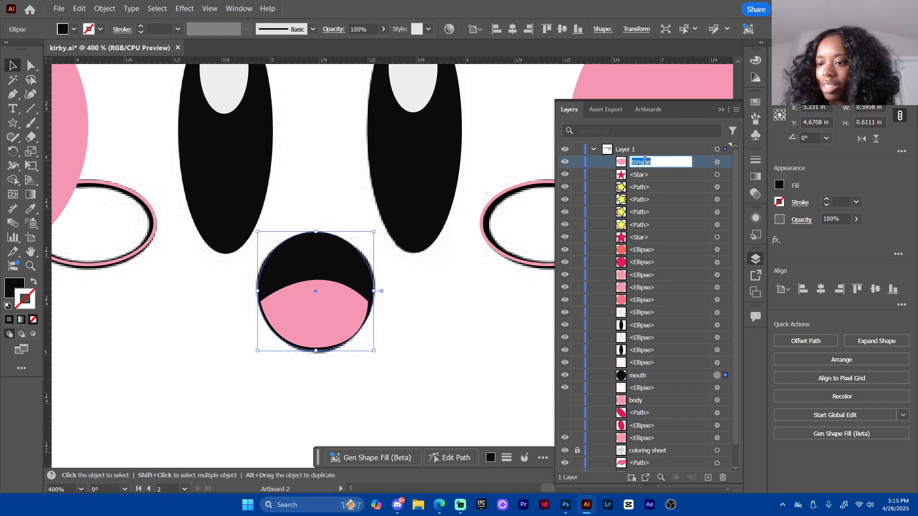
{"action": "type", "text": "tongue"}
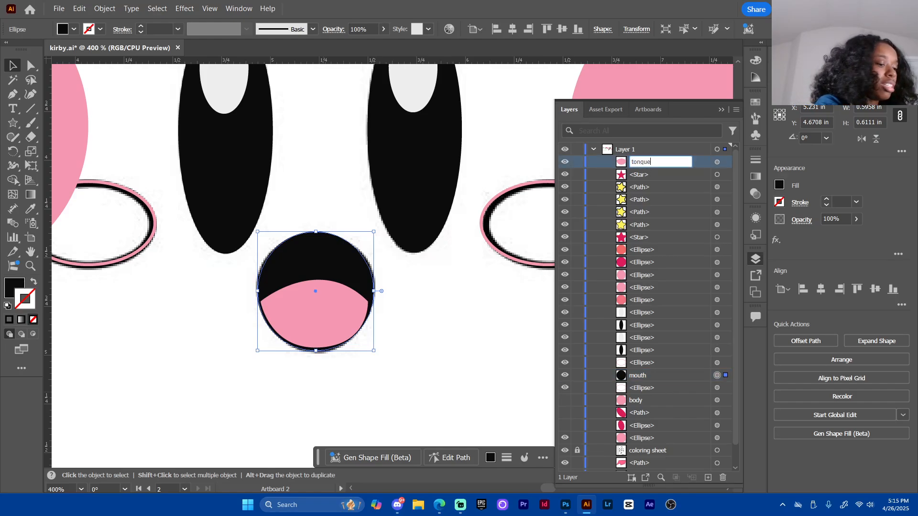
{"action": "key", "text": "Return"}
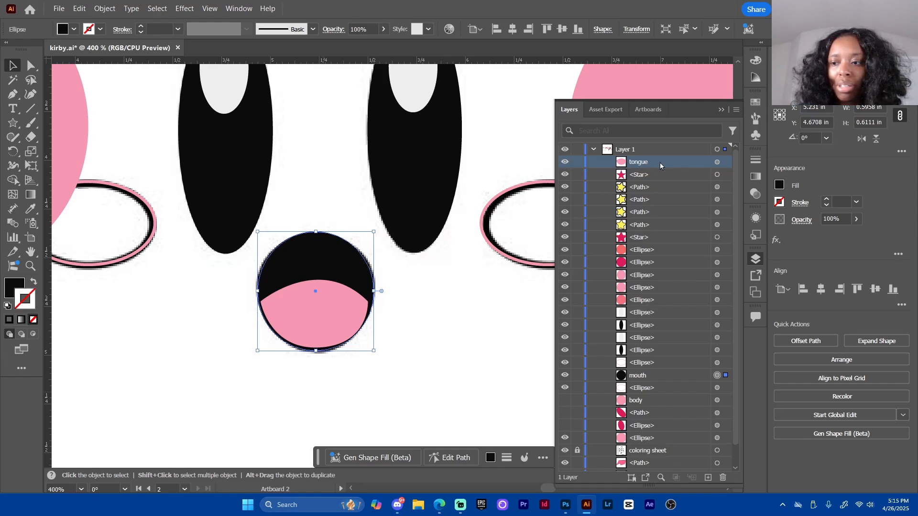
{"action": "left_click_drag", "start_coordinate": [659, 162], "coordinate": [664, 382]}
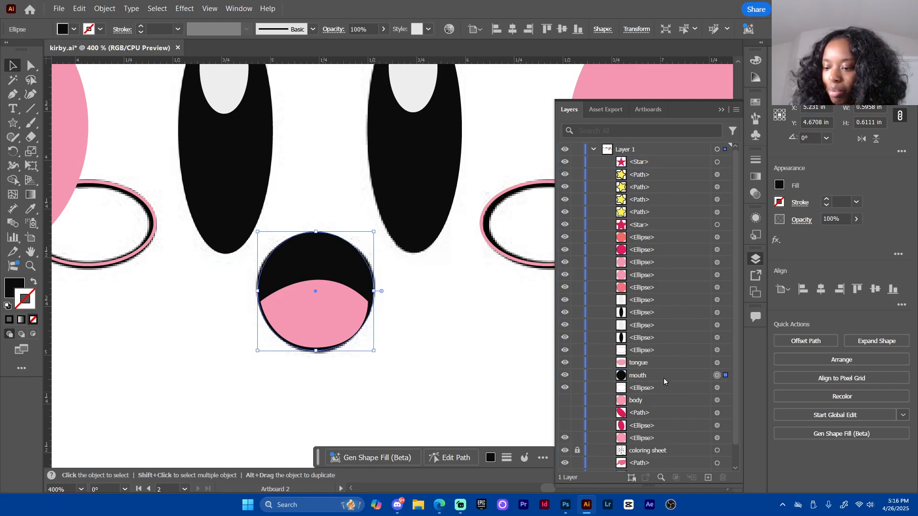
{"action": "left_click", "coordinate": [430, 317]}
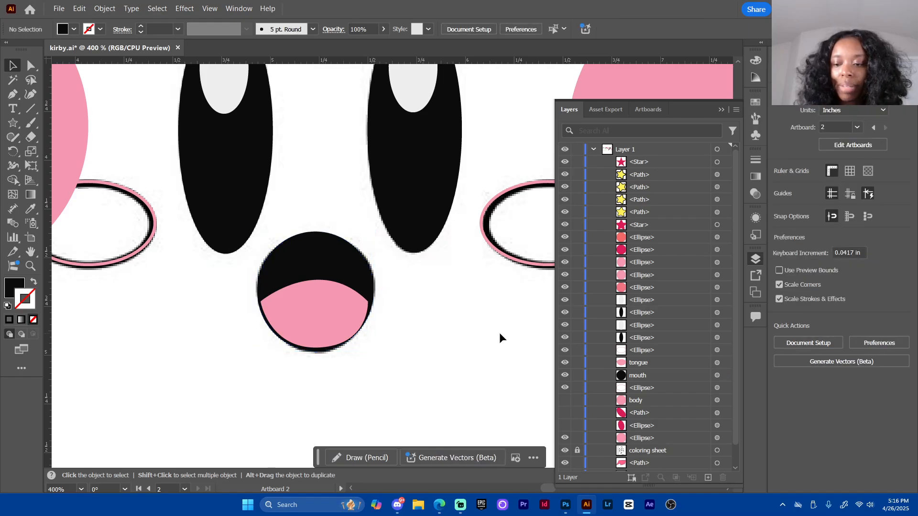
Hide the coloring sheet so only the vector shapes are visible
{"action": "scroll", "coordinate": [736, 376], "scroll_direction": "down", "scroll_amount": 1}
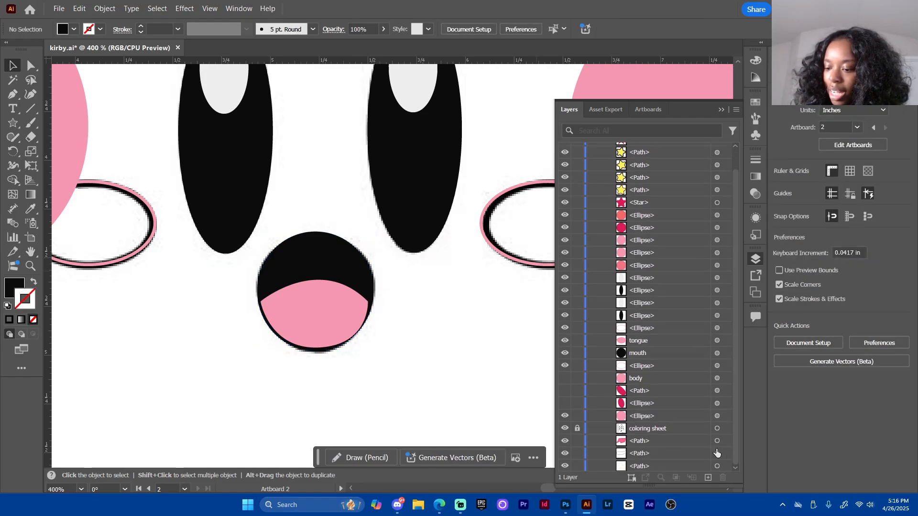
{"action": "left_click", "coordinate": [564, 429]}
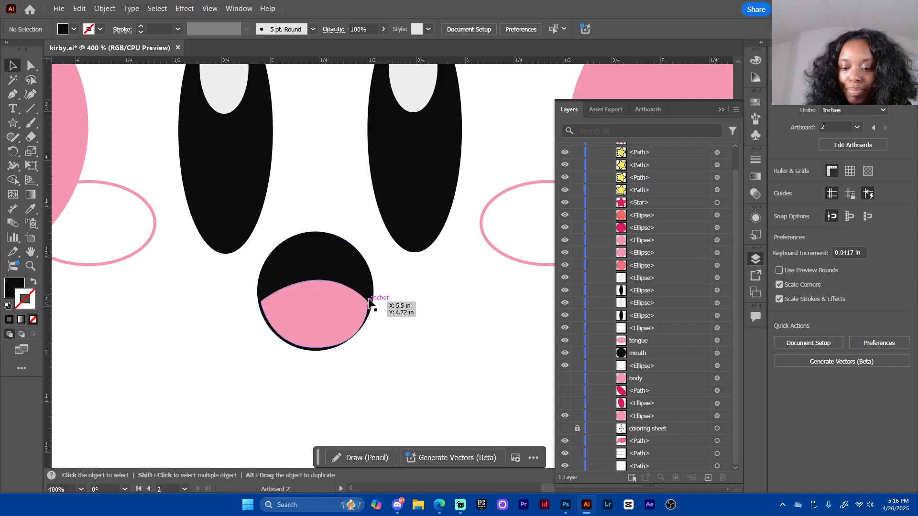
Select the anchor at the tongue's right corner with the Direct Selection tool to expose its curve handles
{"action": "key", "text": "ctrl+equal"}
{"action": "key", "text": "ctrl+equal"}
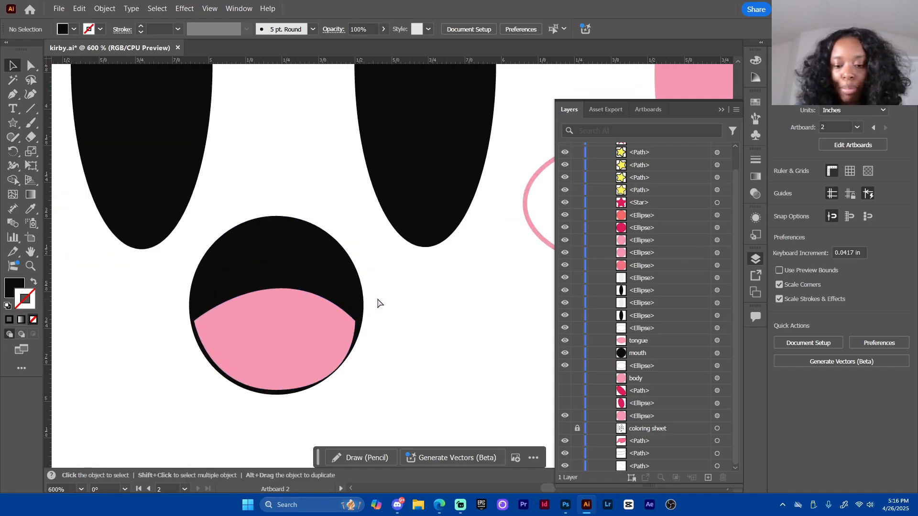
{"action": "left_click_drag", "start_coordinate": [383, 367], "coordinate": [381, 318]}
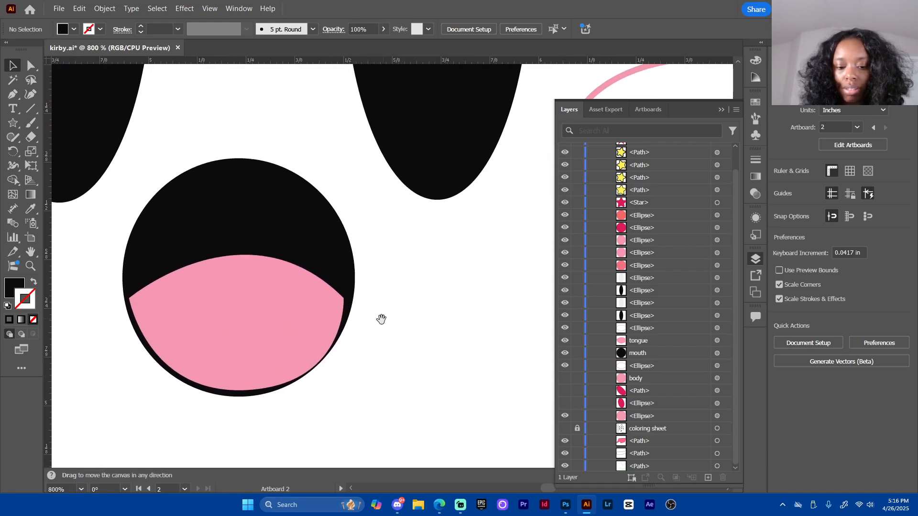
{"action": "left_click", "coordinate": [345, 302]}
{"action": "key", "text": "a"}
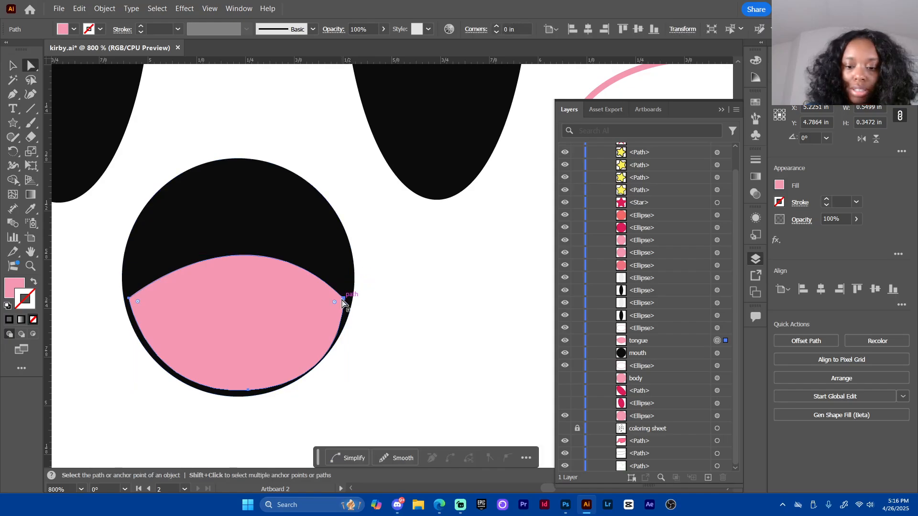
{"action": "left_click", "coordinate": [343, 299]}
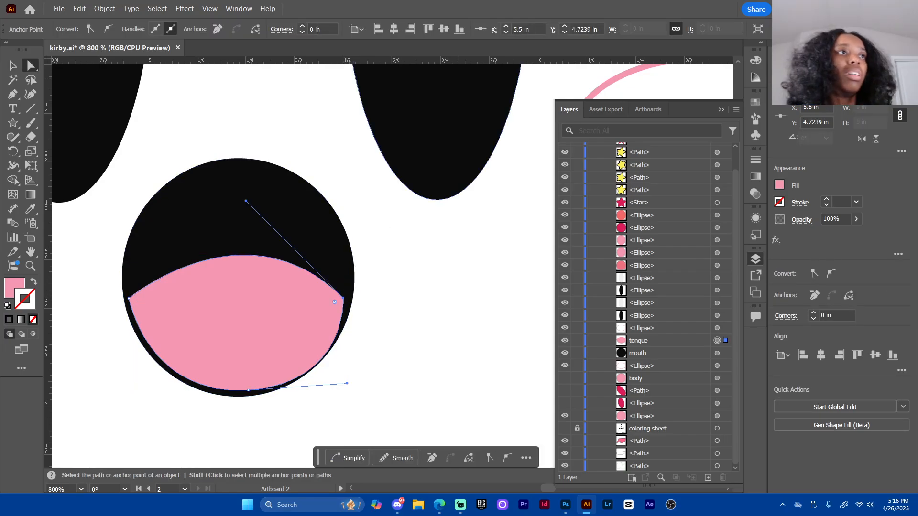
Switch to the Kirby coloring page in the browser, enlarge the image to examine the mouth and tongue, and return to Illustrator
{"action": "key", "text": "alt+Tab"}
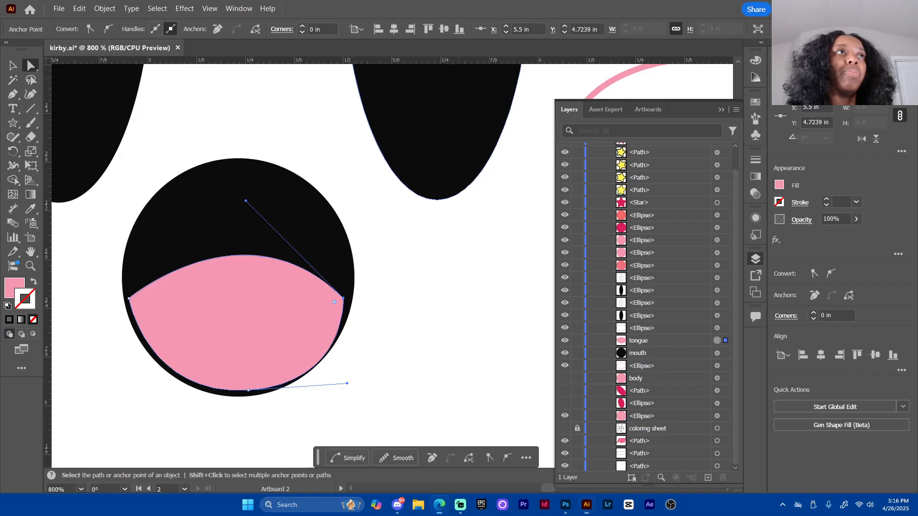
{"action": "left_click", "coordinate": [671, 35]}
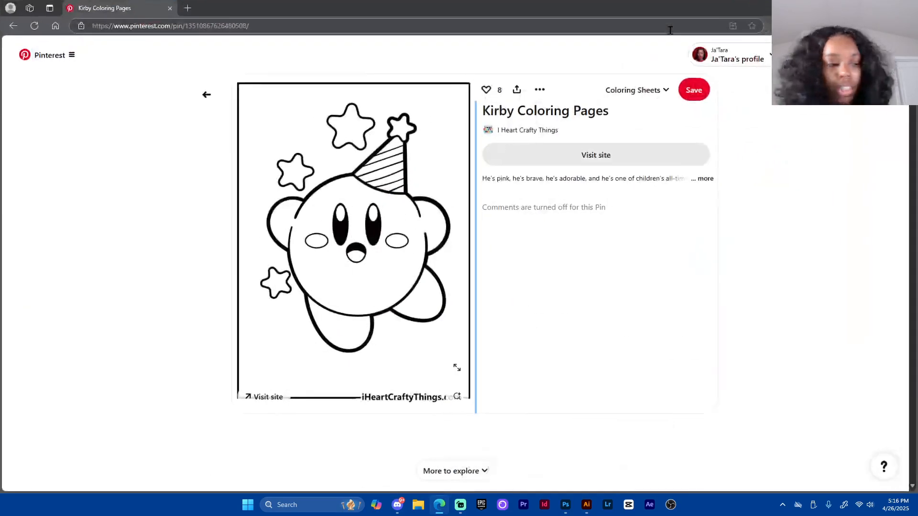
{"action": "scroll", "coordinate": [362, 316], "scroll_direction": "up", "scroll_amount": 2, "text": "ctrl"}
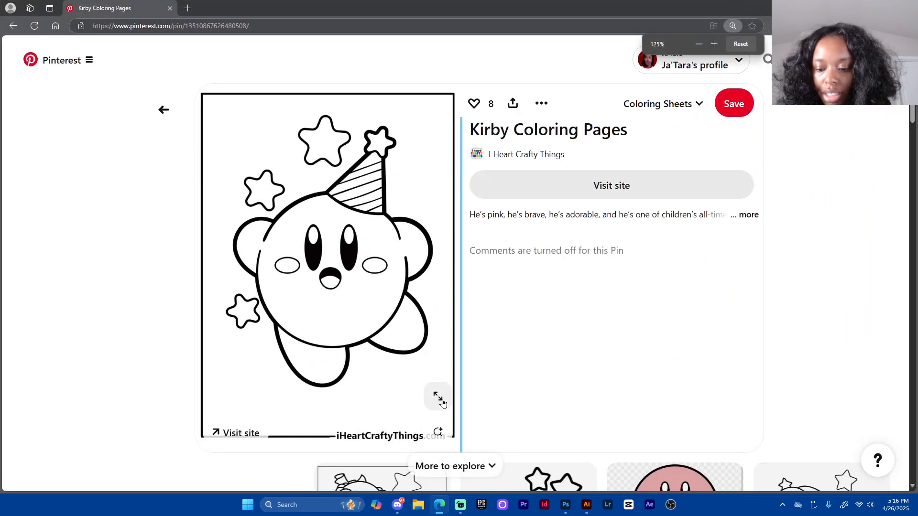
{"action": "left_click", "coordinate": [438, 397]}
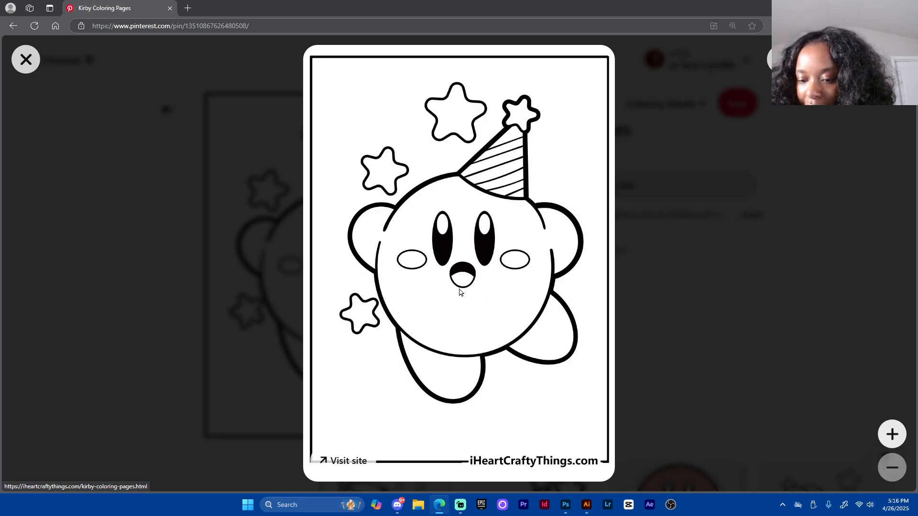
{"action": "left_click", "coordinate": [681, 312]}
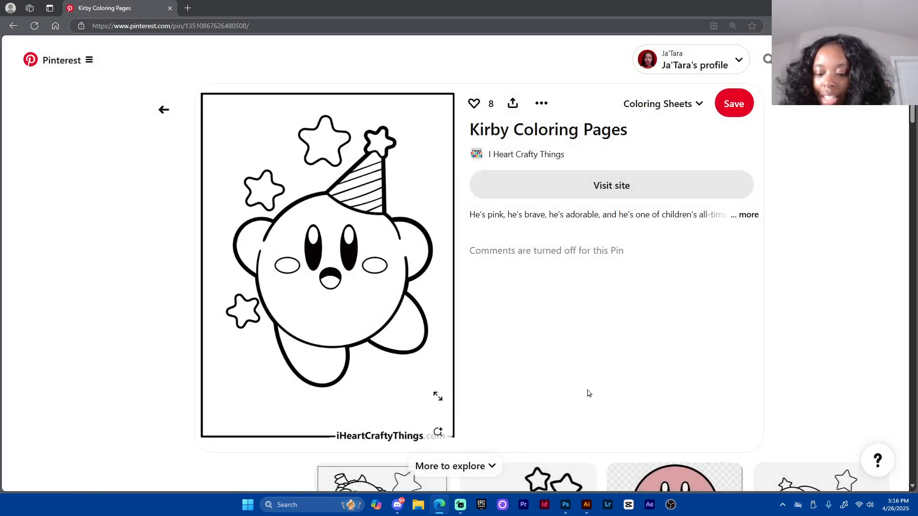
{"action": "left_click", "coordinate": [587, 505]}
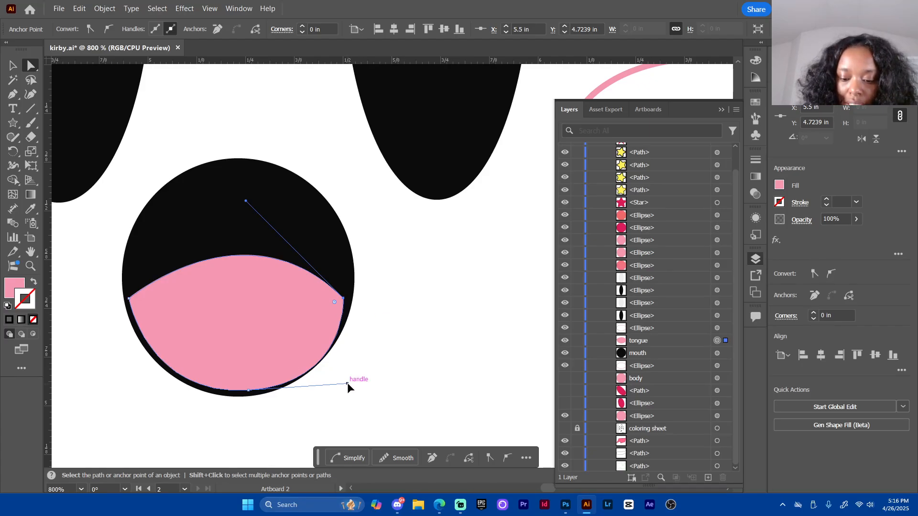
Shorten the right curve handle of the tongue's lowest anchor to pull its lower right edge inward from the mouth's rim
{"action": "left_click_drag", "start_coordinate": [347, 383], "coordinate": [327, 388]}
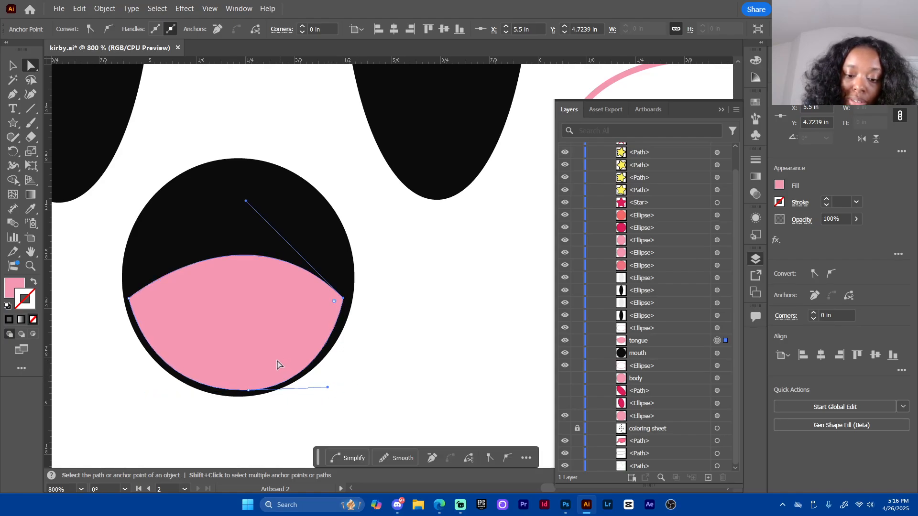
{"action": "key", "text": "v"}
{"action": "left_click", "coordinate": [401, 333]}
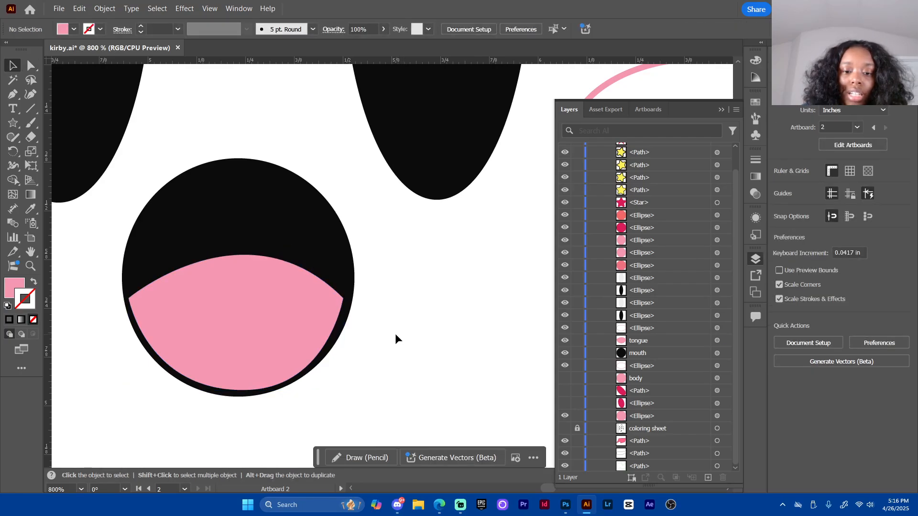
Duplicate the black mouth ellipse and align the copy exactly over the original
{"action": "left_click", "coordinate": [268, 175]}
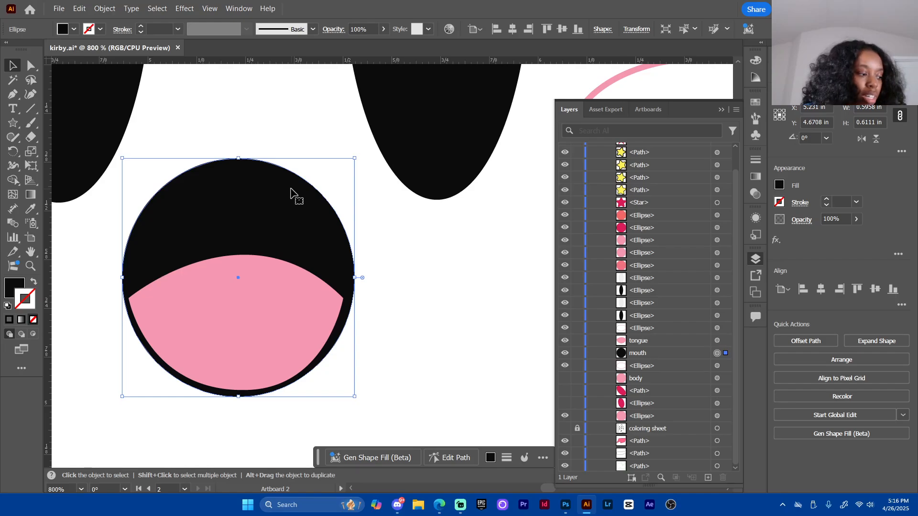
{"action": "key", "text": "a"}
{"action": "key", "text": "v"}
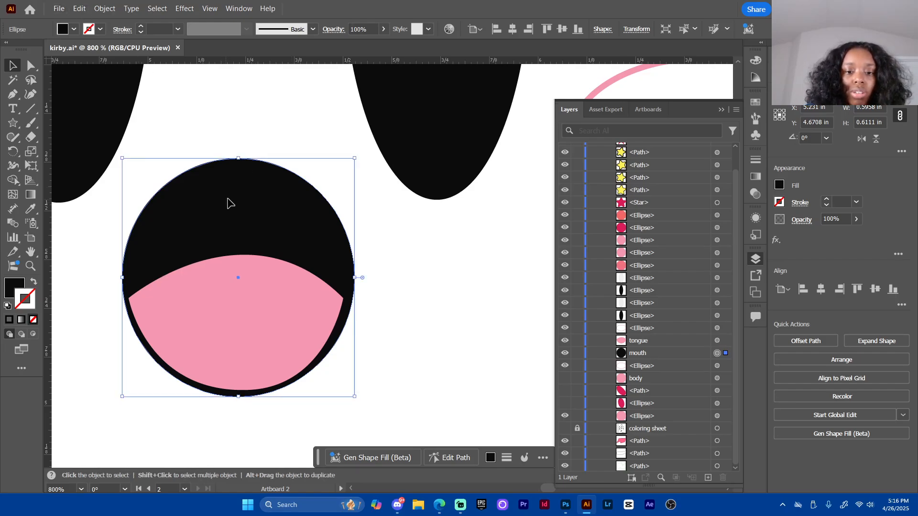
{"action": "left_click_drag", "start_coordinate": [229, 201], "coordinate": [467, 220]}
{"action": "left_click_drag", "start_coordinate": [487, 345], "coordinate": [251, 322]}
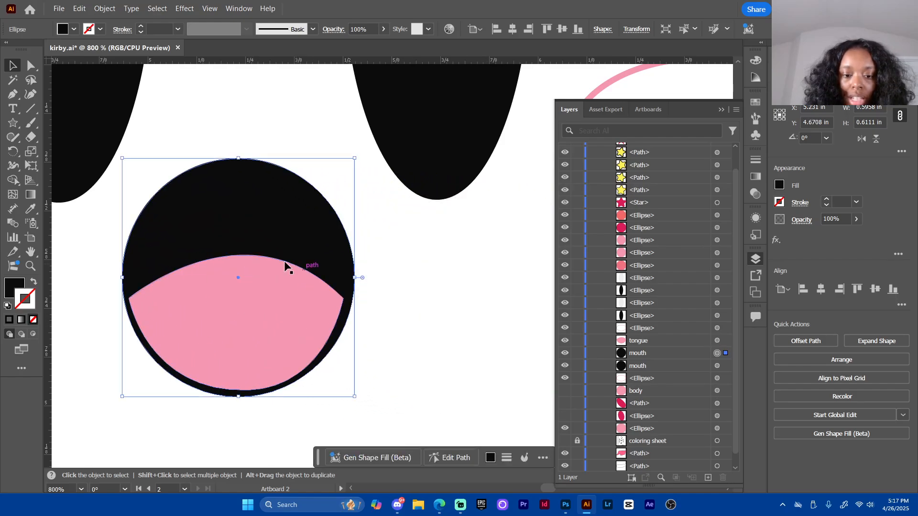
Swap the duplicate mouth's fill and stroke to make it an unfilled black outline, and rename it "mouth outline"
{"action": "left_click", "coordinate": [34, 284]}
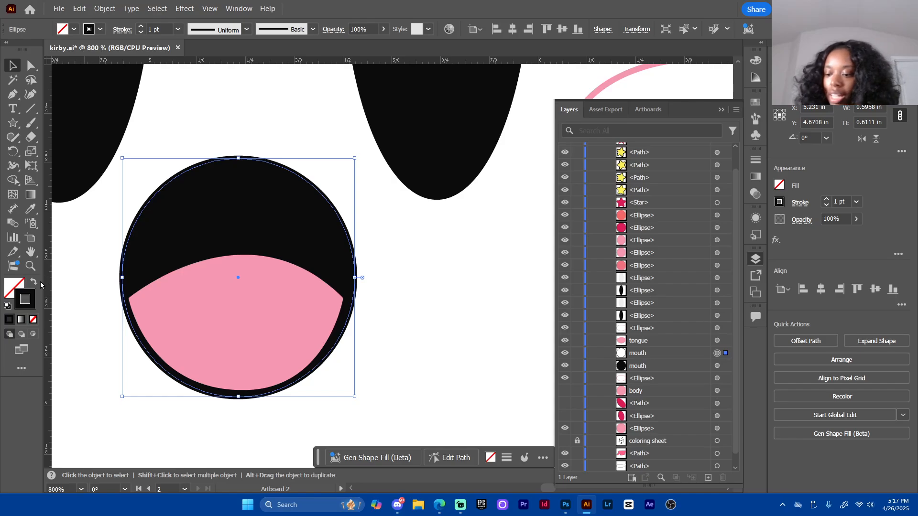
{"action": "double_click", "coordinate": [662, 353]}
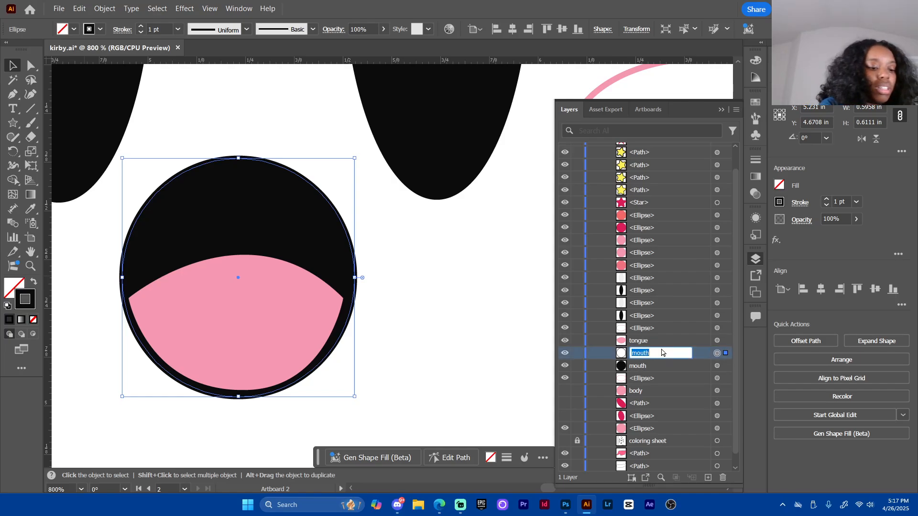
{"action": "type", "text": "outl"}
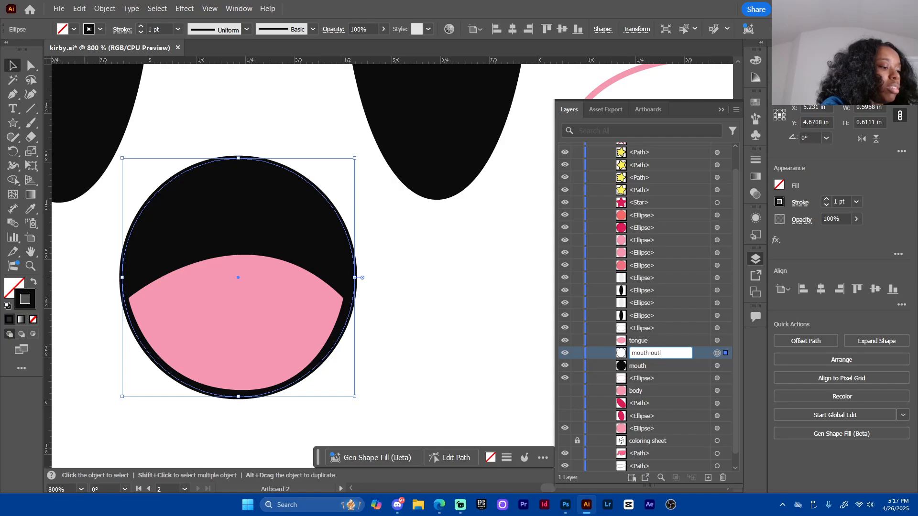
{"action": "type", "text": "ine"}
{"action": "key", "text": "Return"}
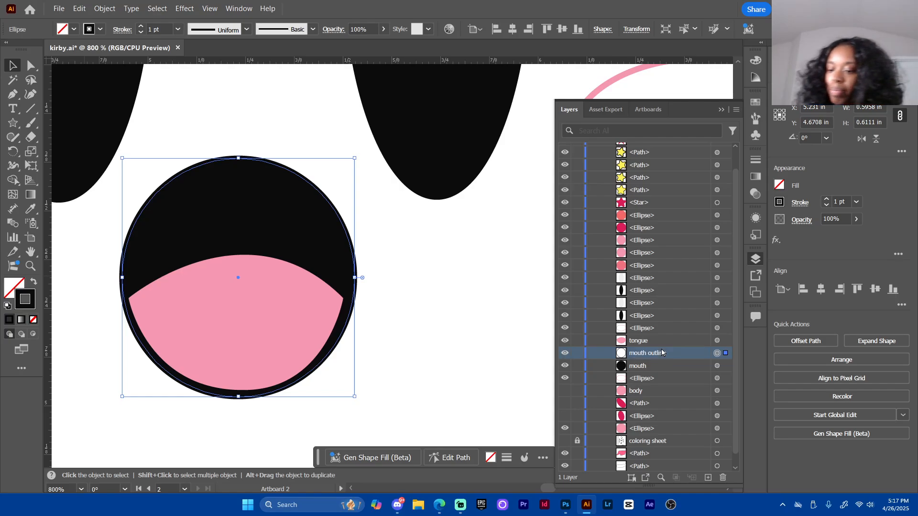
Move the mouth outline above the tongue in the stacking order and set its stroke weight to 4 pt
{"action": "left_click_drag", "start_coordinate": [685, 352], "coordinate": [687, 343]}
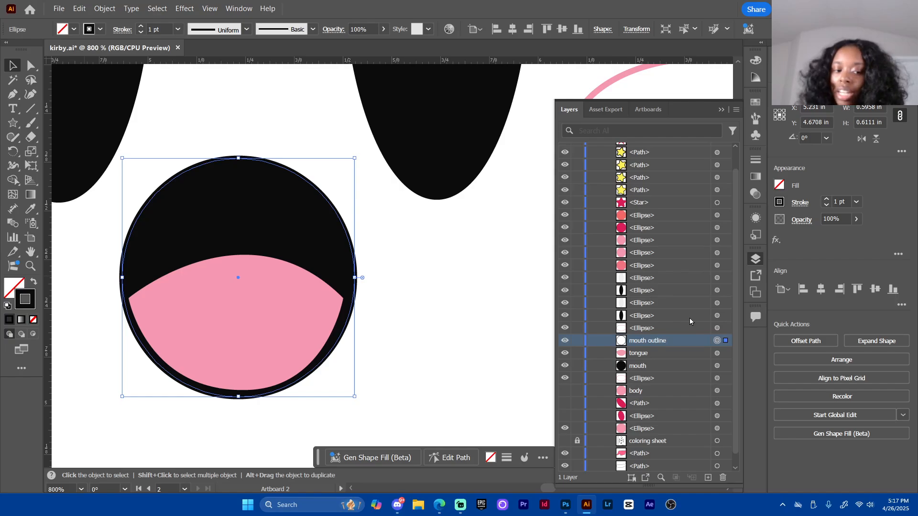
{"action": "left_click", "coordinate": [141, 27]}
{"action": "left_click", "coordinate": [141, 26]}
{"action": "left_click", "coordinate": [141, 27]}
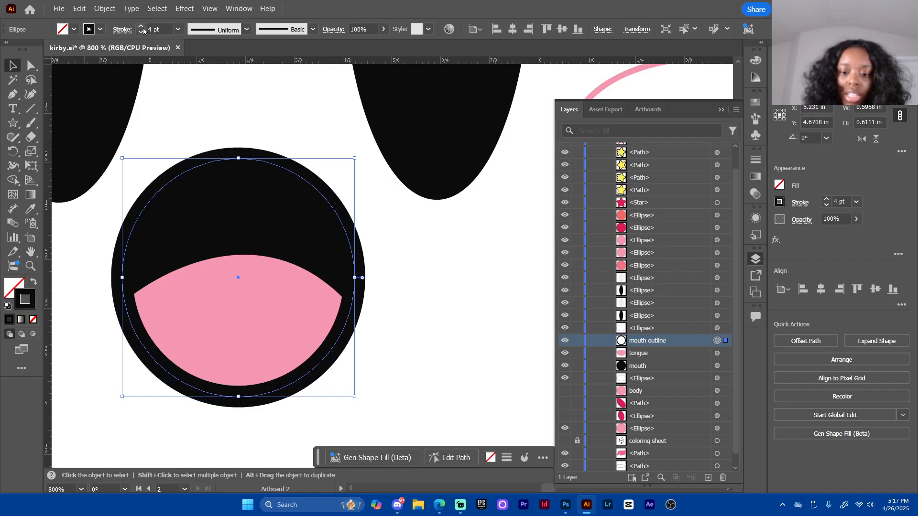
{"action": "left_click", "coordinate": [414, 337]}
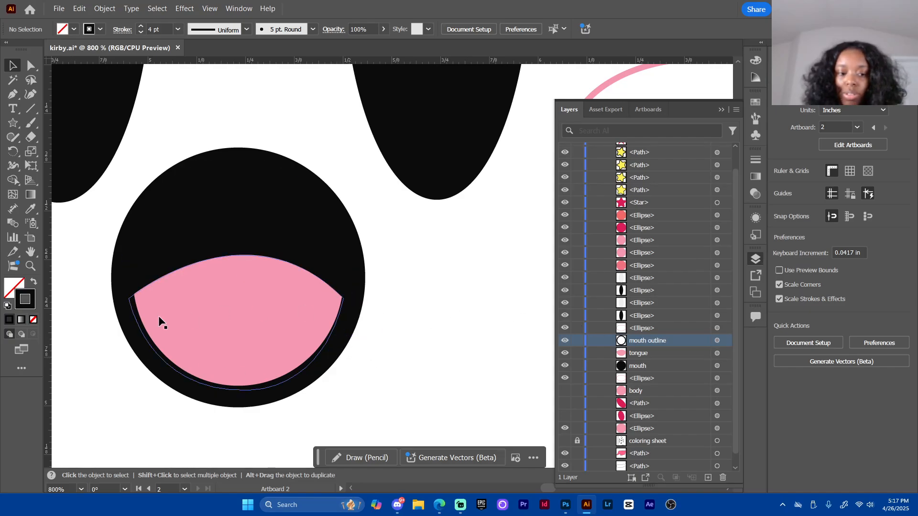
Recolor the mouth outline's stroke bright green to set it apart from the black mouth
{"action": "left_click", "coordinate": [355, 246]}
{"action": "double_click", "coordinate": [22, 305]}
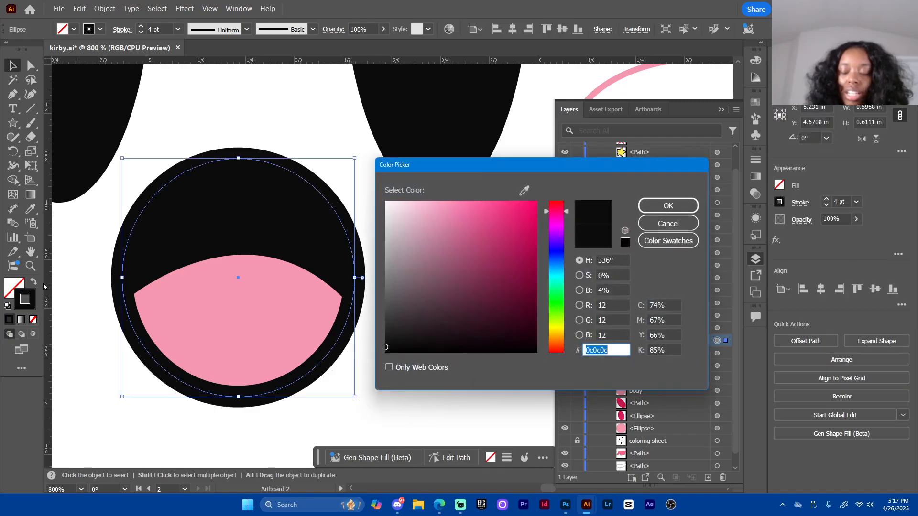
{"action": "left_click", "coordinate": [557, 290]}
{"action": "left_click", "coordinate": [668, 206]}
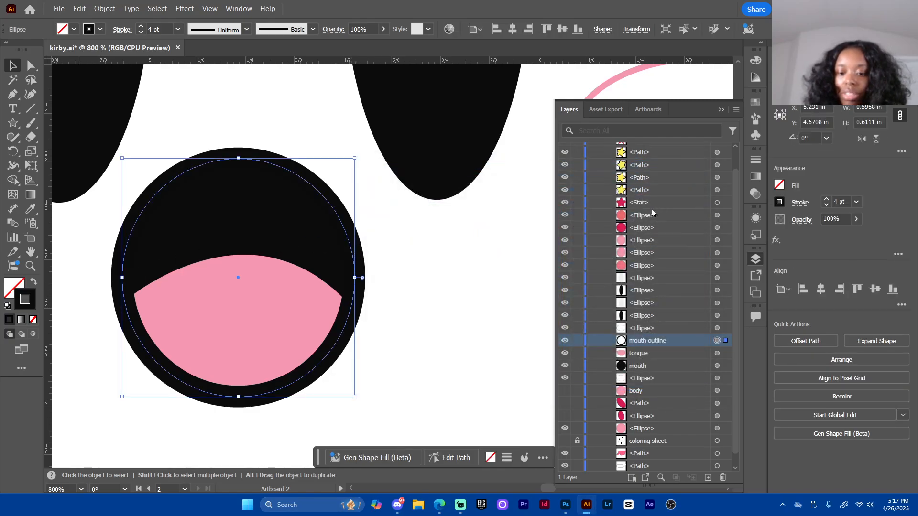
{"action": "double_click", "coordinate": [34, 305]}
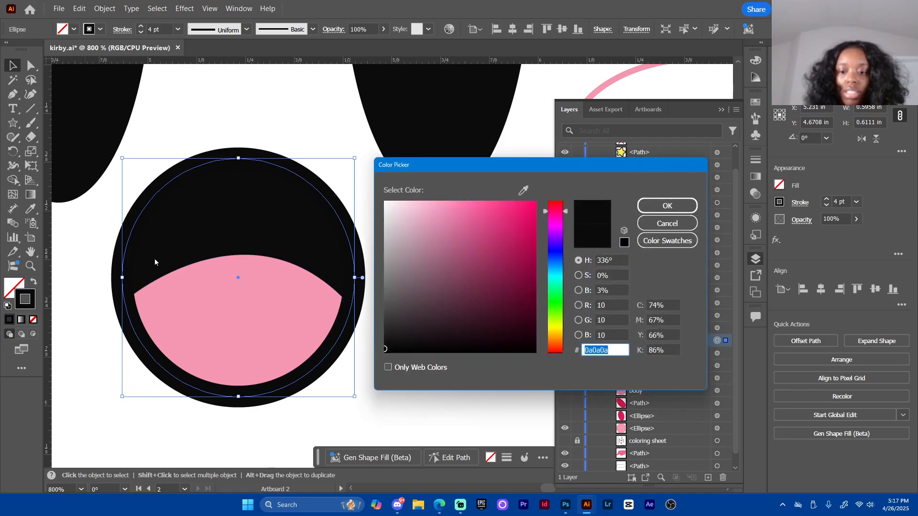
{"action": "left_click", "coordinate": [551, 307]}
{"action": "left_click", "coordinate": [668, 206]}
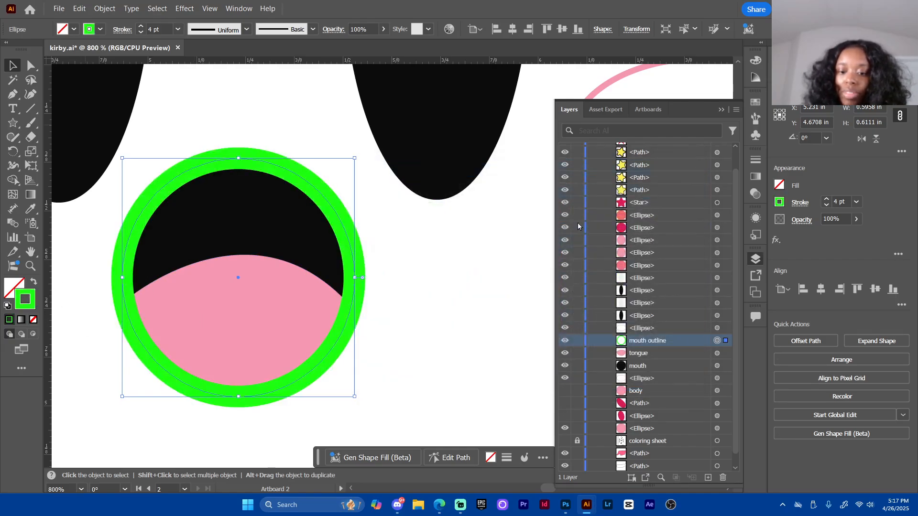
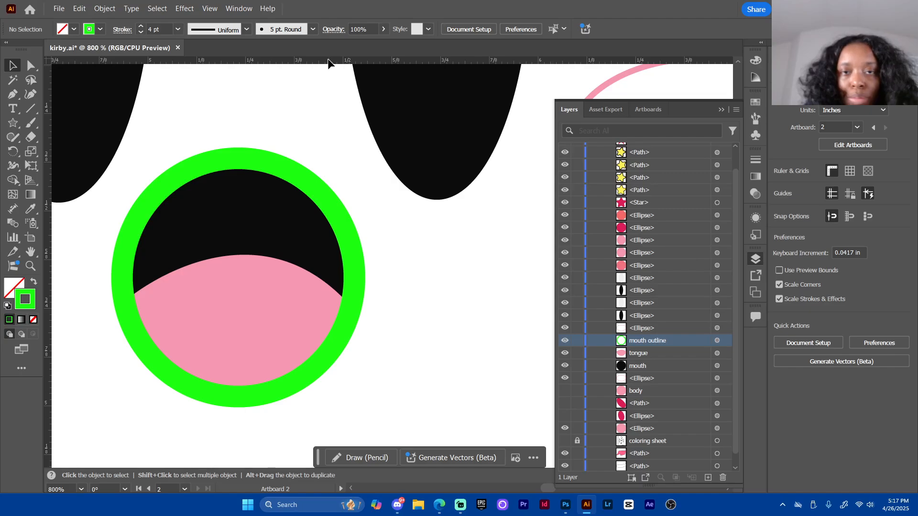
Place a horizontal ruler guide through the tongue's right corner anchor, at about Y 4.72 in
{"action": "mouse_move", "coordinate": [328, 60]}
{"action": "left_mouse_down"}
{"action": "mouse_move", "coordinate": [335, 154]}
{"action": "mouse_move", "coordinate": [328, 61]}
{"action": "left_mouse_up"}
{"action": "scroll", "coordinate": [293, 320], "scroll_direction": "down", "scroll_amount": 5}
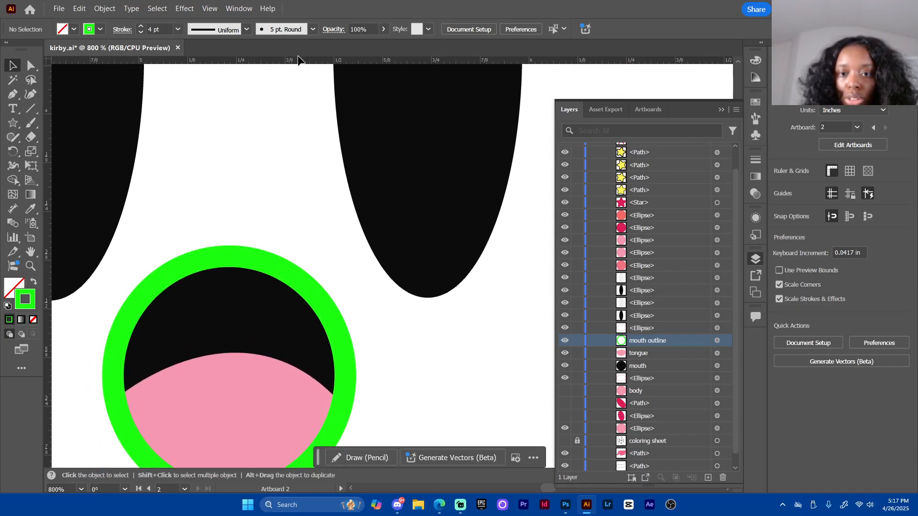
{"action": "left_click", "coordinate": [212, 10]}
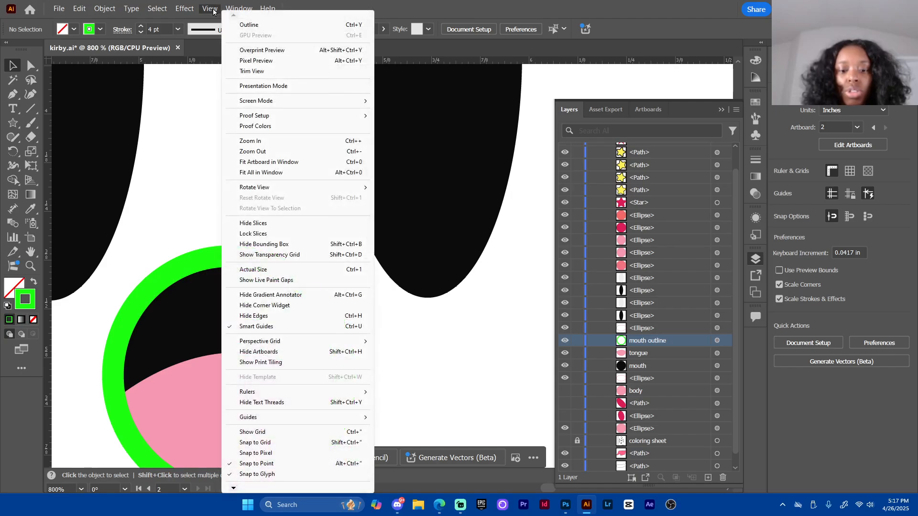
{"action": "mouse_move", "coordinate": [367, 393]}
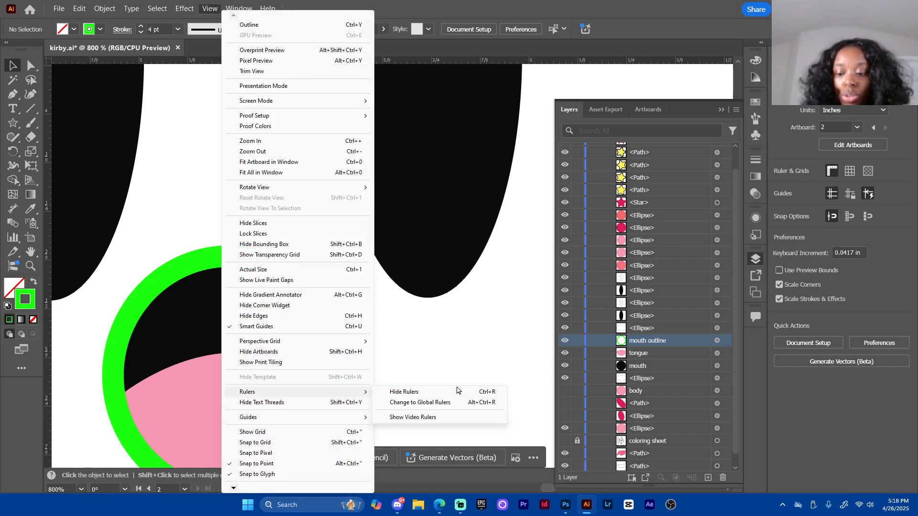
{"action": "left_click", "coordinate": [483, 361]}
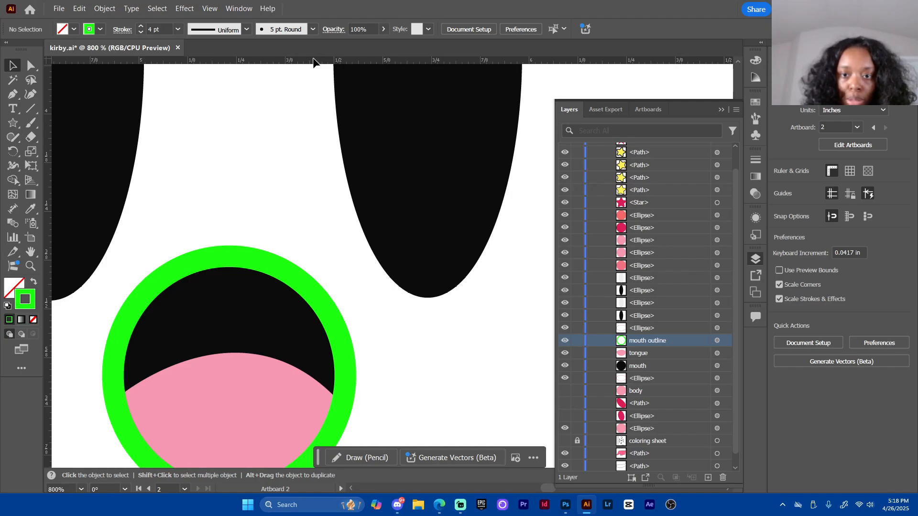
{"action": "left_click_drag", "start_coordinate": [309, 64], "coordinate": [335, 397]}
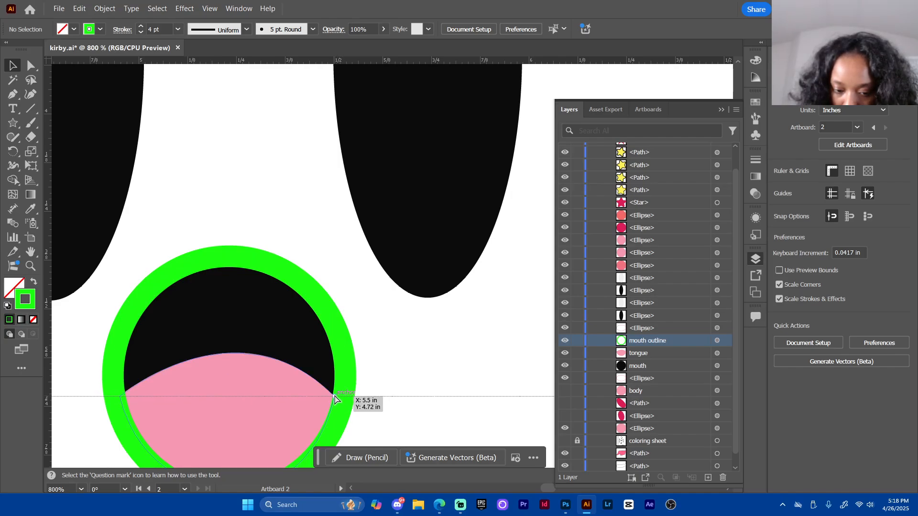
{"action": "mouse_move", "coordinate": [335, 398]}
{"action": "left_mouse_down"}
{"action": "mouse_move", "coordinate": [115, 399]}
{"action": "mouse_move", "coordinate": [149, 386]}
{"action": "mouse_move", "coordinate": [334, 397]}
{"action": "left_mouse_up"}
{"action": "scroll", "coordinate": [394, 370], "scroll_direction": "down", "scroll_amount": 3}
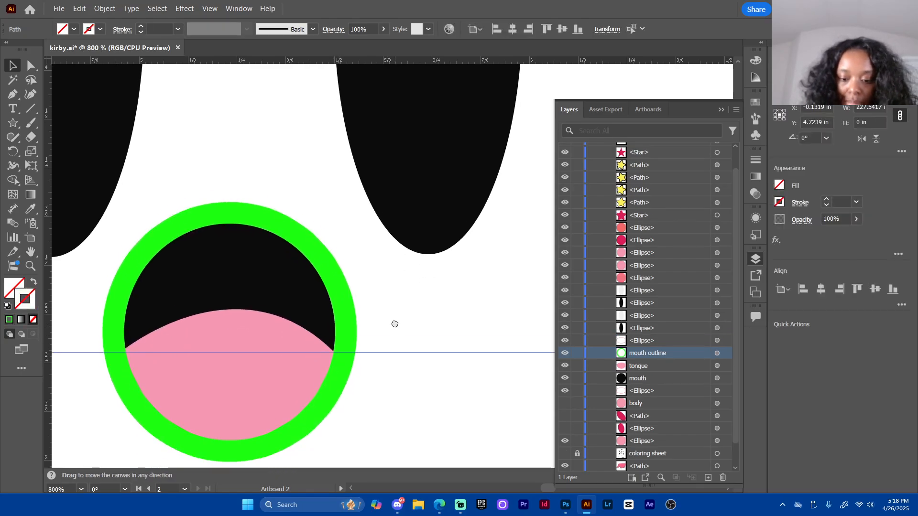
Align the tongue's left corner anchor to the guide and pull the right corner's curve handle down to flatten the top edge evenly
{"action": "left_click", "coordinate": [226, 318]}
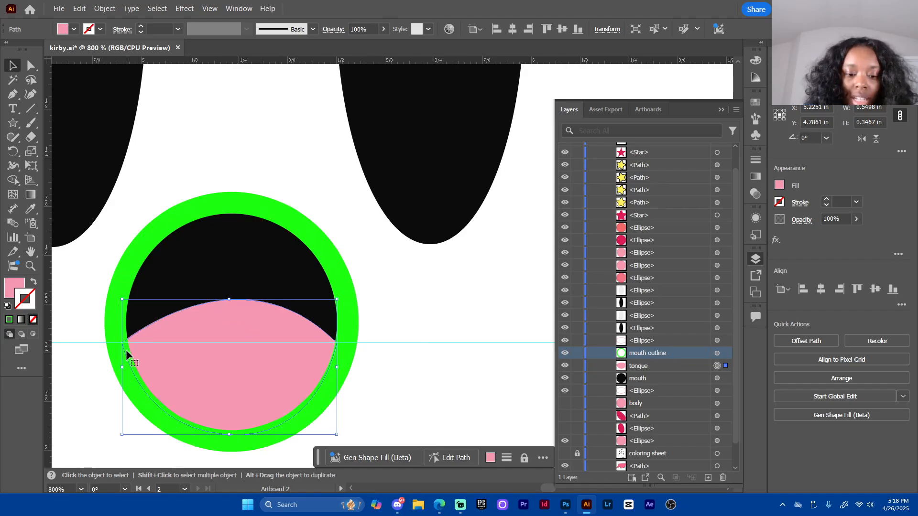
{"action": "key", "text": "a"}
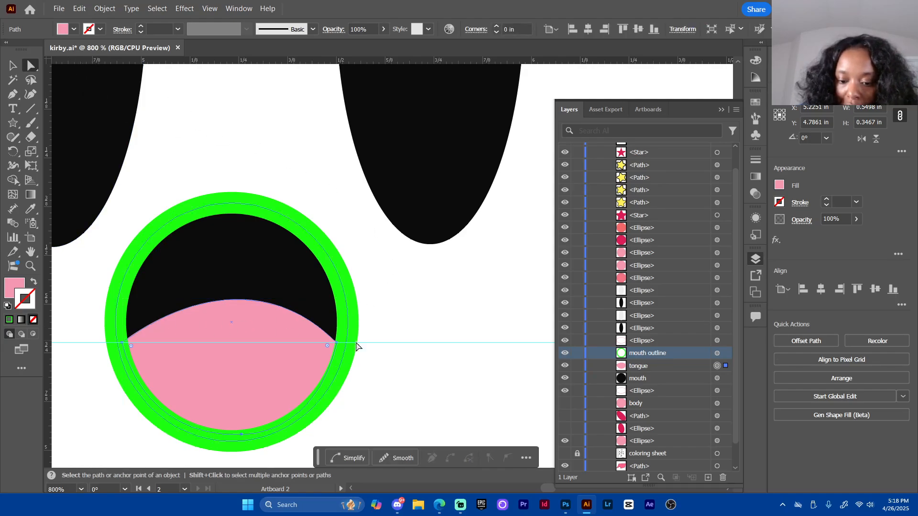
{"action": "left_click", "coordinate": [124, 344]}
{"action": "mouse_move", "coordinate": [123, 346]}
{"action": "left_mouse_down"}
{"action": "mouse_move", "coordinate": [122, 334]}
{"action": "mouse_move", "coordinate": [122, 358]}
{"action": "mouse_move", "coordinate": [122, 343]}
{"action": "left_mouse_up"}
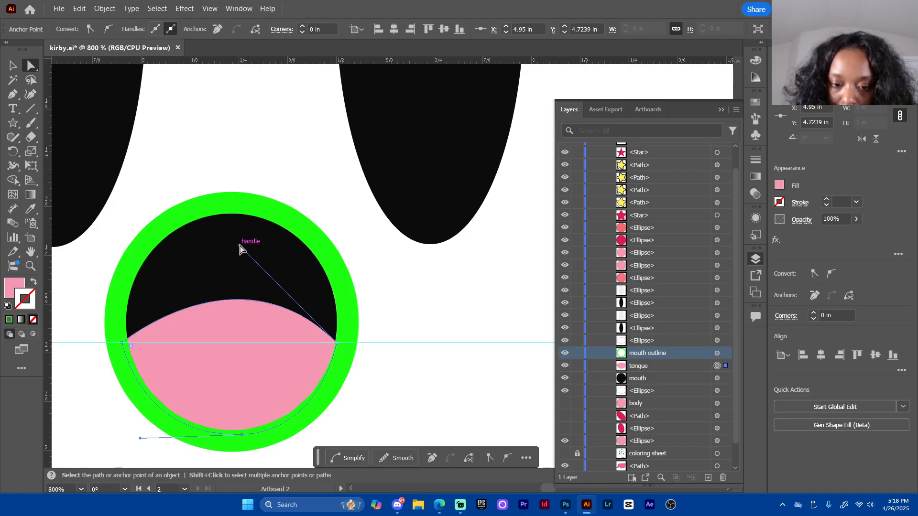
{"action": "left_click_drag", "start_coordinate": [240, 246], "coordinate": [228, 270]}
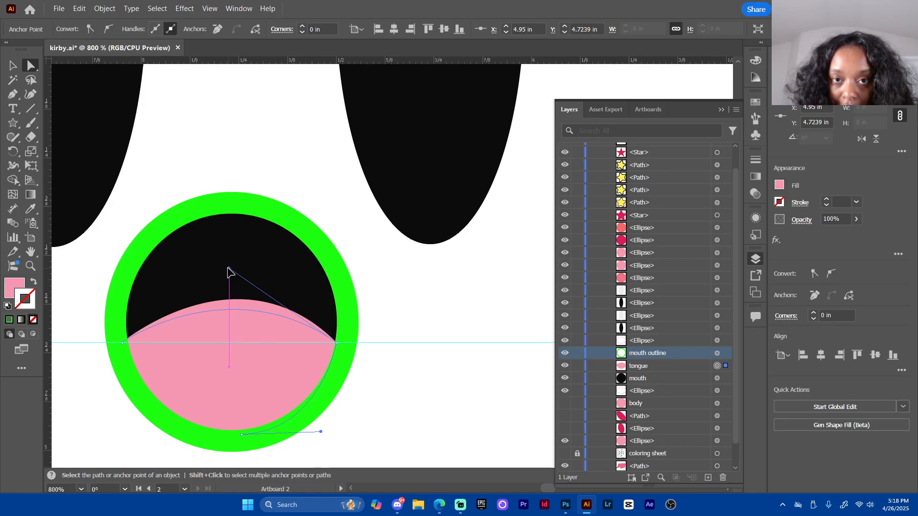
{"action": "left_click_drag", "start_coordinate": [229, 271], "coordinate": [229, 268]}
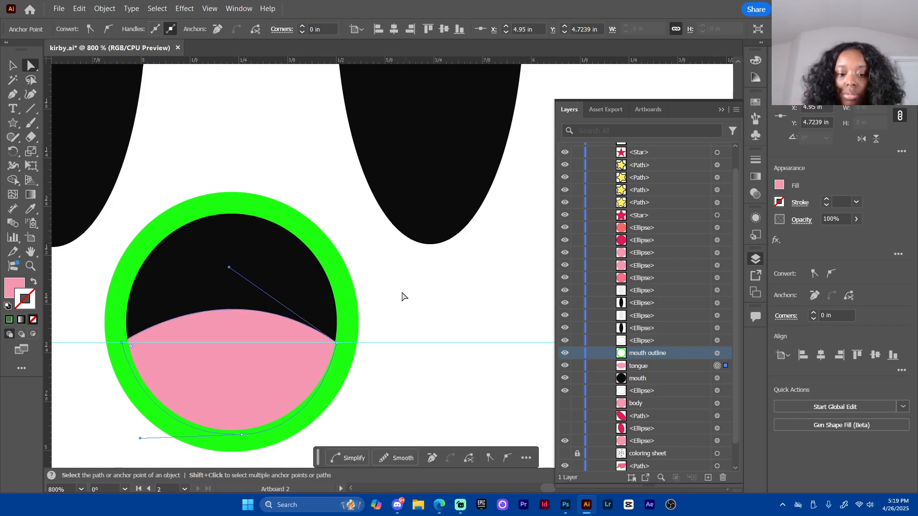
{"action": "left_click", "coordinate": [308, 353]}
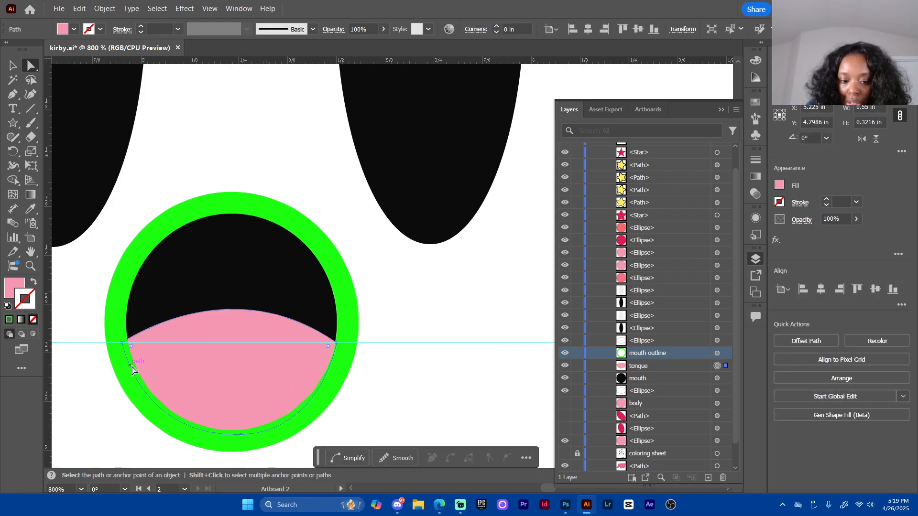
{"action": "left_click", "coordinate": [454, 322]}
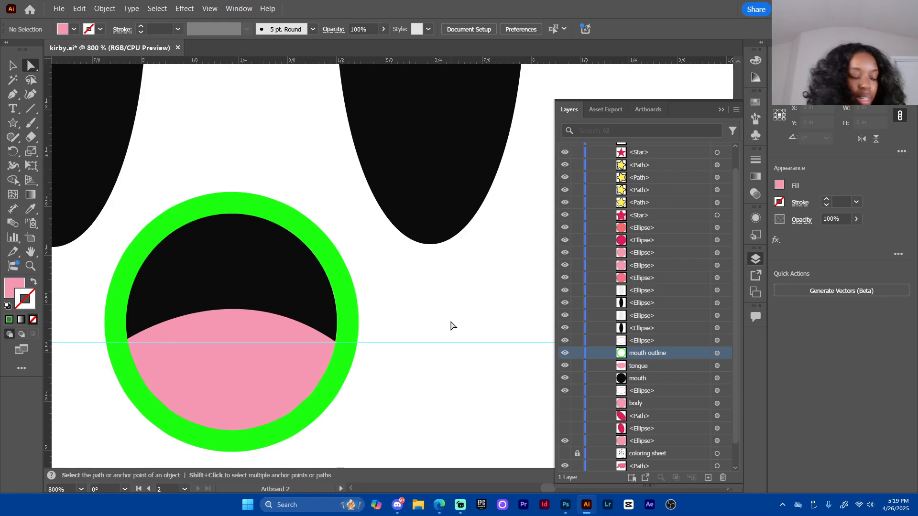
Set the mouth outline's stroke color to black, 000000
{"action": "key", "text": "v"}
{"action": "left_click", "coordinate": [343, 292]}
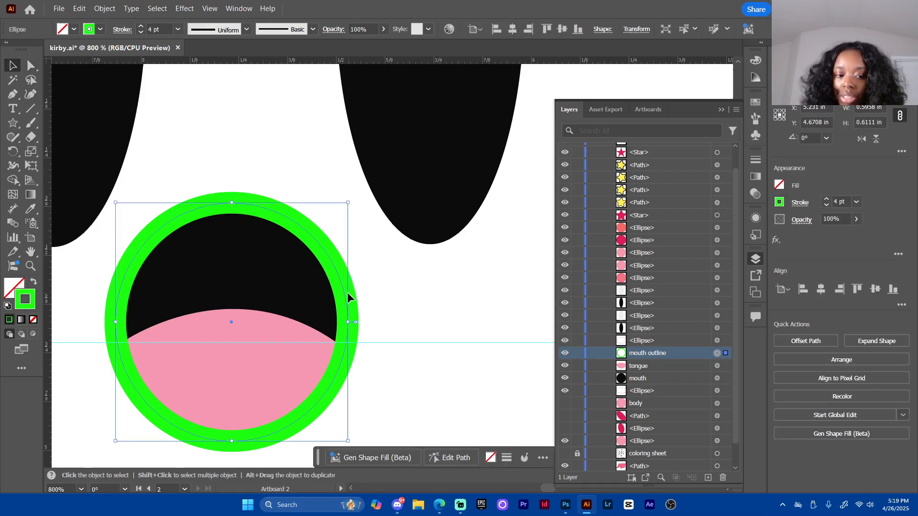
{"action": "double_click", "coordinate": [27, 304]}
{"action": "type", "text": "000000"}
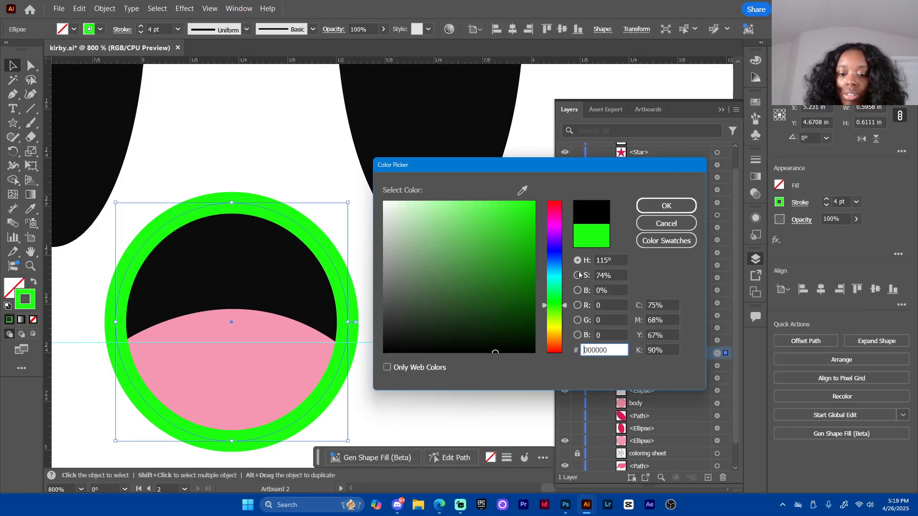
{"action": "left_click", "coordinate": [667, 205]}
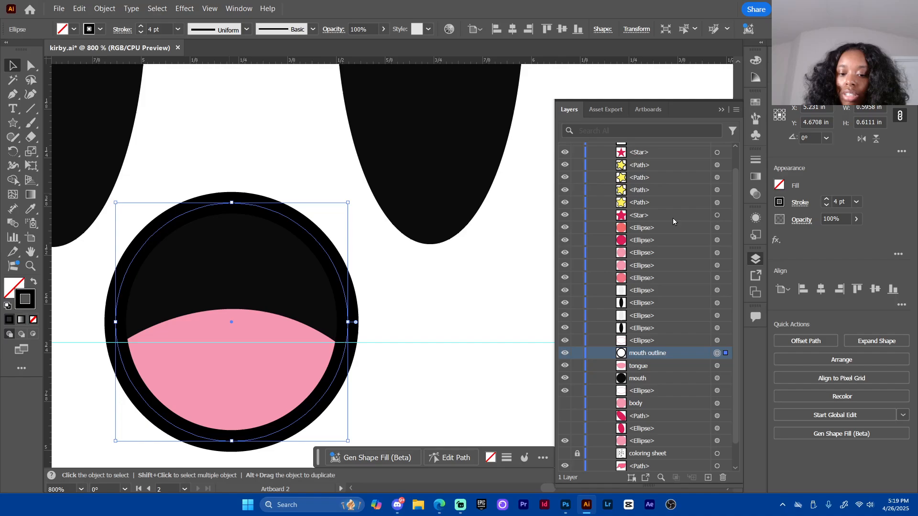
{"action": "left_click", "coordinate": [435, 308]}
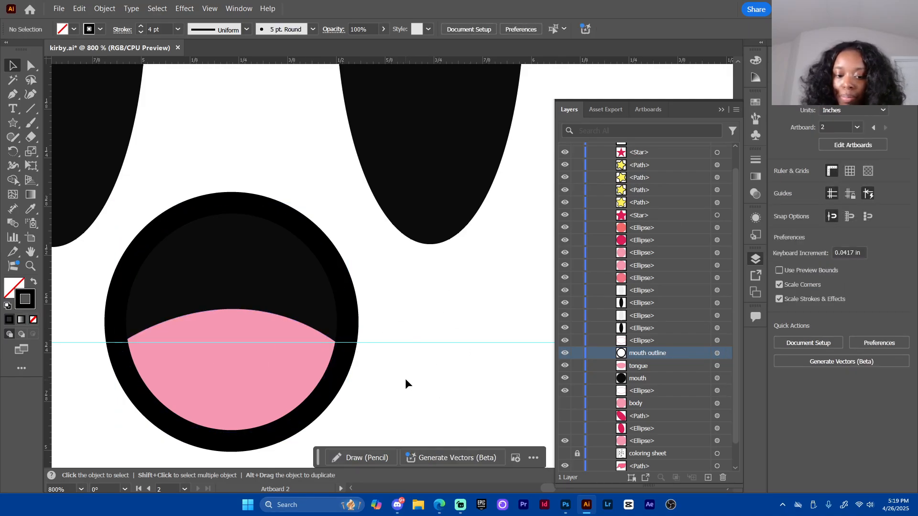
Move the black mouth and the tongue away from the outline, and undo both moves
{"action": "left_click_drag", "start_coordinate": [334, 375], "coordinate": [535, 354]}
{"action": "left_click_drag", "start_coordinate": [253, 383], "coordinate": [254, 300]}
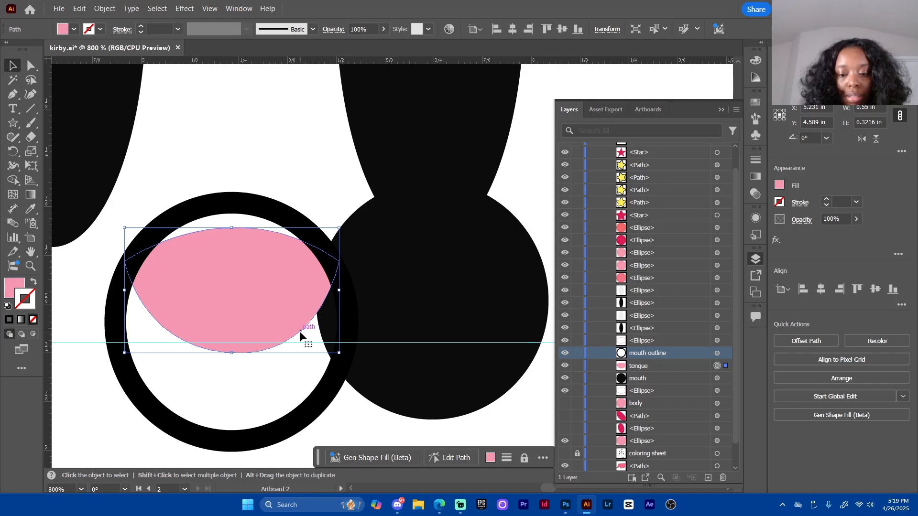
{"action": "key", "text": "ctrl+z"}
{"action": "key", "text": "ctrl+z"}
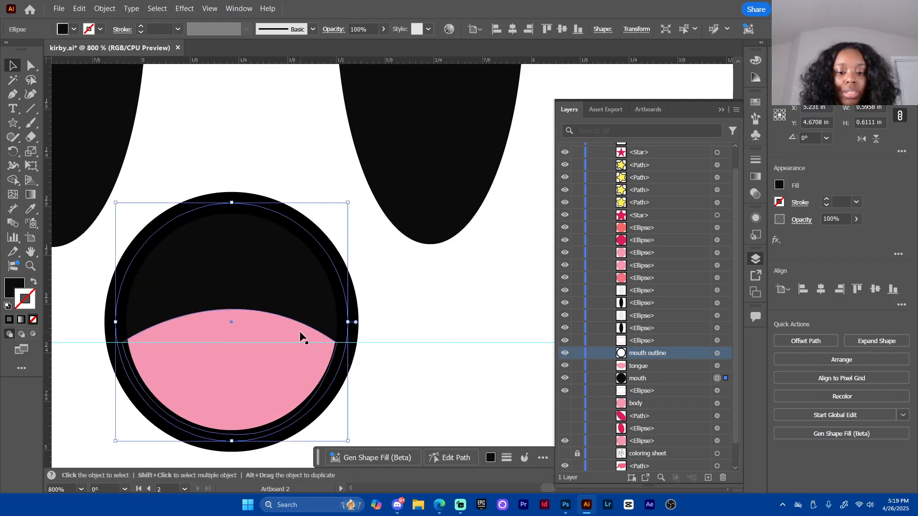
{"action": "left_click", "coordinate": [457, 400]}
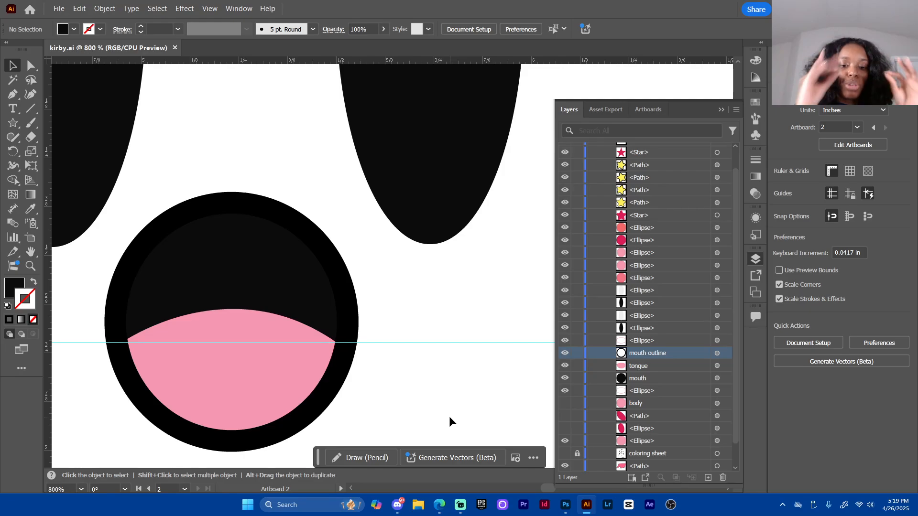
Clear all guides from the document
{"action": "left_click_drag", "start_coordinate": [388, 341], "coordinate": [354, 234]}
{"action": "left_click_drag", "start_coordinate": [296, 68], "coordinate": [313, 61]}
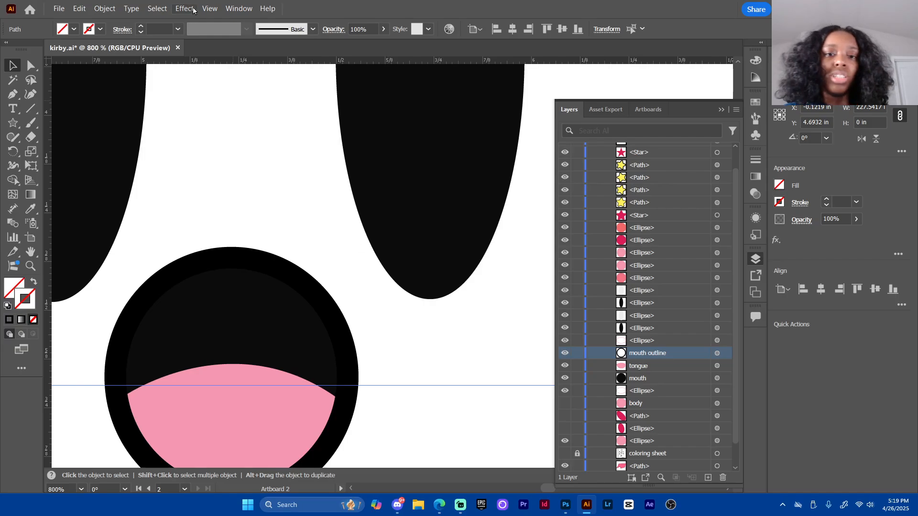
{"action": "left_click", "coordinate": [209, 8]}
{"action": "mouse_move", "coordinate": [319, 418]}
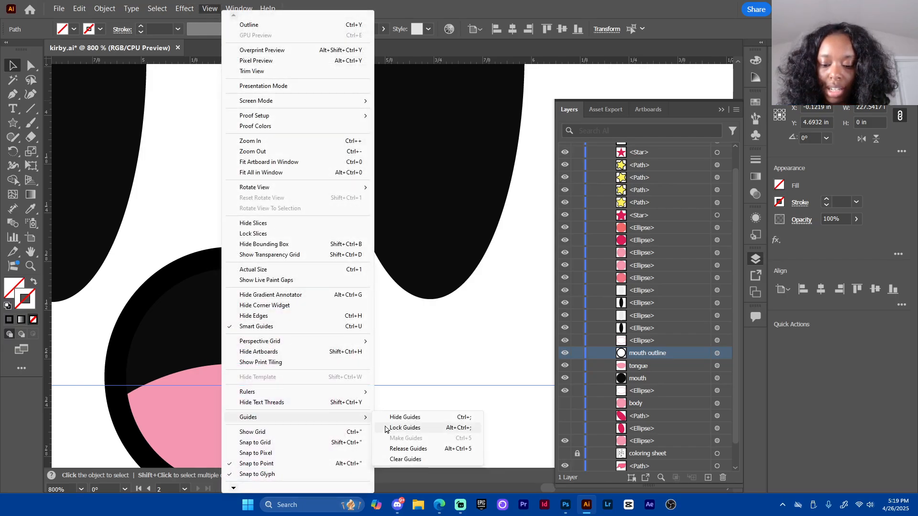
{"action": "left_click", "coordinate": [430, 459]}
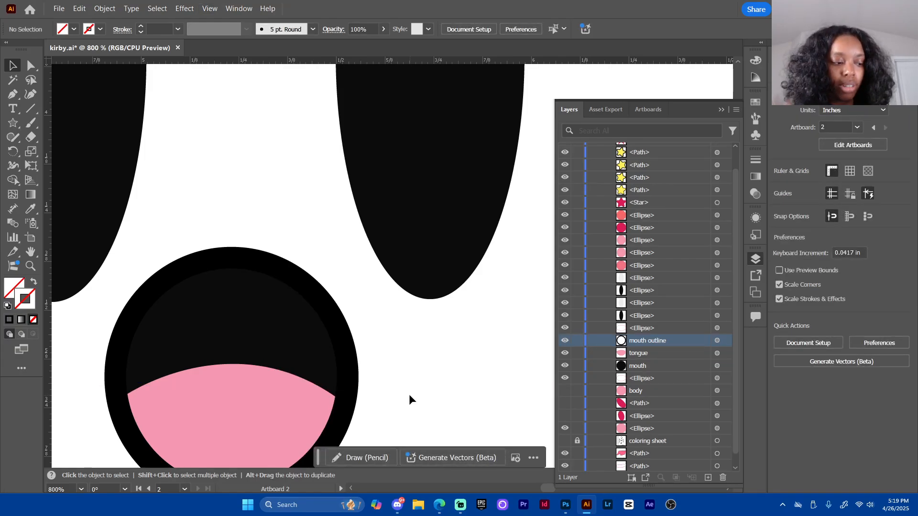
Make the body, both feet and the coloring sheet line art visible
{"action": "key", "text": "ctrl+minus"}
{"action": "key", "text": "ctrl+minus"}
{"action": "key", "text": "ctrl+minus"}
{"action": "key", "text": "ctrl+minus"}
{"action": "key", "text": "ctrl+minus"}
{"action": "key", "text": "ctrl+minus"}
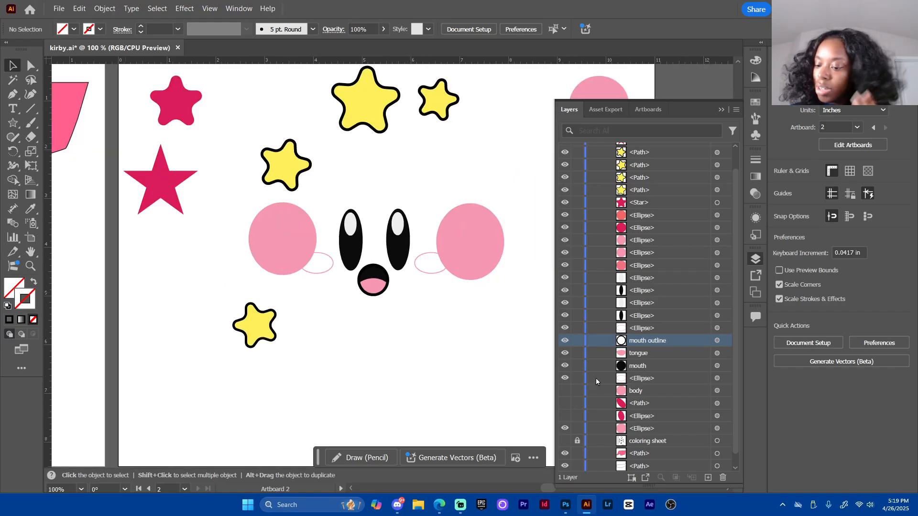
{"action": "left_click_drag", "start_coordinate": [565, 391], "coordinate": [565, 417]}
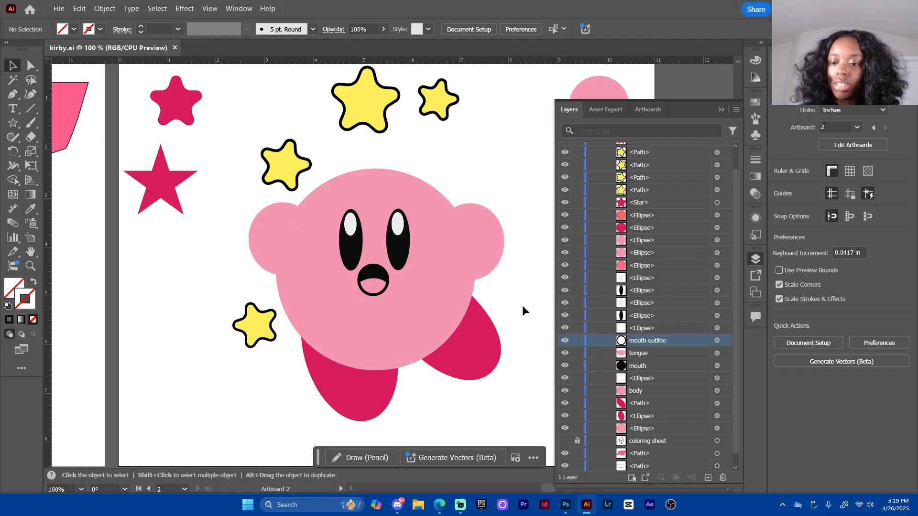
{"action": "left_click_drag", "start_coordinate": [517, 324], "coordinate": [450, 368]}
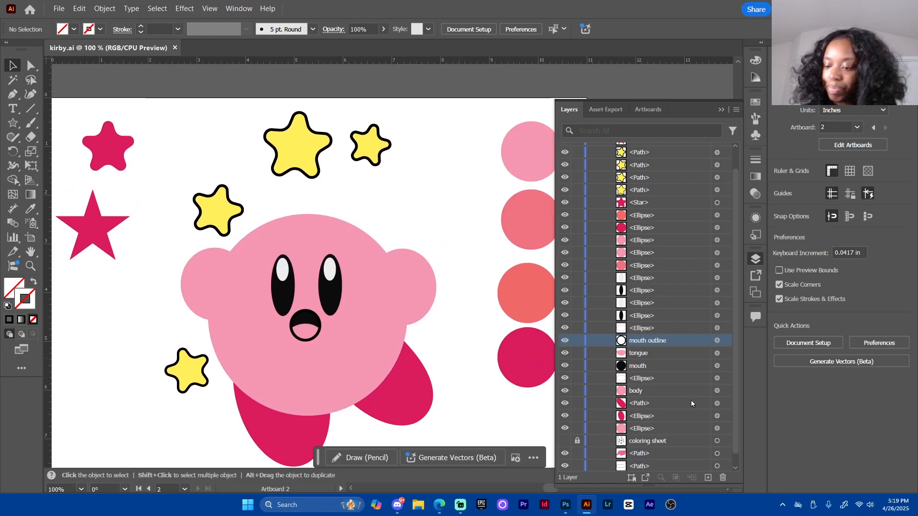
{"action": "left_click", "coordinate": [566, 441]}
{"action": "left_click_drag", "start_coordinate": [456, 385], "coordinate": [458, 372]}
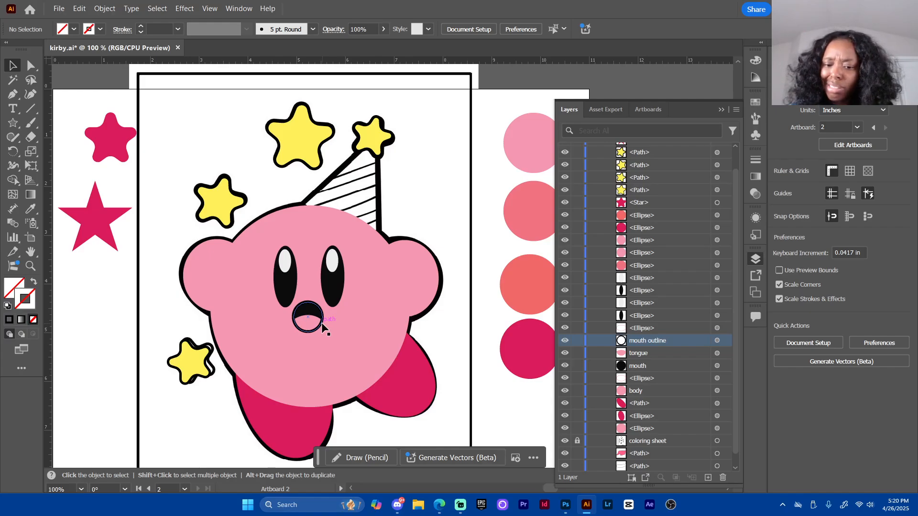
Recolor the tongue with the darker pink sampled from the second color swatch circle, and save the file
{"action": "left_click", "coordinate": [306, 327]}
{"action": "key", "text": "i"}
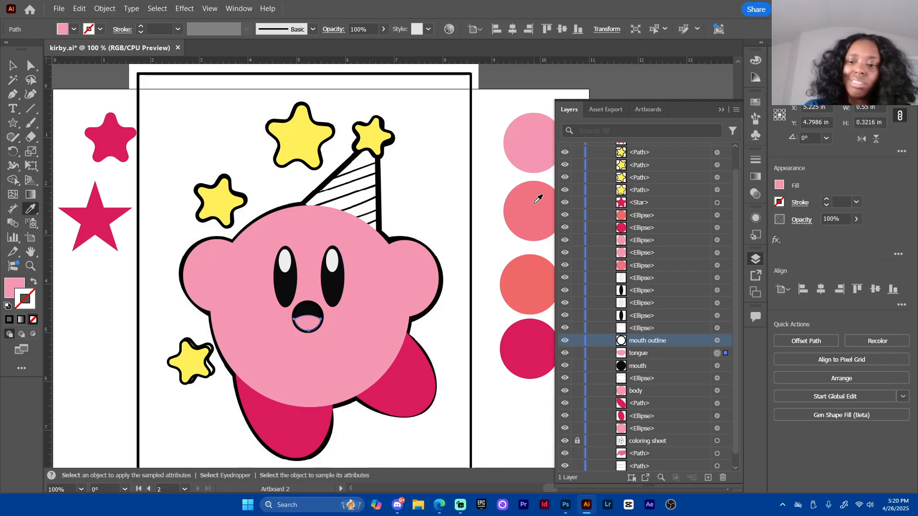
{"action": "left_click", "coordinate": [534, 211]}
{"action": "key", "text": "v"}
{"action": "left_click", "coordinate": [454, 309]}
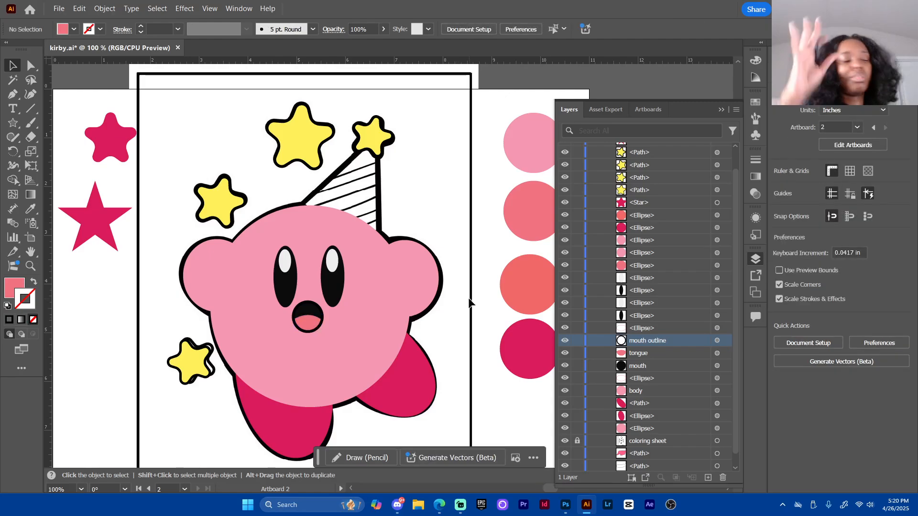
{"action": "key", "text": "ctrl+s"}
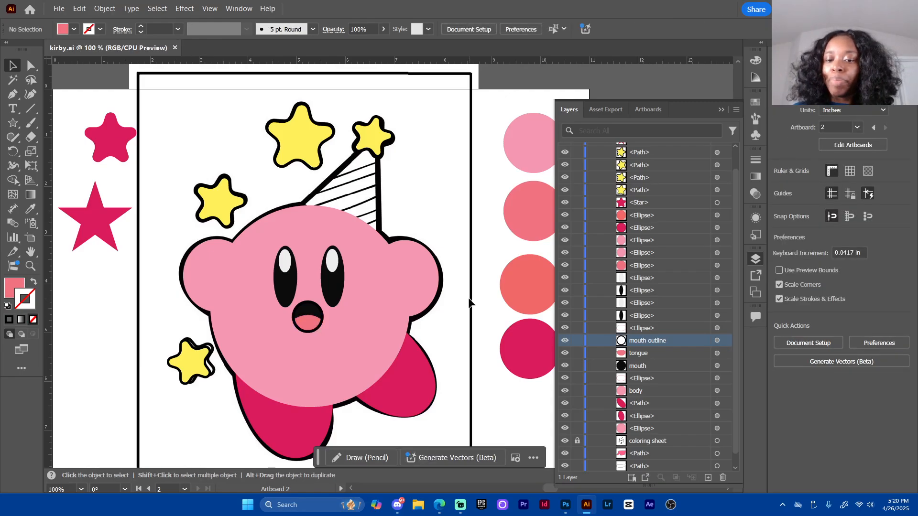
Swap the body's fill and stroke to leave only a pink outline, exposing the party hat line art
{"action": "left_click", "coordinate": [372, 345]}
{"action": "key", "text": "shift+x"}
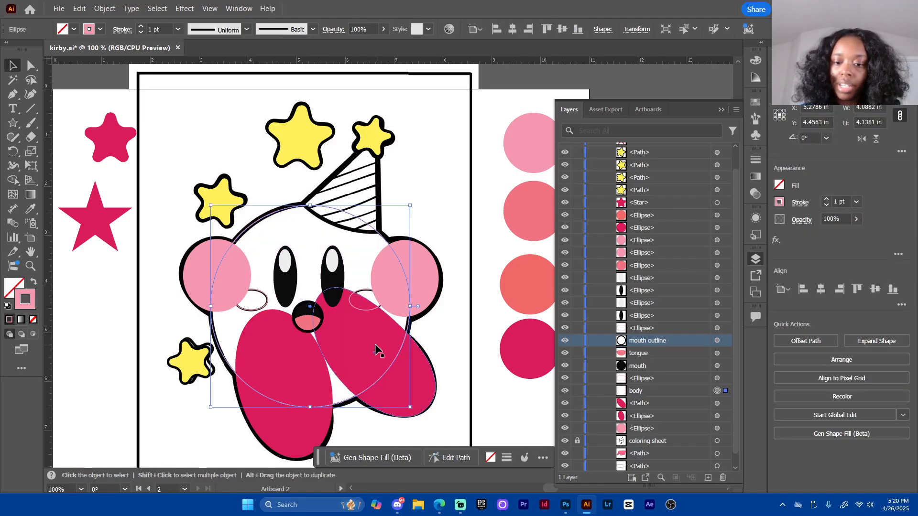
{"action": "left_click", "coordinate": [439, 186]}
{"action": "key", "text": "ctrl+plus"}
{"action": "key", "text": "ctrl+plus"}
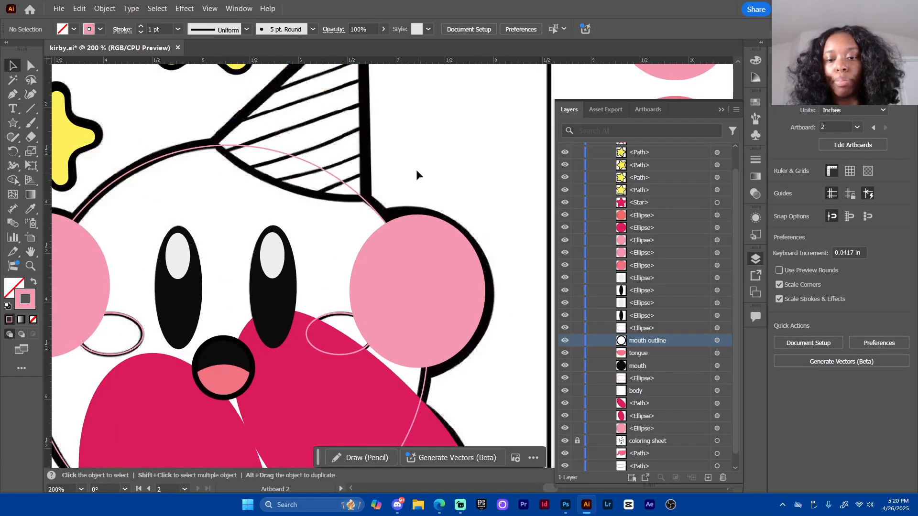
{"action": "left_click_drag", "start_coordinate": [417, 145], "coordinate": [445, 314]}
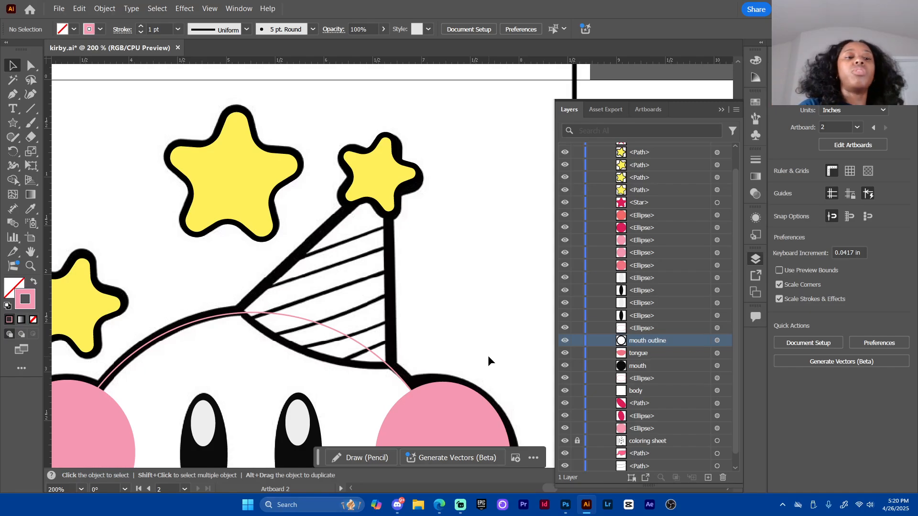
Try to fit a three-sided polygon with a 0.6944 in radius over the party hat, and delete it
{"action": "left_click", "coordinate": [13, 123]}
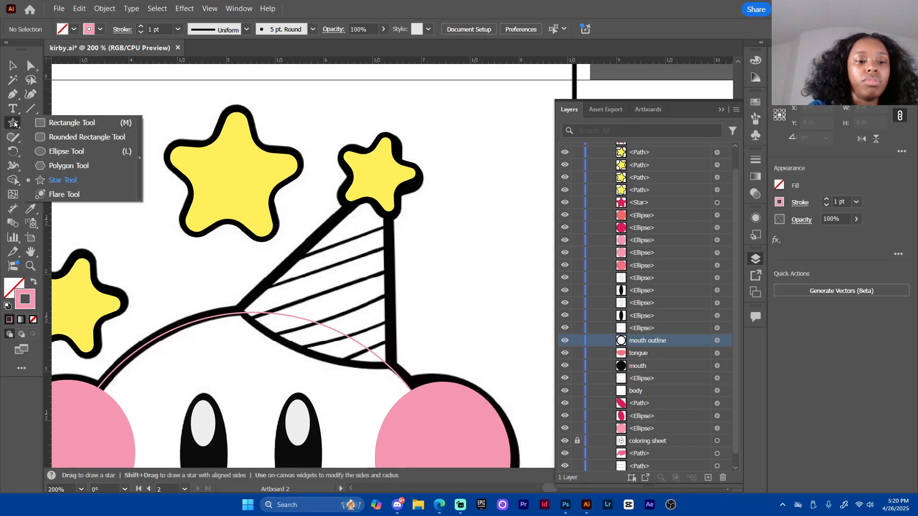
{"action": "left_click", "coordinate": [93, 165]}
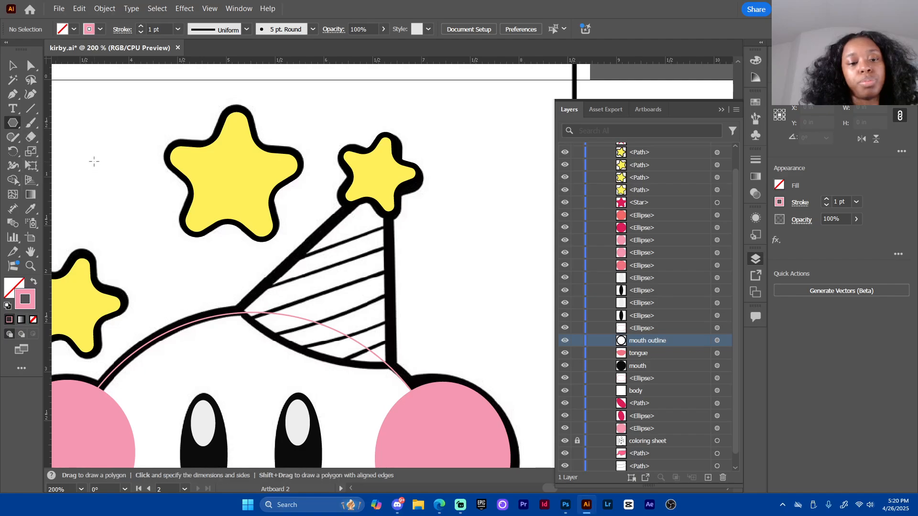
{"action": "left_click", "coordinate": [106, 180]}
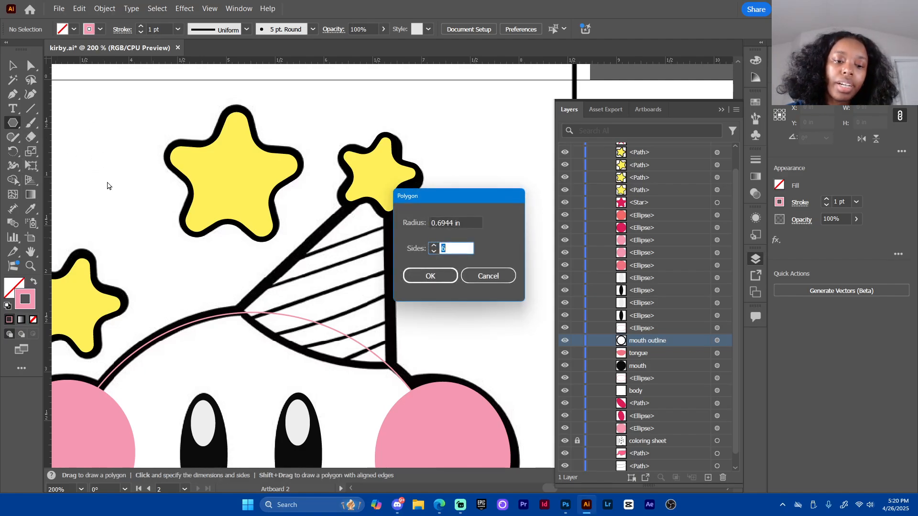
{"action": "left_click", "coordinate": [436, 251]}
{"action": "left_click", "coordinate": [430, 276]}
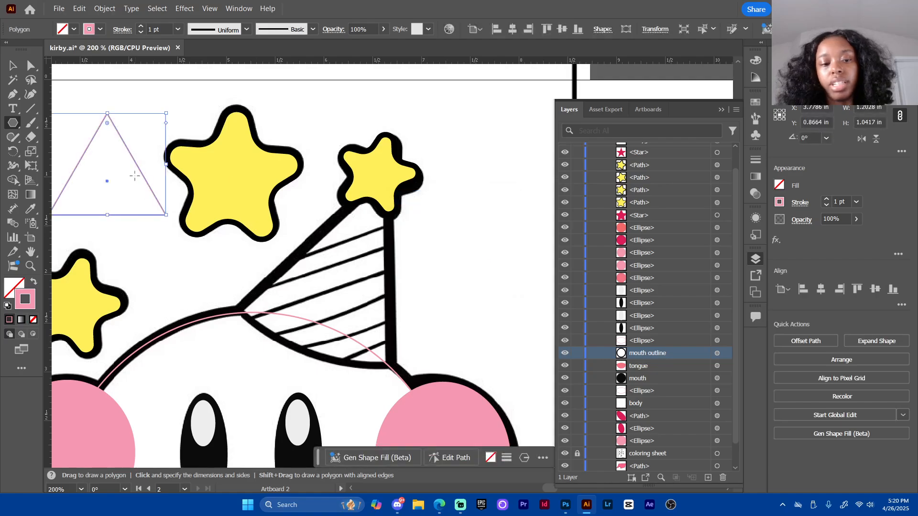
{"action": "key", "text": "v"}
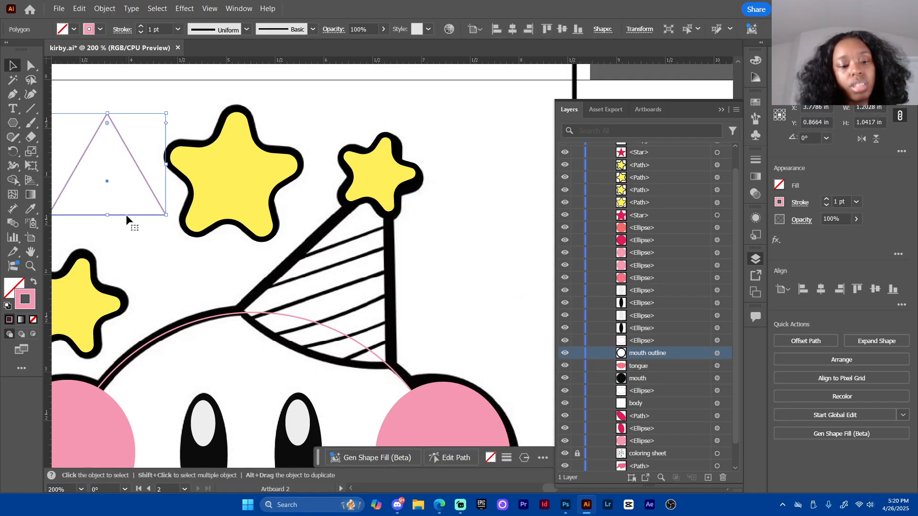
{"action": "left_click_drag", "start_coordinate": [126, 215], "coordinate": [180, 297]}
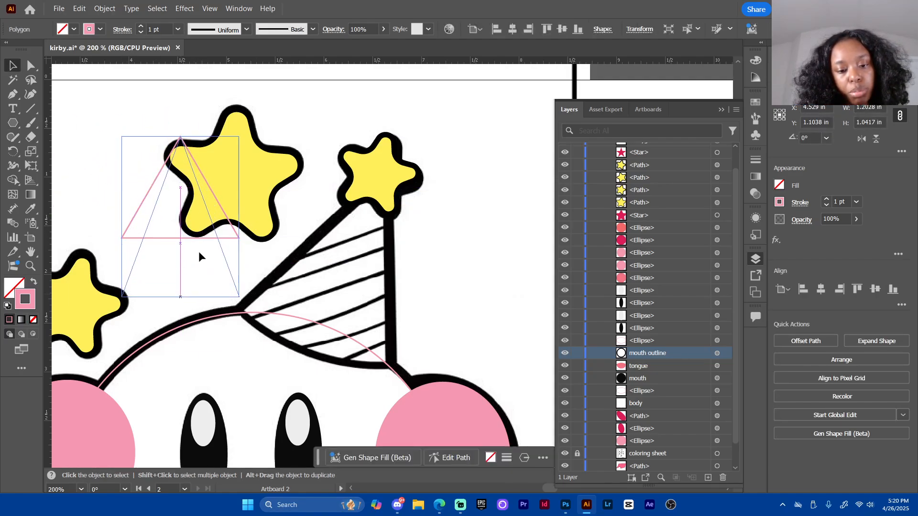
{"action": "mouse_move", "coordinate": [220, 241]}
{"action": "left_mouse_down"}
{"action": "mouse_move", "coordinate": [349, 285]}
{"action": "mouse_move", "coordinate": [375, 266]}
{"action": "mouse_move", "coordinate": [361, 289]}
{"action": "mouse_move", "coordinate": [372, 281]}
{"action": "left_mouse_up"}
{"action": "key", "text": "Delete"}
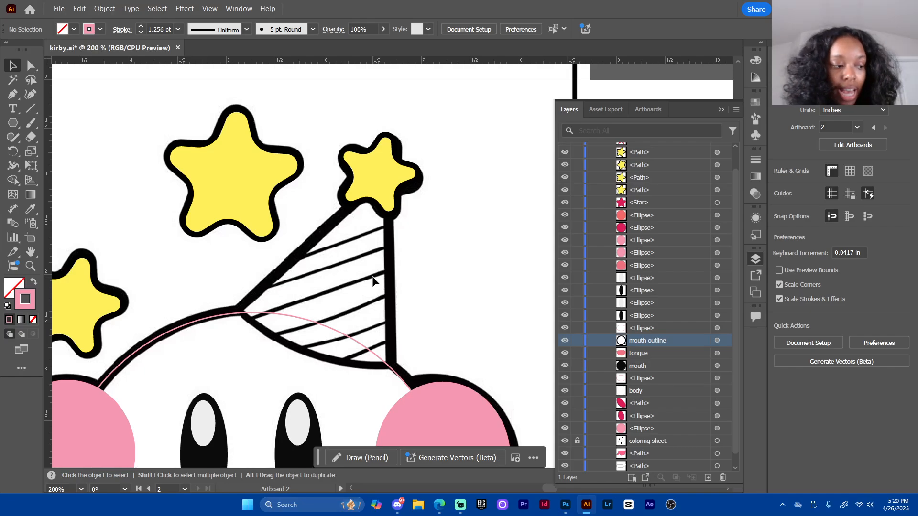
Trace the party hat with the Pen tool as a closed three-point path with a curved bottom edge
{"action": "left_click", "coordinate": [13, 95]}
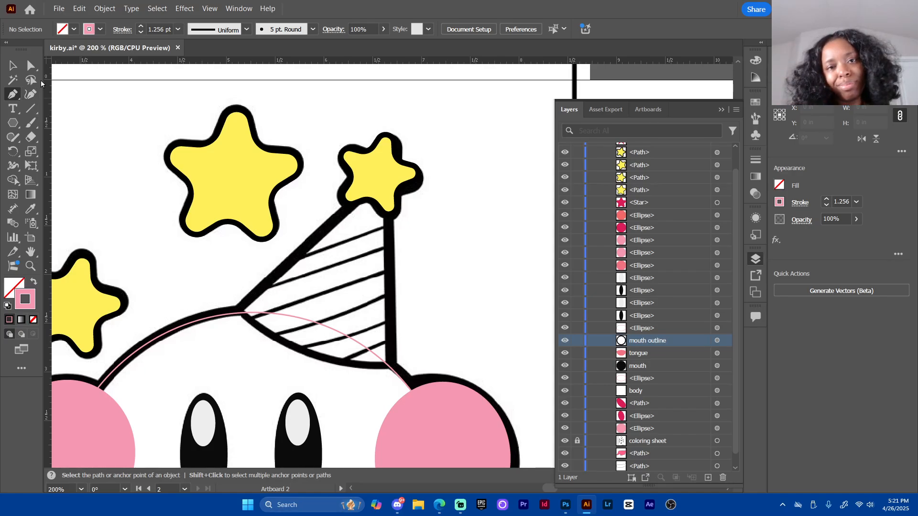
{"action": "left_click", "coordinate": [236, 313]}
{"action": "left_click", "coordinate": [379, 180]}
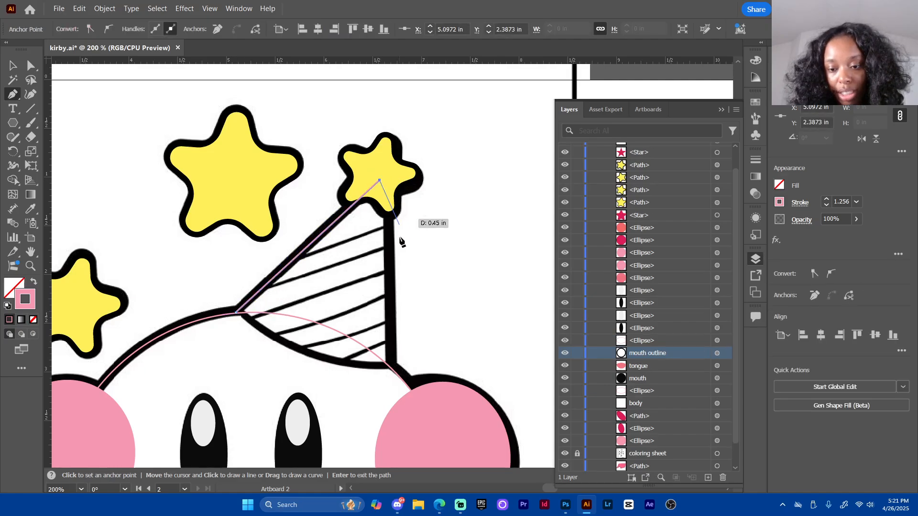
{"action": "left_click", "coordinate": [393, 365]}
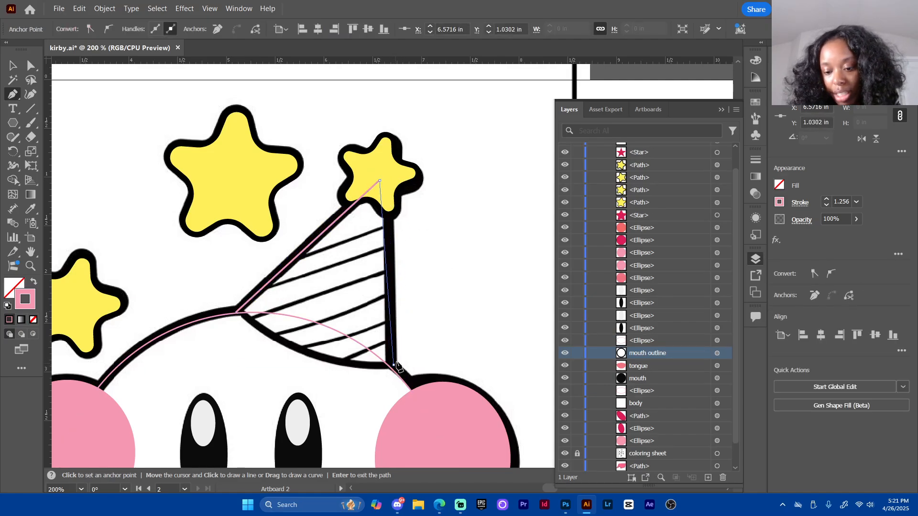
{"action": "left_click", "coordinate": [236, 314]}
{"action": "left_click_drag", "start_coordinate": [235, 314], "coordinate": [149, 244]}
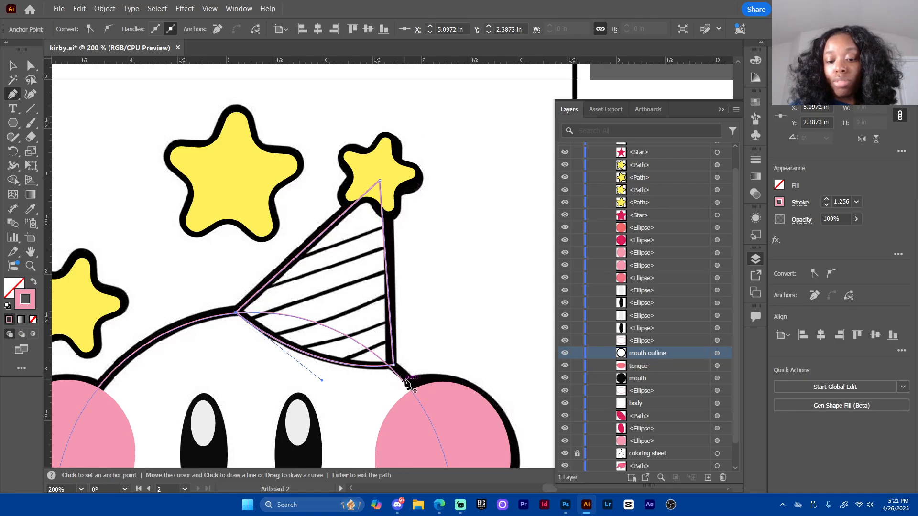
{"action": "key", "text": "v"}
{"action": "left_click", "coordinate": [501, 300]}
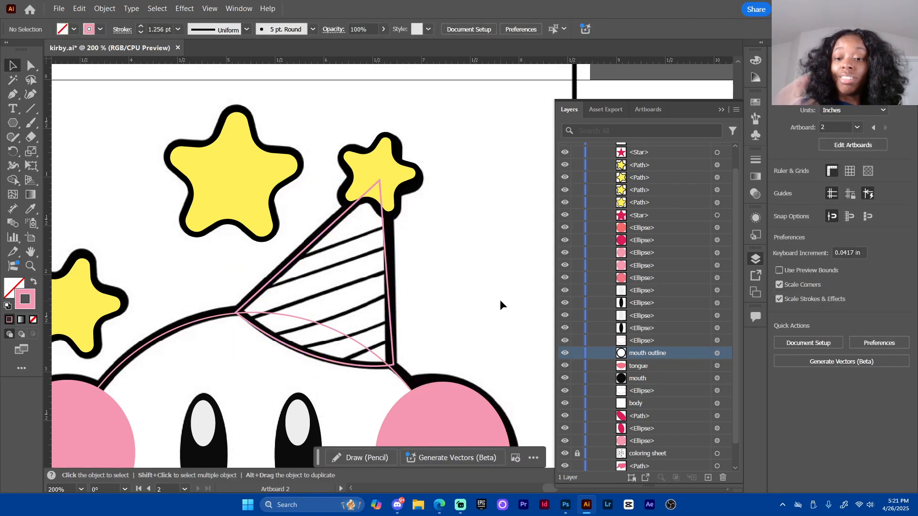
Duplicate the light pink swatch circle beside the party hat and shrink the copy to about 0.78 in wide
{"action": "key", "text": "space"}
{"action": "left_click_drag", "start_coordinate": [480, 309], "coordinate": [373, 221]}
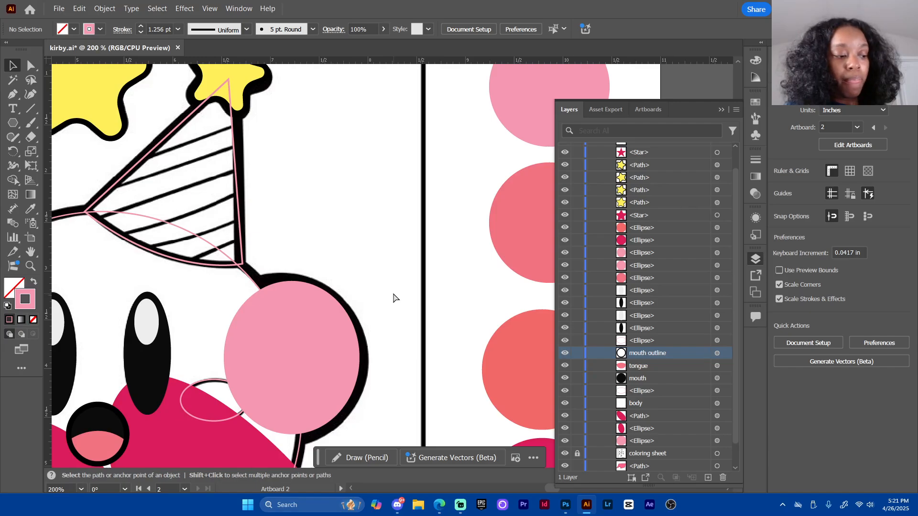
{"action": "key", "text": "ctrl+minus"}
{"action": "key", "text": "ctrl+minus"}
{"action": "left_click", "coordinate": [483, 198]}
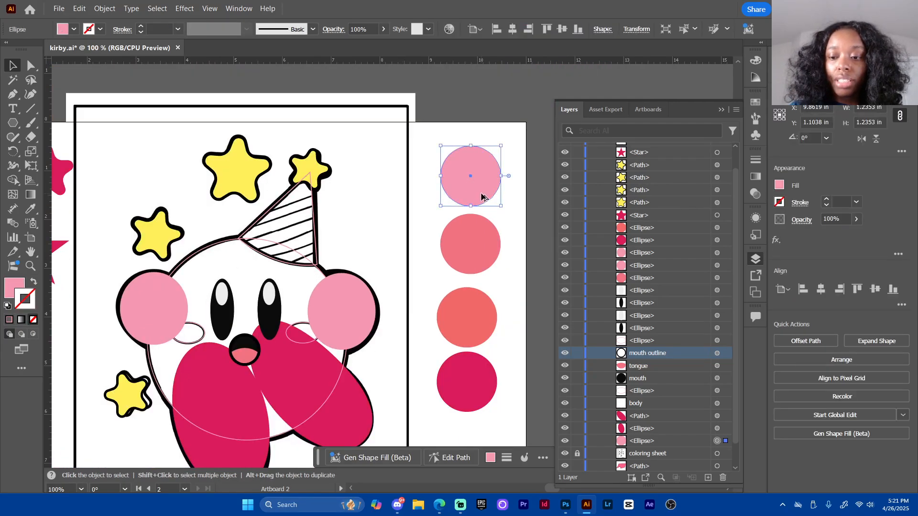
{"action": "left_click_drag", "start_coordinate": [482, 199], "coordinate": [376, 211], "text": "alt"}
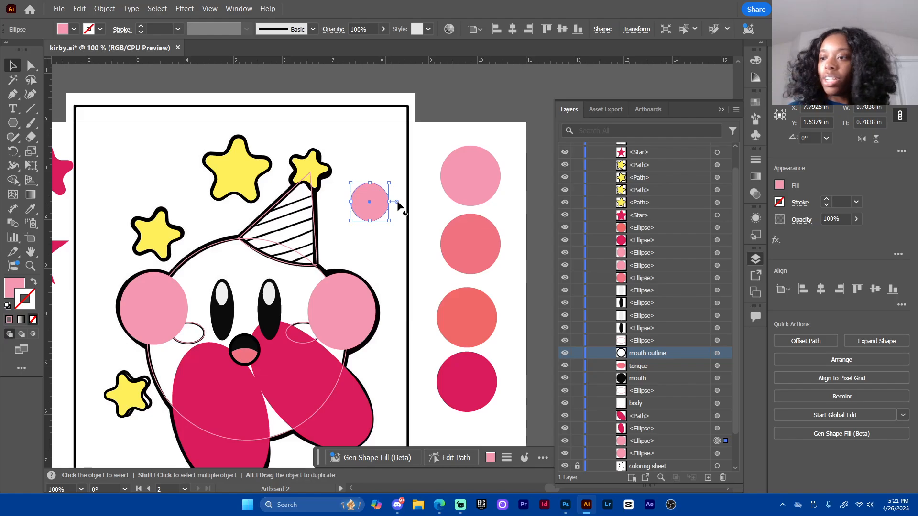
Display the Color Guide for the small pink circle and examine its list of harmony rules
{"action": "left_click", "coordinate": [755, 78]}
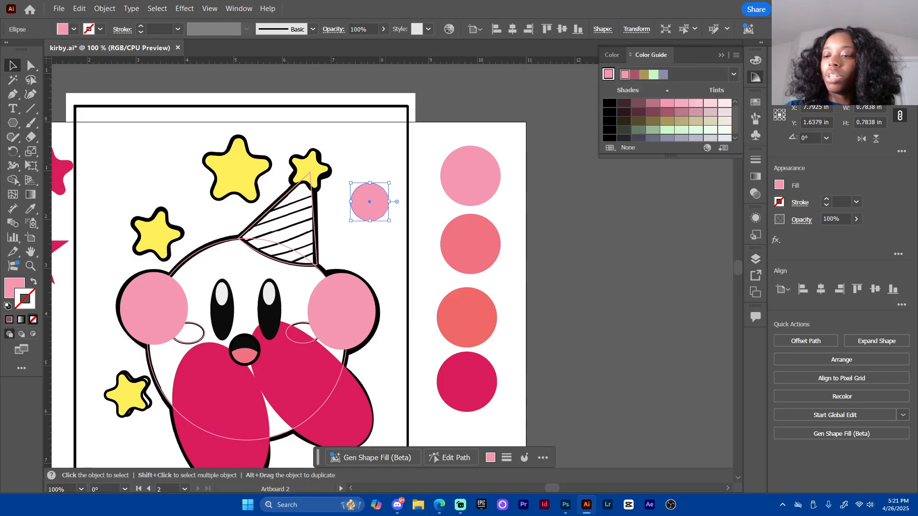
{"action": "left_click", "coordinate": [240, 10]}
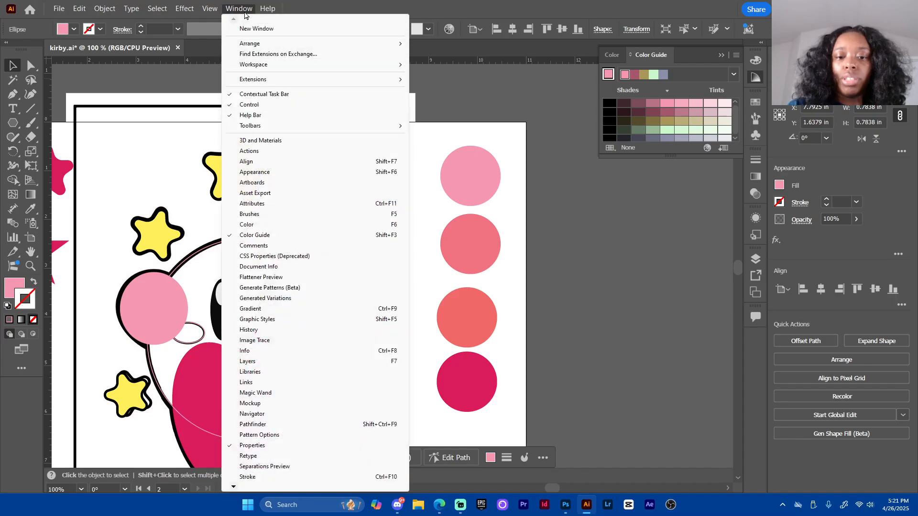
{"action": "left_click", "coordinate": [281, 235]}
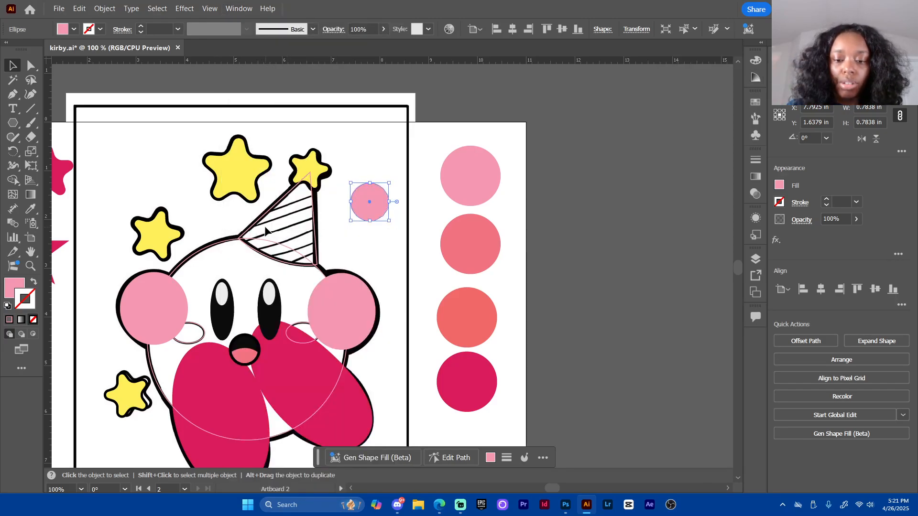
{"action": "left_click", "coordinate": [755, 78]}
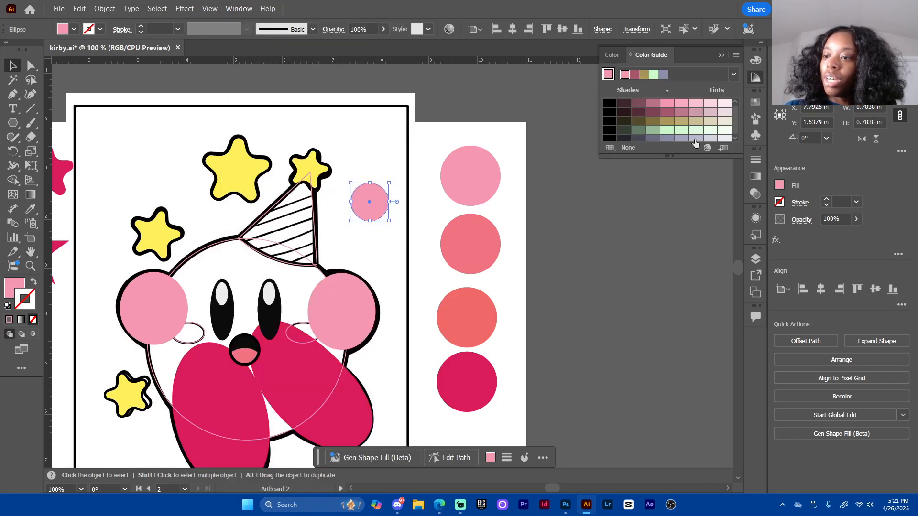
{"action": "left_click", "coordinate": [735, 74]}
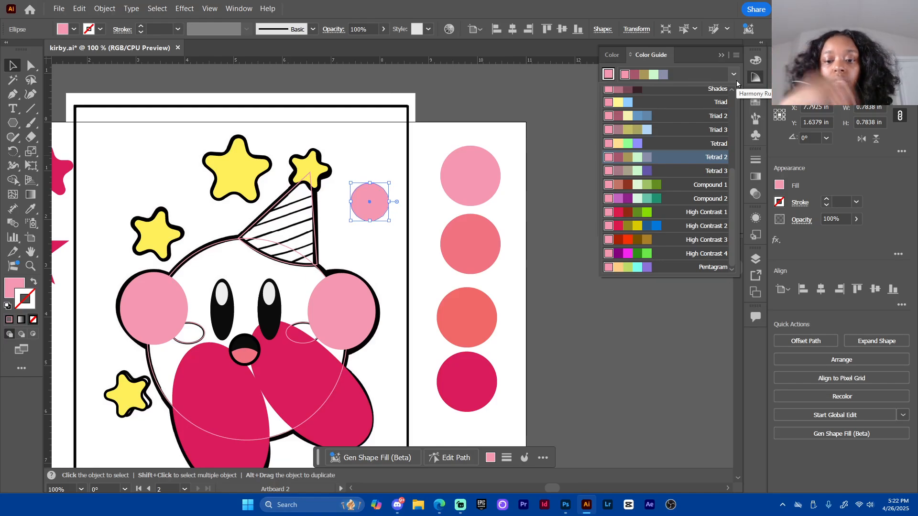
Try the dark brown fill 8e3313 on the small pink circle, and discard the change
{"action": "left_click", "coordinate": [14, 287]}
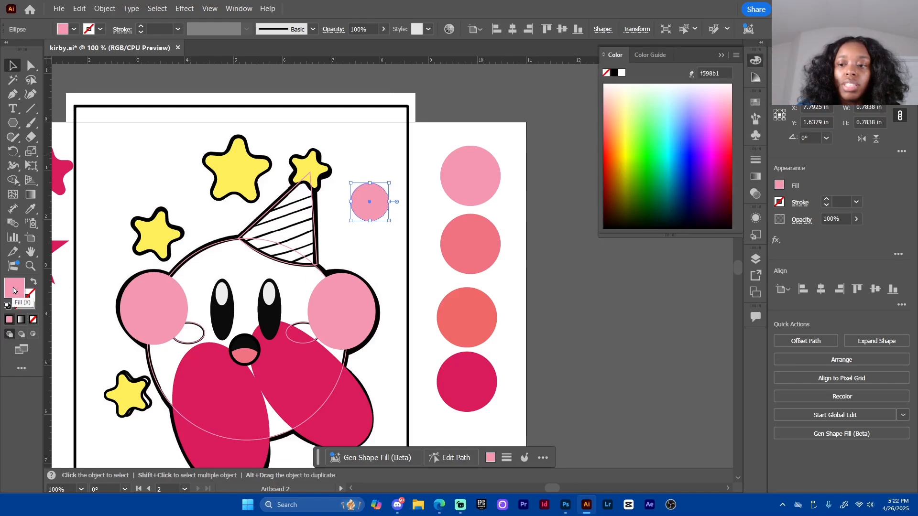
{"action": "double_click", "coordinate": [14, 288]}
{"action": "left_click", "coordinate": [514, 267]}
{"action": "left_click_drag", "start_coordinate": [554, 210], "coordinate": [559, 354]}
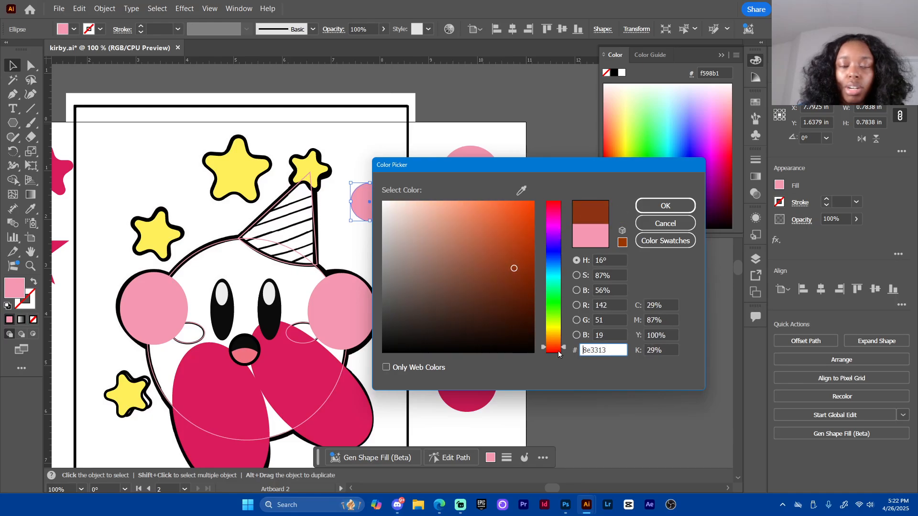
{"action": "left_click", "coordinate": [680, 227]}
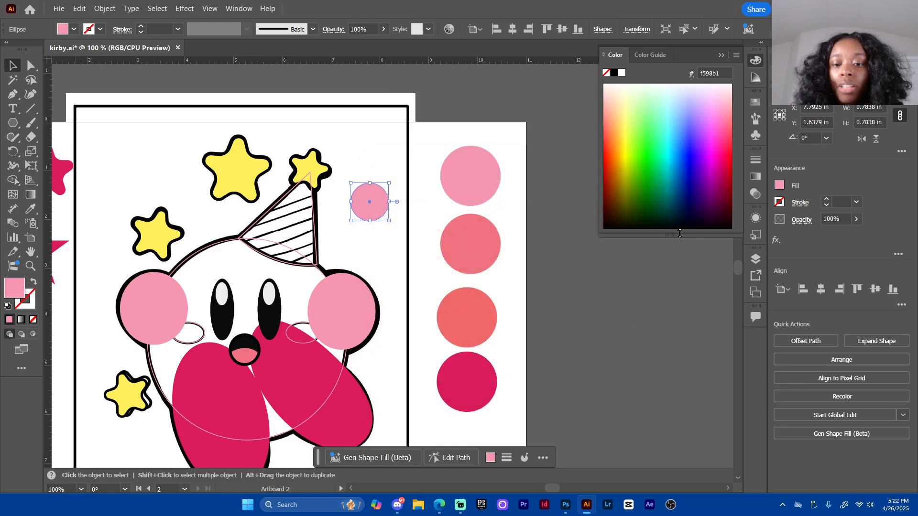
Apply the Triad harmony rule to the small pink circle and fill it with the rule's light blue
{"action": "left_click", "coordinate": [756, 78]}
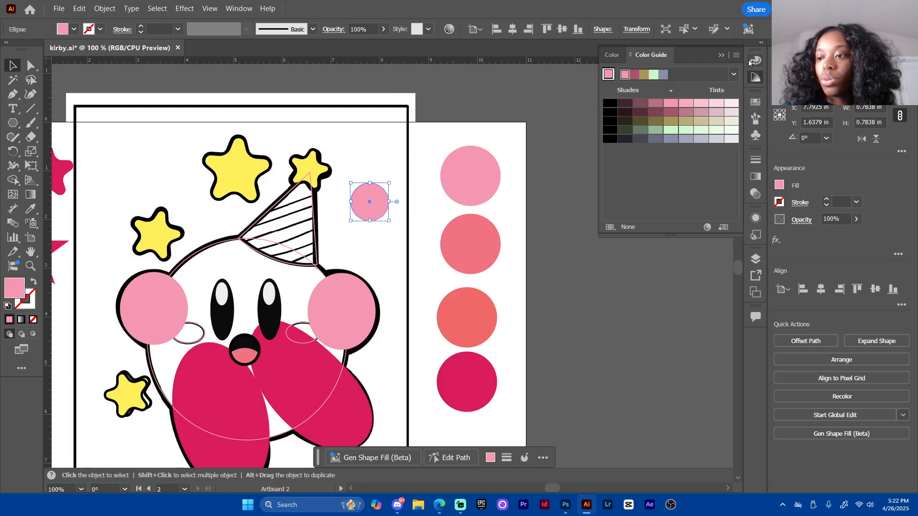
{"action": "left_click", "coordinate": [733, 74]}
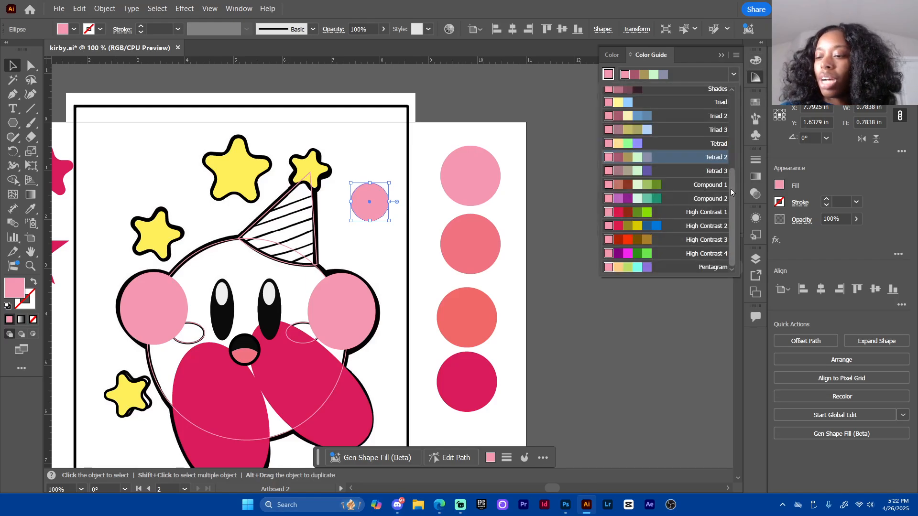
{"action": "left_click_drag", "start_coordinate": [730, 188], "coordinate": [735, 115]}
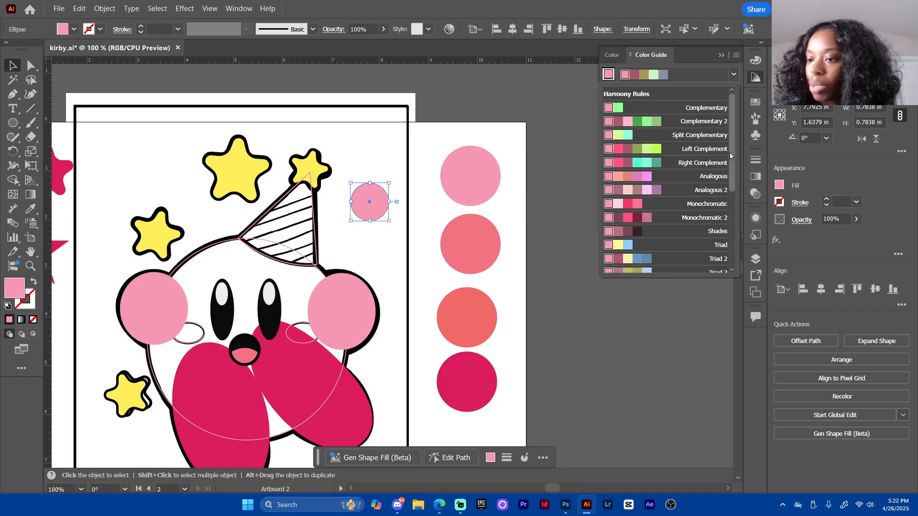
{"action": "left_click_drag", "start_coordinate": [732, 142], "coordinate": [732, 180]}
{"action": "left_click", "coordinate": [684, 179]}
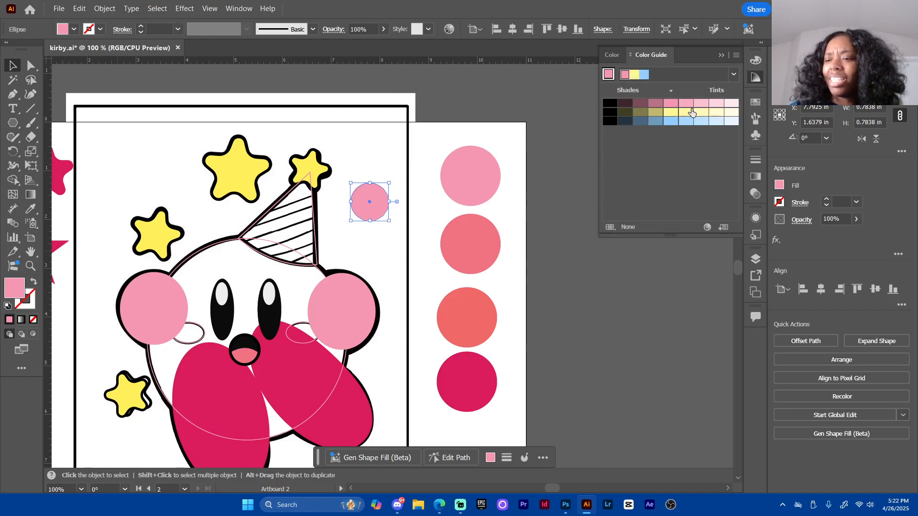
{"action": "left_click", "coordinate": [671, 122]}
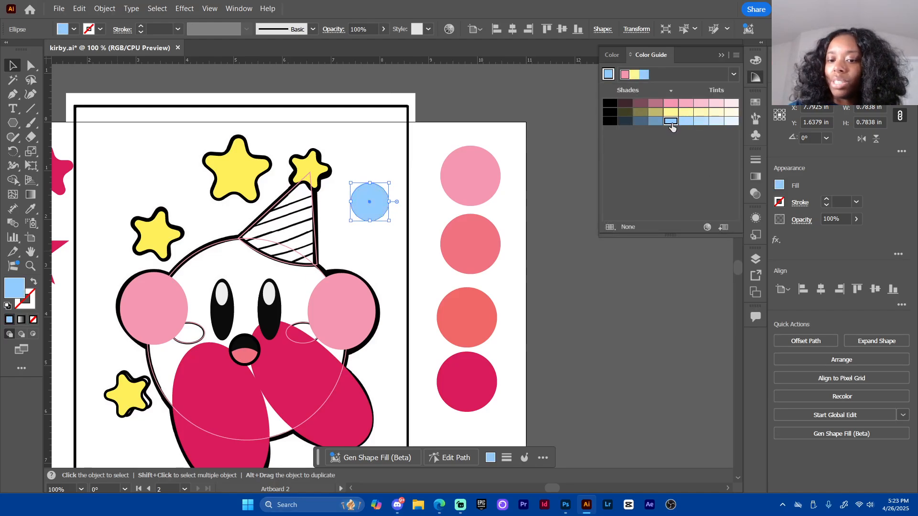
{"action": "left_click", "coordinate": [385, 149]}
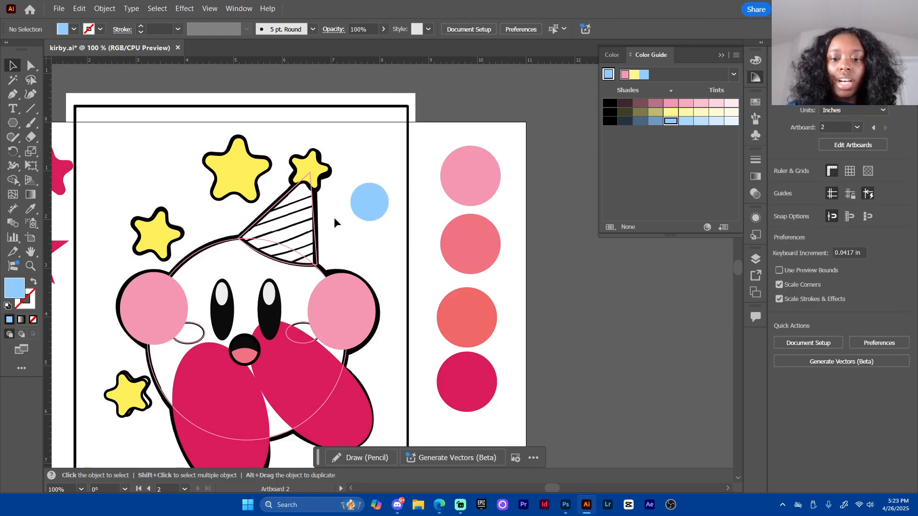
Sample the small circle's light blue onto the party hat path, and swap the fill and stroke so only its outline is blue
{"action": "left_click", "coordinate": [316, 225]}
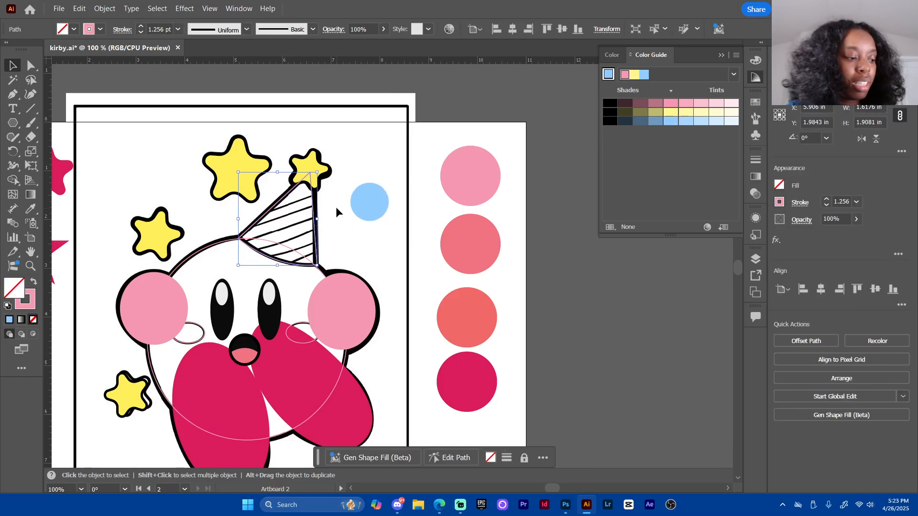
{"action": "key", "text": "i"}
{"action": "left_click", "coordinate": [378, 207]}
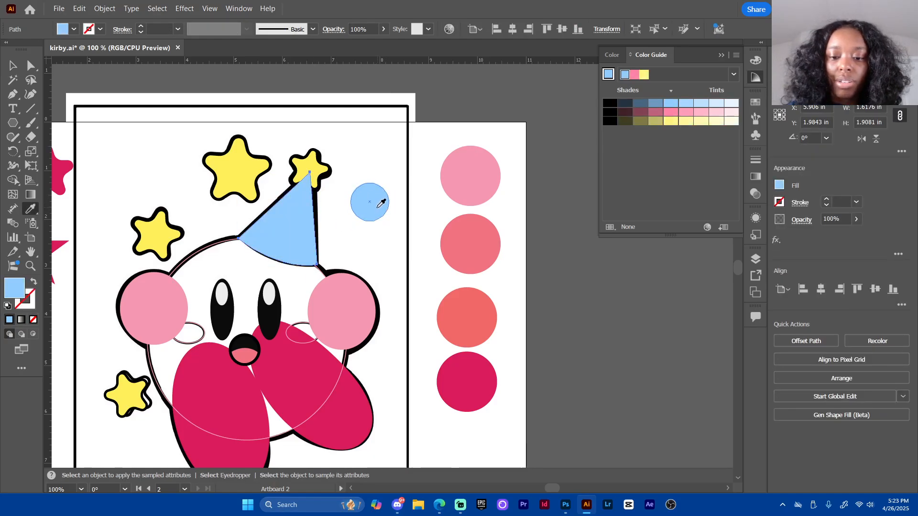
{"action": "key", "text": "v"}
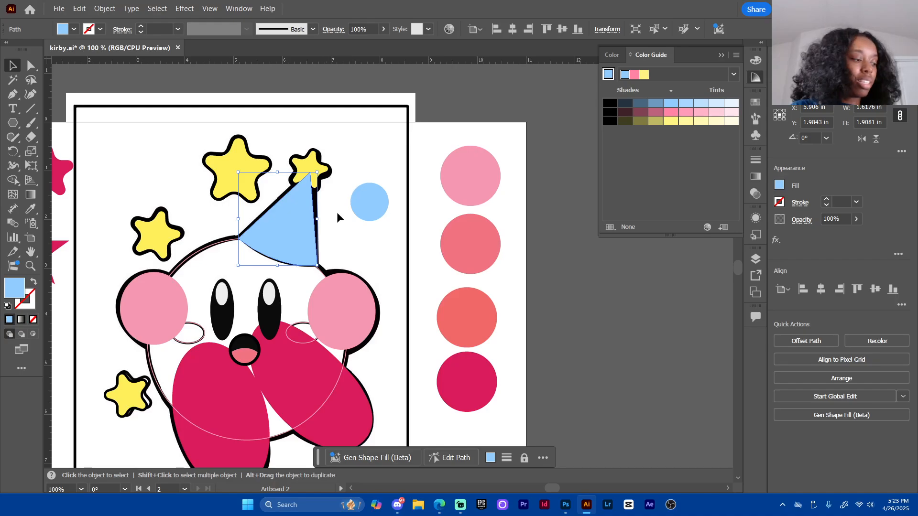
{"action": "left_click", "coordinate": [34, 281]}
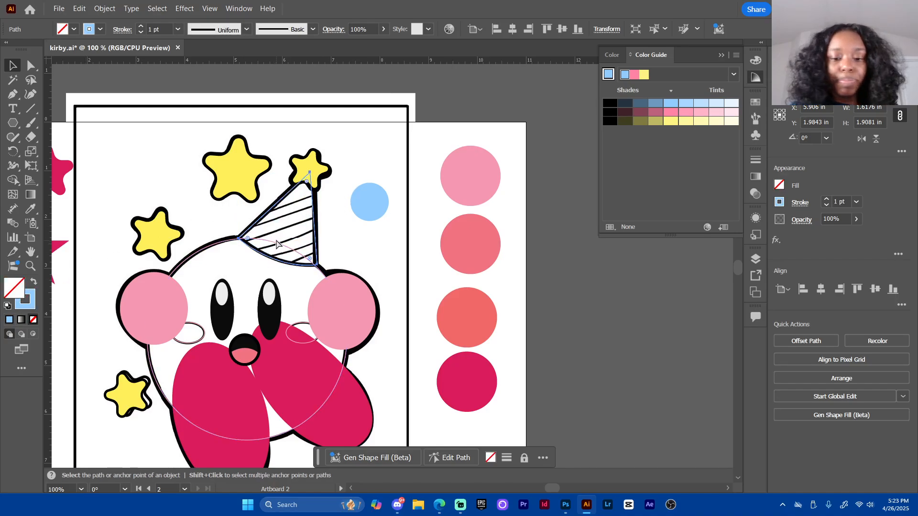
Duplicate the light blue circle beside the party hat, with the copy overlapping the original
{"action": "key", "text": "ctrl+plus"}
{"action": "key", "text": "ctrl+plus"}
{"action": "key", "text": "ctrl+plus"}
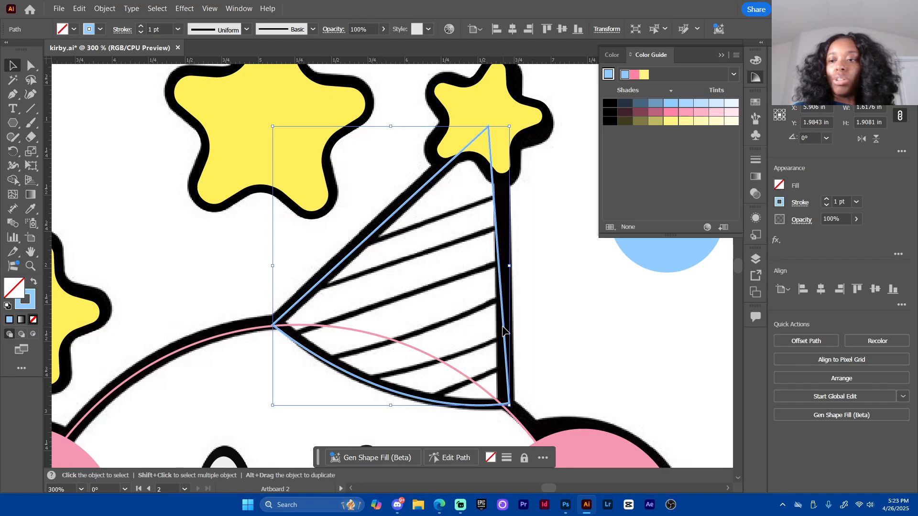
{"action": "left_click", "coordinate": [571, 293]}
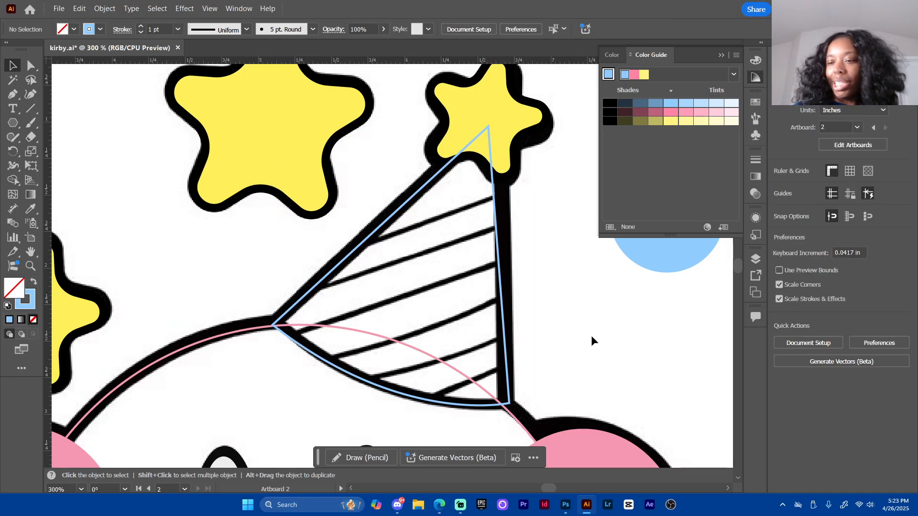
{"action": "left_click_drag", "start_coordinate": [591, 335], "coordinate": [433, 319]}
{"action": "left_click", "coordinate": [518, 233]}
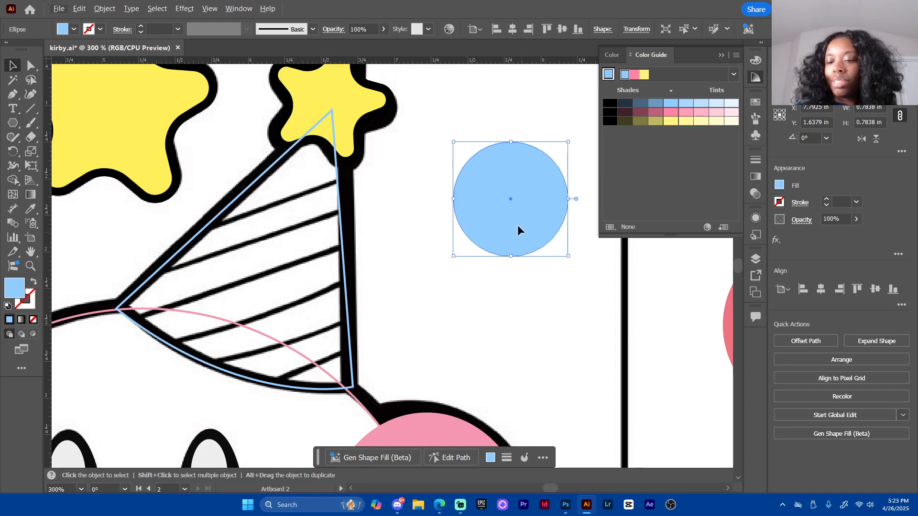
{"action": "mouse_move", "coordinate": [517, 225]}
{"action": "left_mouse_down"}
{"action": "mouse_move", "coordinate": [493, 173]}
{"action": "mouse_move", "coordinate": [512, 230]}
{"action": "mouse_move", "coordinate": [512, 208]}
{"action": "left_mouse_up"}
Apply the Split Complementary harmony rule to the lower blue circle and fill it with the rule's salmon color
{"action": "left_click", "coordinate": [734, 75]}
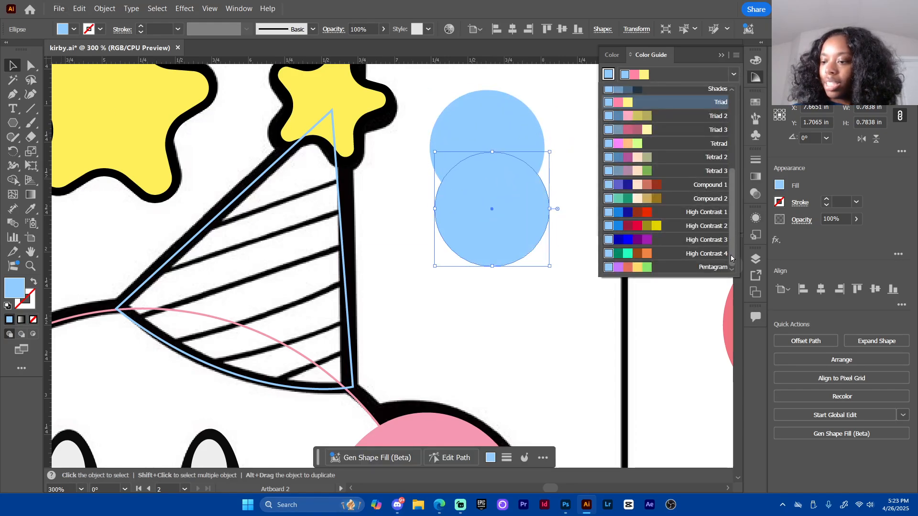
{"action": "left_click_drag", "start_coordinate": [733, 257], "coordinate": [735, 163]}
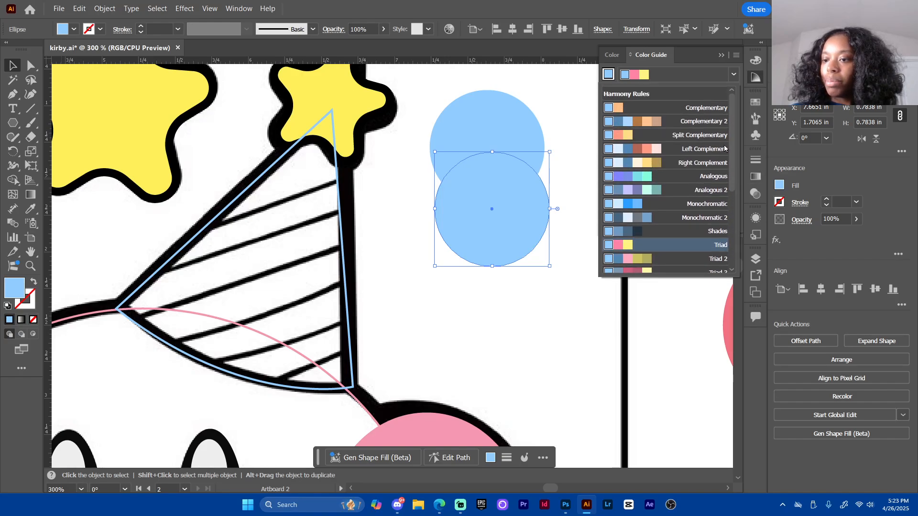
{"action": "left_click", "coordinate": [699, 135]}
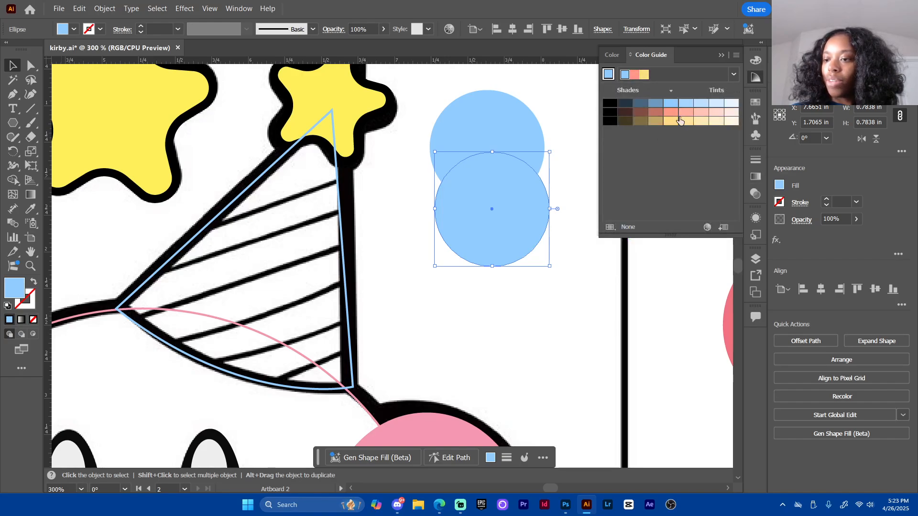
{"action": "left_click", "coordinate": [672, 114]}
{"action": "left_click", "coordinate": [570, 291]}
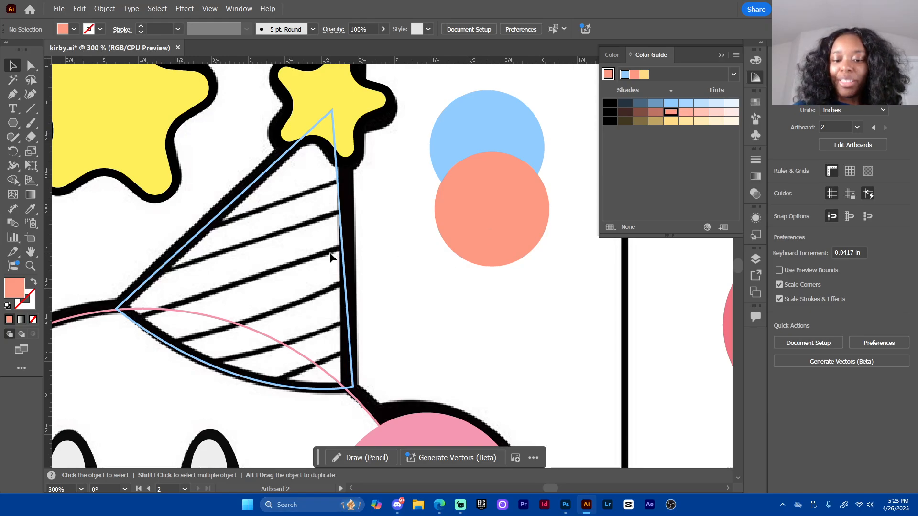
Trace the hat's second stripe from the tip with the Pen tool as a closed four-point path
{"action": "left_click", "coordinate": [344, 300]}
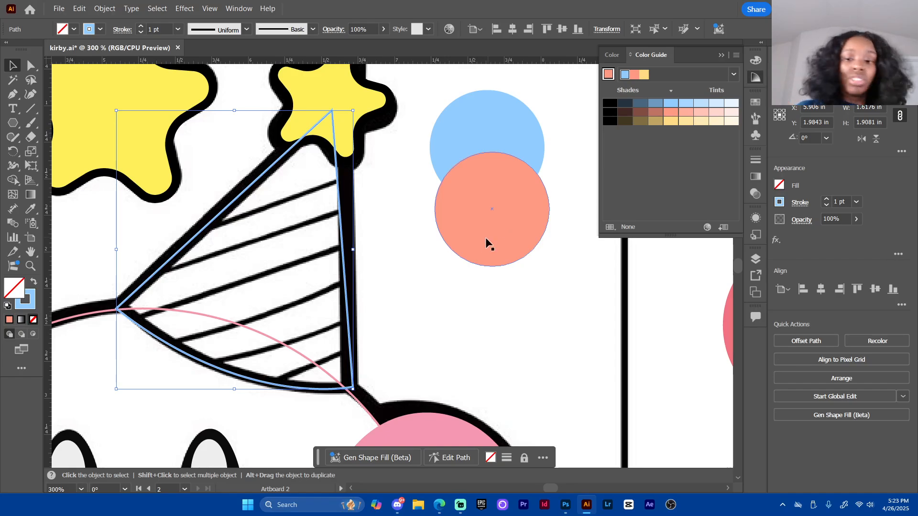
{"action": "left_click", "coordinate": [400, 208]}
{"action": "key", "text": "p"}
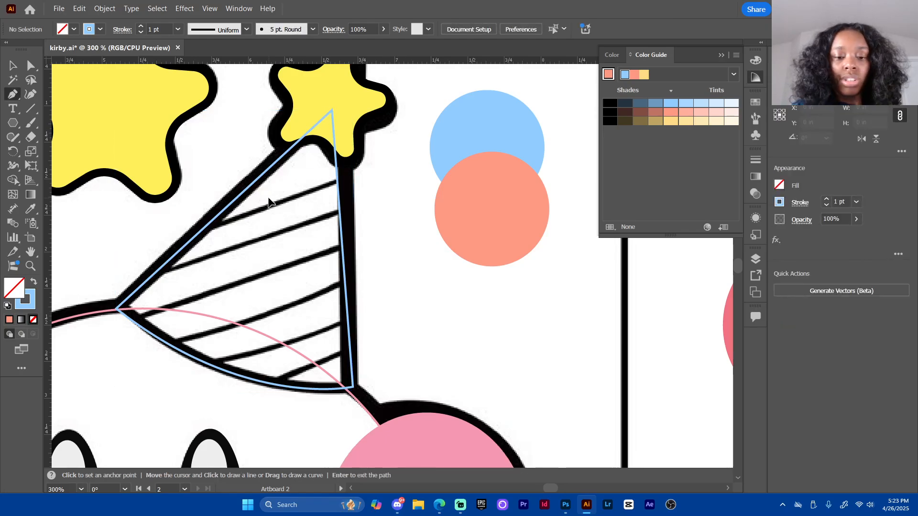
{"action": "left_click", "coordinate": [209, 223]}
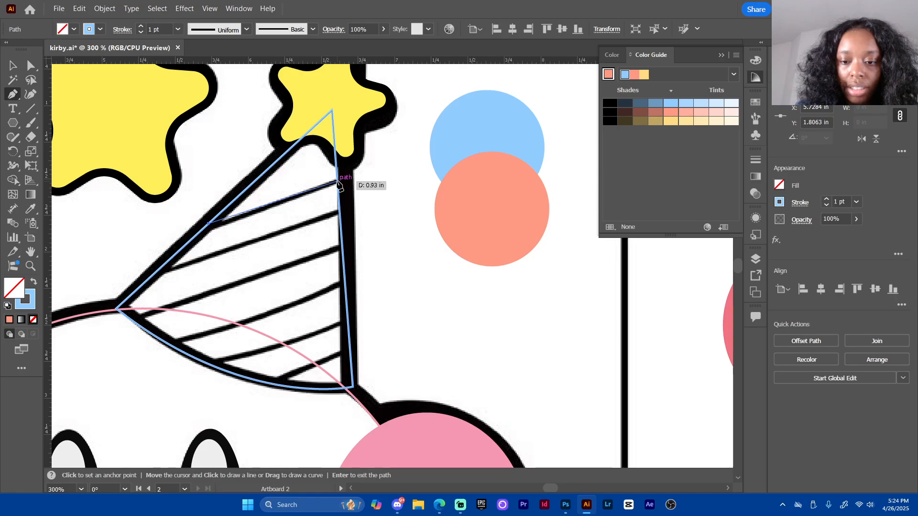
{"action": "left_click", "coordinate": [338, 183]}
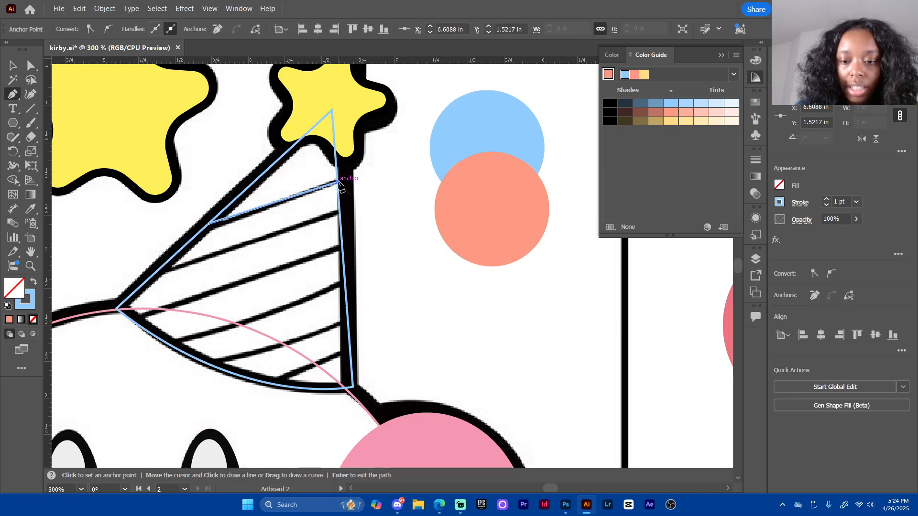
{"action": "left_click", "coordinate": [339, 213]}
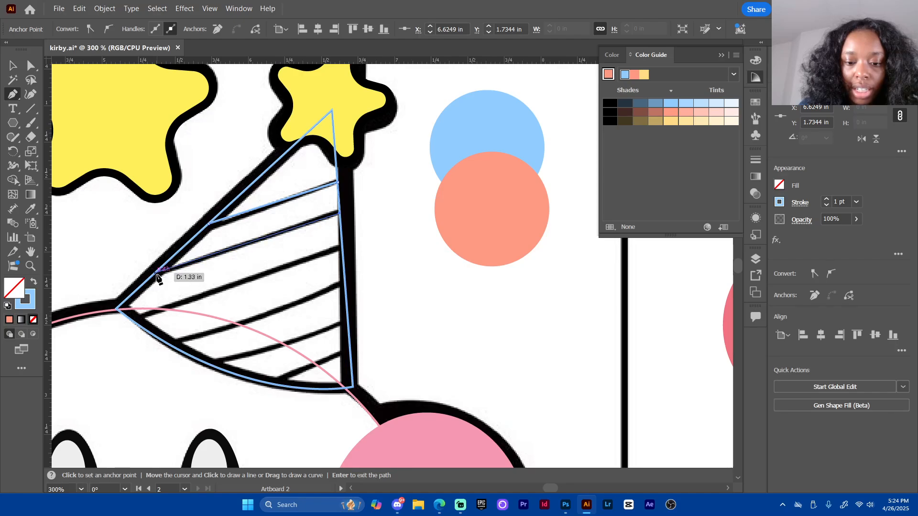
{"action": "left_click", "coordinate": [160, 272]}
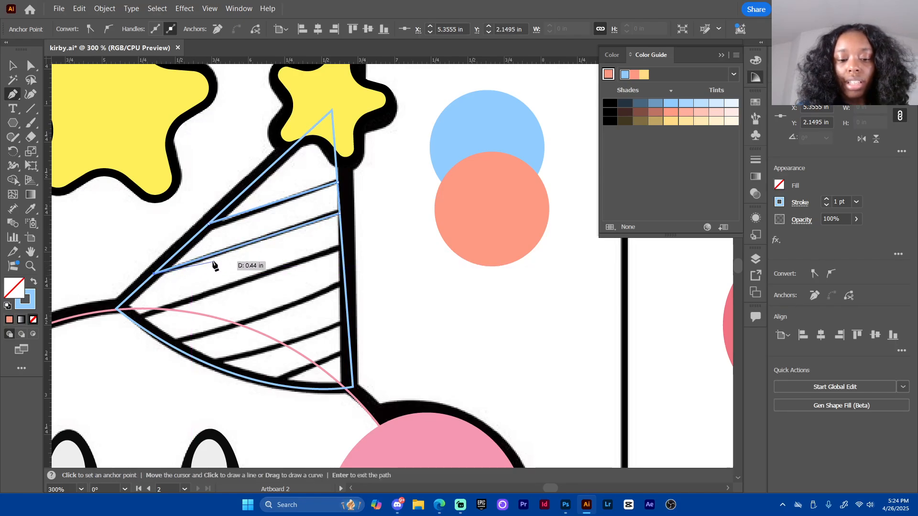
{"action": "left_click", "coordinate": [209, 224]}
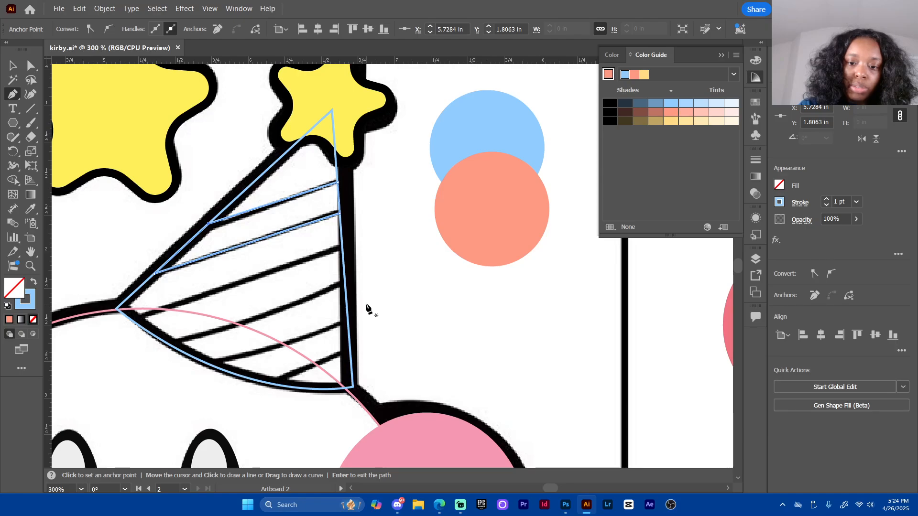
Try moving the stripe path to the blank area beside the hat, and undo the move
{"action": "key", "text": "v"}
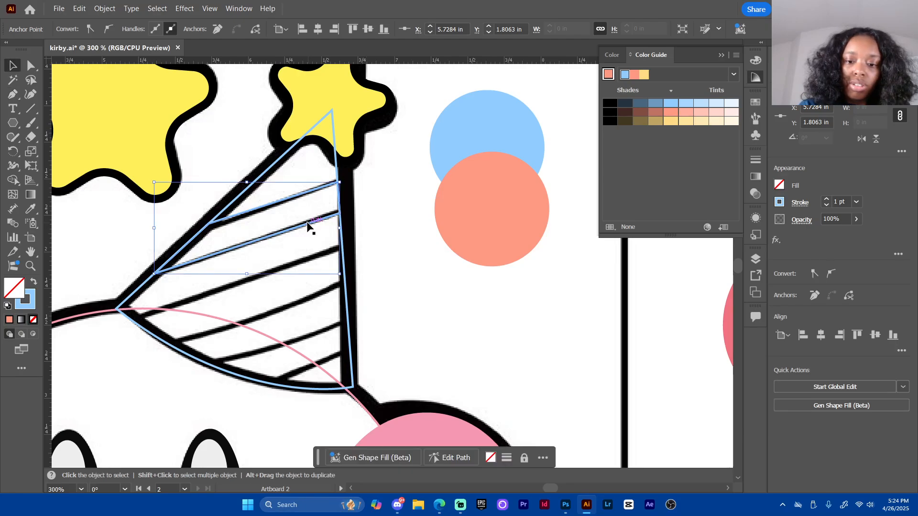
{"action": "left_click_drag", "start_coordinate": [308, 225], "coordinate": [555, 321]}
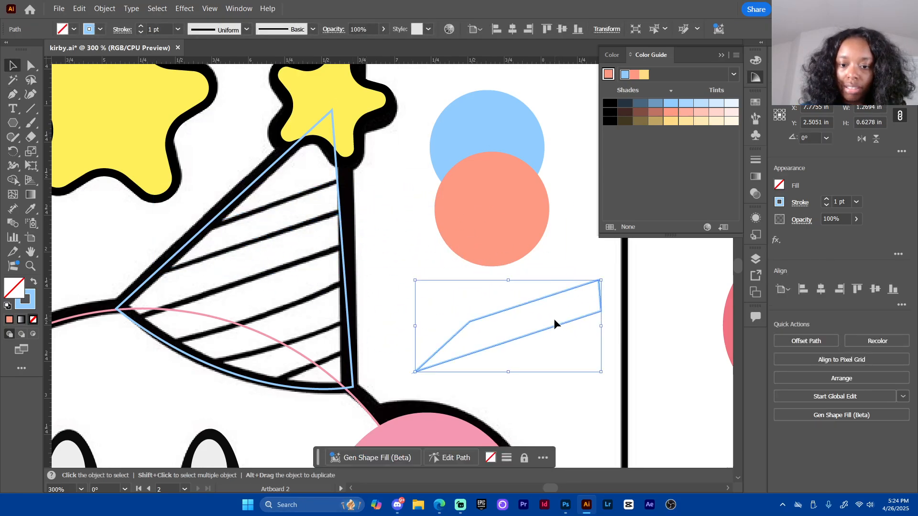
{"action": "key", "text": "ctrl+z"}
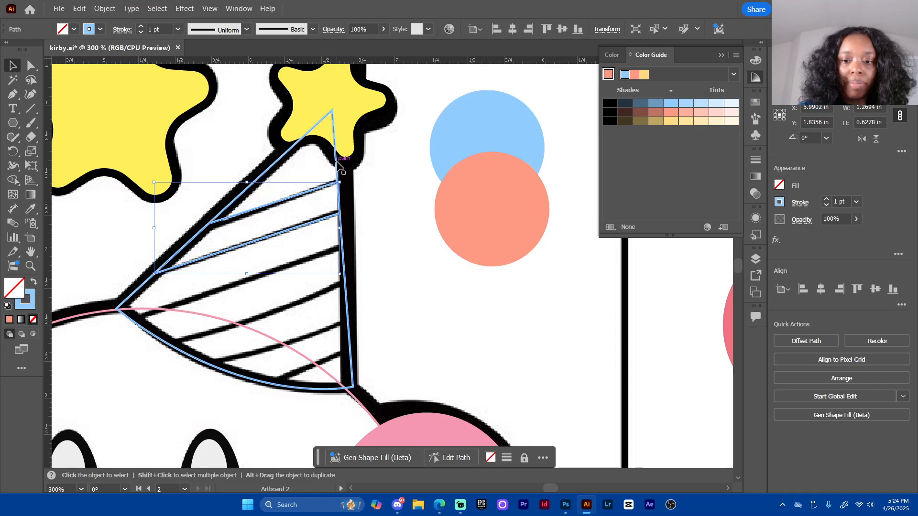
Try the light blue as the hat's fill and the lower circle's salmon as the stripe's fill
{"action": "left_click", "coordinate": [336, 164]}
{"action": "key", "text": "shift+x"}
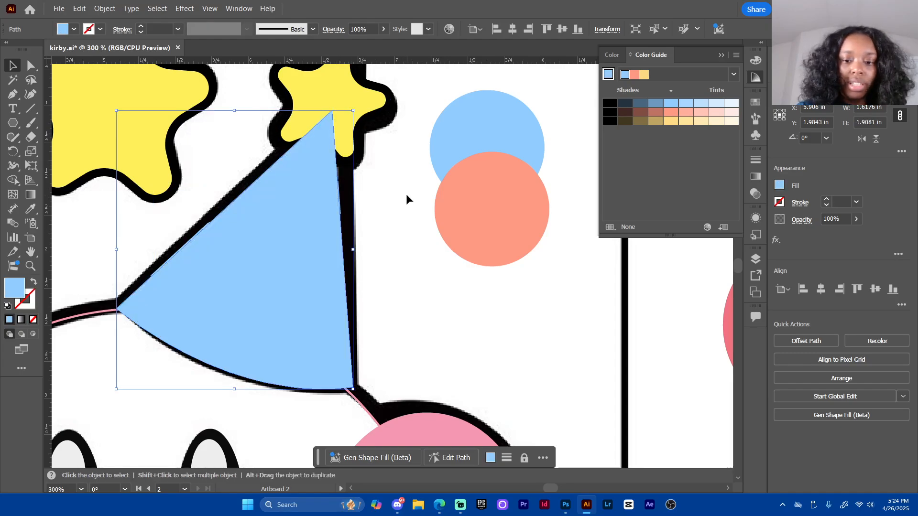
{"action": "left_click", "coordinate": [406, 194]}
{"action": "left_click", "coordinate": [325, 220]}
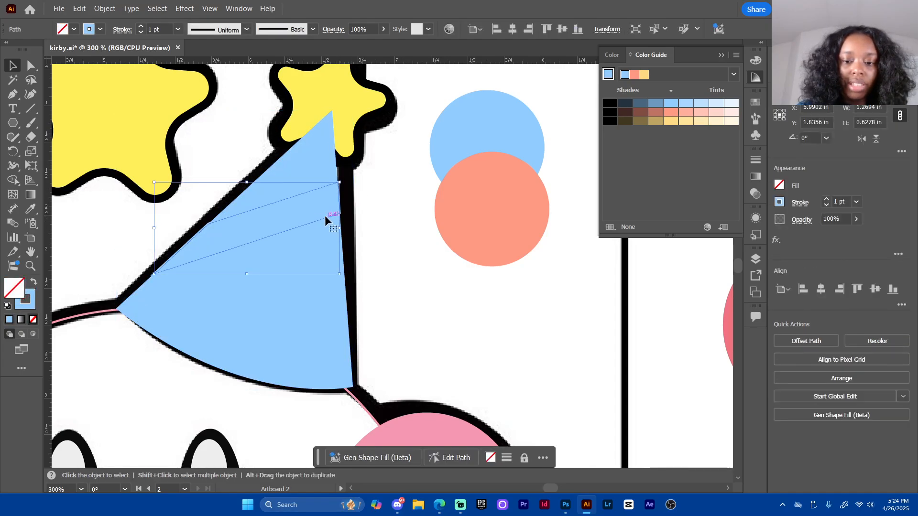
{"action": "key", "text": "i"}
{"action": "left_click", "coordinate": [498, 206]}
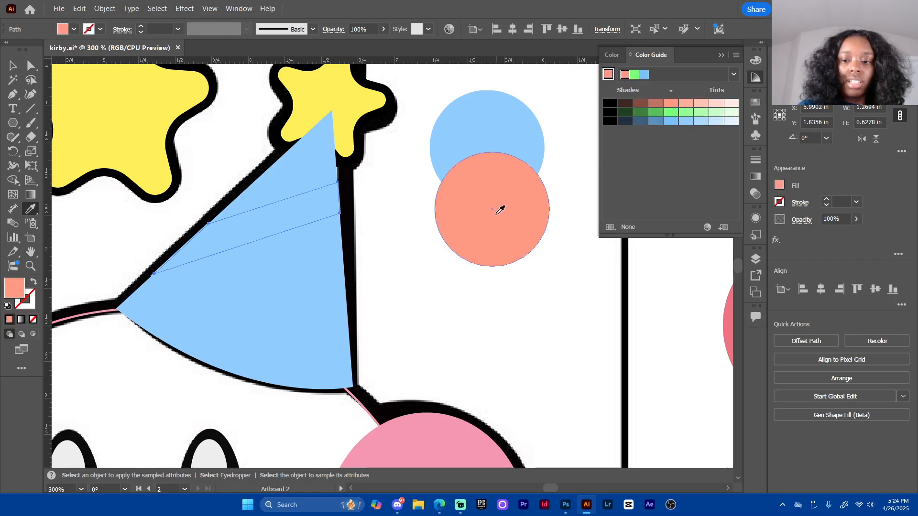
{"action": "left_click", "coordinate": [444, 284]}
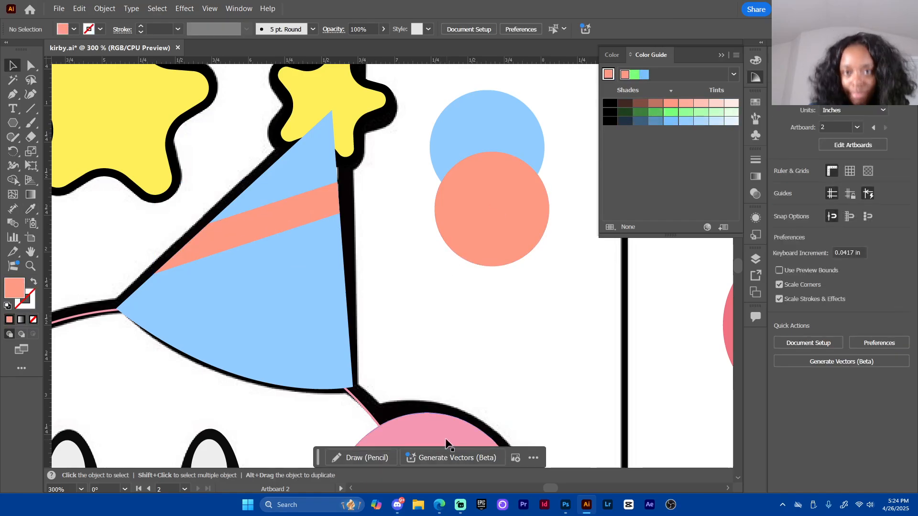
Try a copy of the salmon stripe lower on the hat, and undo back to the unfilled hat and stripe outlines
{"action": "left_click", "coordinate": [321, 217]}
{"action": "left_click_drag", "start_coordinate": [320, 218], "coordinate": [320, 297]}
{"action": "left_click", "coordinate": [398, 292]}
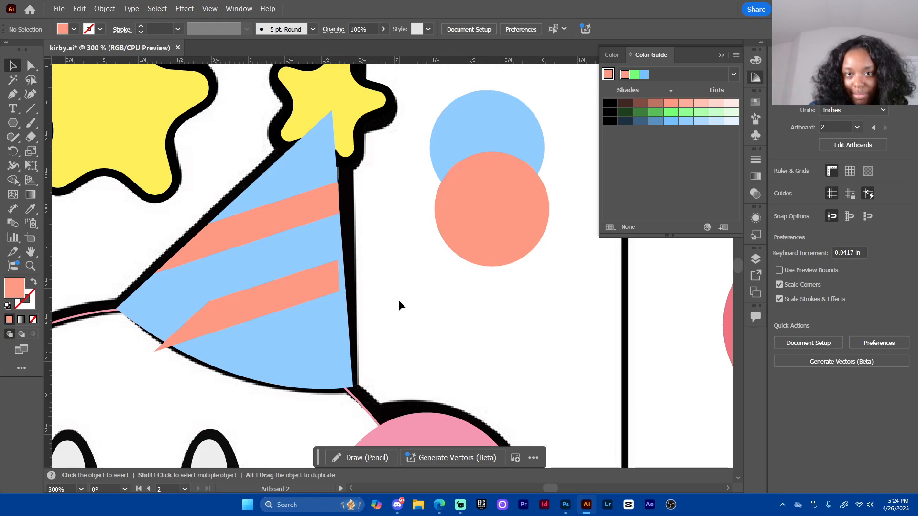
{"action": "key", "text": "ctrl+z"}
{"action": "key", "text": "ctrl+z"}
{"action": "key", "text": "ctrl+z"}
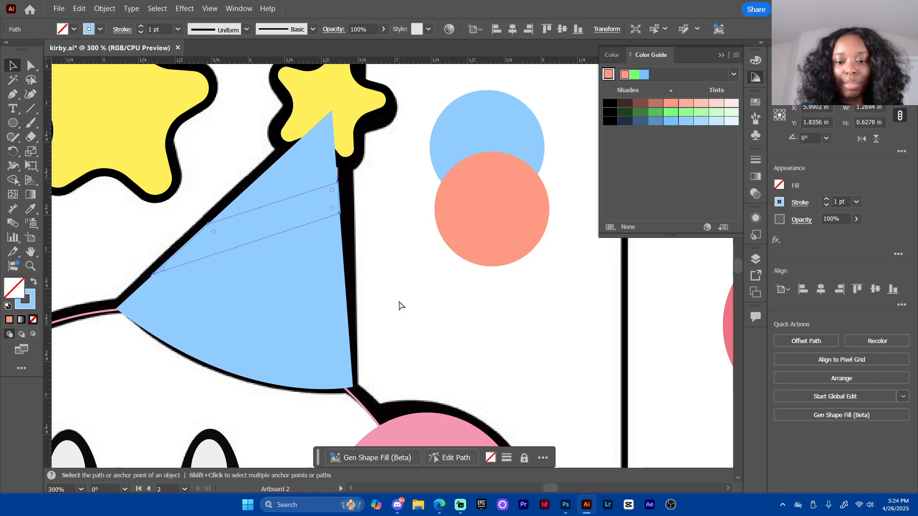
{"action": "left_click", "coordinate": [414, 235]}
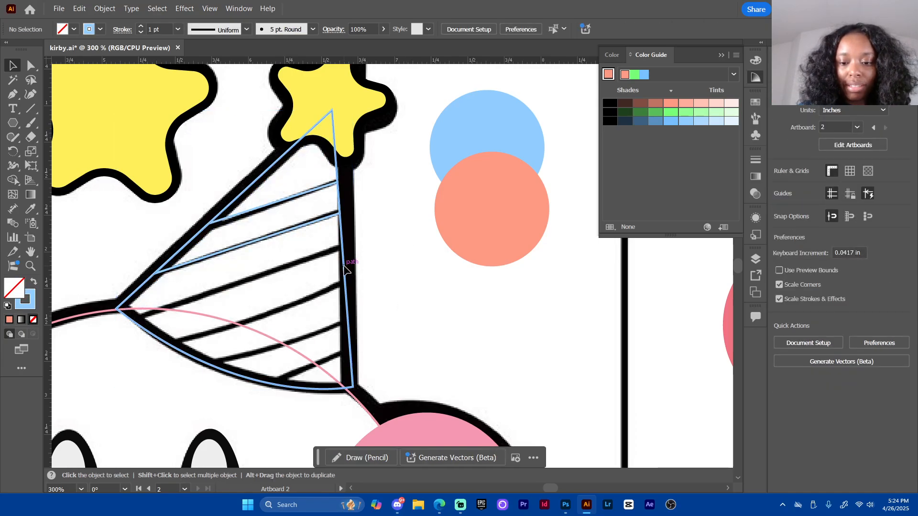
Try moving the party hat path off its line art, and undo the move
{"action": "left_click", "coordinate": [343, 263]}
{"action": "left_click_drag", "start_coordinate": [345, 268], "coordinate": [394, 246]}
{"action": "key", "text": "ctrl+z"}
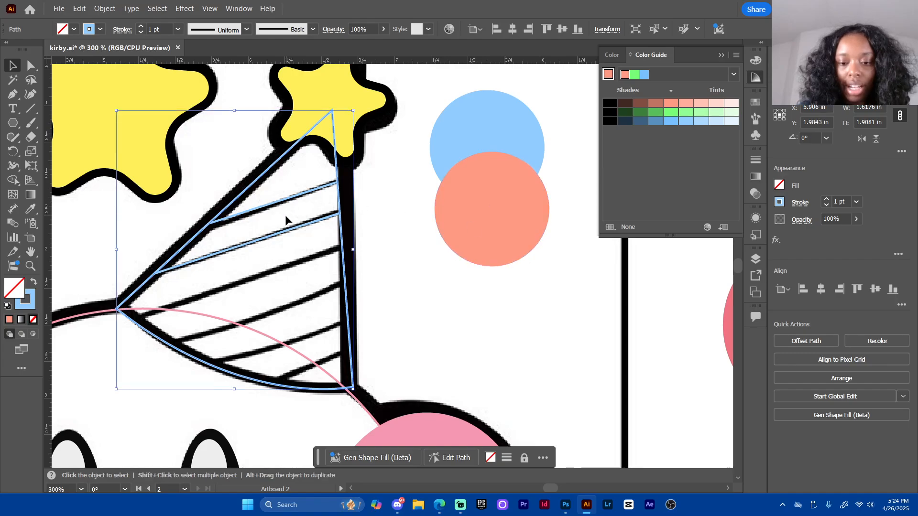
Trace the party hat's middle stripe over the line art with the Pen tool as a closed four-sided path
{"action": "left_click", "coordinate": [292, 232]}
{"action": "left_click", "coordinate": [404, 243]}
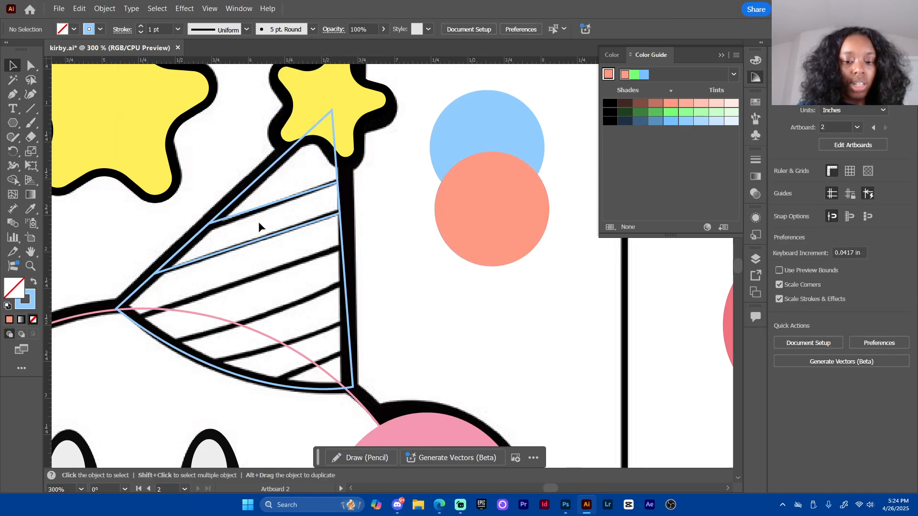
{"action": "key", "text": "p"}
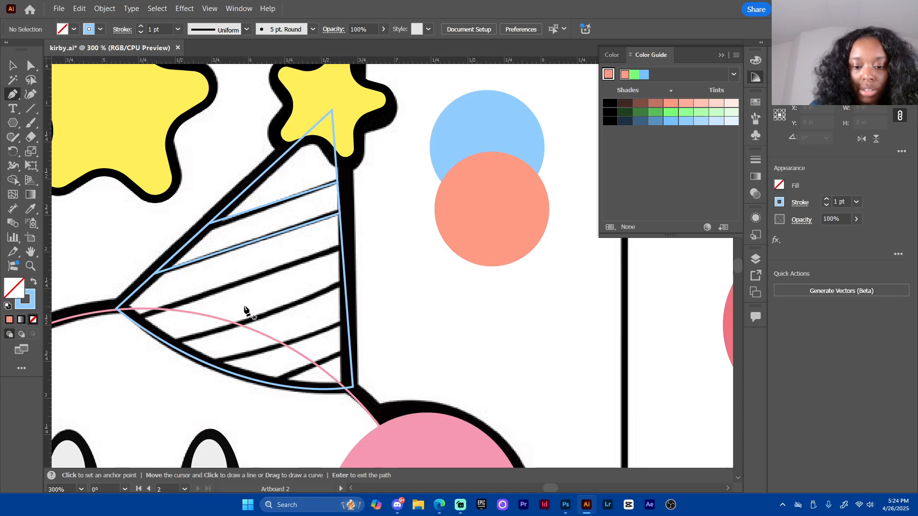
{"action": "left_click", "coordinate": [134, 321]}
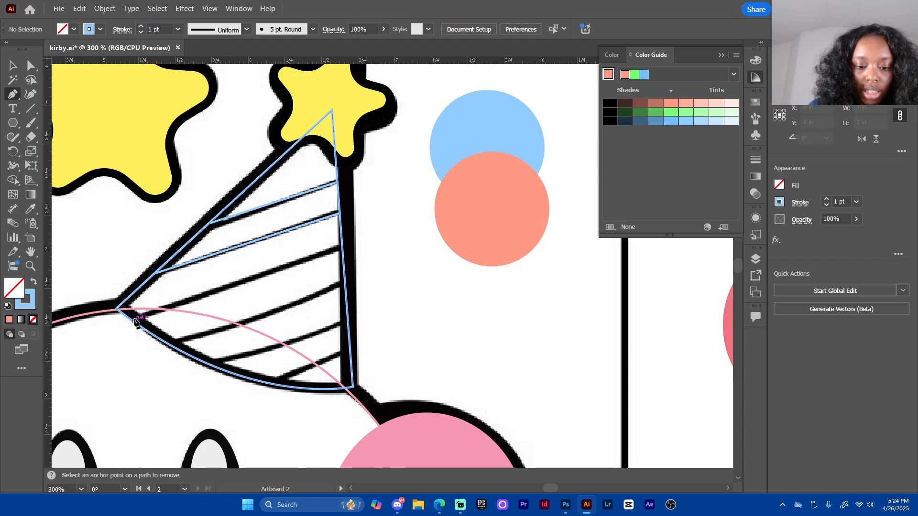
{"action": "left_click", "coordinate": [340, 248]}
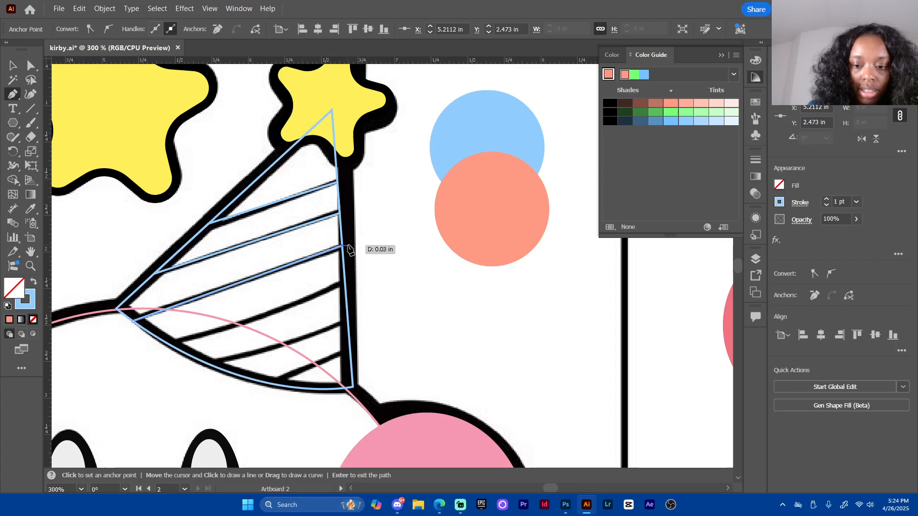
{"action": "left_click", "coordinate": [345, 284]}
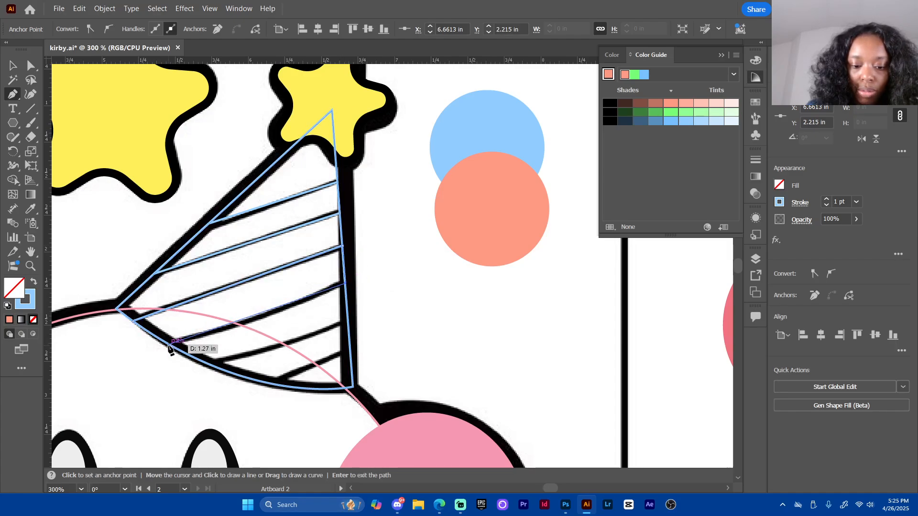
{"action": "left_click_drag", "start_coordinate": [168, 344], "coordinate": [139, 350]}
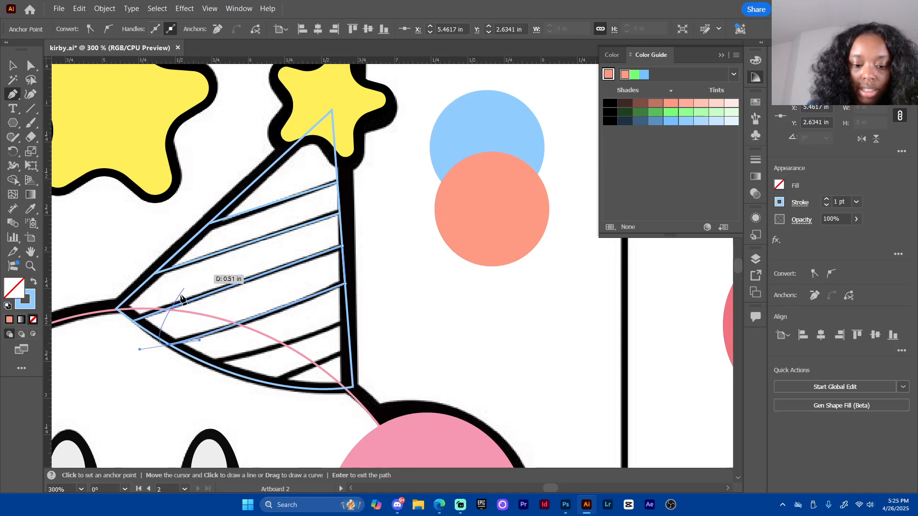
{"action": "left_click", "coordinate": [170, 345]}
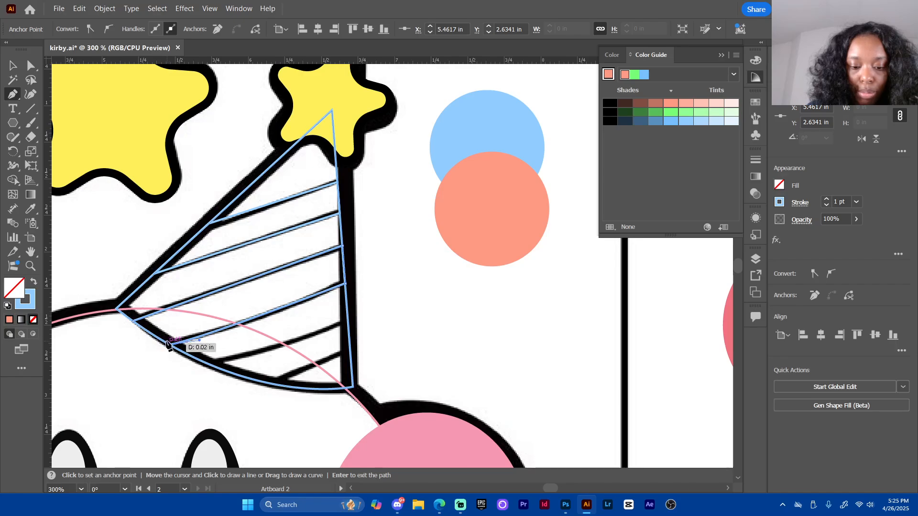
{"action": "left_click", "coordinate": [134, 322]}
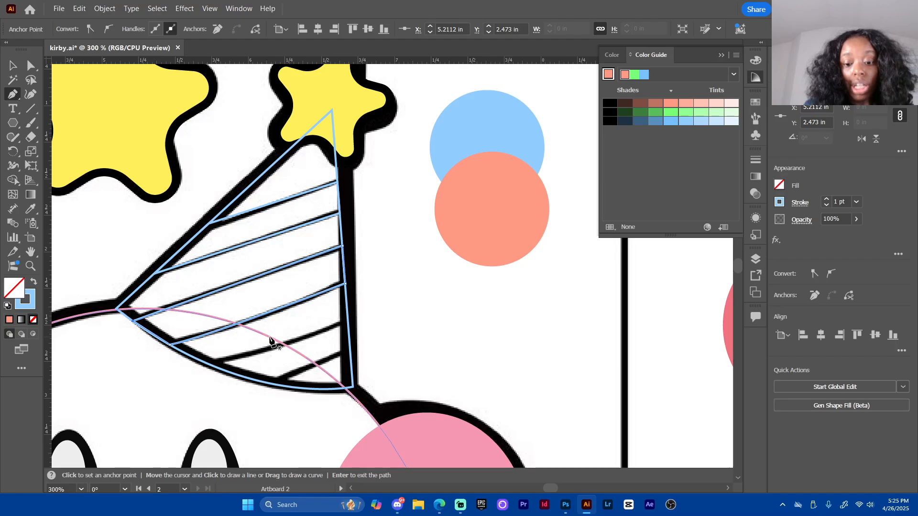
Trace the party hat's lowest stripe over the line art with the Pen tool as a closed path, and deselect it
{"action": "left_click", "coordinate": [209, 365]}
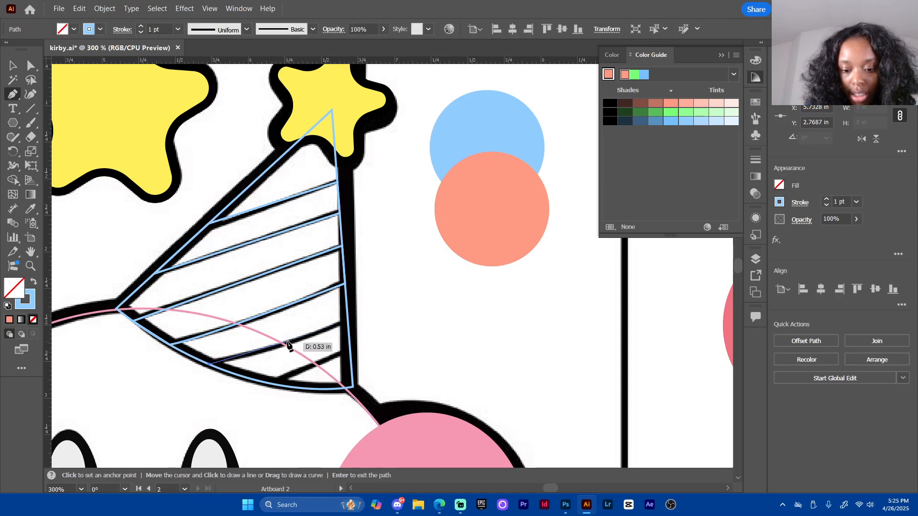
{"action": "left_click", "coordinate": [348, 328]}
{"action": "left_click_drag", "start_coordinate": [348, 314], "coordinate": [368, 312]}
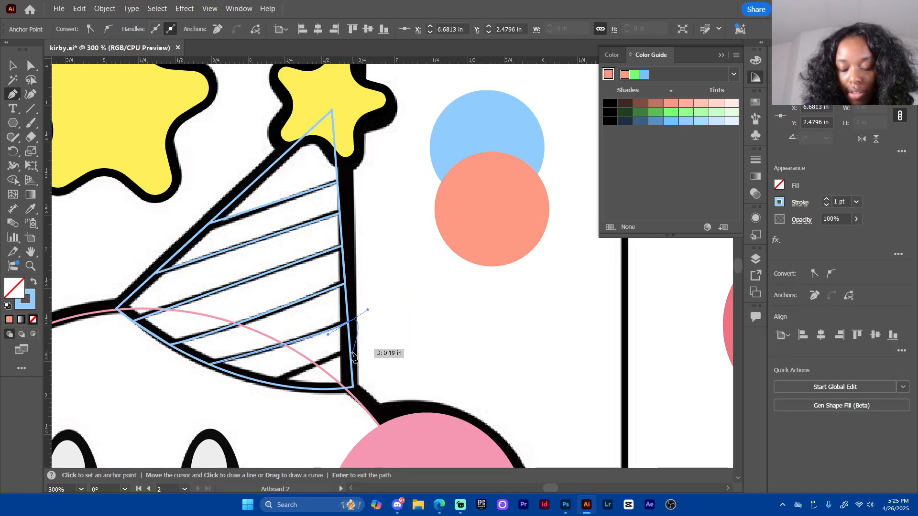
{"action": "left_click", "coordinate": [348, 323]}
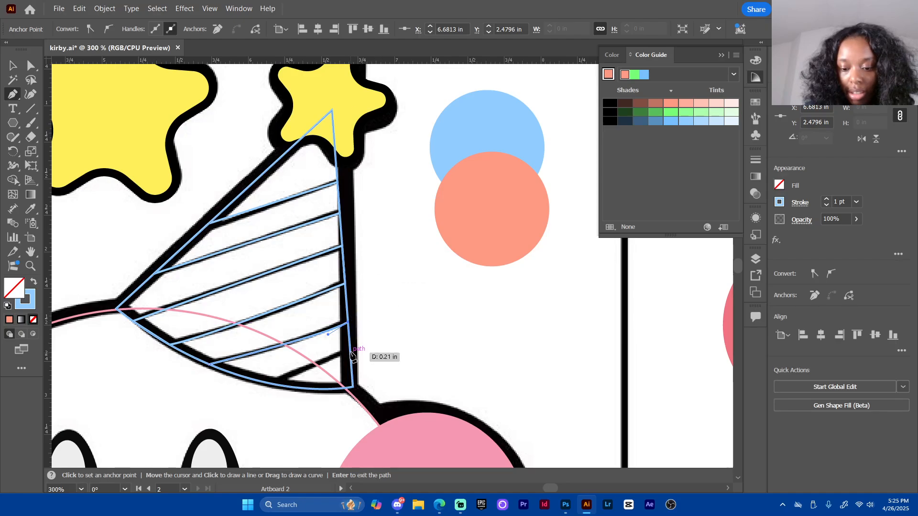
{"action": "left_click", "coordinate": [350, 353]}
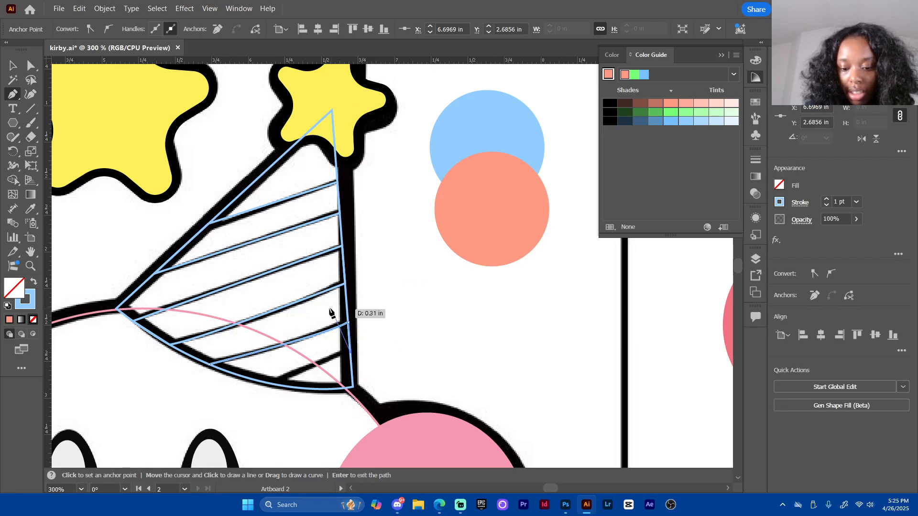
{"action": "left_click", "coordinate": [266, 383]}
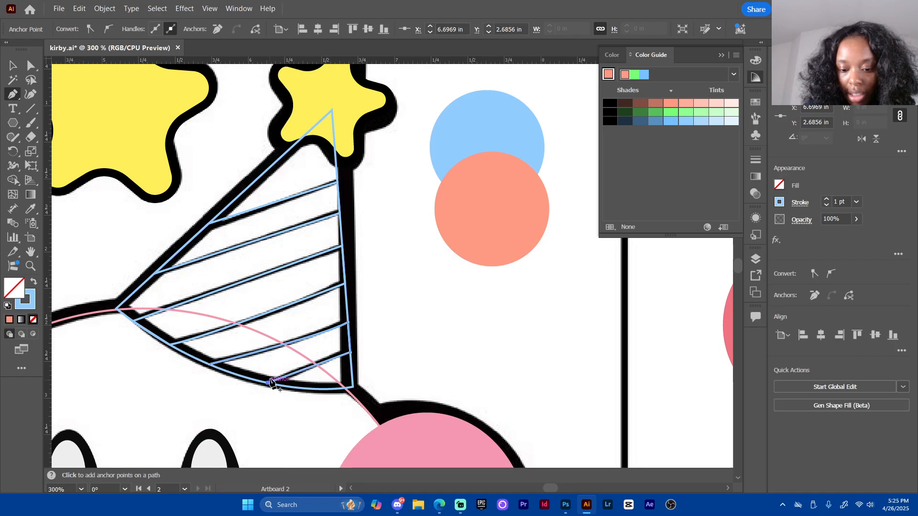
{"action": "left_click", "coordinate": [209, 366]}
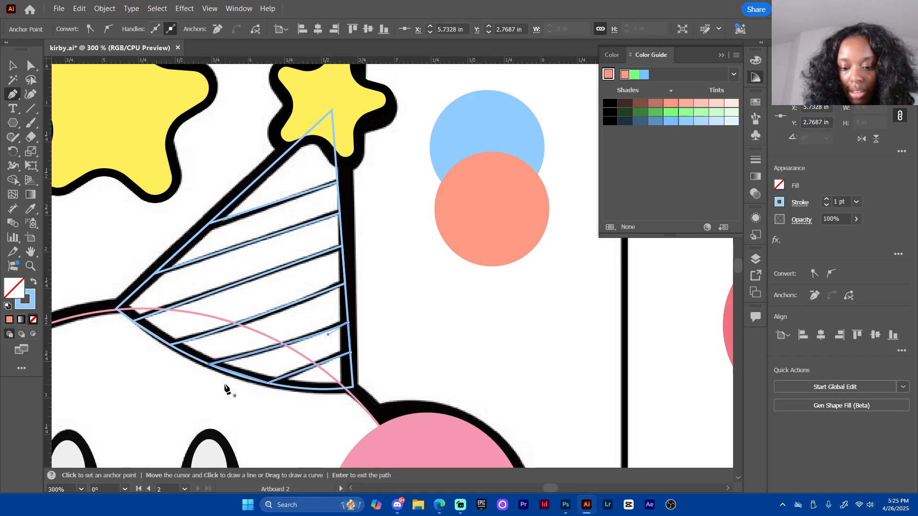
{"action": "key", "text": "v"}
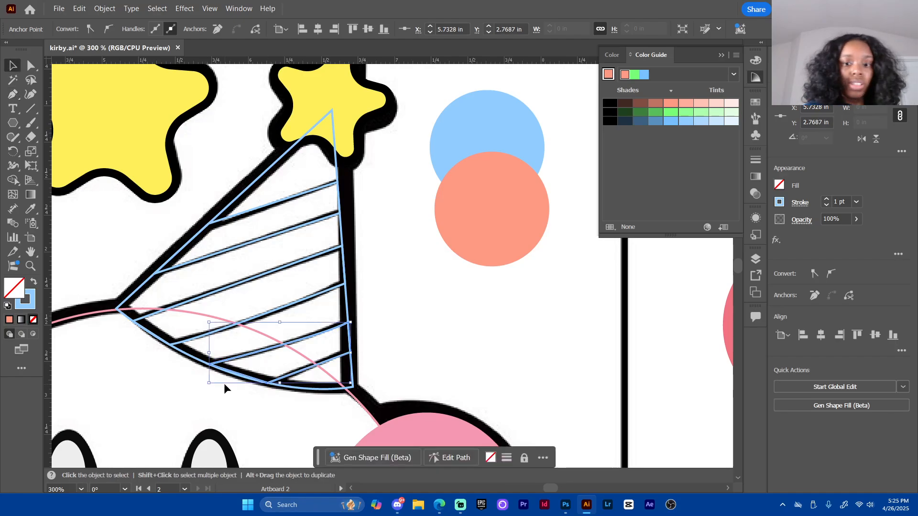
{"action": "left_click", "coordinate": [377, 194]}
Apply the salmon circle's fill to the party hat's top stripe with the Eyedropper
{"action": "left_click", "coordinate": [317, 190]}
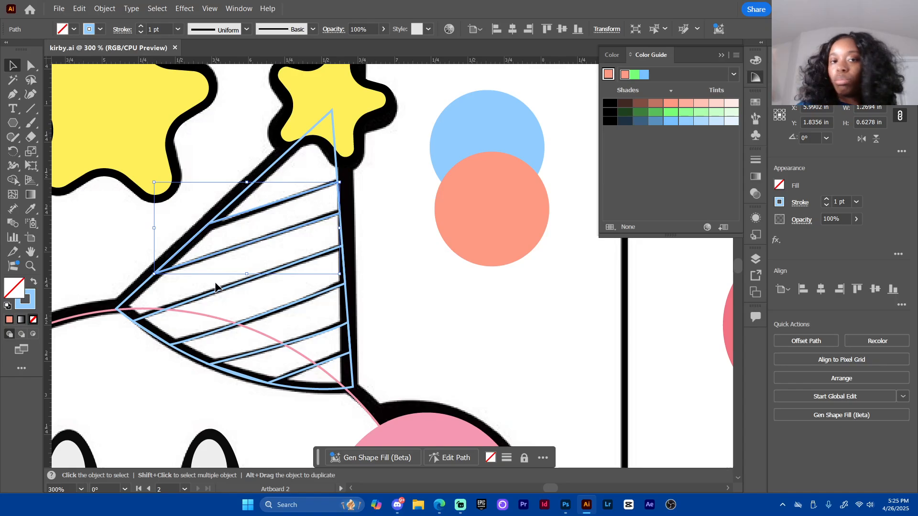
{"action": "left_click", "coordinate": [373, 226]}
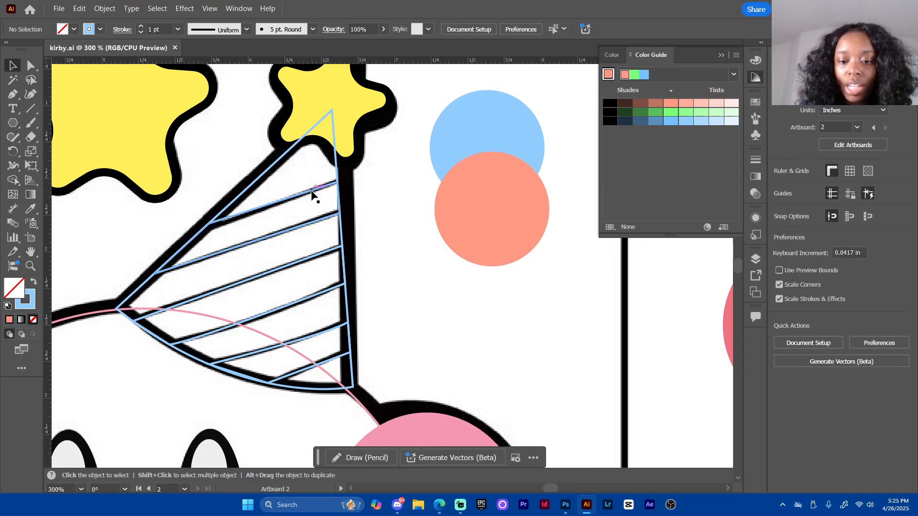
{"action": "left_click", "coordinate": [319, 190]}
{"action": "key", "text": "i"}
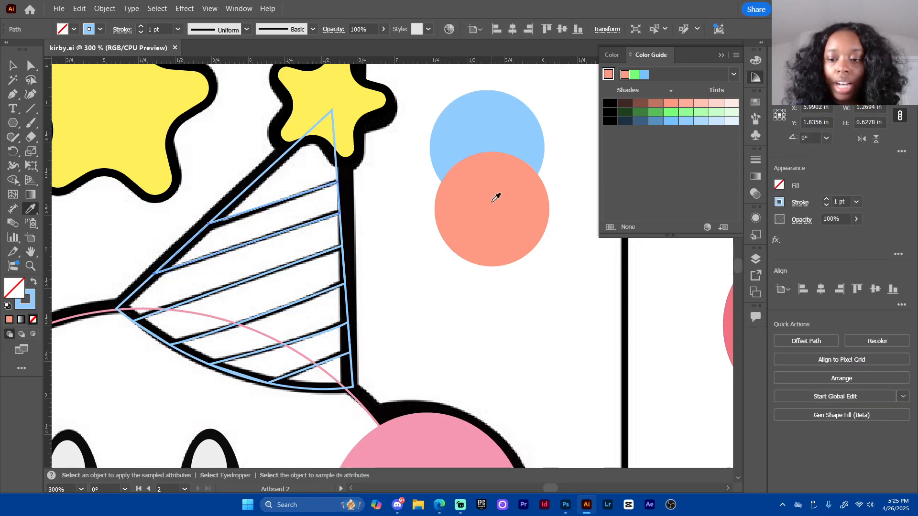
{"action": "left_click", "coordinate": [489, 201]}
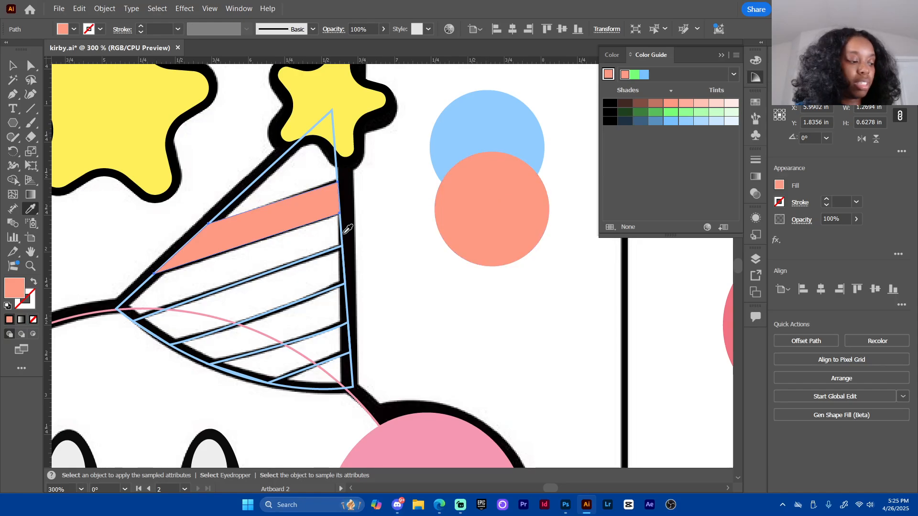
{"action": "key", "text": "v"}
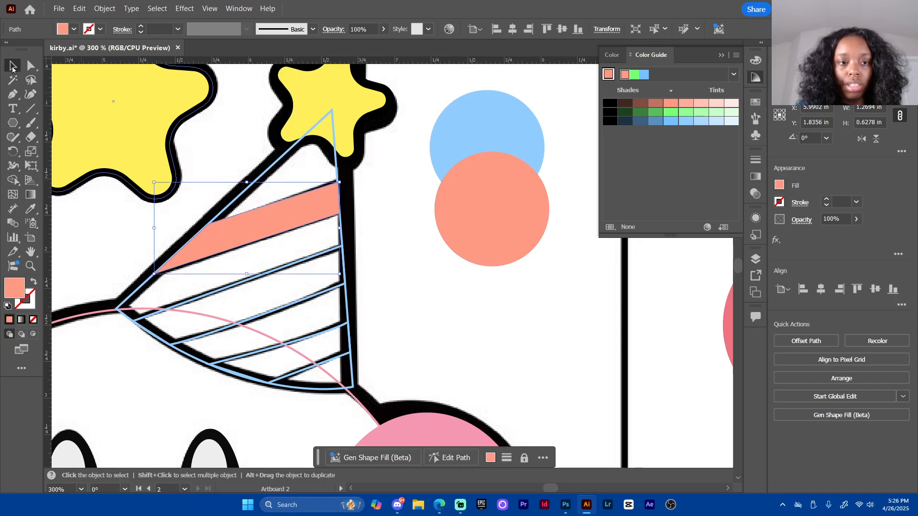
Apply the salmon circle's fill to the party hat's middle and lowest stripes with the Eyedropper
{"action": "left_click", "coordinate": [308, 302]}
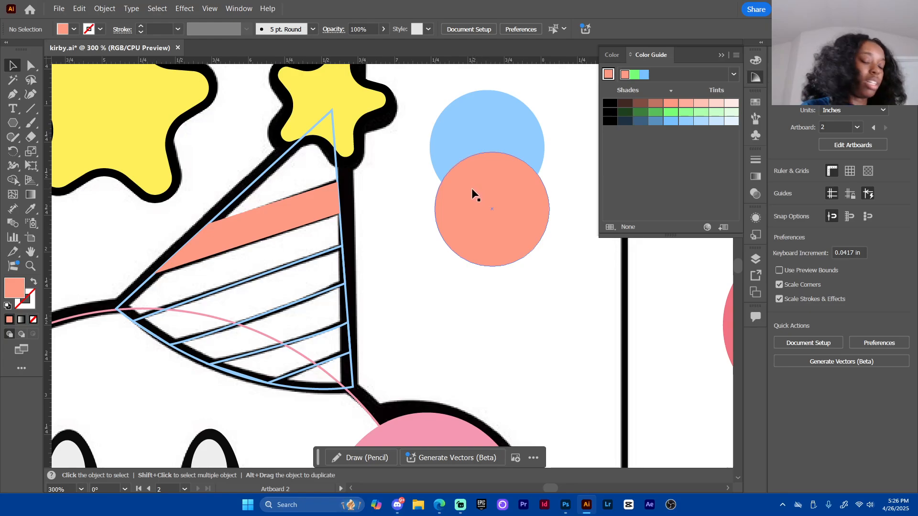
{"action": "key", "text": "i"}
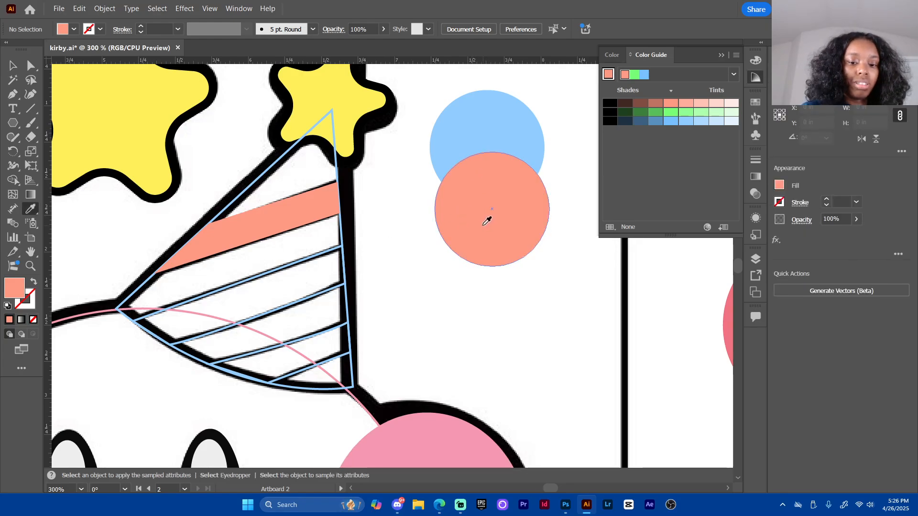
{"action": "key", "text": "v"}
{"action": "left_click", "coordinate": [301, 301]}
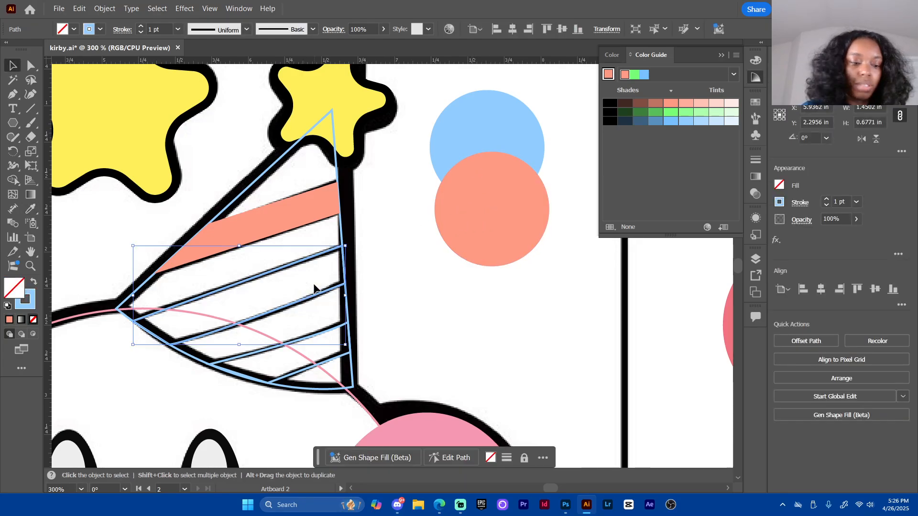
{"action": "key", "text": "i"}
{"action": "left_click", "coordinate": [485, 213]}
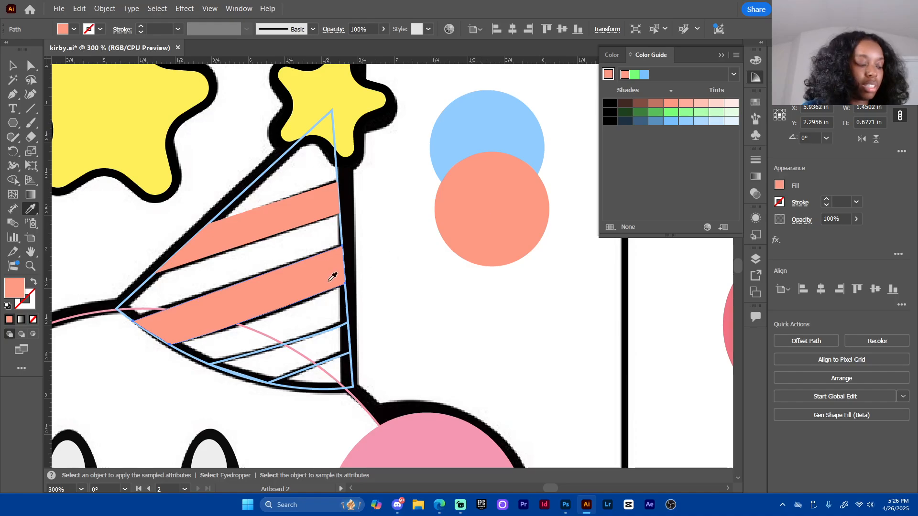
{"action": "key", "text": "v"}
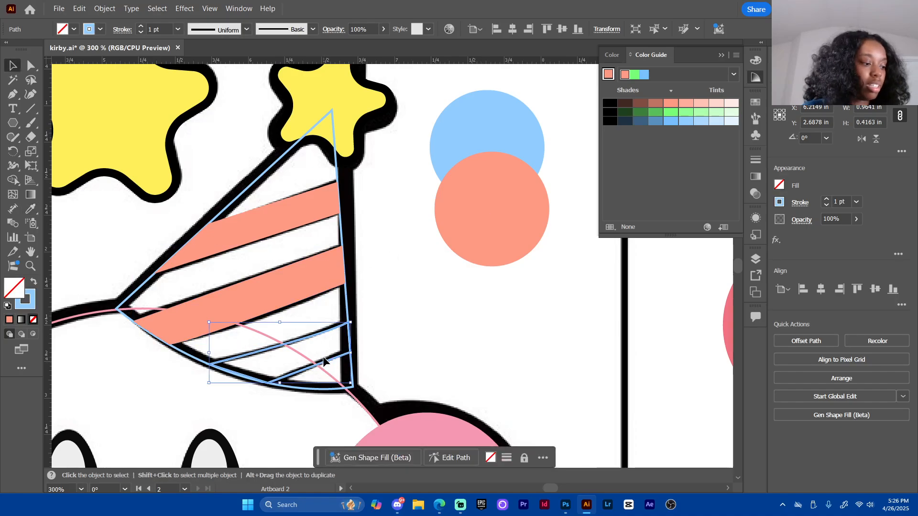
{"action": "key", "text": "i"}
{"action": "left_click", "coordinate": [486, 213]}
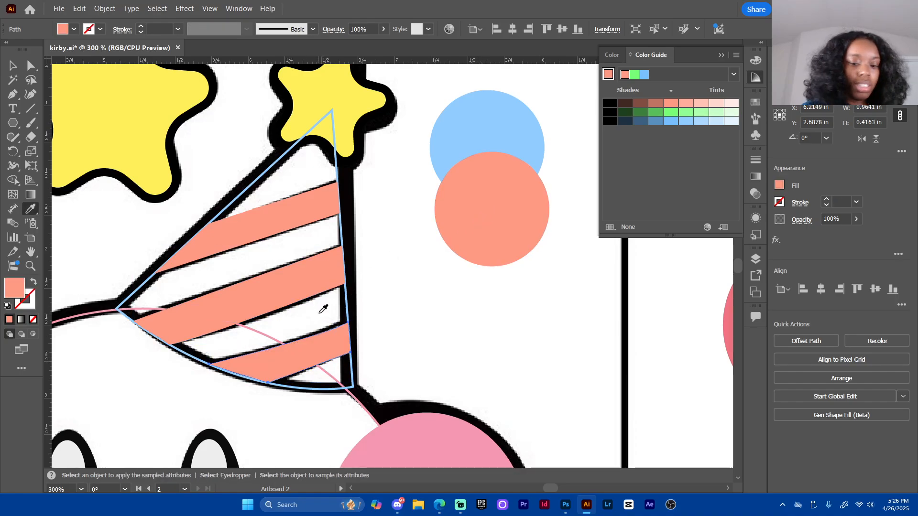
Swap the party hat path's fill and stroke so it is filled light blue without a stroke, and save the file
{"action": "key", "text": "v"}
{"action": "left_click", "coordinate": [281, 167]}
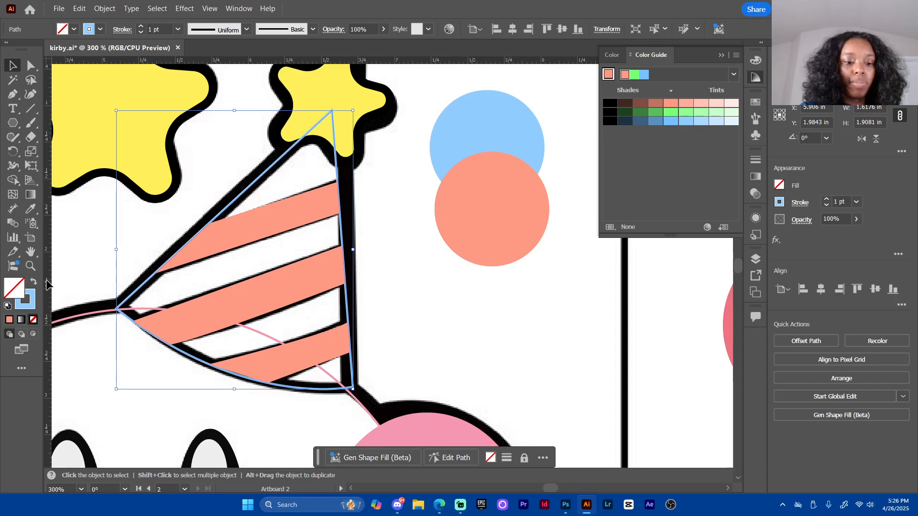
{"action": "left_click", "coordinate": [33, 282]}
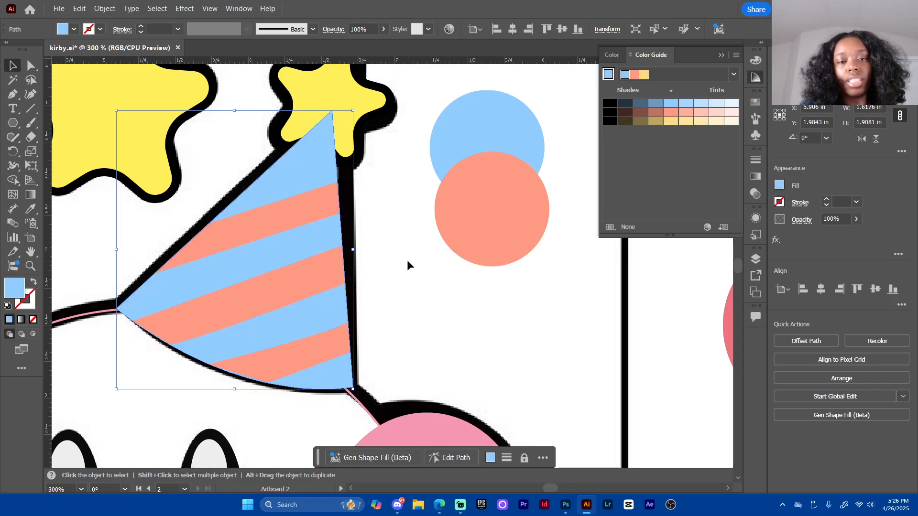
{"action": "left_click", "coordinate": [409, 245]}
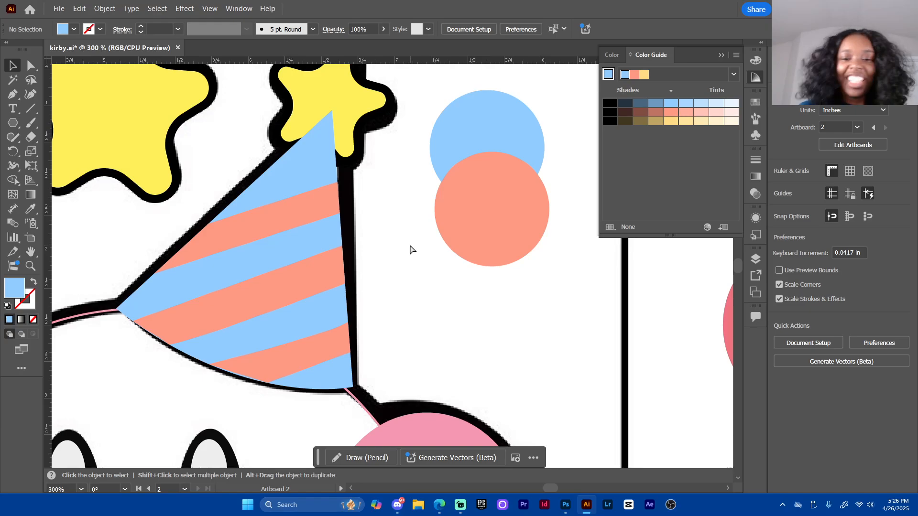
{"action": "key", "text": "ctrl+s"}
Move the path of the star on the hat's tip above the stripe paths in Layer 1's stacking order, and save the file
{"action": "left_click", "coordinate": [352, 112]}
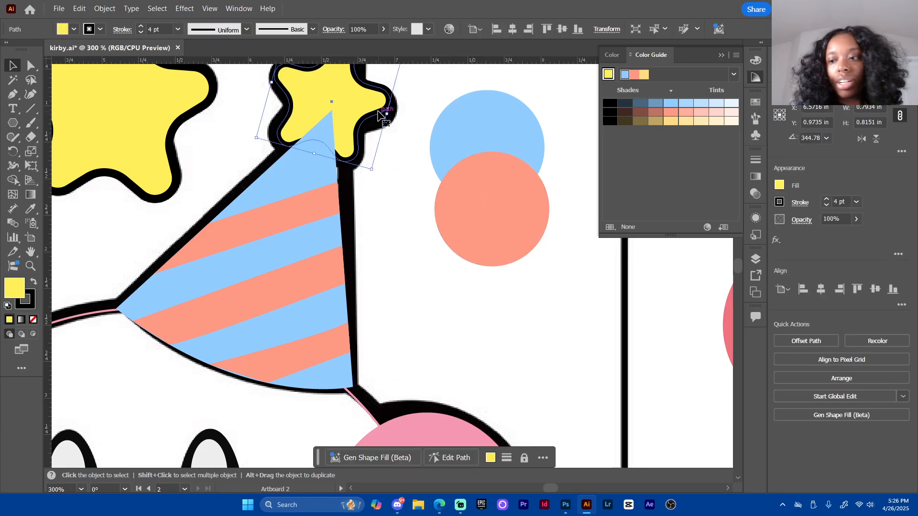
{"action": "left_click", "coordinate": [756, 260]}
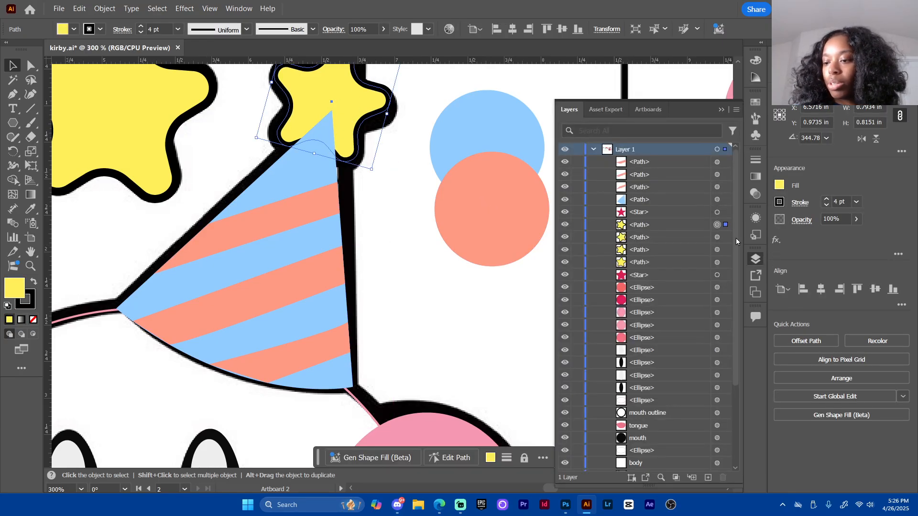
{"action": "left_click", "coordinate": [672, 224]}
{"action": "left_click", "coordinate": [423, 282]}
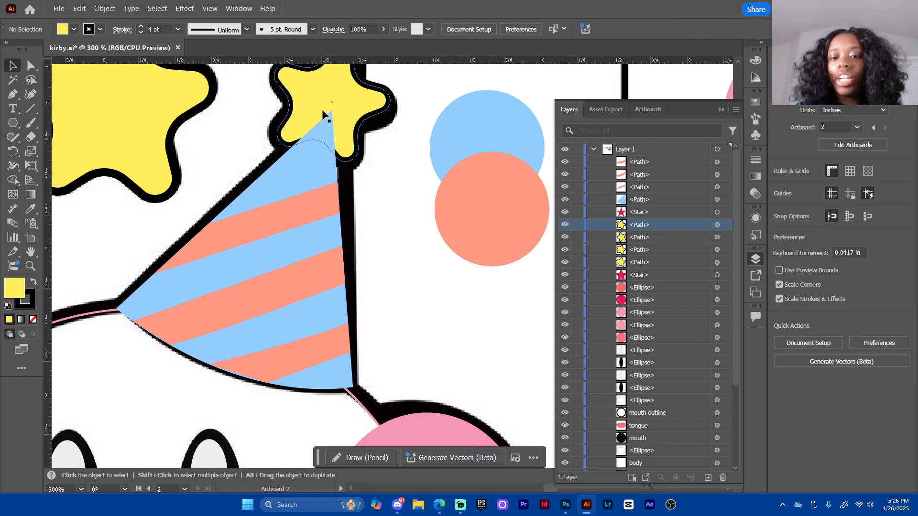
{"action": "left_click", "coordinate": [319, 91]}
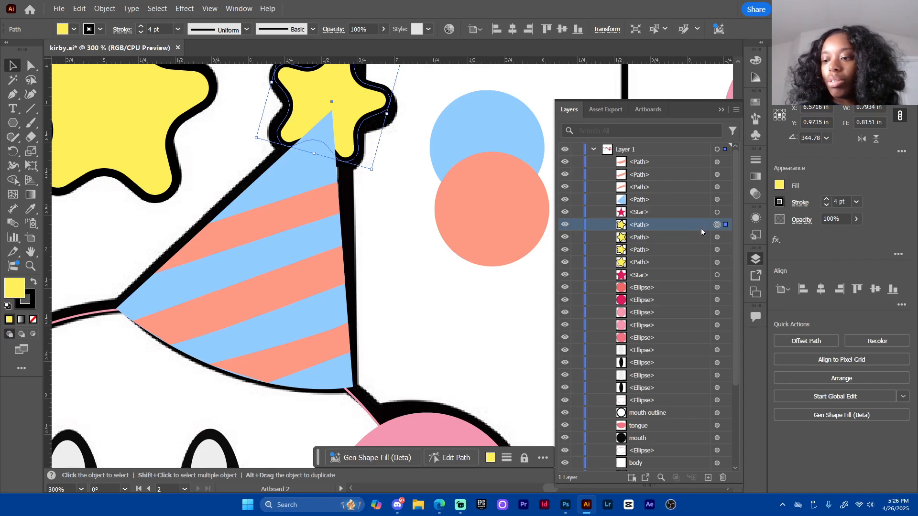
{"action": "left_click_drag", "start_coordinate": [699, 226], "coordinate": [690, 168]}
{"action": "left_click", "coordinate": [380, 234]}
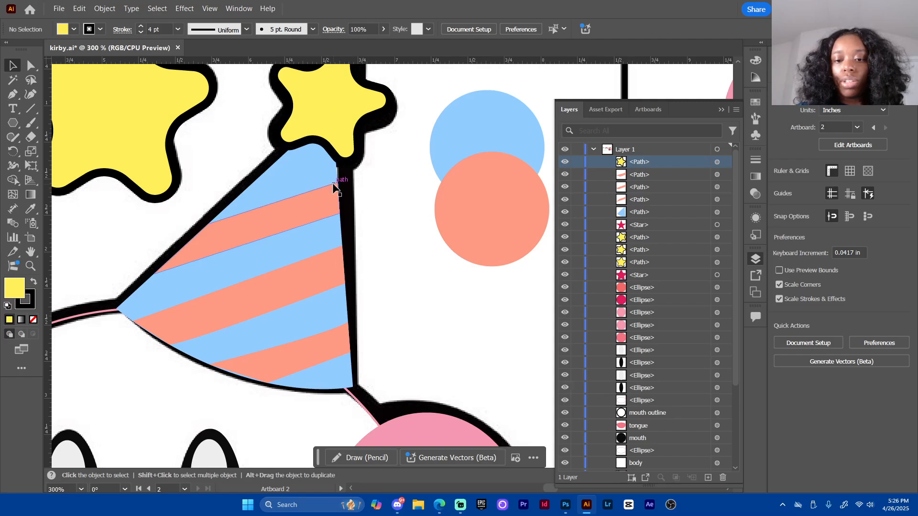
{"action": "key", "text": "ctrl+s"}
{"action": "key", "text": "ctrl+1"}
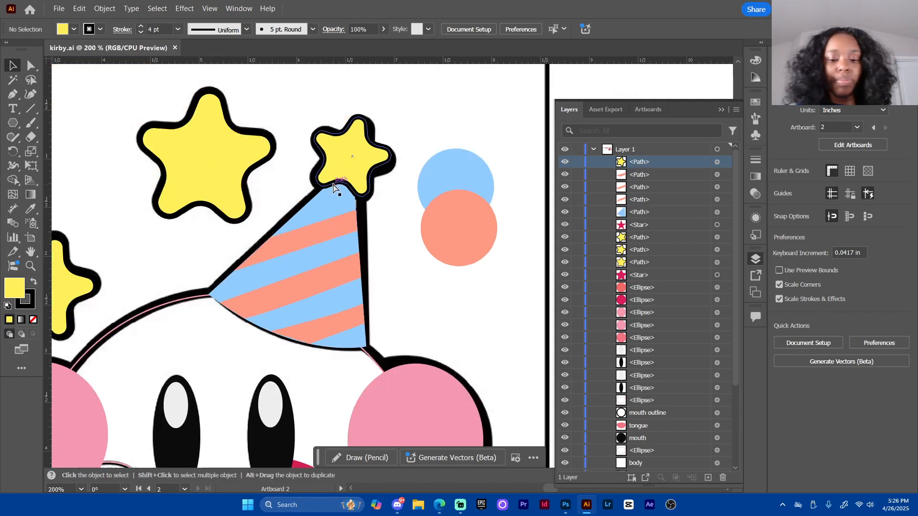
Hide the locked coloring sheet in Layer 1
{"action": "scroll", "coordinate": [455, 349], "scroll_direction": "down", "scroll_amount": 5}
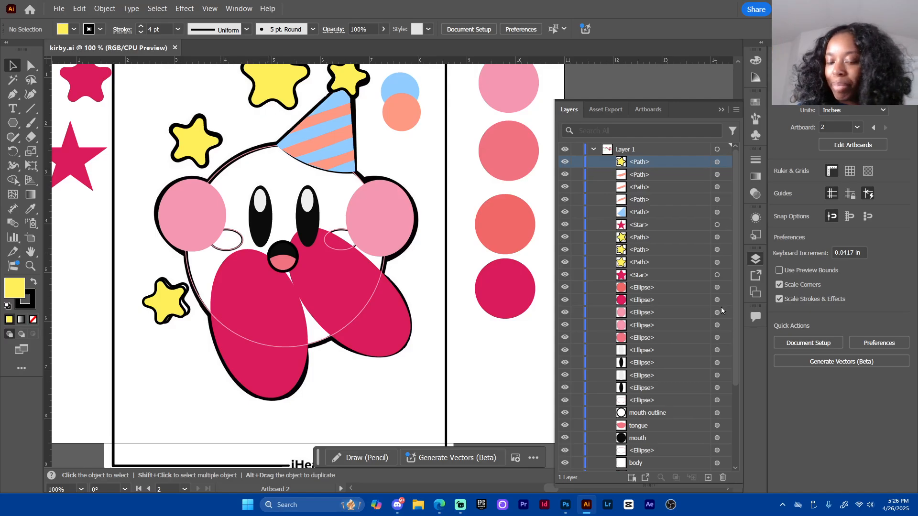
{"action": "left_click_drag", "start_coordinate": [735, 300], "coordinate": [742, 417]}
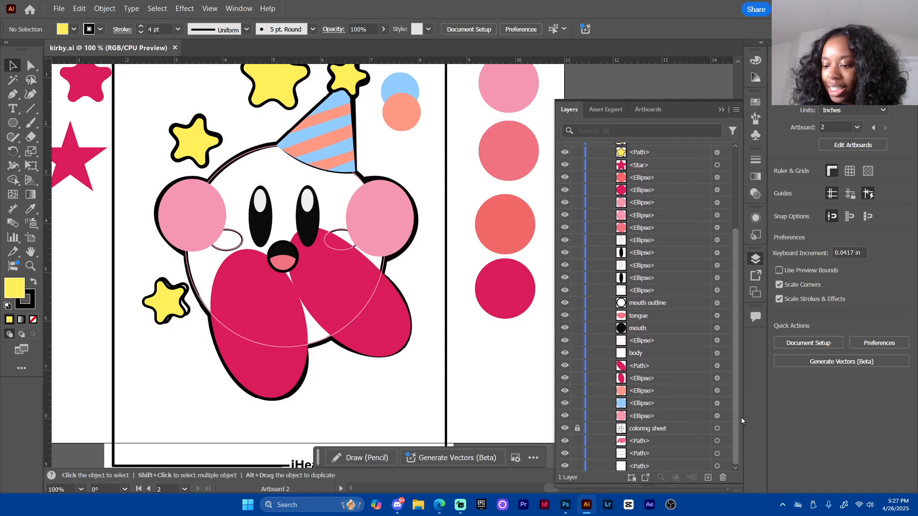
{"action": "left_click", "coordinate": [564, 429]}
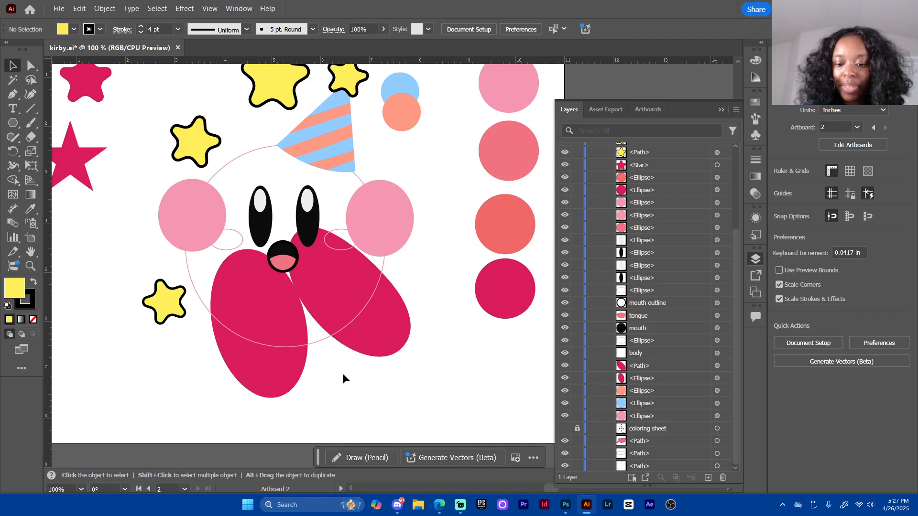
Swap the body ellipse's stroke and fill so Kirby's body is filled pink without a stroke
{"action": "left_click", "coordinate": [319, 344]}
{"action": "left_click", "coordinate": [35, 284]}
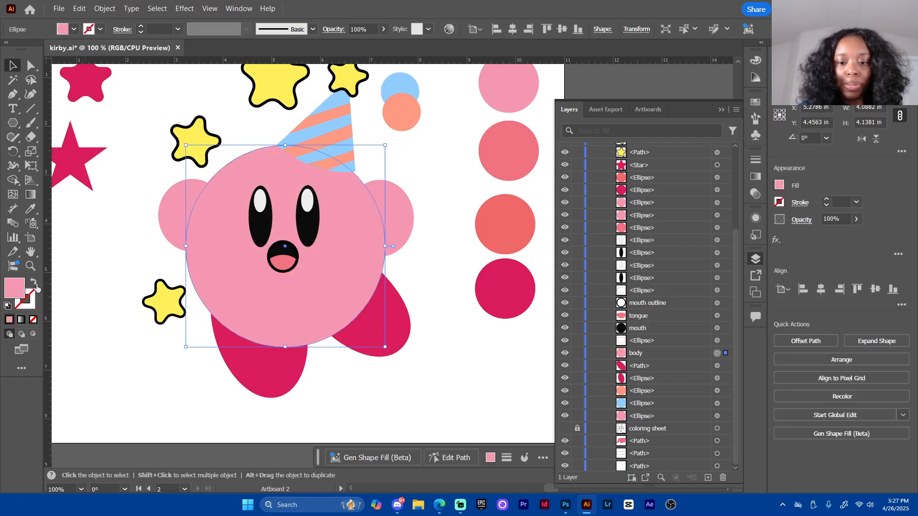
{"action": "left_click", "coordinate": [444, 290]}
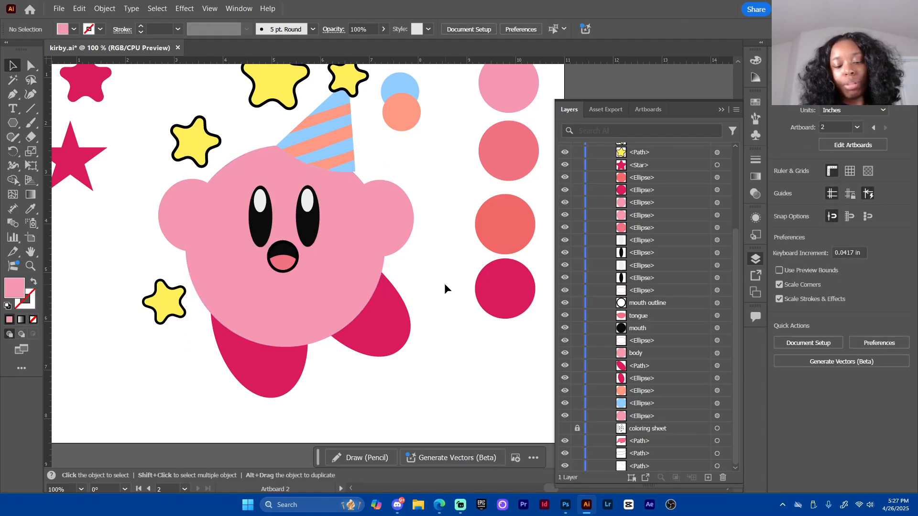
Delete the two crimson practice stars beside Kirby on Artboard 2
{"action": "left_click_drag", "start_coordinate": [429, 176], "coordinate": [406, 222]}
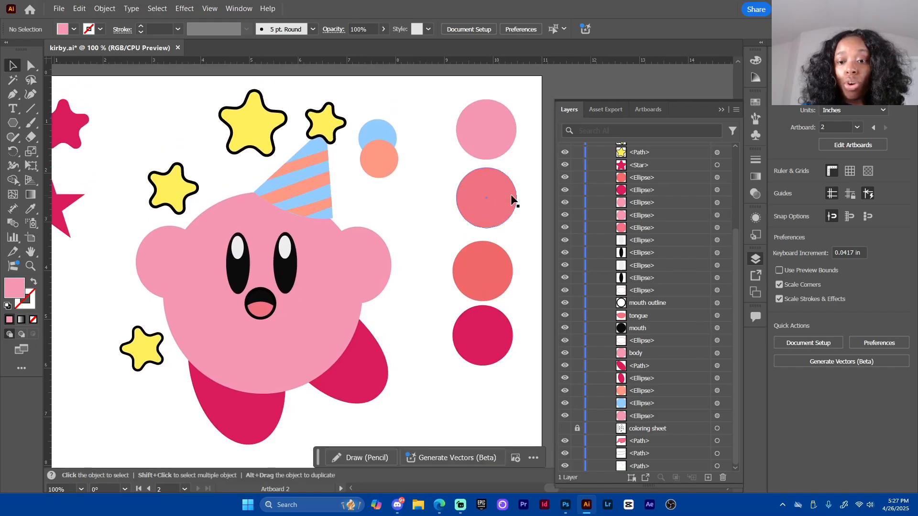
{"action": "scroll", "coordinate": [405, 249], "scroll_direction": "down", "scroll_amount": 2}
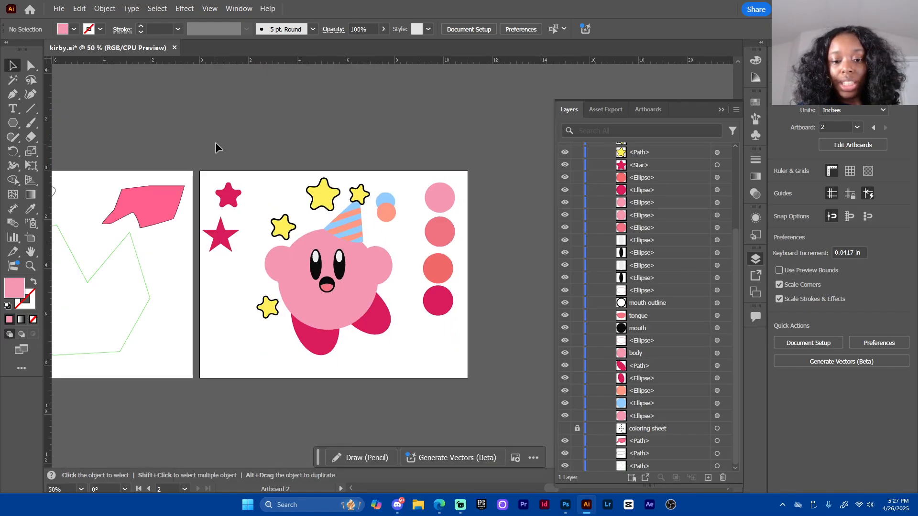
{"action": "left_click_drag", "start_coordinate": [215, 142], "coordinate": [238, 262]}
{"action": "key", "text": "Delete"}
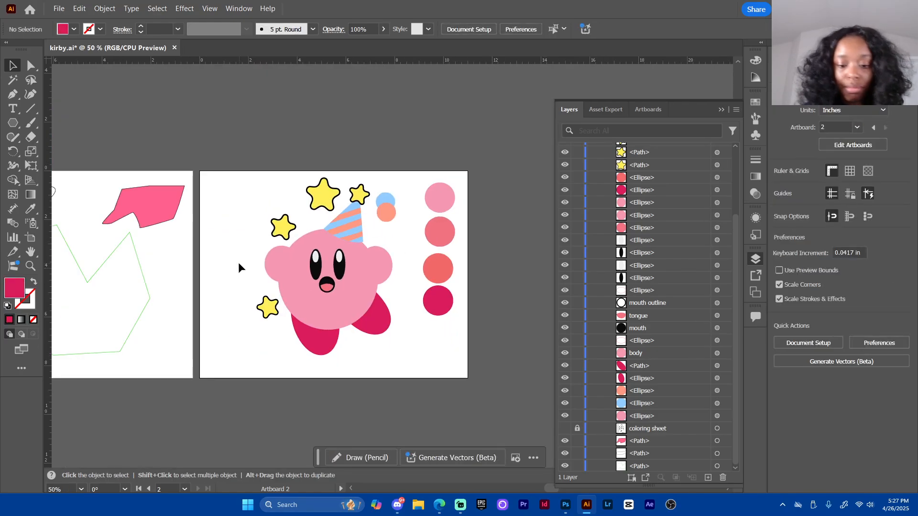
Remove the black stroke from all four yellow stars around Kirby
{"action": "left_click", "coordinate": [362, 195]}
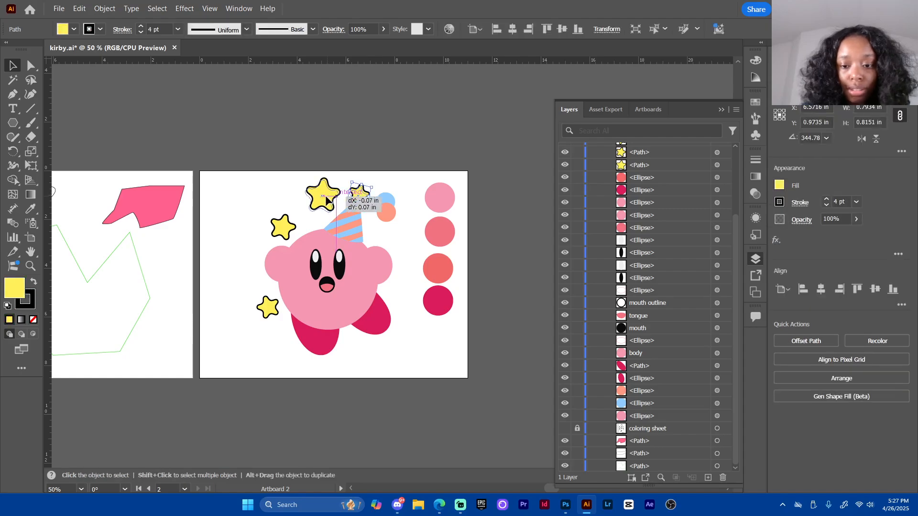
{"action": "left_click", "coordinate": [325, 196], "text": "shift"}
{"action": "left_click", "coordinate": [283, 227], "text": "shift"}
{"action": "left_click", "coordinate": [269, 308], "text": "shift"}
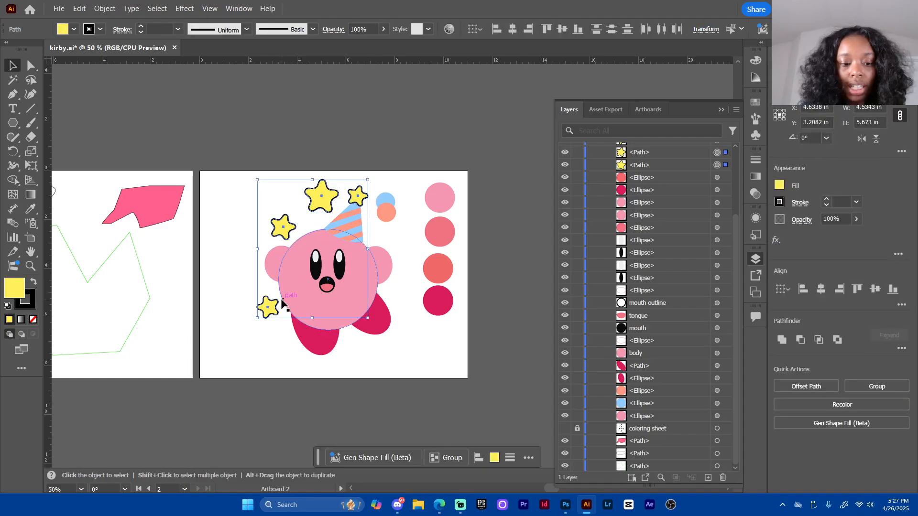
{"action": "left_click", "coordinate": [33, 319]}
{"action": "left_click", "coordinate": [391, 370]}
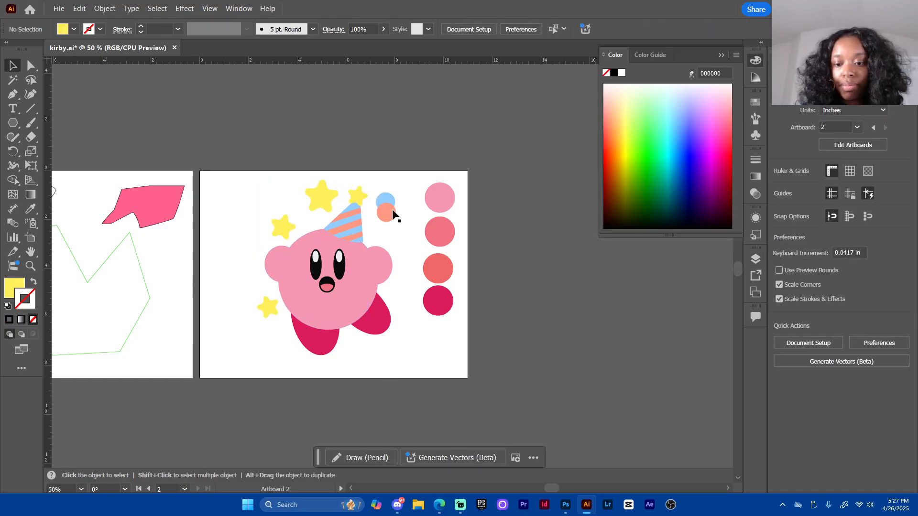
Move the blue and salmon circles and the column of four pink and red swatch circles off the artboard, and save the file
{"action": "left_click_drag", "start_coordinate": [397, 178], "coordinate": [480, 136]}
{"action": "left_click", "coordinate": [443, 304]}
{"action": "left_click_drag", "start_coordinate": [444, 305], "coordinate": [557, 305]}
{"action": "left_click", "coordinate": [435, 327]}
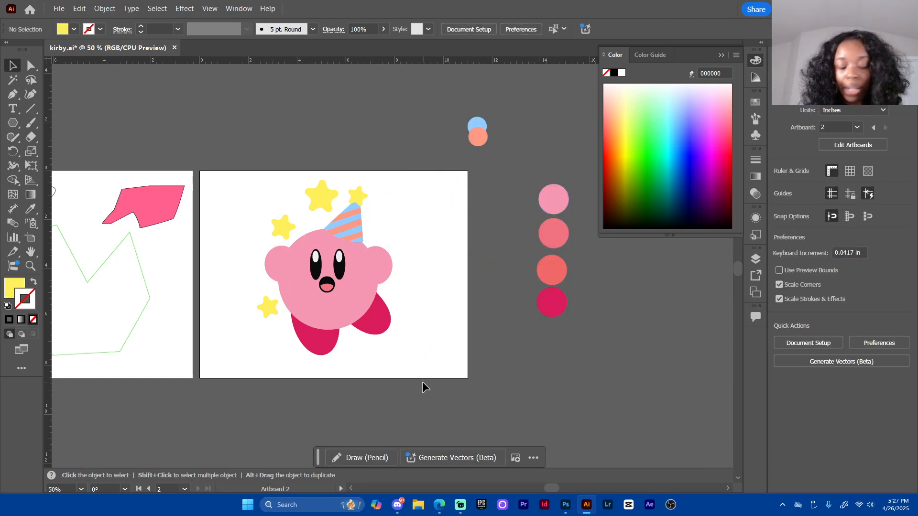
{"action": "key", "text": "ctrl+s"}
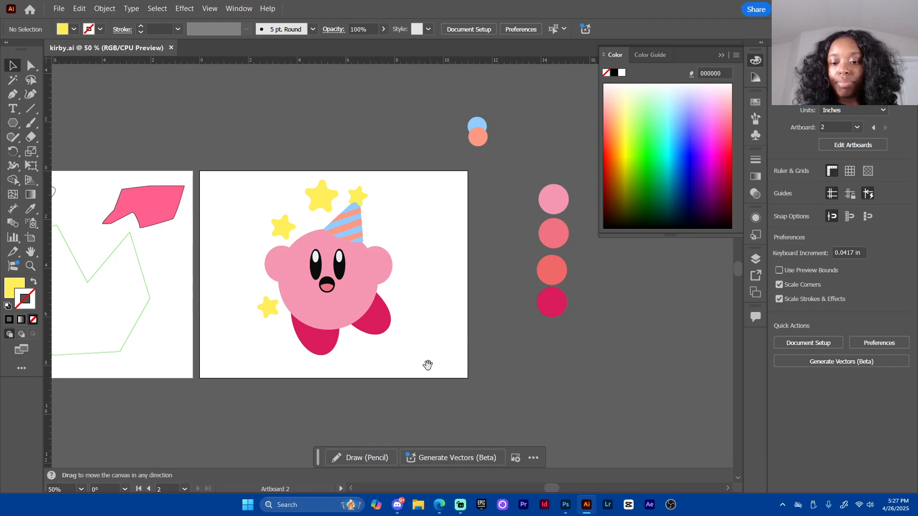
Try adding a blank Letter artboard beside Artboard 2 with the Artboard tool, and undo it
{"action": "left_click_drag", "start_coordinate": [430, 352], "coordinate": [432, 309]}
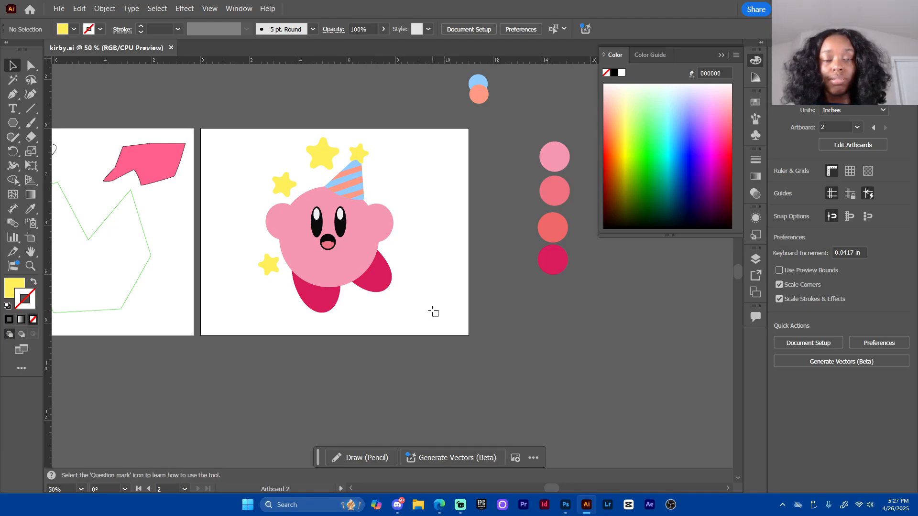
{"action": "key", "text": "shift+o"}
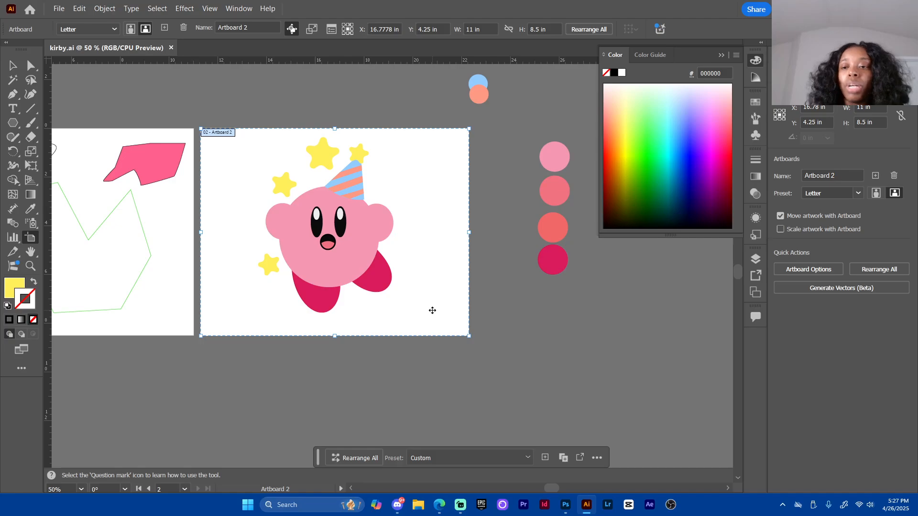
{"action": "left_click", "coordinate": [165, 27]}
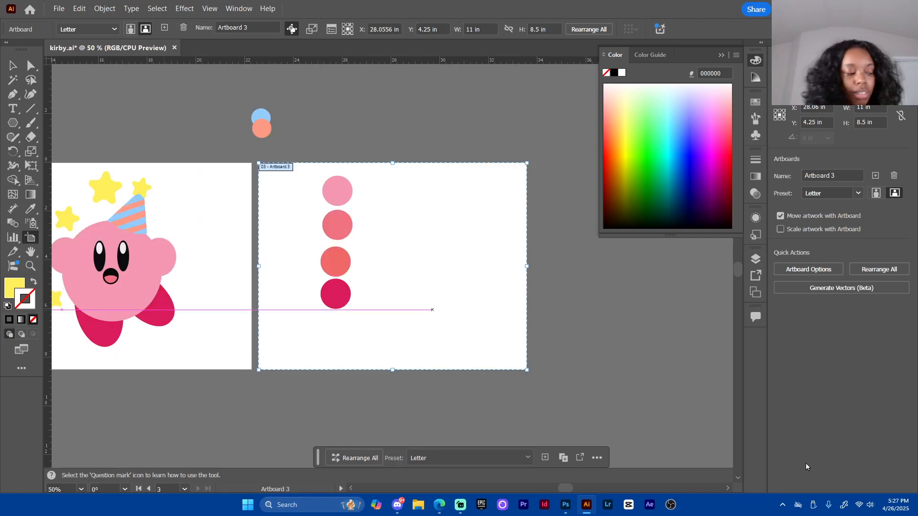
{"action": "key", "text": "ctrl+z"}
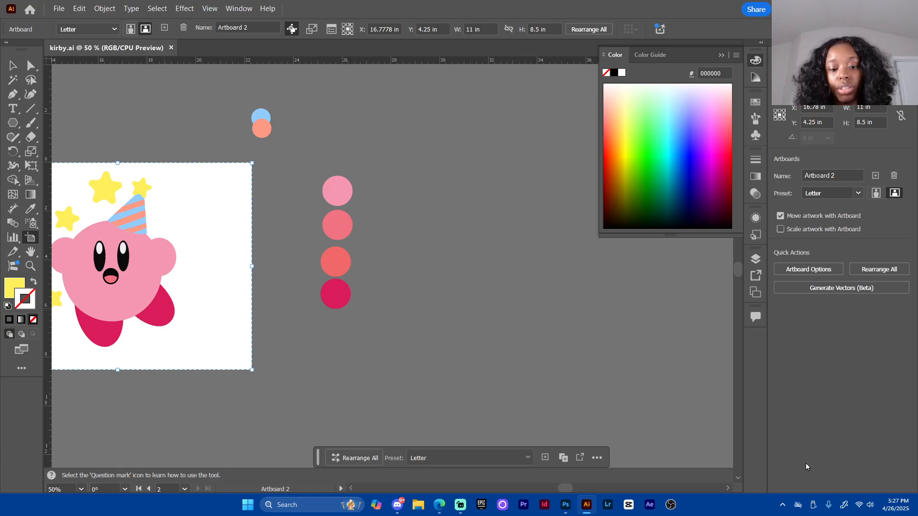
Try moving Artboard 2 with its artwork downward, undo the move, and leave artboard editing
{"action": "left_click_drag", "start_coordinate": [225, 404], "coordinate": [435, 359]}
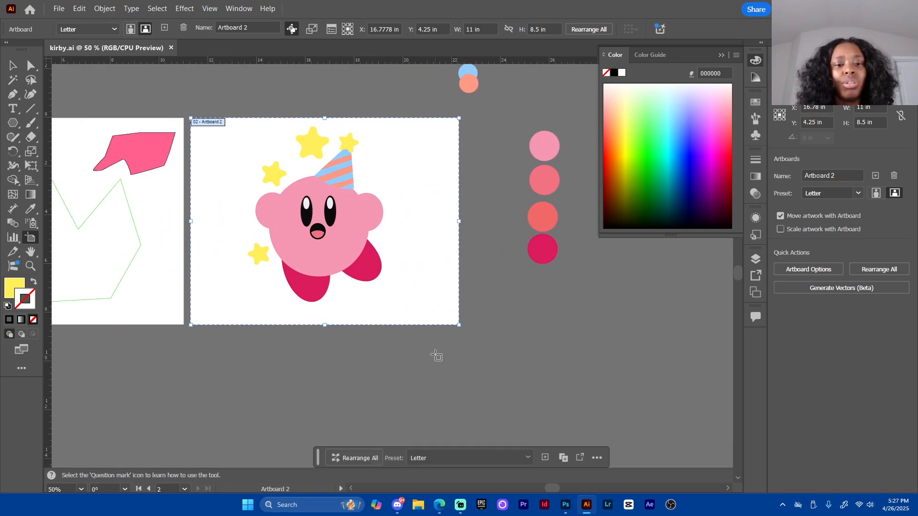
{"action": "left_click_drag", "start_coordinate": [204, 125], "coordinate": [220, 249]}
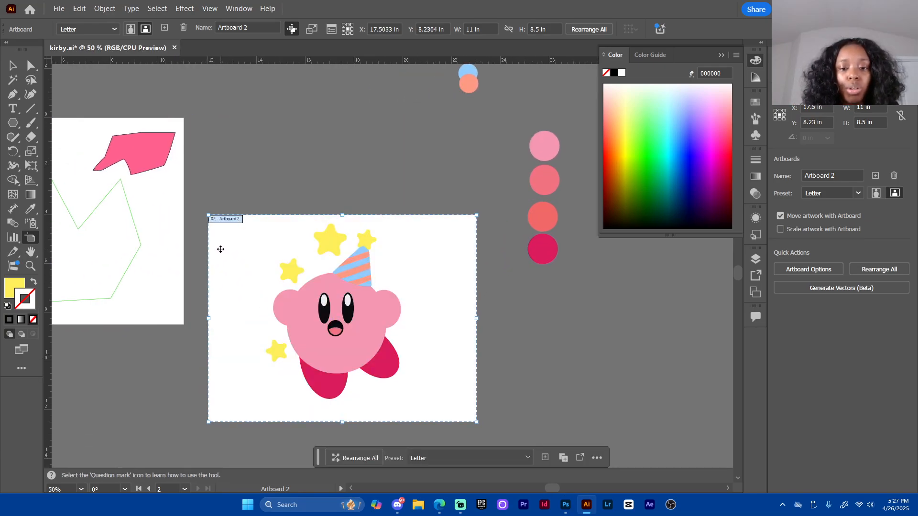
{"action": "key", "text": "ctrl+z"}
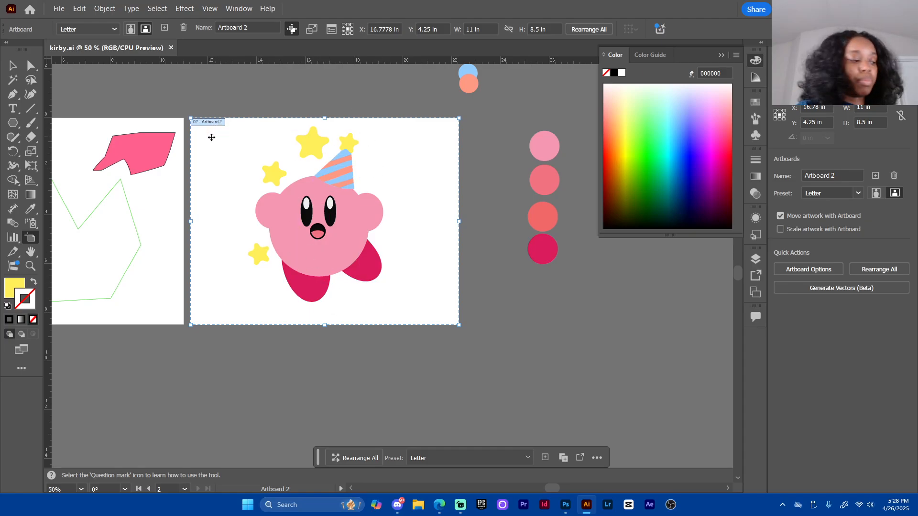
{"action": "key", "text": "Escape"}
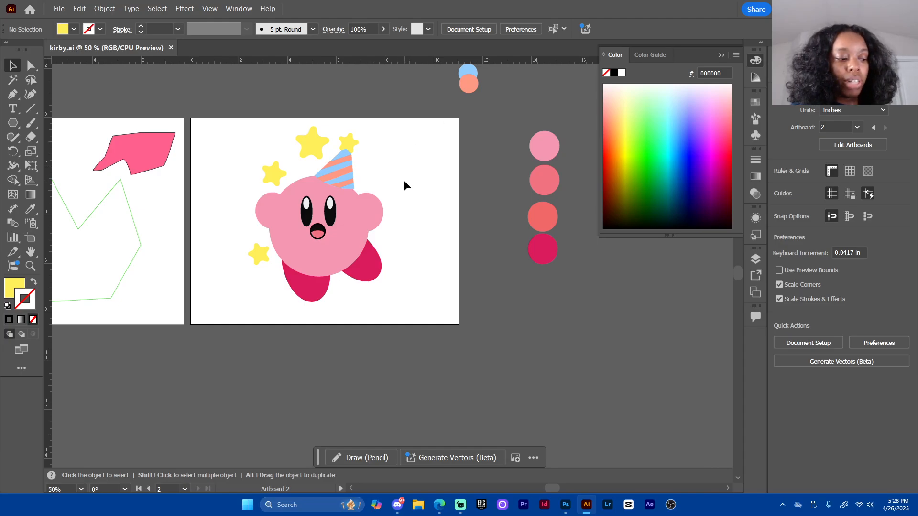
Try duplicating Artboard 2 with its artwork directly below the original, and undo the copy
{"action": "key", "text": "shift+o"}
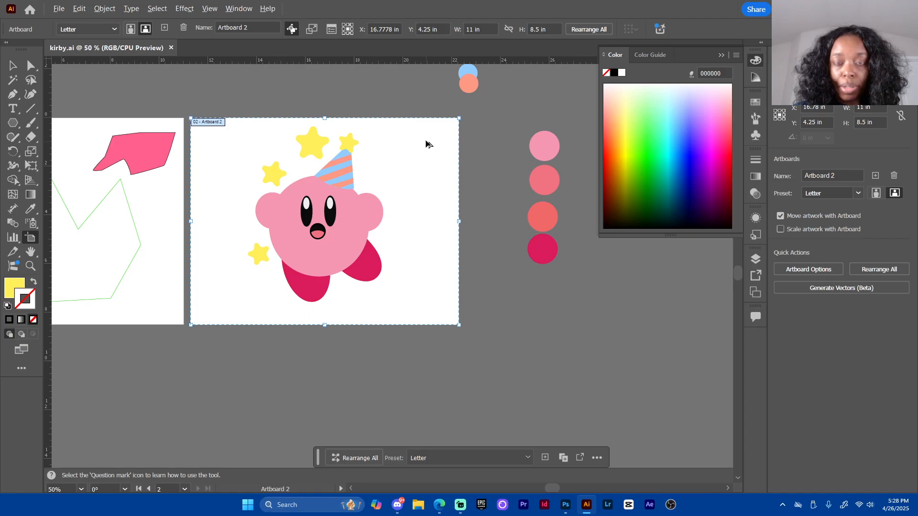
{"action": "left_click_drag", "start_coordinate": [436, 136], "coordinate": [436, 352]}
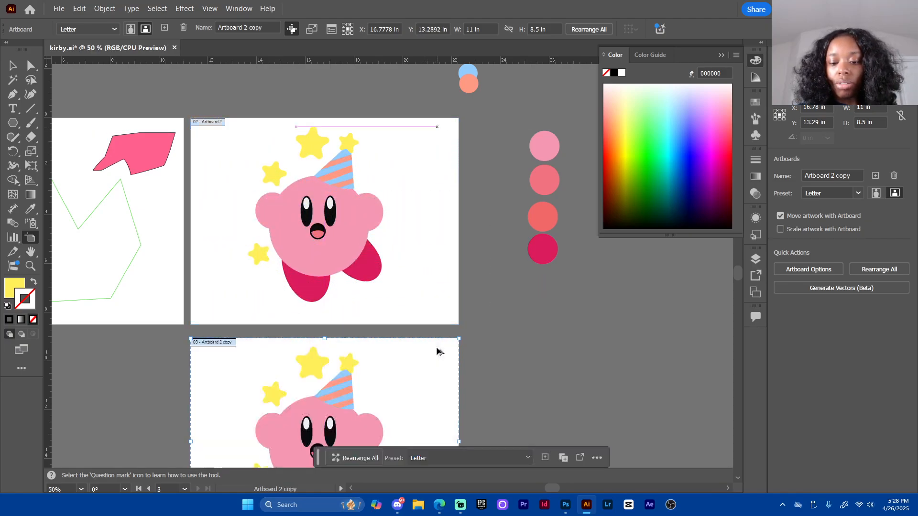
{"action": "key", "text": "Escape"}
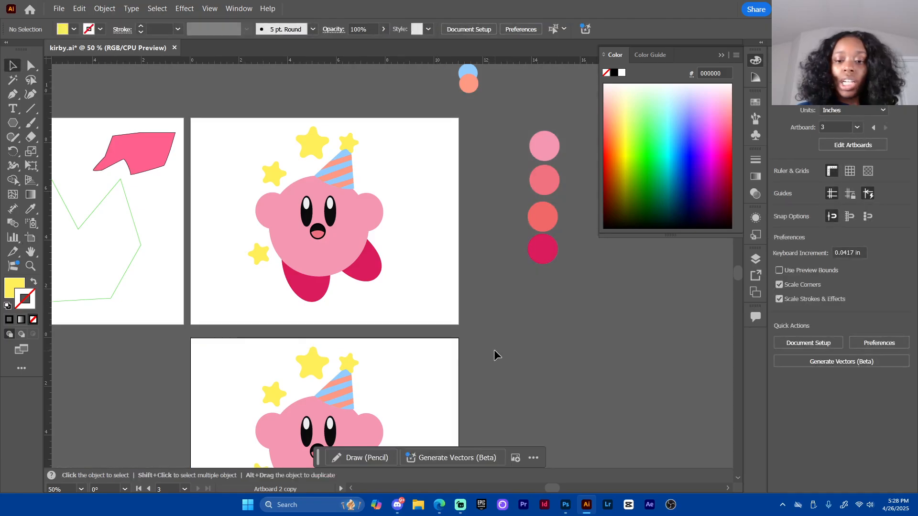
{"action": "scroll", "coordinate": [485, 321], "scroll_direction": "down", "scroll_amount": 5}
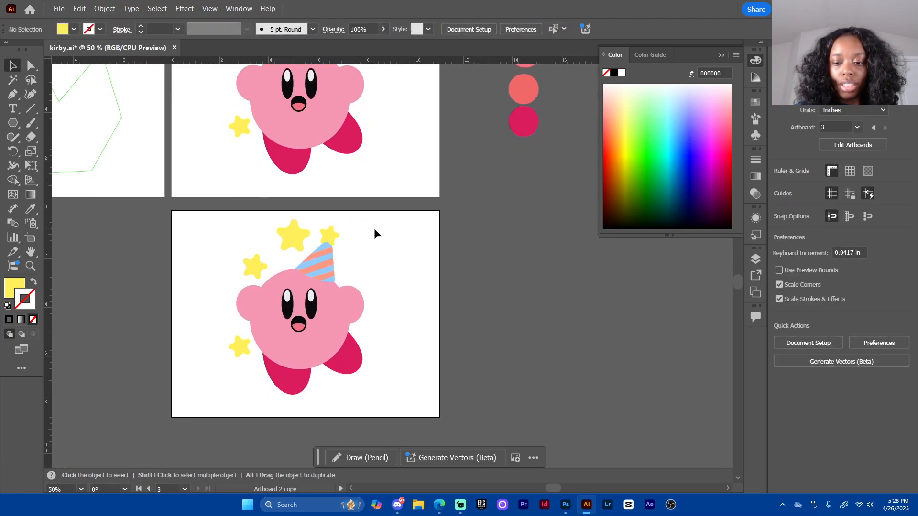
{"action": "key", "text": "ctrl+z"}
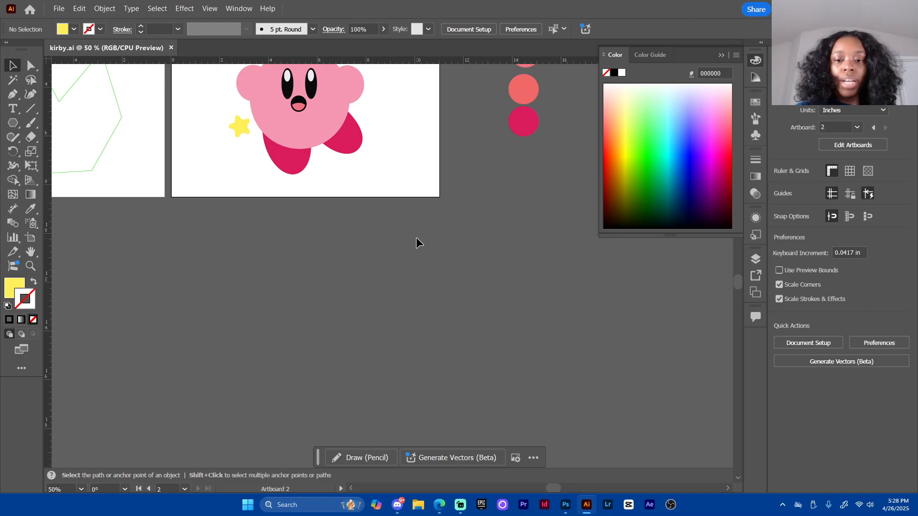
Move the second swatch circle of the column onto Artboard 2's right edge
{"action": "scroll", "coordinate": [416, 237], "scroll_direction": "up", "scroll_amount": 4}
{"action": "left_click_drag", "start_coordinate": [514, 153], "coordinate": [437, 165]}
{"action": "left_click", "coordinate": [459, 235]}
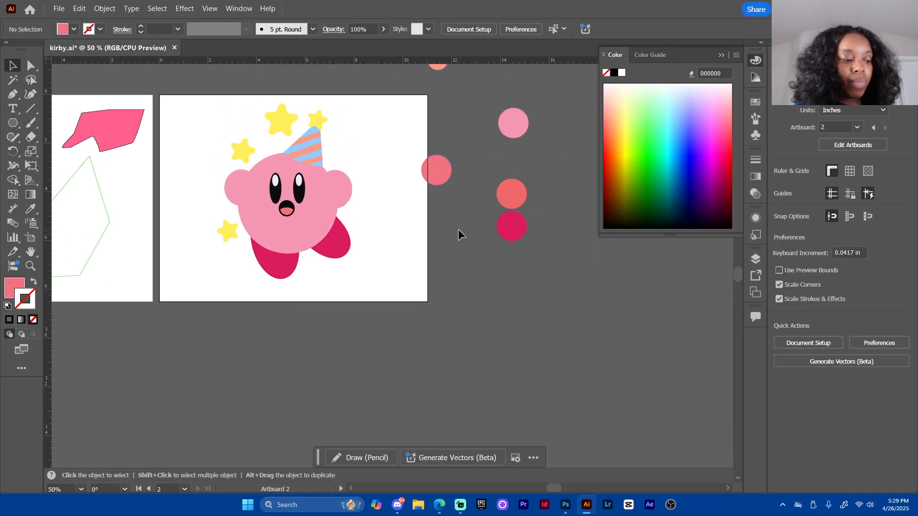
Duplicate Artboard 2 with its artwork directly below the original, and delete the copied swatch circle on the new artboard's edge
{"action": "key", "text": "shift+o"}
{"action": "left_click_drag", "start_coordinate": [410, 104], "coordinate": [417, 340]}
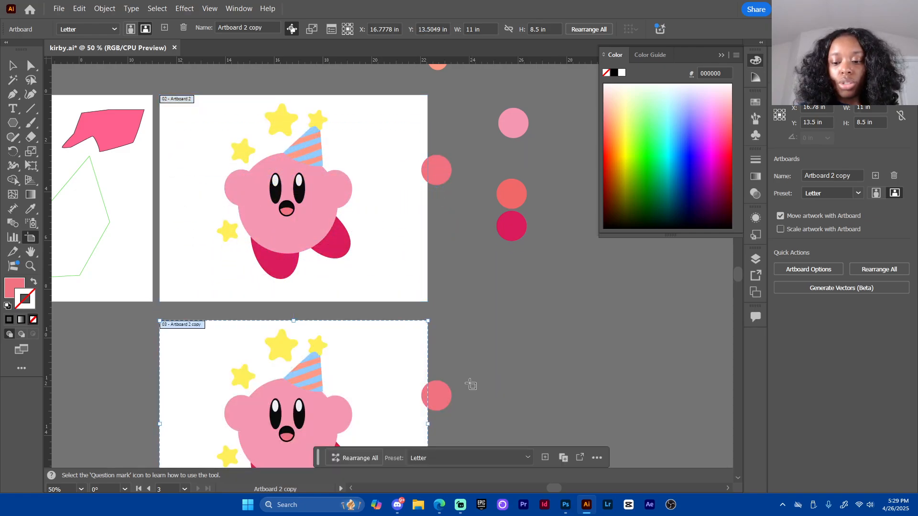
{"action": "key", "text": "v"}
{"action": "left_click", "coordinate": [447, 394]}
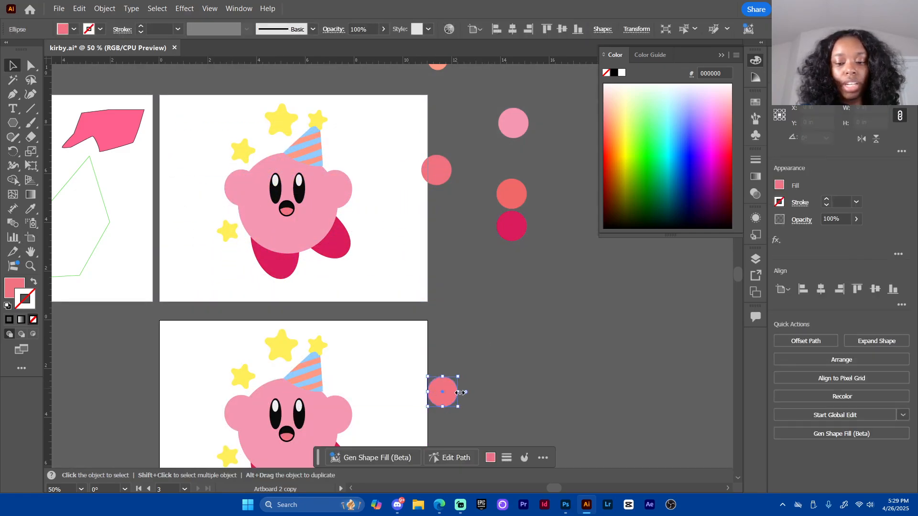
{"action": "key", "text": "Delete"}
Return the original swatch circle from Artboard 2's edge to its place in the swatch column, and save the file
{"action": "left_click_drag", "start_coordinate": [434, 159], "coordinate": [512, 147]}
{"action": "left_click", "coordinate": [493, 305]}
{"action": "key", "text": "space"}
{"action": "left_click_drag", "start_coordinate": [466, 381], "coordinate": [503, 318]}
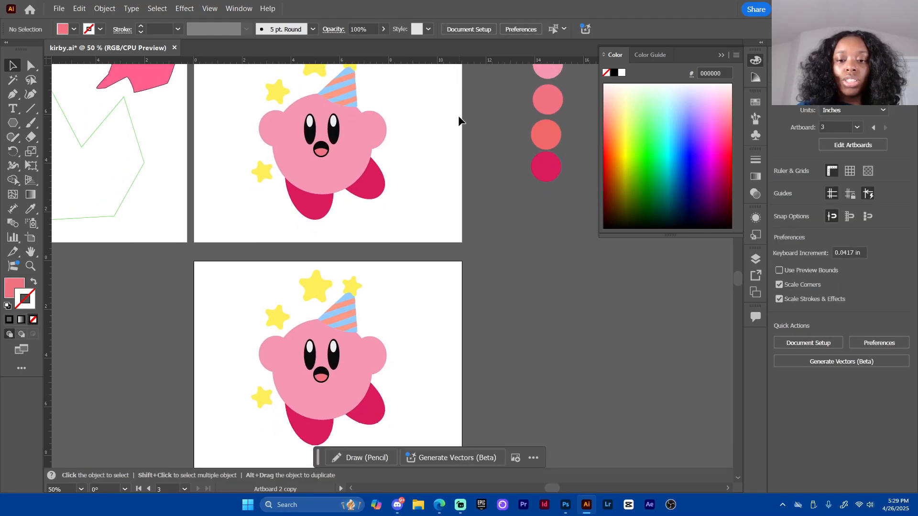
{"action": "key", "text": "space"}
{"action": "left_click_drag", "start_coordinate": [416, 267], "coordinate": [426, 170]}
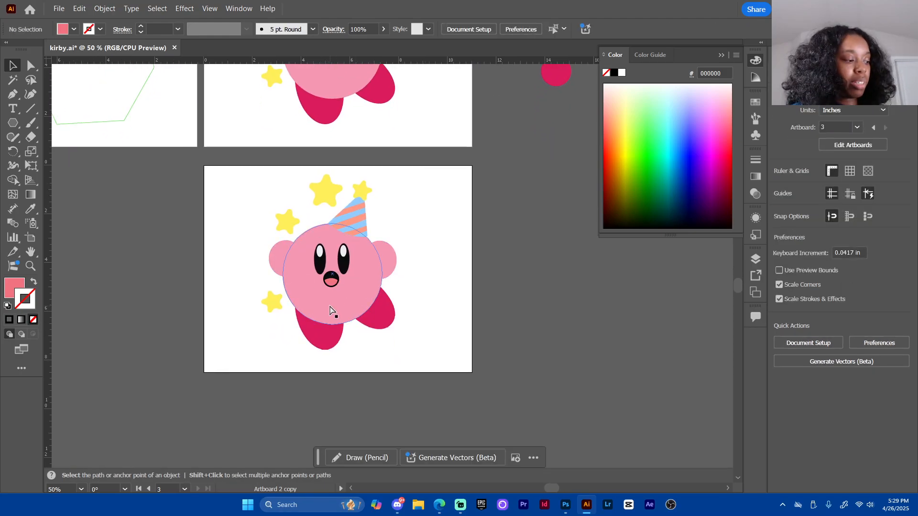
{"action": "key", "text": "ctrl+s"}
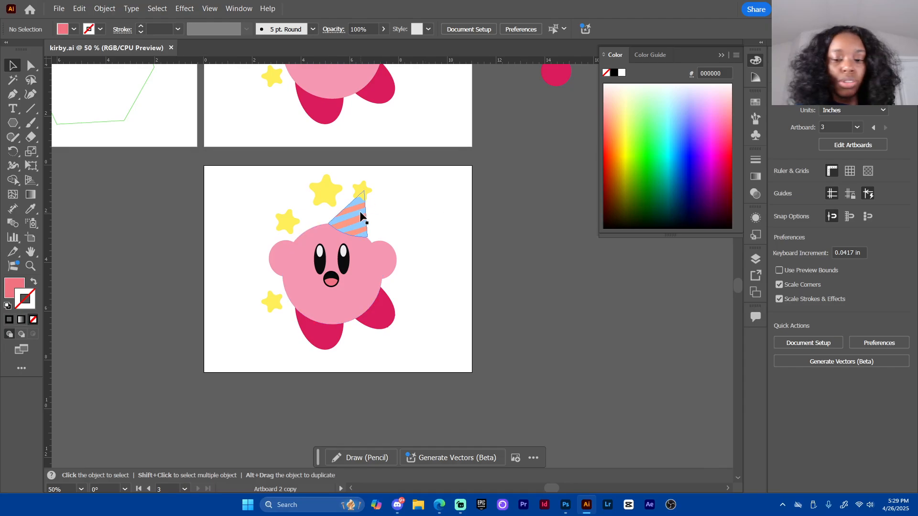
Compare the copied Kirby artwork at 100% with the Kirby coloring page on Pinterest in the browser
{"action": "key", "text": "ctrl+equal"}
{"action": "key", "text": "ctrl+equal"}
{"action": "key", "text": "ctrl+equal"}
{"action": "key", "text": "ctrl+minus"}
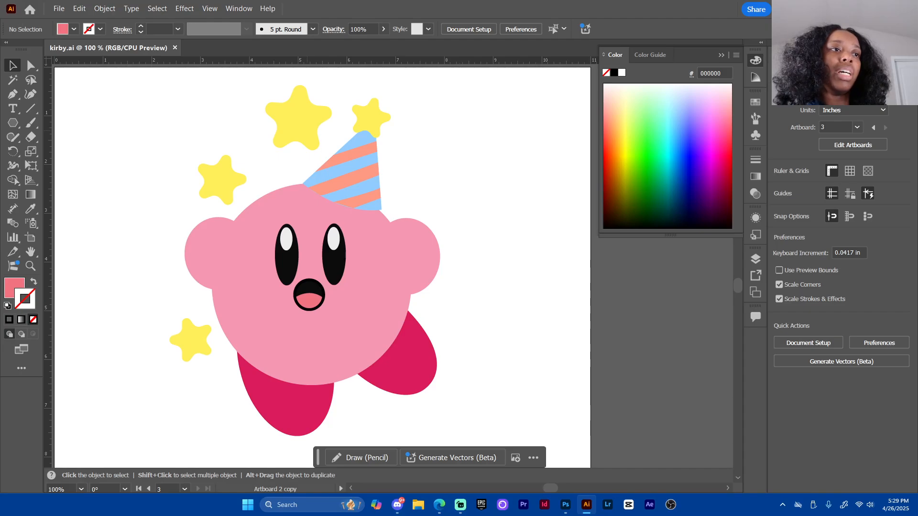
{"action": "key", "text": "alt+Tab"}
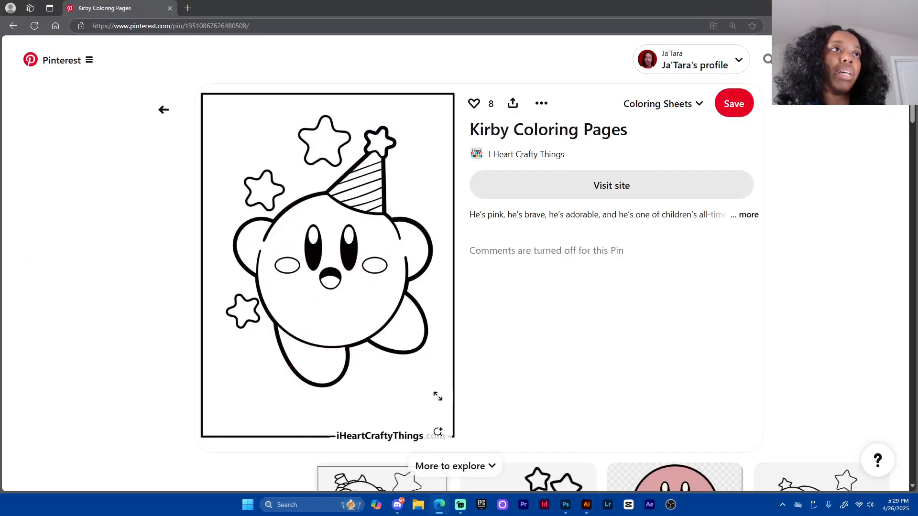
{"action": "key", "text": "alt+Tab"}
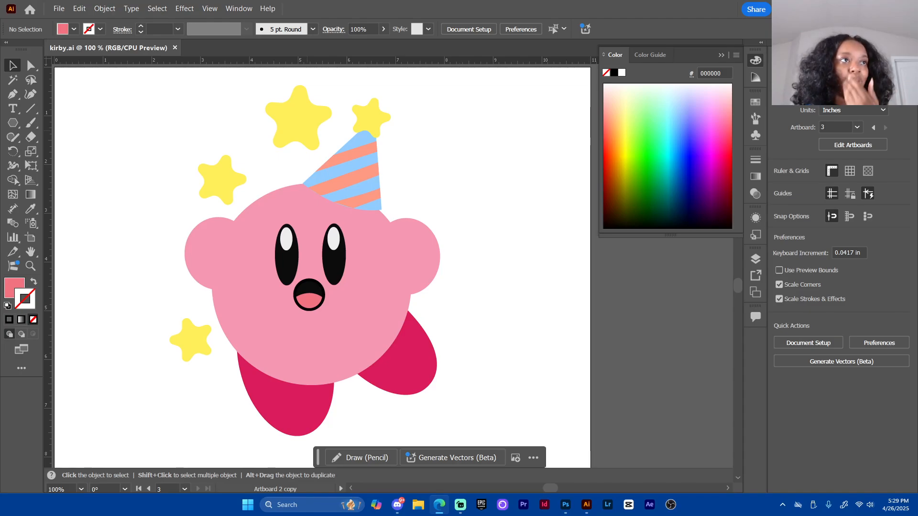
Compare the party hat's lower back corner on the copied Kirby with the Kirby coloring page on Pinterest in the browser
{"action": "left_click", "coordinate": [441, 198]}
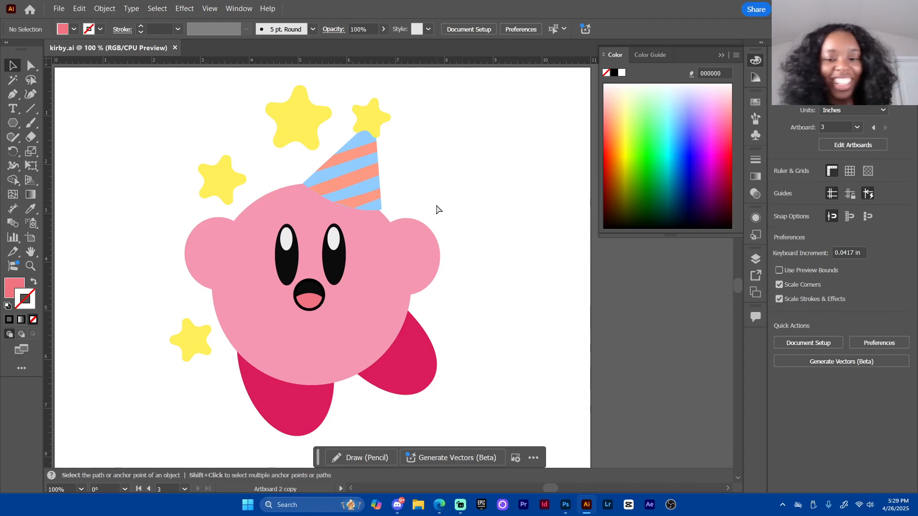
{"action": "key", "text": "ctrl+plus"}
{"action": "key", "text": "ctrl+plus"}
{"action": "key", "text": "ctrl+plus"}
{"action": "left_click_drag", "start_coordinate": [423, 165], "coordinate": [442, 269]}
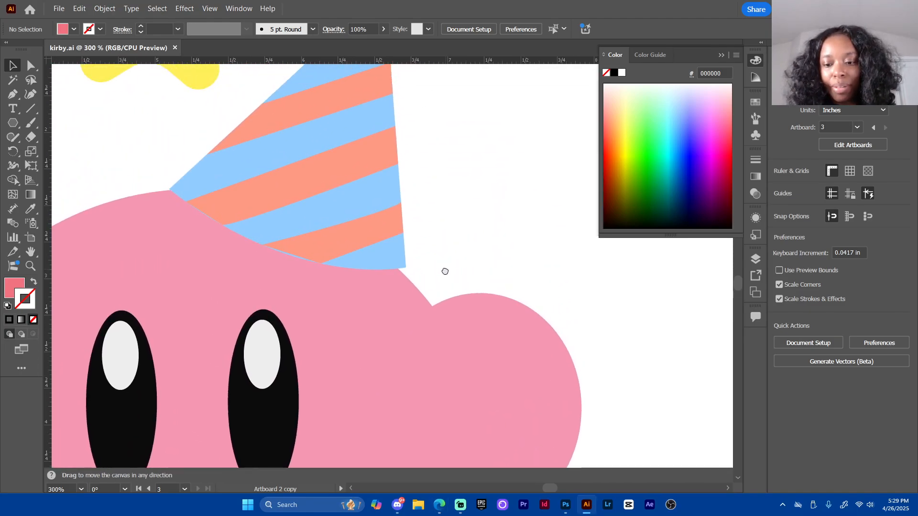
{"action": "key", "text": "ctrl+equal"}
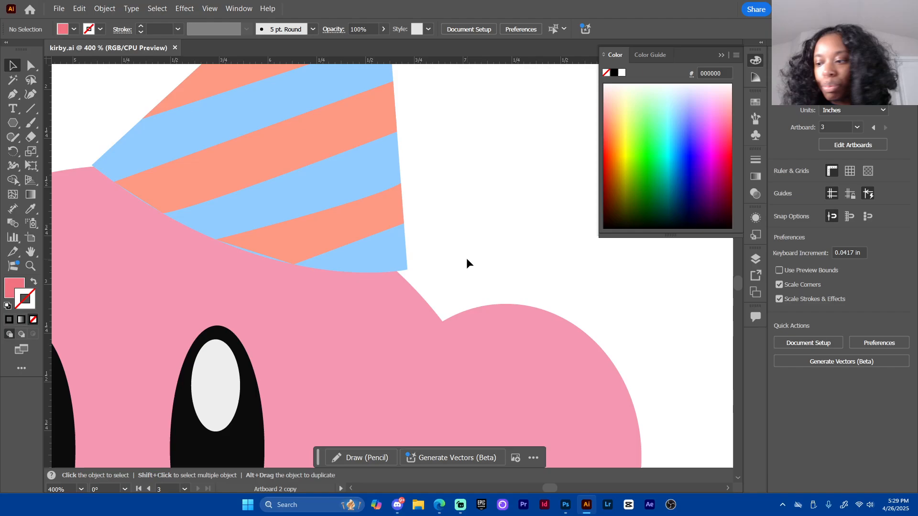
{"action": "left_click", "coordinate": [408, 271]}
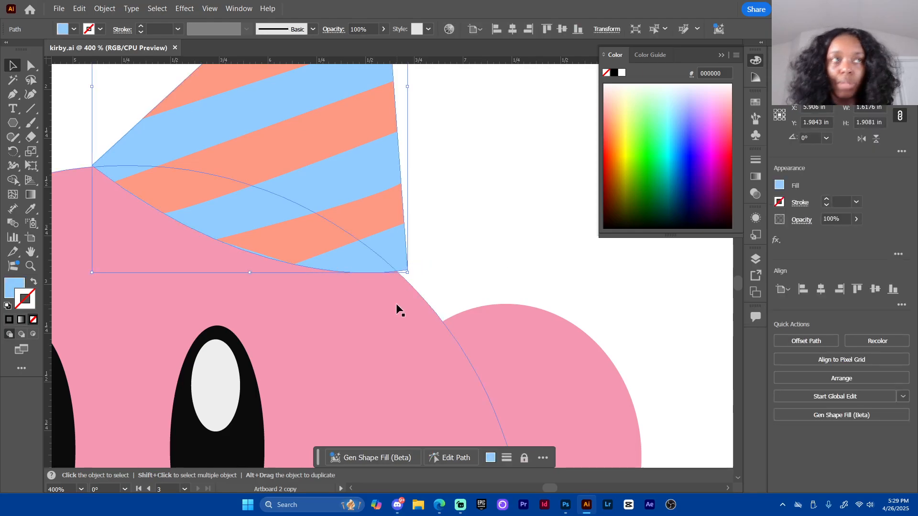
{"action": "key", "text": "alt+Tab"}
{"action": "left_click_drag", "start_coordinate": [363, 0], "coordinate": [349, 70]}
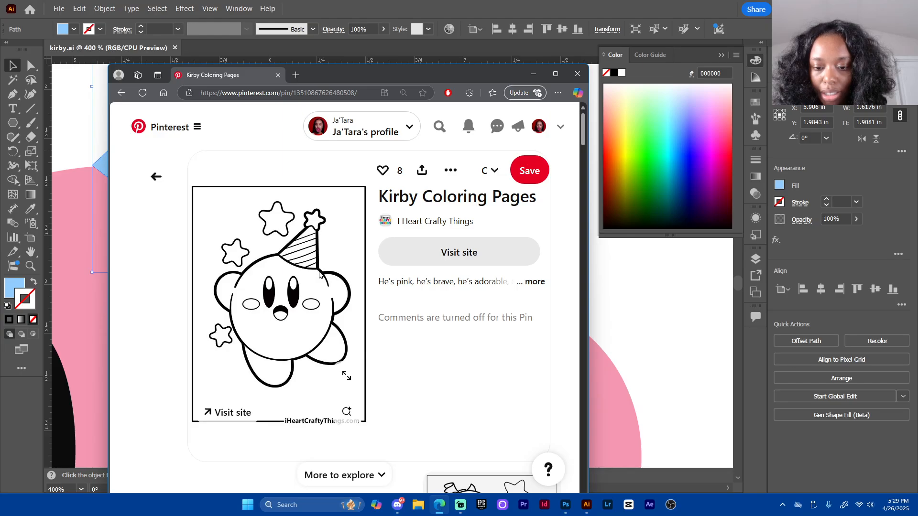
{"action": "key", "text": "alt+Tab"}
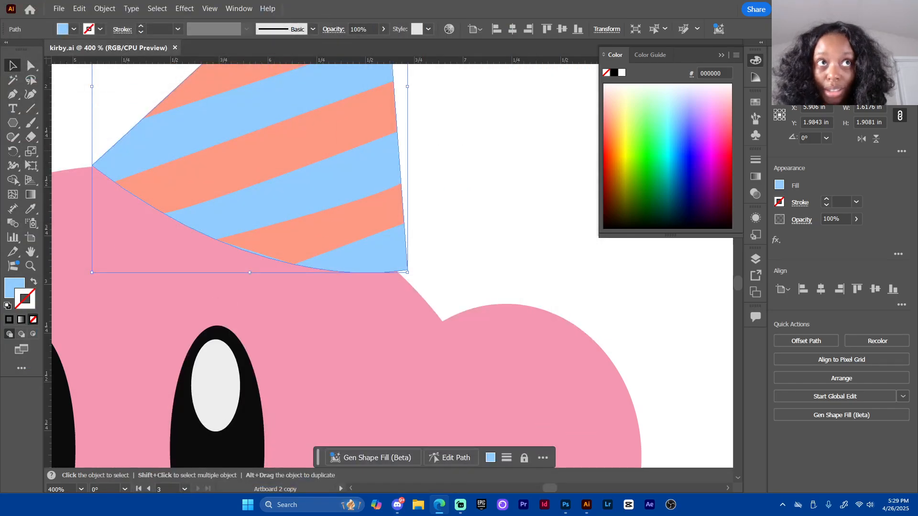
Move the blue party hat's lower back corner anchor down onto the outline of Kirby's body
{"action": "left_click", "coordinate": [32, 69]}
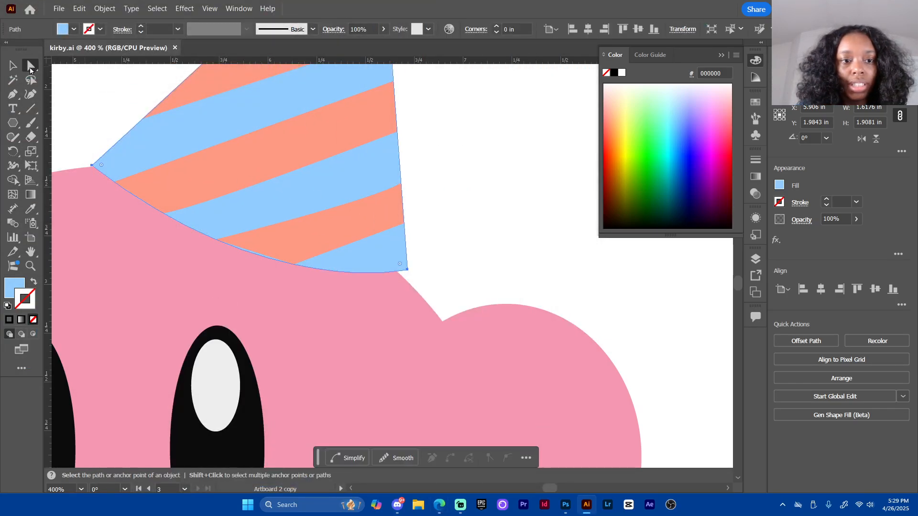
{"action": "left_click", "coordinate": [408, 270]}
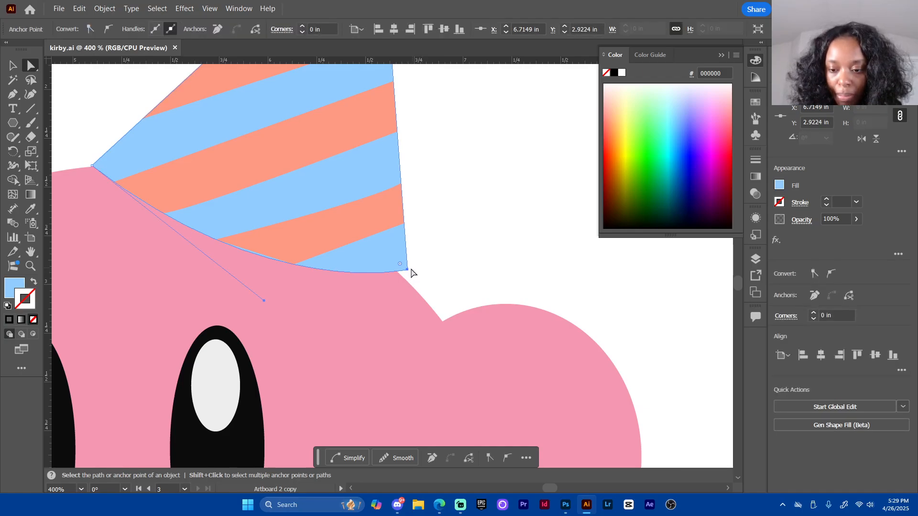
{"action": "left_click_drag", "start_coordinate": [407, 271], "coordinate": [407, 283]}
{"action": "left_click", "coordinate": [430, 261]}
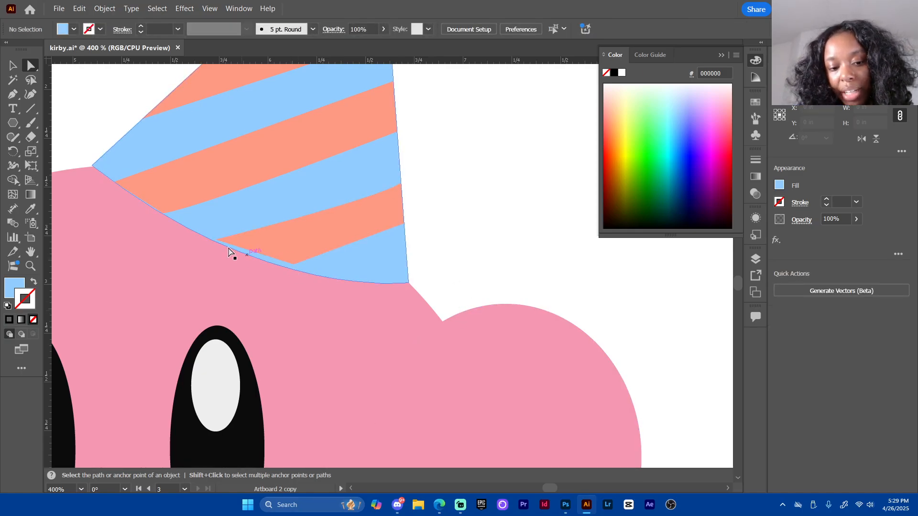
Move the two lower corner anchors of the lowest coral stripe onto the hat's curved bottom edge
{"action": "left_click", "coordinate": [294, 263]}
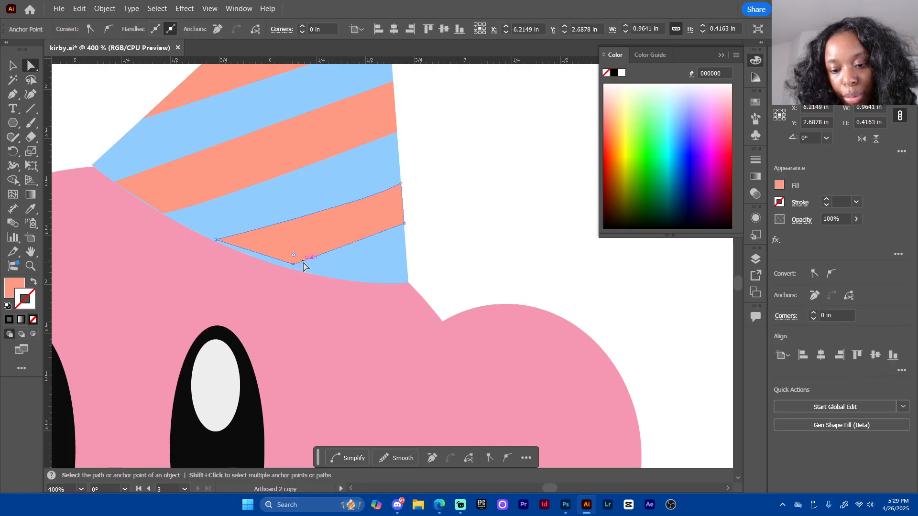
{"action": "key", "text": "ctrl+="}
{"action": "key", "text": "ctrl+="}
{"action": "key", "text": "ctrl+="}
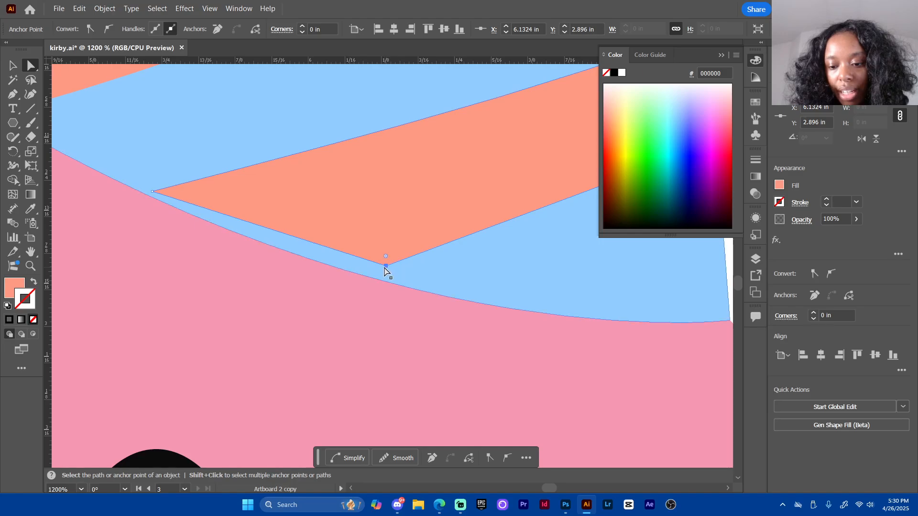
{"action": "left_click", "coordinate": [157, 194]}
{"action": "left_click_drag", "start_coordinate": [385, 268], "coordinate": [378, 278]}
{"action": "left_click", "coordinate": [377, 313]}
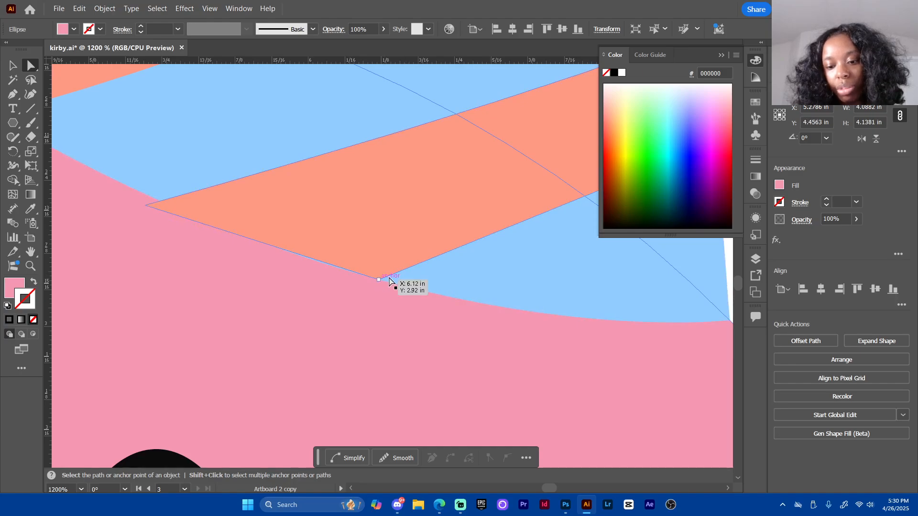
{"action": "left_click", "coordinate": [146, 207]}
{"action": "left_click_drag", "start_coordinate": [146, 207], "coordinate": [145, 194]}
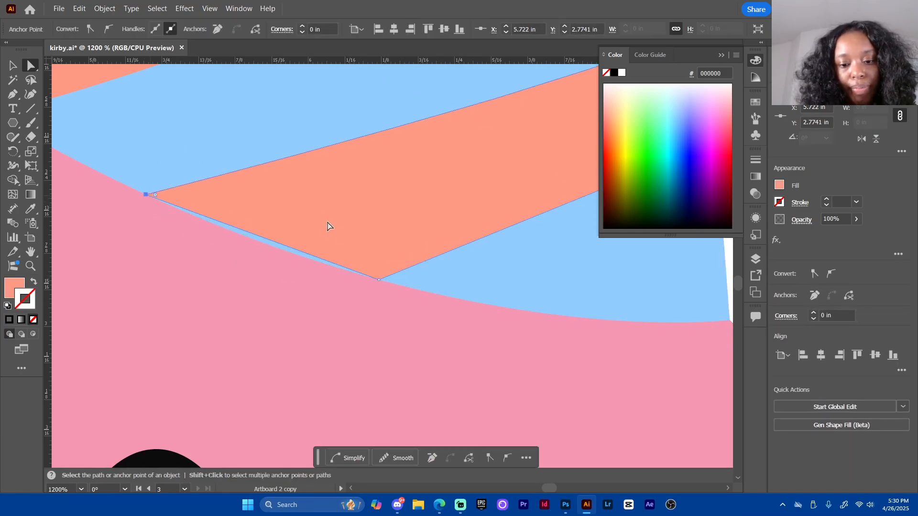
Curve the lowest coral stripe's bottom edge along the hat's brim by pulling direction handles from its lowest anchor
{"action": "left_click", "coordinate": [382, 292]}
{"action": "left_click", "coordinate": [379, 279]}
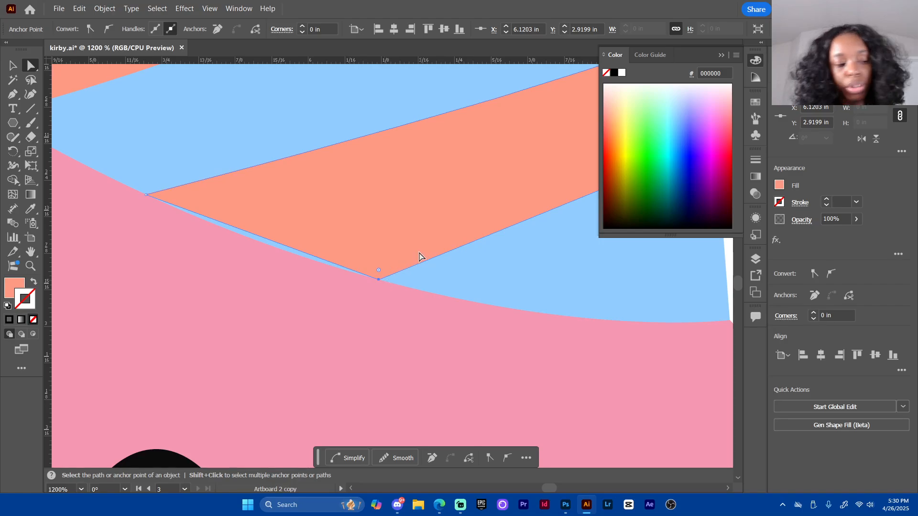
{"action": "key", "text": "p"}
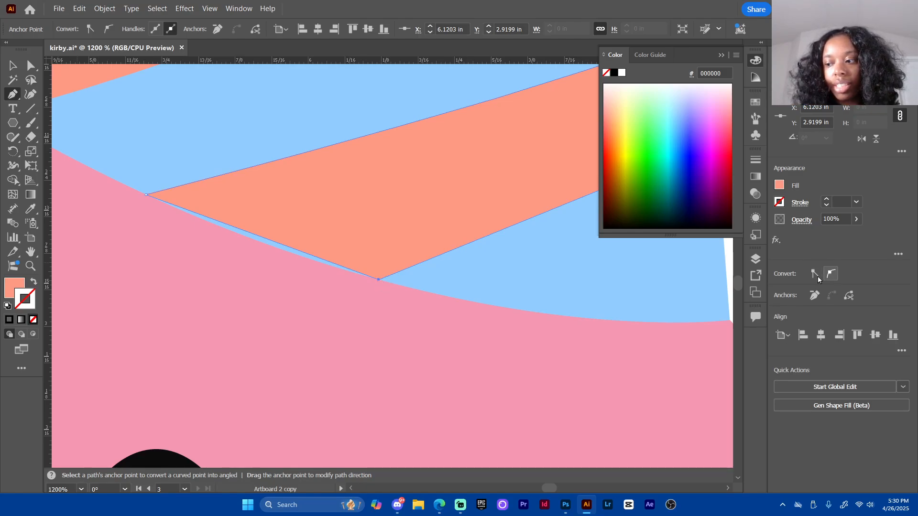
{"action": "left_click_drag", "start_coordinate": [378, 279], "coordinate": [295, 262]}
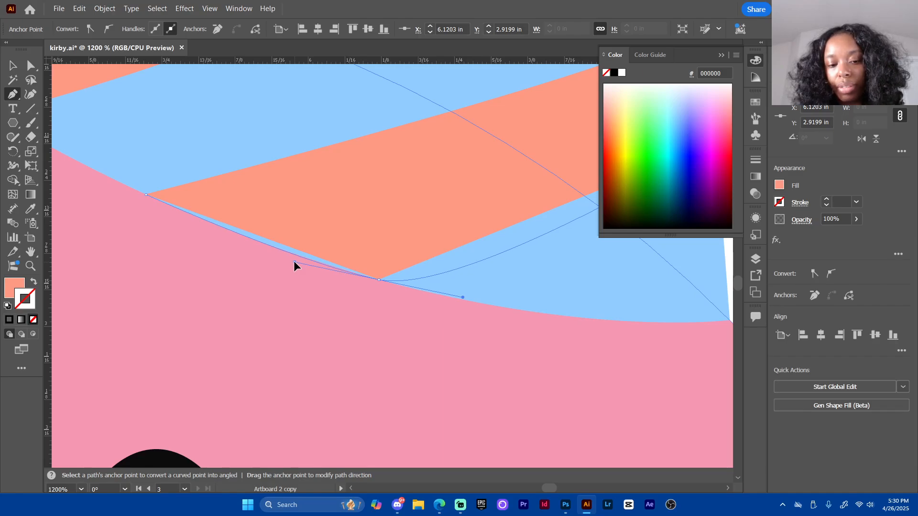
{"action": "left_click_drag", "start_coordinate": [293, 263], "coordinate": [294, 263]}
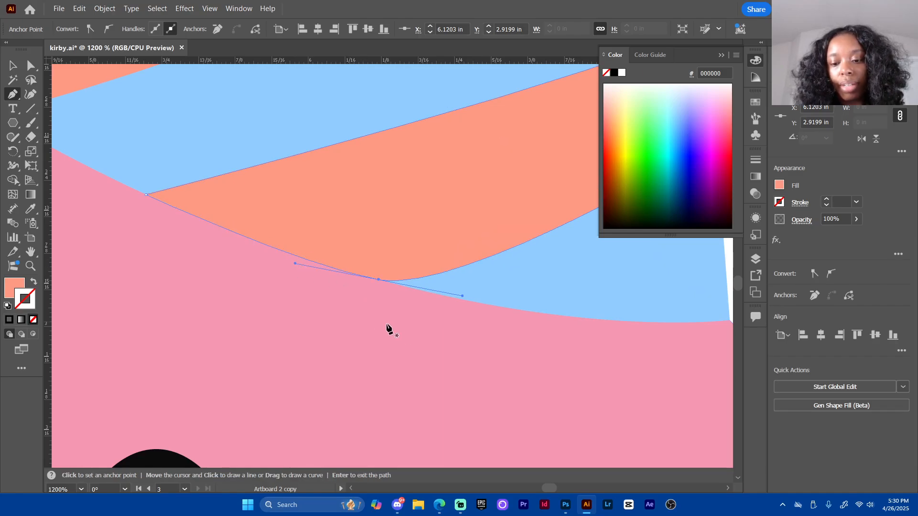
Straighten the lowest coral stripe's edge beside the blue corner by collapsing the lowest anchor's outer handle onto the anchor
{"action": "key", "text": "space"}
{"action": "left_click_drag", "start_coordinate": [401, 330], "coordinate": [221, 354]}
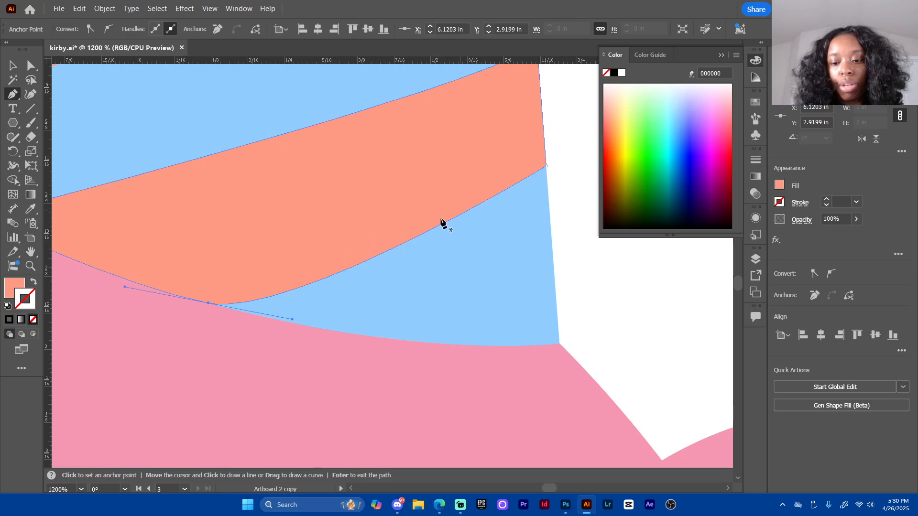
{"action": "key", "text": "space"}
{"action": "left_click_drag", "start_coordinate": [321, 273], "coordinate": [397, 296]}
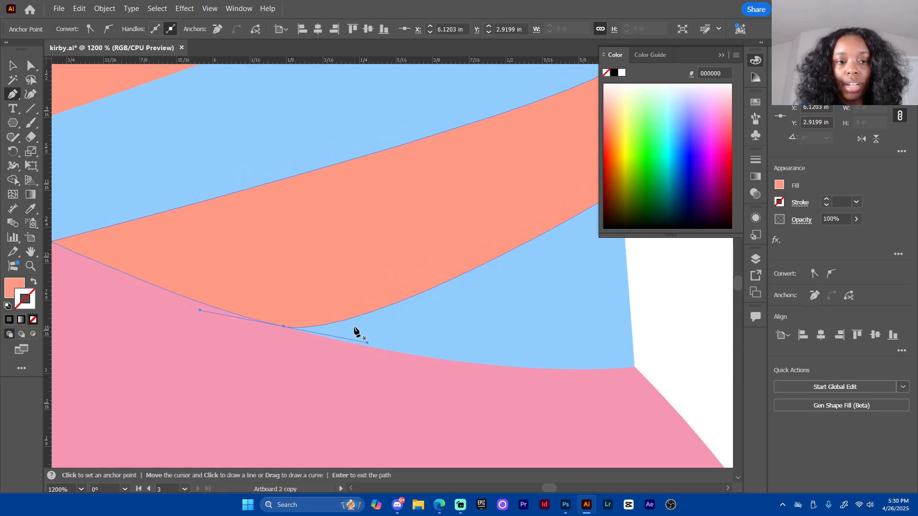
{"action": "key", "text": "ctrl"}
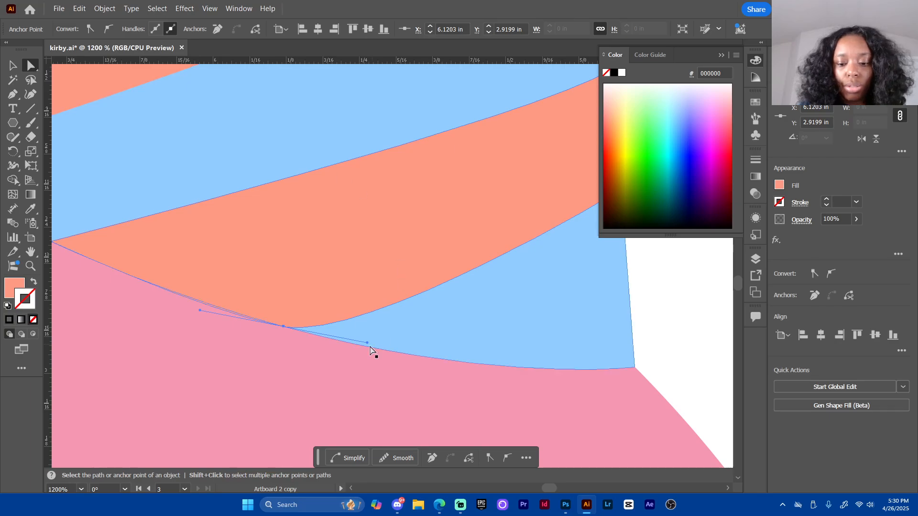
{"action": "left_click_drag", "start_coordinate": [367, 342], "coordinate": [285, 328]}
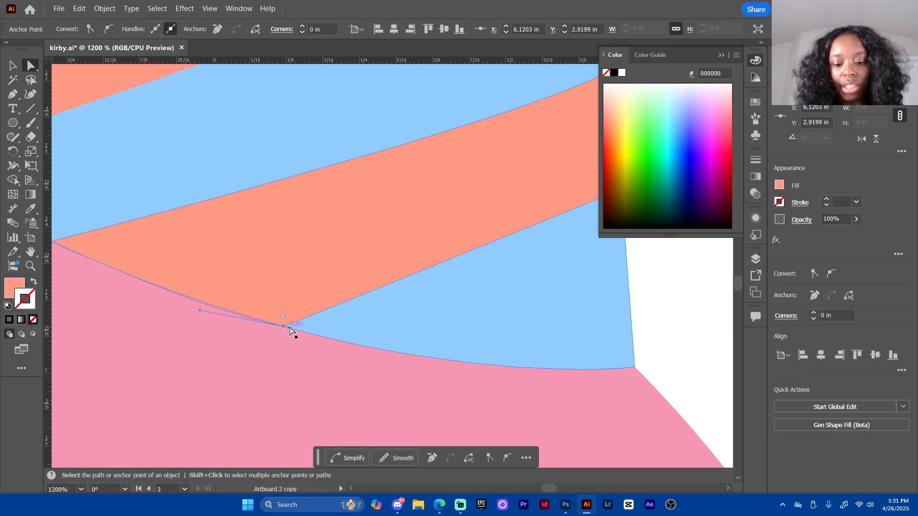
{"action": "left_click", "coordinate": [286, 360]}
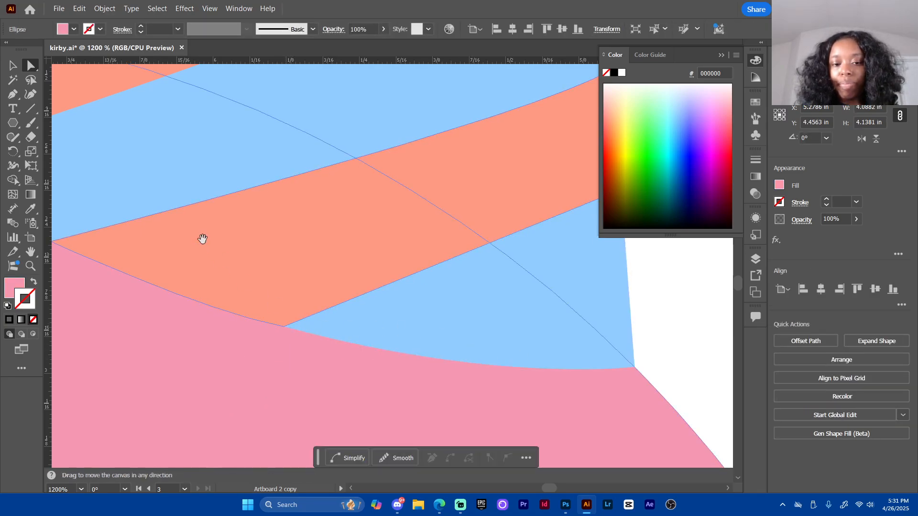
Save the file and move the lowest anchor of the next coral stripe up onto the hat's bottom edge
{"action": "left_click_drag", "start_coordinate": [176, 211], "coordinate": [426, 361]}
{"action": "left_click_drag", "start_coordinate": [299, 294], "coordinate": [360, 306]}
{"action": "left_click_drag", "start_coordinate": [272, 272], "coordinate": [379, 294]}
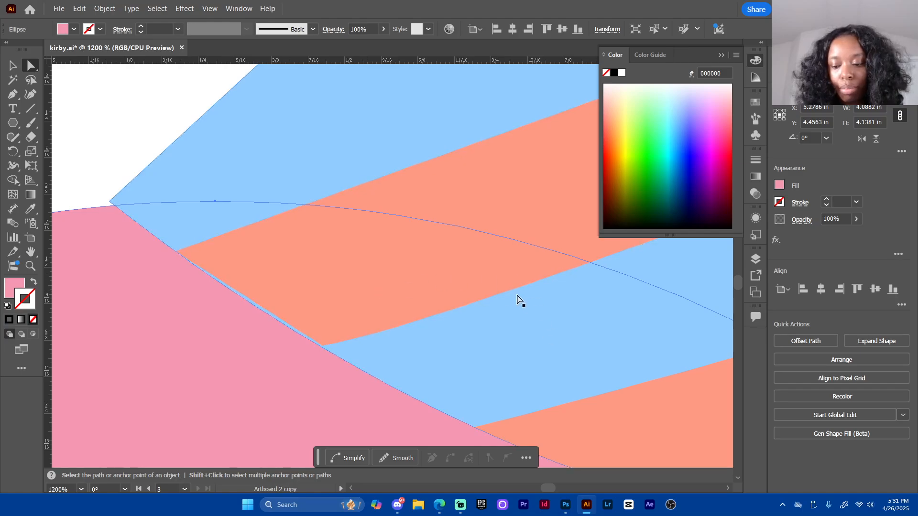
{"action": "left_click", "coordinate": [324, 308]}
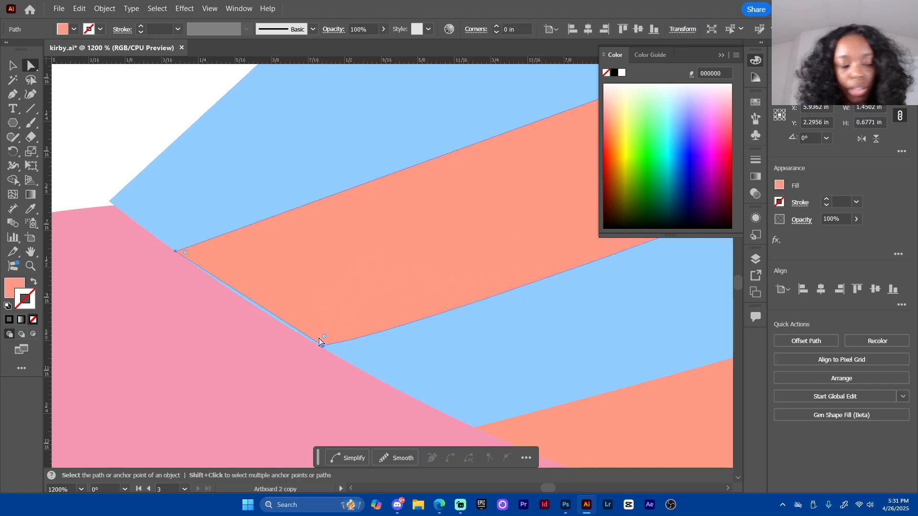
{"action": "key", "text": "ctrl+s"}
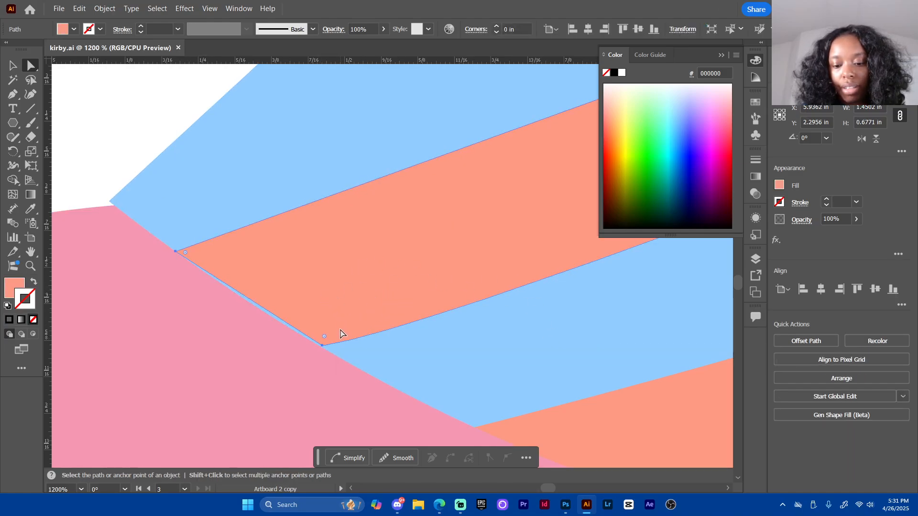
{"action": "left_click", "coordinate": [322, 345]}
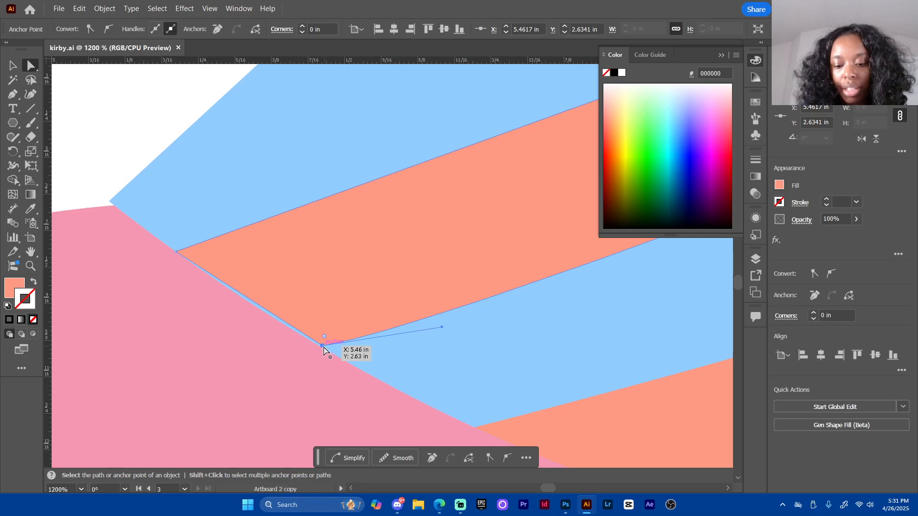
{"action": "left_click_drag", "start_coordinate": [322, 347], "coordinate": [322, 349]}
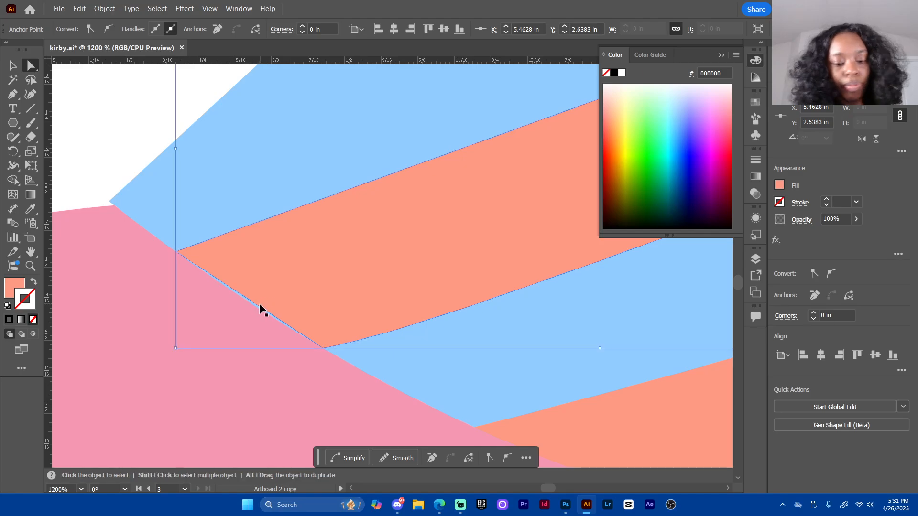
Move the same coral stripe's upper brim-side corner anchor onto the hat's bottom edge where it meets the pink body
{"action": "key", "text": "ctrl+equal"}
{"action": "left_click_drag", "start_coordinate": [225, 297], "coordinate": [299, 407]}
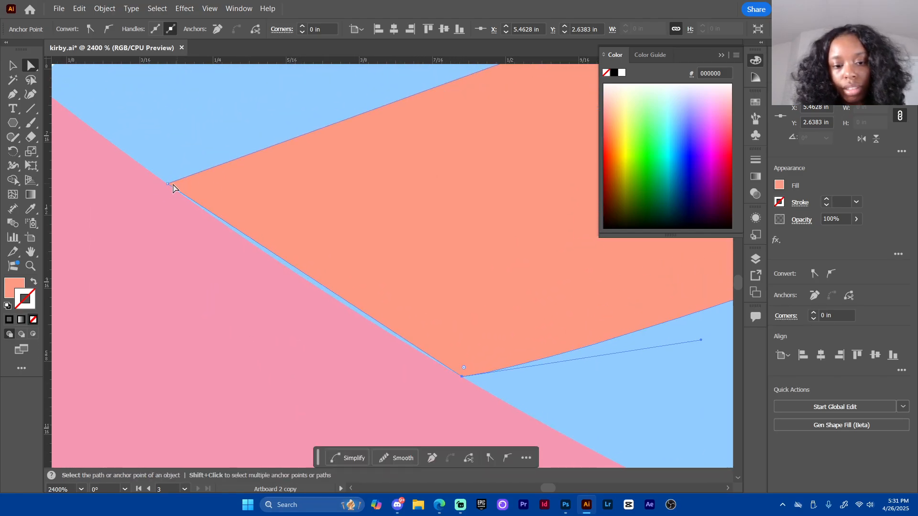
{"action": "mouse_move", "coordinate": [168, 182]}
{"action": "left_mouse_down"}
{"action": "mouse_move", "coordinate": [185, 158]}
{"action": "mouse_move", "coordinate": [158, 178]}
{"action": "left_mouse_up"}
{"action": "left_click", "coordinate": [180, 236]}
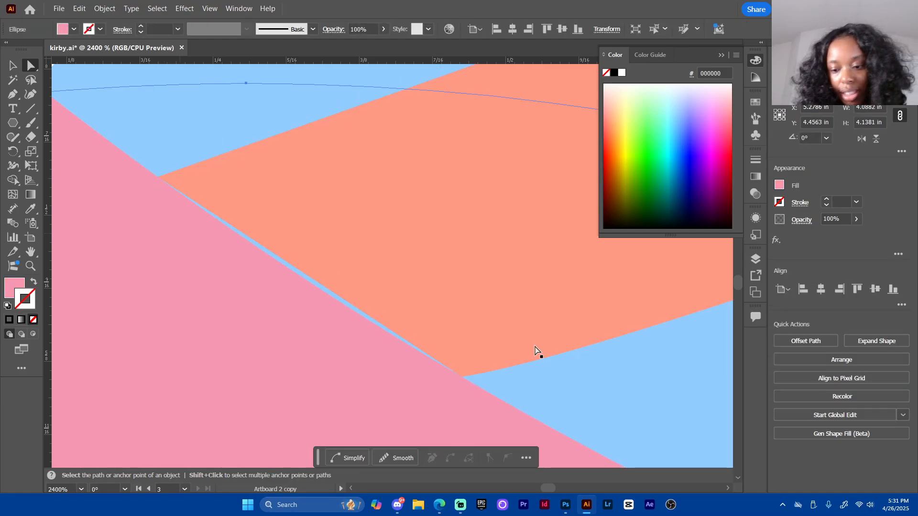
Curve this coral stripe's bottom edge along Kirby's body by pulling new direction handles from its lowest anchor
{"action": "left_click", "coordinate": [470, 376]}
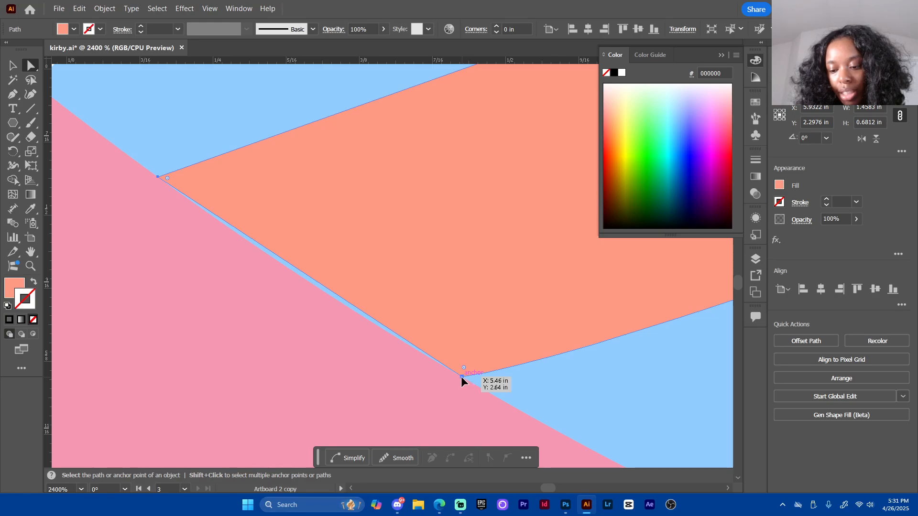
{"action": "left_click", "coordinate": [461, 377]}
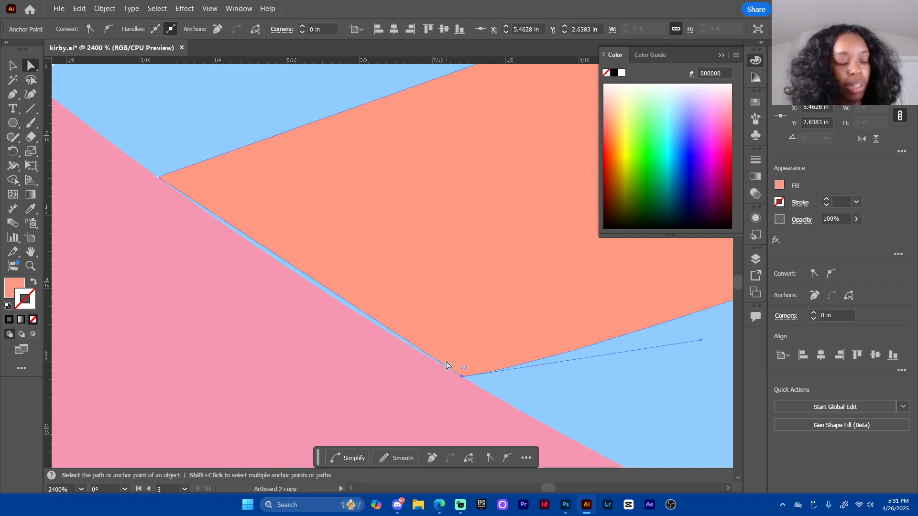
{"action": "key", "text": "p"}
{"action": "key", "text": "ctrl"}
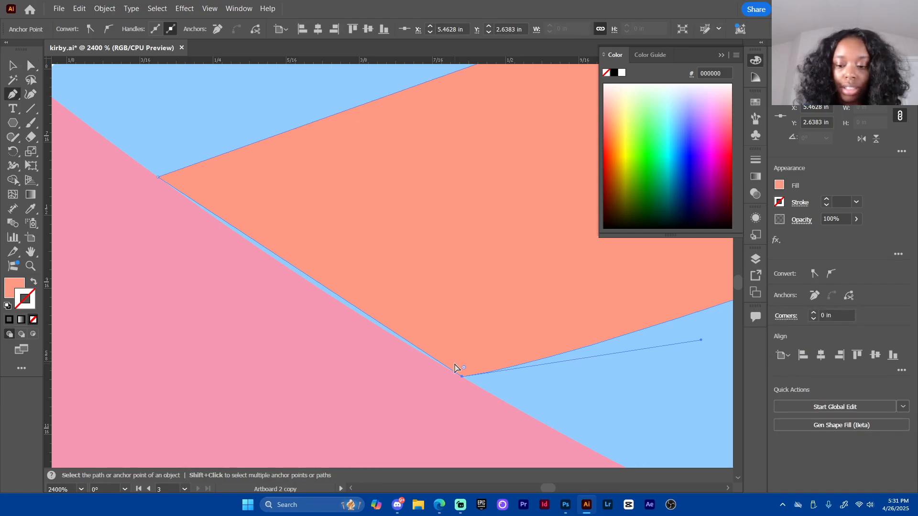
{"action": "key", "text": "alt"}
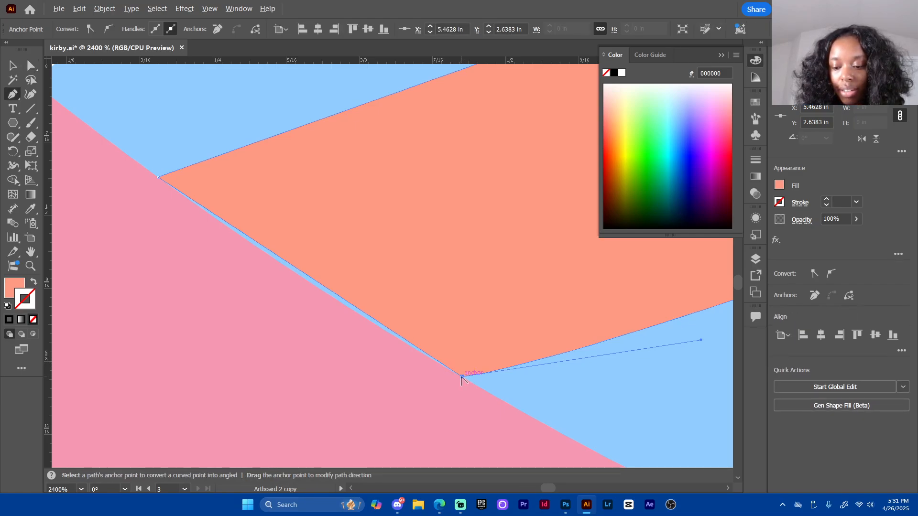
{"action": "left_click", "coordinate": [461, 377]}
{"action": "left_click_drag", "start_coordinate": [455, 375], "coordinate": [436, 377]}
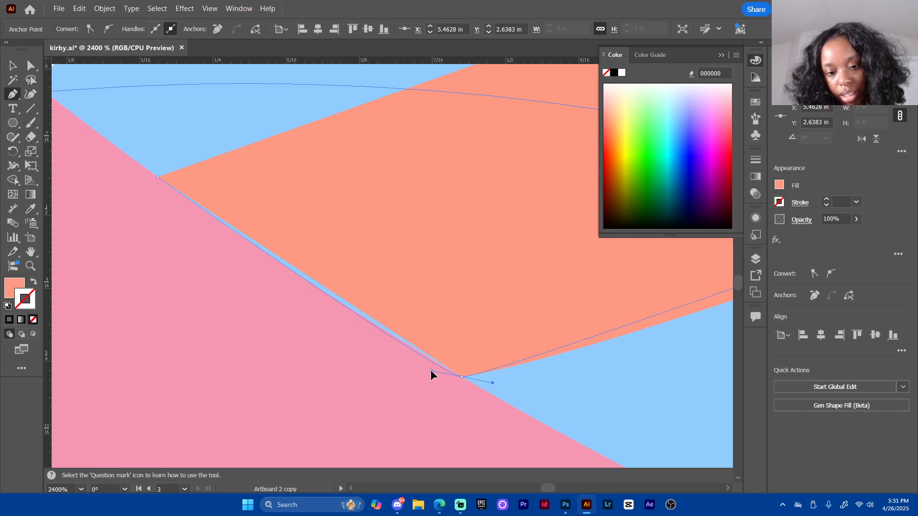
{"action": "left_click_drag", "start_coordinate": [430, 371], "coordinate": [429, 372]}
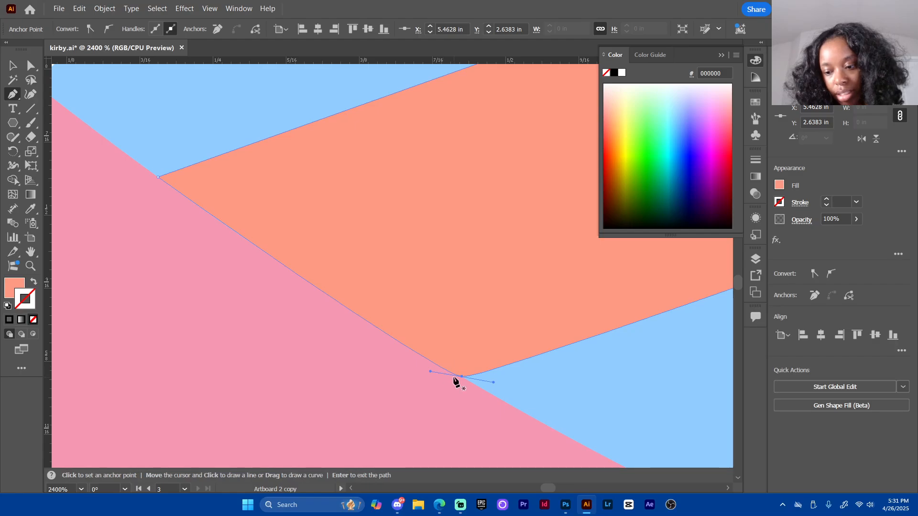
Deselect the reshaped coral stripe and inspect how the hat's bottom edge meets Kirby's body
{"action": "scroll", "coordinate": [564, 380], "scroll_direction": "down", "scroll_amount": 4}
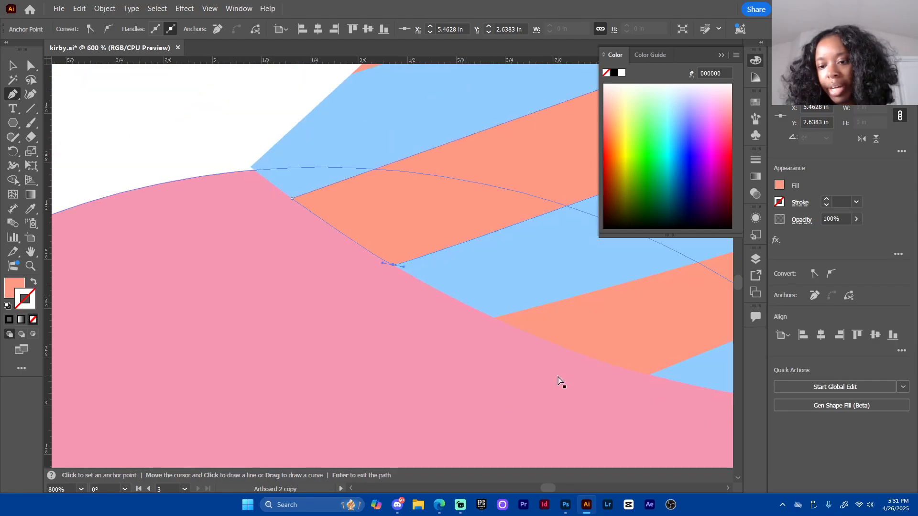
{"action": "left_click_drag", "start_coordinate": [307, 346], "coordinate": [295, 356]}
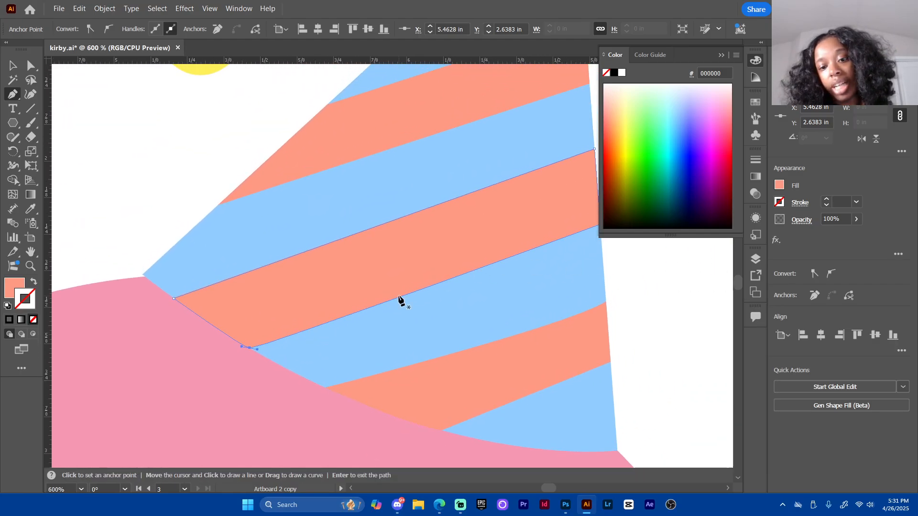
{"action": "key", "text": "v"}
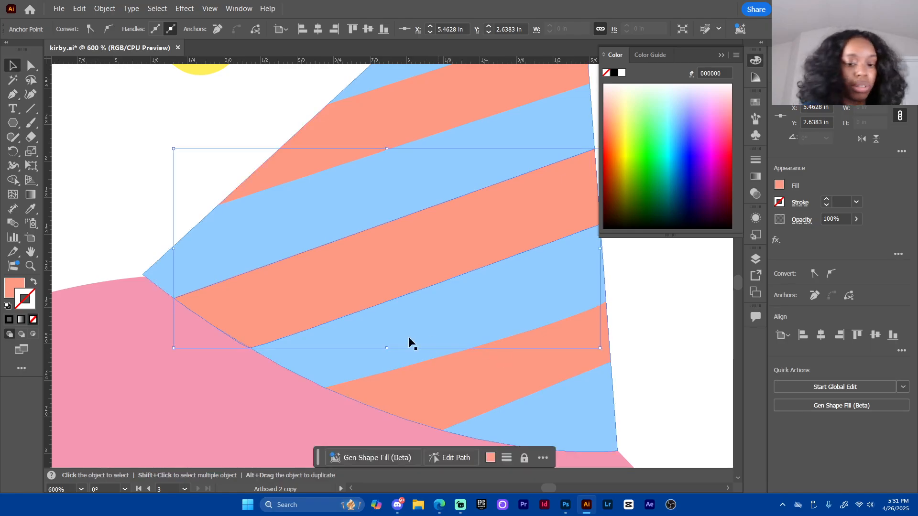
{"action": "left_click_drag", "start_coordinate": [140, 352], "coordinate": [261, 380]}
{"action": "left_click", "coordinate": [244, 253]}
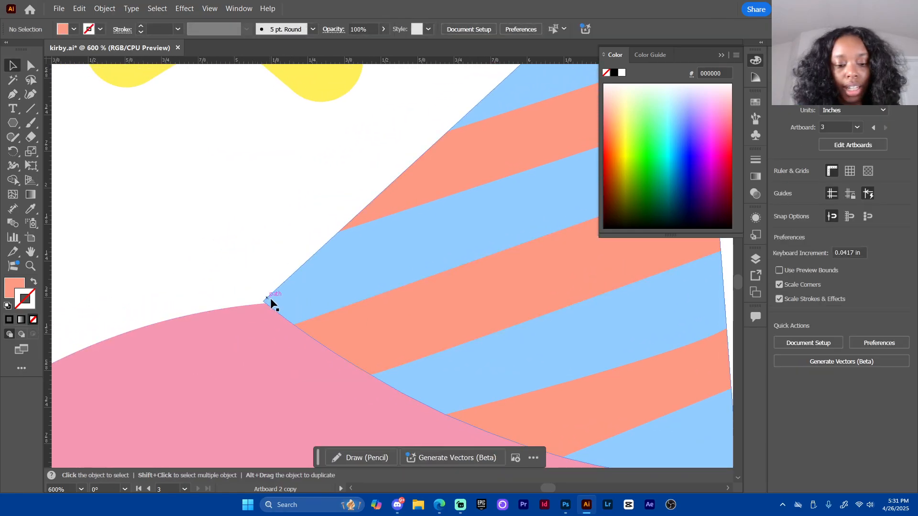
Move the blue hat's pointed brim corner anchor down about 0.01 in so it meets the pink body's outline
{"action": "key", "text": "ctrl+plus"}
{"action": "key", "text": "ctrl+plus"}
{"action": "key", "text": "ctrl+plus"}
{"action": "left_click_drag", "start_coordinate": [197, 332], "coordinate": [425, 266]}
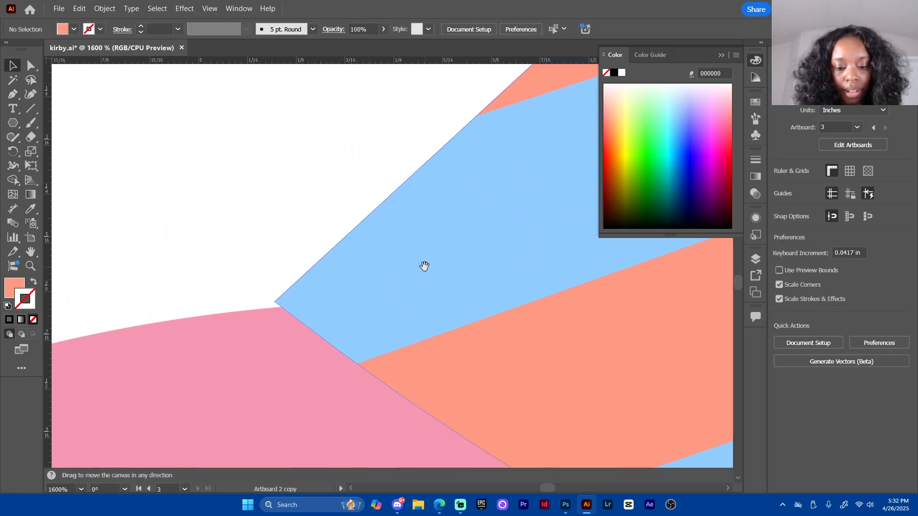
{"action": "key", "text": "a"}
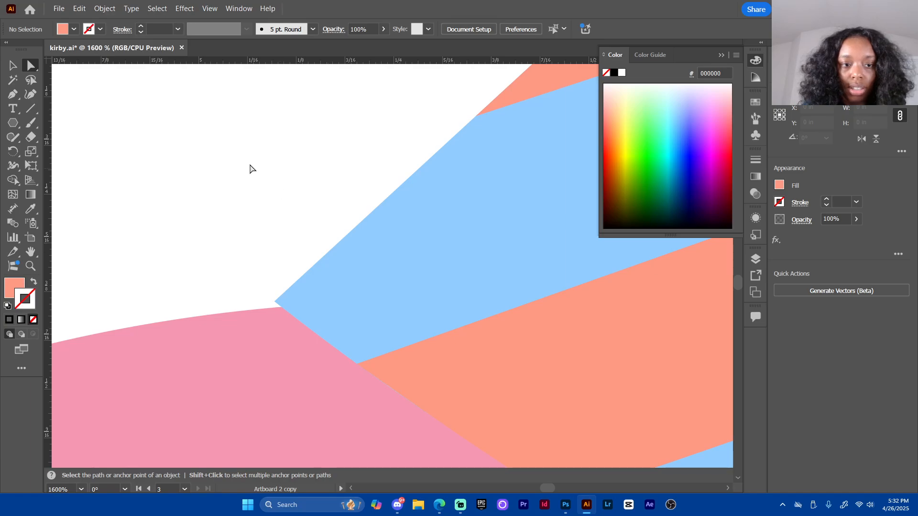
{"action": "left_click", "coordinate": [276, 303]}
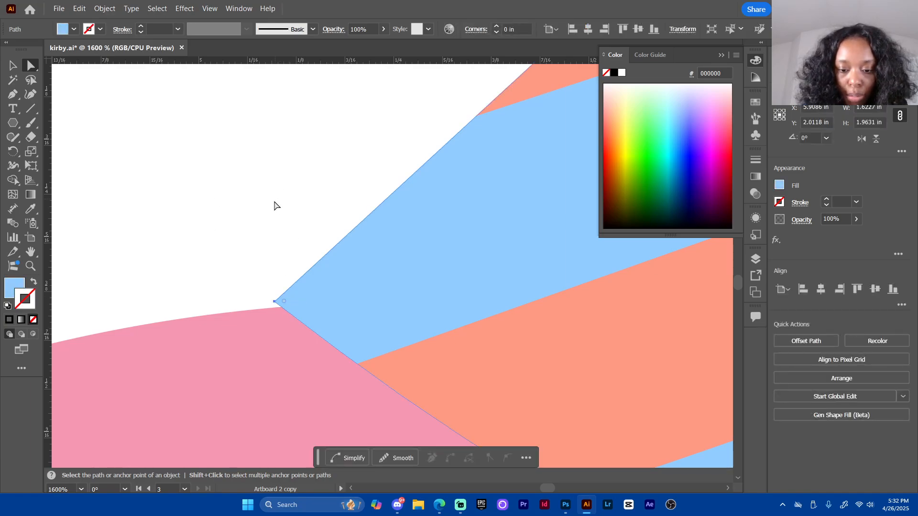
{"action": "left_click", "coordinate": [275, 304]}
{"action": "left_click_drag", "start_coordinate": [275, 306], "coordinate": [277, 311]}
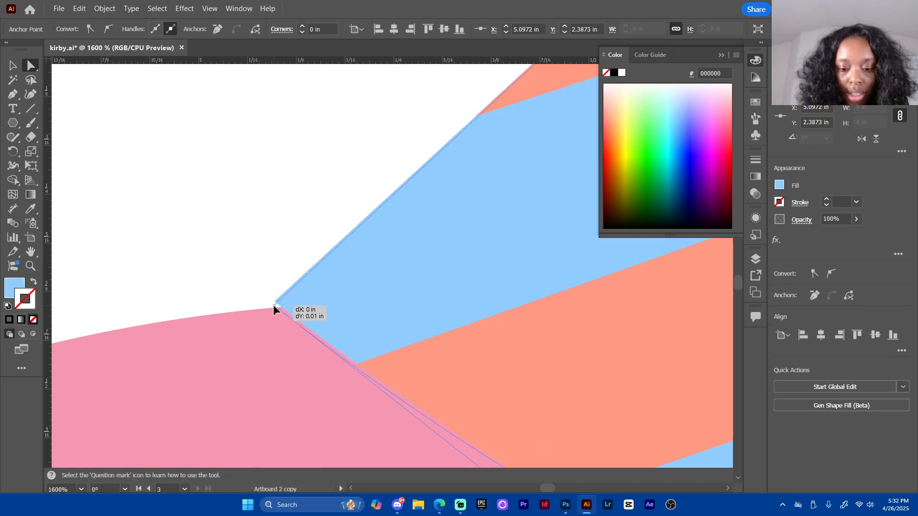
{"action": "left_click_drag", "start_coordinate": [429, 408], "coordinate": [320, 266]}
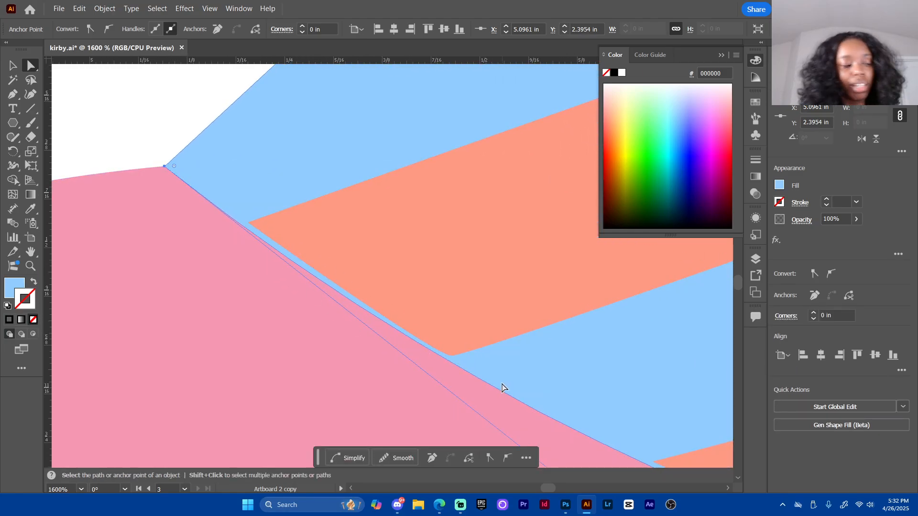
Undo the last anchor move and add an anchor point on the blue hat's lower edge beside the first orange stripe
{"action": "key", "text": "ctrl+z"}
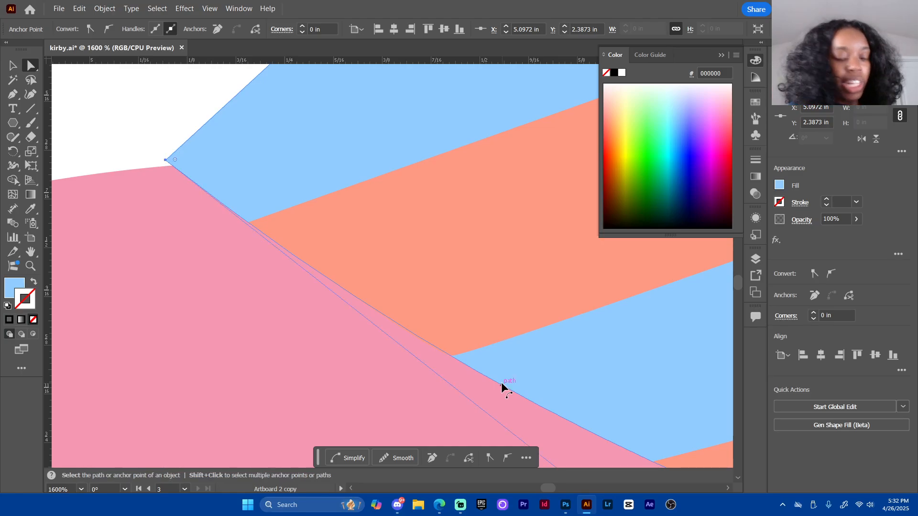
{"action": "key", "text": "p"}
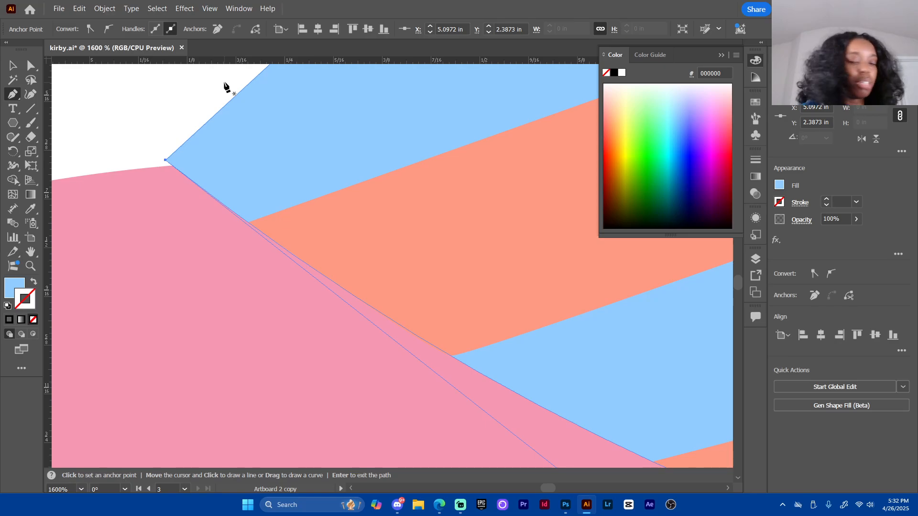
{"action": "key", "text": "v"}
{"action": "left_click", "coordinate": [108, 123]}
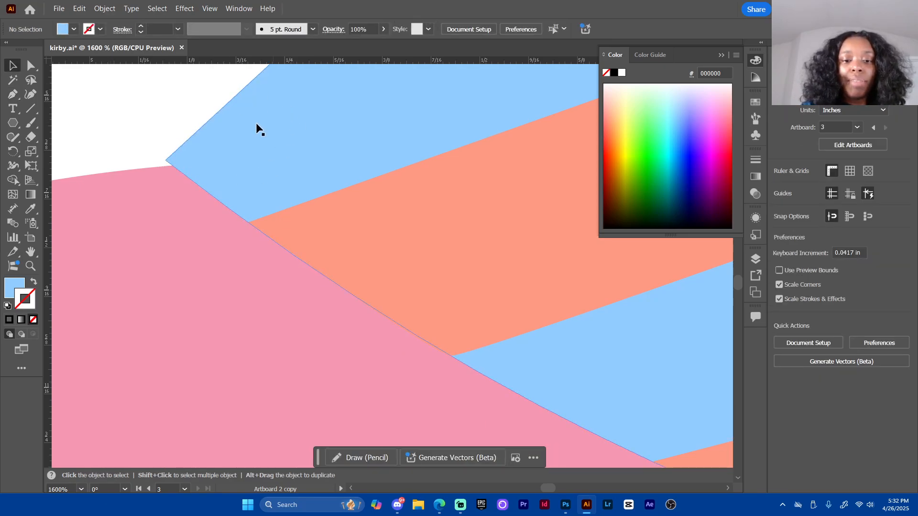
{"action": "left_click", "coordinate": [270, 139]}
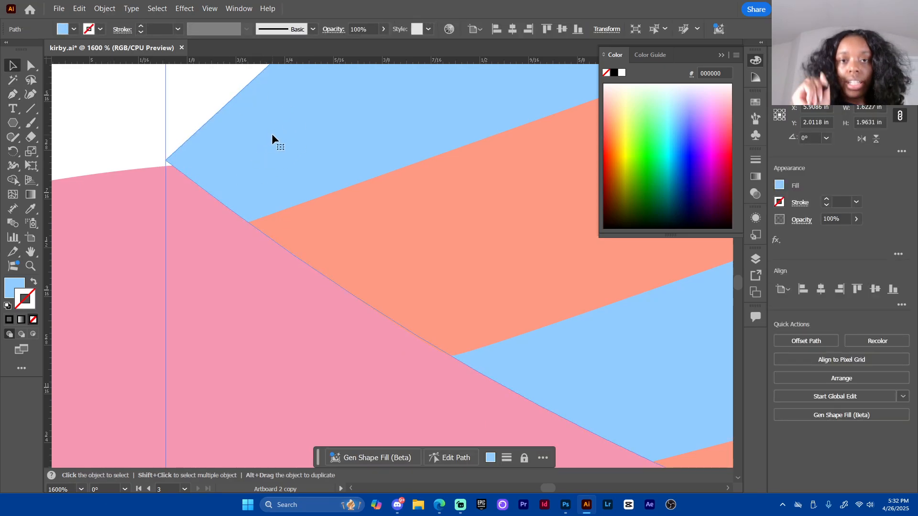
{"action": "key", "text": "p"}
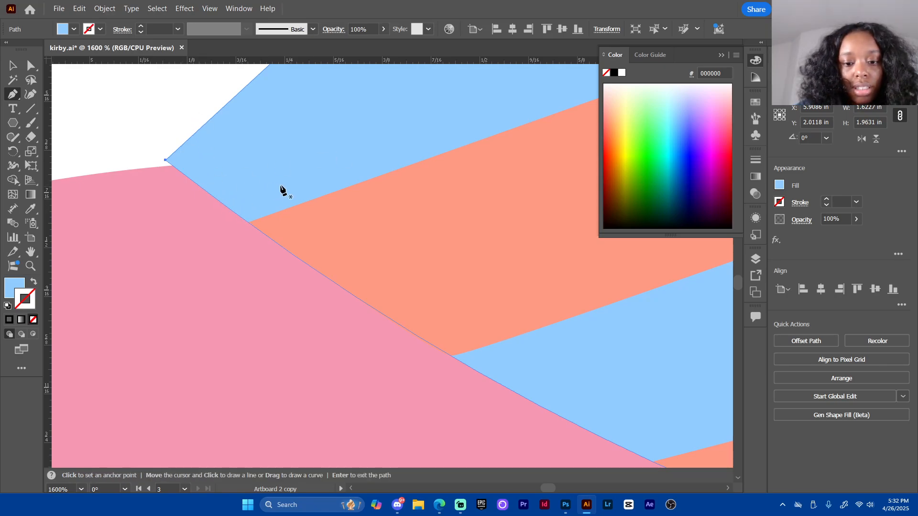
{"action": "left_click", "coordinate": [240, 217]}
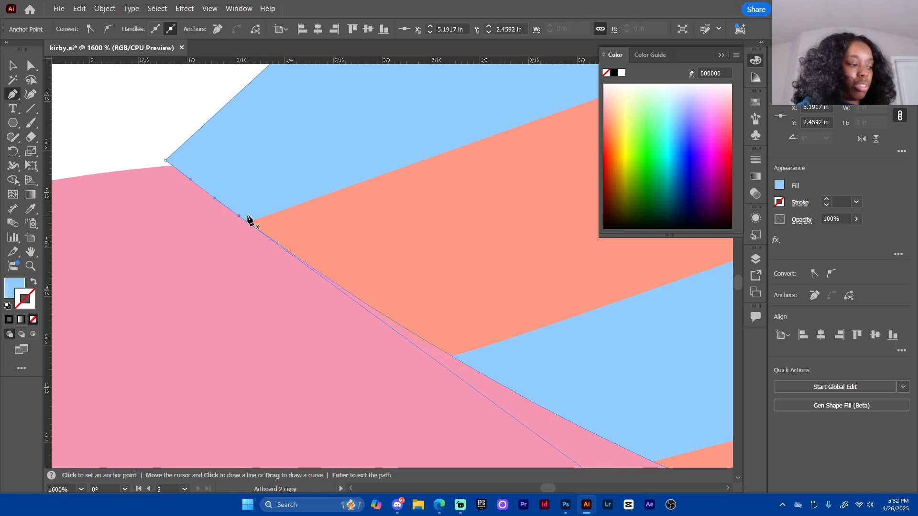
Move the blue hat's left corner anchor so that it meets the outline of the pink body
{"action": "key", "text": "a"}
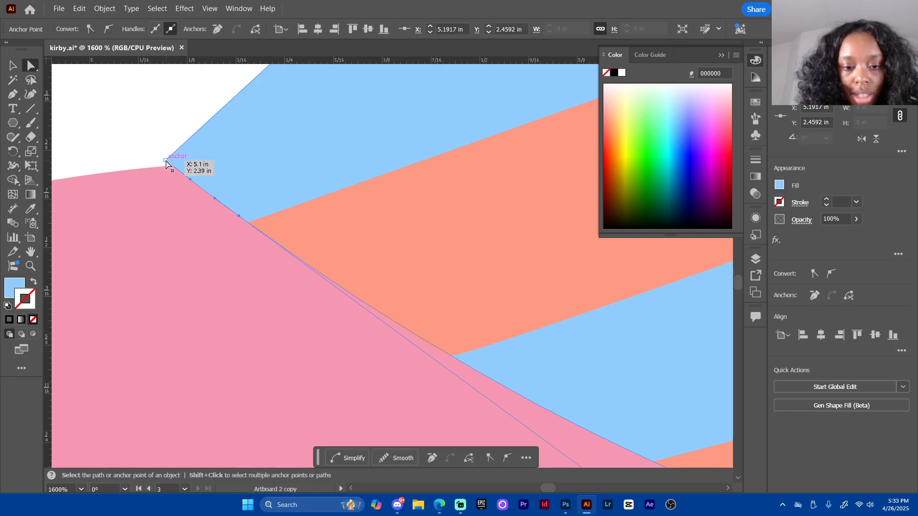
{"action": "left_click", "coordinate": [165, 161]}
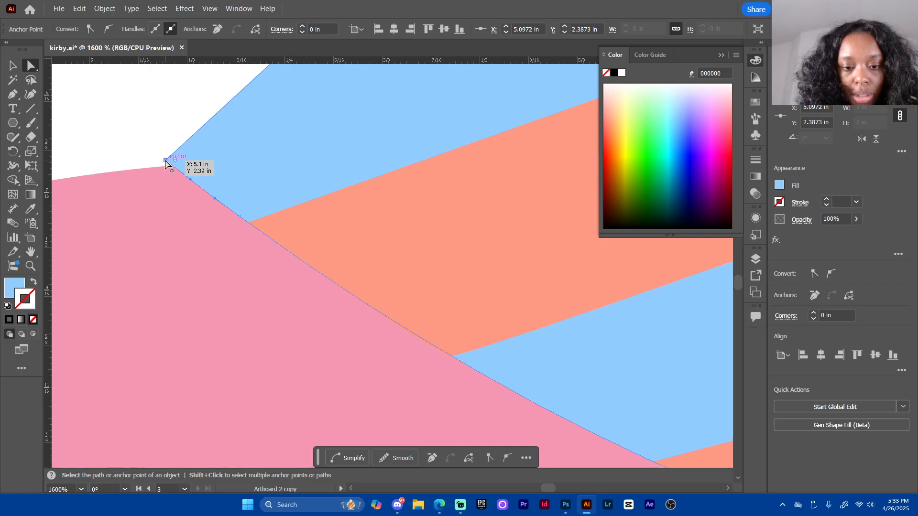
{"action": "left_click_drag", "start_coordinate": [165, 162], "coordinate": [162, 167]}
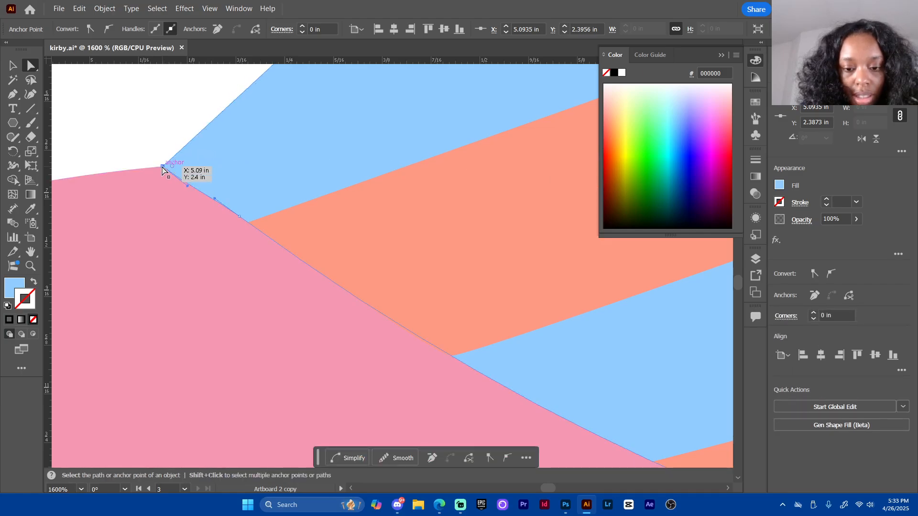
Examine how the party hat sits on the pink body across the whole character
{"action": "left_click", "coordinate": [205, 263]}
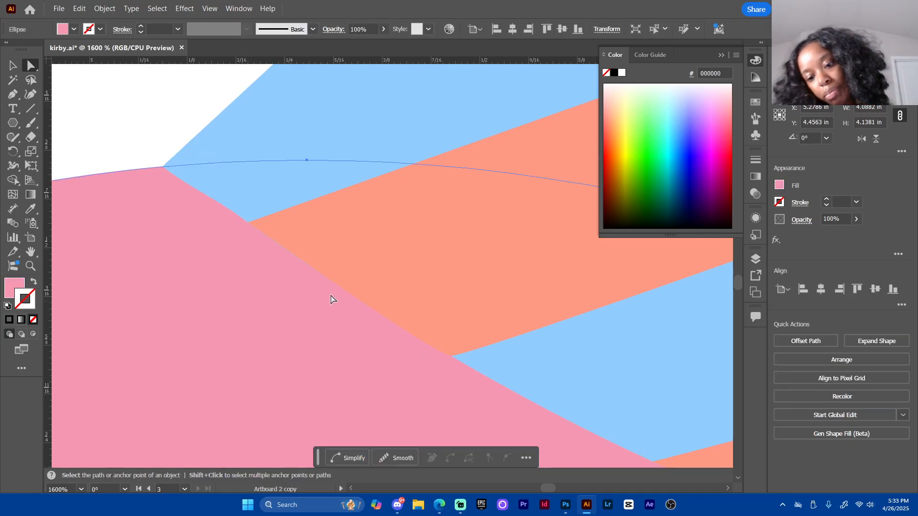
{"action": "scroll", "coordinate": [342, 305], "scroll_direction": "down", "scroll_amount": 3}
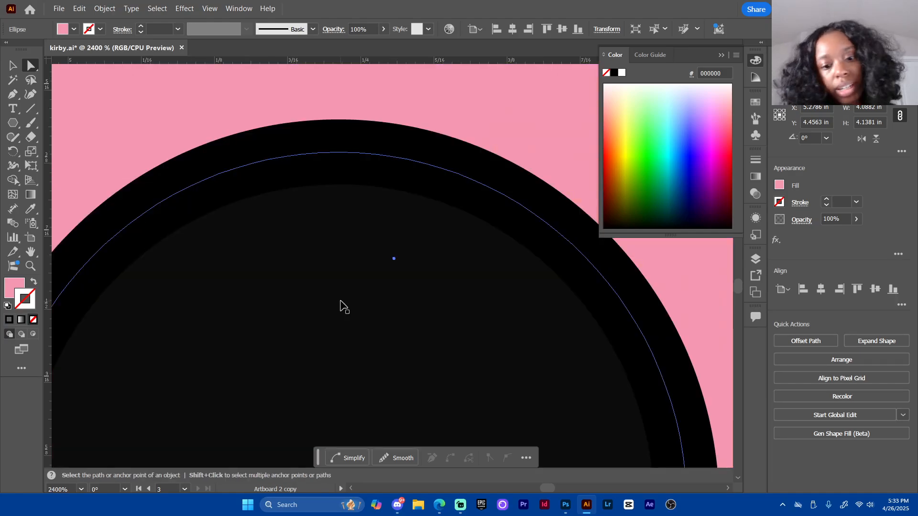
{"action": "key", "text": "ctrl+minus"}
{"action": "key", "text": "ctrl+minus"}
{"action": "key", "text": "ctrl+minus"}
{"action": "key", "text": "ctrl+minus"}
{"action": "key", "text": "ctrl+minus"}
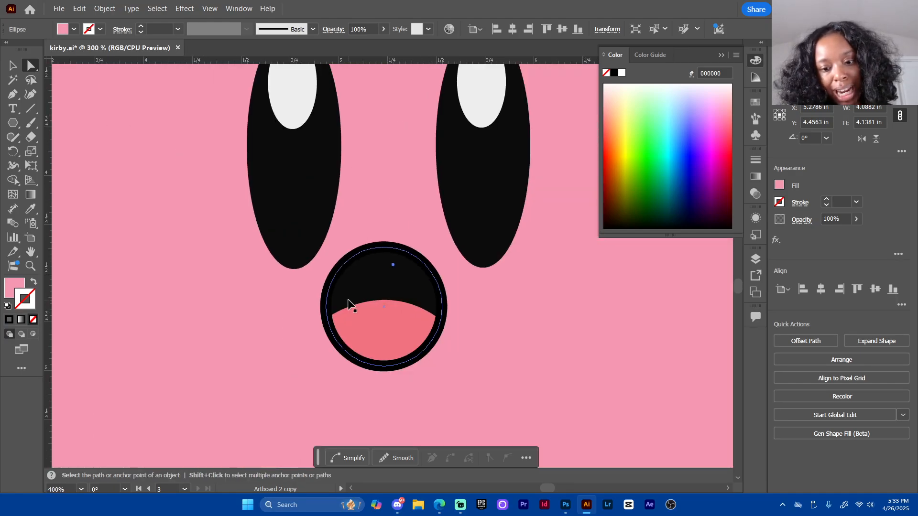
{"action": "left_click_drag", "start_coordinate": [393, 160], "coordinate": [369, 283]}
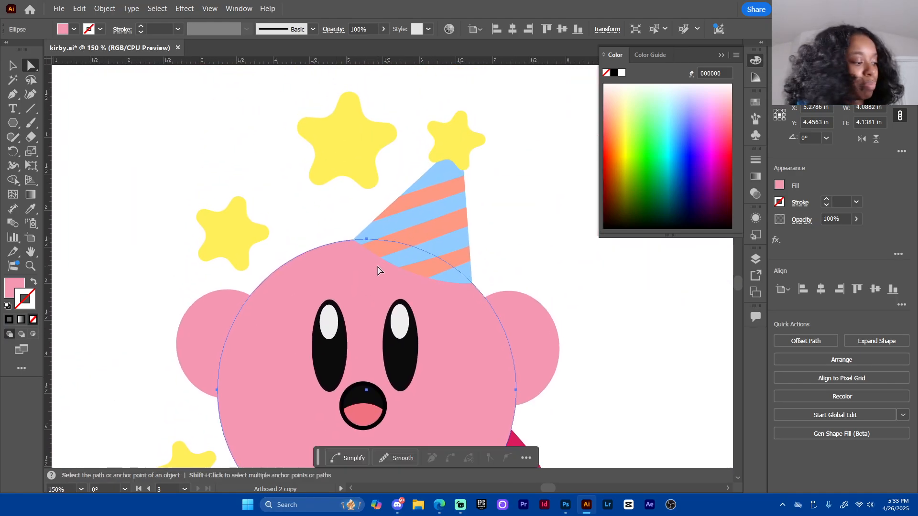
Select the added anchor point on the blue hat's lower edge, near the hat's left corner
{"action": "key", "text": "z"}
{"action": "left_click_drag", "start_coordinate": [350, 229], "coordinate": [387, 263]}
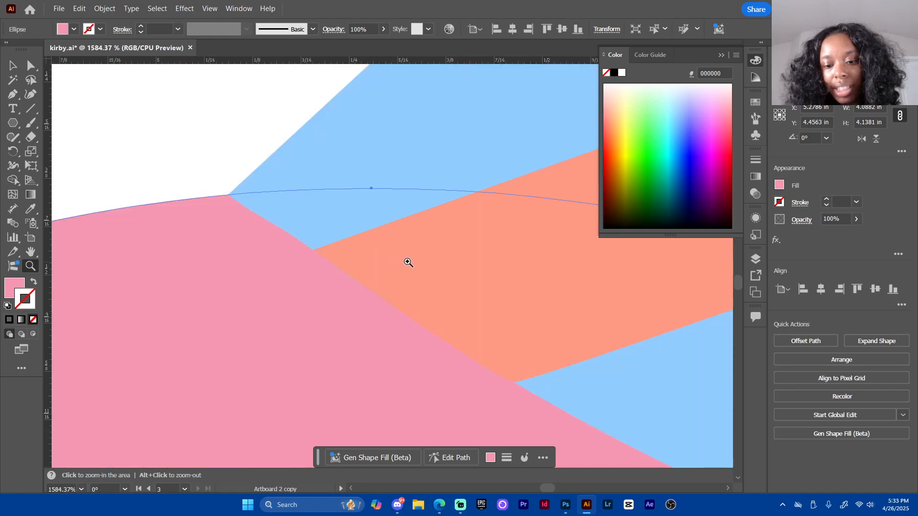
{"action": "key", "text": "v"}
{"action": "left_click", "coordinate": [222, 124]}
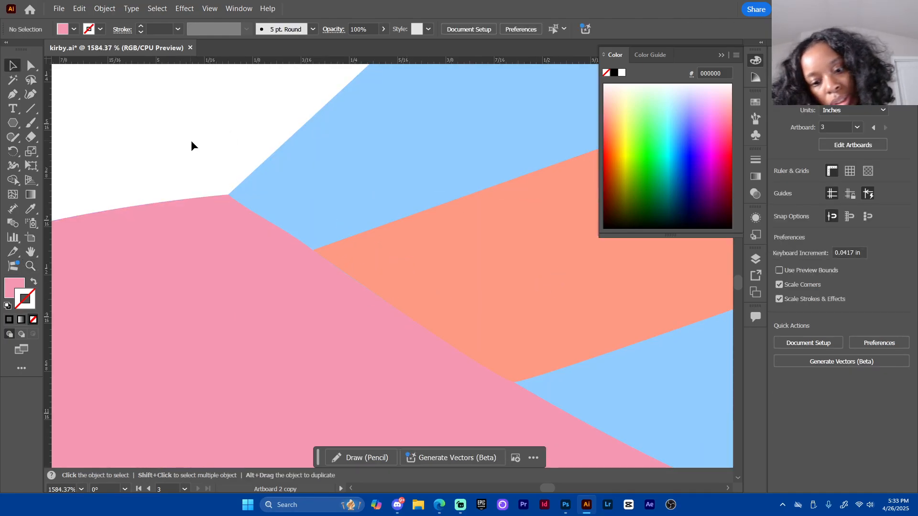
{"action": "left_click", "coordinate": [290, 233]}
{"action": "key", "text": "s"}
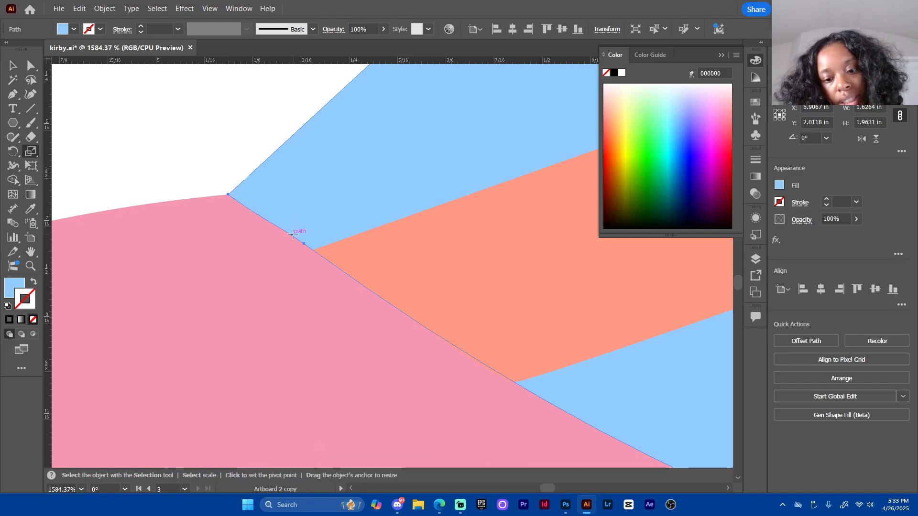
{"action": "key", "text": "a"}
{"action": "left_click", "coordinate": [305, 245]}
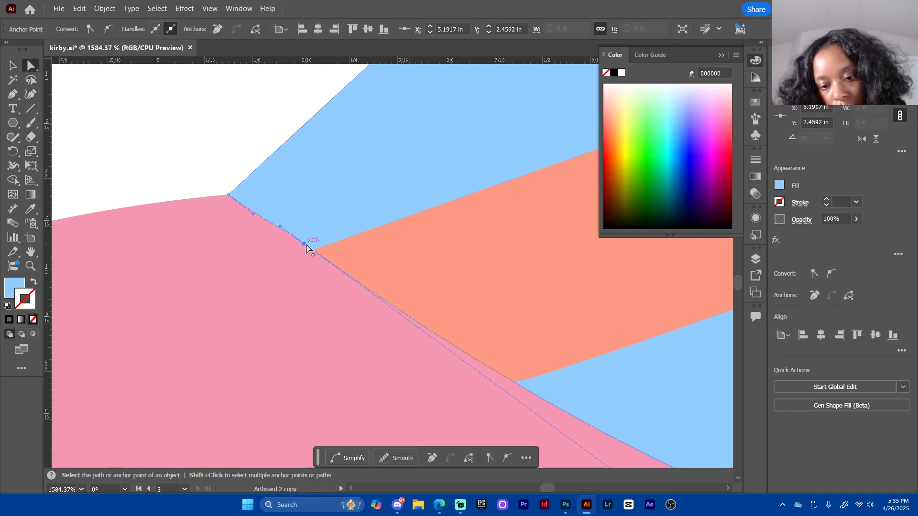
Try converting the selected hat anchor to a corner point and to a smooth point, and undo both conversions
{"action": "left_click", "coordinate": [815, 274]}
{"action": "left_click", "coordinate": [832, 275]}
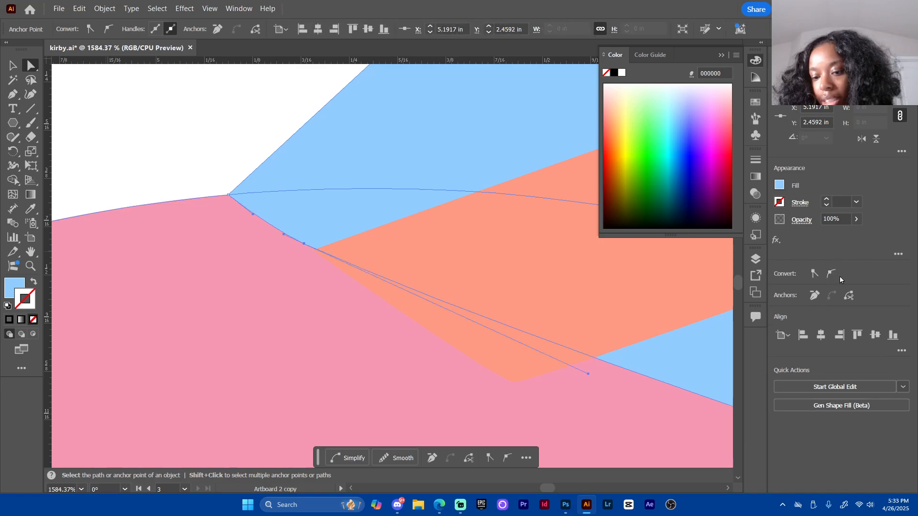
{"action": "key", "text": "ctrl+z"}
{"action": "key", "text": "ctrl+z"}
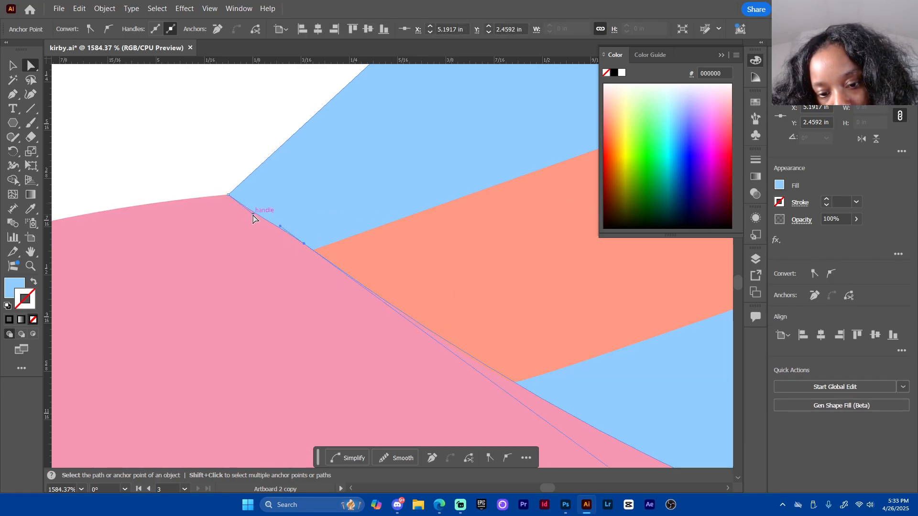
Adjust the left corner's curve handle to straighten the short edge between the blue hat and the body, and deselect the hat
{"action": "left_click_drag", "start_coordinate": [253, 215], "coordinate": [251, 208]}
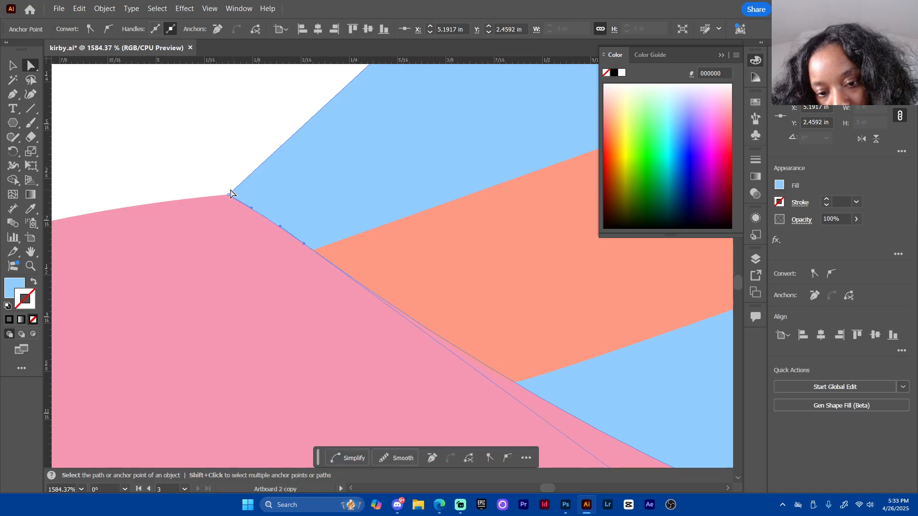
{"action": "left_click", "coordinate": [256, 152]}
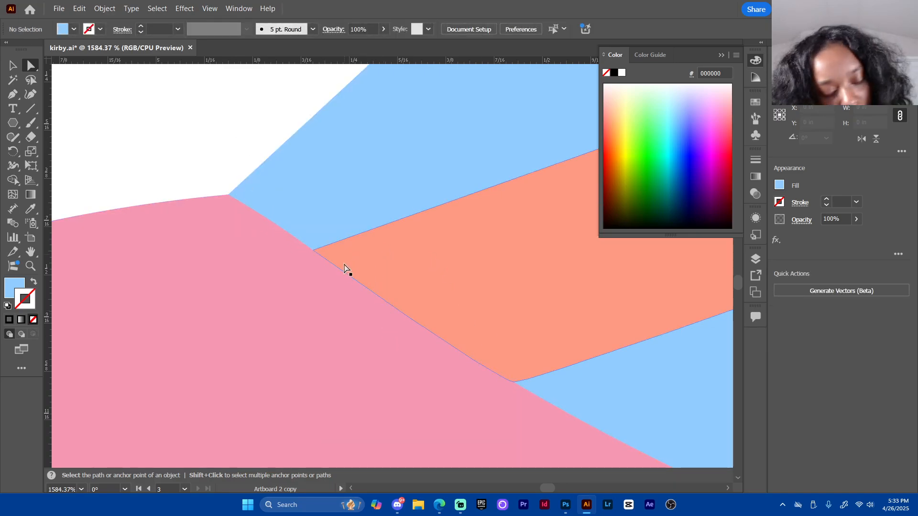
Add an anchor point on the body-side edge of the orange stripe nearest the hat's left corner
{"action": "left_click", "coordinate": [376, 269]}
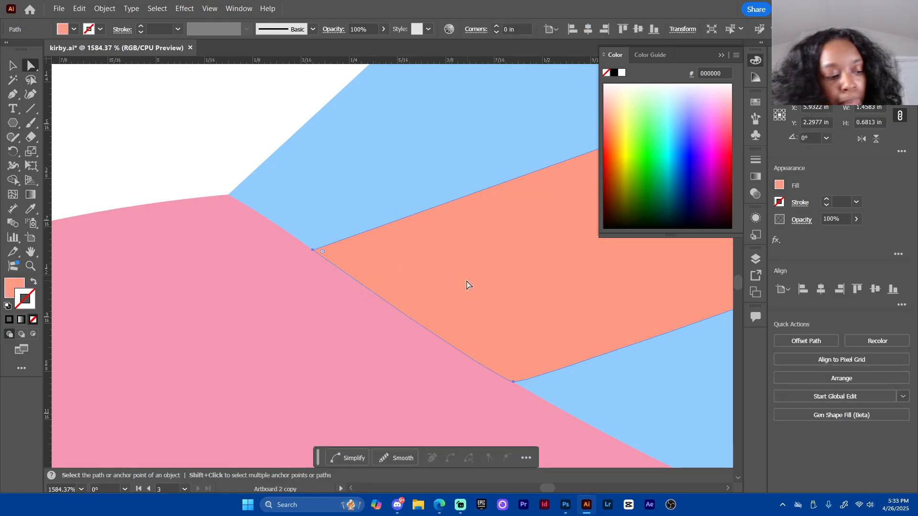
{"action": "key", "text": "p"}
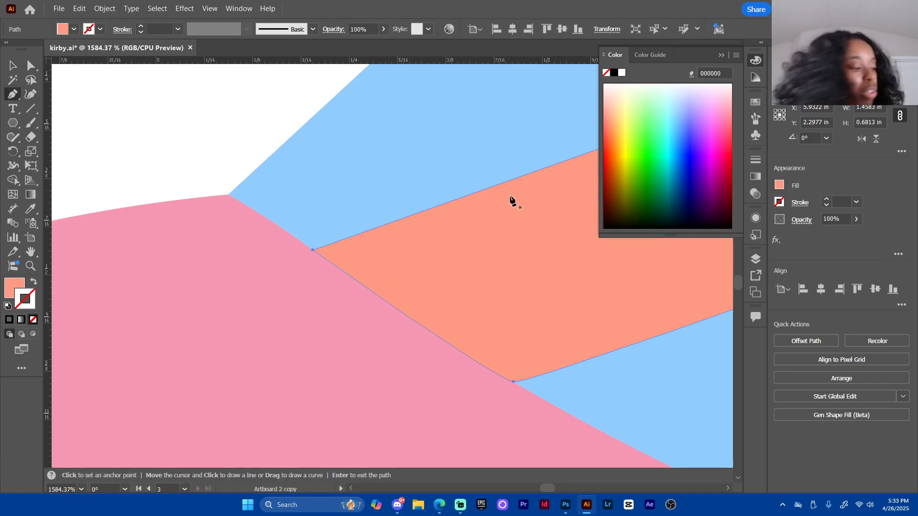
{"action": "key", "text": "v"}
{"action": "left_click", "coordinate": [194, 126]}
{"action": "left_click", "coordinate": [476, 259]}
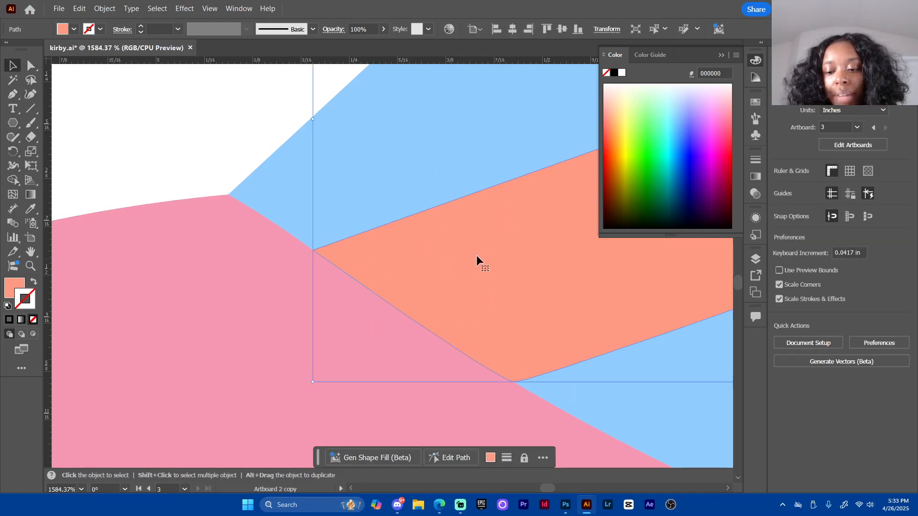
{"action": "key", "text": "p"}
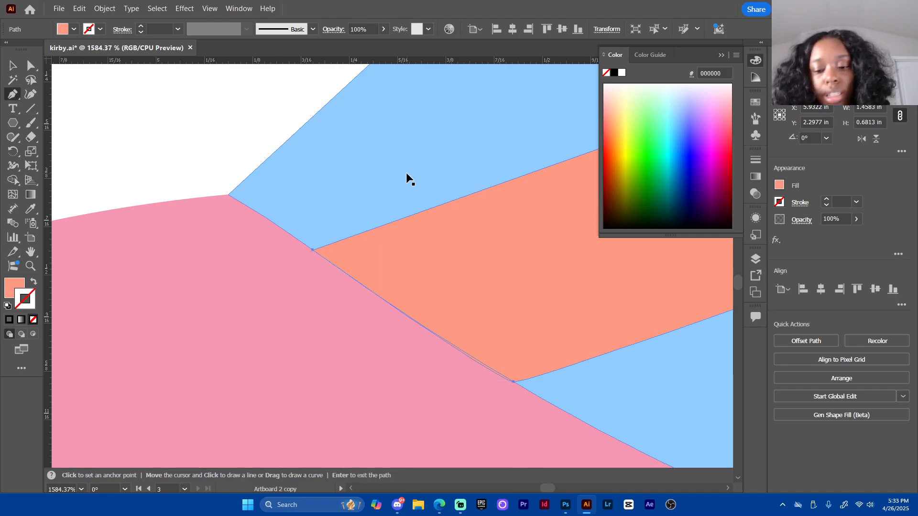
{"action": "left_click", "coordinate": [356, 281]}
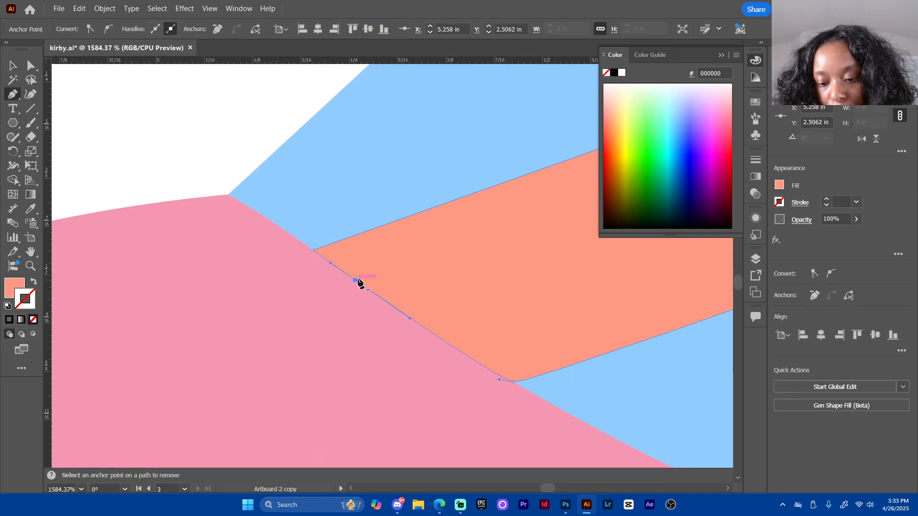
Nudge the orange stripe's added anchor slightly outward to line its edge up with the blue hat's edge
{"action": "key", "text": "a"}
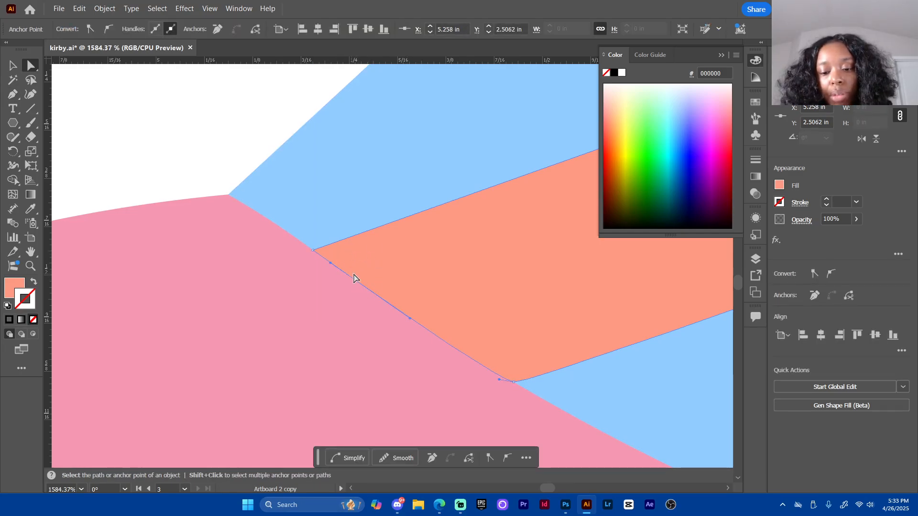
{"action": "key", "text": "ctrl+="}
{"action": "scroll", "coordinate": [363, 265], "scroll_direction": "up", "scroll_amount": 8}
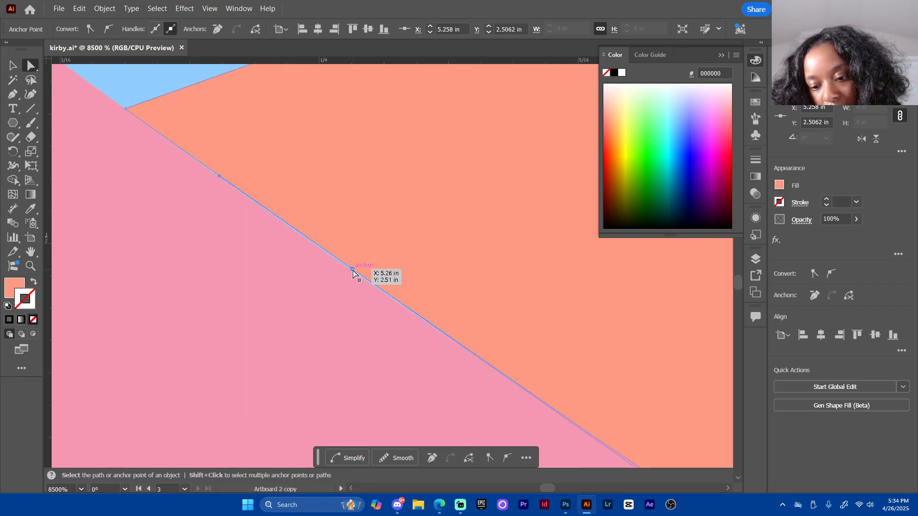
{"action": "mouse_move", "coordinate": [353, 272]}
{"action": "left_mouse_down"}
{"action": "mouse_move", "coordinate": [365, 261]}
{"action": "mouse_move", "coordinate": [349, 269]}
{"action": "left_mouse_up"}
{"action": "left_click", "coordinate": [353, 308]}
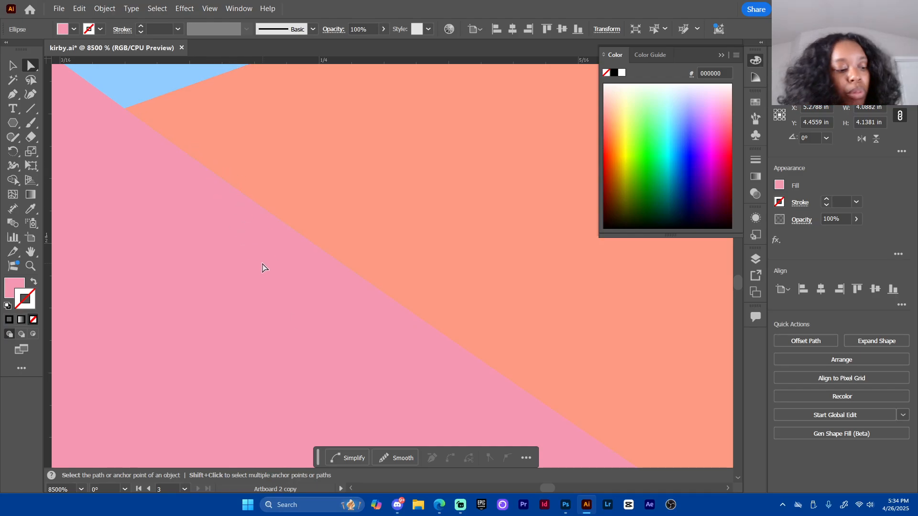
Return to the full character view, deselect everything and save the document
{"action": "scroll", "coordinate": [262, 268], "scroll_direction": "down", "scroll_amount": 3}
{"action": "scroll", "coordinate": [262, 267], "scroll_direction": "down", "scroll_amount": 10}
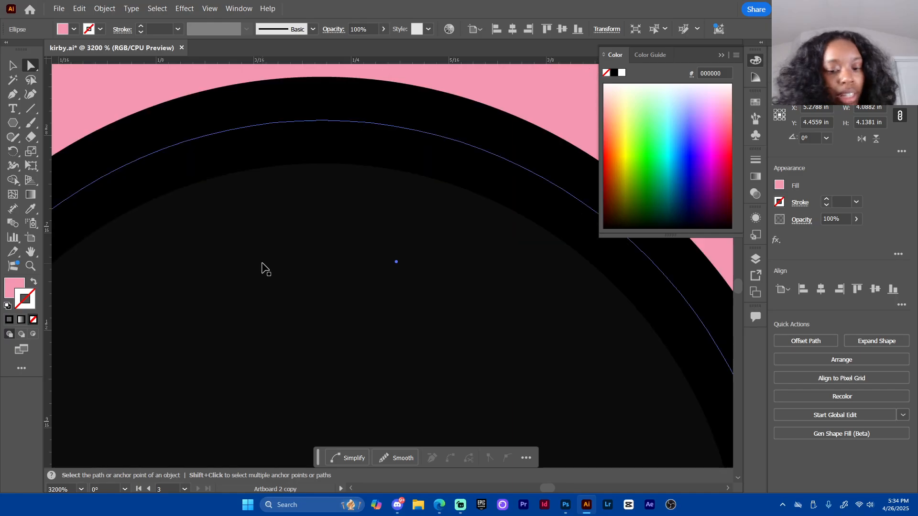
{"action": "scroll", "coordinate": [262, 265], "scroll_direction": "down", "scroll_amount": 3}
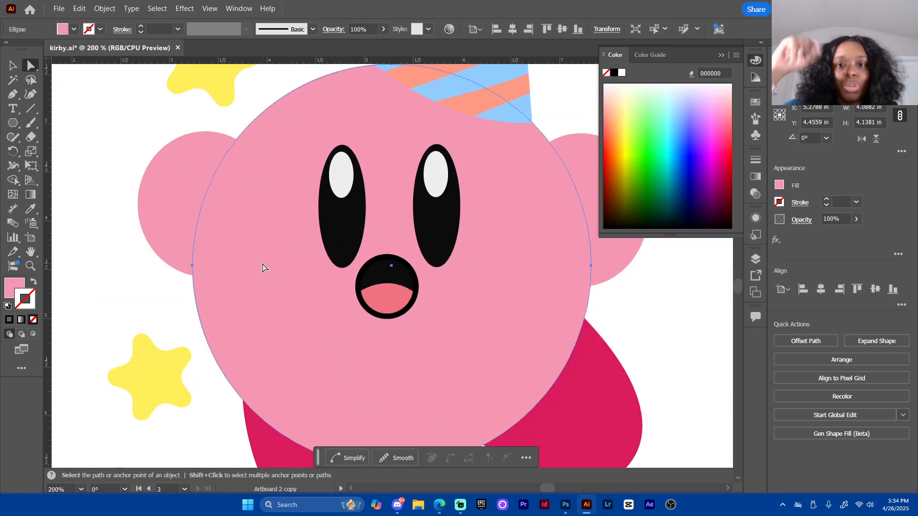
{"action": "key", "text": "v"}
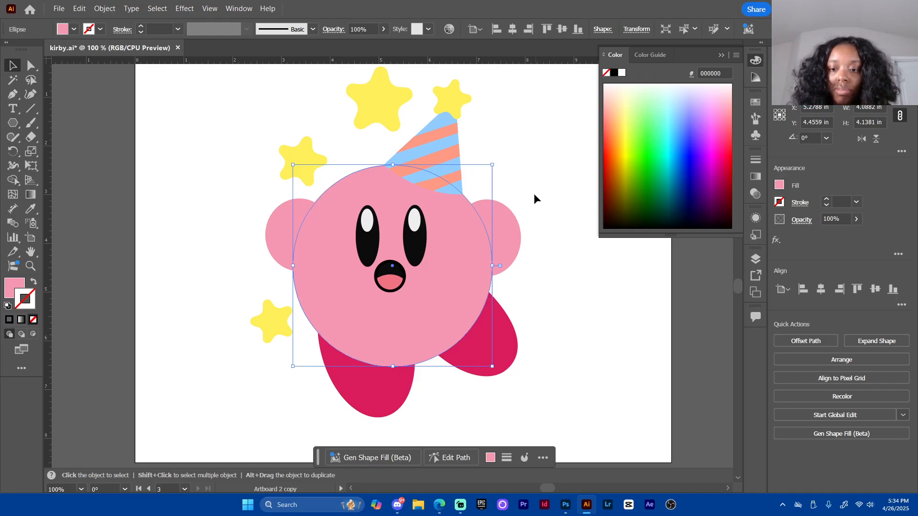
{"action": "left_click", "coordinate": [553, 189]}
{"action": "key", "text": "ctrl+s"}
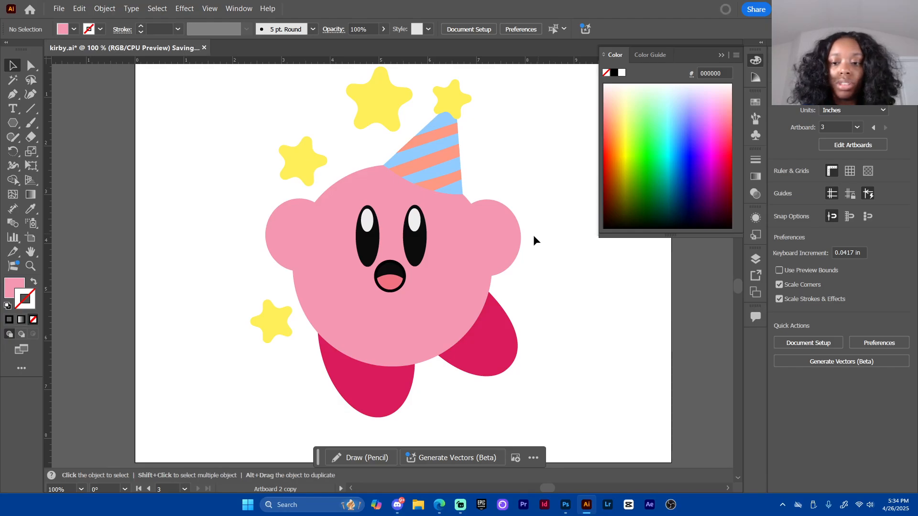
Paste the black-and-white Kirby line-art reference image over the artboard
{"action": "left_click_drag", "start_coordinate": [555, 248], "coordinate": [508, 288]}
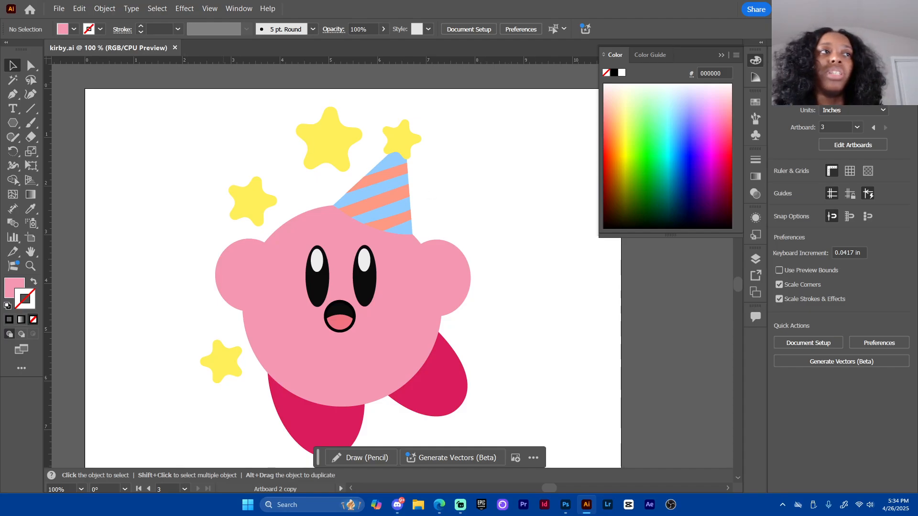
{"action": "left_click", "coordinate": [585, 315]}
{"action": "key", "text": "ctrl+v"}
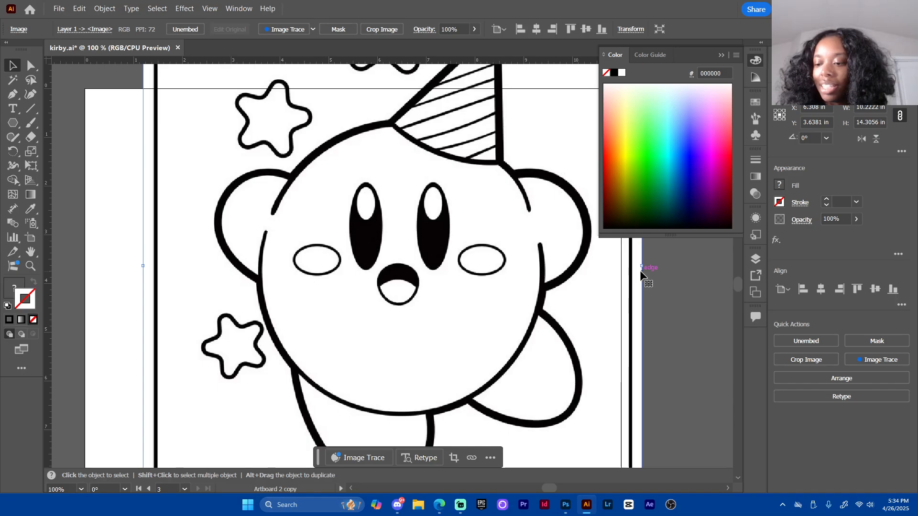
Scale down the line-art reference image and place it beside the character, overlapping the artboard's upper-right edge
{"action": "left_click_drag", "start_coordinate": [642, 265], "coordinate": [520, 306]}
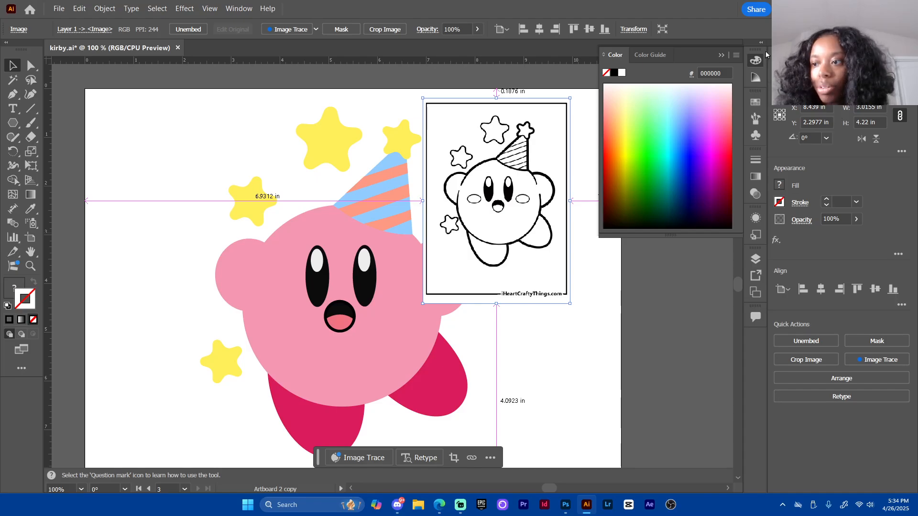
{"action": "left_click_drag", "start_coordinate": [521, 239], "coordinate": [591, 222]}
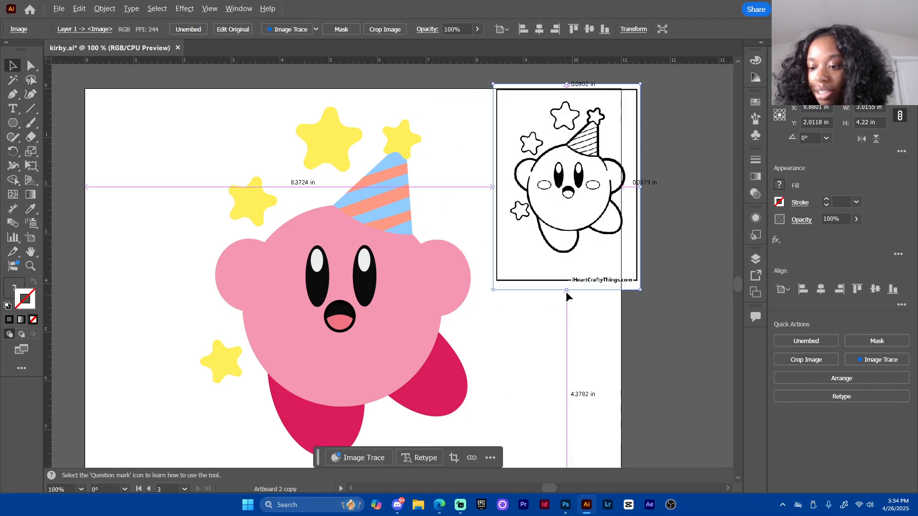
{"action": "left_click_drag", "start_coordinate": [567, 290], "coordinate": [604, 330]}
{"action": "left_click", "coordinate": [492, 342]}
Move the yellow star at the hat's tip slightly down and to the right
{"action": "left_click", "coordinate": [215, 352]}
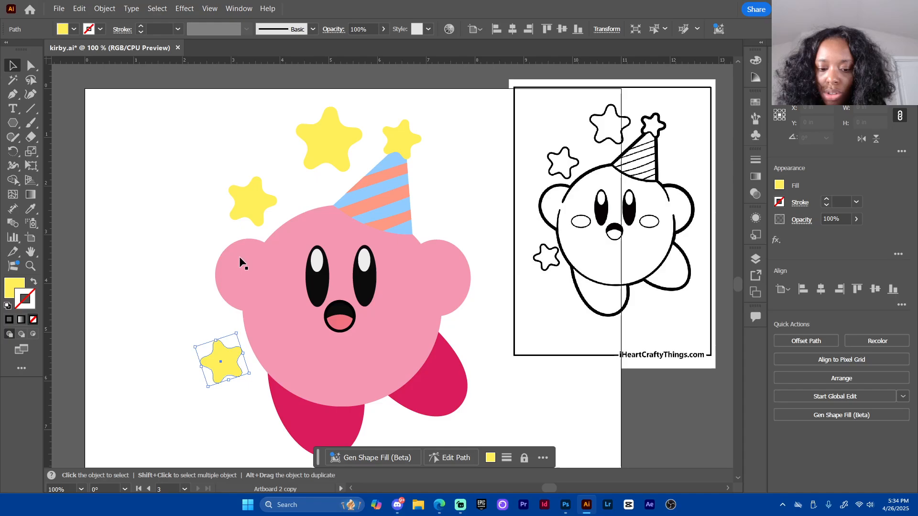
{"action": "left_click", "coordinate": [242, 211], "text": "shift"}
{"action": "left_click", "coordinate": [326, 148], "text": "shift"}
{"action": "left_click", "coordinate": [400, 142], "text": "shift"}
{"action": "left_click", "coordinate": [466, 153]}
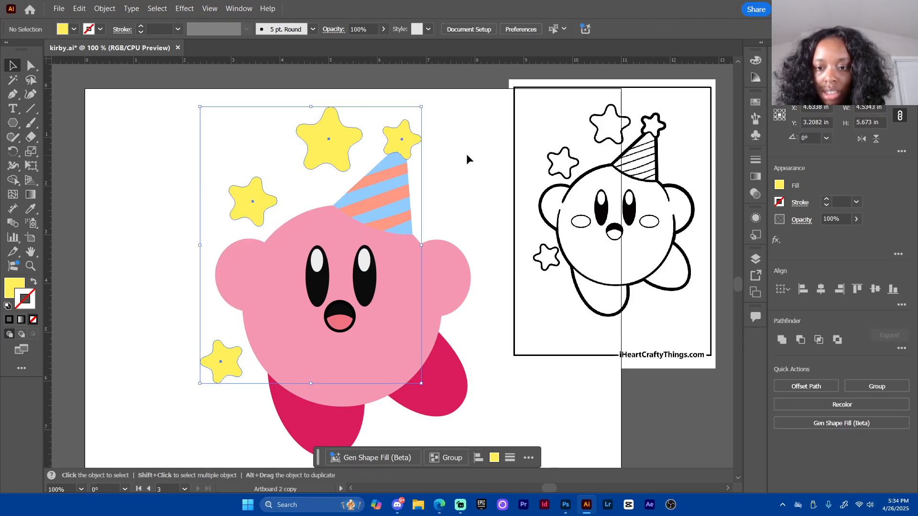
{"action": "left_click_drag", "start_coordinate": [412, 141], "coordinate": [414, 144]}
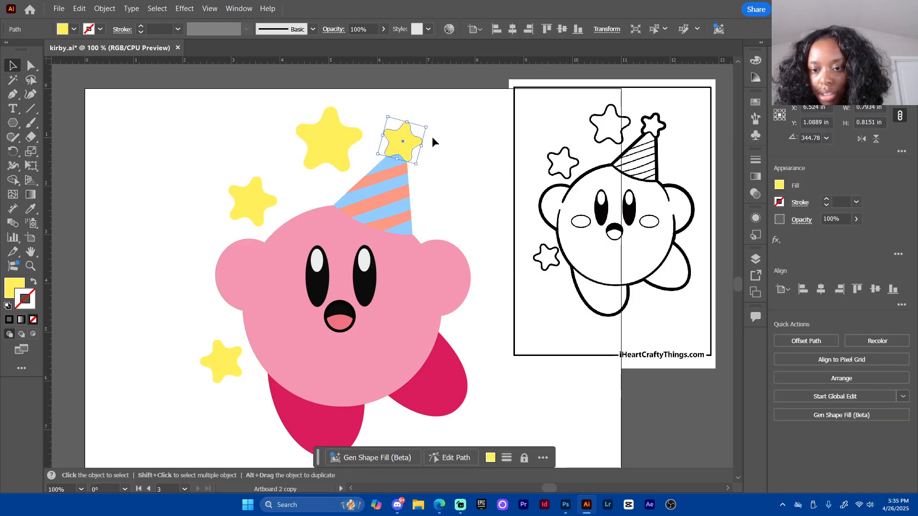
{"action": "left_click", "coordinate": [469, 138]}
Give all four yellow stars a black (000000) stroke
{"action": "left_click", "coordinate": [392, 138]}
{"action": "left_click", "coordinate": [328, 140], "text": "shift"}
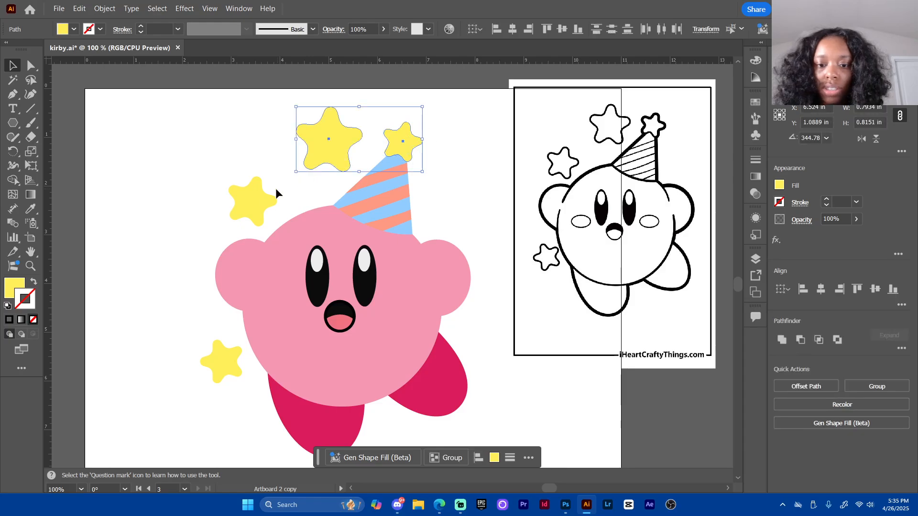
{"action": "left_click", "coordinate": [250, 201], "text": "shift"}
{"action": "left_click", "coordinate": [214, 355], "text": "shift"}
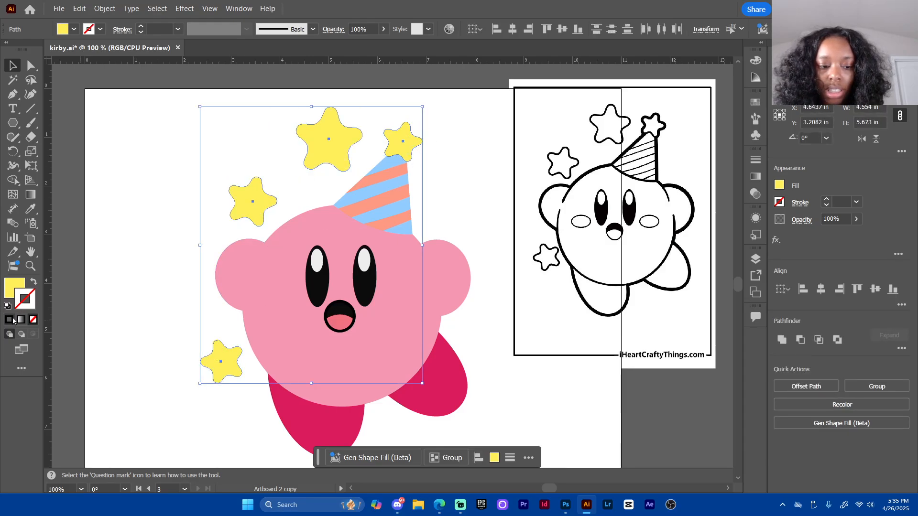
{"action": "left_click", "coordinate": [23, 308]}
{"action": "double_click", "coordinate": [23, 307]}
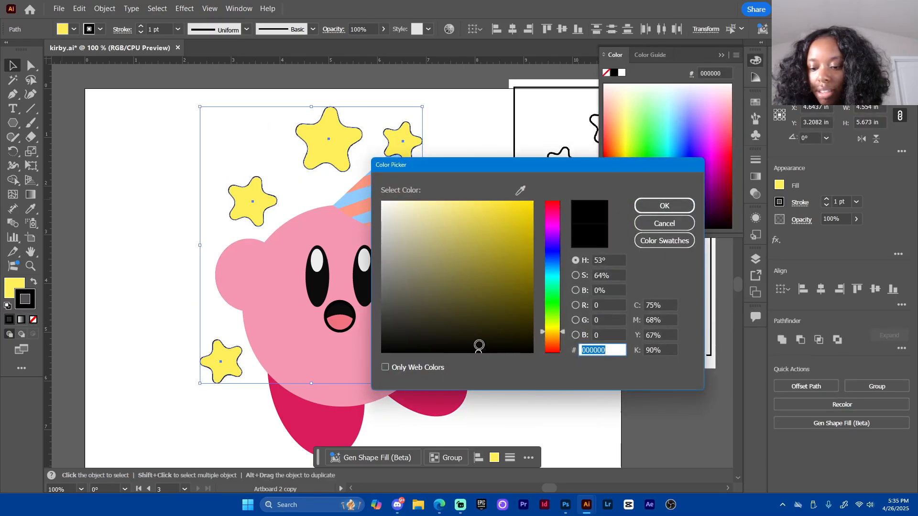
{"action": "left_click", "coordinate": [391, 343]}
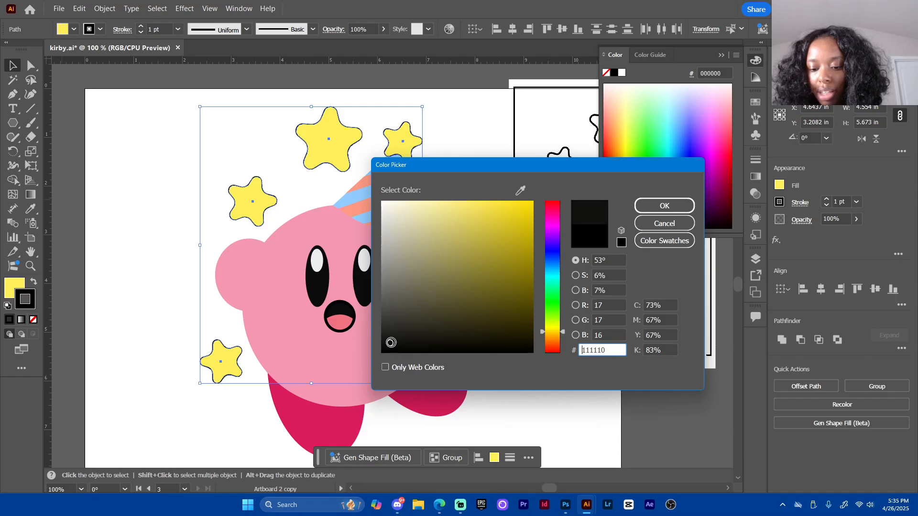
{"action": "mouse_move", "coordinate": [387, 342]}
{"action": "left_mouse_down"}
{"action": "mouse_move", "coordinate": [433, 339]}
{"action": "mouse_move", "coordinate": [389, 377]}
{"action": "left_mouse_up"}
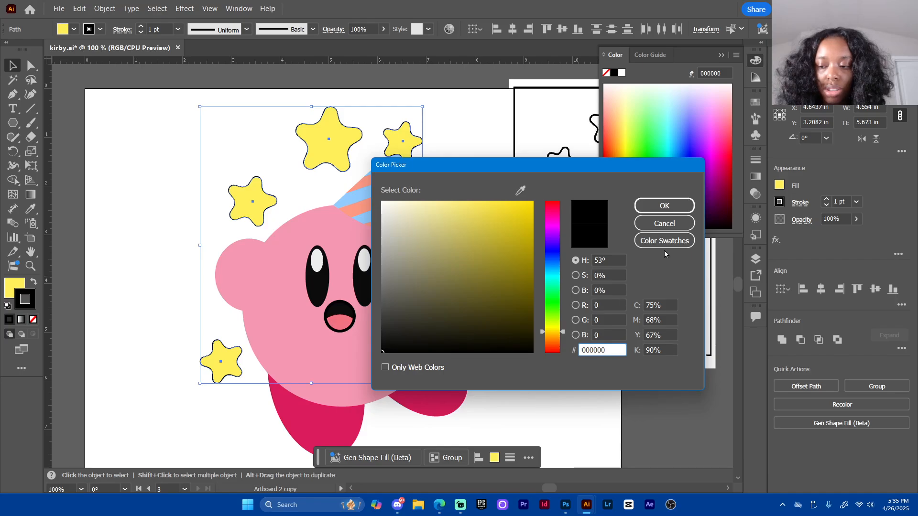
{"action": "left_click", "coordinate": [664, 206]}
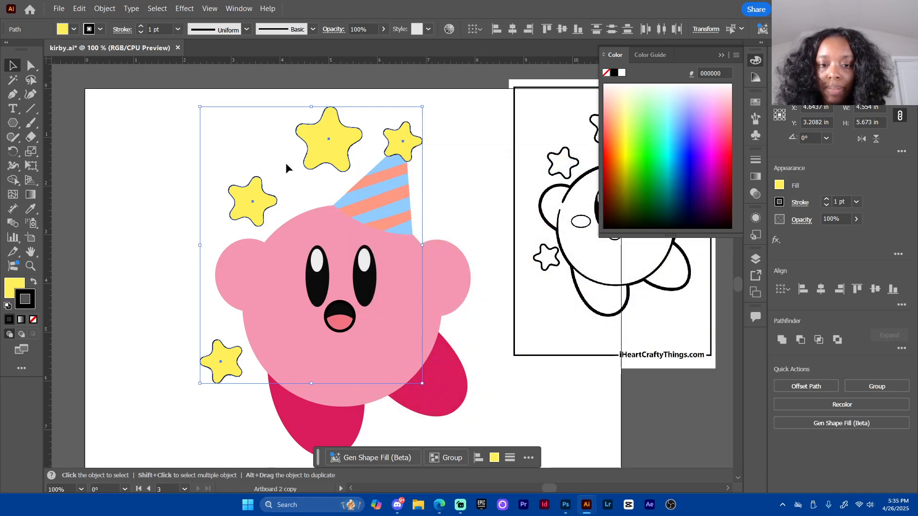
Set the four stars' stroke weight to 3 pt and deselect them
{"action": "left_click", "coordinate": [142, 26]}
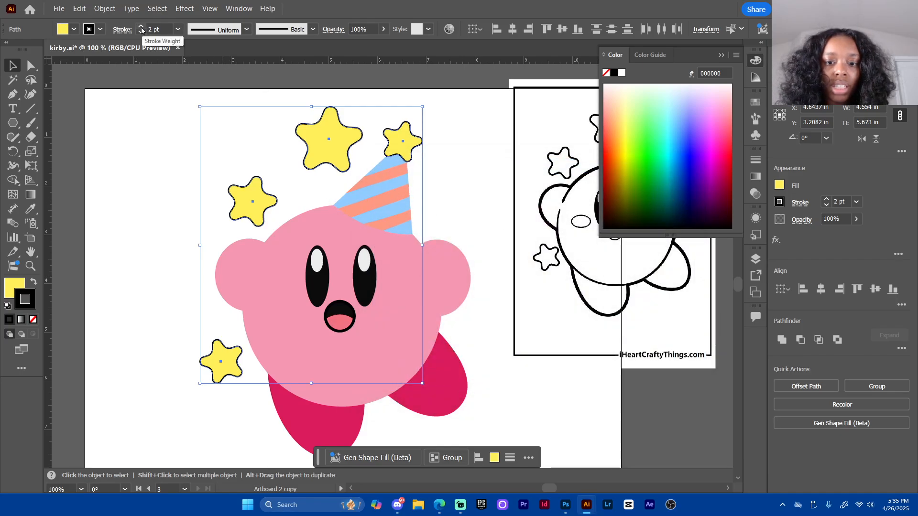
{"action": "left_click", "coordinate": [141, 27]}
{"action": "left_click", "coordinate": [142, 26]}
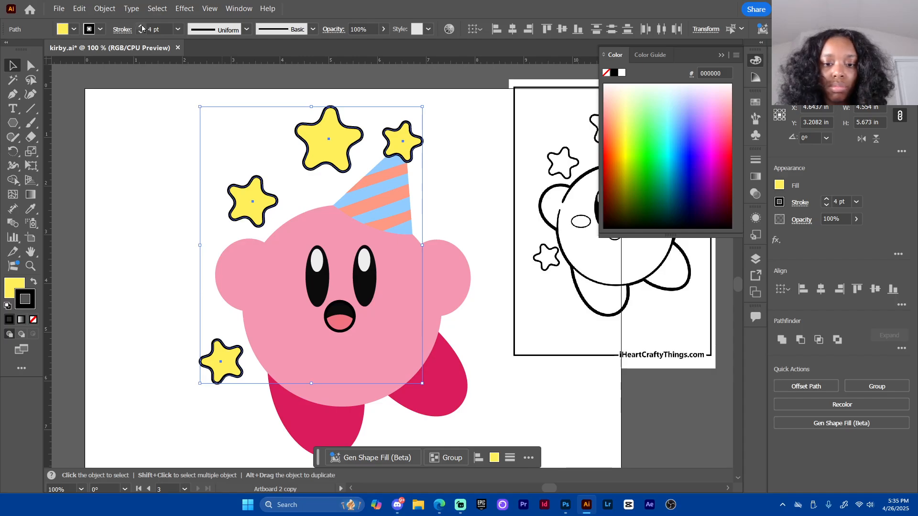
{"action": "left_click", "coordinate": [141, 32]}
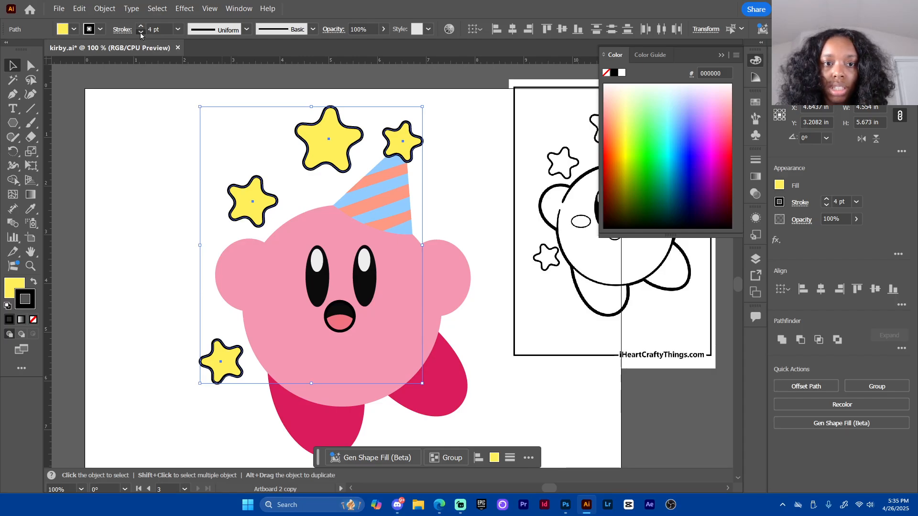
{"action": "left_click", "coordinate": [154, 149]}
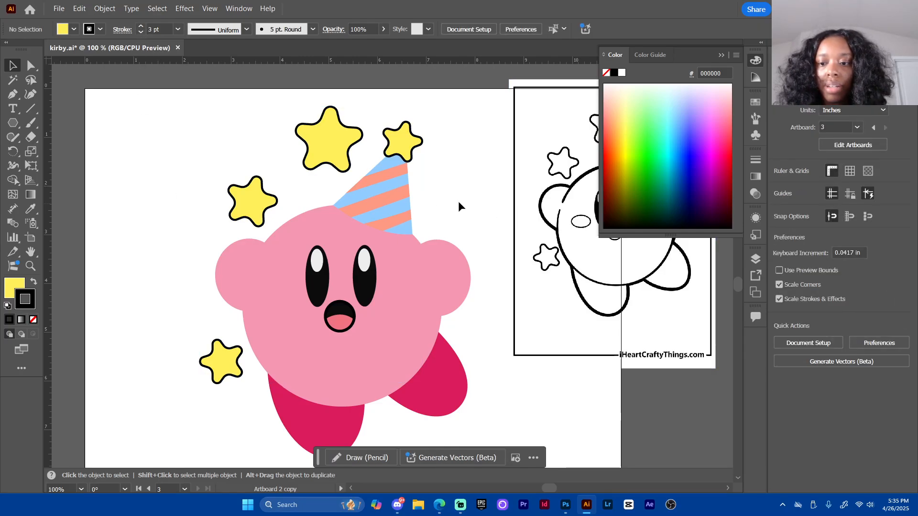
{"action": "left_click", "coordinate": [755, 60]}
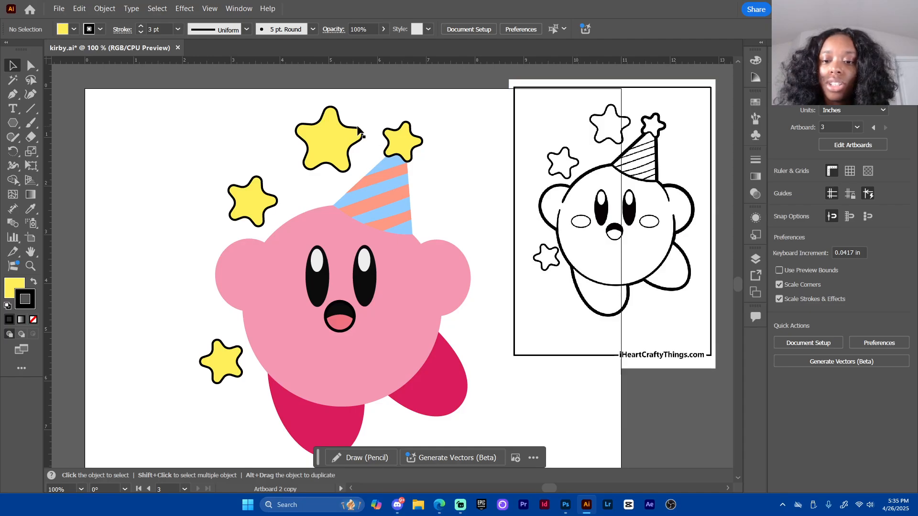
Outline the hat's three orange stripes with a black 0.75 pt stroke
{"action": "left_click", "coordinate": [382, 185]}
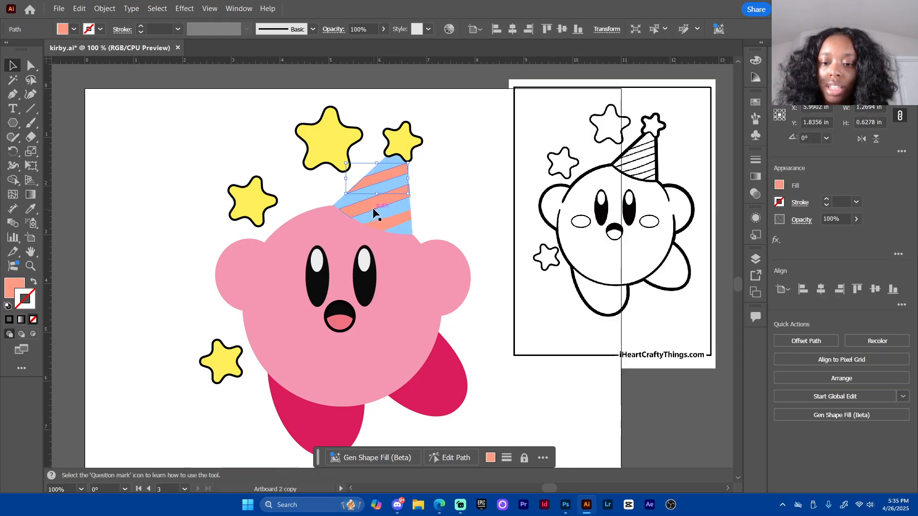
{"action": "left_click_drag", "start_coordinate": [385, 221], "coordinate": [387, 223]}
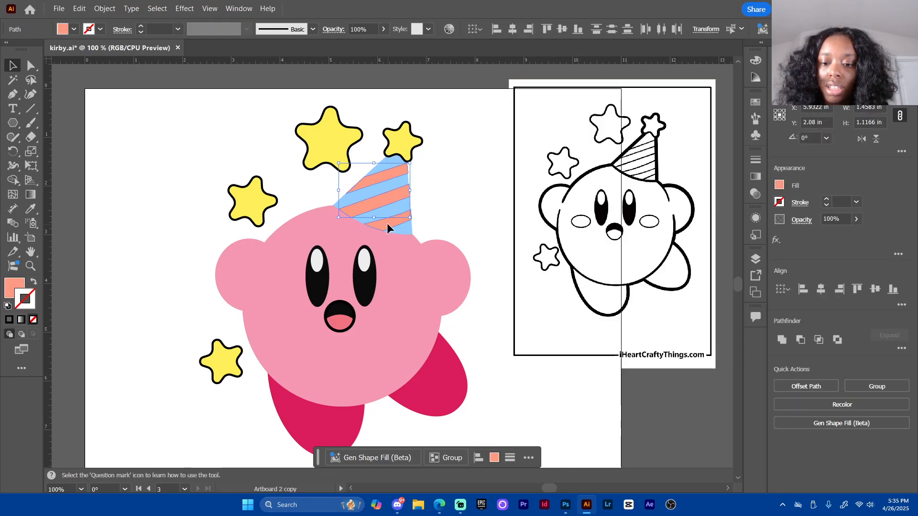
{"action": "left_click", "coordinate": [9, 319]}
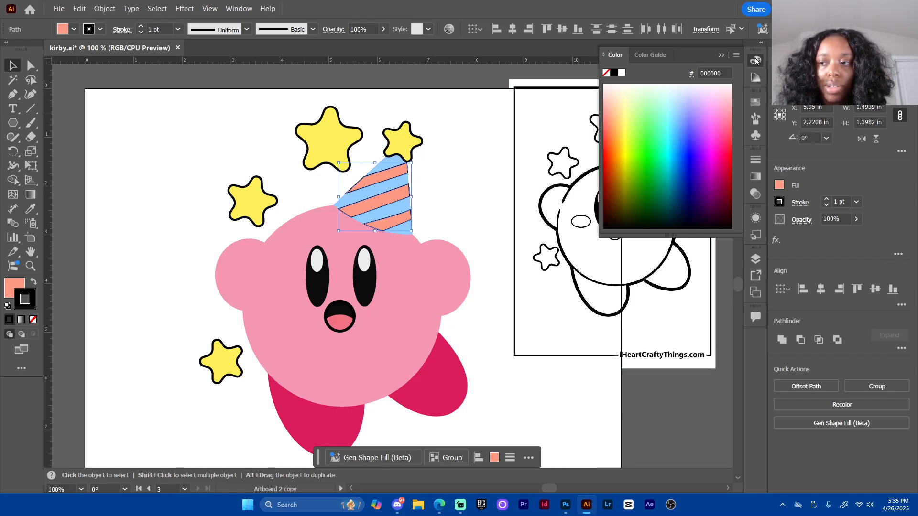
{"action": "left_click_drag", "start_coordinate": [670, 235], "coordinate": [692, 104]}
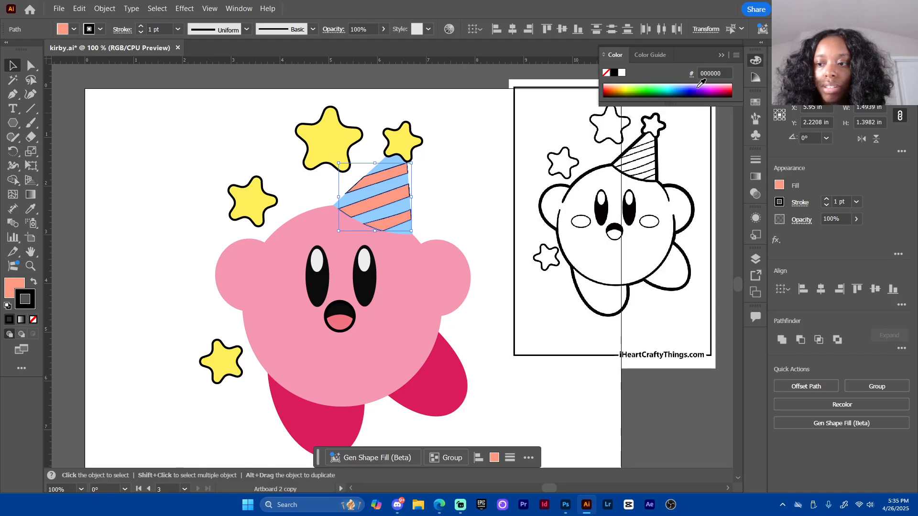
{"action": "left_click", "coordinate": [141, 33]}
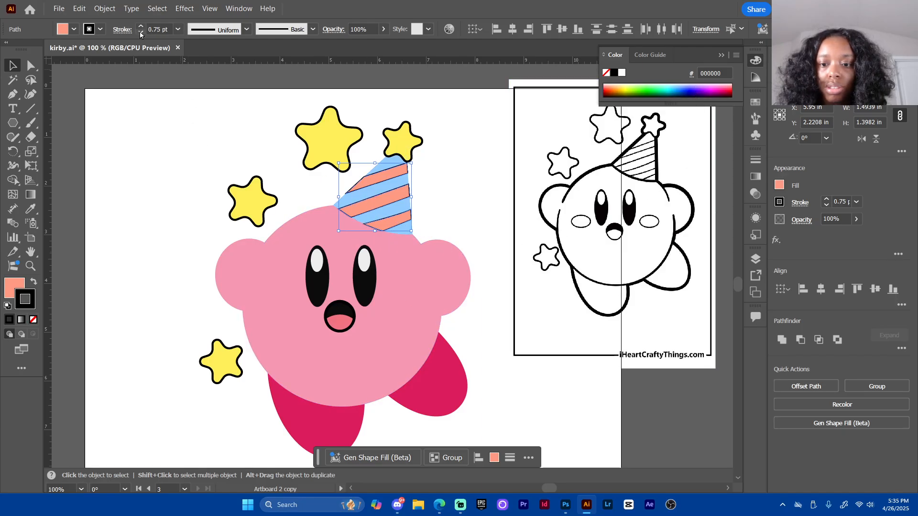
{"action": "left_click", "coordinate": [214, 134]}
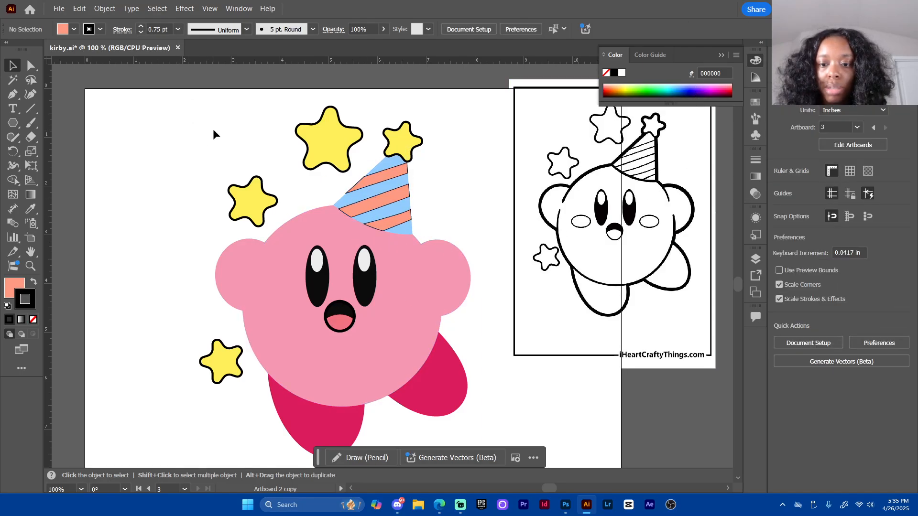
Outline the blue hat shape with a black 3 pt stroke and save the document
{"action": "left_click", "coordinate": [374, 194]}
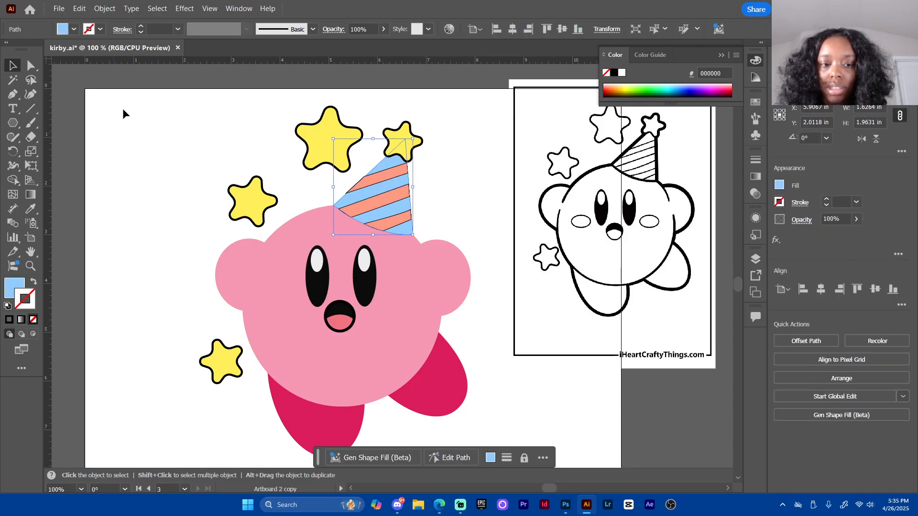
{"action": "left_click", "coordinate": [141, 27]}
{"action": "left_click", "coordinate": [141, 27]}
{"action": "left_click", "coordinate": [141, 27]}
{"action": "left_click", "coordinate": [141, 27]}
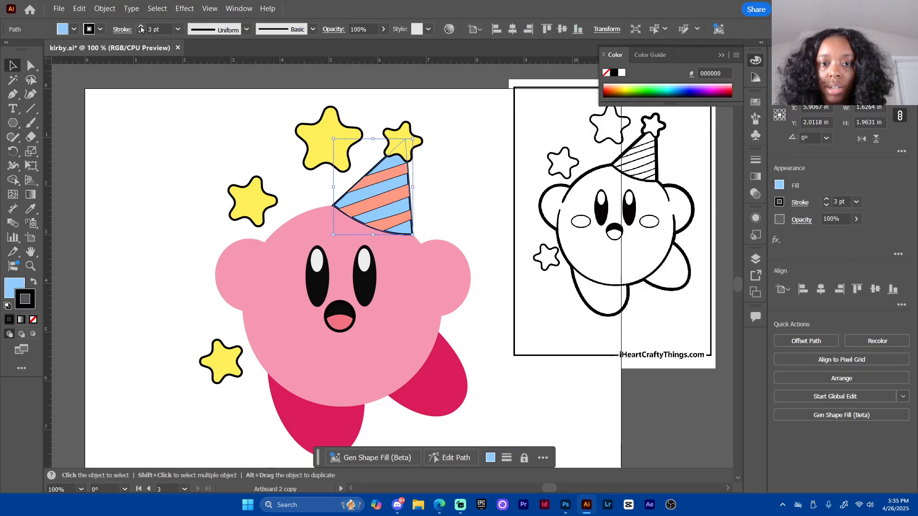
{"action": "left_click", "coordinate": [185, 176]}
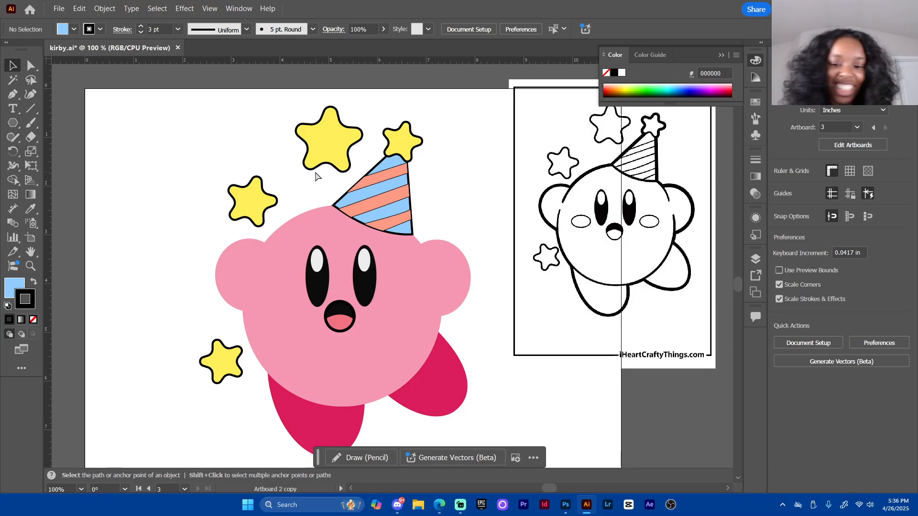
{"action": "key", "text": "ctrl+s"}
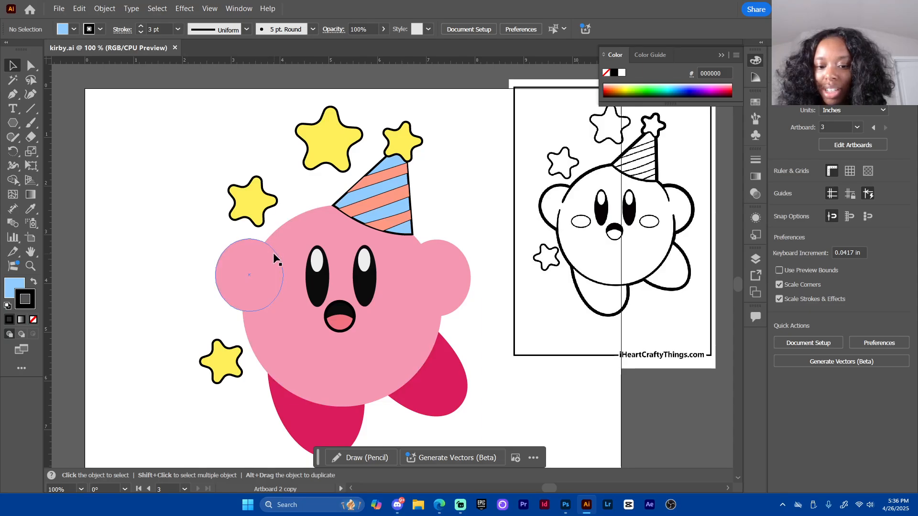
Outline both of Kirby's pink arm ellipses with a black 3 pt stroke
{"action": "left_click", "coordinate": [247, 260]}
{"action": "left_click", "coordinate": [461, 263], "text": "shift"}
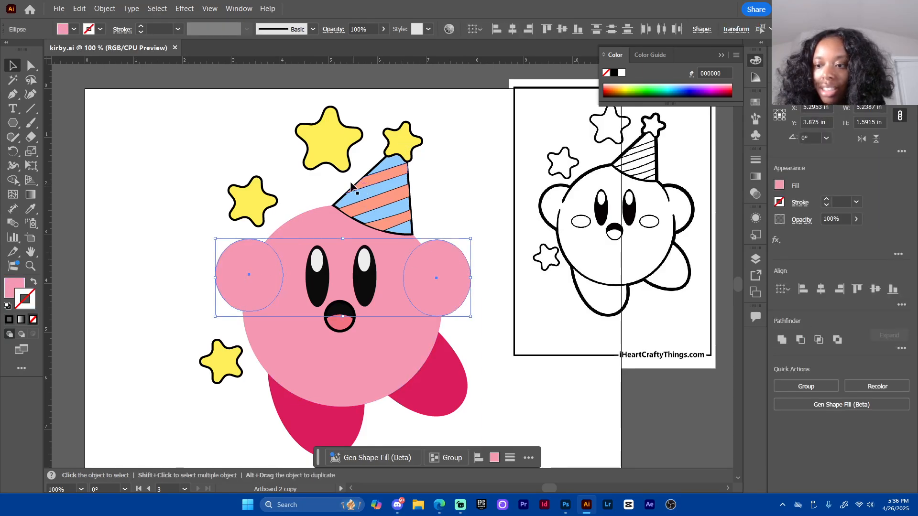
{"action": "left_click", "coordinate": [141, 26]}
{"action": "left_click", "coordinate": [141, 25]}
{"action": "left_click", "coordinate": [141, 27]}
{"action": "left_click", "coordinate": [140, 26]}
{"action": "left_click", "coordinate": [141, 27]}
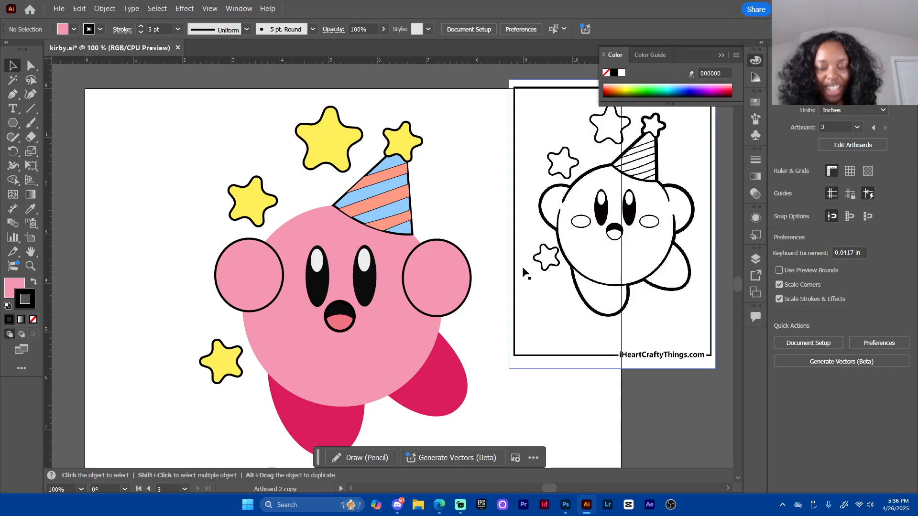
Outline Kirby's round pink body with a black 5 pt stroke
{"action": "left_click", "coordinate": [331, 374]}
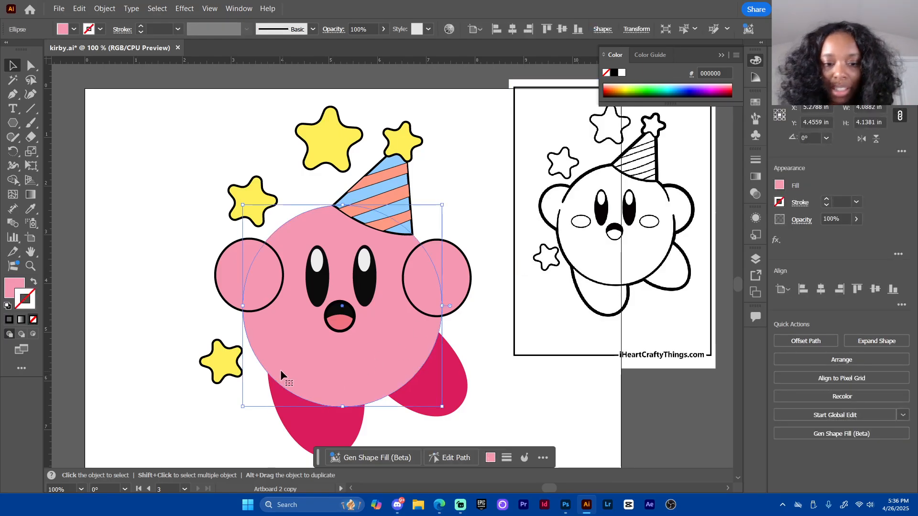
{"action": "left_click", "coordinate": [9, 319]}
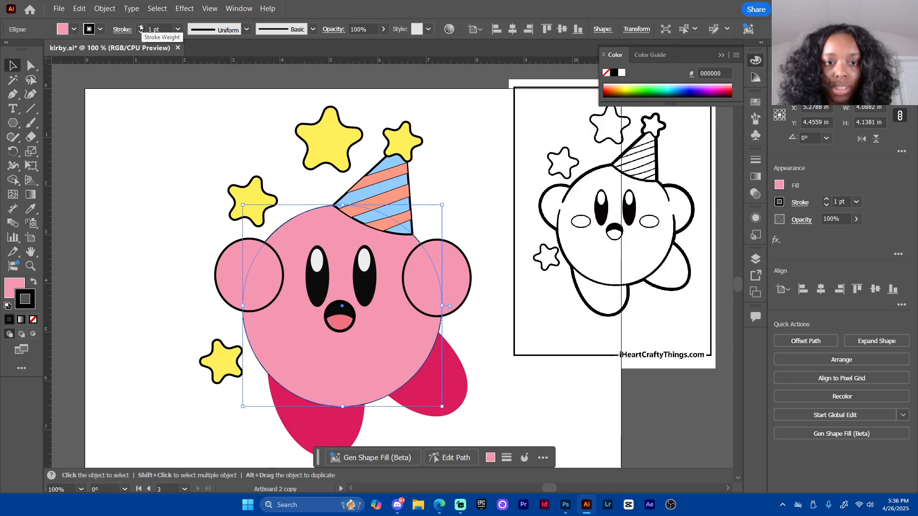
{"action": "left_click", "coordinate": [140, 27]}
{"action": "left_click", "coordinate": [140, 27]}
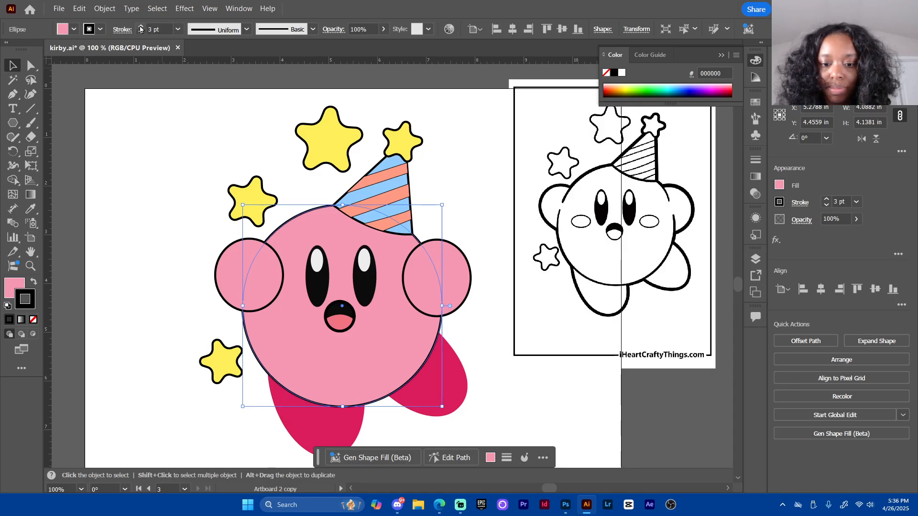
{"action": "left_click", "coordinate": [140, 26]}
{"action": "left_click", "coordinate": [140, 27]}
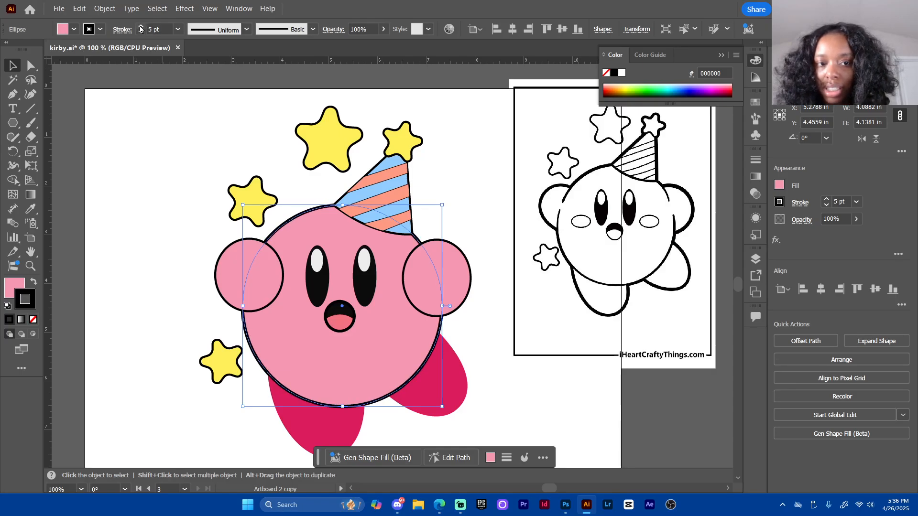
Thicken the stroke on both arm ellipses to 6 pt
{"action": "left_click", "coordinate": [226, 280]}
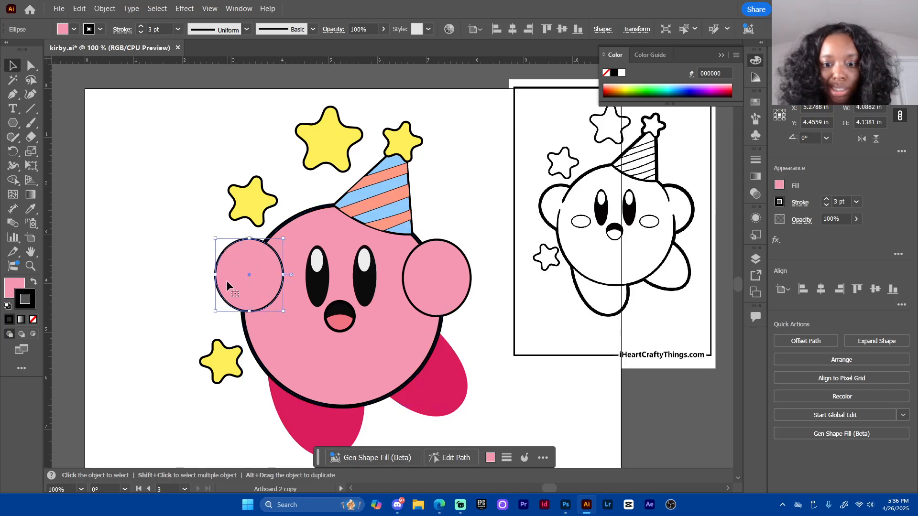
{"action": "left_click", "coordinate": [443, 284], "text": "shift"}
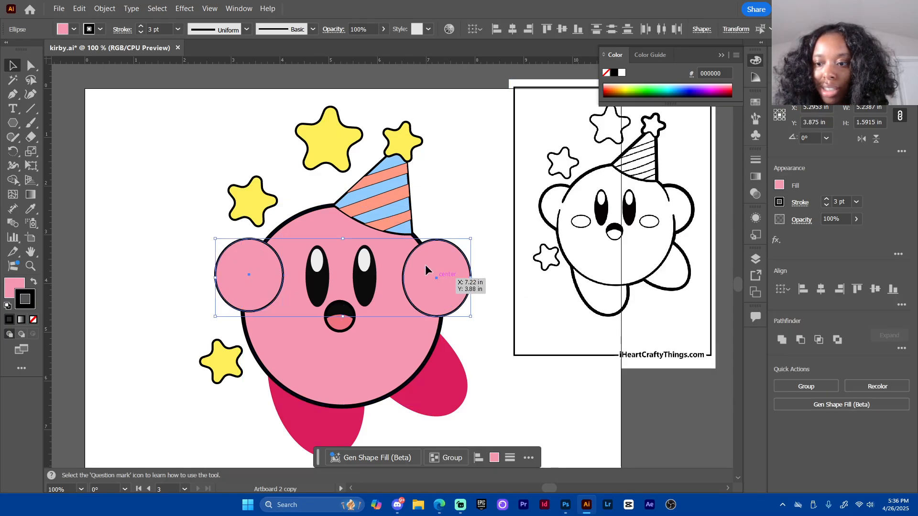
{"action": "left_click", "coordinate": [141, 27]}
{"action": "left_click", "coordinate": [141, 27]}
{"action": "left_click", "coordinate": [140, 27]}
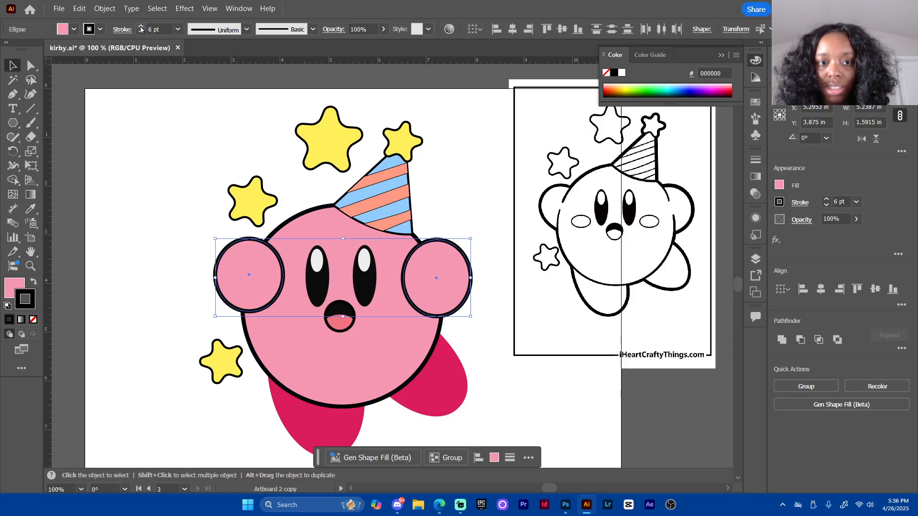
Thicken the party hat's black outline to 6 pt and save the document
{"action": "left_click", "coordinate": [144, 197]}
{"action": "left_click", "coordinate": [378, 189]}
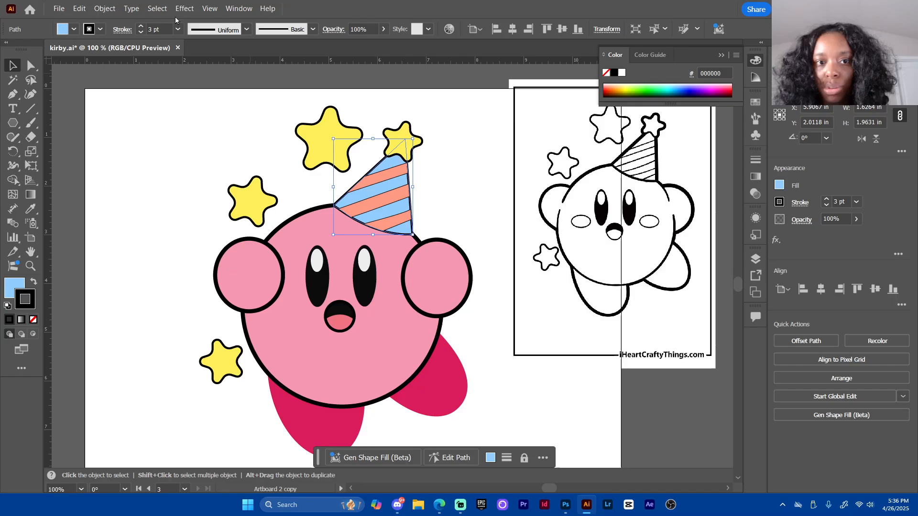
{"action": "left_click", "coordinate": [140, 27]}
{"action": "left_click", "coordinate": [141, 27]}
{"action": "left_click", "coordinate": [140, 27]}
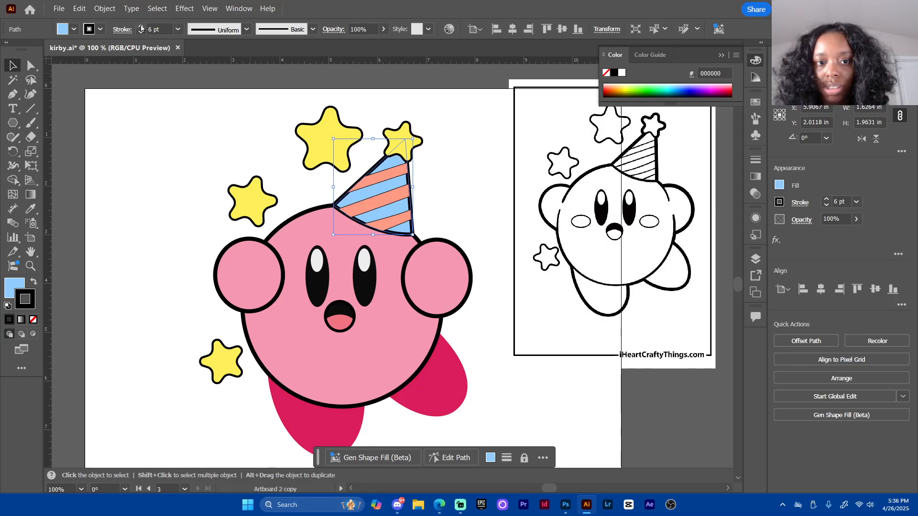
{"action": "left_click", "coordinate": [196, 167]}
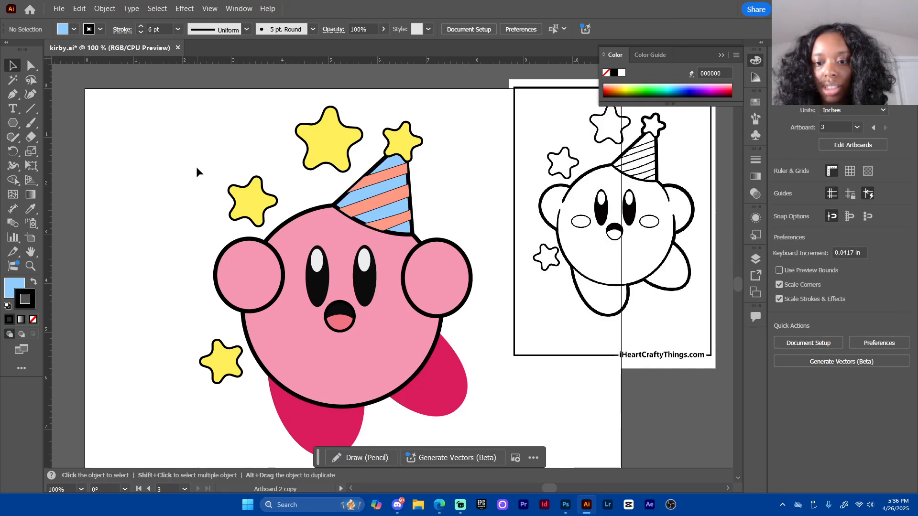
{"action": "key", "text": "ctrl+s"}
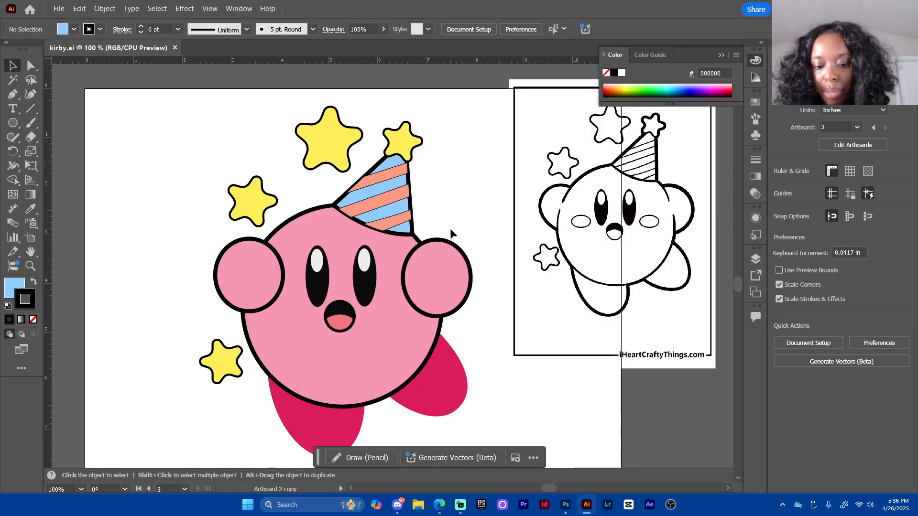
Outline both of Kirby's dark pink feet with a black 6 pt stroke and save the document
{"action": "left_click_drag", "start_coordinate": [455, 209], "coordinate": [412, 158]}
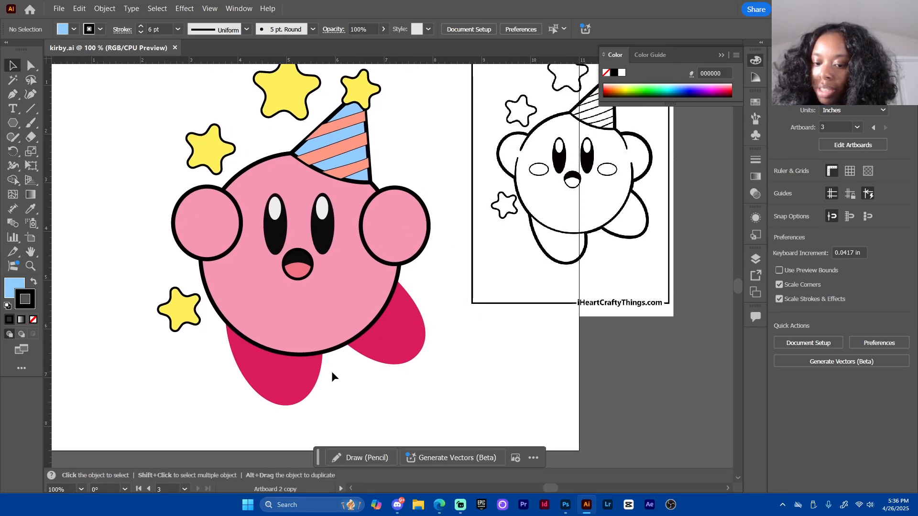
{"action": "left_click", "coordinate": [301, 382]}
{"action": "left_click", "coordinate": [389, 358], "text": "shift"}
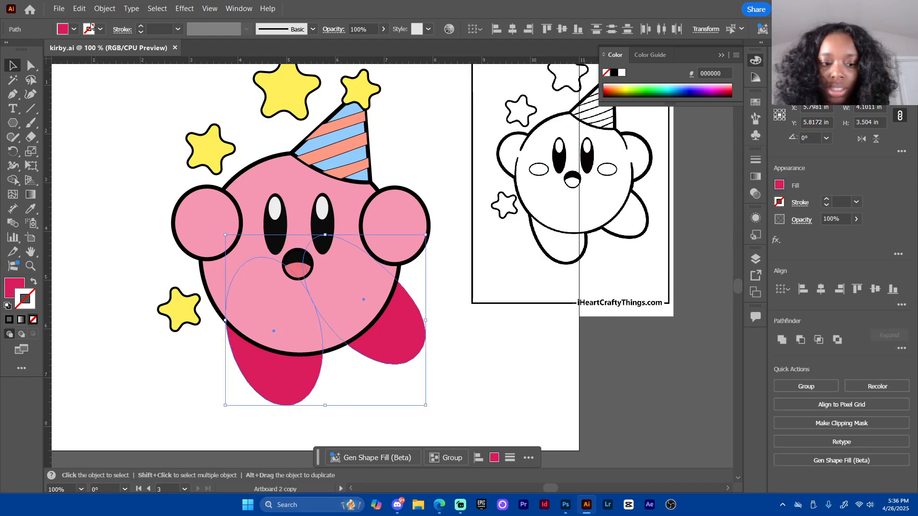
{"action": "left_click", "coordinate": [141, 27]}
{"action": "left_click", "coordinate": [140, 27]}
{"action": "left_click", "coordinate": [140, 27]}
{"action": "left_click", "coordinate": [141, 27]}
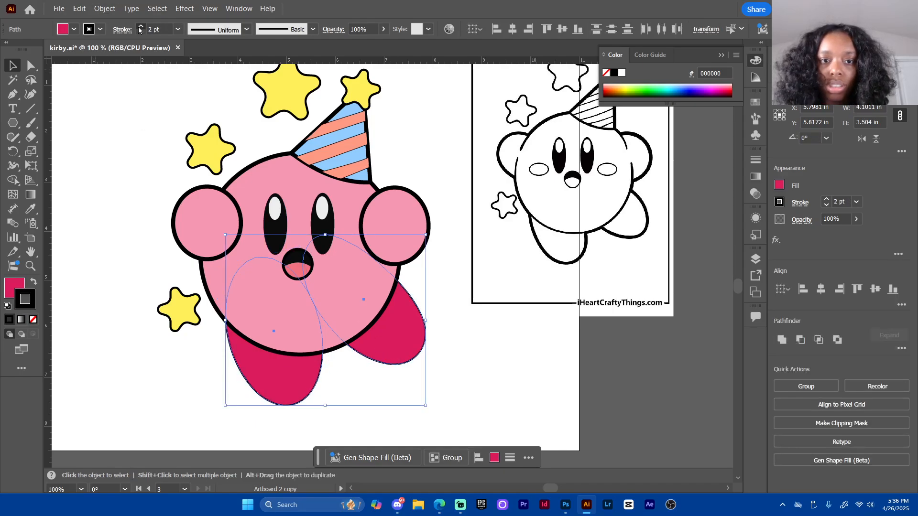
{"action": "left_click", "coordinate": [140, 27]}
{"action": "left_click", "coordinate": [140, 27]}
{"action": "left_click", "coordinate": [125, 106]}
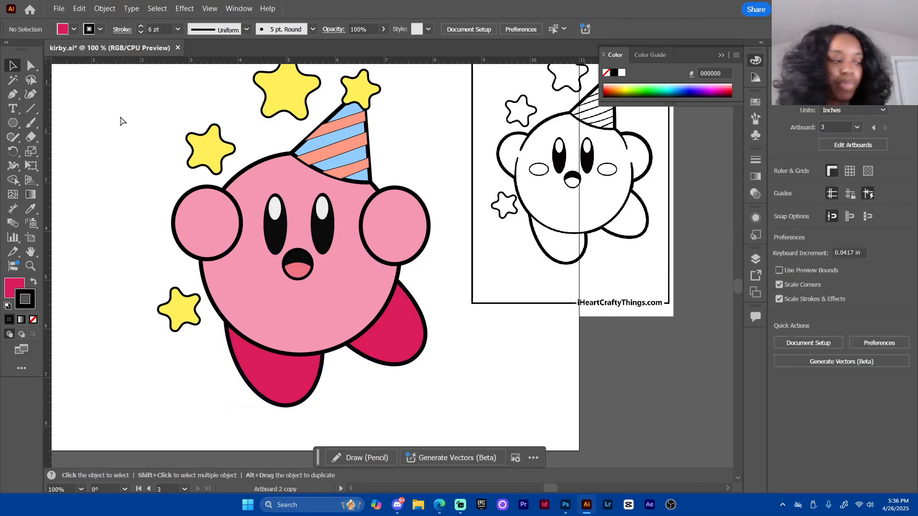
{"action": "key", "text": "ctrl+s"}
{"action": "scroll", "coordinate": [114, 157], "scroll_direction": "up", "scroll_amount": 2}
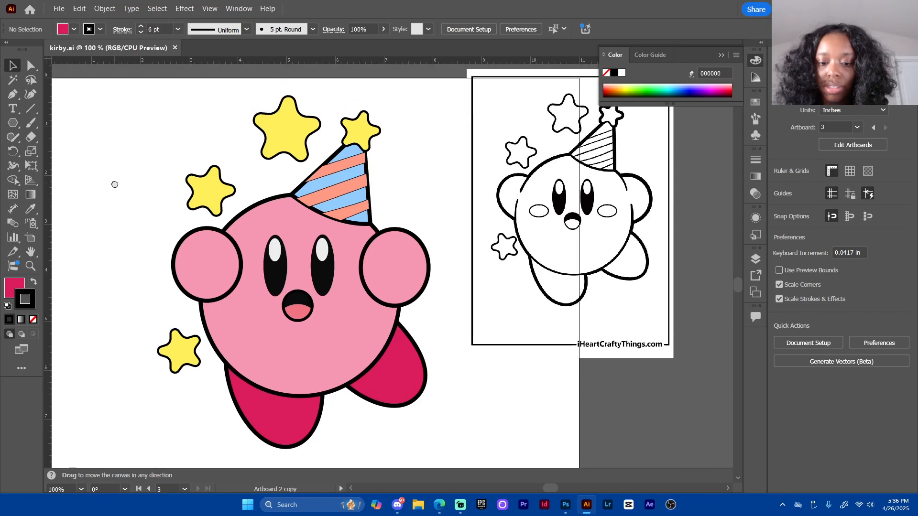
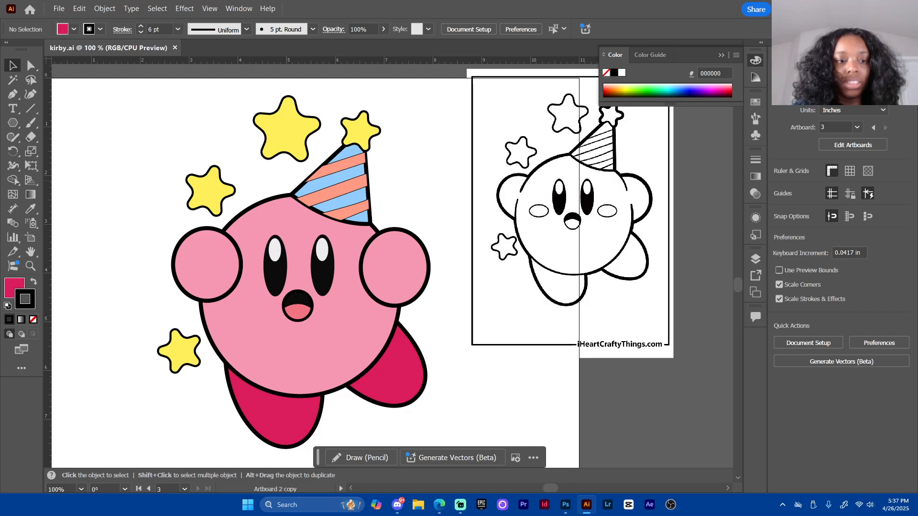
Draw an ellipse about 1.72 by 1.55 in beside Kirby, filled with the sampled body pink and without a stroke
{"action": "left_click", "coordinate": [13, 123]}
{"action": "left_click", "coordinate": [66, 151]}
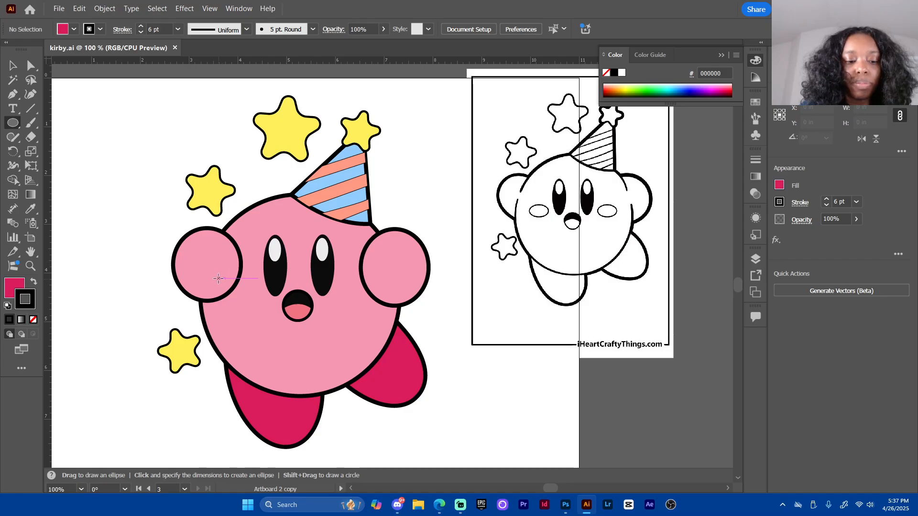
{"action": "left_click_drag", "start_coordinate": [75, 265], "coordinate": [158, 341]}
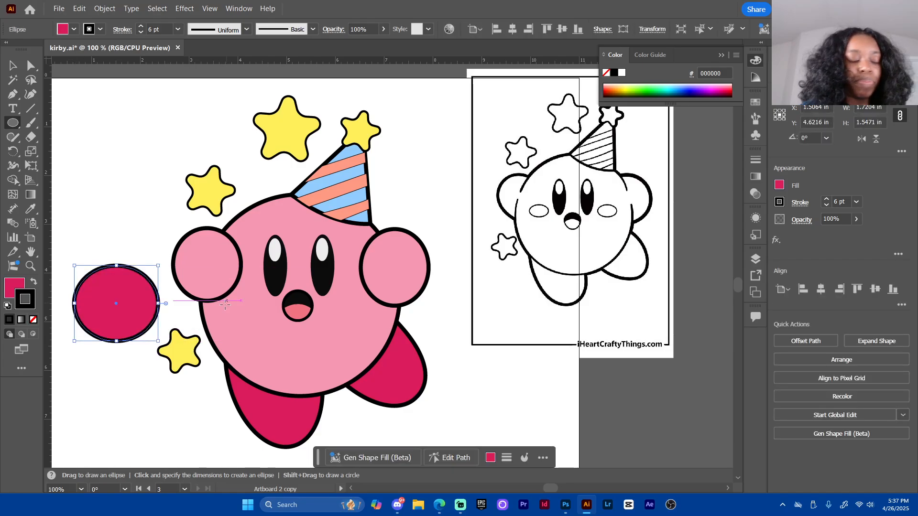
{"action": "key", "text": "i"}
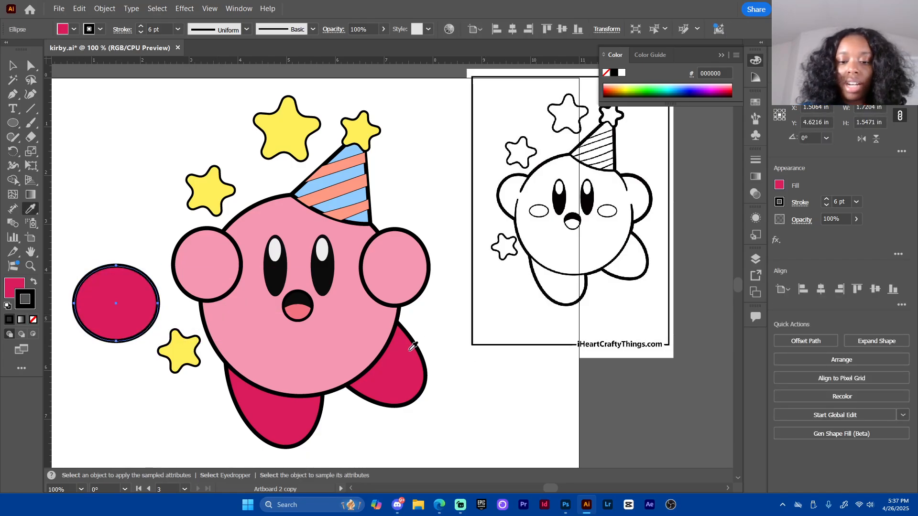
{"action": "left_click", "coordinate": [319, 310]}
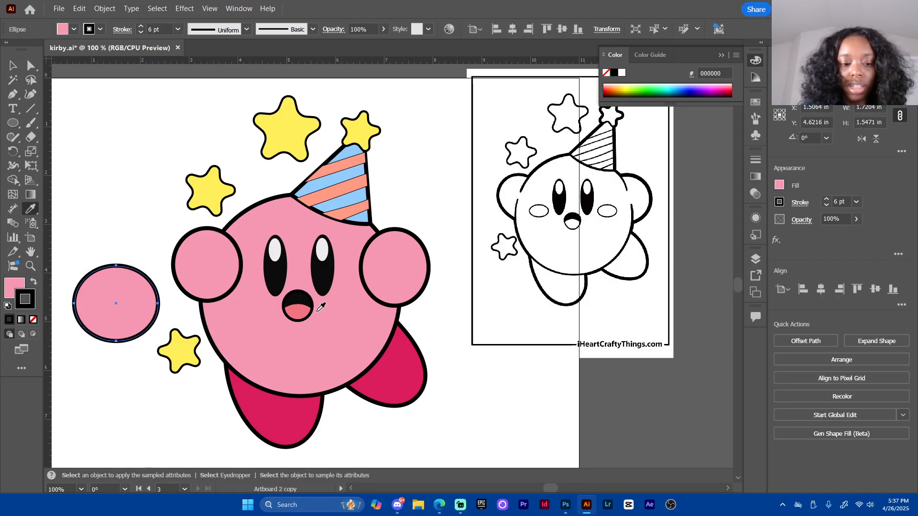
{"action": "key", "text": "v"}
{"action": "left_click", "coordinate": [33, 319]}
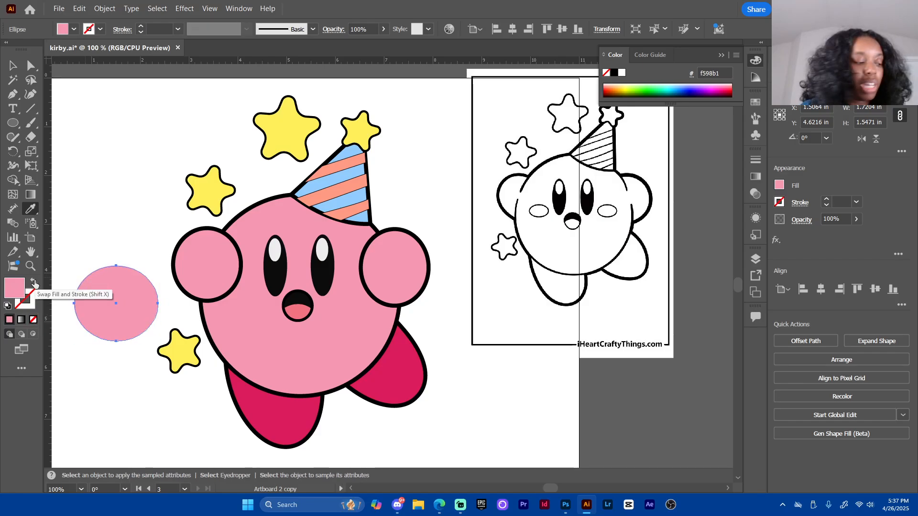
{"action": "left_click_drag", "start_coordinate": [118, 319], "coordinate": [154, 289]}
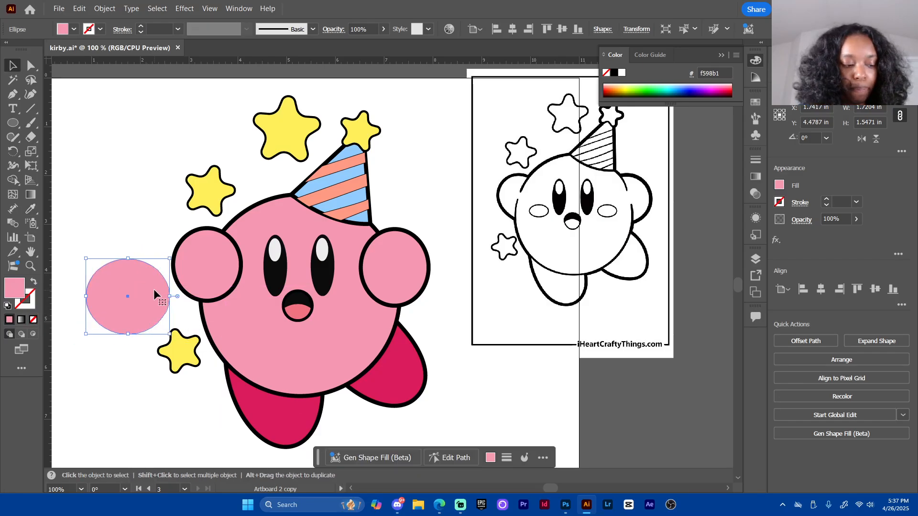
Place the pink ellipse over the inner edge of the arm beside it and shrink it to about 0.96 by 0.89 in
{"action": "key", "text": "ctrl+equal"}
{"action": "key", "text": "ctrl+equal"}
{"action": "left_click_drag", "start_coordinate": [442, 128], "coordinate": [142, 160]}
{"action": "left_click", "coordinate": [148, 159]}
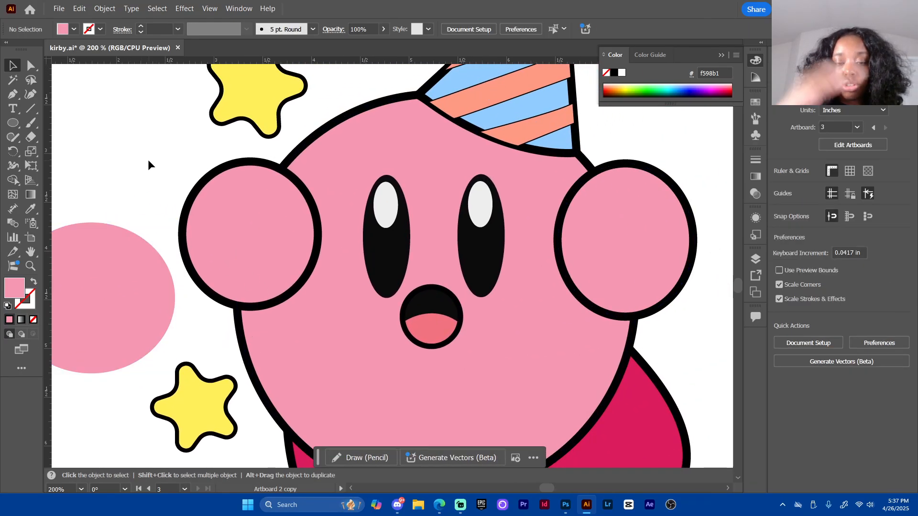
{"action": "left_click_drag", "start_coordinate": [147, 287], "coordinate": [365, 281]}
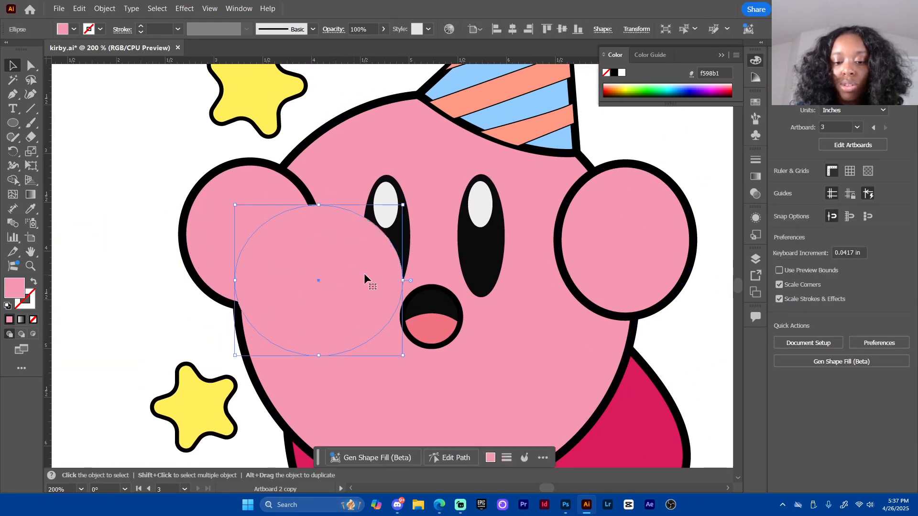
{"action": "left_click_drag", "start_coordinate": [401, 353], "coordinate": [319, 271]}
{"action": "left_click", "coordinate": [146, 377]}
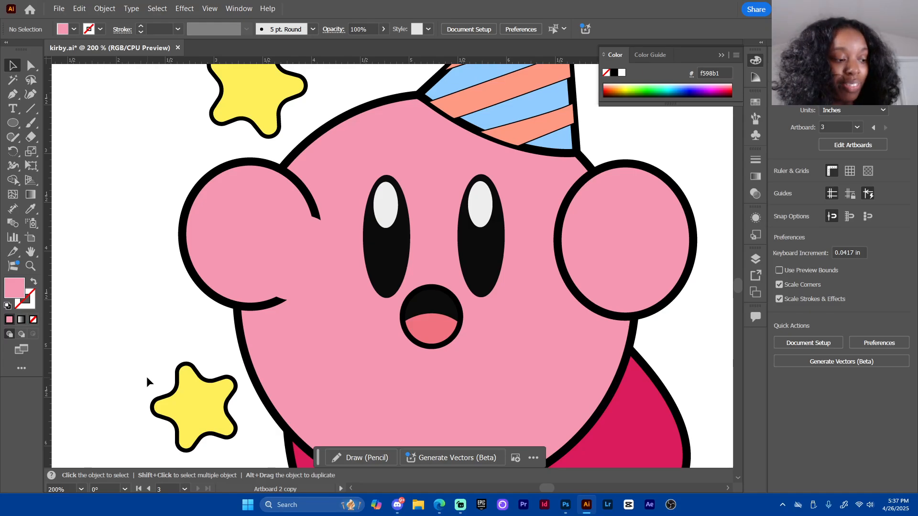
Compare the arm with the line art and shift the pink cover ellipse slightly up and outward over the arm's inner edge
{"action": "key", "text": "ctrl+minus"}
{"action": "key", "text": "ctrl+minus"}
{"action": "key", "text": "ctrl+minus"}
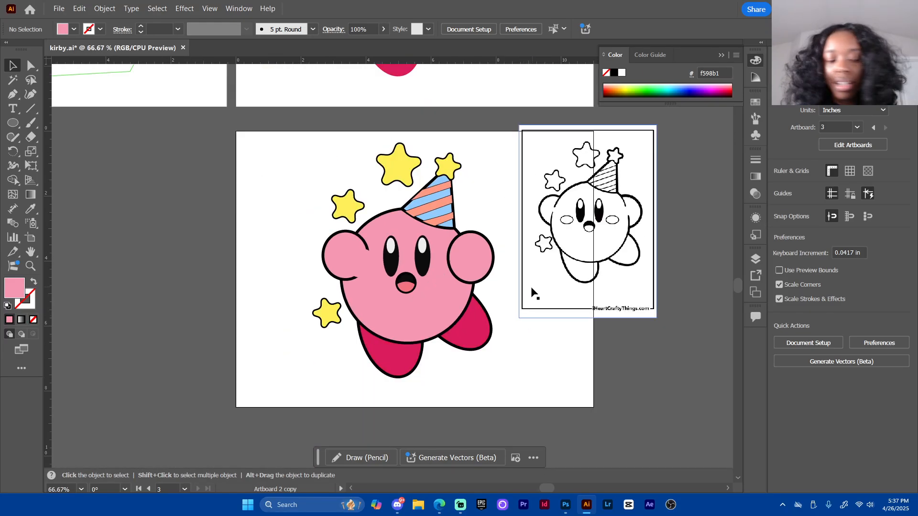
{"action": "key", "text": "ctrl+plus"}
{"action": "key", "text": "ctrl+plus"}
{"action": "left_click_drag", "start_coordinate": [559, 279], "coordinate": [403, 305]}
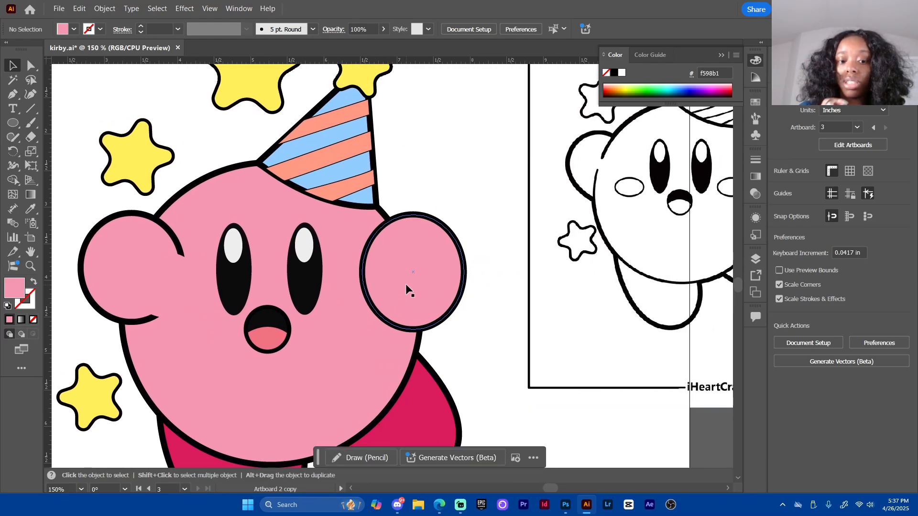
{"action": "left_click", "coordinate": [183, 292]}
{"action": "mouse_move", "coordinate": [182, 292]}
{"action": "left_mouse_down"}
{"action": "mouse_move", "coordinate": [154, 290]}
{"action": "mouse_move", "coordinate": [169, 283]}
{"action": "left_mouse_up"}
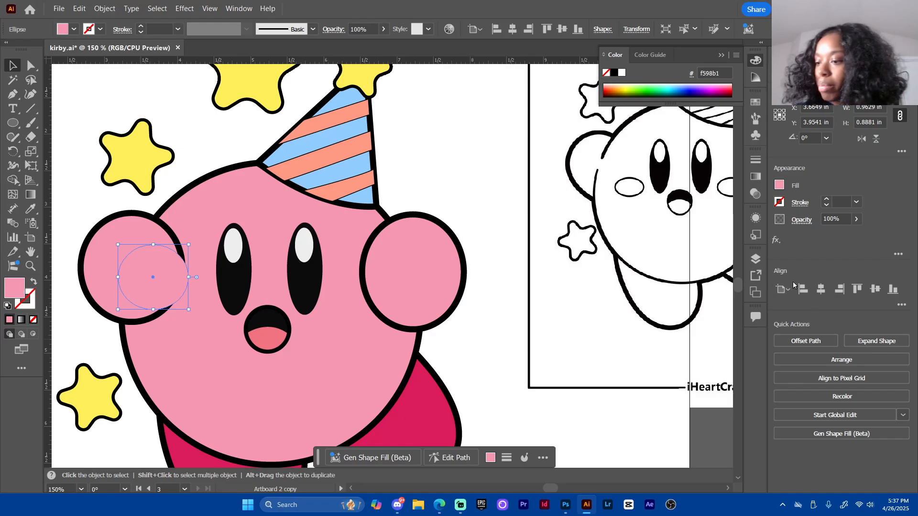
Try lowering the body's opacity to 18% and toggling its visibility to examine the shapes stacked beneath it
{"action": "left_click", "coordinate": [755, 259]}
{"action": "left_click_drag", "start_coordinate": [735, 289], "coordinate": [733, 486]}
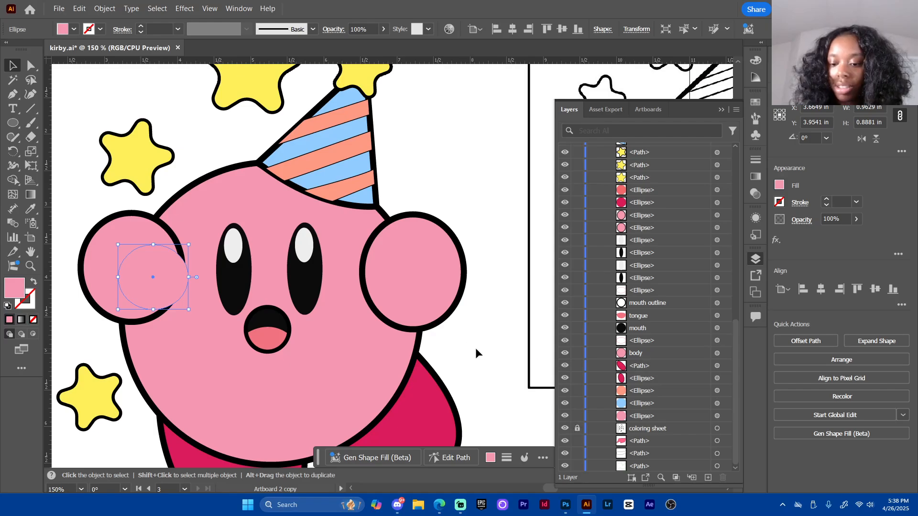
{"action": "left_click", "coordinate": [349, 359]}
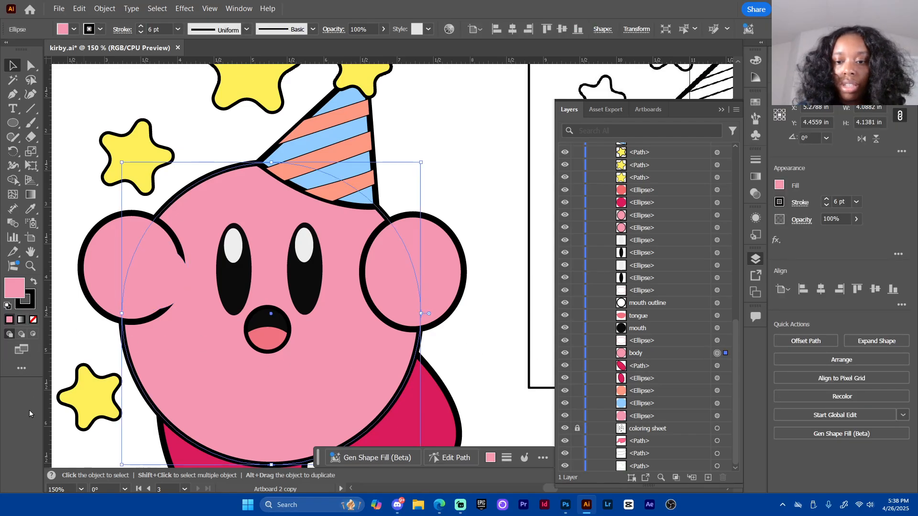
{"action": "left_click", "coordinate": [440, 346]}
{"action": "left_click", "coordinate": [386, 351]}
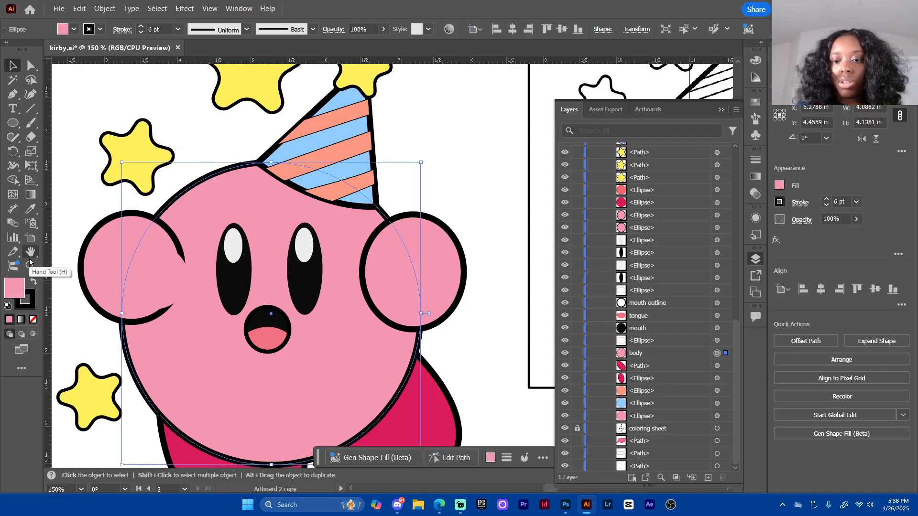
{"action": "left_click", "coordinate": [464, 157]}
{"action": "left_click", "coordinate": [330, 330]}
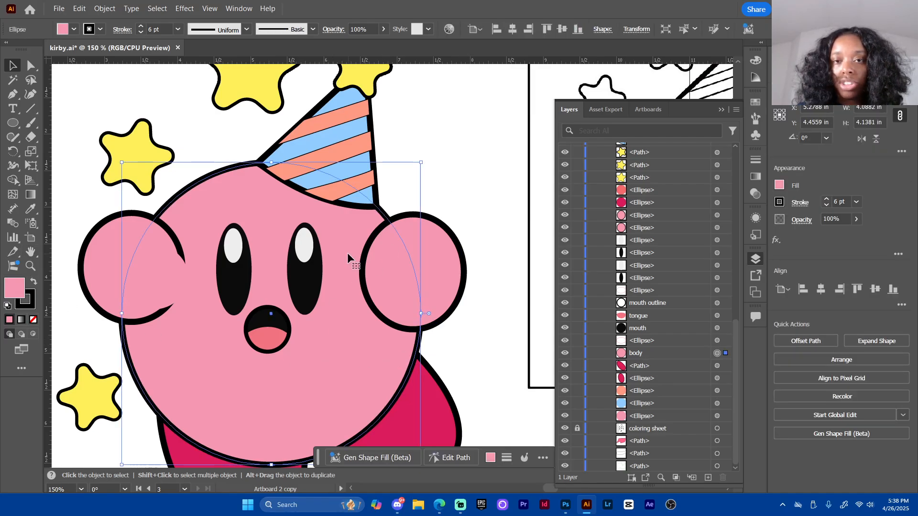
{"action": "left_click", "coordinate": [384, 30]}
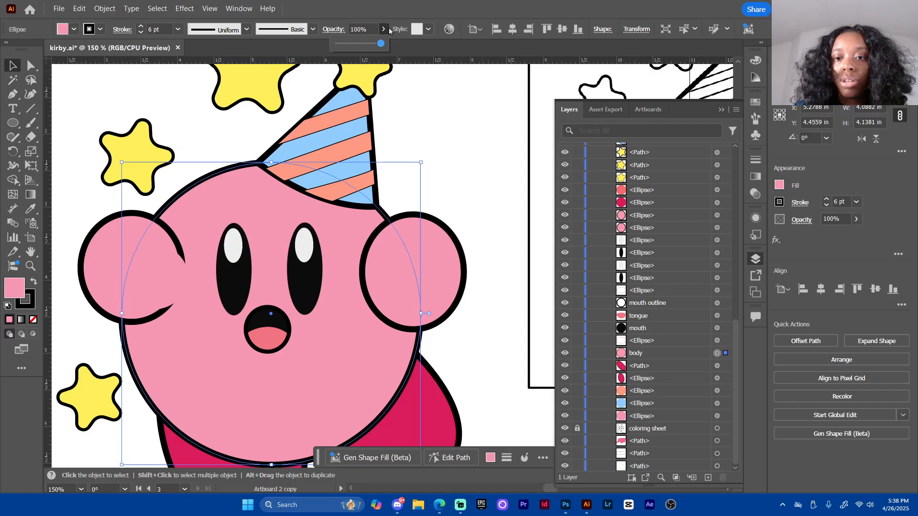
{"action": "left_click", "coordinate": [346, 44]}
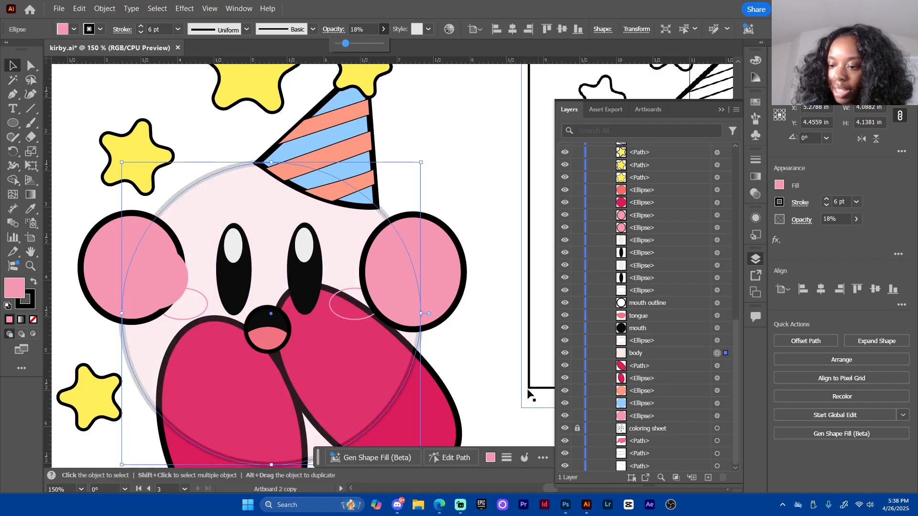
{"action": "left_click", "coordinate": [565, 355]}
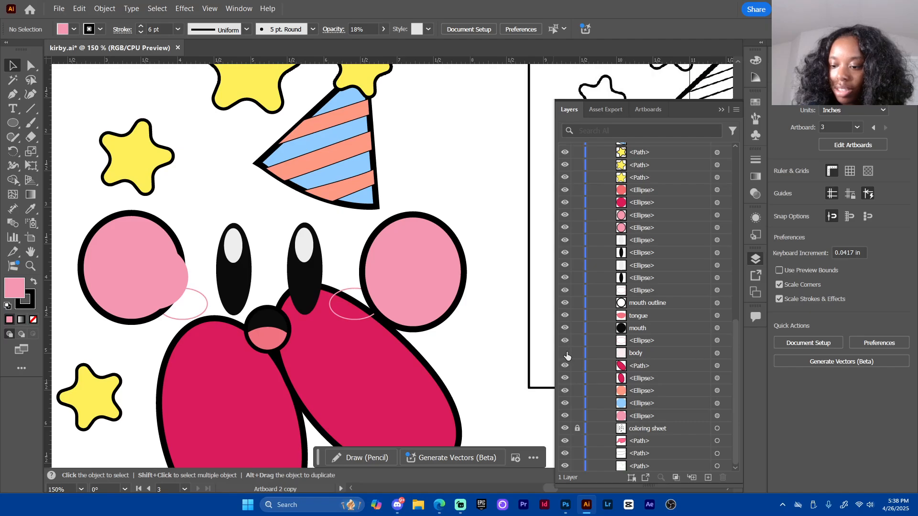
{"action": "left_click", "coordinate": [565, 355]}
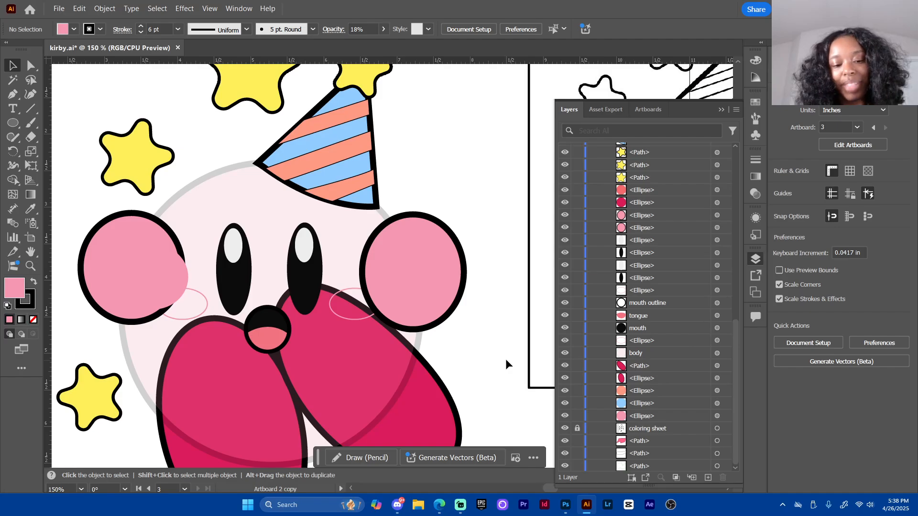
Undo the body's visibility and opacity changes
{"action": "key", "text": "a"}
{"action": "key", "text": "ctrl+z"}
{"action": "key", "text": "ctrl+z"}
{"action": "key", "text": "ctrl+z"}
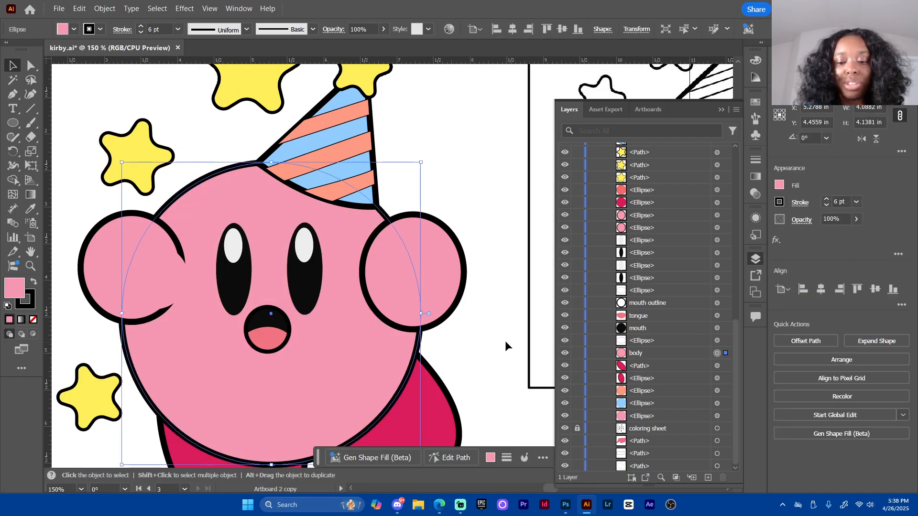
Move the pink cover ellipse off the left arm's inner edge and onto the middle of the face
{"action": "left_click", "coordinate": [488, 326]}
{"action": "left_click", "coordinate": [160, 280]}
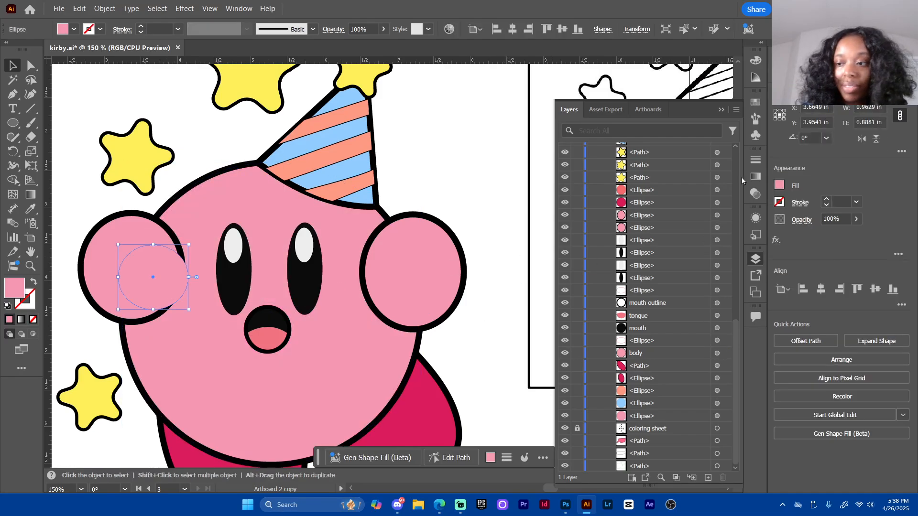
{"action": "left_click", "coordinate": [756, 260]}
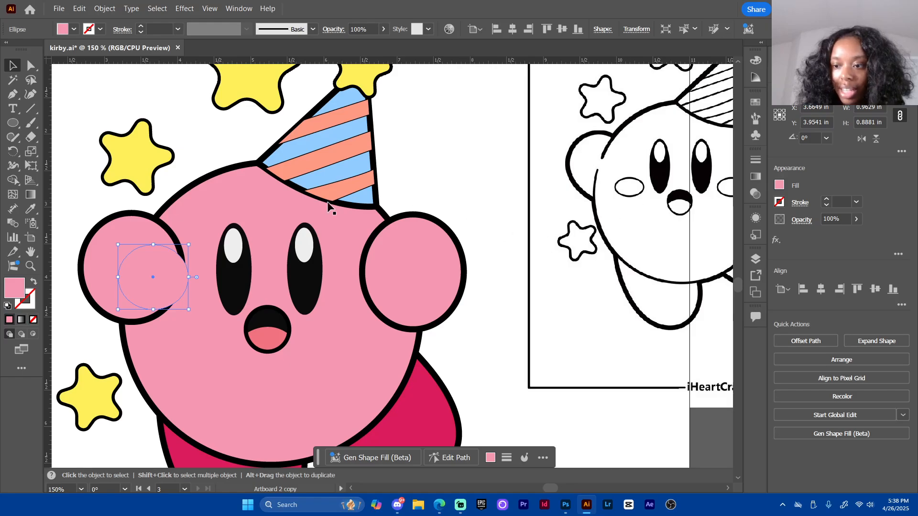
{"action": "left_click_drag", "start_coordinate": [162, 285], "coordinate": [270, 307]}
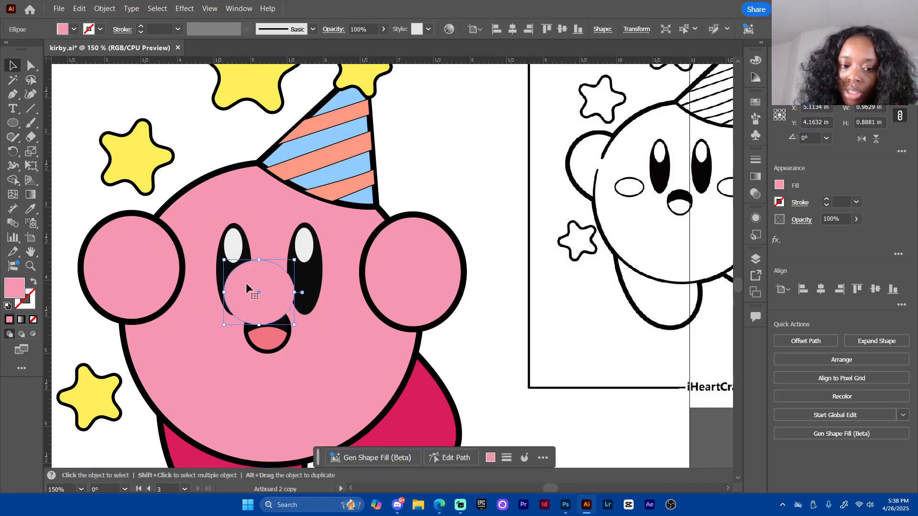
{"action": "key", "text": "ctrl+z"}
Restack both arm ellipses directly beneath the body in the layer order
{"action": "left_click", "coordinate": [419, 272], "text": "shift"}
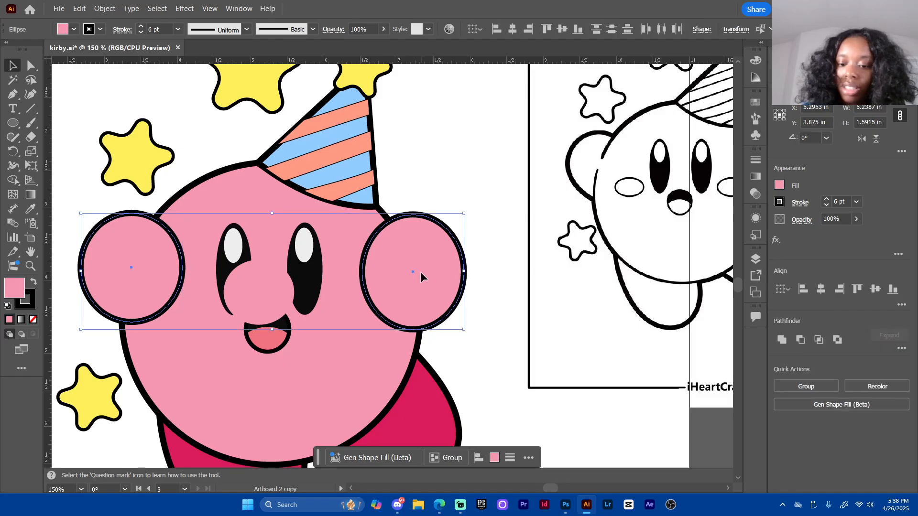
{"action": "left_click", "coordinate": [756, 260]}
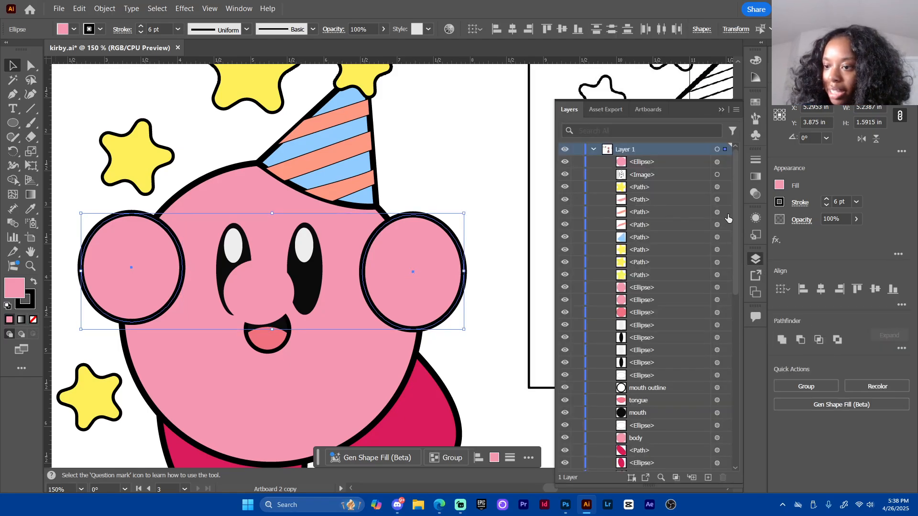
{"action": "left_click_drag", "start_coordinate": [730, 218], "coordinate": [741, 368]}
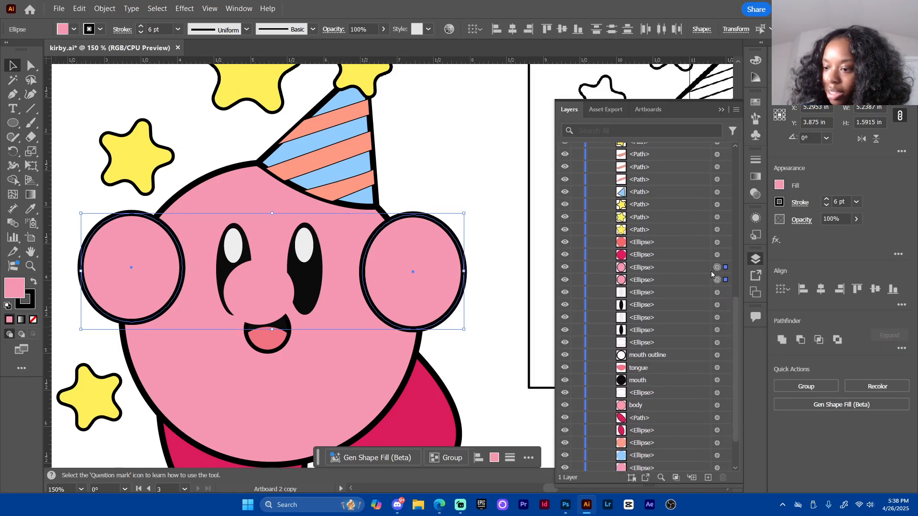
{"action": "left_click", "coordinate": [695, 270]}
{"action": "left_click", "coordinate": [691, 280], "text": "shift"}
{"action": "left_click_drag", "start_coordinate": [681, 271], "coordinate": [670, 410]}
{"action": "left_click", "coordinate": [469, 166]}
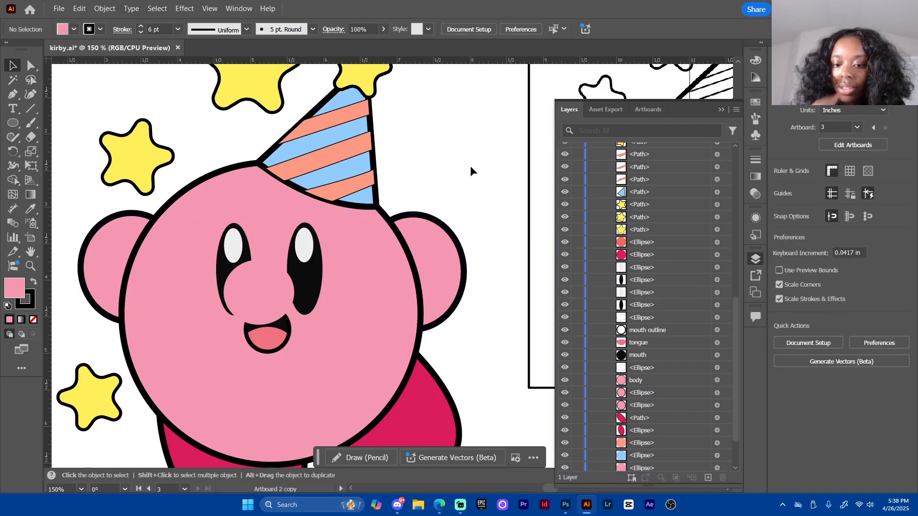
Place the pink cover ellipse over the body outline at the left arm and put a copy over the outline at the right arm
{"action": "left_click_drag", "start_coordinate": [269, 302], "coordinate": [149, 279]}
{"action": "left_click", "coordinate": [435, 172]}
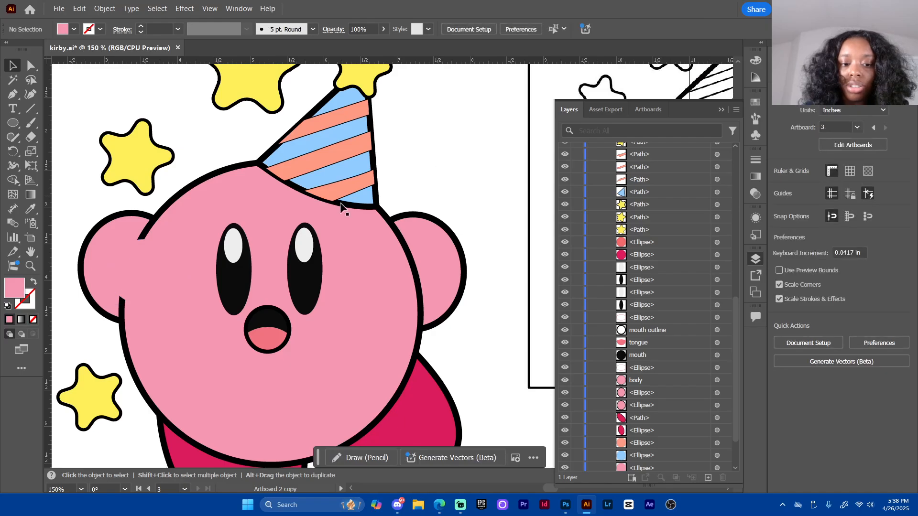
{"action": "left_click", "coordinate": [755, 259]}
{"action": "left_click_drag", "start_coordinate": [155, 290], "coordinate": [406, 293]}
Shrink the line art image to about 3.65 by 5.10 in and position it beside Kirby for reference
{"action": "left_click", "coordinate": [610, 318]}
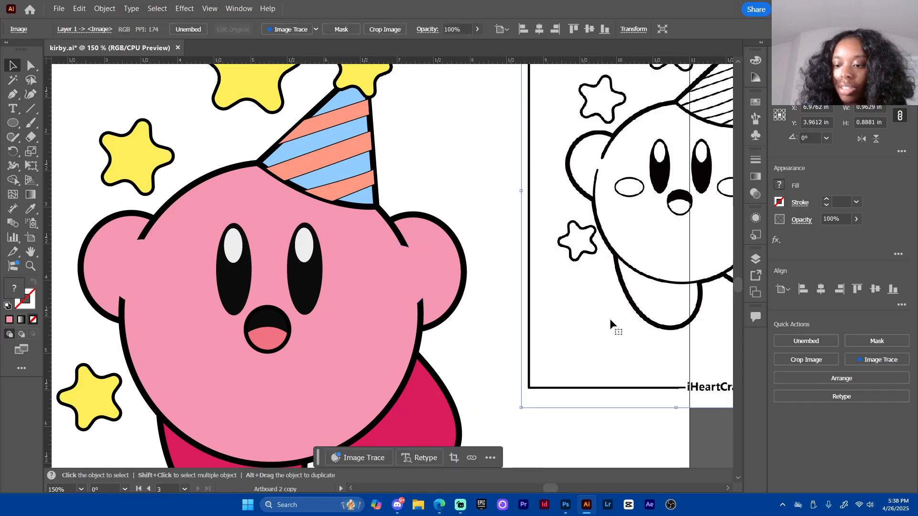
{"action": "left_click_drag", "start_coordinate": [677, 408], "coordinate": [666, 379]}
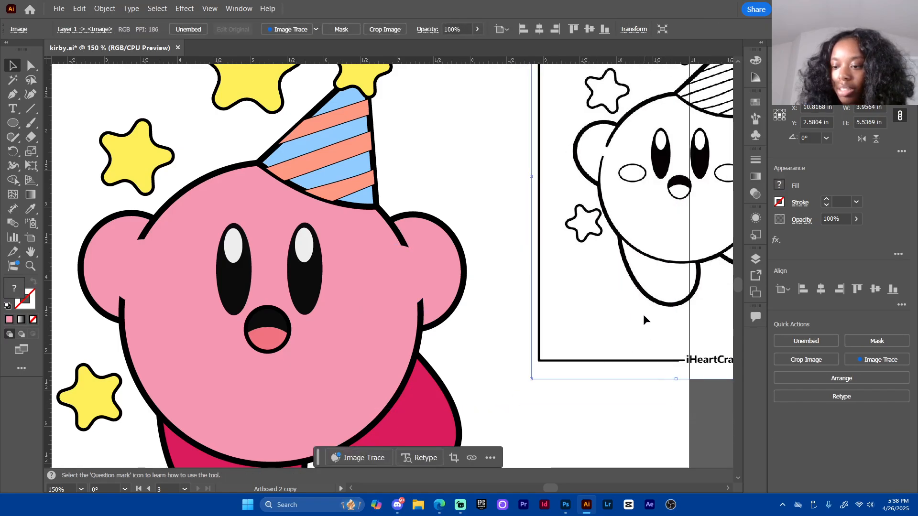
{"action": "key", "text": "ctrl+shift+a"}
{"action": "left_click", "coordinate": [647, 310]}
{"action": "left_click_drag", "start_coordinate": [639, 321], "coordinate": [576, 331]}
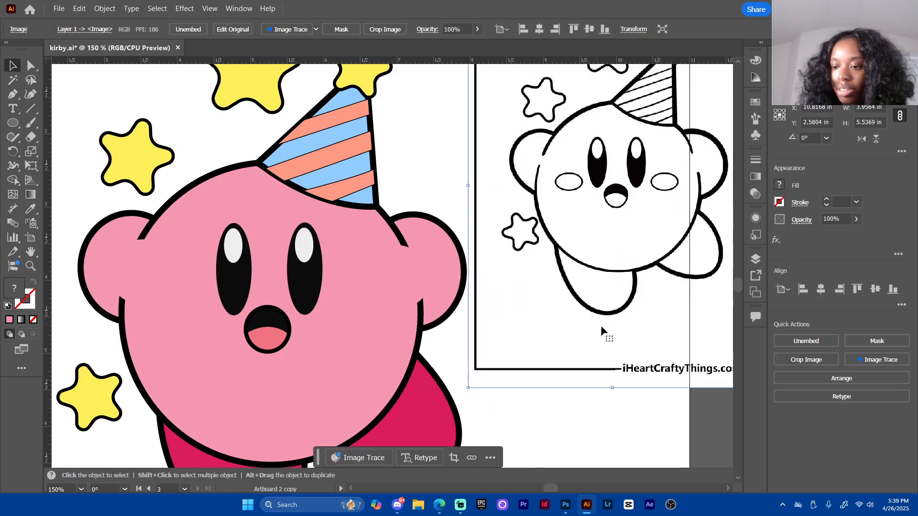
{"action": "left_click_drag", "start_coordinate": [614, 388], "coordinate": [610, 356]}
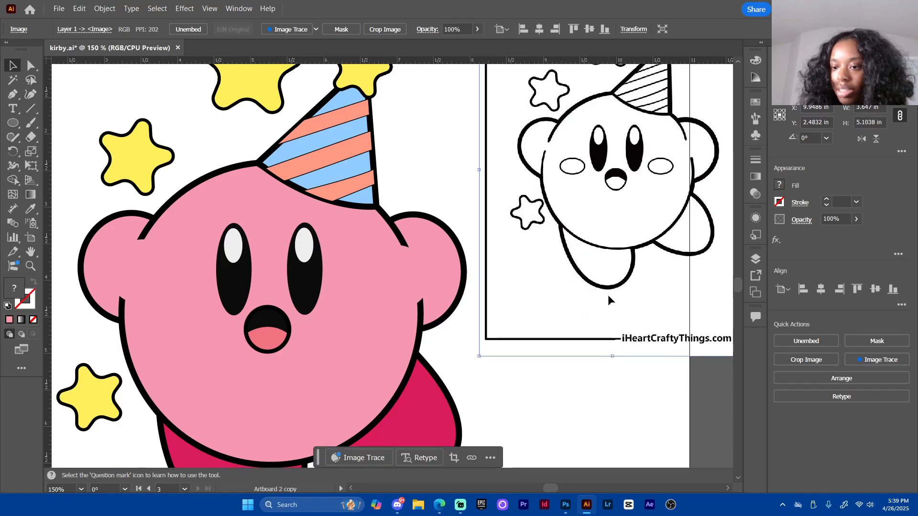
{"action": "left_click_drag", "start_coordinate": [603, 285], "coordinate": [592, 334]}
{"action": "left_click", "coordinate": [587, 423]}
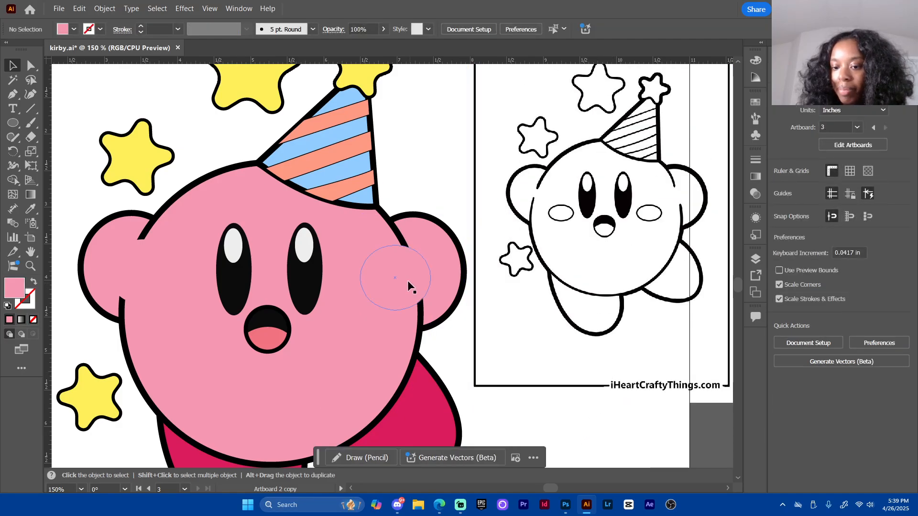
Flatten the pink cover ellipse over the right arm by reducing its height from below
{"action": "left_click", "coordinate": [397, 306]}
{"action": "left_click_drag", "start_coordinate": [395, 309], "coordinate": [414, 273]}
{"action": "left_click", "coordinate": [440, 182]}
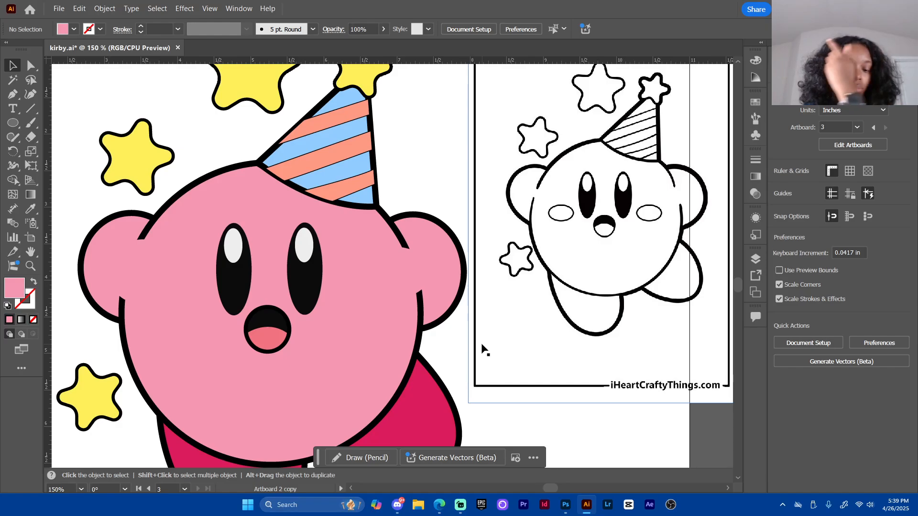
Delete the cover ellipse at the left arm and add an anchor point to the body outline midway along that arm
{"action": "left_click", "coordinate": [134, 271]}
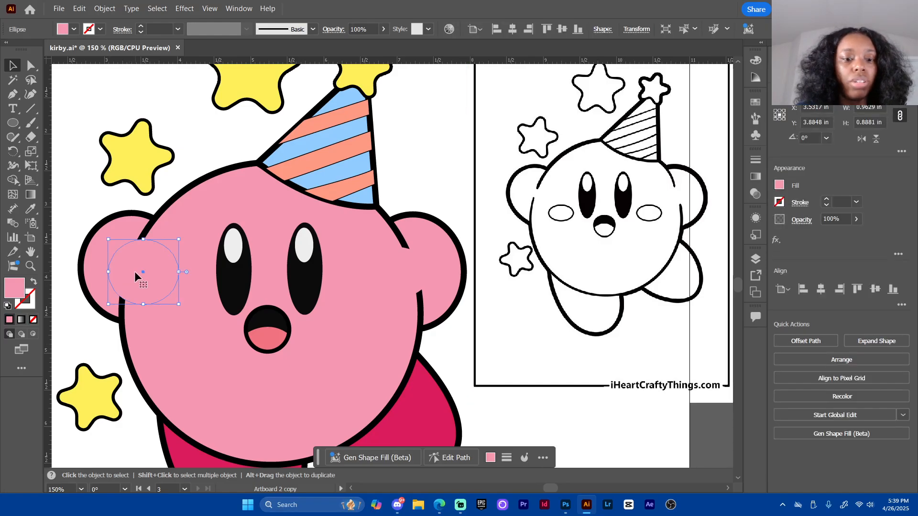
{"action": "key", "text": "Delete"}
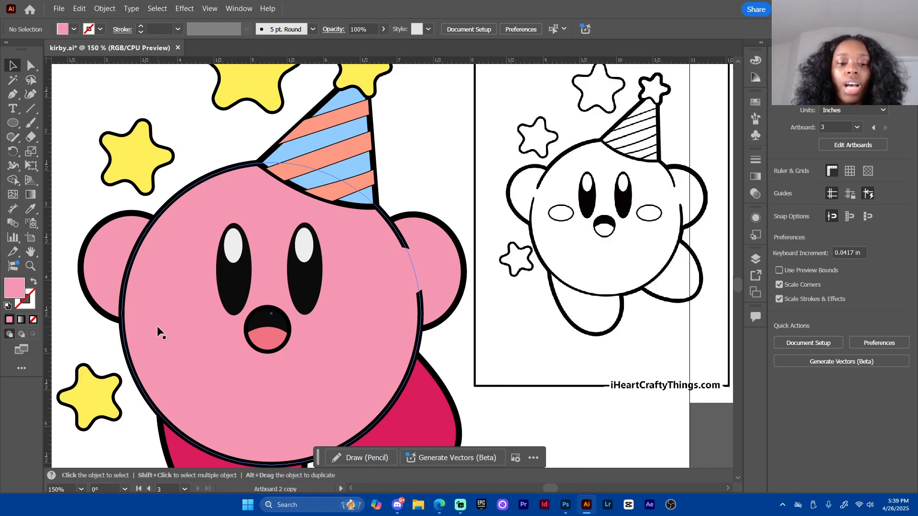
{"action": "left_click", "coordinate": [159, 330]}
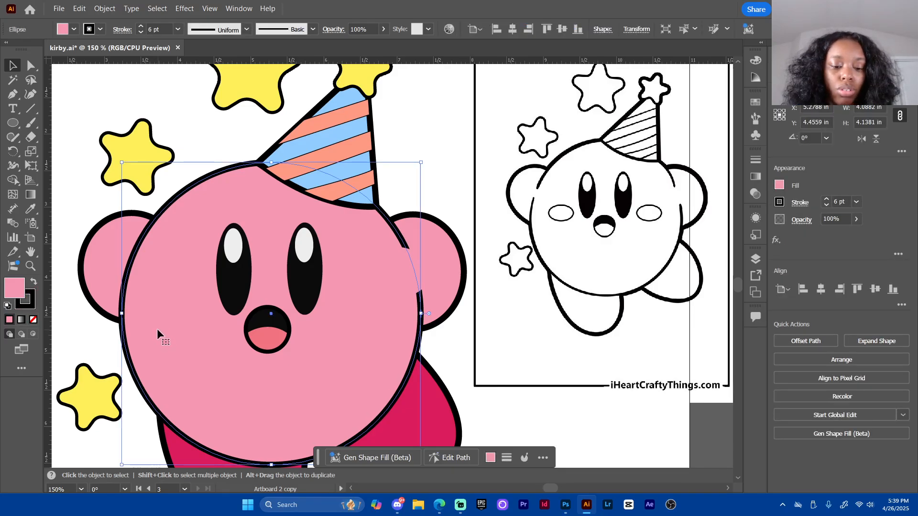
{"action": "key", "text": "p"}
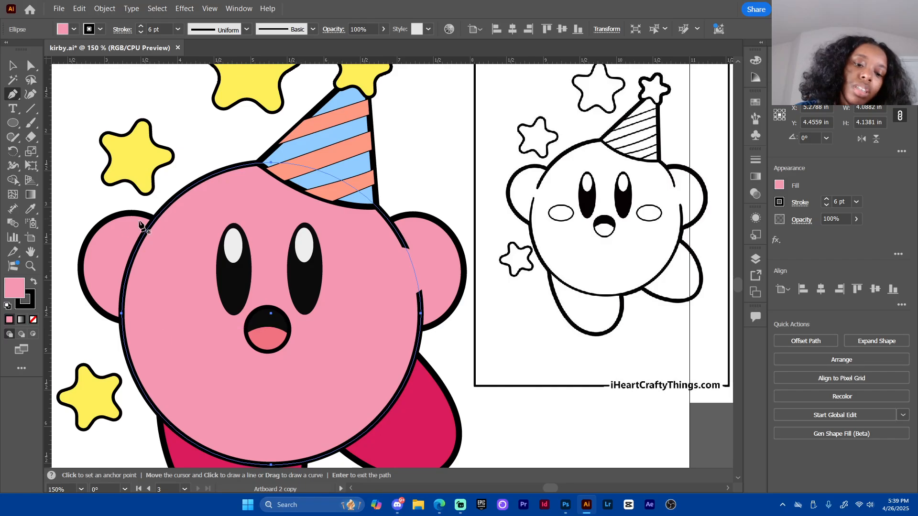
{"action": "key", "text": "v"}
{"action": "left_click", "coordinate": [187, 120]}
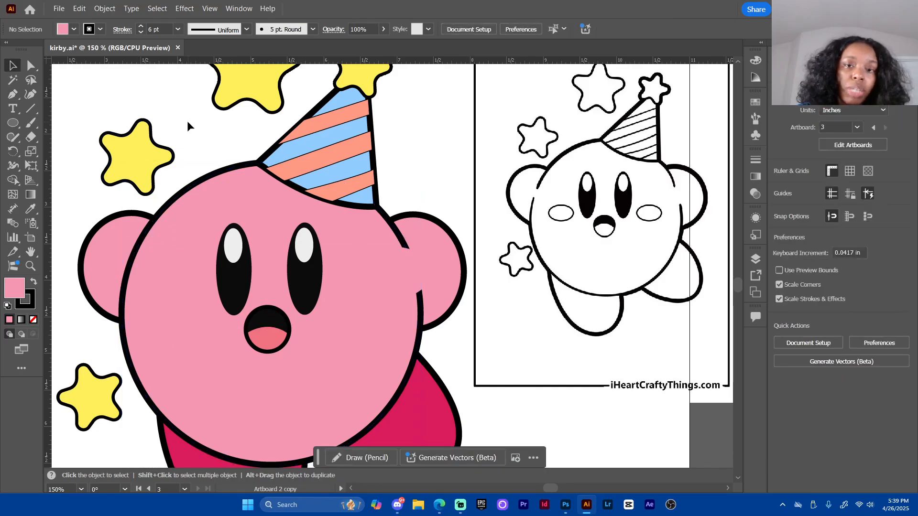
{"action": "left_click", "coordinate": [203, 232]}
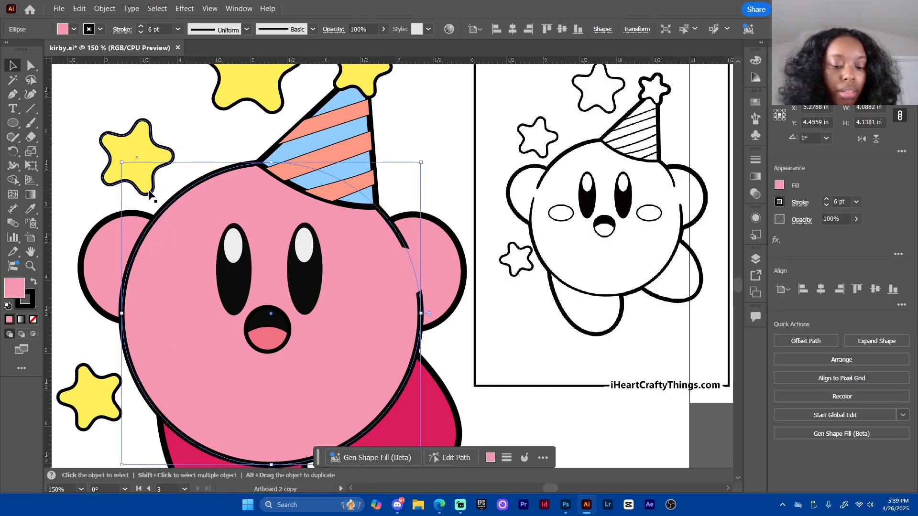
{"action": "key", "text": "p"}
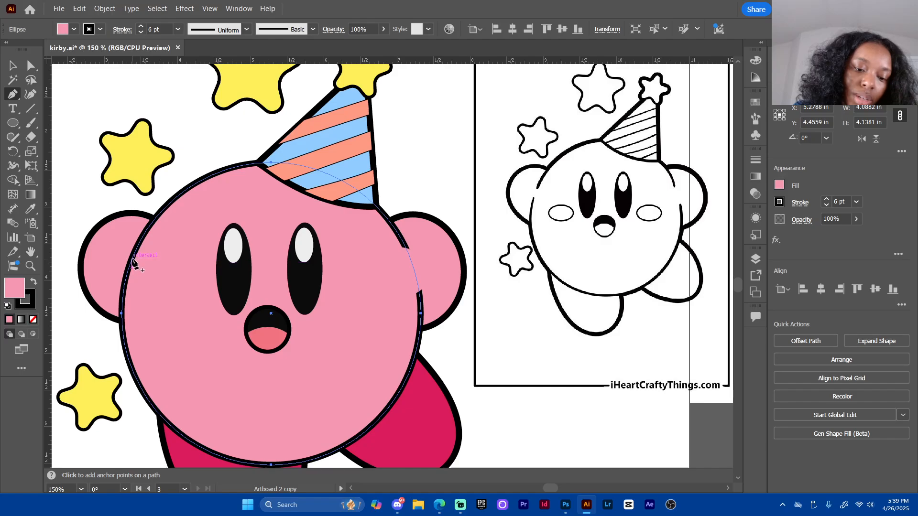
{"action": "left_click", "coordinate": [132, 260]}
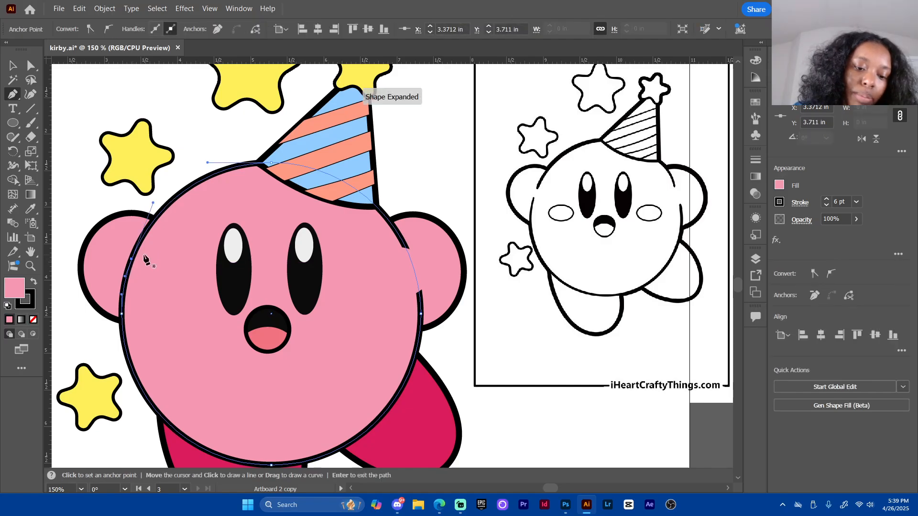
{"action": "key", "text": "v"}
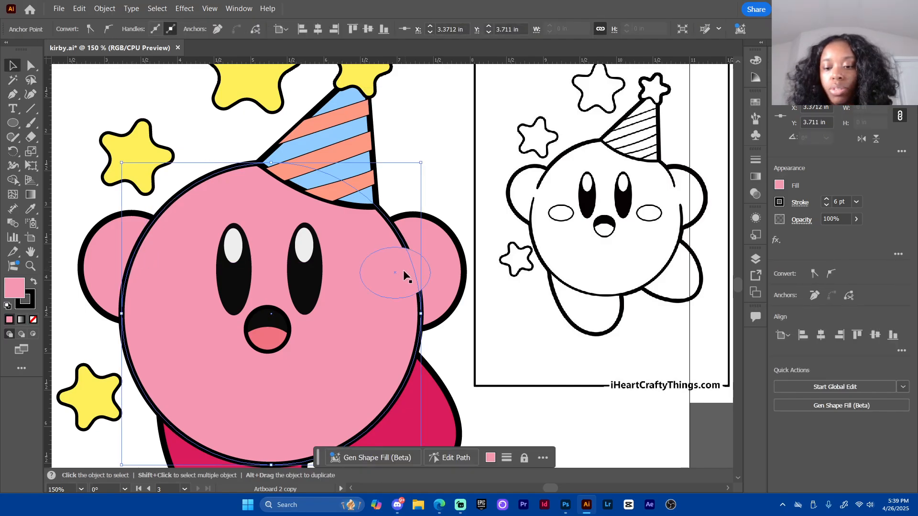
Delete the cover ellipse at the right arm and add an anchor point to the body outline midway along that arm
{"action": "left_click", "coordinate": [401, 269]}
{"action": "key", "text": "Delete"}
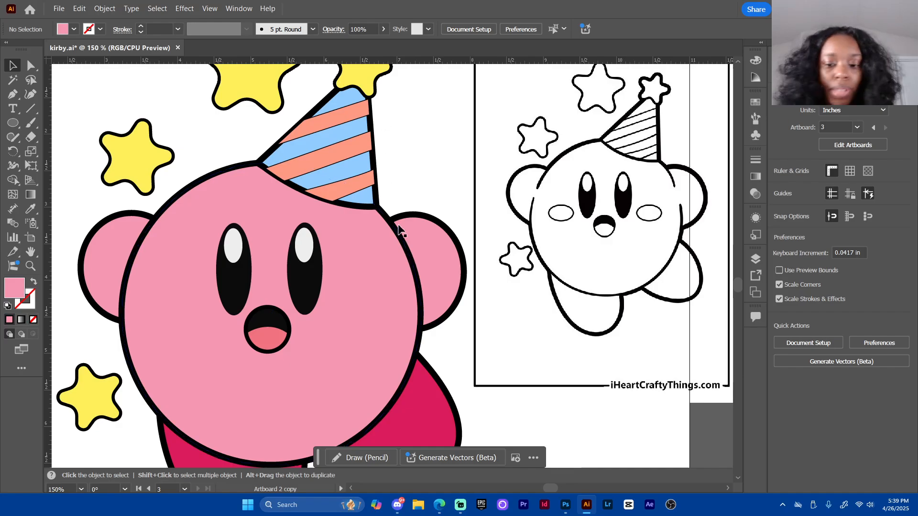
{"action": "left_click", "coordinate": [379, 272]}
{"action": "key", "text": "p"}
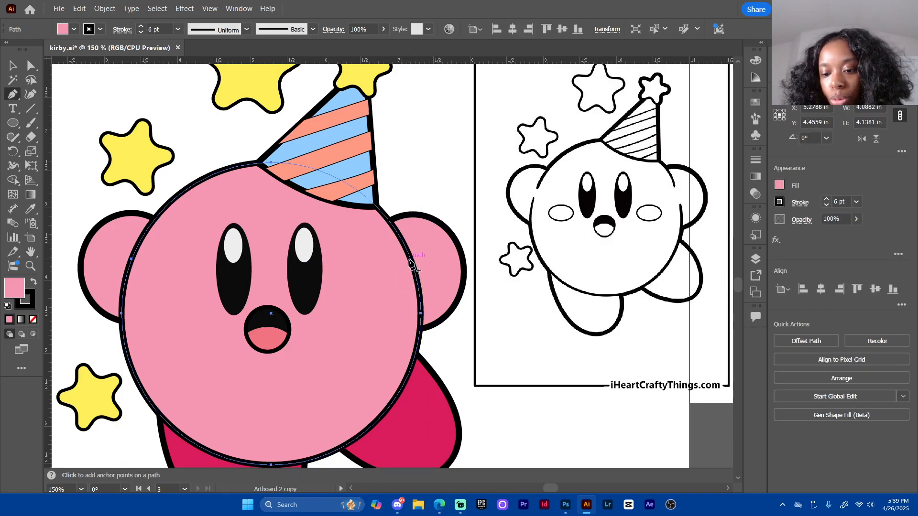
{"action": "left_click", "coordinate": [411, 260]}
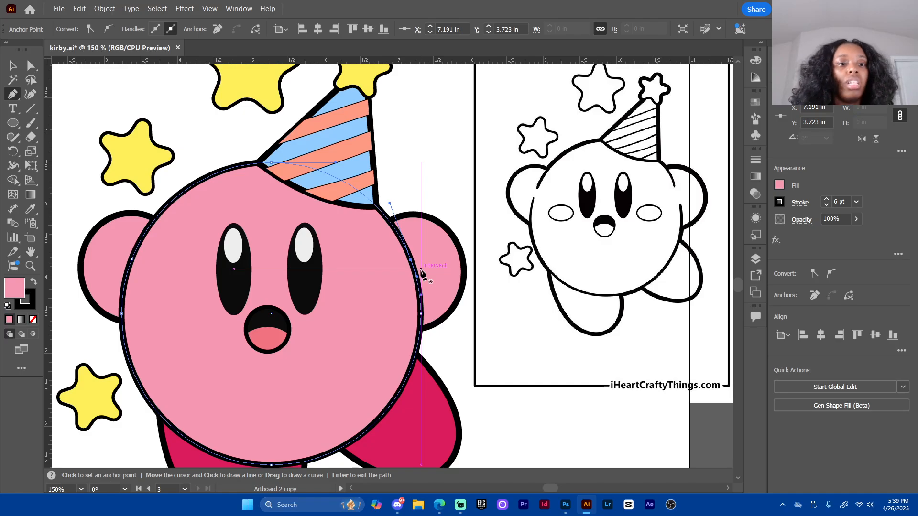
Add another anchor point to the body outline above the existing mid-arm point on each side
{"action": "left_click", "coordinate": [30, 67]}
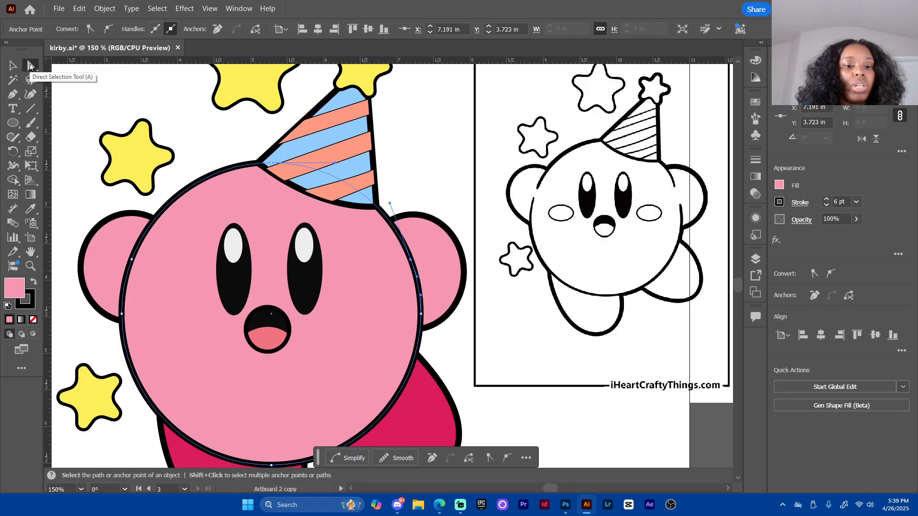
{"action": "left_click", "coordinate": [132, 261]}
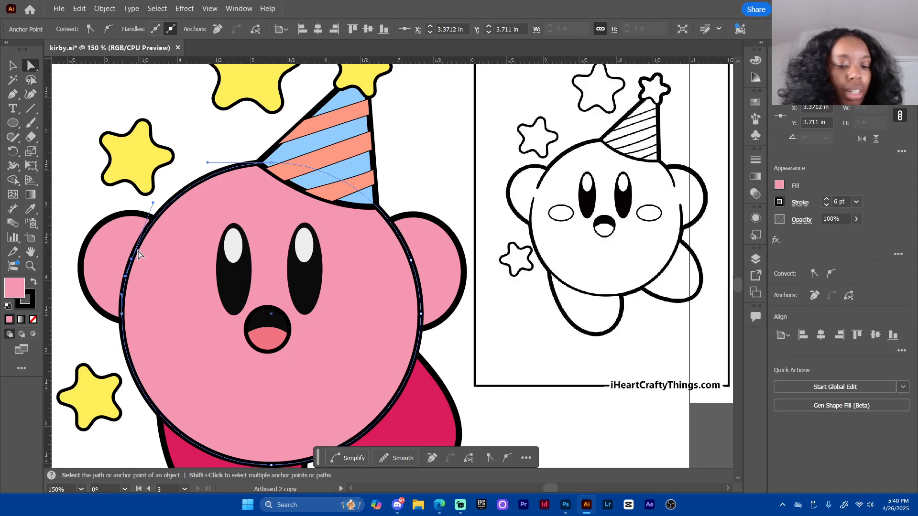
{"action": "key", "text": "p"}
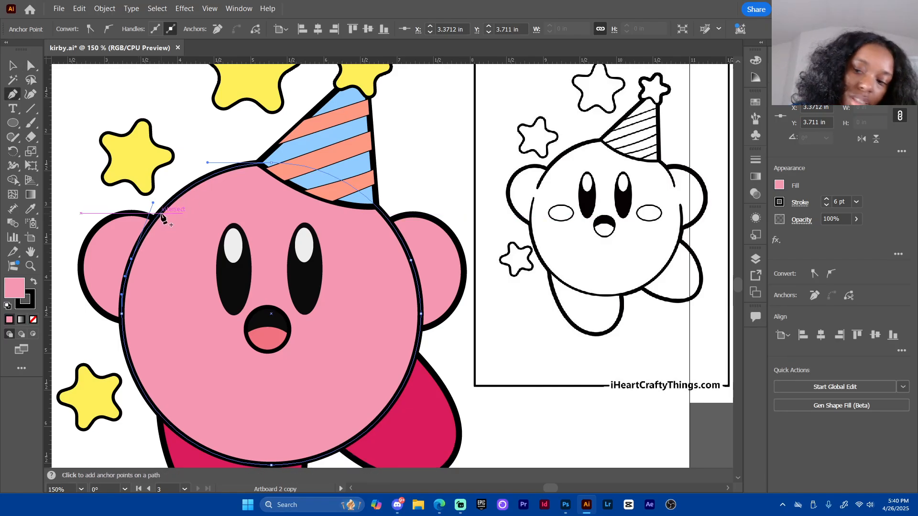
{"action": "left_click", "coordinate": [148, 234]}
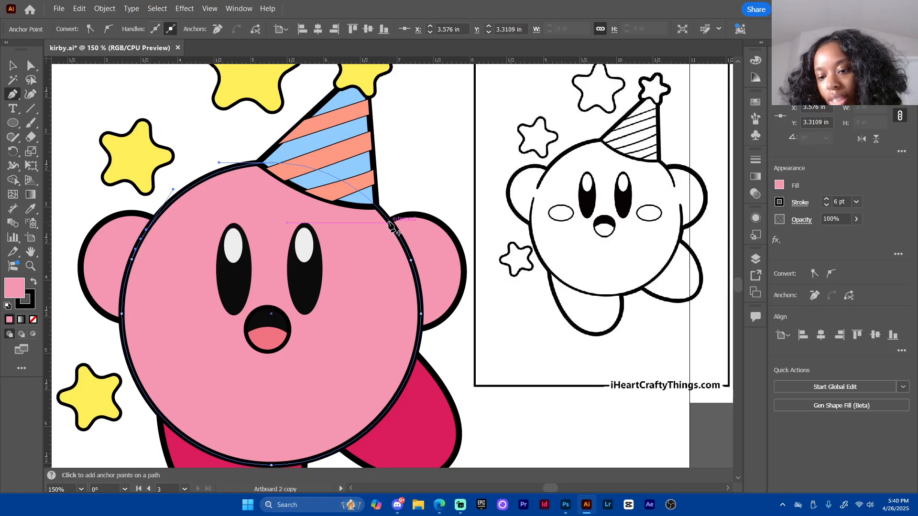
{"action": "left_click", "coordinate": [399, 235]}
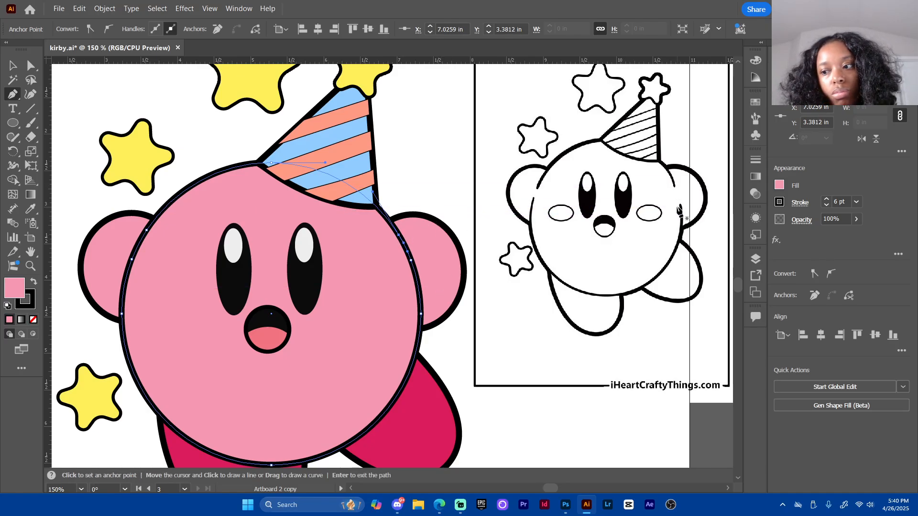
Delete the body outline's mid-arm anchor points on both sides to open gaps in the outline beside the arms
{"action": "left_click", "coordinate": [31, 67]}
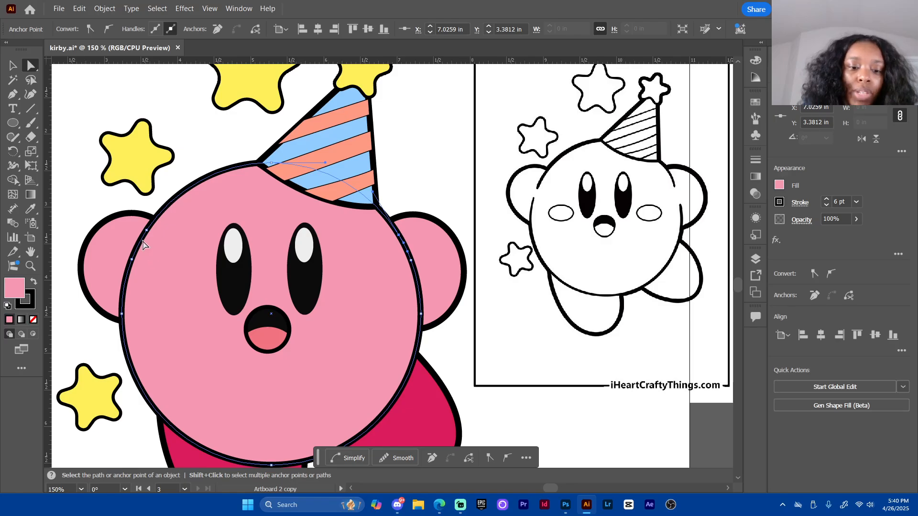
{"action": "left_click", "coordinate": [132, 261]}
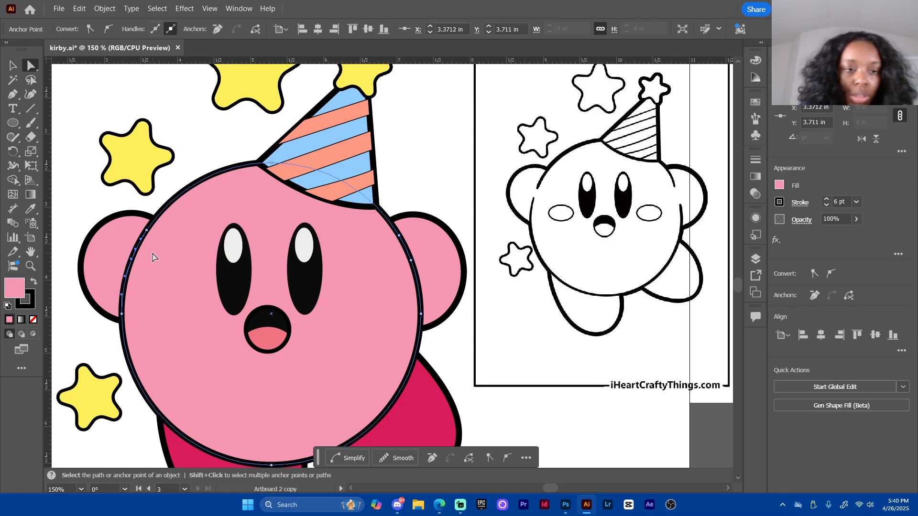
{"action": "key", "text": "Delete"}
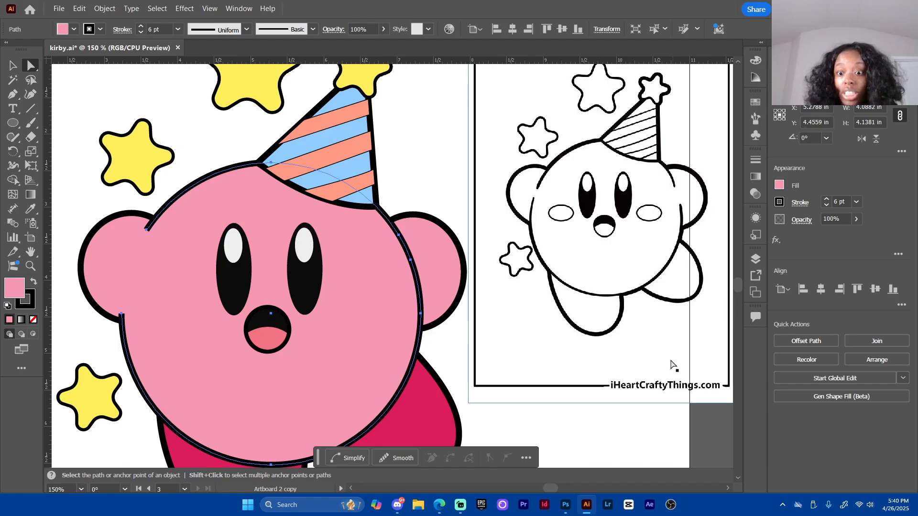
{"action": "left_click", "coordinate": [422, 269]}
{"action": "key", "text": "Delete"}
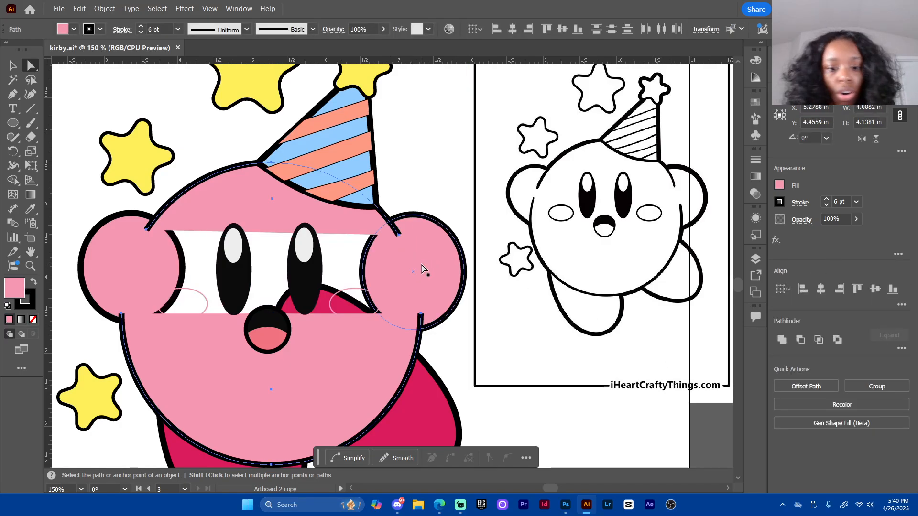
Undo the deletion of the body outline's right mid-arm anchor point and delete that point again
{"action": "key", "text": "v"}
{"action": "key", "text": "ctrl+z"}
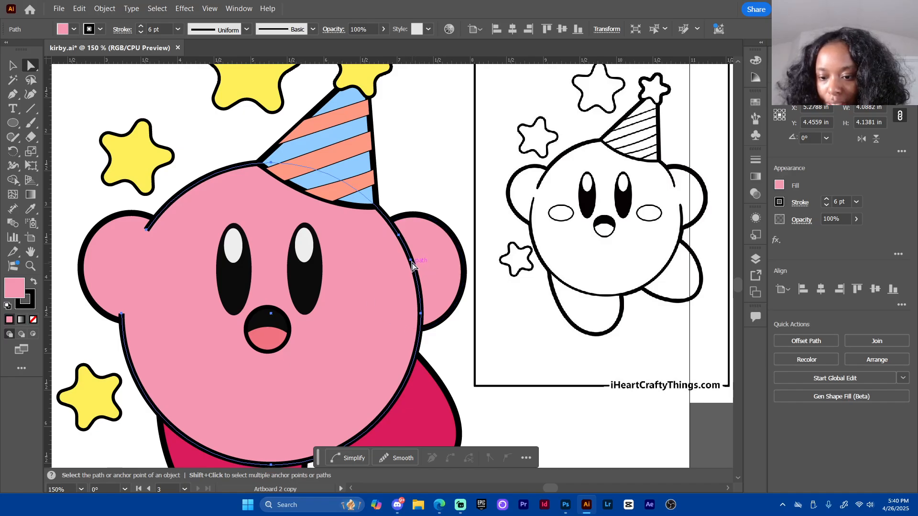
{"action": "left_click", "coordinate": [411, 260]}
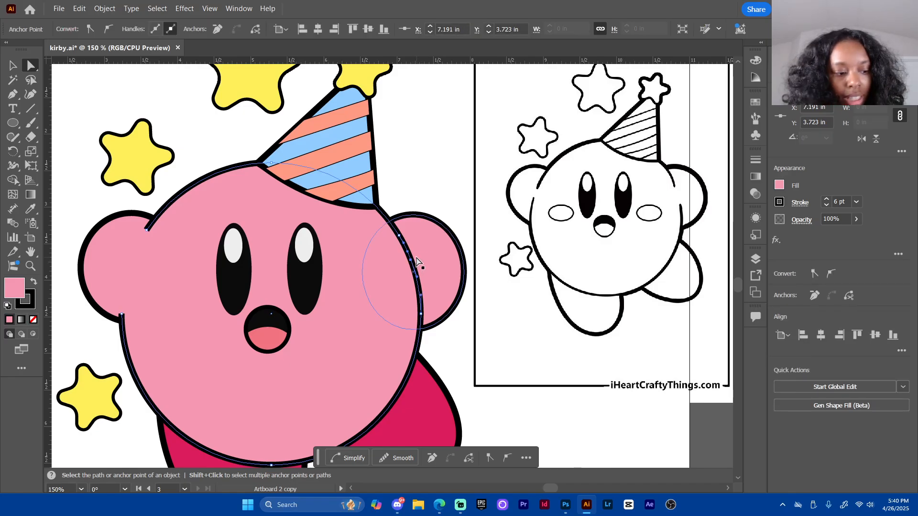
{"action": "key", "text": "Delete"}
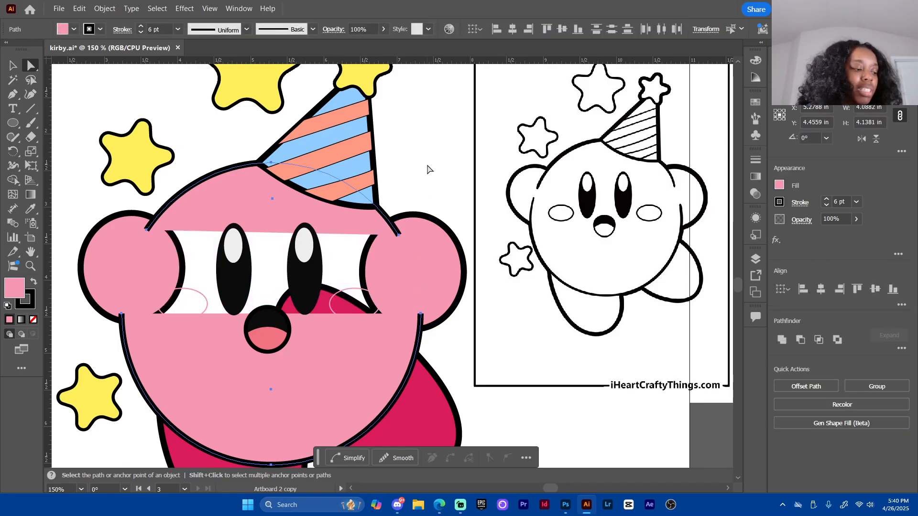
{"action": "key", "text": "v"}
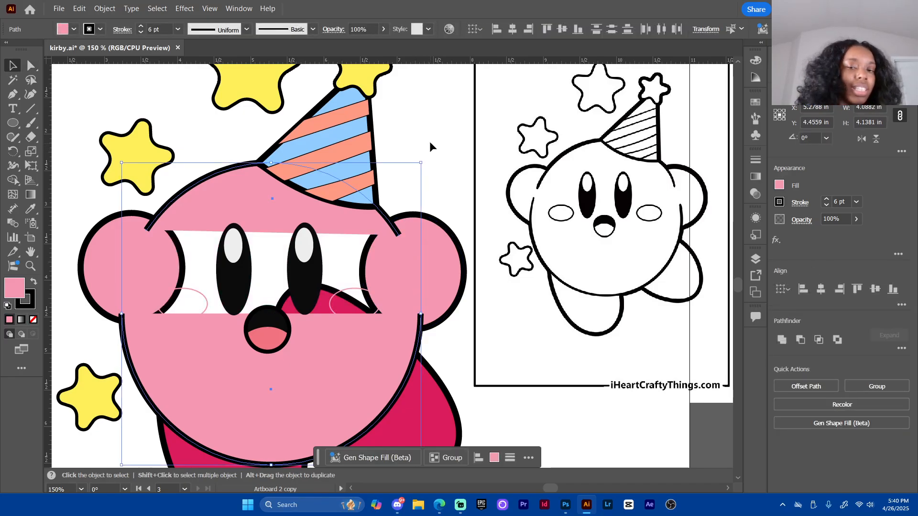
{"action": "left_click", "coordinate": [438, 113]}
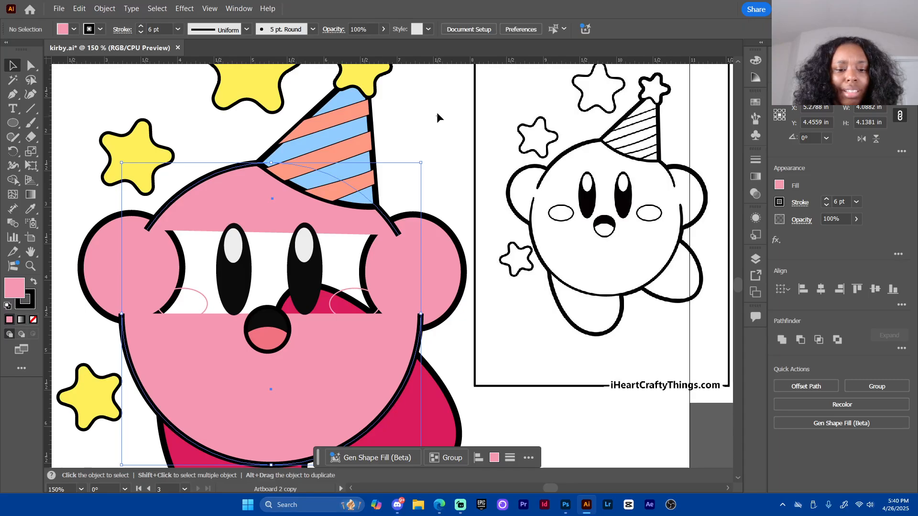
{"action": "left_click", "coordinate": [196, 221]}
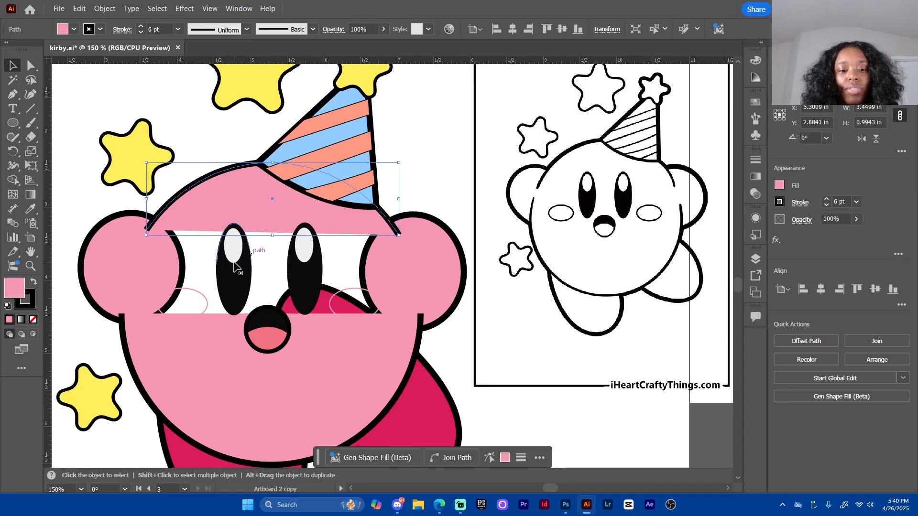
Undo the anchor point deletions to restore the closed body outline, and copy the whole body shape
{"action": "key", "text": "a"}
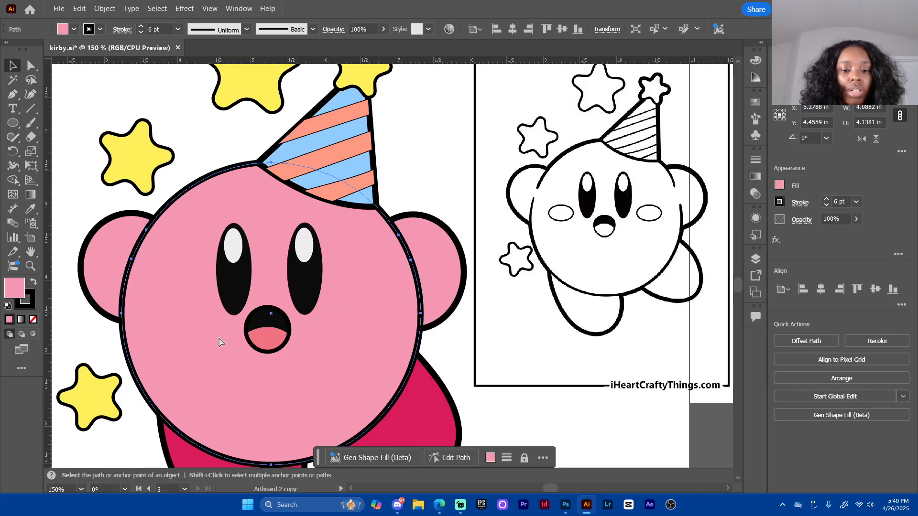
{"action": "key", "text": "v"}
{"action": "left_click", "coordinate": [389, 196]}
{"action": "left_click", "coordinate": [347, 340]}
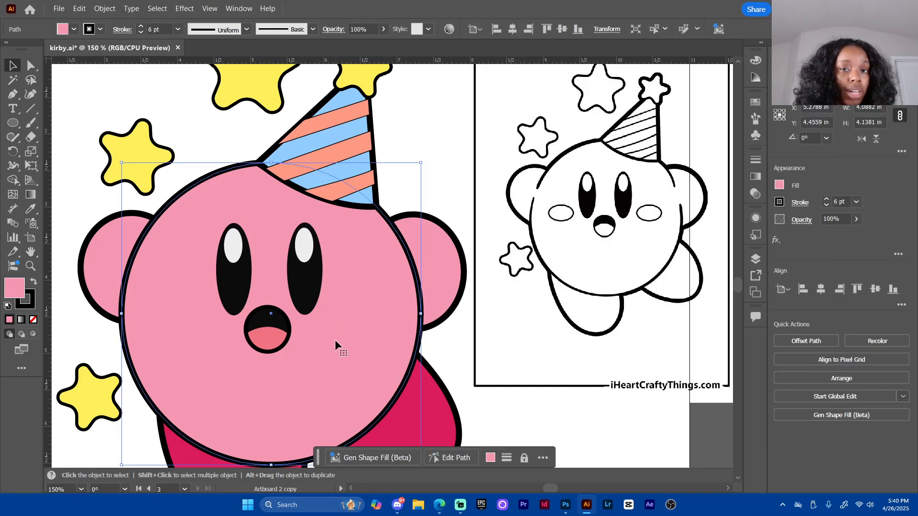
{"action": "key", "text": "a"}
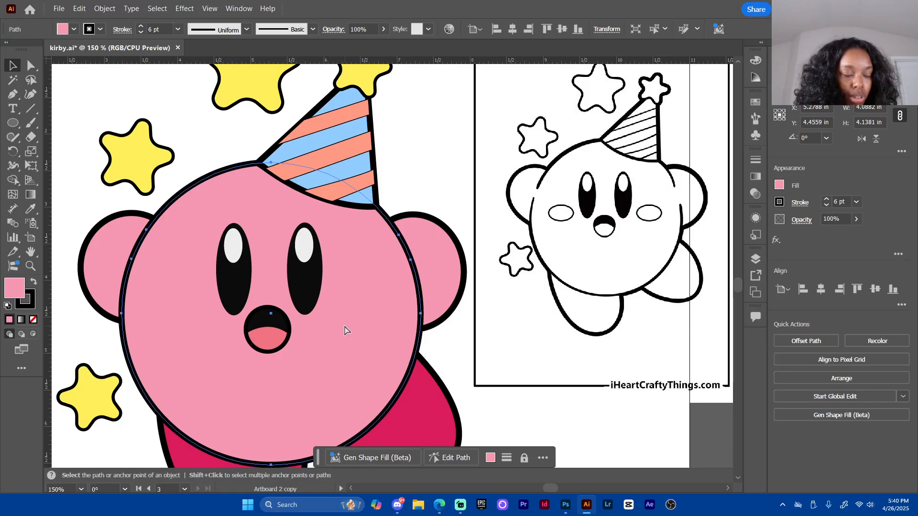
{"action": "key", "text": "v"}
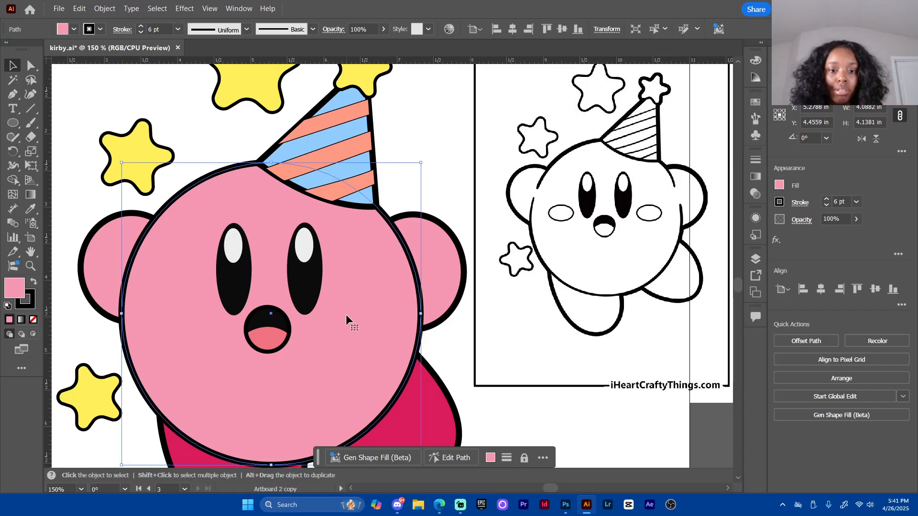
Delete the body outline's mid-arm anchor points on both sides to reopen the gaps beside the arms
{"action": "left_click", "coordinate": [30, 66]}
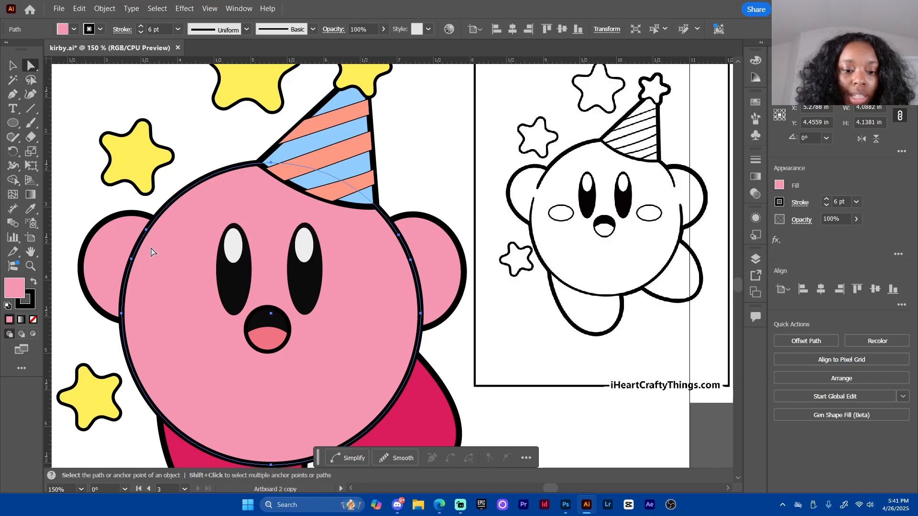
{"action": "left_click", "coordinate": [132, 262]}
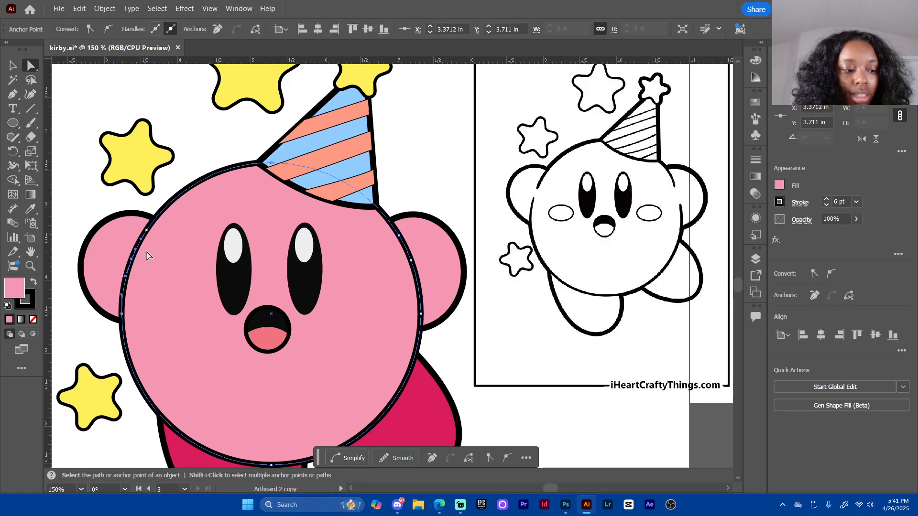
{"action": "key", "text": "Delete"}
{"action": "left_click", "coordinate": [410, 263]}
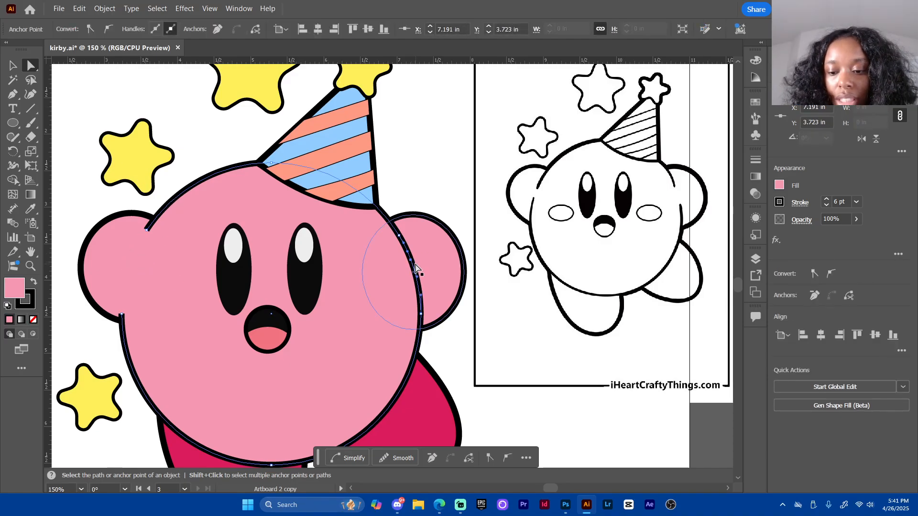
{"action": "key", "text": "Delete"}
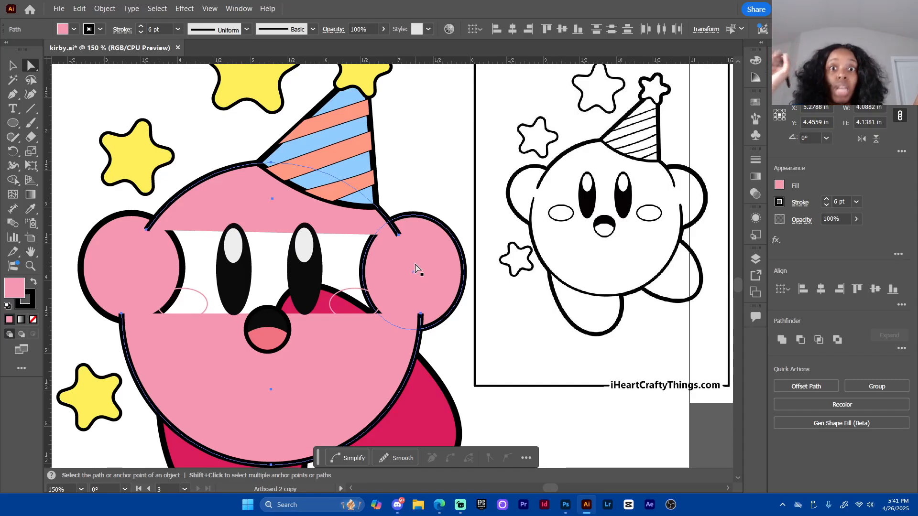
Paste the copied body in back, try moving the lower half of the open body aside, and undo the move and the paste
{"action": "left_click", "coordinate": [83, 11]}
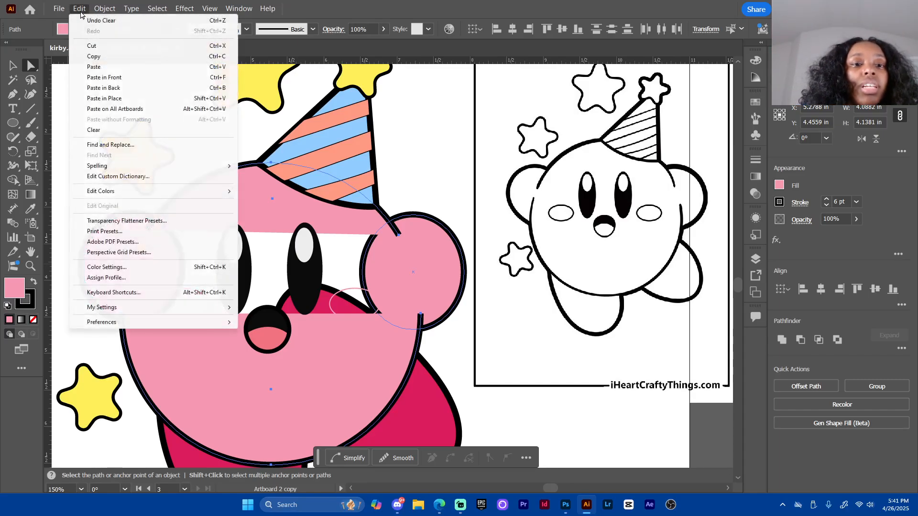
{"action": "left_click", "coordinate": [120, 89]}
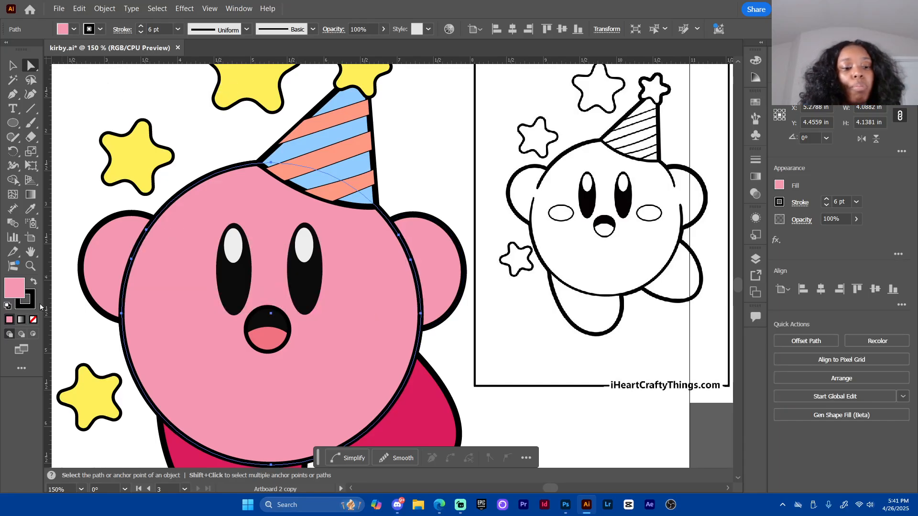
{"action": "left_click_drag", "start_coordinate": [206, 385], "coordinate": [111, 184]}
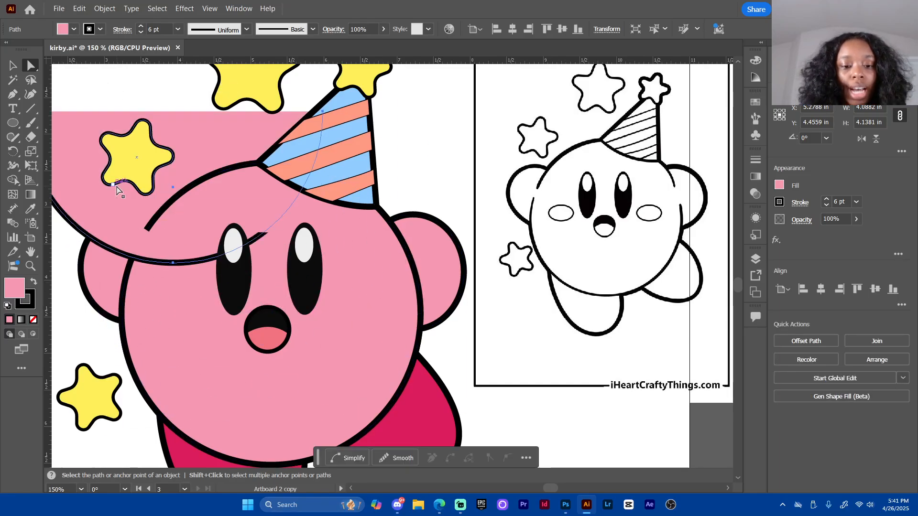
{"action": "key", "text": "ctrl+z"}
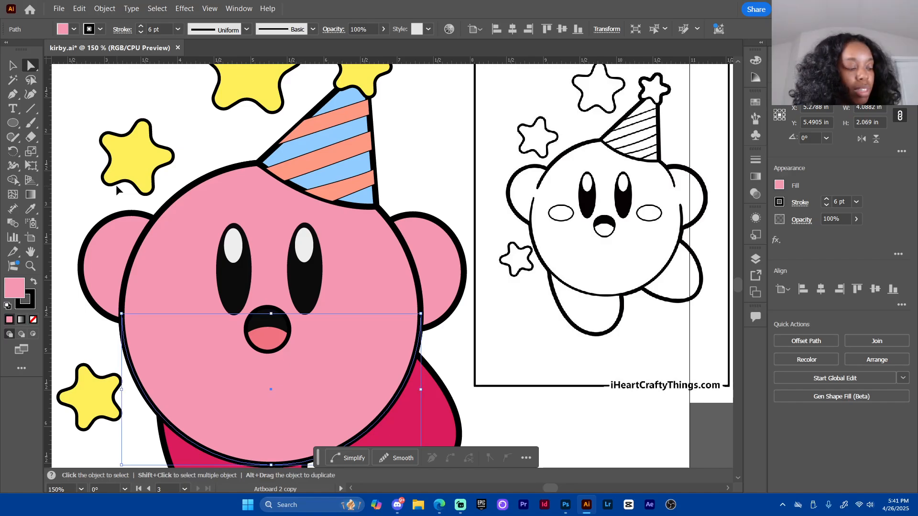
{"action": "key", "text": "ctrl+z"}
Paste the copied full body in back of the open outline, and nudge it up and back into place to check it
{"action": "left_click", "coordinate": [79, 9]}
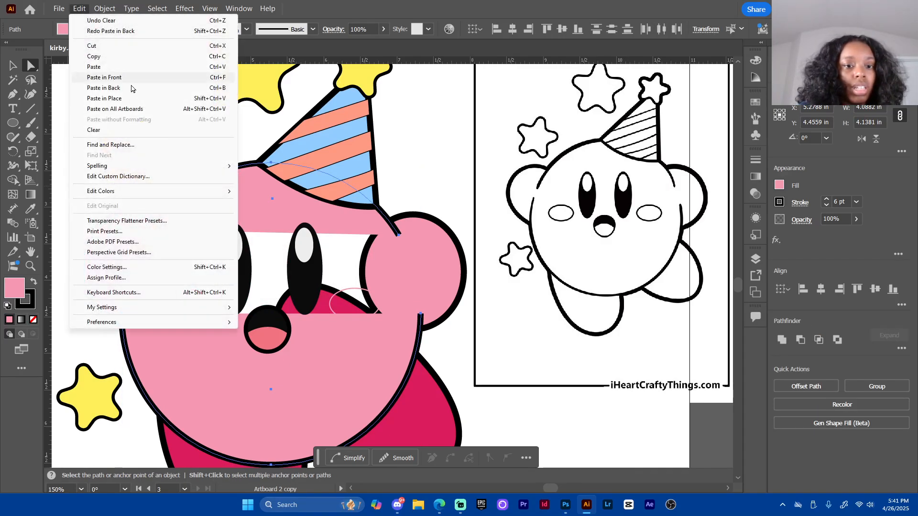
{"action": "left_click", "coordinate": [162, 87]}
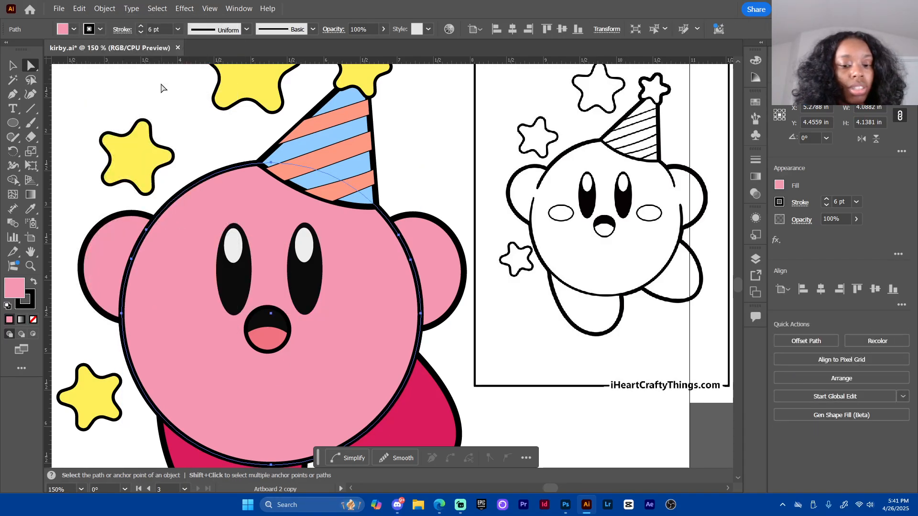
{"action": "key", "text": "shift+Up"}
{"action": "key", "text": "shift+Up"}
{"action": "key", "text": "shift+Up"}
{"action": "key", "text": "shift+Up"}
{"action": "key", "text": "shift+Up"}
{"action": "key", "text": "shift+Up"}
{"action": "key", "text": "shift+Up"}
{"action": "key", "text": "shift+Up"}
{"action": "key", "text": "shift+Up"}
{"action": "key", "text": "shift+Up"}
{"action": "key", "text": "shift+Up"}
{"action": "key", "text": "shift+Up"}
{"action": "key", "text": "shift+Up"}
{"action": "key", "text": "shift+Up"}
{"action": "key", "text": "shift+Up"}
{"action": "key", "text": "shift+Up"}
{"action": "key", "text": "shift+Up"}
{"action": "key", "text": "shift+Up"}
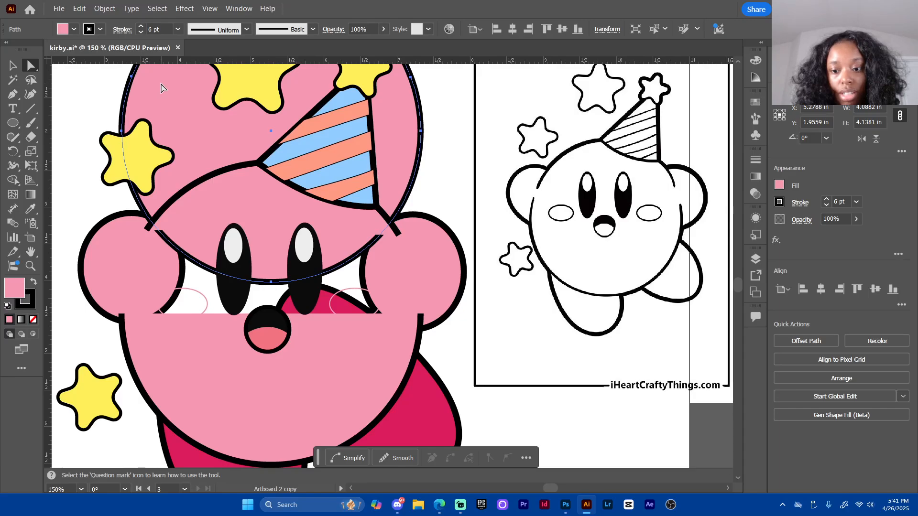
{"action": "key", "text": "shift+Down"}
{"action": "key", "text": "shift+Down"}
{"action": "key", "text": "shift+Down"}
{"action": "key", "text": "shift+Down"}
{"action": "key", "text": "shift+Down"}
{"action": "key", "text": "shift+Down"}
{"action": "key", "text": "shift+Down"}
{"action": "key", "text": "shift+Down"}
{"action": "key", "text": "shift+Down"}
{"action": "key", "text": "shift+Down"}
{"action": "key", "text": "shift+Down"}
{"action": "key", "text": "shift+Down"}
{"action": "key", "text": "shift+Down"}
{"action": "key", "text": "shift+Down"}
{"action": "key", "text": "shift+Down"}
{"action": "key", "text": "shift+Down"}
{"action": "key", "text": "shift+Down"}
{"action": "key", "text": "shift+Down"}
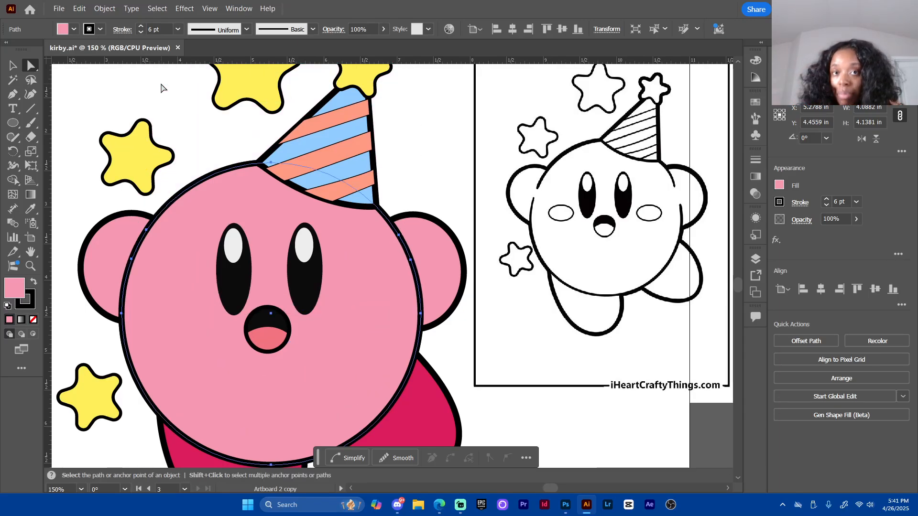
Remove the stroke from the full body copy behind the open outline, keeping its pink fill, and deselect it
{"action": "left_click", "coordinate": [30, 304]}
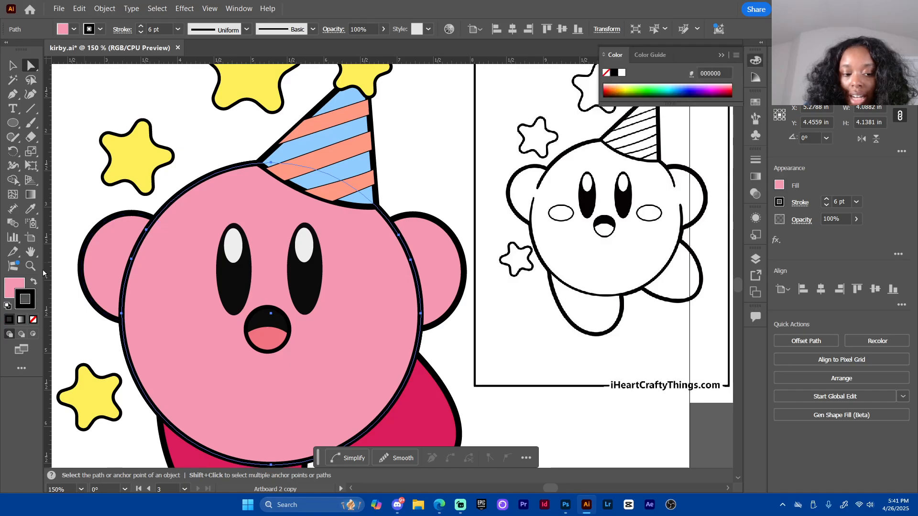
{"action": "left_click", "coordinate": [33, 324]}
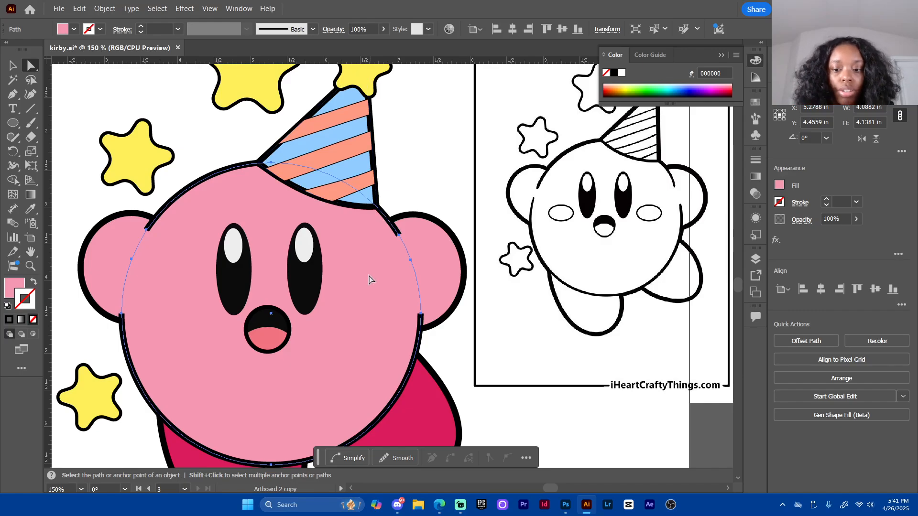
{"action": "left_click_drag", "start_coordinate": [370, 282], "coordinate": [612, 220]}
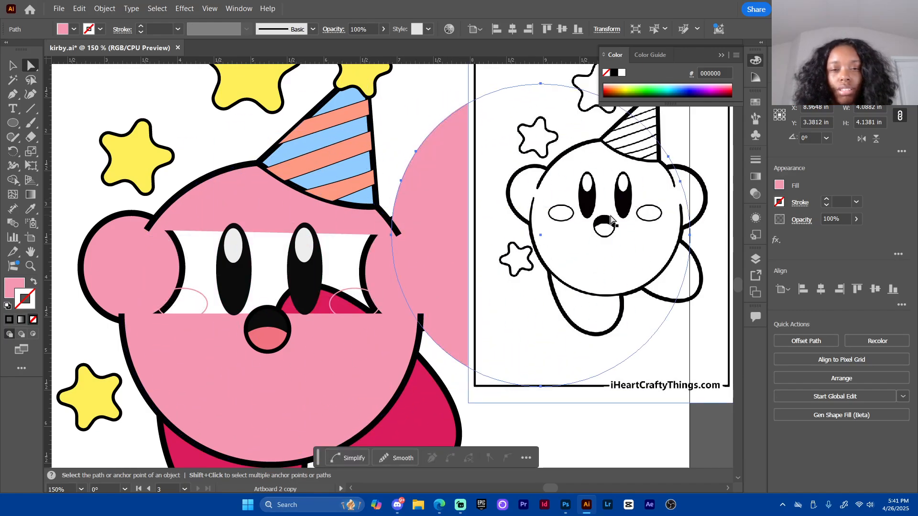
{"action": "key", "text": "ctrl+z"}
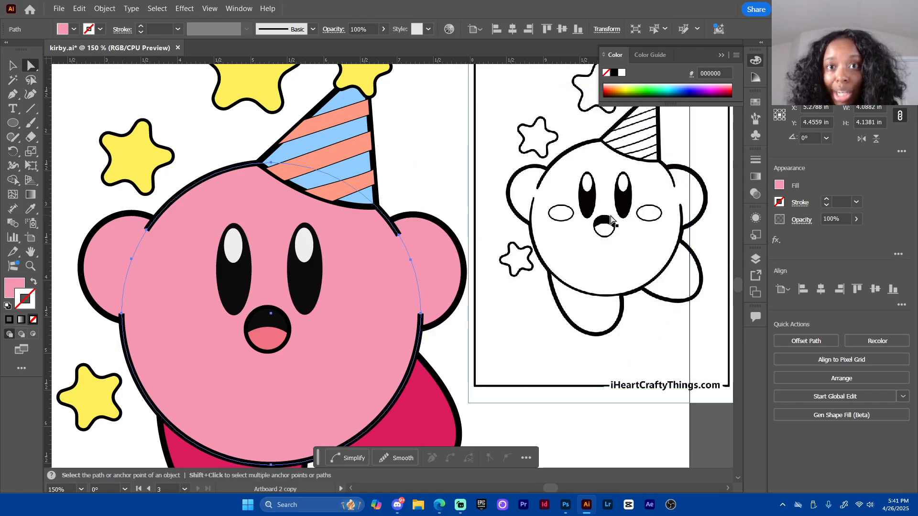
{"action": "left_click", "coordinate": [429, 170]}
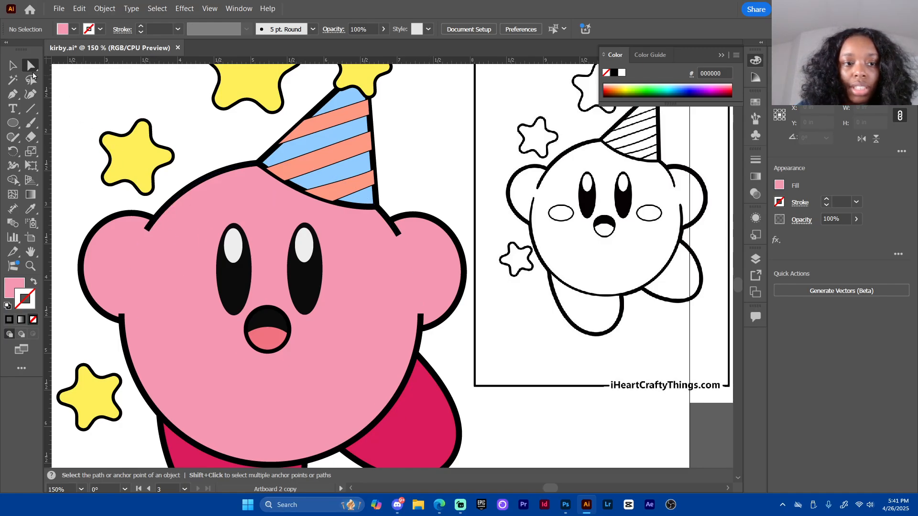
Extend the left end of the upper body outline down over the left arm and adjust its handle to follow the body's curve
{"action": "left_click", "coordinate": [147, 228]}
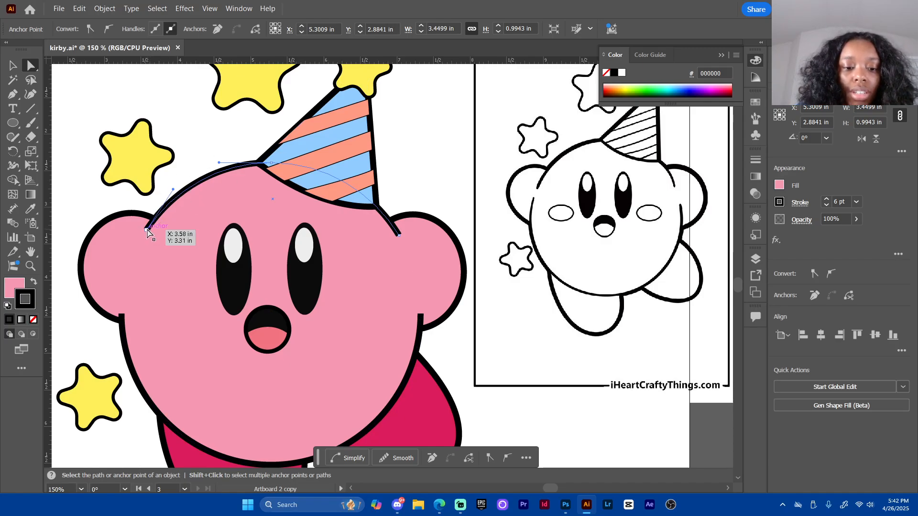
{"action": "left_click_drag", "start_coordinate": [148, 229], "coordinate": [142, 246]}
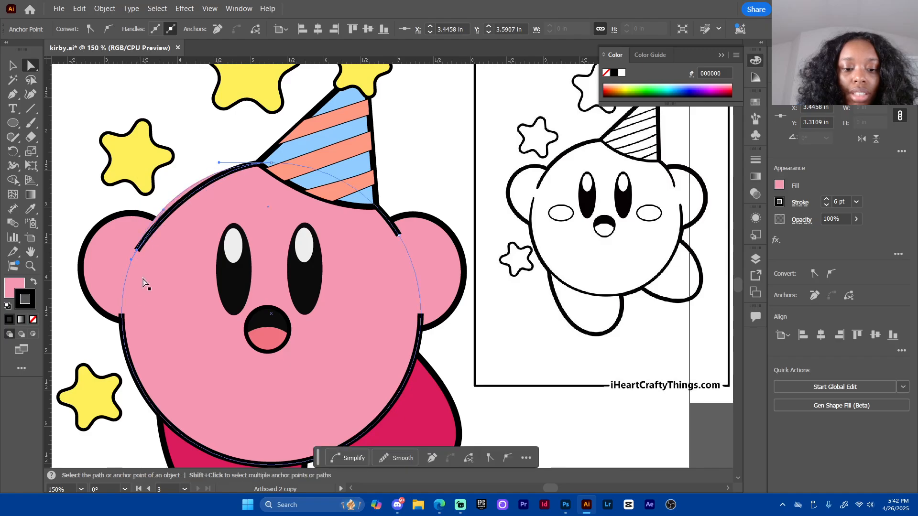
{"action": "left_click", "coordinate": [167, 200]}
{"action": "left_click_drag", "start_coordinate": [168, 199], "coordinate": [168, 197]}
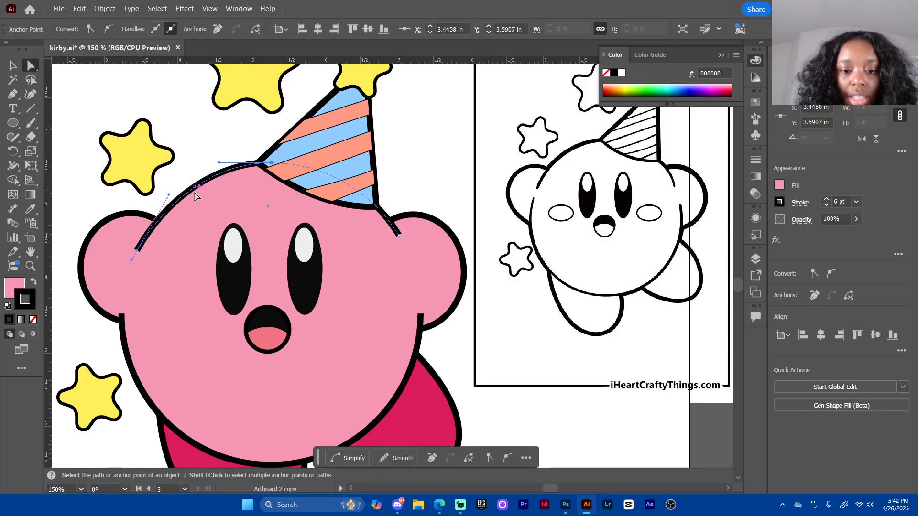
Try to extend the left end of the lower body outline upward beside the left arm
{"action": "left_click", "coordinate": [122, 315]}
{"action": "left_click_drag", "start_coordinate": [122, 314], "coordinate": [124, 290]}
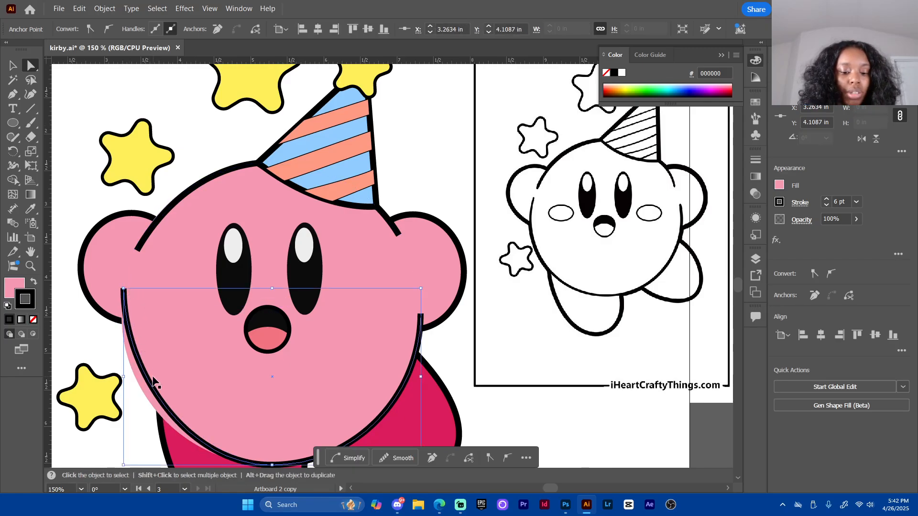
{"action": "key", "text": "ctrl+z"}
Add an anchor point on the lower body outline below the left arm, raise the outline's left end, and bend the segment between them outward
{"action": "key", "text": "p"}
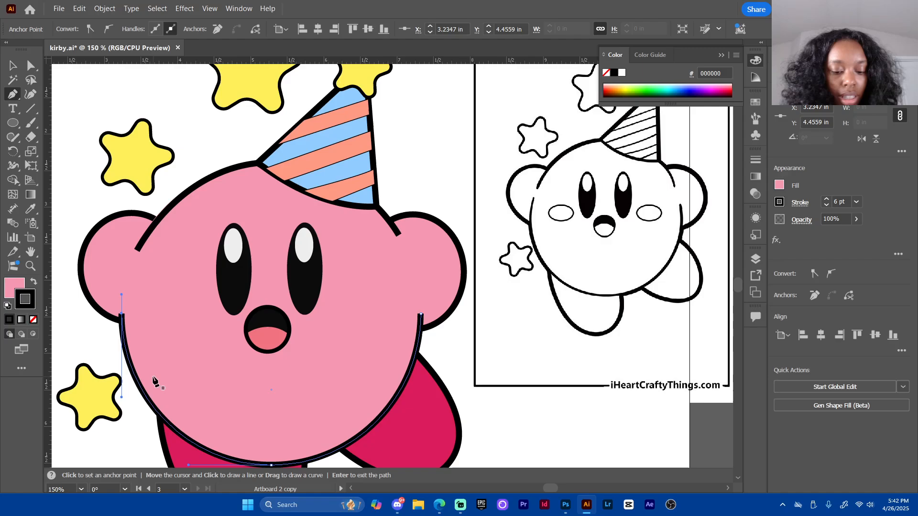
{"action": "left_click", "coordinate": [128, 357]}
{"action": "key", "text": "a"}
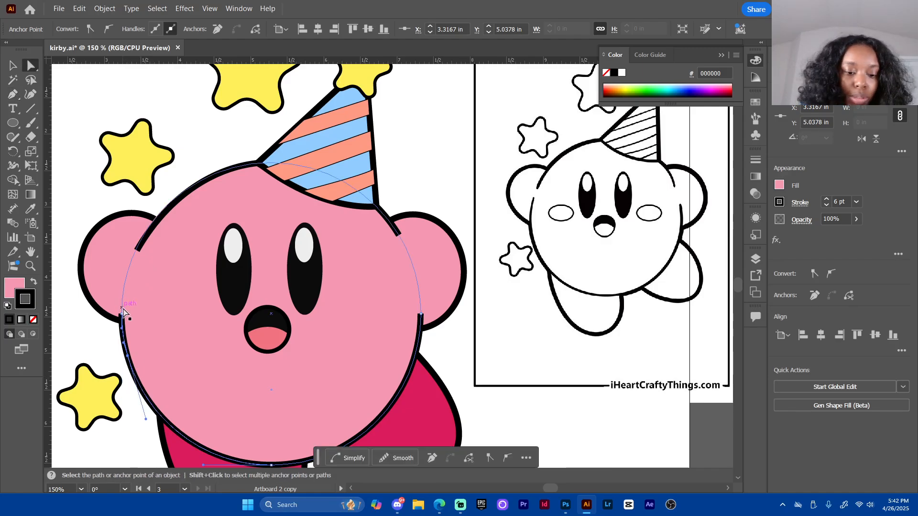
{"action": "left_click", "coordinate": [122, 315]}
{"action": "left_click_drag", "start_coordinate": [122, 316], "coordinate": [124, 287]}
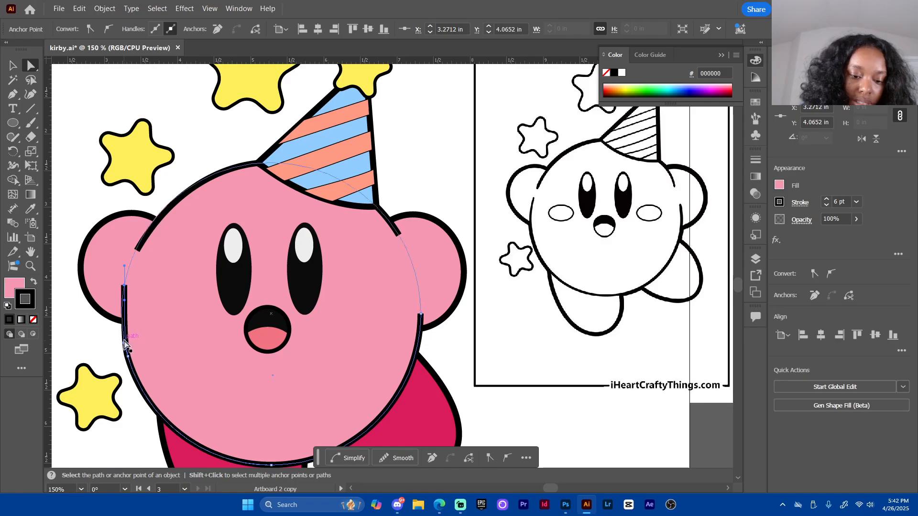
{"action": "left_click_drag", "start_coordinate": [124, 343], "coordinate": [115, 319]}
{"action": "left_click", "coordinate": [126, 389]}
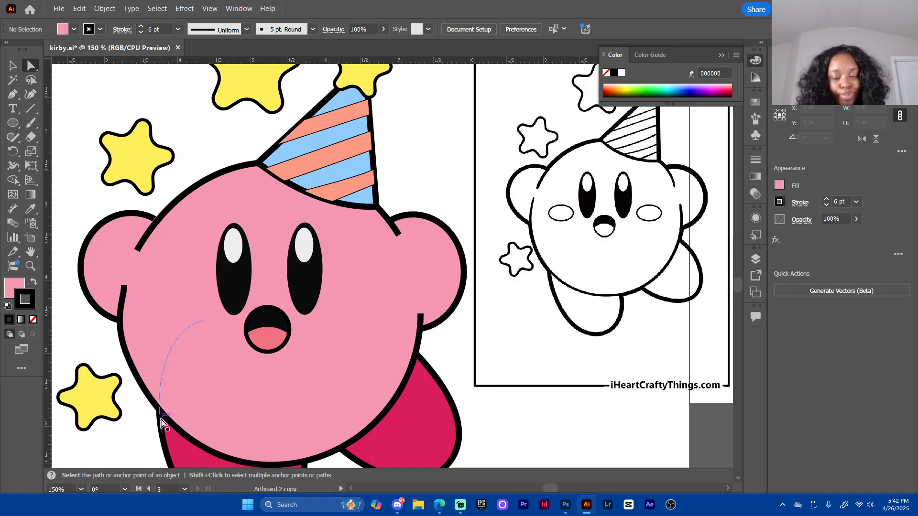
Raise the left end of the lower body outline slightly beside the left arm and deselect the outline
{"action": "left_click", "coordinate": [124, 336]}
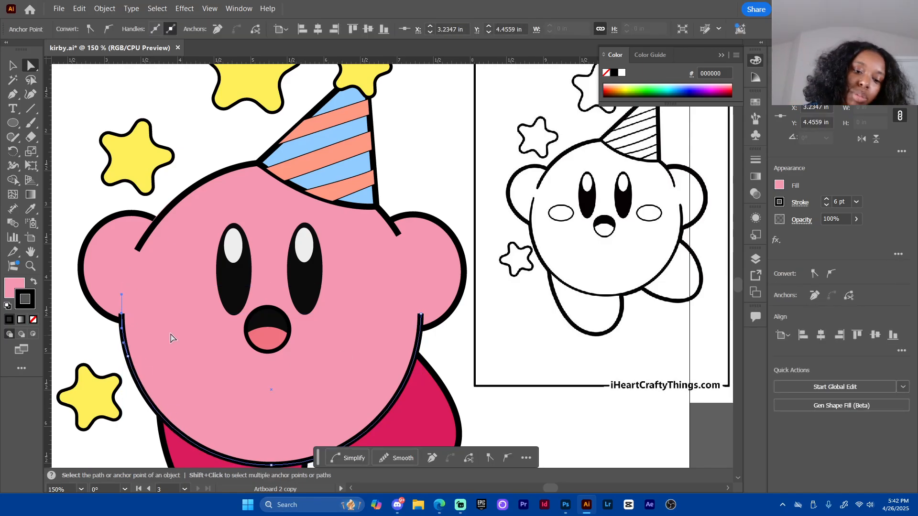
{"action": "left_click_drag", "start_coordinate": [125, 337], "coordinate": [121, 316]}
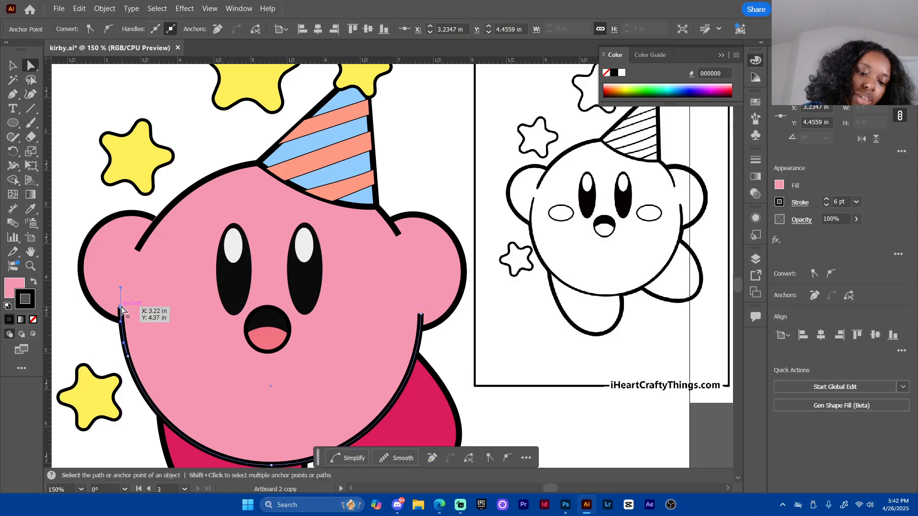
{"action": "left_click", "coordinate": [99, 348]}
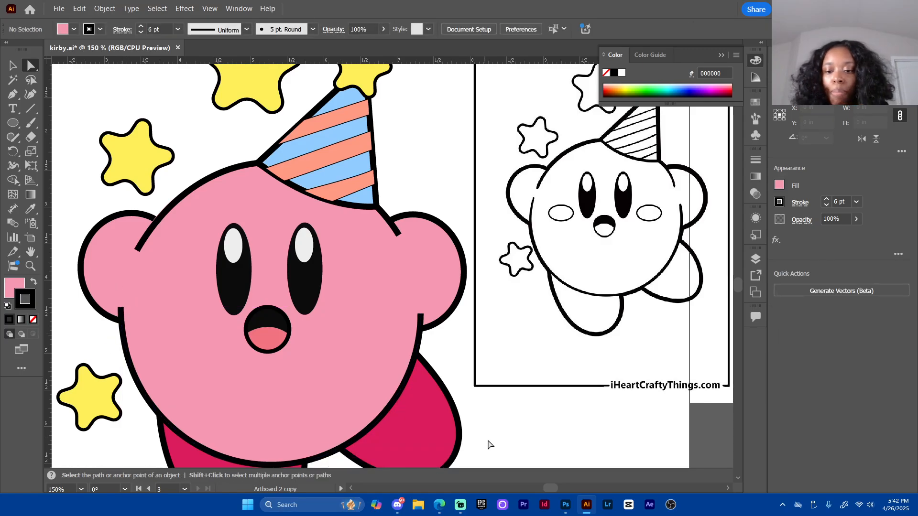
Select the strokeless pink body fill and add anchor points along its upper-left edge between the left arm and the hat
{"action": "key", "text": "v"}
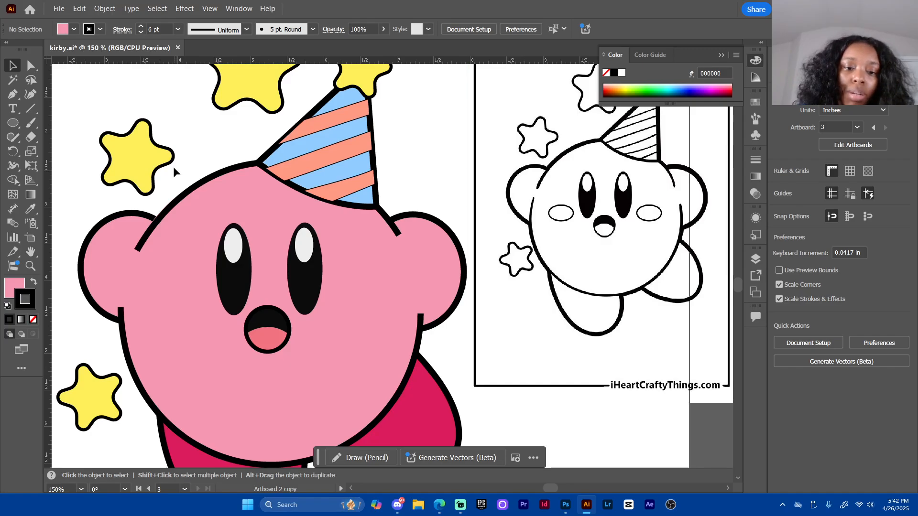
{"action": "left_click", "coordinate": [165, 233]}
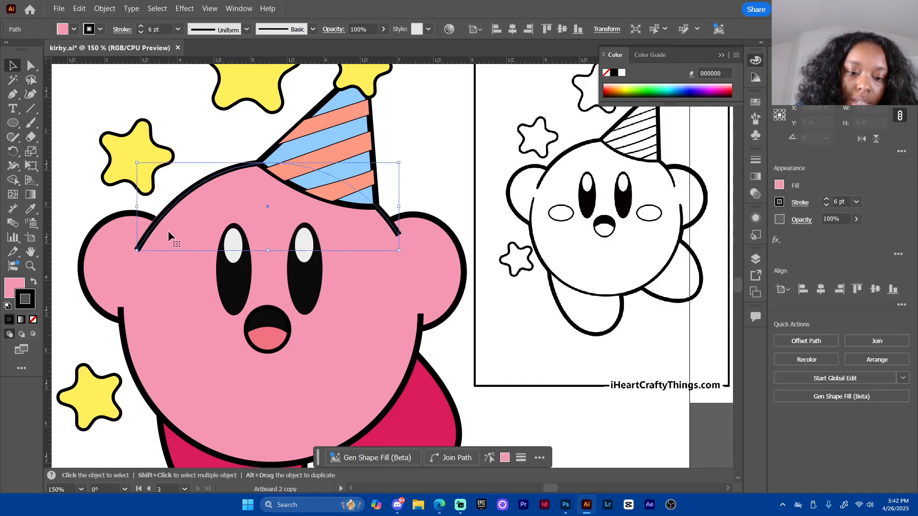
{"action": "scroll", "coordinate": [196, 186], "scroll_direction": "up", "scroll_amount": 3}
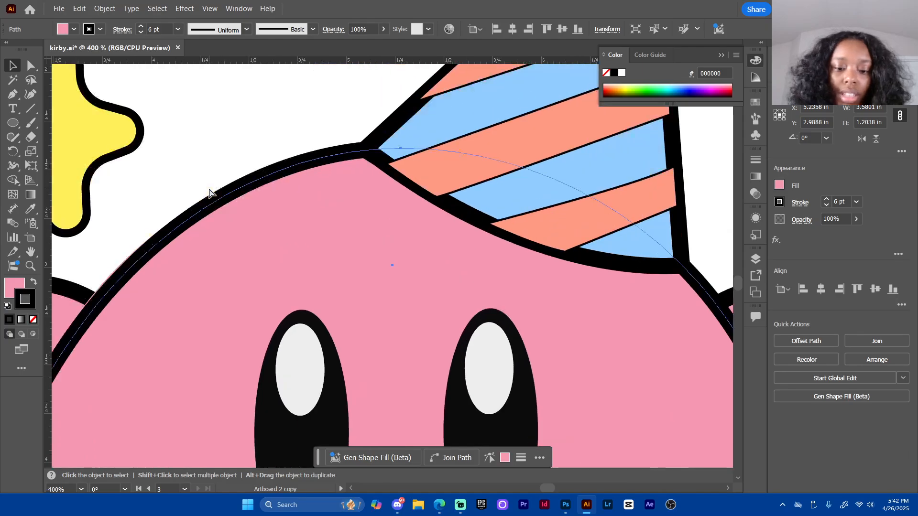
{"action": "left_click_drag", "start_coordinate": [114, 383], "coordinate": [199, 334]}
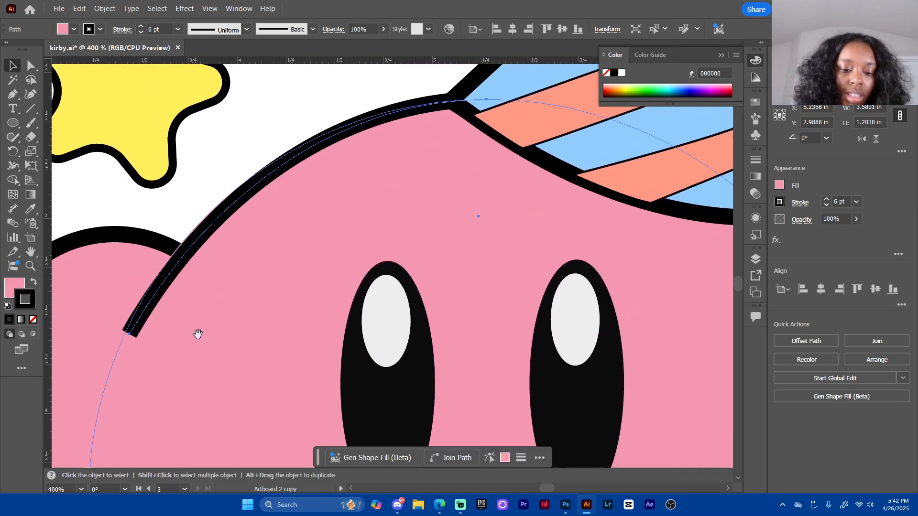
{"action": "left_click", "coordinate": [200, 377]}
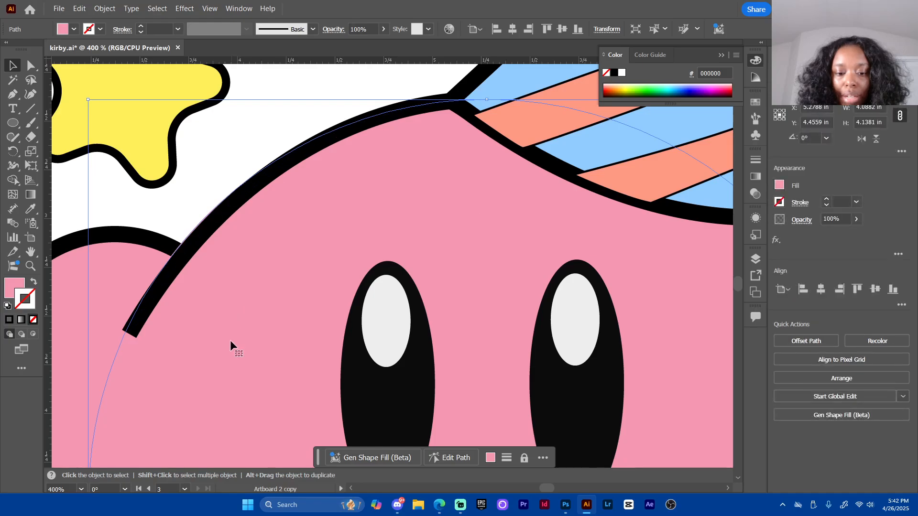
{"action": "key", "text": "ctrl+z"}
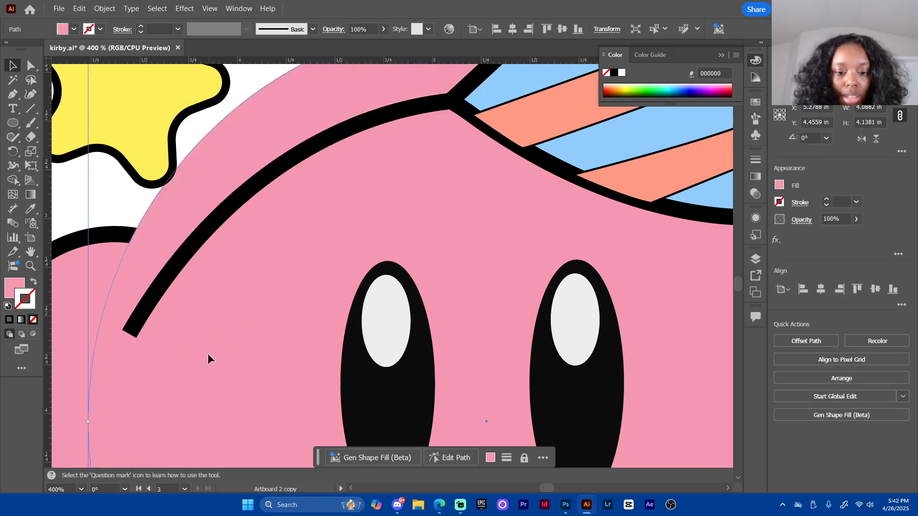
{"action": "key", "text": "ctrl+shift+z"}
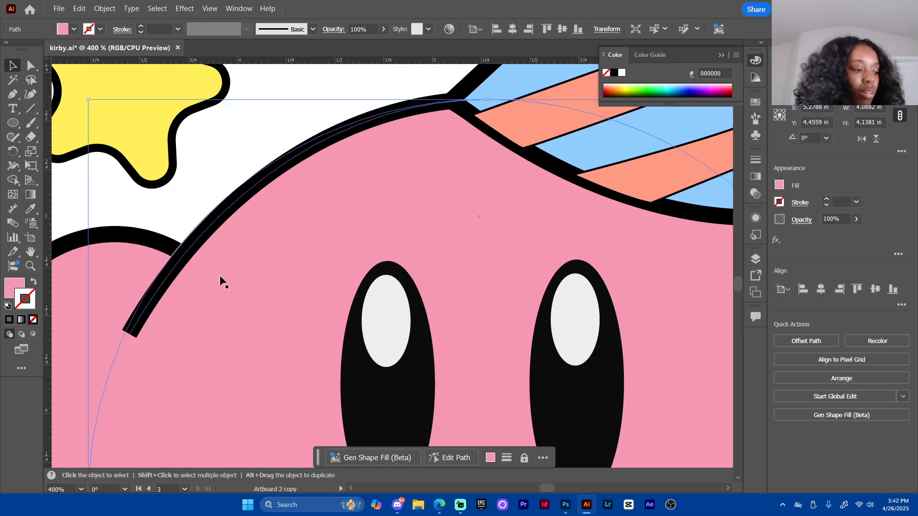
{"action": "key", "text": "p"}
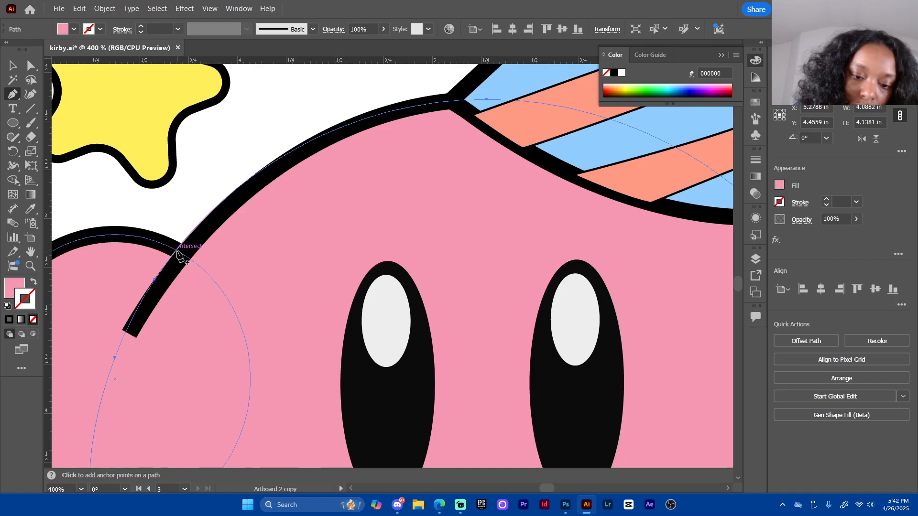
{"action": "left_click", "coordinate": [187, 239]}
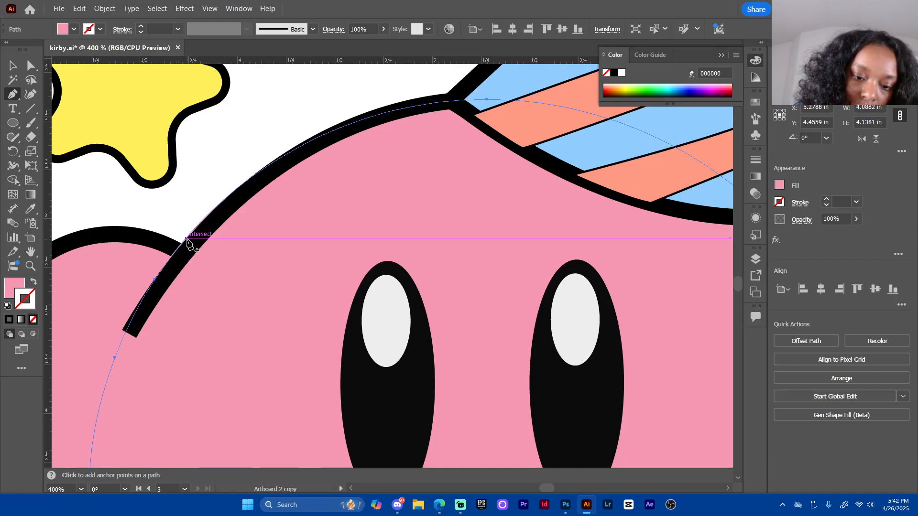
{"action": "left_click", "coordinate": [249, 180]}
{"action": "left_click", "coordinate": [337, 131]}
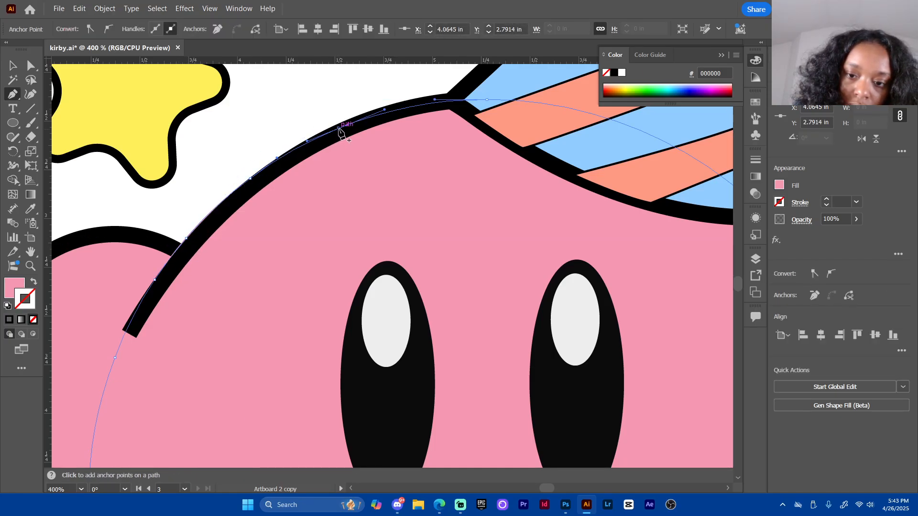
Move the body fill's upper-left anchors inward so the pink stays under the black outline, then deselect and save the drawing
{"action": "key", "text": "a"}
{"action": "left_click", "coordinate": [155, 280]}
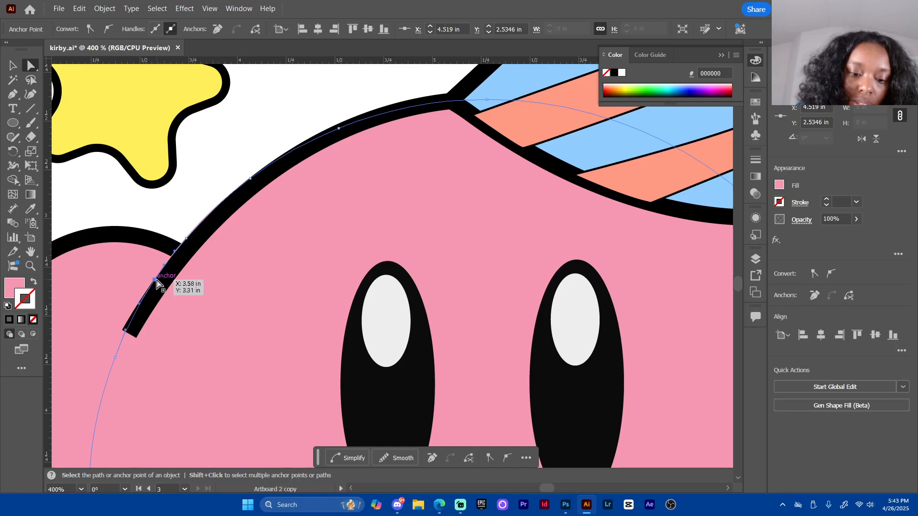
{"action": "key", "text": "v"}
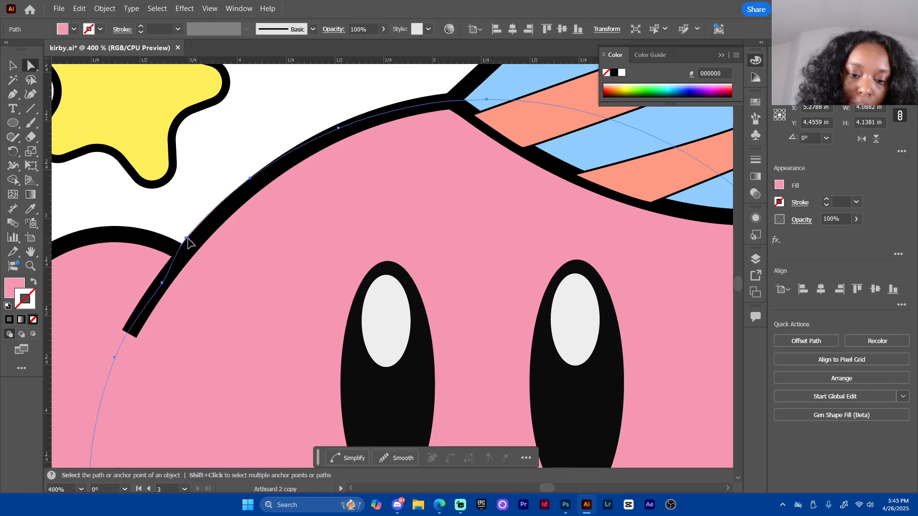
{"action": "key", "text": "a"}
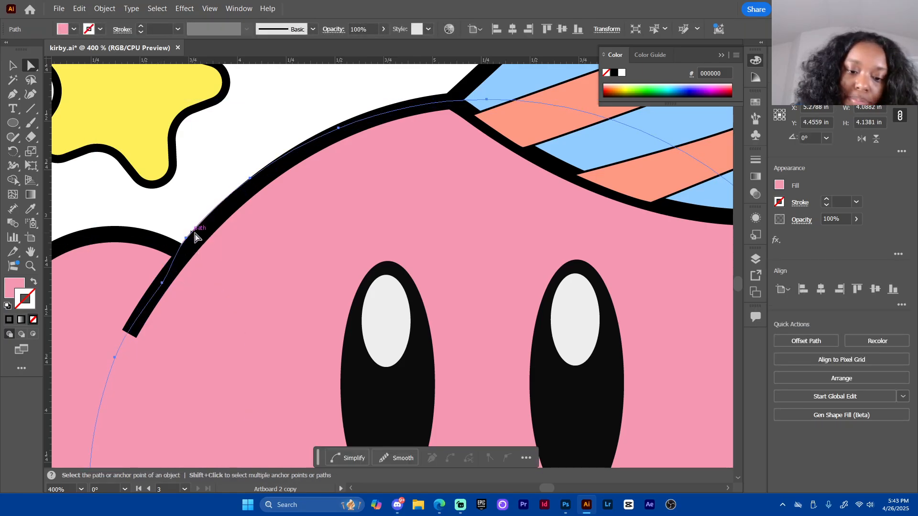
{"action": "left_click_drag", "start_coordinate": [191, 237], "coordinate": [194, 239]}
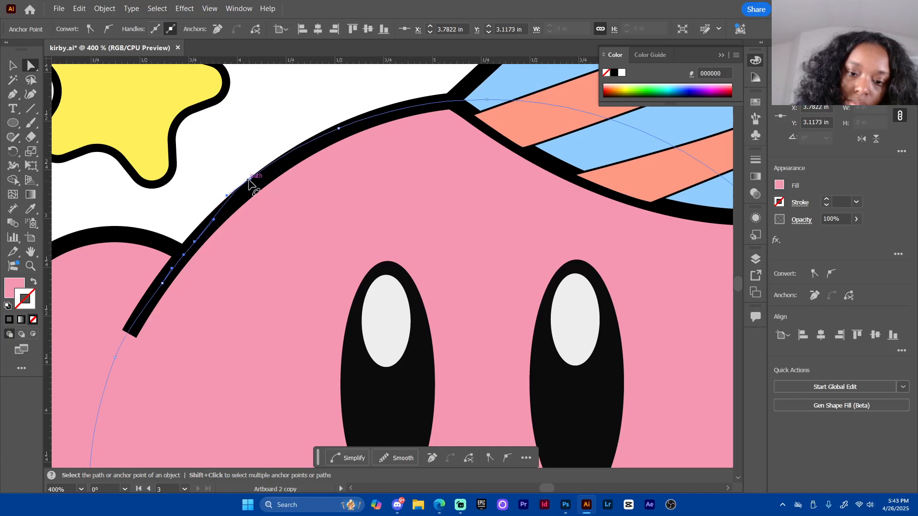
{"action": "left_click_drag", "start_coordinate": [250, 178], "coordinate": [256, 183]}
{"action": "left_click", "coordinate": [348, 89]}
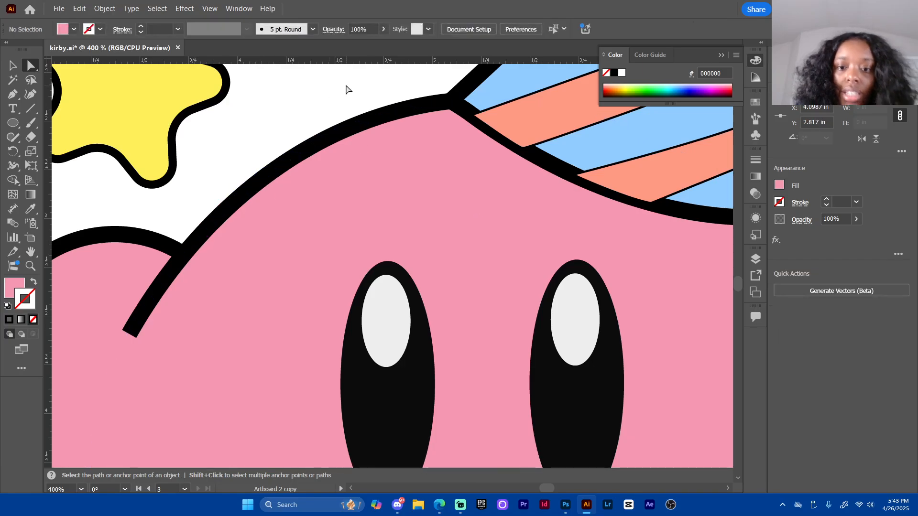
{"action": "scroll", "coordinate": [523, 281], "scroll_direction": "down", "scroll_amount": 4}
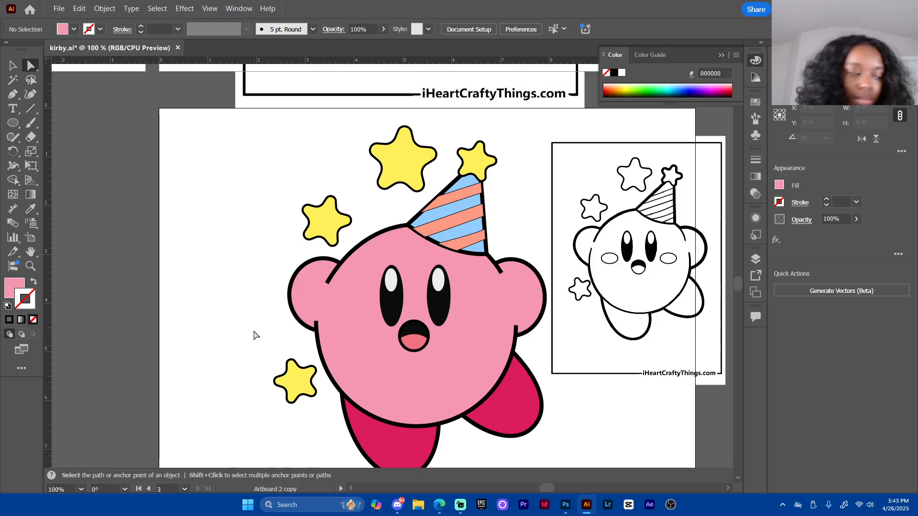
{"action": "key", "text": "ctrl+s"}
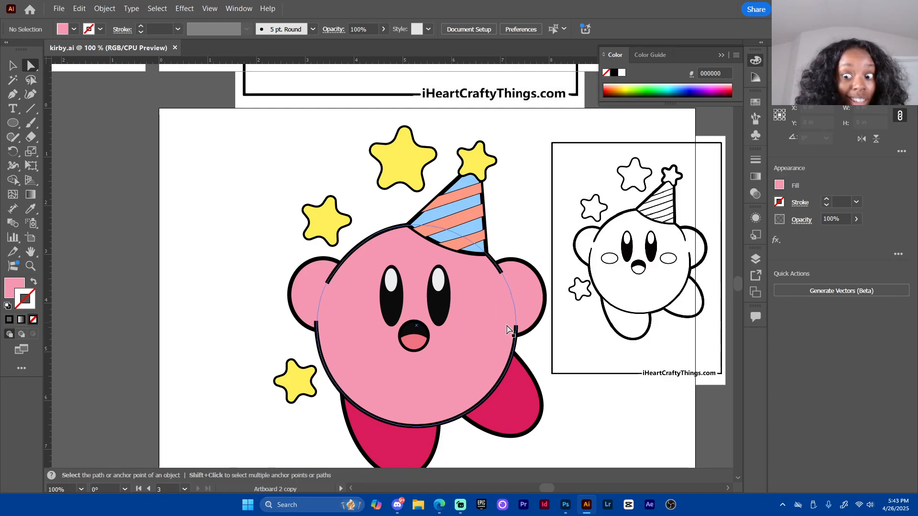
Try moving the upper body outline upward and undo the move
{"action": "left_click_drag", "start_coordinate": [477, 353], "coordinate": [329, 343]}
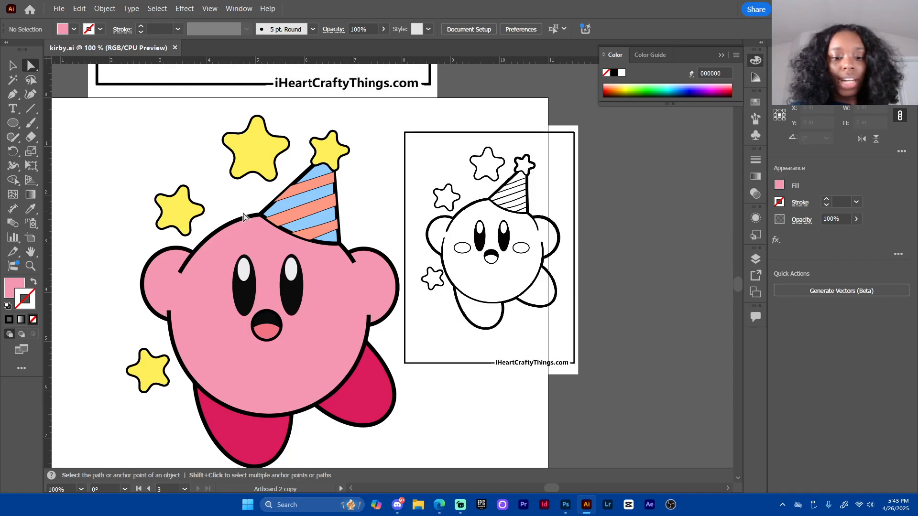
{"action": "key", "text": "ctrl+equal"}
{"action": "key", "text": "ctrl+equal"}
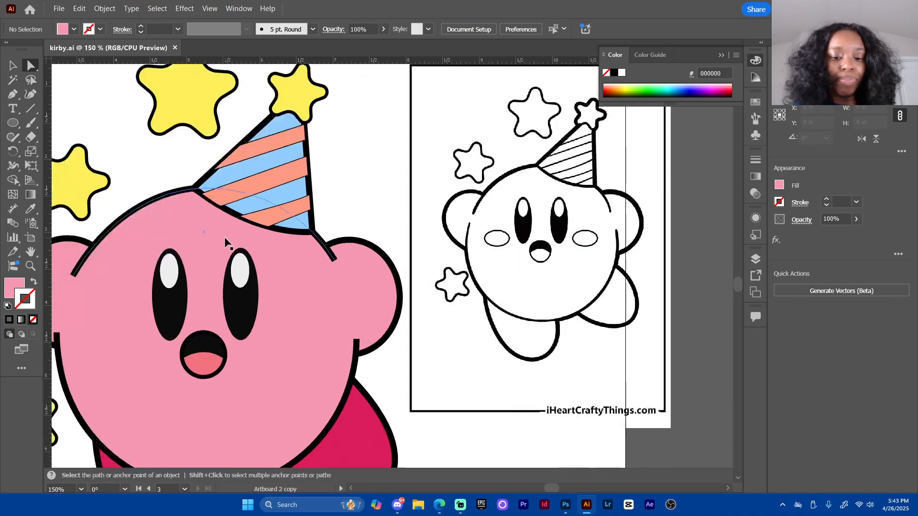
{"action": "left_click_drag", "start_coordinate": [194, 276], "coordinate": [447, 247]}
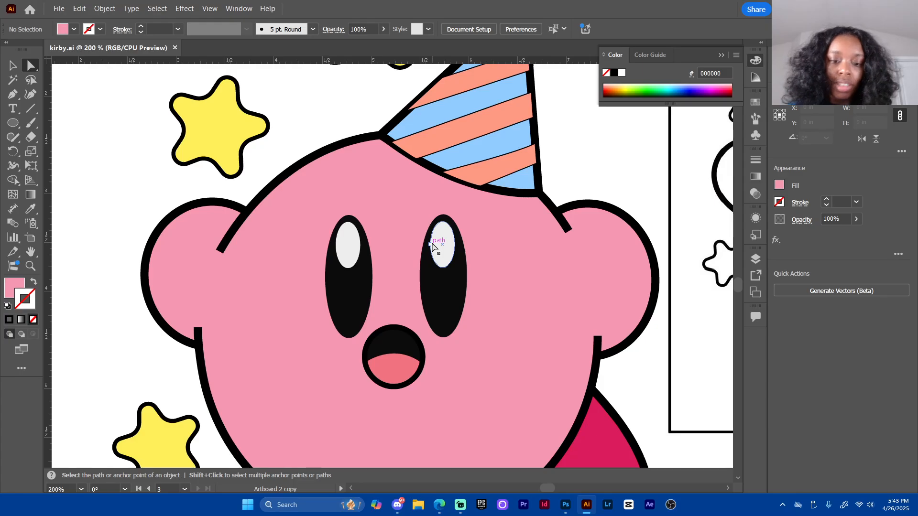
{"action": "left_click", "coordinate": [12, 65]}
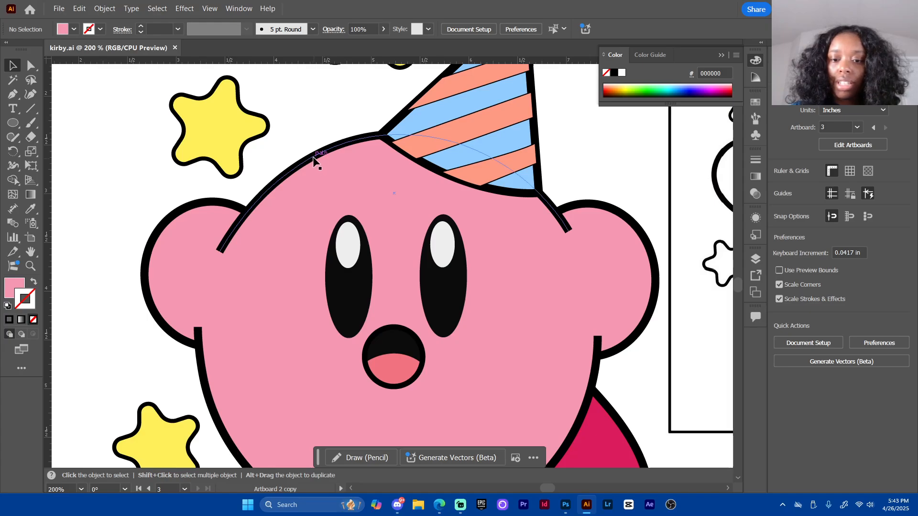
{"action": "left_click", "coordinate": [326, 152]}
{"action": "left_click_drag", "start_coordinate": [301, 161], "coordinate": [288, 109]}
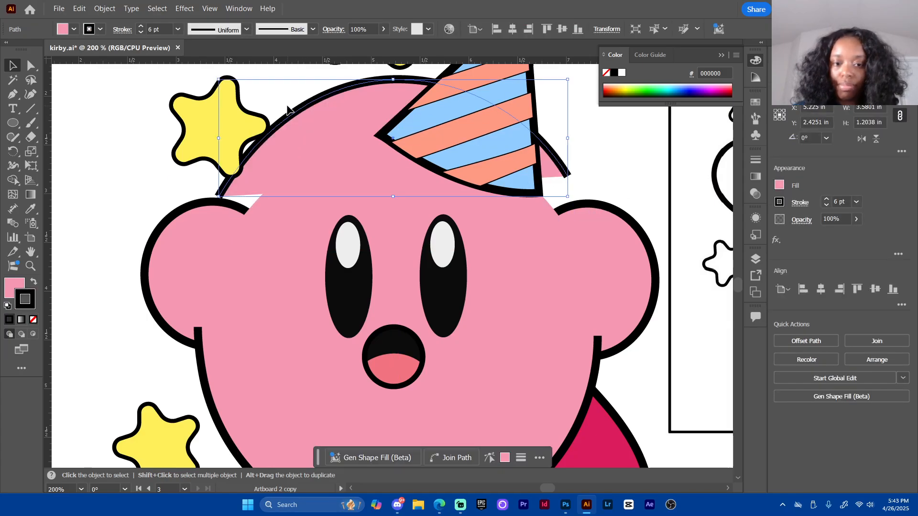
{"action": "key", "text": "ctrl+z"}
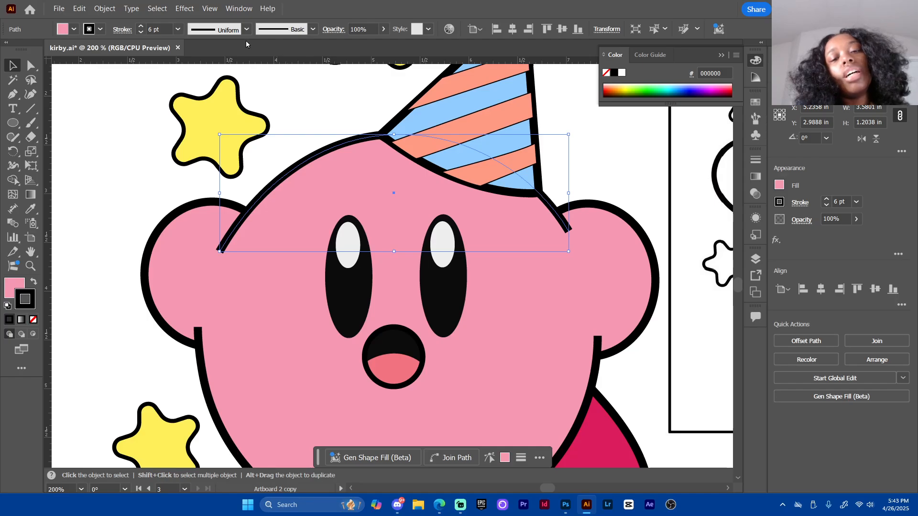
Keep the Basic brush on the upper body outline and apply the lens-shaped width profile that tapers at both ends
{"action": "left_click", "coordinate": [312, 29]}
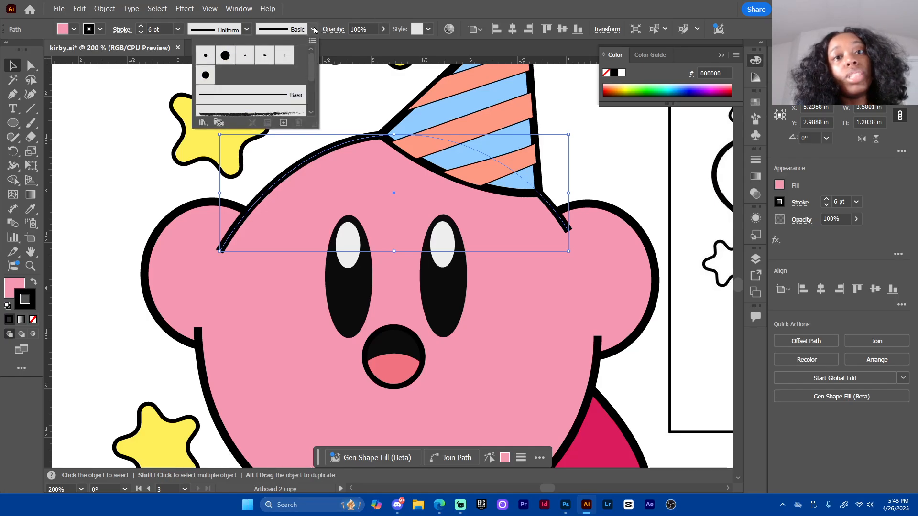
{"action": "left_click", "coordinate": [295, 91]}
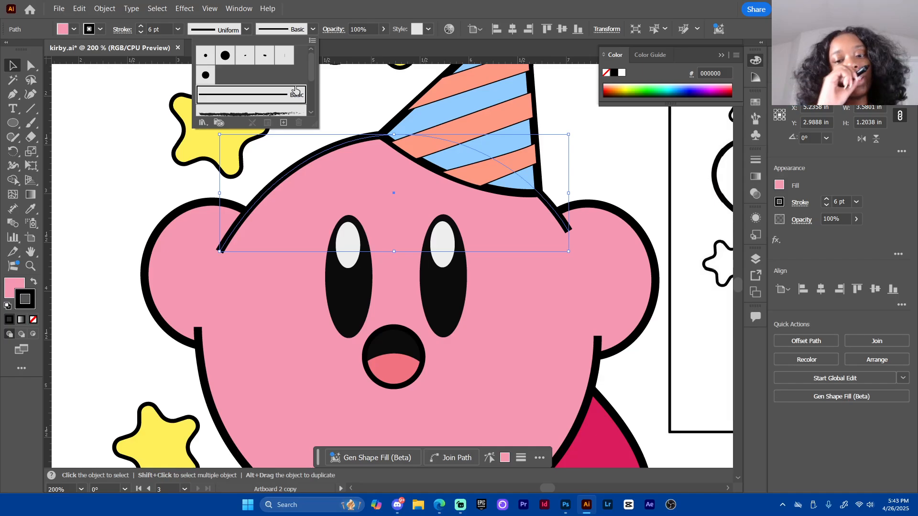
{"action": "left_click", "coordinate": [247, 30]}
{"action": "left_click", "coordinate": [247, 30]}
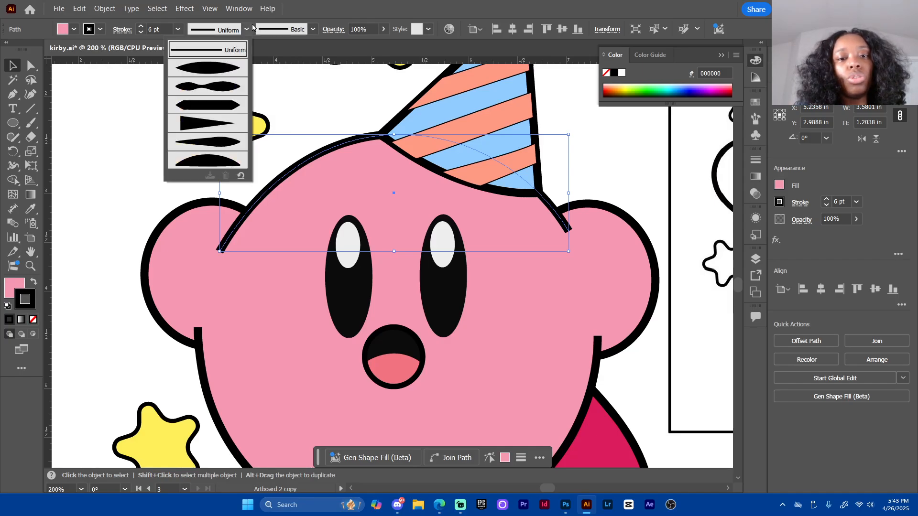
{"action": "left_click", "coordinate": [224, 72]}
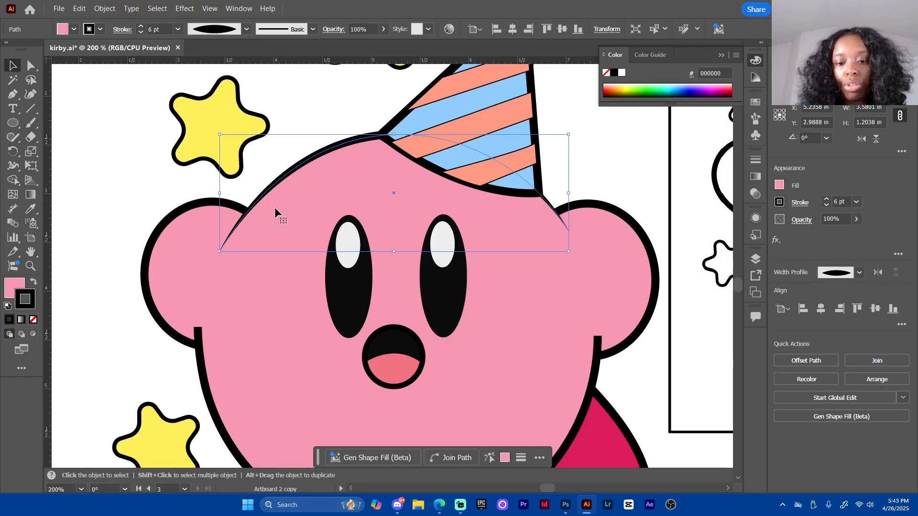
Set the upper body outline's stroke weight to 12 pt and deselect it
{"action": "left_click", "coordinate": [141, 27]}
{"action": "left_click", "coordinate": [141, 27]}
{"action": "left_click", "coordinate": [141, 27]}
{"action": "left_click", "coordinate": [141, 27]}
{"action": "left_click", "coordinate": [141, 27]}
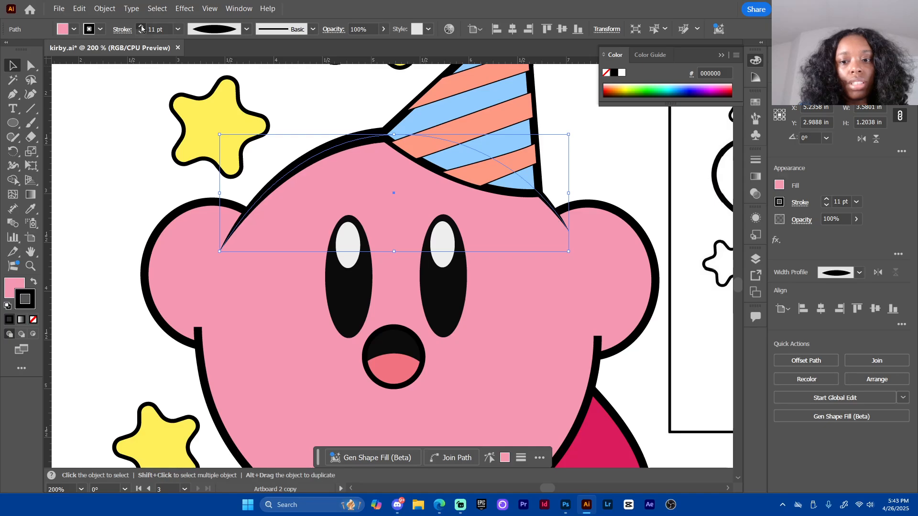
{"action": "left_click", "coordinate": [141, 27]}
{"action": "left_click", "coordinate": [340, 114]}
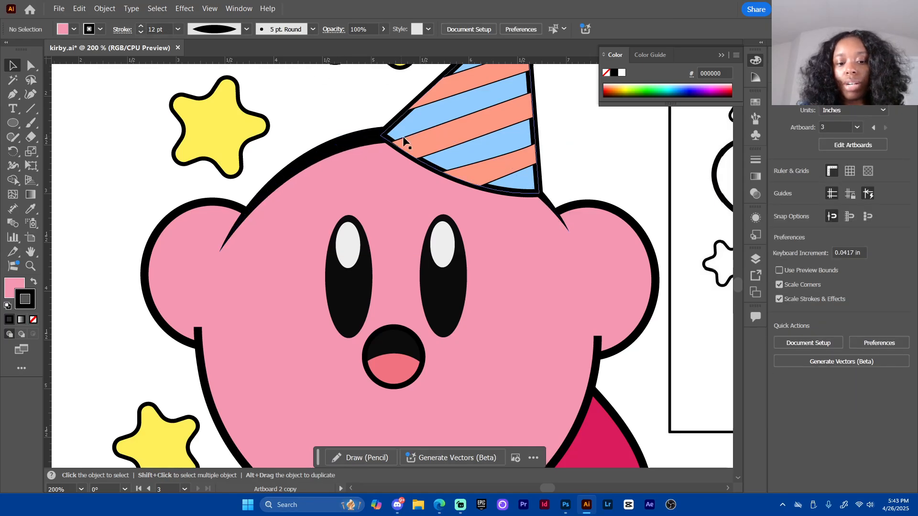
Extend the right end of the tapered upper body outline down over the right arm, adjust its handle to follow the body's curve, and deselect
{"action": "left_click_drag", "start_coordinate": [475, 359], "coordinate": [436, 288]}
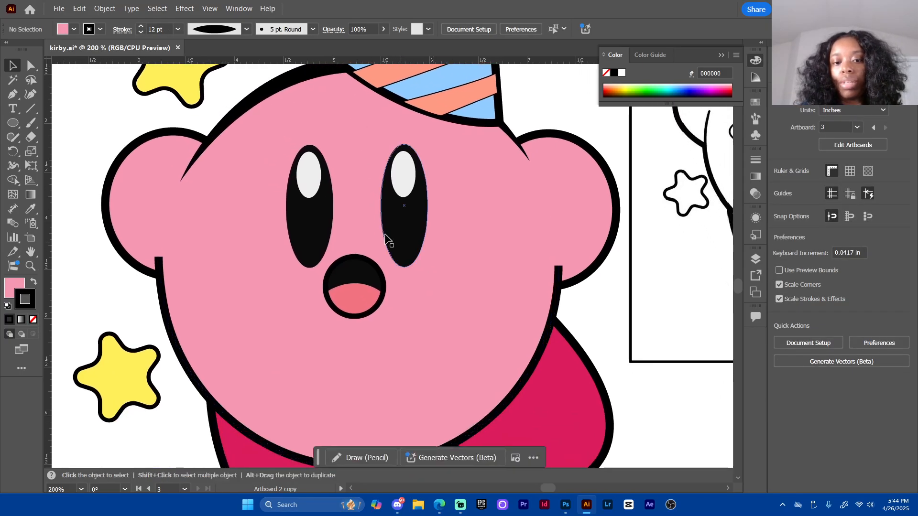
{"action": "left_click", "coordinate": [530, 154]}
{"action": "key", "text": "a"}
{"action": "left_click_drag", "start_coordinate": [530, 160], "coordinate": [545, 194]}
{"action": "left_click_drag", "start_coordinate": [521, 144], "coordinate": [524, 119]}
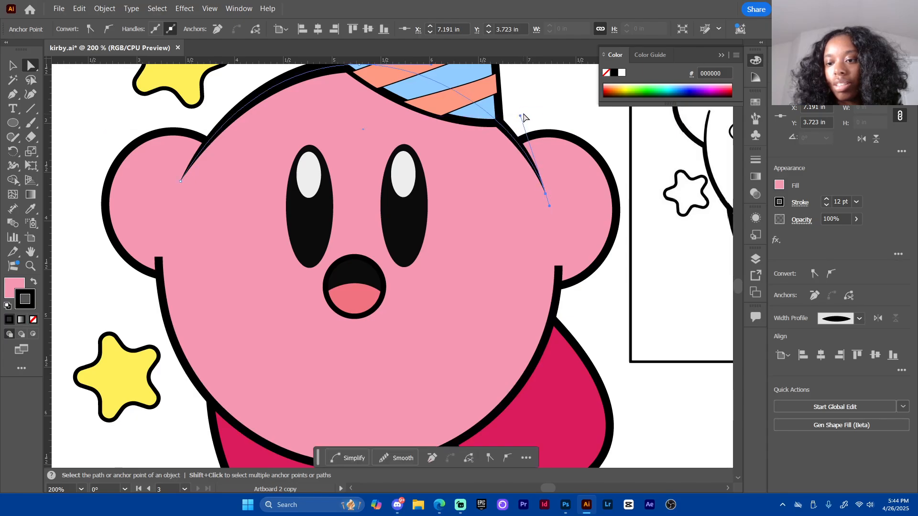
{"action": "left_click", "coordinate": [553, 98]}
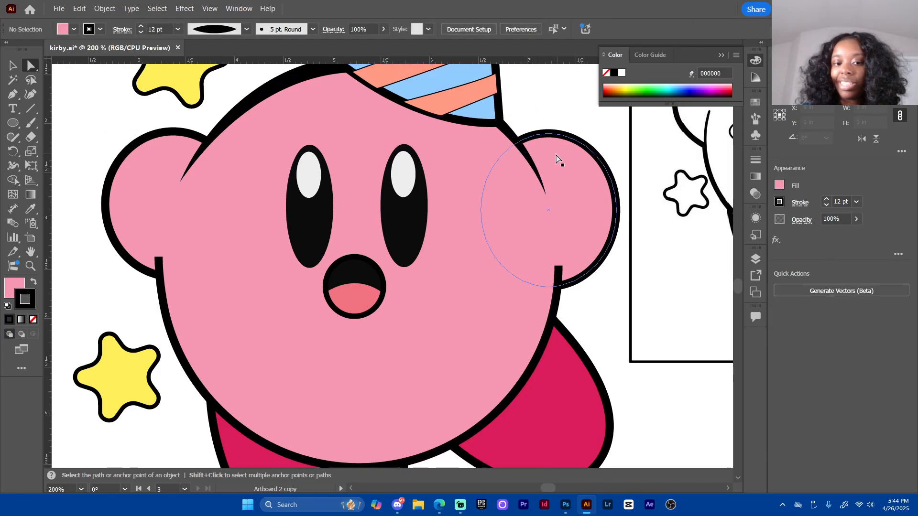
Apply the lens-shaped width profile that tapers at both ends to the lower body outline
{"action": "left_click_drag", "start_coordinate": [598, 334], "coordinate": [572, 279]}
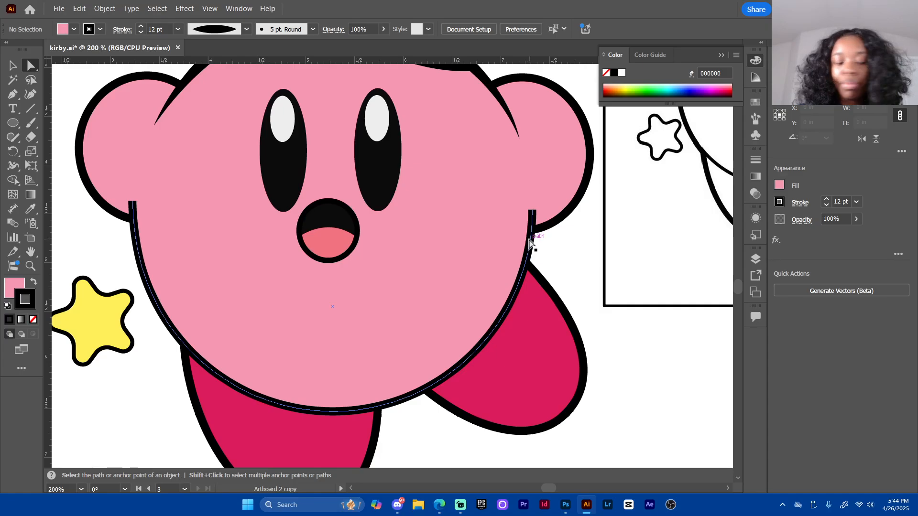
{"action": "key", "text": "v"}
{"action": "left_click", "coordinate": [533, 241]}
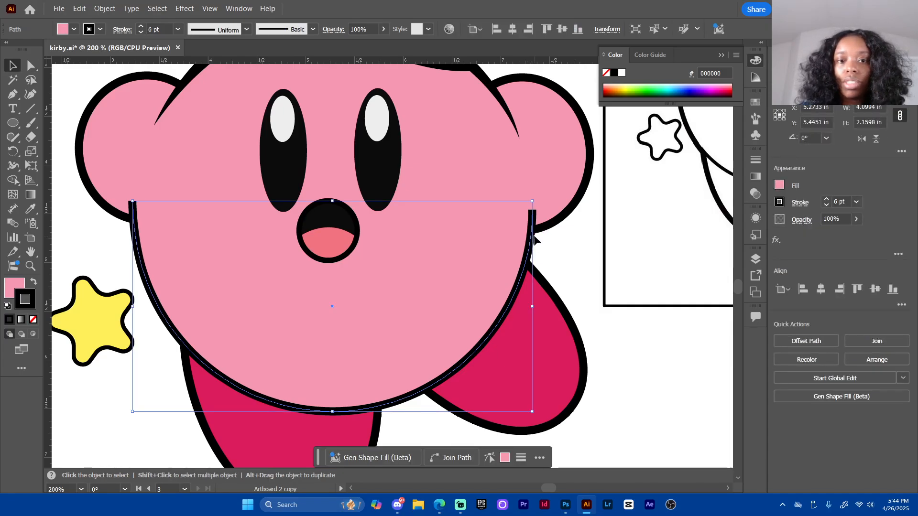
{"action": "left_click", "coordinate": [247, 29]}
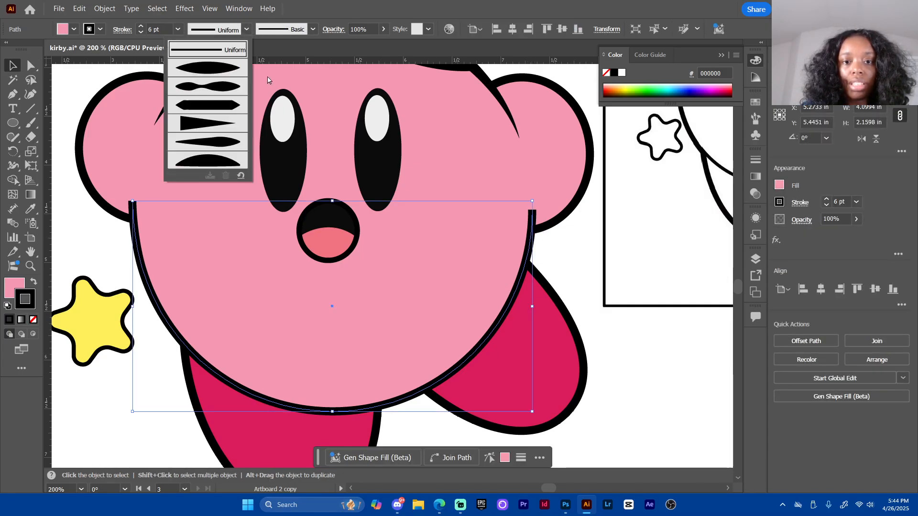
{"action": "left_click", "coordinate": [224, 71]}
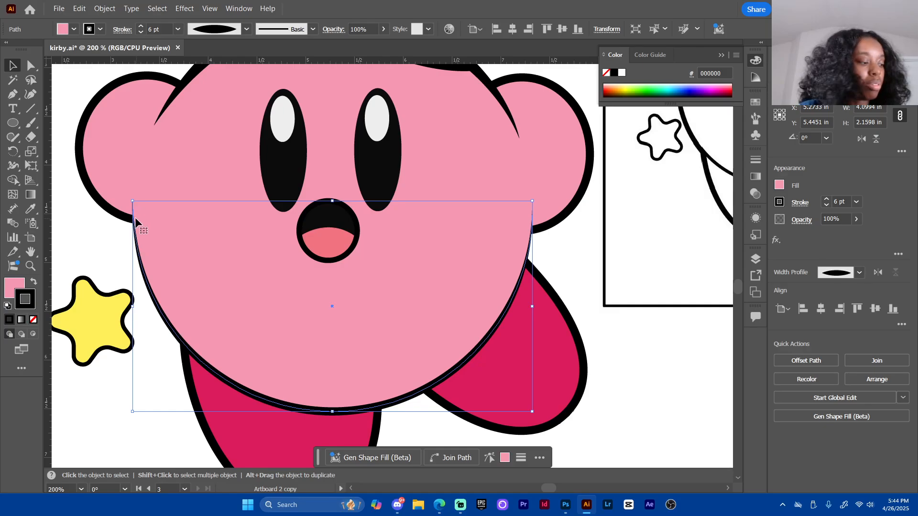
Extend the left end of the tapered lower body outline upward over the left arm, adjust its curve, and deselect
{"action": "key", "text": "a"}
{"action": "left_click", "coordinate": [119, 246]}
{"action": "left_click_drag", "start_coordinate": [132, 207], "coordinate": [137, 177]}
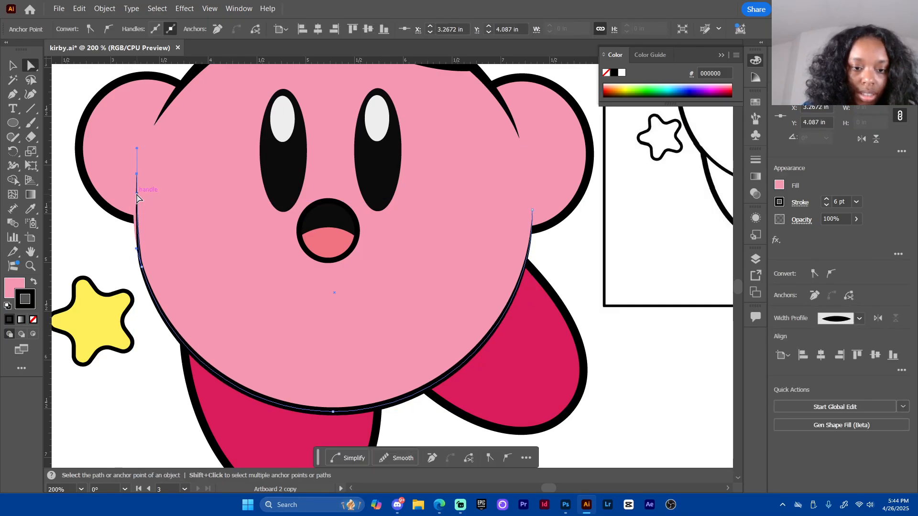
{"action": "left_click", "coordinate": [133, 203]}
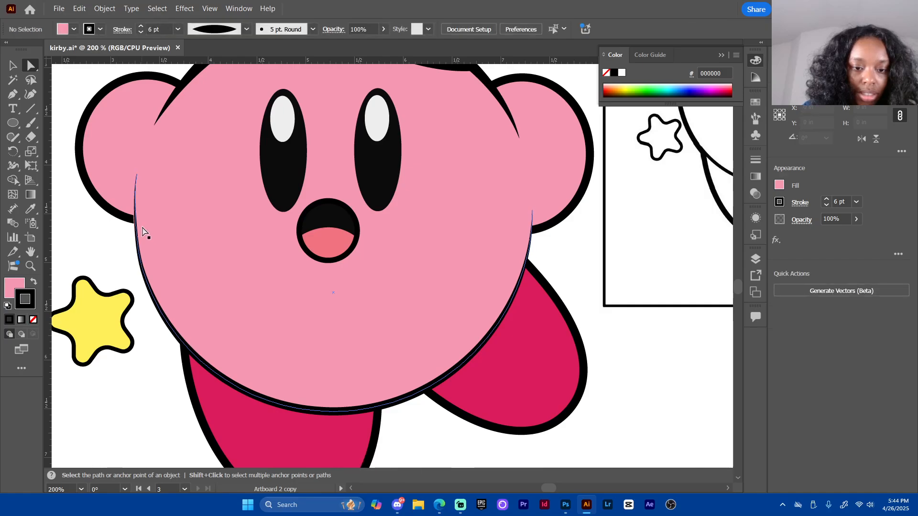
Add an anchor point to the pink body fill's left edge below the left arm and pull it inward behind the outline
{"action": "key", "text": "ctrl+equal"}
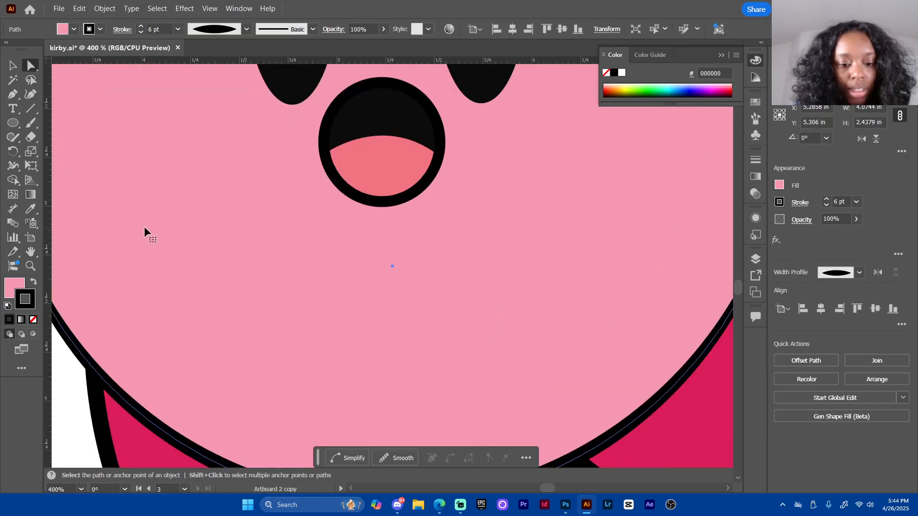
{"action": "left_click_drag", "start_coordinate": [122, 194], "coordinate": [323, 315]}
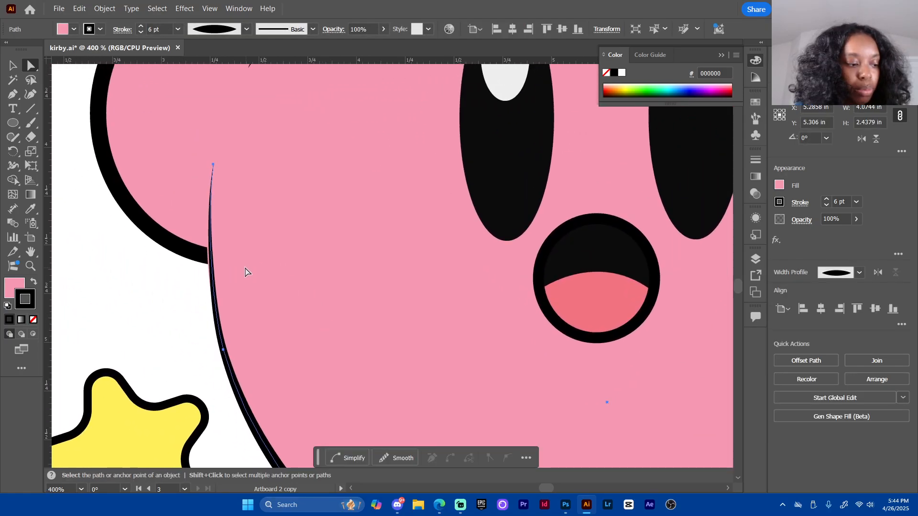
{"action": "key", "text": "v"}
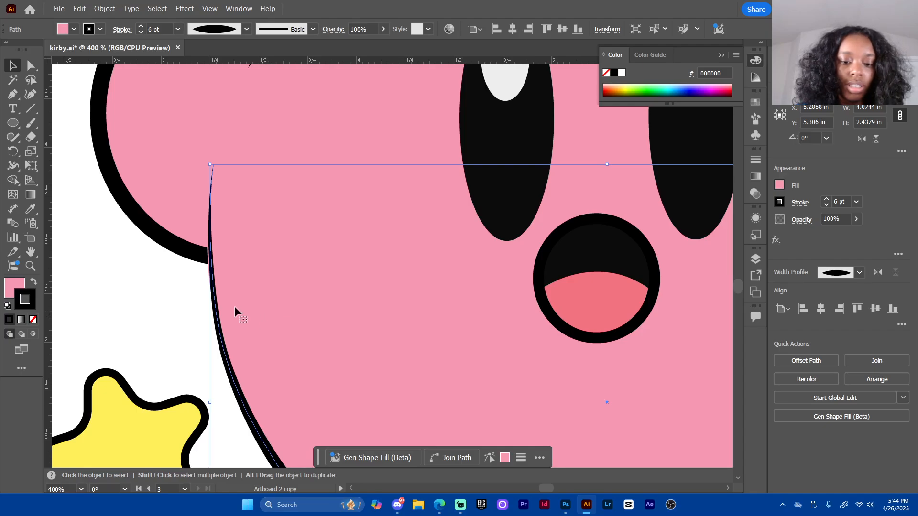
{"action": "left_click", "coordinate": [198, 308]}
{"action": "left_click", "coordinate": [266, 158]}
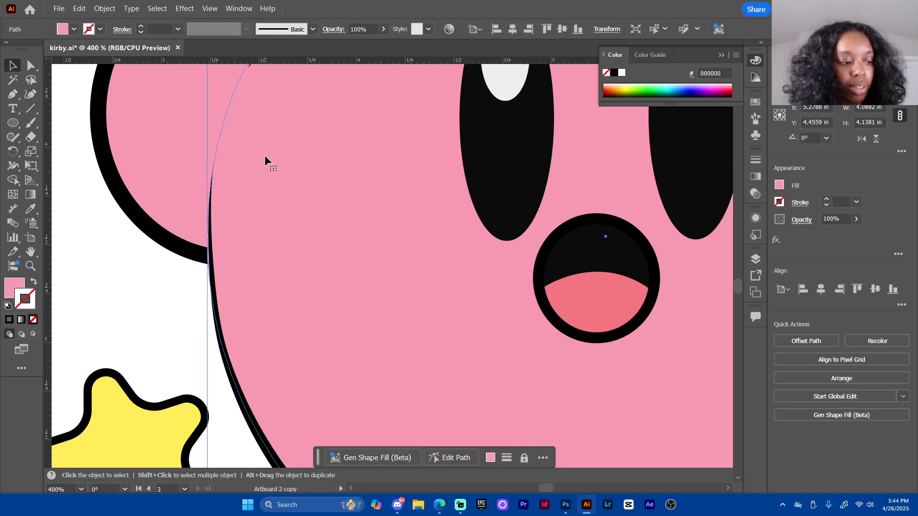
{"action": "key", "text": "p"}
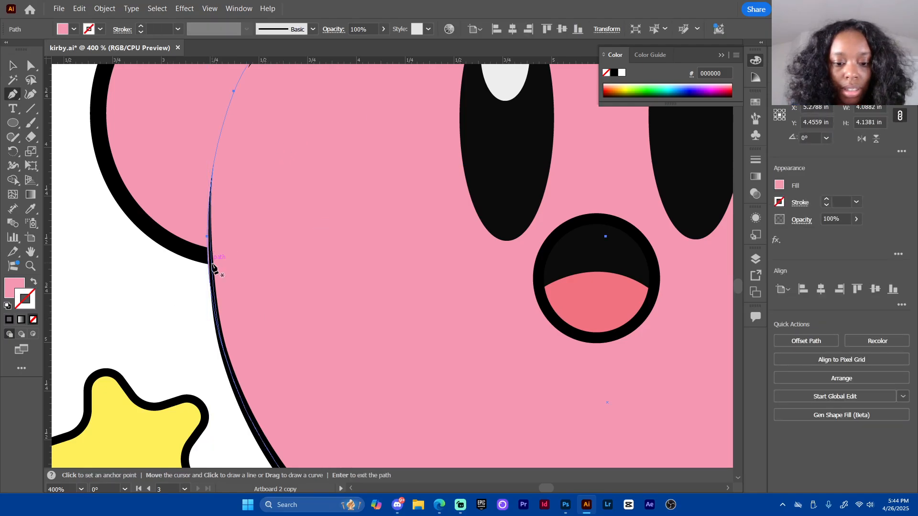
{"action": "left_click", "coordinate": [214, 310]}
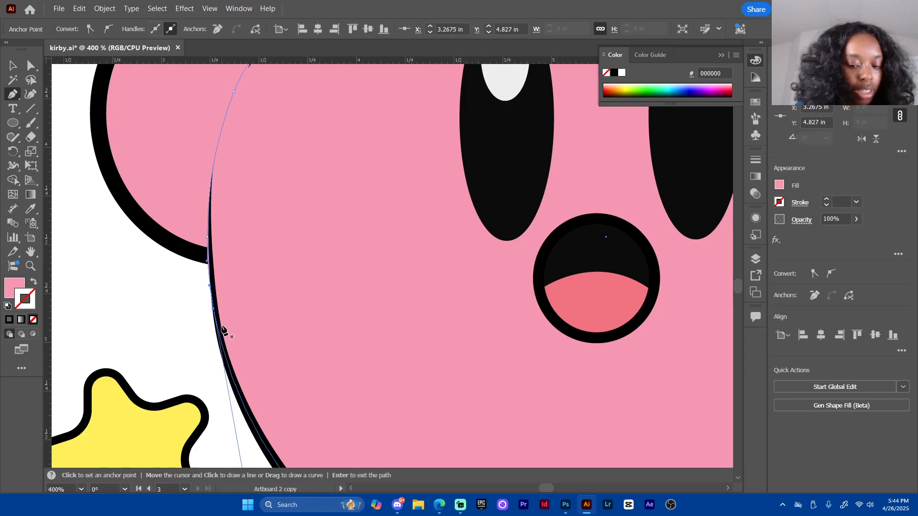
{"action": "key", "text": "a"}
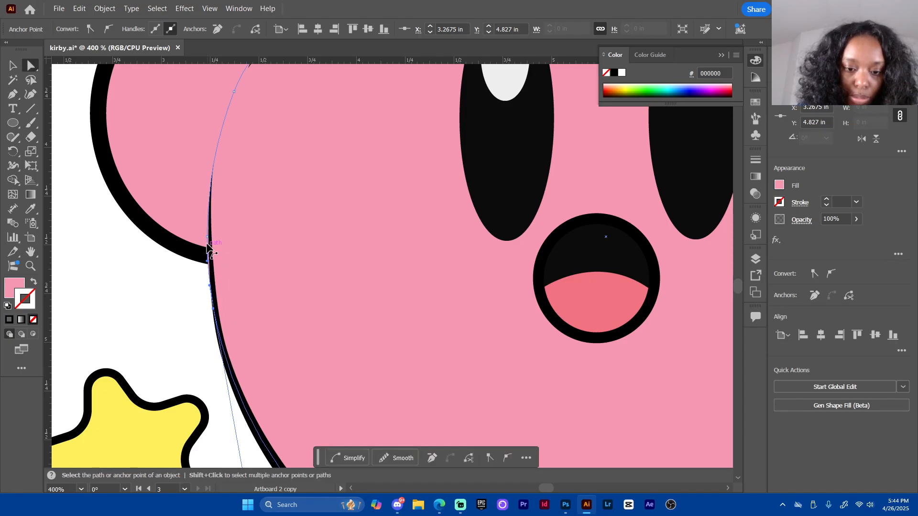
{"action": "left_click_drag", "start_coordinate": [216, 312], "coordinate": [219, 303]}
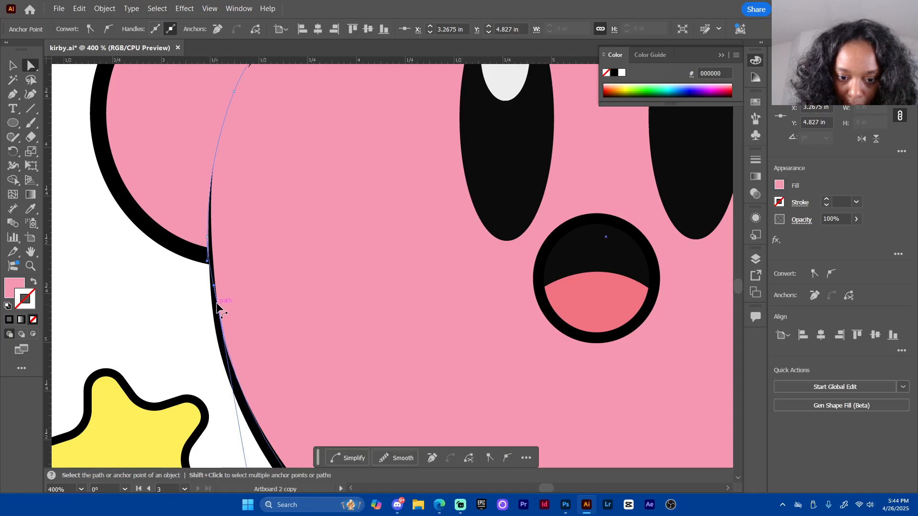
{"action": "left_click", "coordinate": [188, 322]}
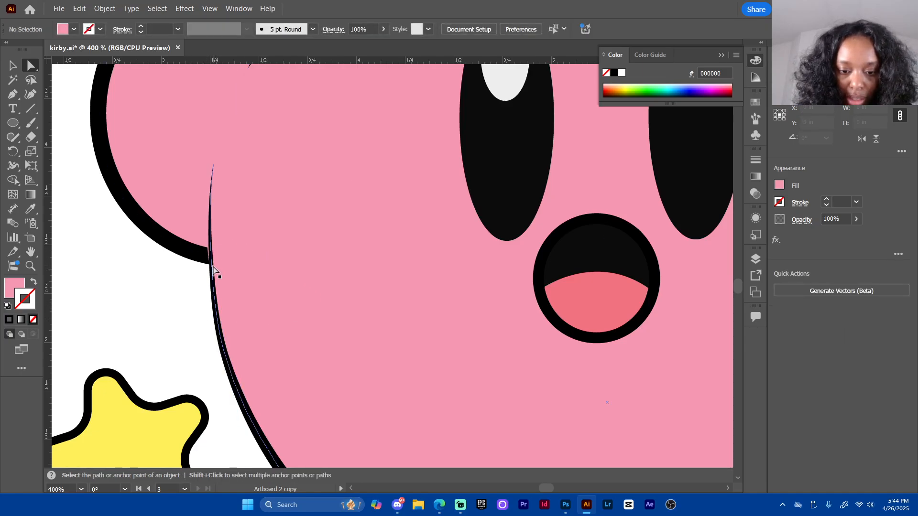
Nudge the body fill's leftmost anchor inward so the edge stays under the tapered outline, and deselect
{"action": "left_click", "coordinate": [216, 311]}
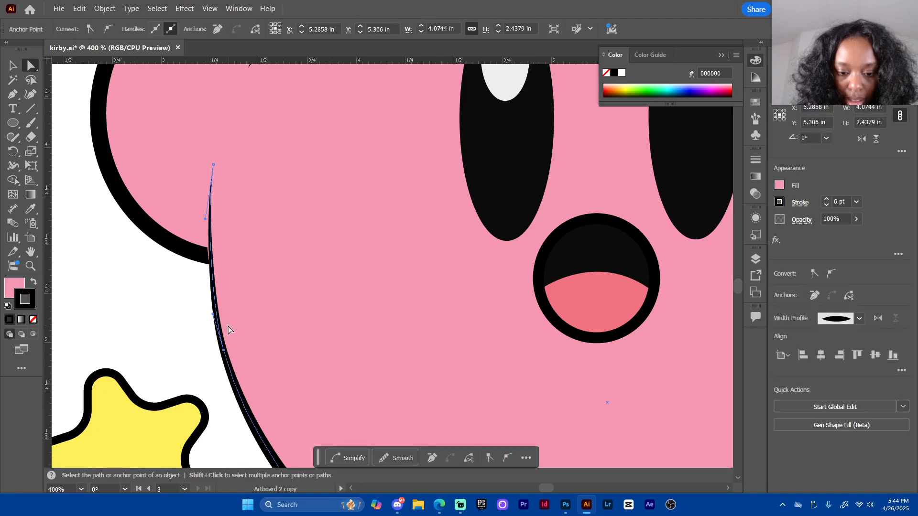
{"action": "left_click", "coordinate": [282, 106]}
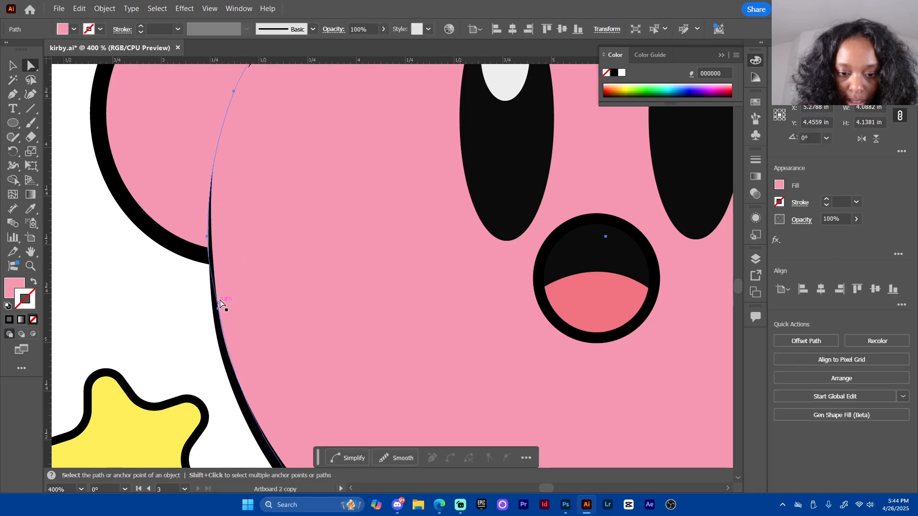
{"action": "left_click_drag", "start_coordinate": [207, 236], "coordinate": [213, 238]}
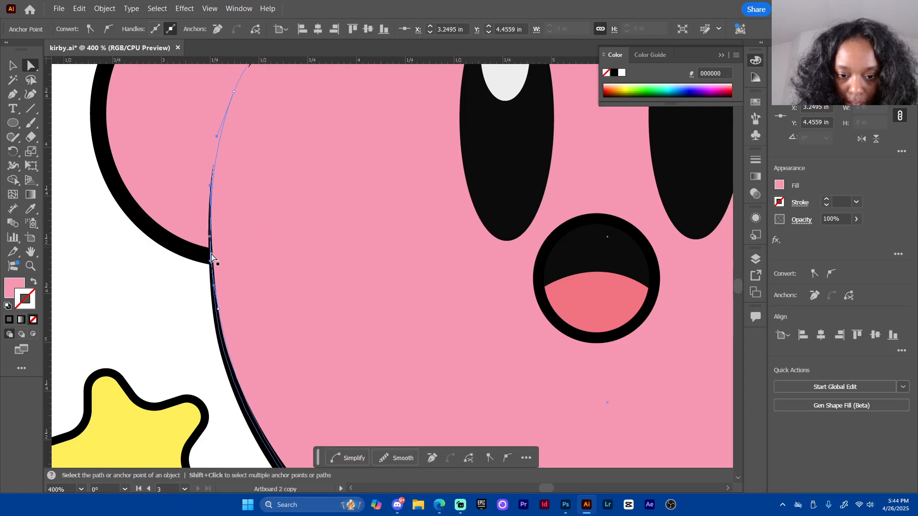
{"action": "key", "text": "ctrl+shift+a"}
Save the Kirby document
{"action": "key", "text": "space"}
{"action": "left_click_drag", "start_coordinate": [390, 245], "coordinate": [301, 235]}
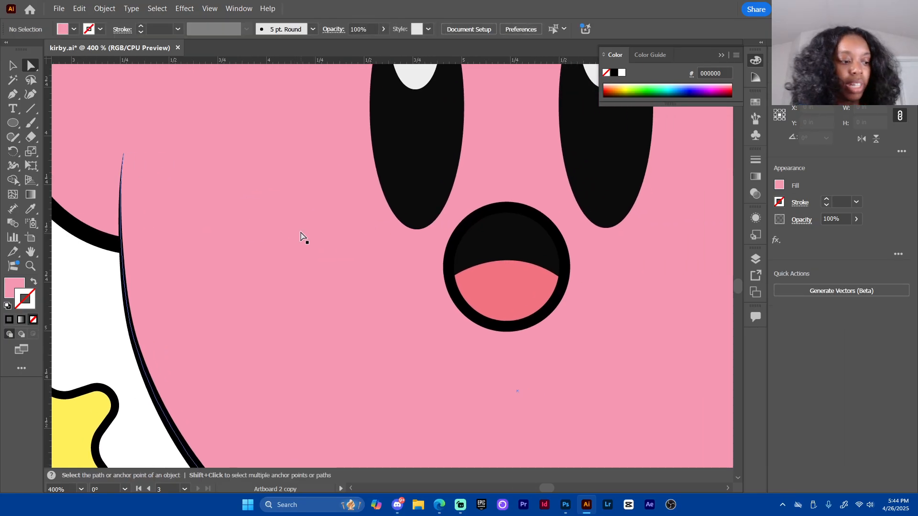
{"action": "key", "text": "ctrl+minus"}
{"action": "key", "text": "ctrl+minus"}
{"action": "key", "text": "ctrl+minus"}
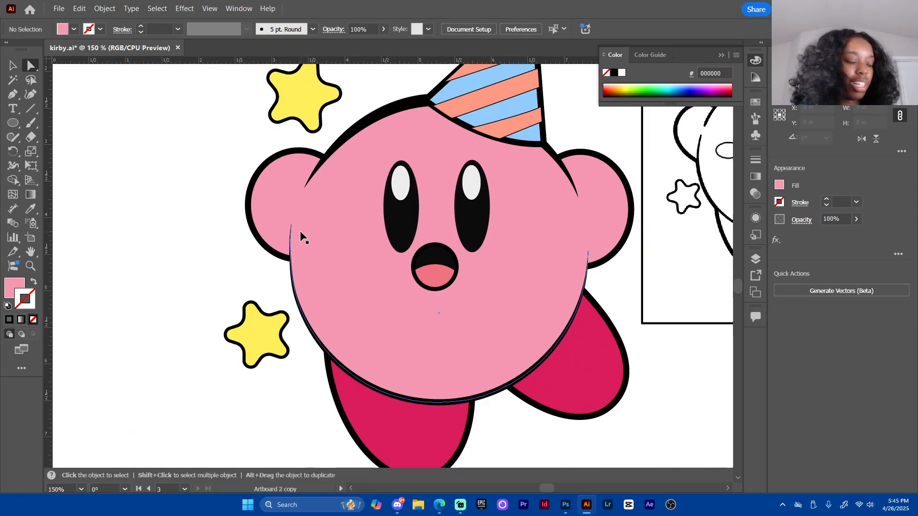
{"action": "key", "text": "ctrl+s"}
{"action": "key", "text": "space"}
{"action": "left_click_drag", "start_coordinate": [483, 334], "coordinate": [353, 354]}
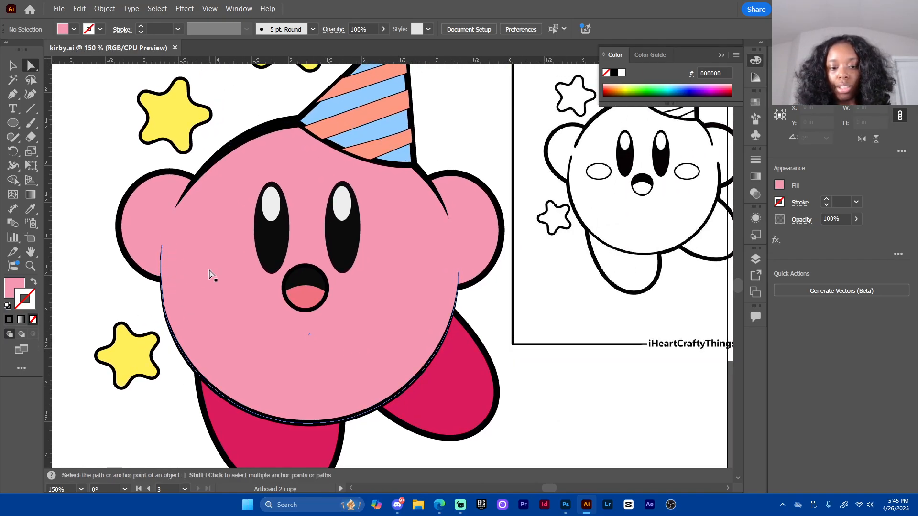
{"action": "left_click_drag", "start_coordinate": [592, 408], "coordinate": [500, 402]}
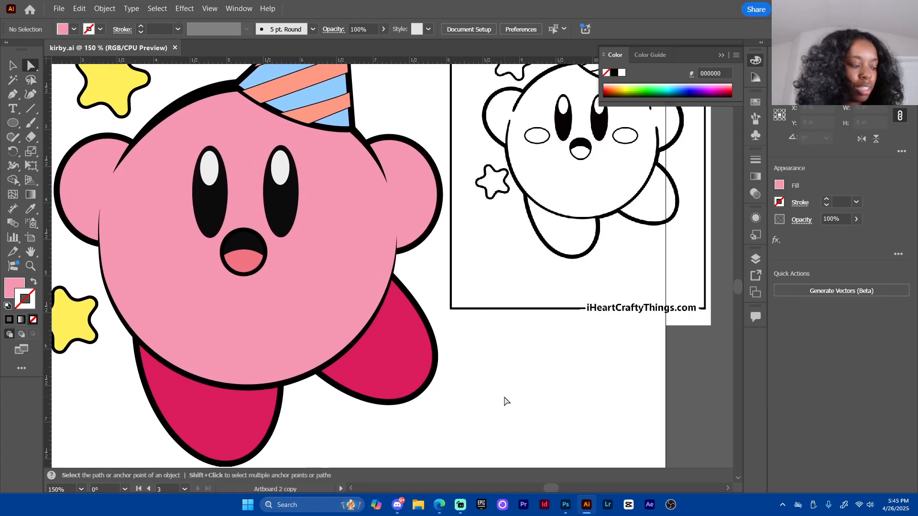
Try pulling the lower outline, pink body fill and upper outline apart, undo the moves, and deselect
{"action": "key", "text": "v"}
{"action": "left_click_drag", "start_coordinate": [293, 341], "coordinate": [615, 410]}
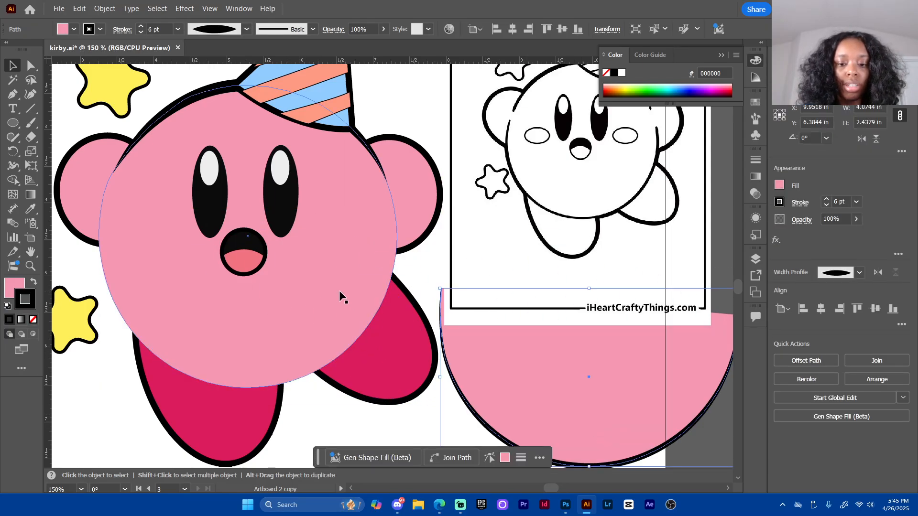
{"action": "left_click_drag", "start_coordinate": [339, 297], "coordinate": [110, 440]}
{"action": "left_click_drag", "start_coordinate": [328, 162], "coordinate": [459, 110]}
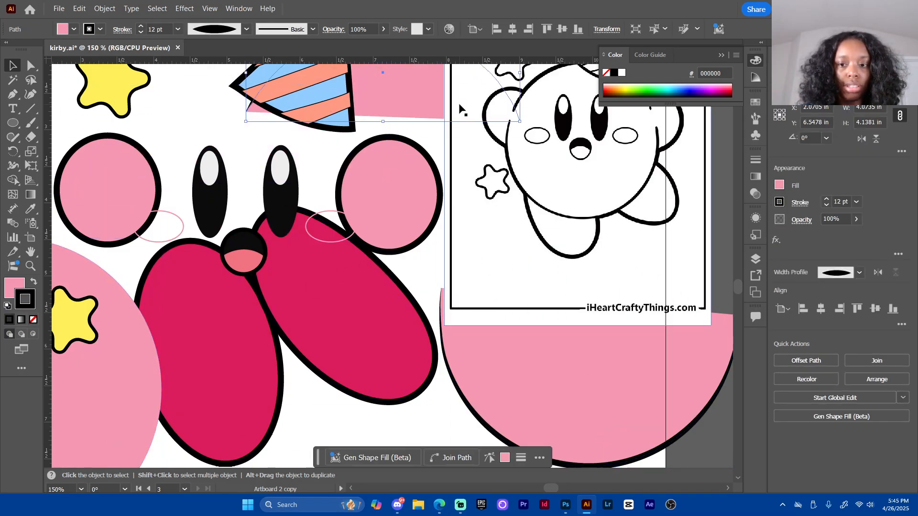
{"action": "key", "text": "ctrl+z"}
{"action": "key", "text": "ctrl+z"}
{"action": "key", "text": "ctrl+z"}
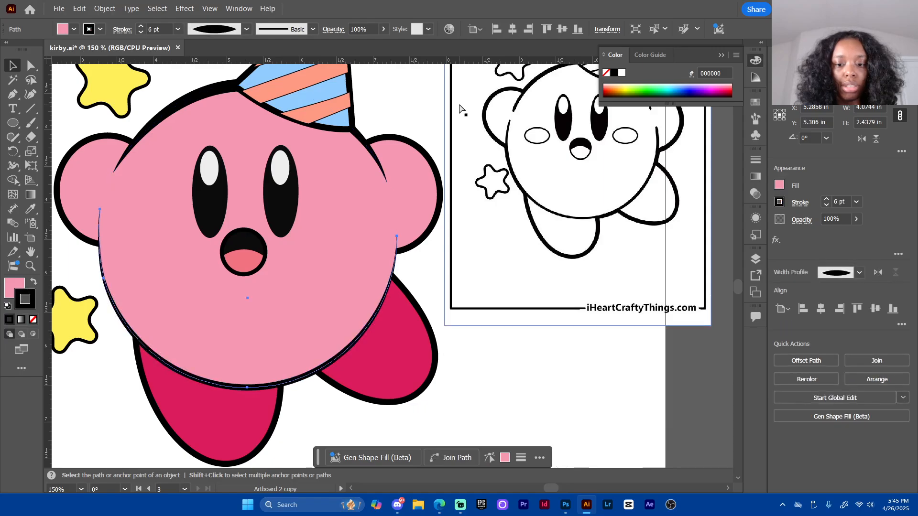
{"action": "left_click", "coordinate": [548, 367]}
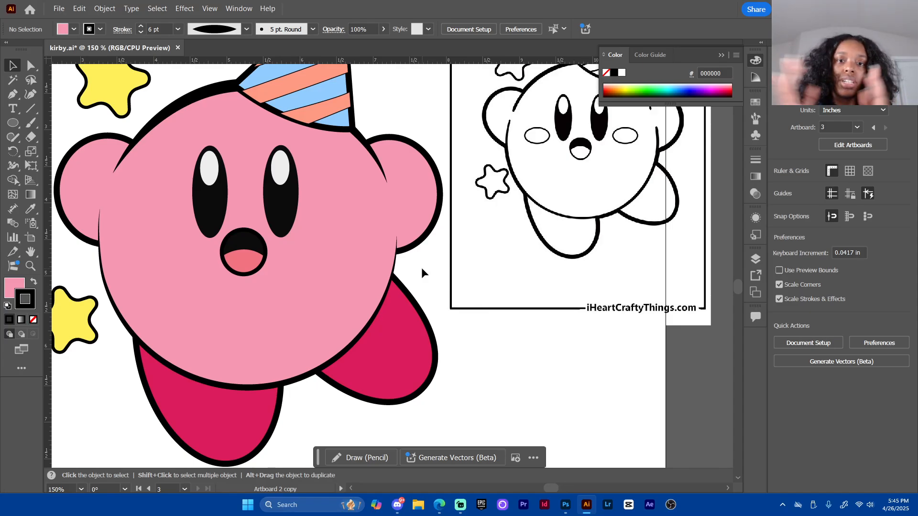
Draw a nearly horizontal straight line about 3 in long in the empty area below the lower yellow star
{"action": "left_click_drag", "start_coordinate": [282, 415], "coordinate": [439, 203]}
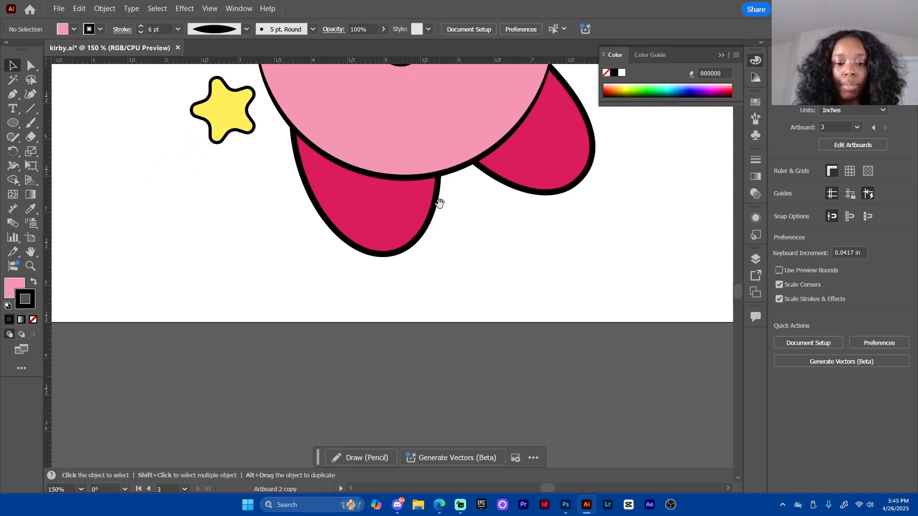
{"action": "key", "text": "p"}
{"action": "left_click_drag", "start_coordinate": [114, 217], "coordinate": [283, 242]}
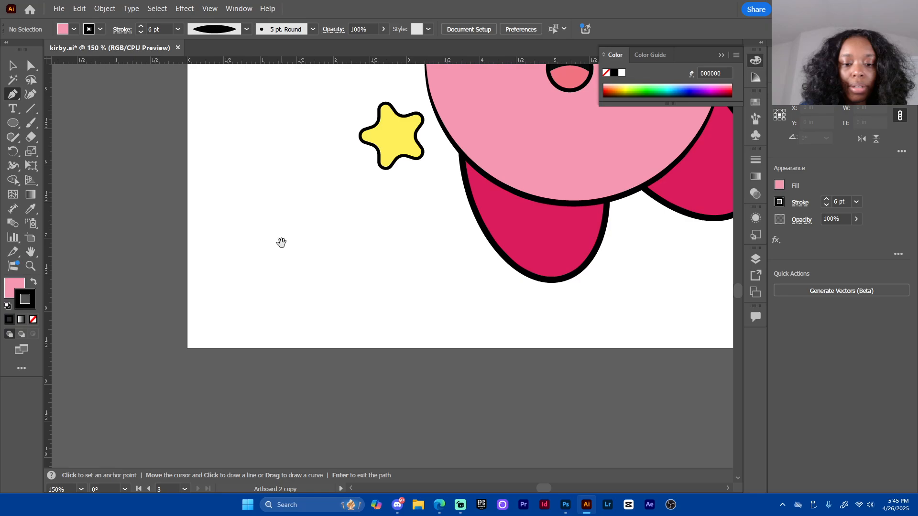
{"action": "left_click", "coordinate": [226, 312]}
{"action": "left_click", "coordinate": [445, 306]}
{"action": "key", "text": "Return"}
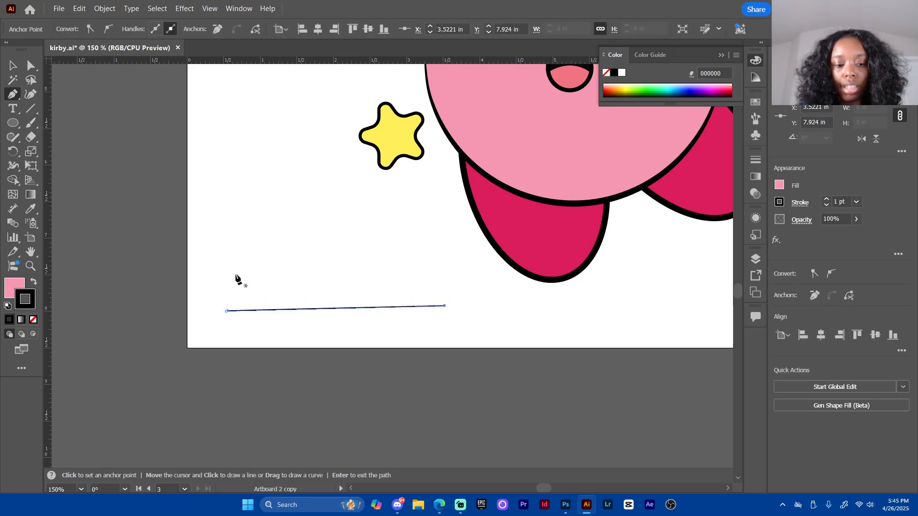
Remove the fill from the new straight line, keeping its black stroke, and deselect it
{"action": "left_click", "coordinate": [14, 286]}
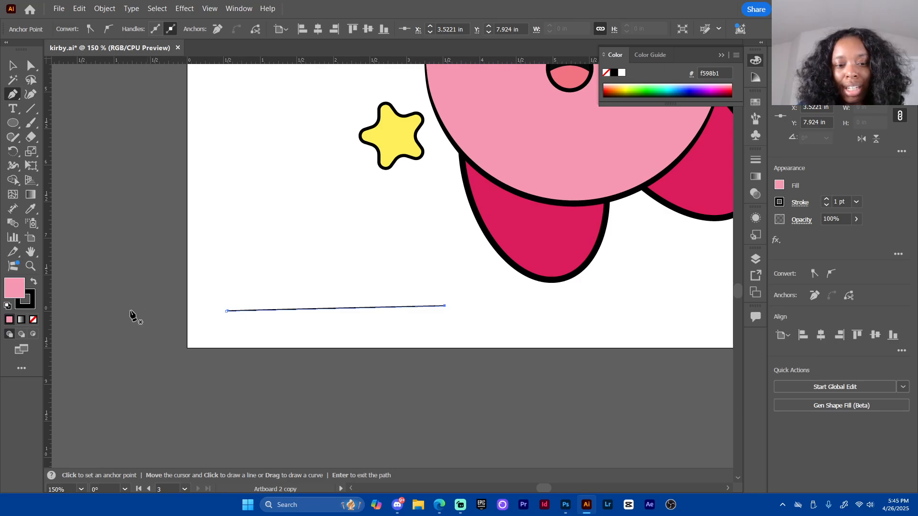
{"action": "left_click", "coordinate": [33, 320]}
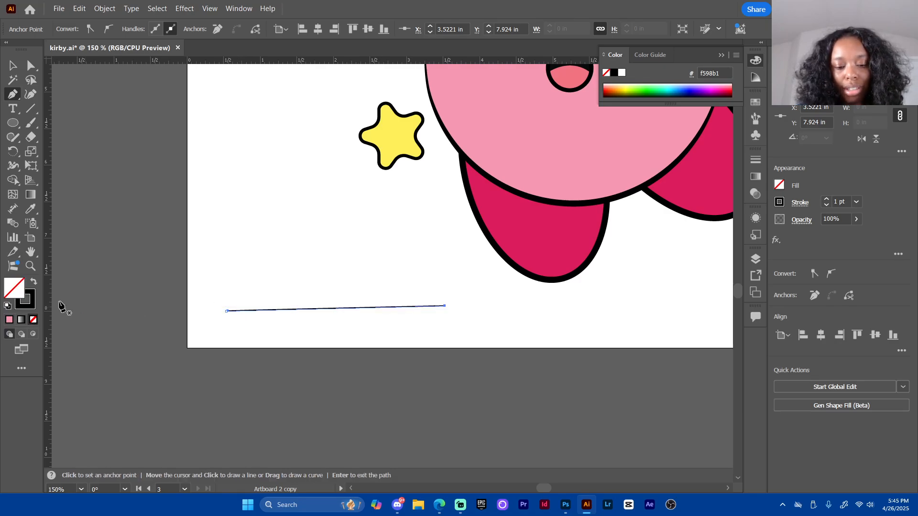
{"action": "key", "text": "Return"}
{"action": "left_click", "coordinate": [446, 288]}
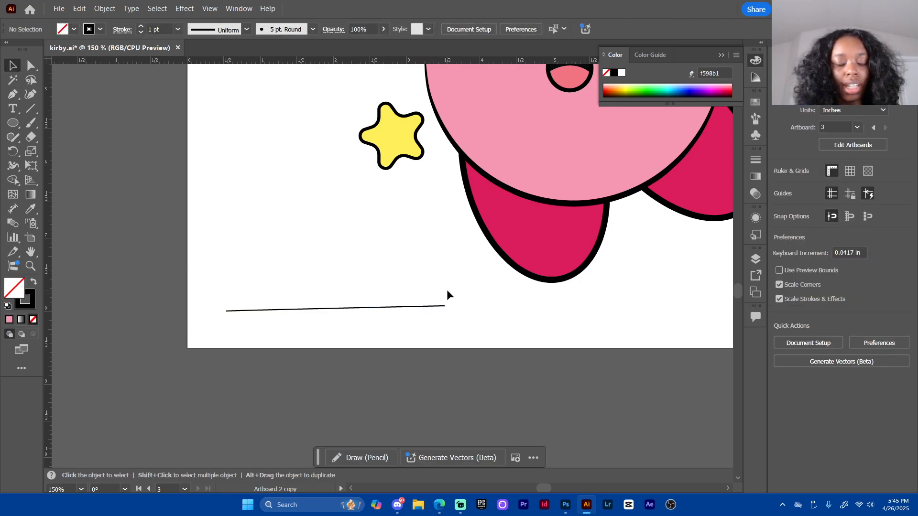
Apply the lens-shaped width profile that tapers at both ends to the straight line
{"action": "key", "text": "ctrl+equal"}
{"action": "key", "text": "ctrl+equal"}
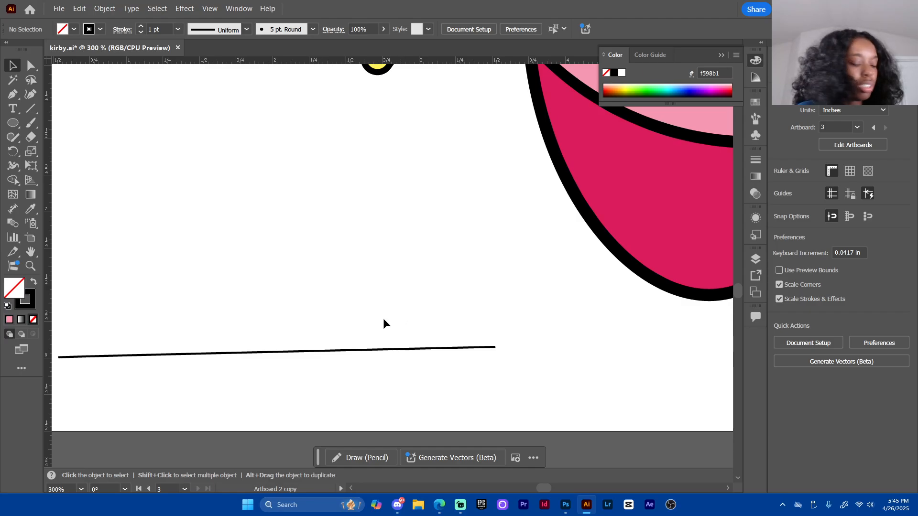
{"action": "left_click", "coordinate": [373, 350]}
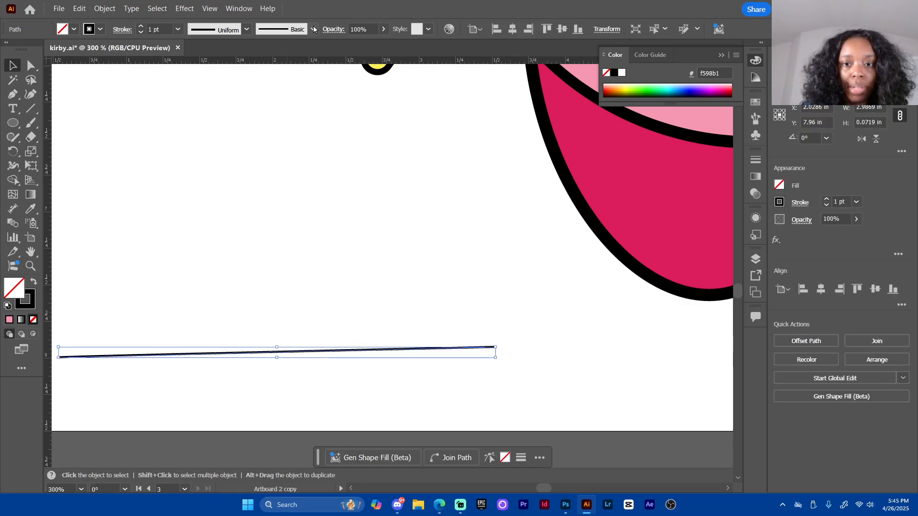
{"action": "left_click", "coordinate": [248, 30]}
{"action": "left_click", "coordinate": [230, 70]}
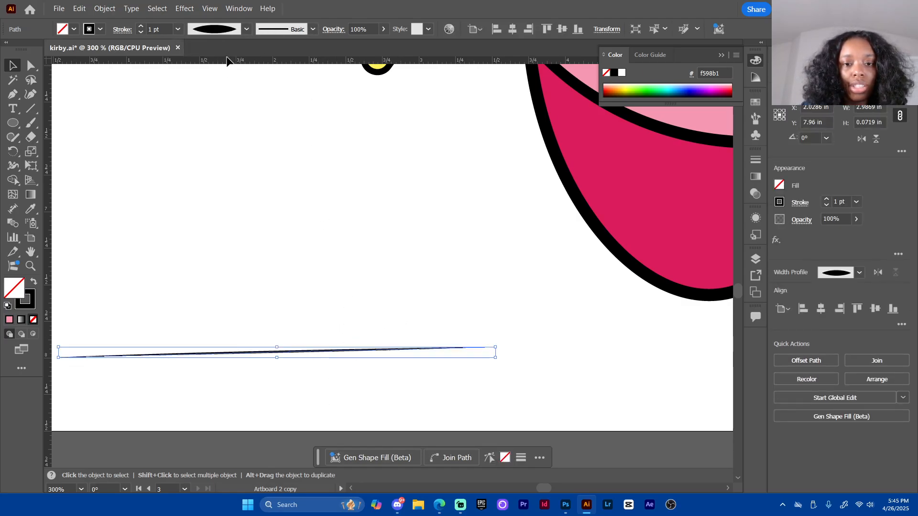
Increase the tapered straight line's stroke weight to 4 pt and deselect it
{"action": "left_click", "coordinate": [140, 26]}
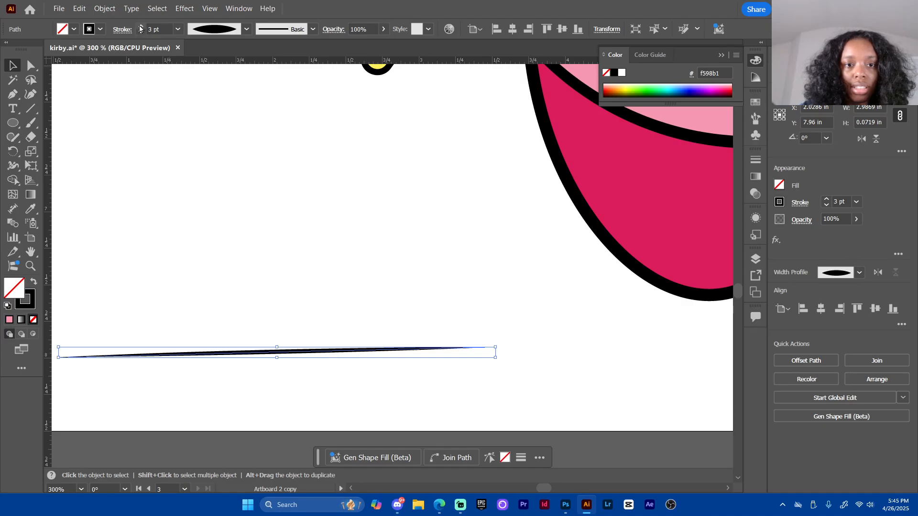
{"action": "left_click", "coordinate": [140, 26]}
{"action": "left_click", "coordinate": [140, 26]}
{"action": "left_click", "coordinate": [176, 172]}
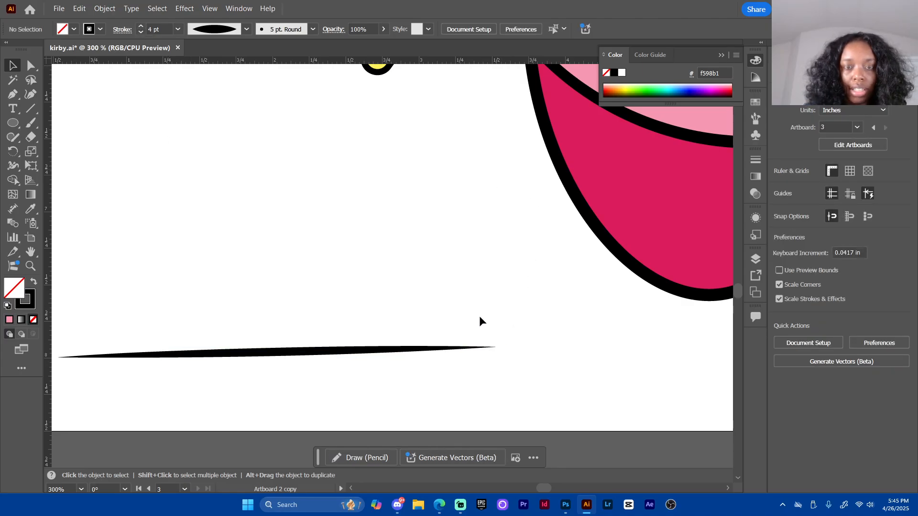
Try the two-bulge width profile on the straight line, and return its stroke to the Uniform profile
{"action": "left_click_drag", "start_coordinate": [480, 320], "coordinate": [346, 411]}
{"action": "left_click", "coordinate": [247, 29]}
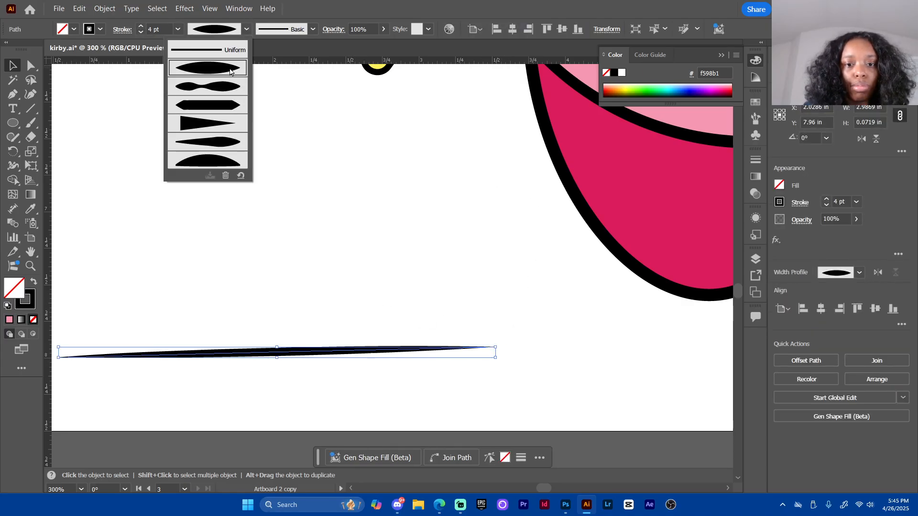
{"action": "left_click", "coordinate": [231, 88]}
{"action": "left_click", "coordinate": [342, 211]}
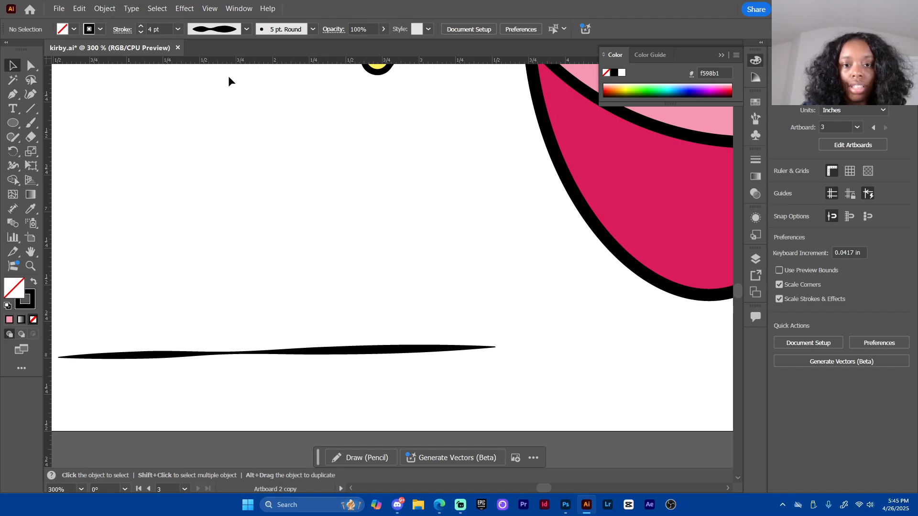
{"action": "left_click_drag", "start_coordinate": [193, 242], "coordinate": [199, 447]}
{"action": "left_click", "coordinate": [247, 30]}
{"action": "left_click", "coordinate": [239, 47]}
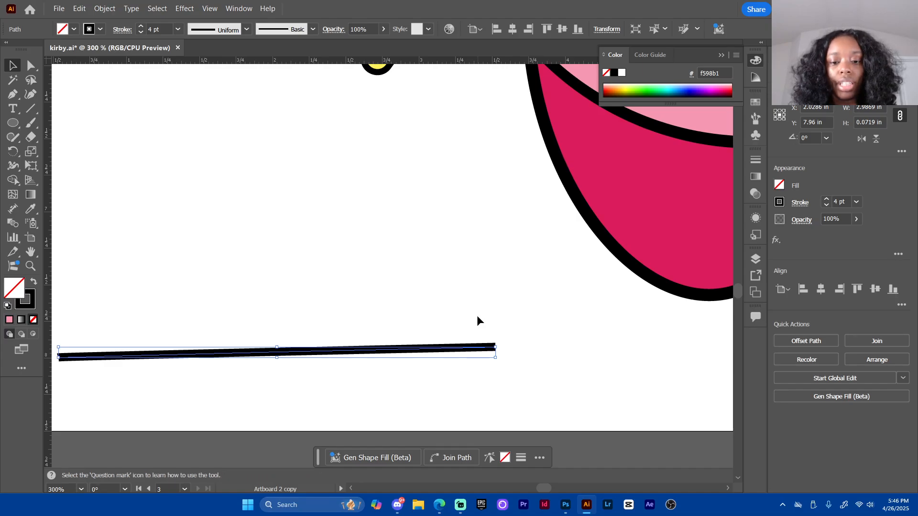
Reshape the line's stroke with the Width tool, bulging the middle to about 32 pt and pinching it on both sides
{"action": "key", "text": "shift+w"}
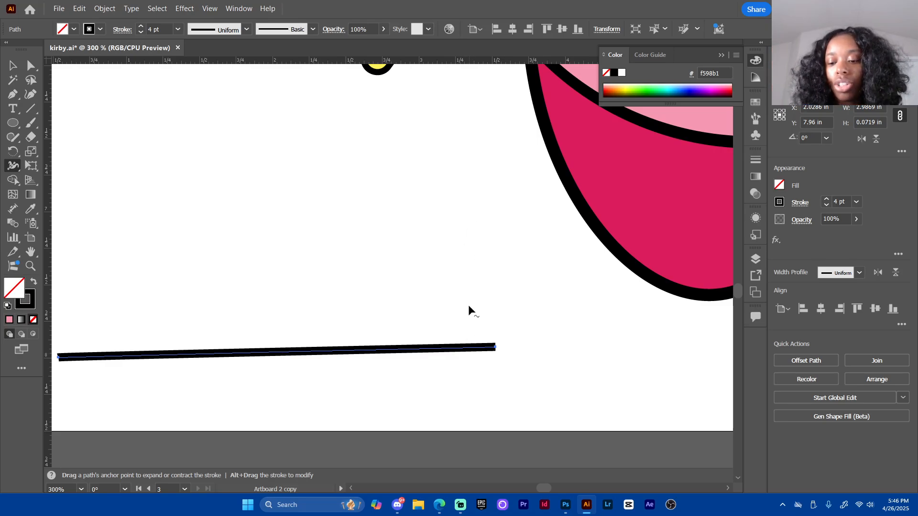
{"action": "left_click_drag", "start_coordinate": [475, 349], "coordinate": [473, 362]}
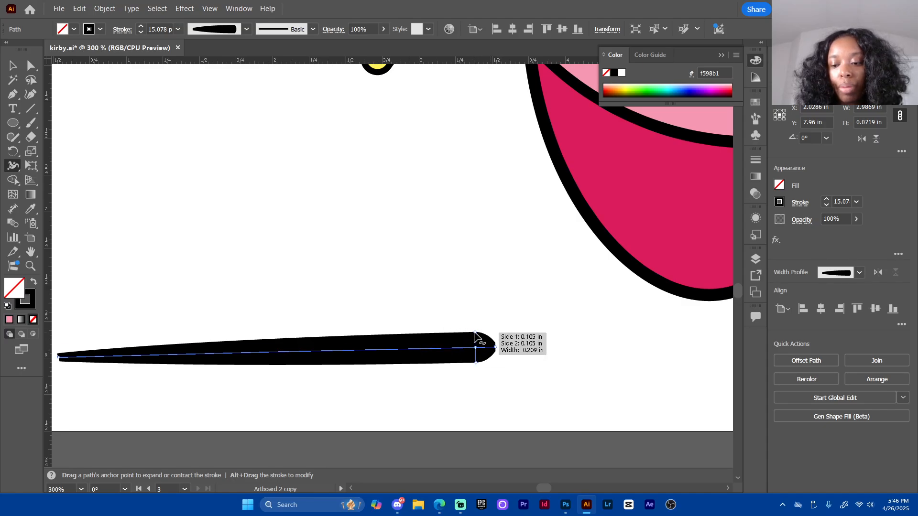
{"action": "left_click_drag", "start_coordinate": [475, 336], "coordinate": [477, 341]}
{"action": "left_click_drag", "start_coordinate": [267, 352], "coordinate": [264, 320]}
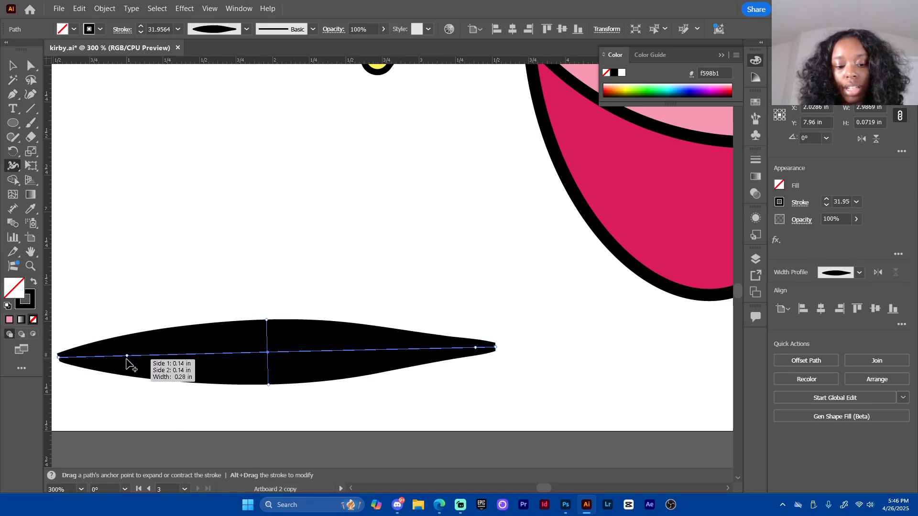
{"action": "mouse_move", "coordinate": [125, 359]}
{"action": "left_mouse_down"}
{"action": "mouse_move", "coordinate": [133, 365]}
{"action": "mouse_move", "coordinate": [127, 362]}
{"action": "left_mouse_up"}
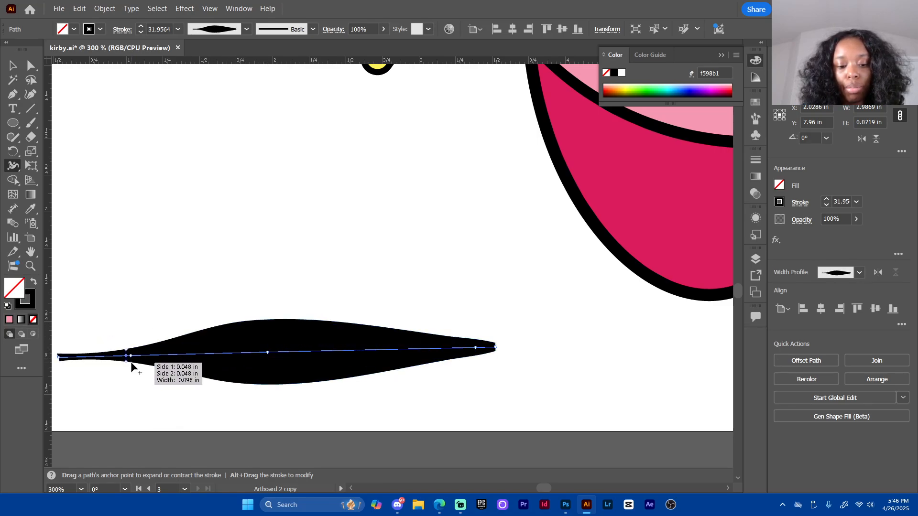
{"action": "left_click_drag", "start_coordinate": [354, 354], "coordinate": [354, 351]}
{"action": "key", "text": "v"}
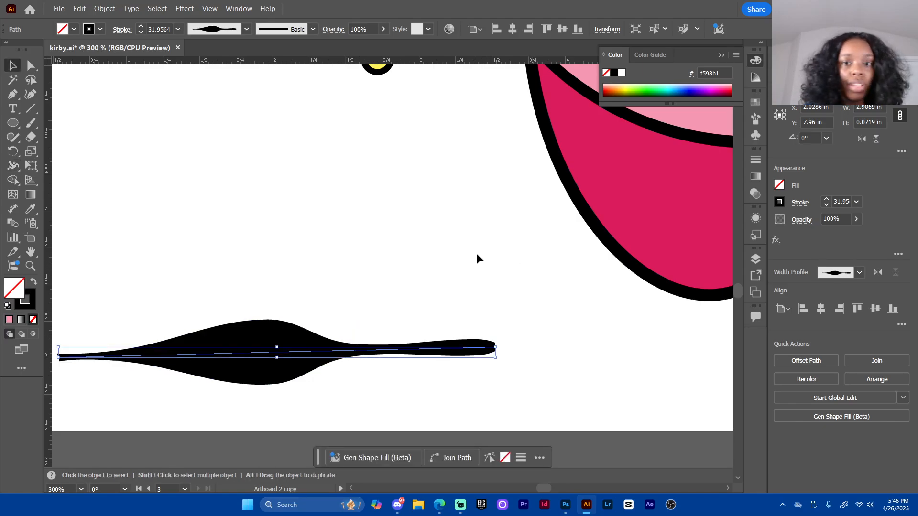
Examine the list of width profiles with the custom-shaped line selected, close it, and deselect the line
{"action": "left_click", "coordinate": [246, 30]}
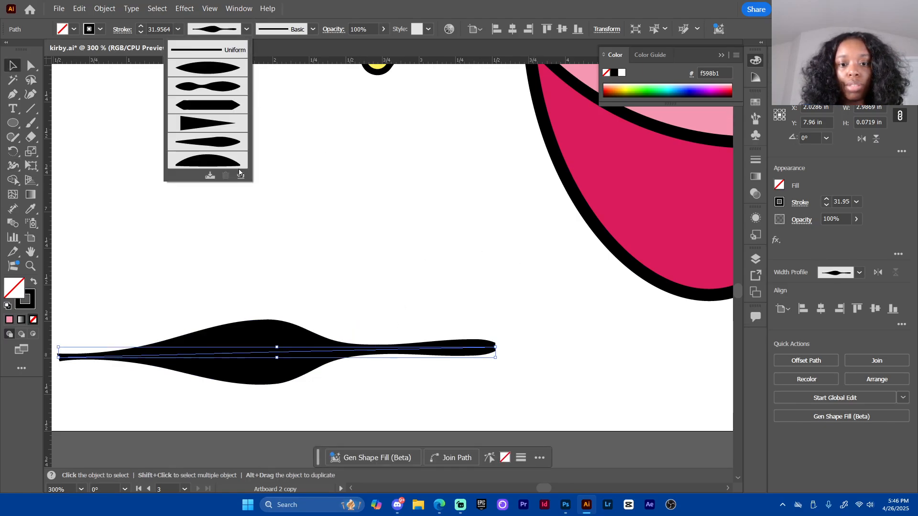
{"action": "left_click", "coordinate": [354, 288]}
{"action": "left_click", "coordinate": [416, 280]}
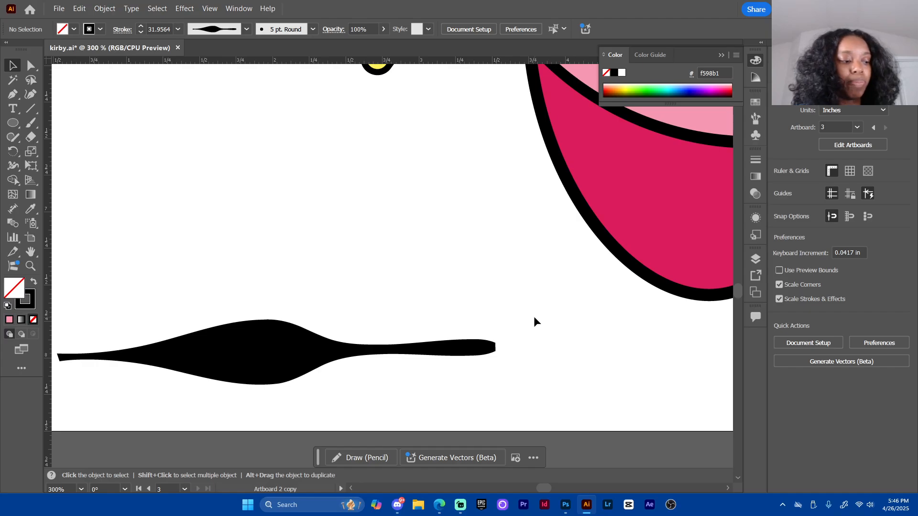
Delete the custom-width demonstration line below Kirby
{"action": "key", "text": "ctrl+minus"}
{"action": "key", "text": "ctrl+minus"}
{"action": "key", "text": "ctrl+minus"}
{"action": "key", "text": "ctrl+minus"}
{"action": "left_click_drag", "start_coordinate": [428, 263], "coordinate": [345, 359]}
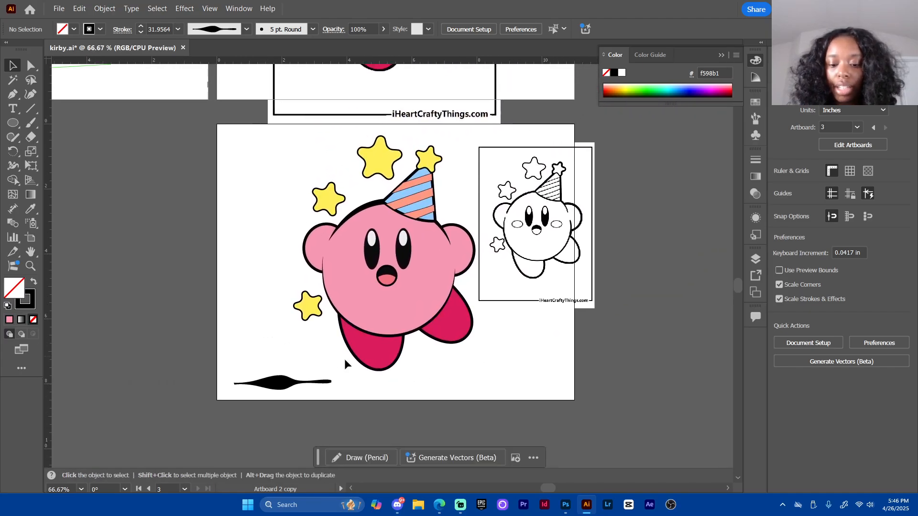
{"action": "left_click", "coordinate": [283, 386]}
{"action": "key", "text": "Delete"}
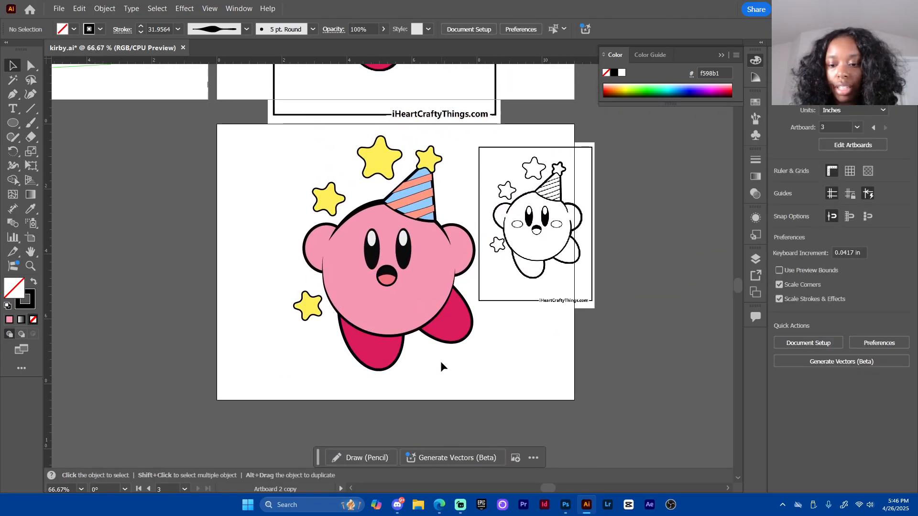
Try thickening the tapered right end of Kirby's upper body outline with the Width tool, undo it, and deselect
{"action": "scroll", "coordinate": [446, 243], "scroll_direction": "up", "scroll_amount": 3}
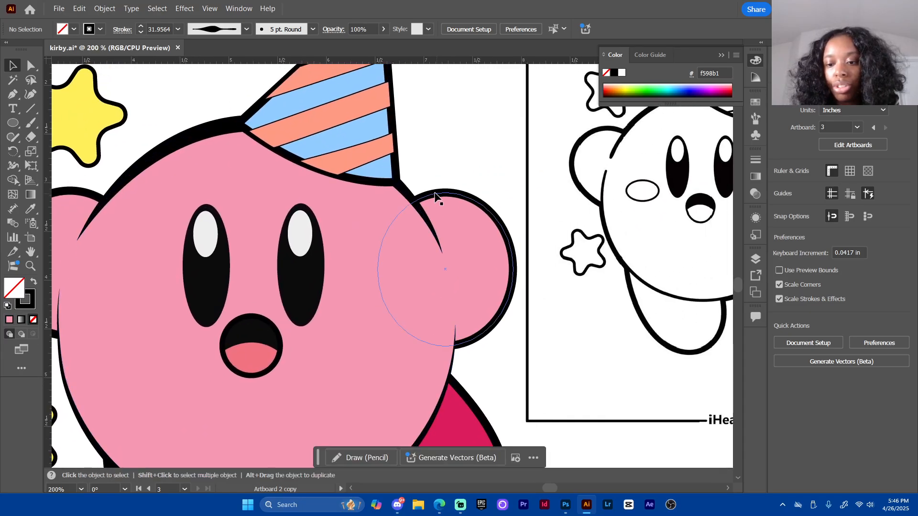
{"action": "left_click", "coordinate": [416, 200]}
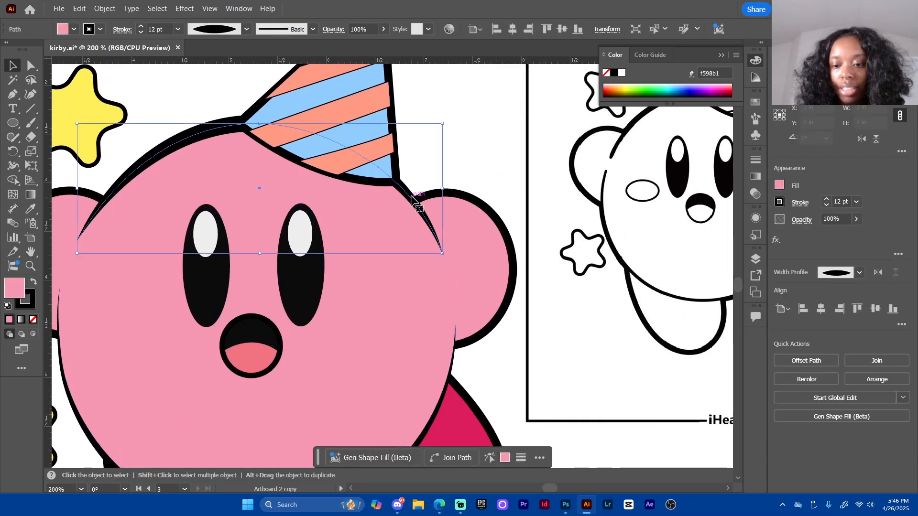
{"action": "key", "text": "shift+w"}
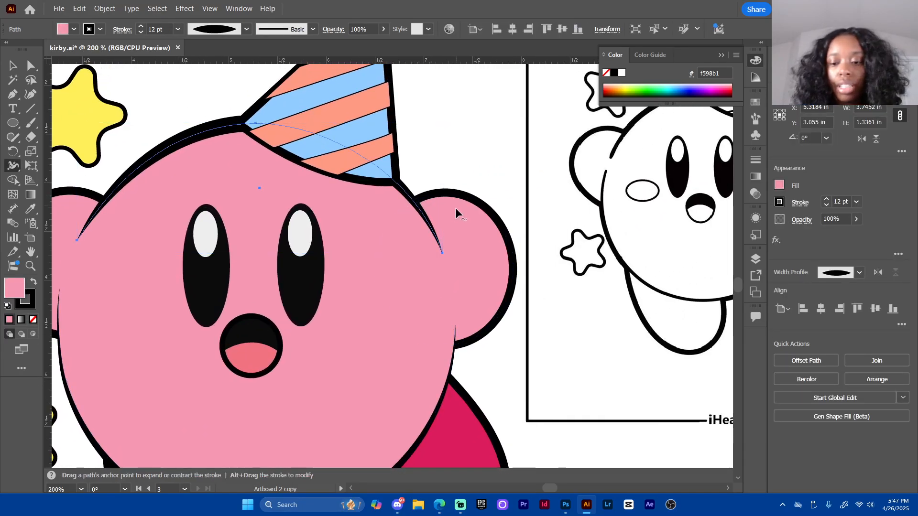
{"action": "left_click_drag", "start_coordinate": [443, 254], "coordinate": [446, 253]}
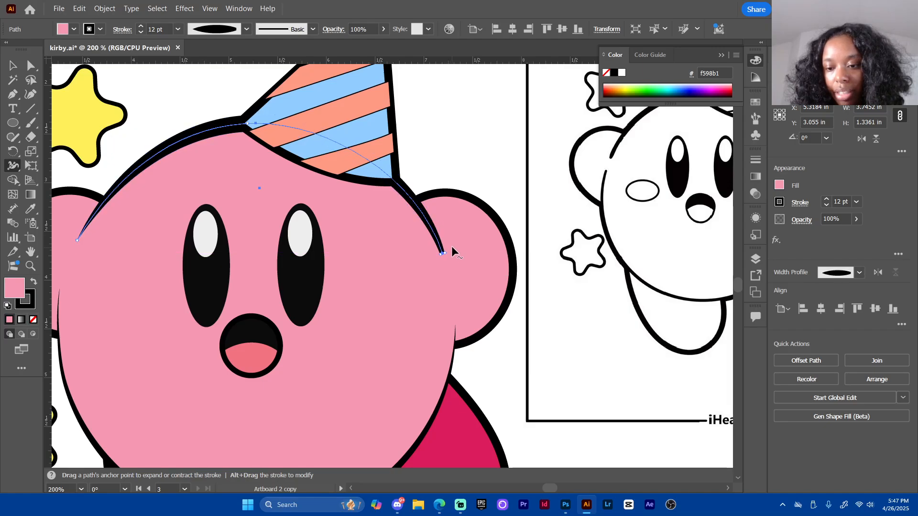
{"action": "key", "text": "v"}
{"action": "left_click", "coordinate": [503, 162]}
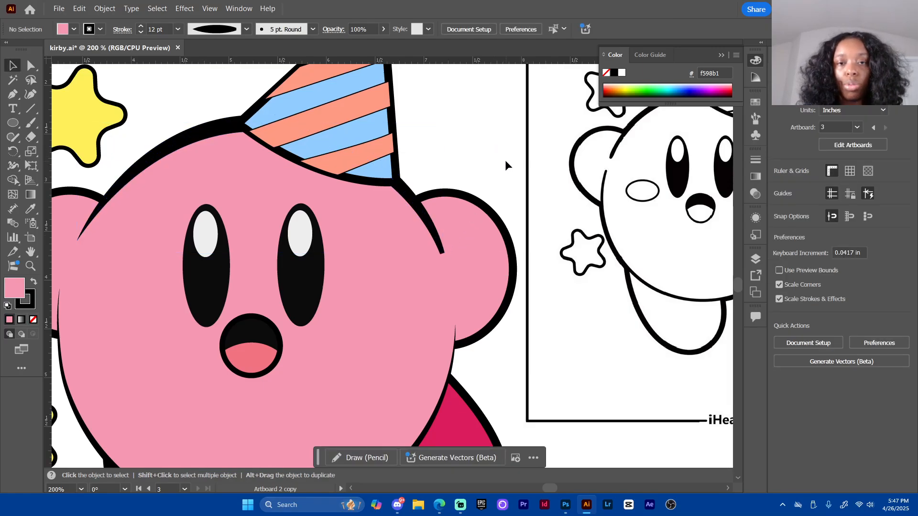
{"action": "key", "text": "ctrl+z"}
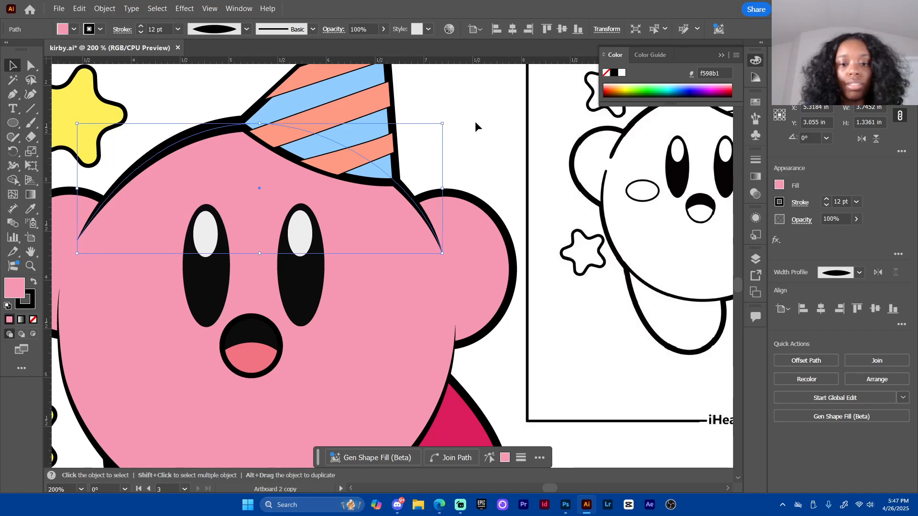
{"action": "left_click", "coordinate": [476, 123]}
Move the 4 pt black outline circle off Kirby's mouth and onto the right cheek
{"action": "left_click_drag", "start_coordinate": [462, 366], "coordinate": [495, 217]}
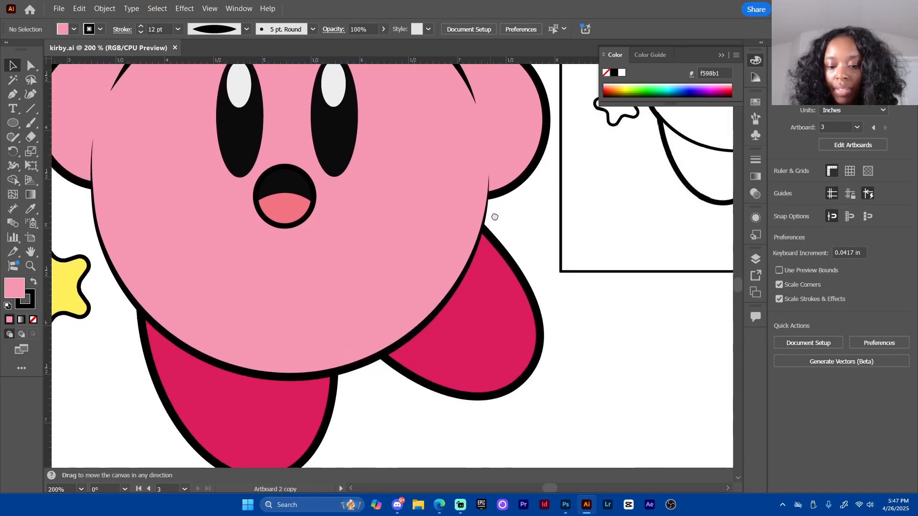
{"action": "left_click_drag", "start_coordinate": [299, 182], "coordinate": [281, 412]}
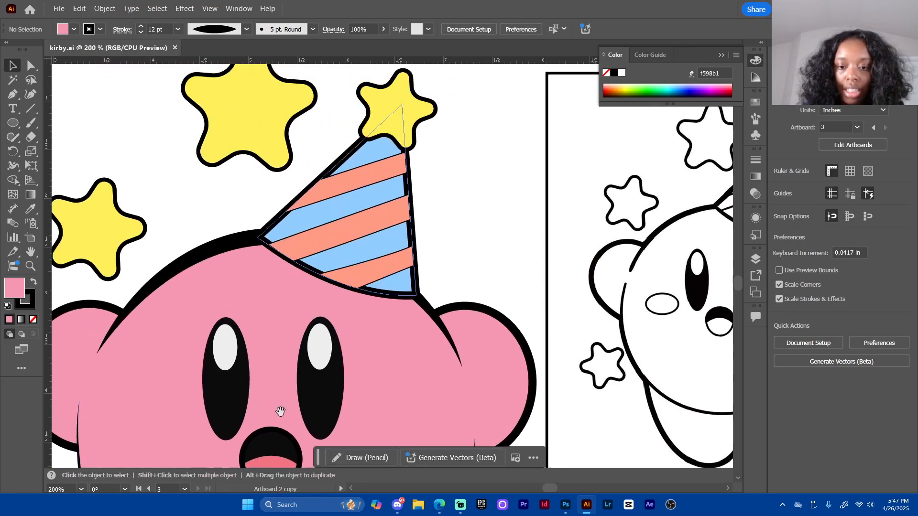
{"action": "left_click_drag", "start_coordinate": [321, 204], "coordinate": [304, 243]}
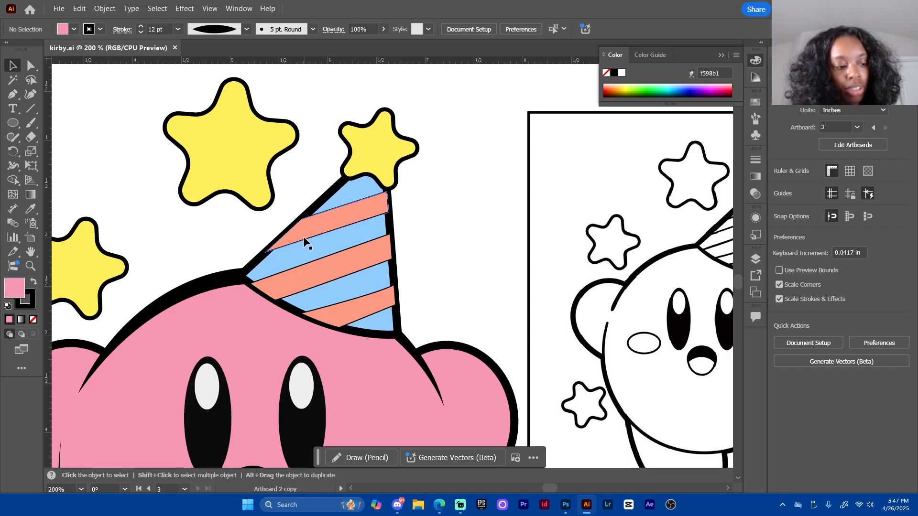
{"action": "key", "text": "ctrl+plus"}
{"action": "scroll", "coordinate": [297, 410], "scroll_direction": "down", "scroll_amount": 7}
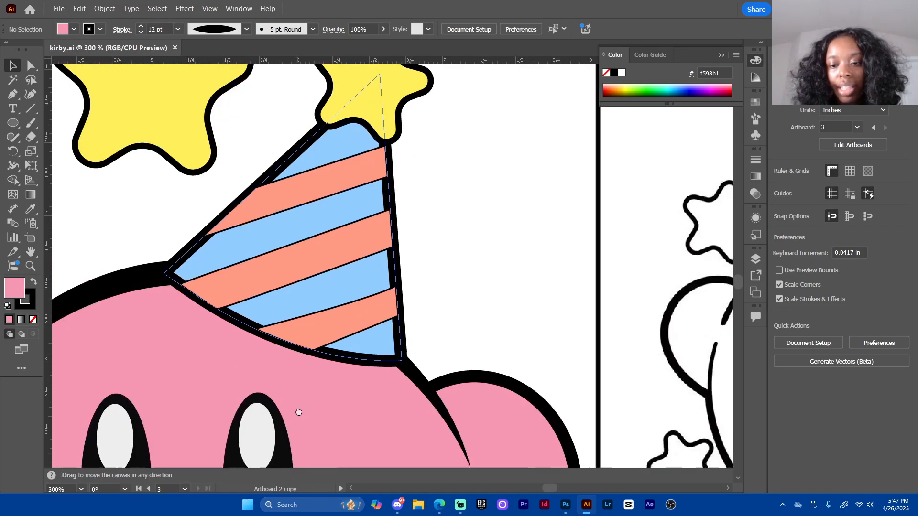
{"action": "scroll", "coordinate": [335, 311], "scroll_direction": "left", "scroll_amount": 2}
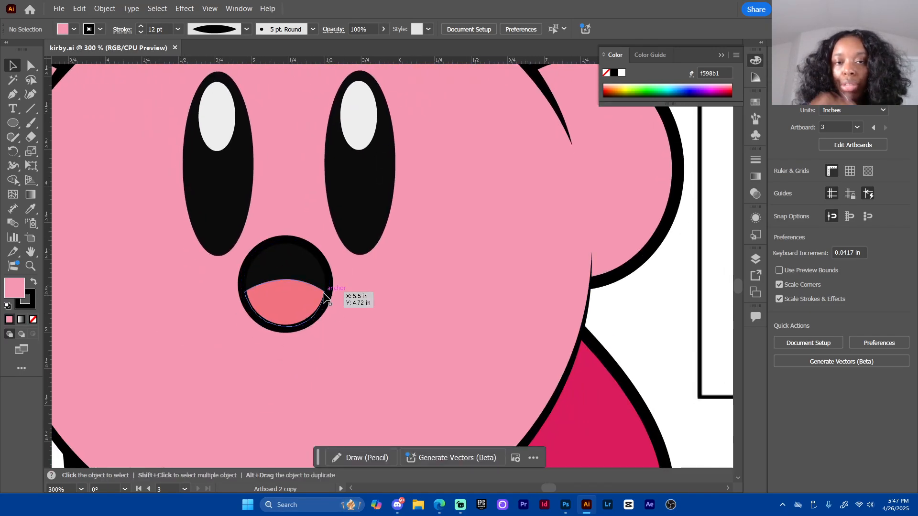
{"action": "left_click", "coordinate": [324, 311]}
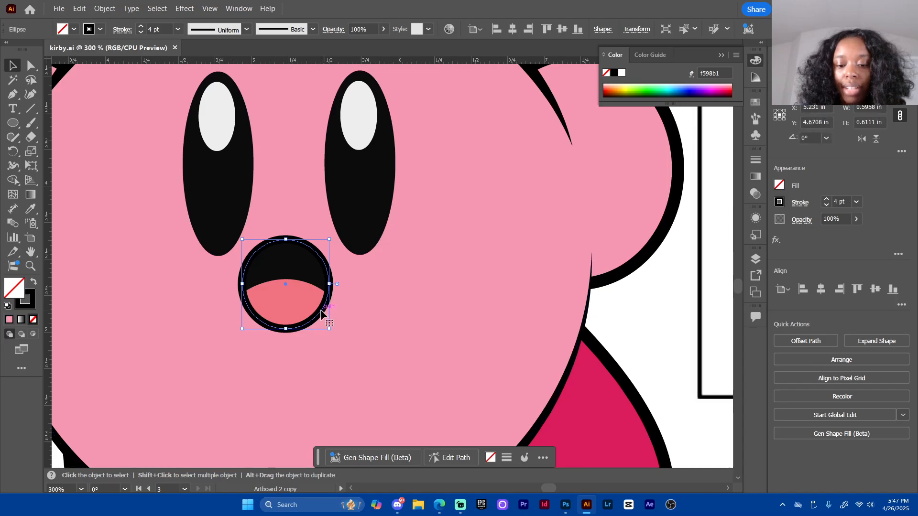
{"action": "mouse_move", "coordinate": [326, 316]}
{"action": "left_mouse_down"}
{"action": "mouse_move", "coordinate": [471, 316]}
{"action": "mouse_move", "coordinate": [437, 332]}
{"action": "mouse_move", "coordinate": [441, 311]}
{"action": "mouse_move", "coordinate": [483, 279]}
{"action": "left_mouse_up"}
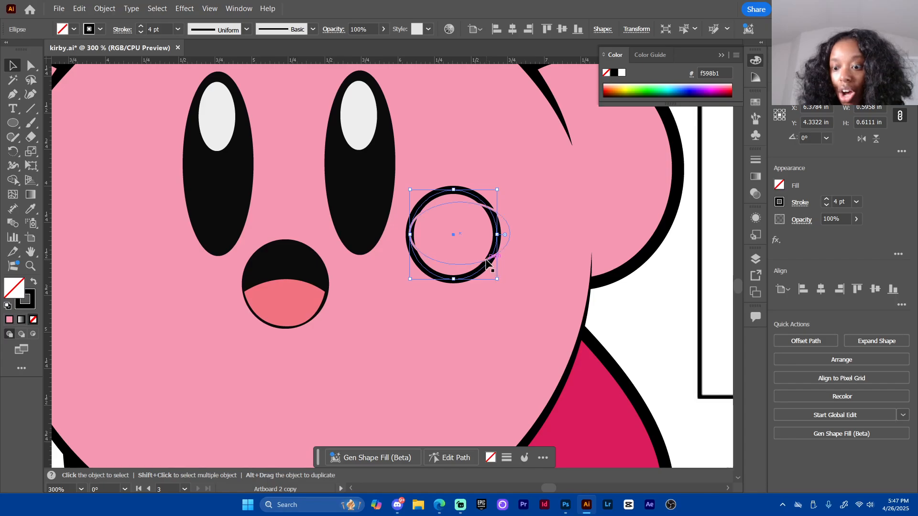
Select both cheek ellipses and give them the strokeless f1727f fill sampled from the second circle in the pink palette
{"action": "left_click", "coordinate": [488, 261]}
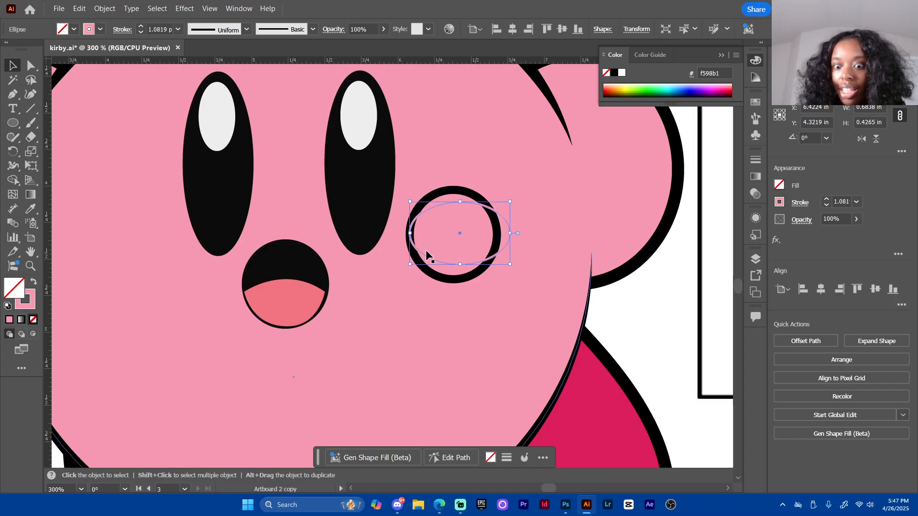
{"action": "left_click", "coordinate": [138, 259], "text": "shift"}
{"action": "key", "text": "ctrl+1"}
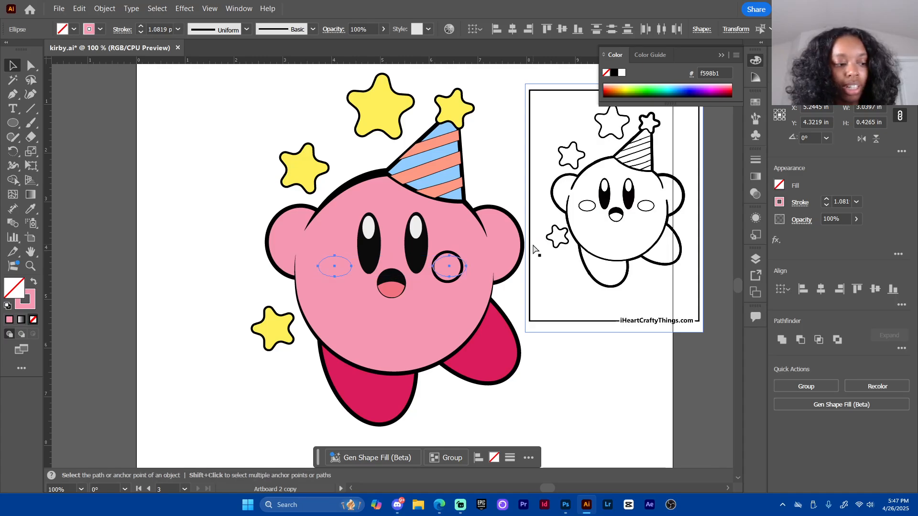
{"action": "key", "text": "ctrl+minus"}
{"action": "key", "text": "ctrl+minus"}
{"action": "left_click_drag", "start_coordinate": [480, 191], "coordinate": [418, 375]}
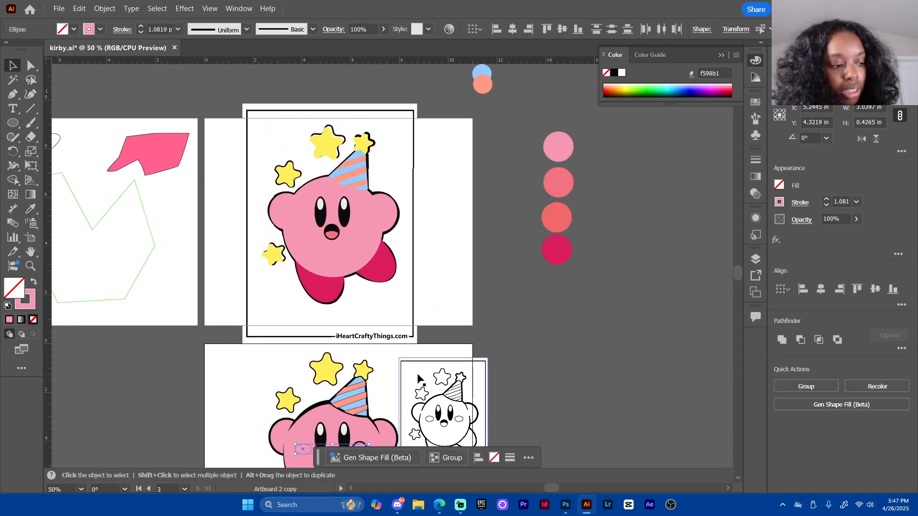
{"action": "key", "text": "i"}
{"action": "left_click", "coordinate": [566, 184]}
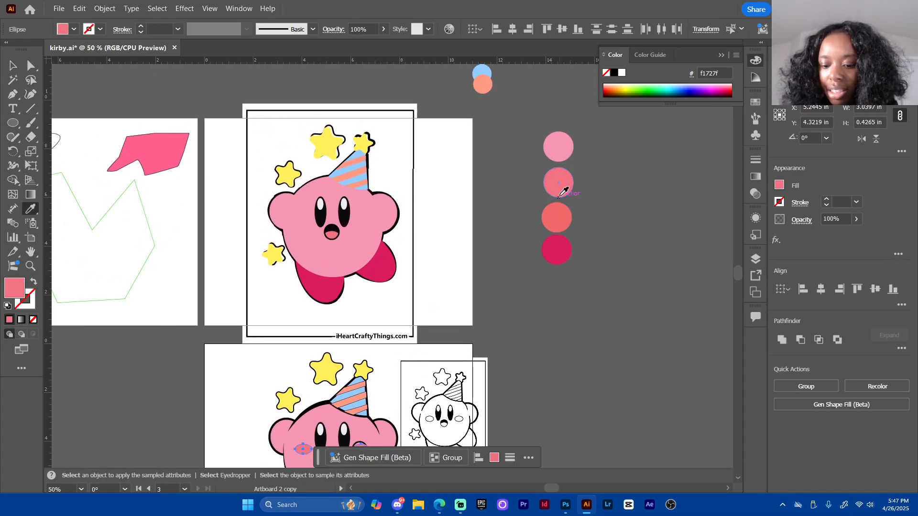
Compare the f16969 palette colour on both cheeks, set them back to f1727f, and save the document
{"action": "scroll", "coordinate": [537, 228], "scroll_direction": "down", "scroll_amount": 5}
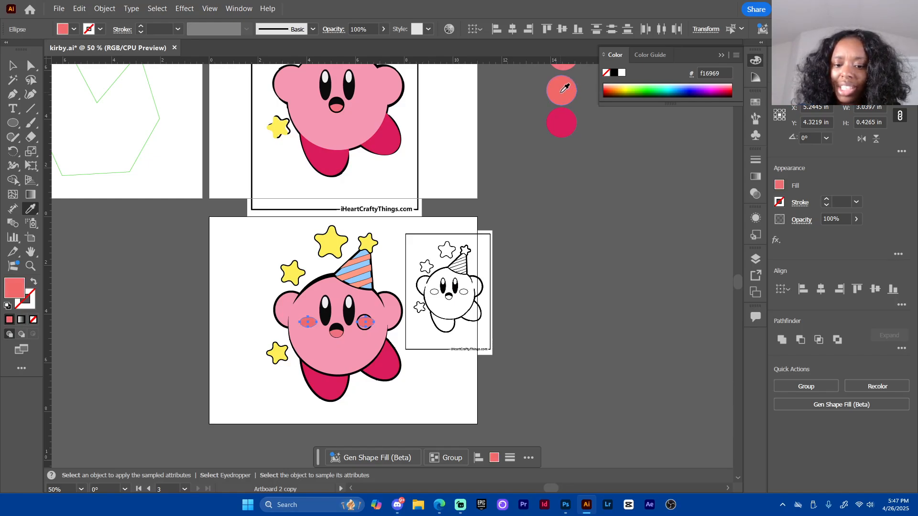
{"action": "left_click_drag", "start_coordinate": [530, 138], "coordinate": [507, 197]}
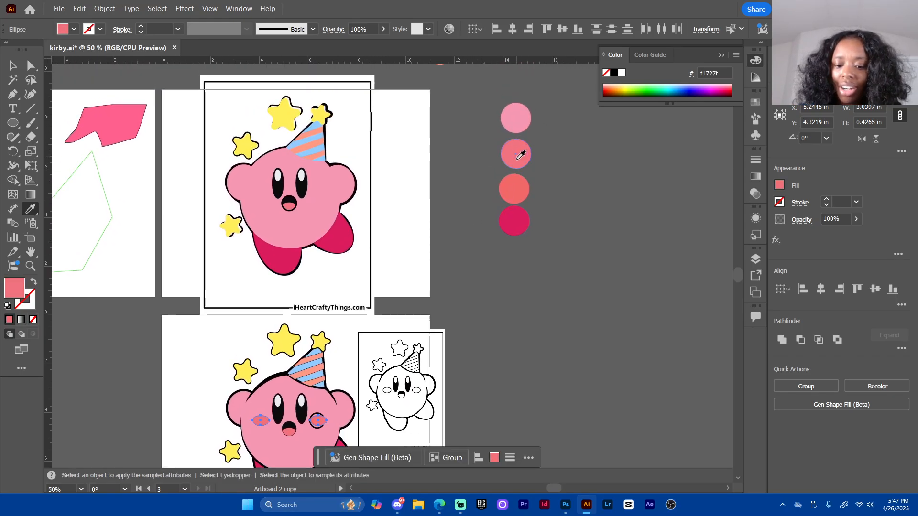
{"action": "left_click_drag", "start_coordinate": [477, 316], "coordinate": [494, 273]}
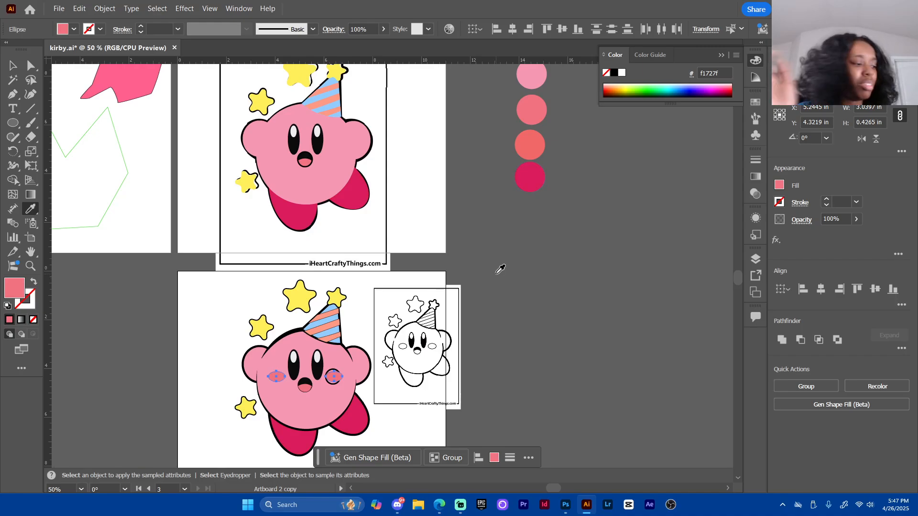
{"action": "key", "text": "v"}
{"action": "key", "text": "ctrl+s"}
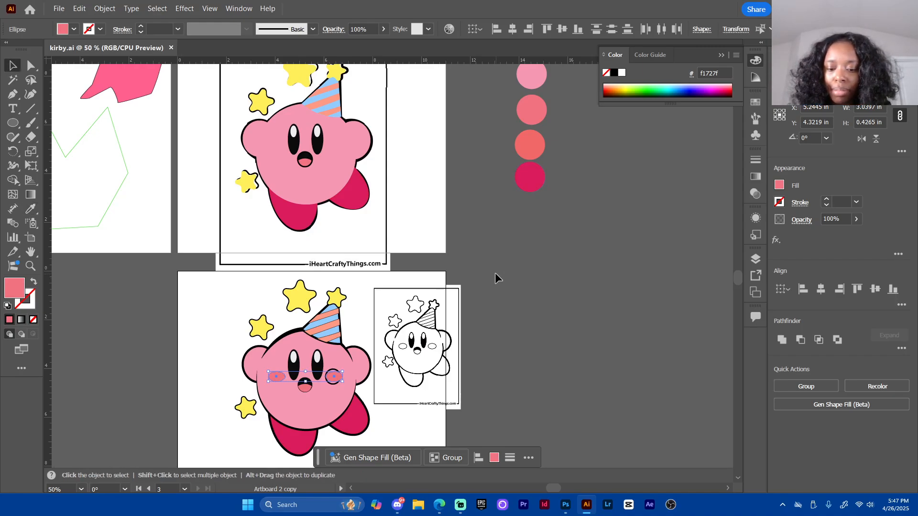
Undo the cheek colouring and the move that took the black outline circle off Kirby's mouth
{"action": "key", "text": "ctrl+equal"}
{"action": "key", "text": "ctrl+equal"}
{"action": "key", "text": "ctrl+equal"}
{"action": "key", "text": "ctrl+equal"}
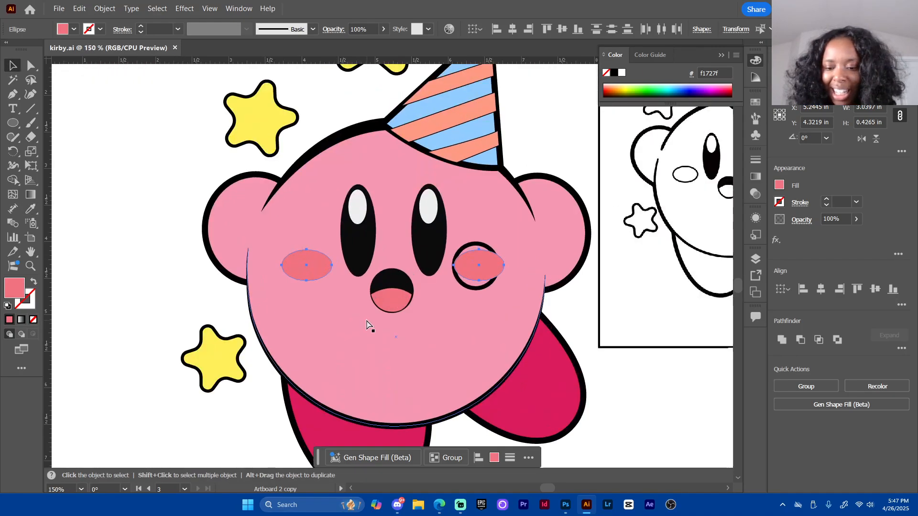
{"action": "left_click", "coordinate": [499, 239]}
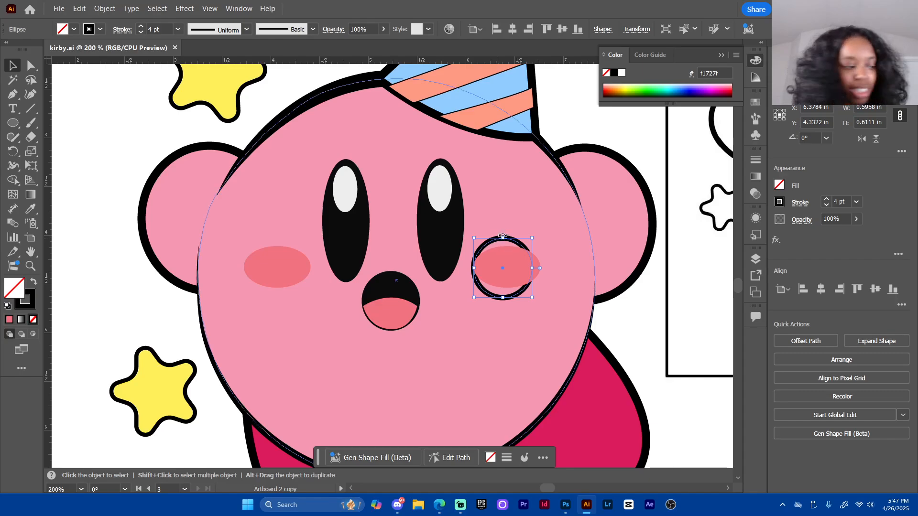
{"action": "key", "text": "ctrl+z"}
{"action": "key", "text": "ctrl+z"}
{"action": "key", "text": "ctrl+z"}
{"action": "key", "text": "ctrl+z"}
{"action": "key", "text": "ctrl+z"}
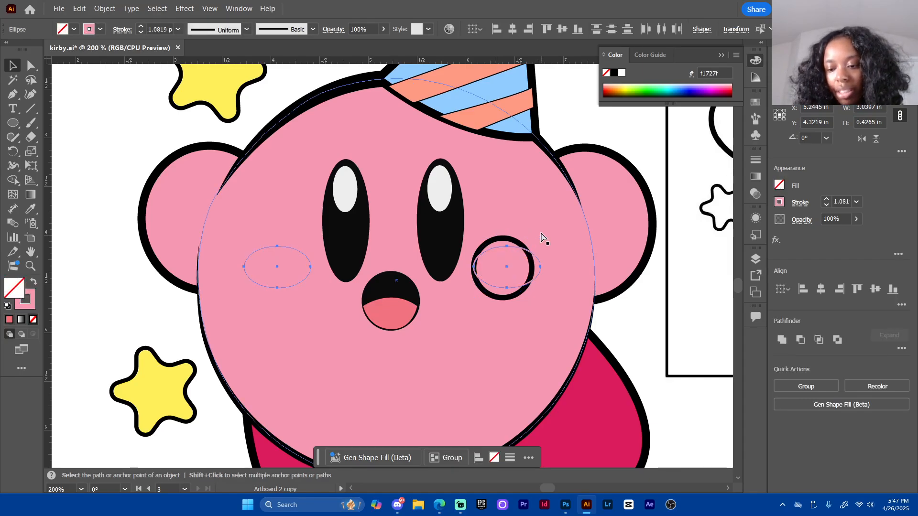
{"action": "key", "text": "ctrl+z"}
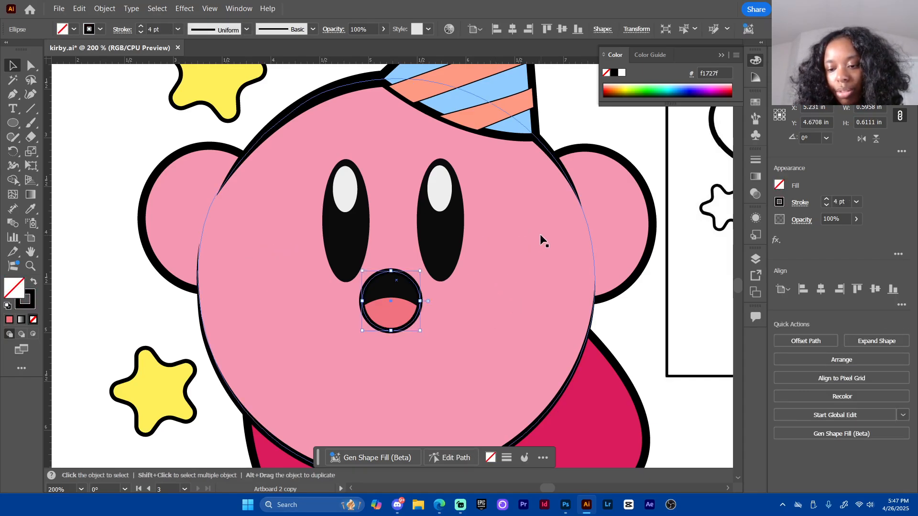
Select both cheek ellipses, give them the strokeless f1727f fill sampled from the tongue, and deselect
{"action": "left_click", "coordinate": [505, 288]}
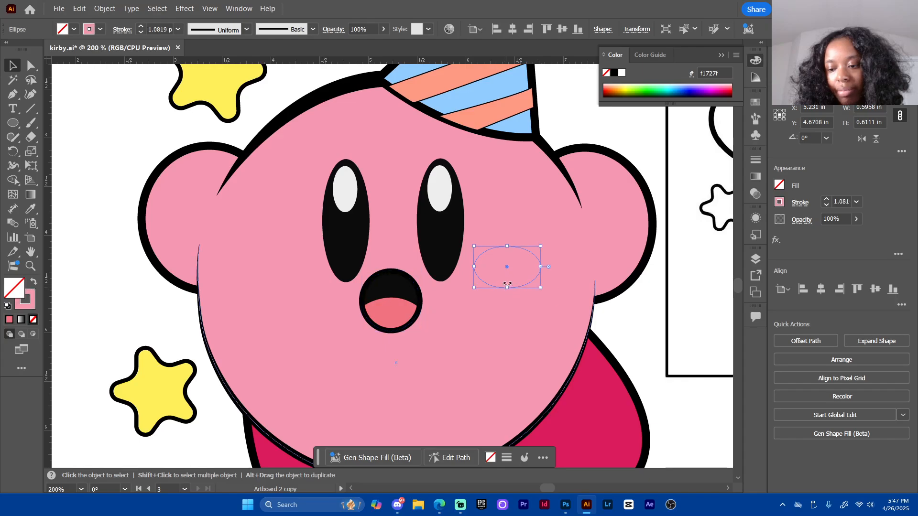
{"action": "left_click", "coordinate": [297, 281], "text": "shift"}
{"action": "key", "text": "i"}
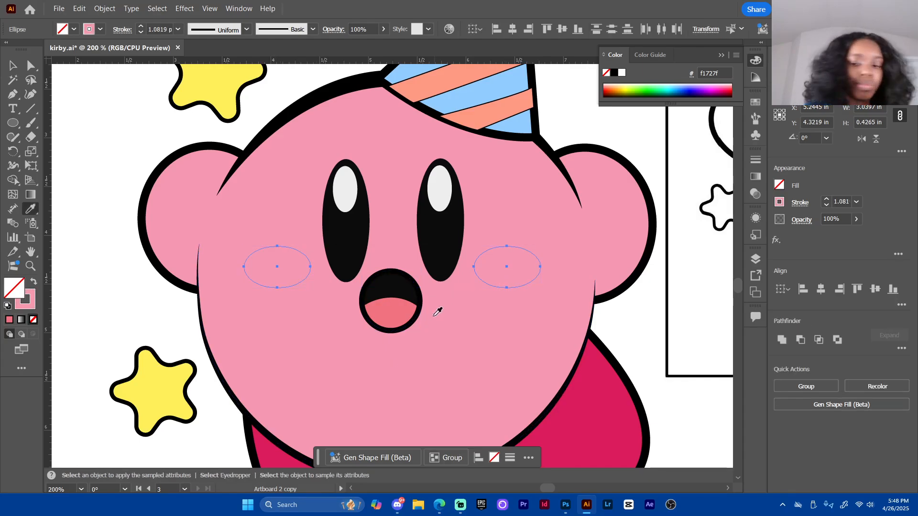
{"action": "left_click", "coordinate": [416, 312]}
{"action": "key", "text": "v"}
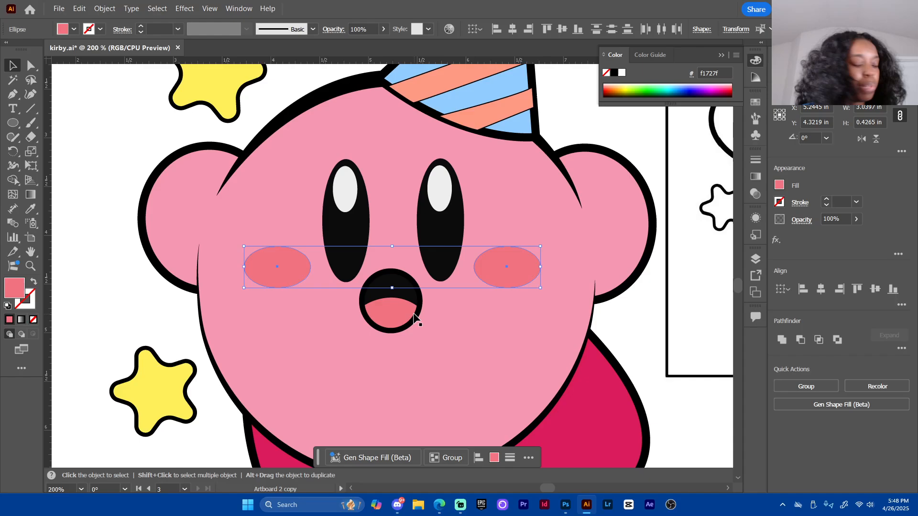
{"action": "left_click", "coordinate": [630, 334]}
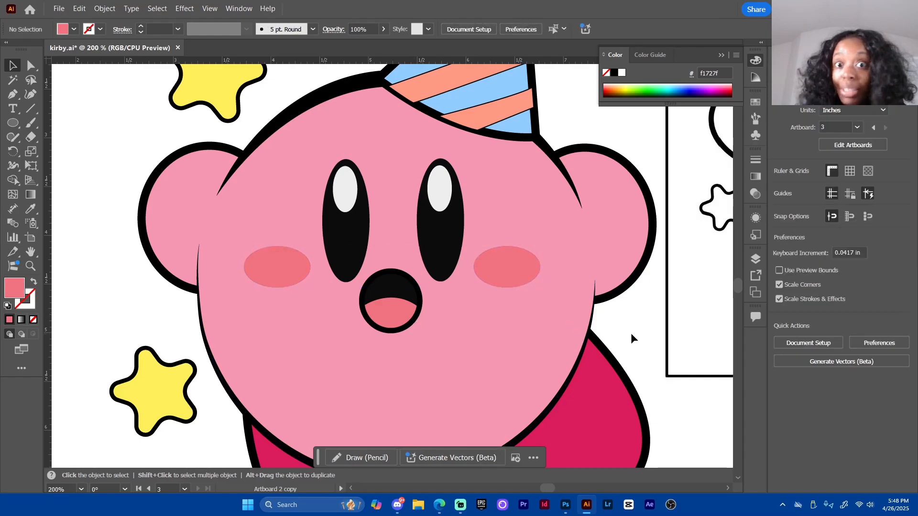
Try moving the 4 pt outline circle and the tongue shape off the mouth, and undo both moves
{"action": "left_click", "coordinate": [413, 323]}
{"action": "left_click_drag", "start_coordinate": [414, 324], "coordinate": [506, 367]}
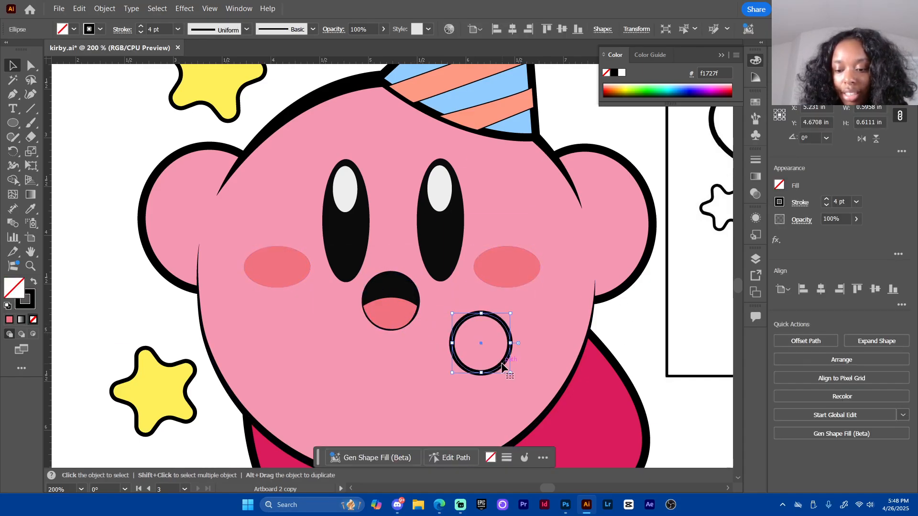
{"action": "left_click_drag", "start_coordinate": [393, 322], "coordinate": [397, 370]}
{"action": "key", "text": "ctrl+z"}
{"action": "key", "text": "ctrl+z"}
{"action": "key", "text": "ctrl+z"}
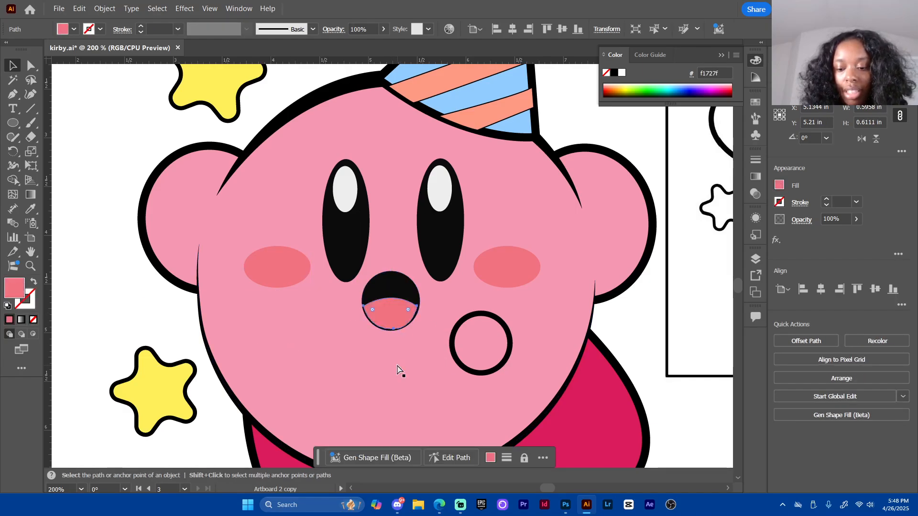
Pull only the 4 pt outline circle partly off the mouth, undo the move, and deselect
{"action": "left_click", "coordinate": [434, 328]}
{"action": "left_click", "coordinate": [414, 326]}
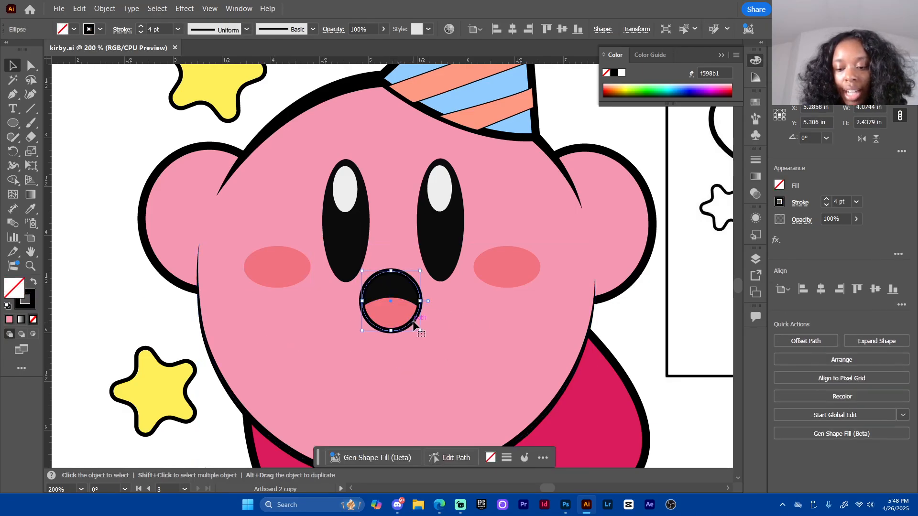
{"action": "left_click_drag", "start_coordinate": [412, 324], "coordinate": [464, 336]}
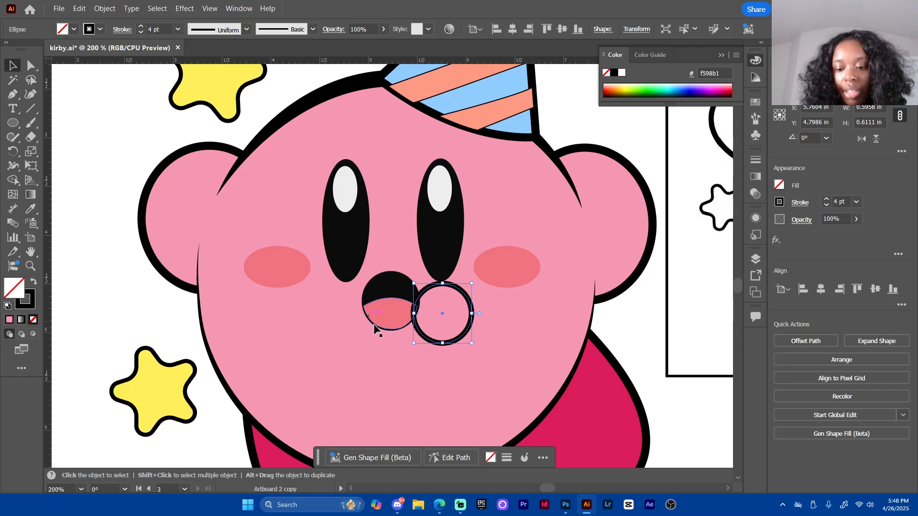
{"action": "key", "text": "ctrl+z"}
{"action": "key", "text": "ctrl+z"}
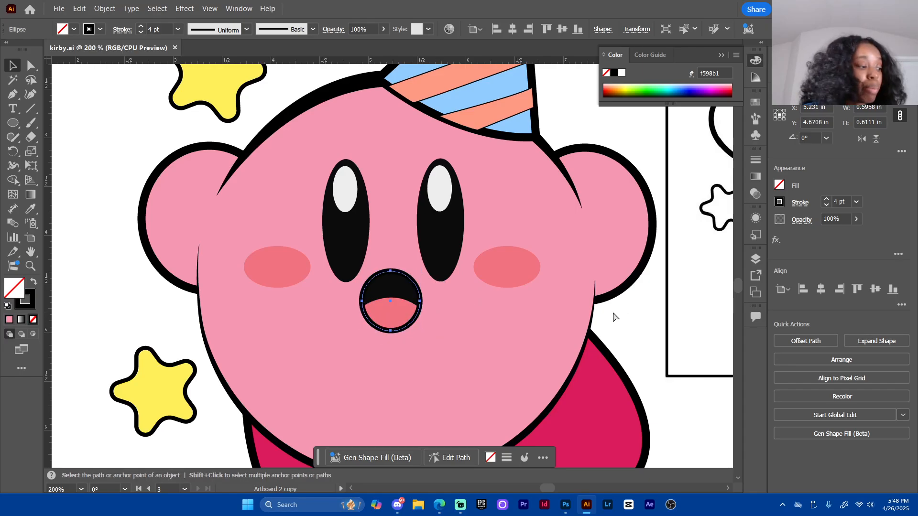
{"action": "left_click", "coordinate": [645, 320]}
Move the two right-hand anchor points of the hat's middle salmon stripe inward to the inner edge of the black hat outline
{"action": "key", "text": "space"}
{"action": "left_click_drag", "start_coordinate": [629, 301], "coordinate": [529, 425]}
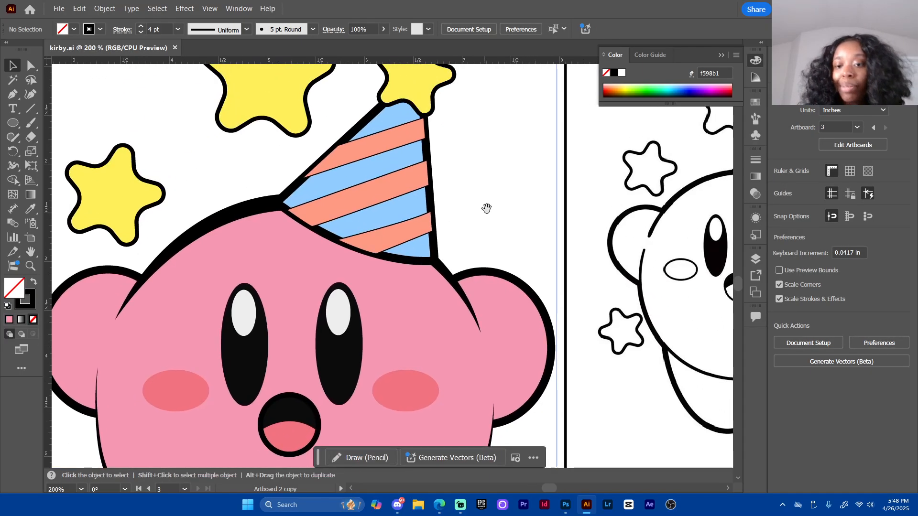
{"action": "left_click_drag", "start_coordinate": [488, 209], "coordinate": [492, 285]}
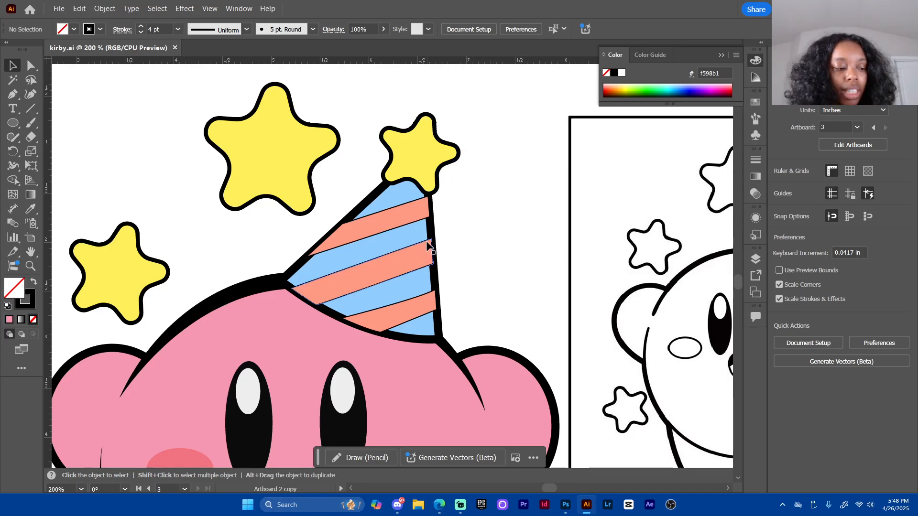
{"action": "key", "text": "ctrl+plus"}
{"action": "key", "text": "ctrl+plus"}
{"action": "left_click", "coordinate": [463, 231]}
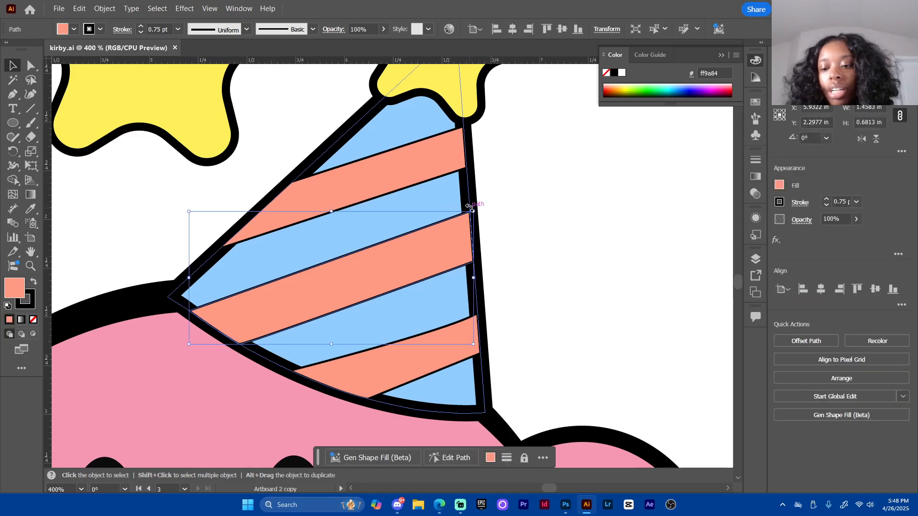
{"action": "key", "text": "a"}
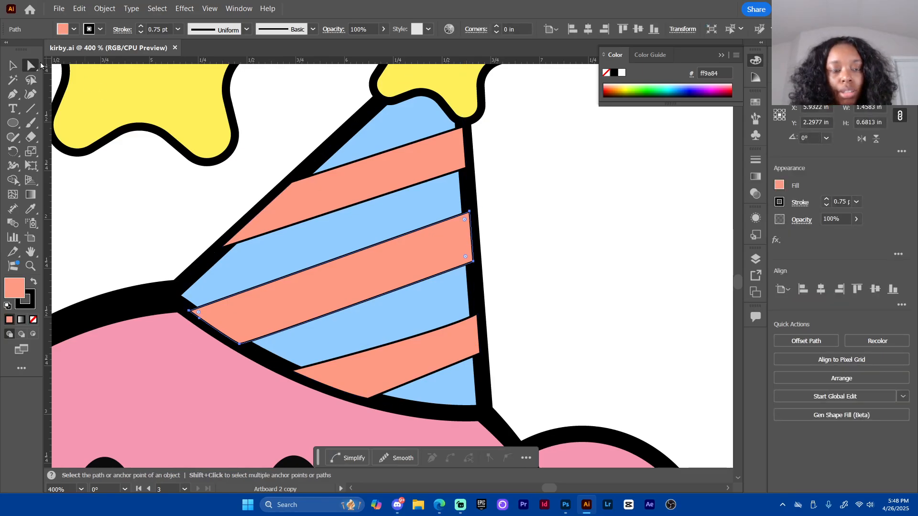
{"action": "left_click_drag", "start_coordinate": [469, 211], "coordinate": [462, 211]}
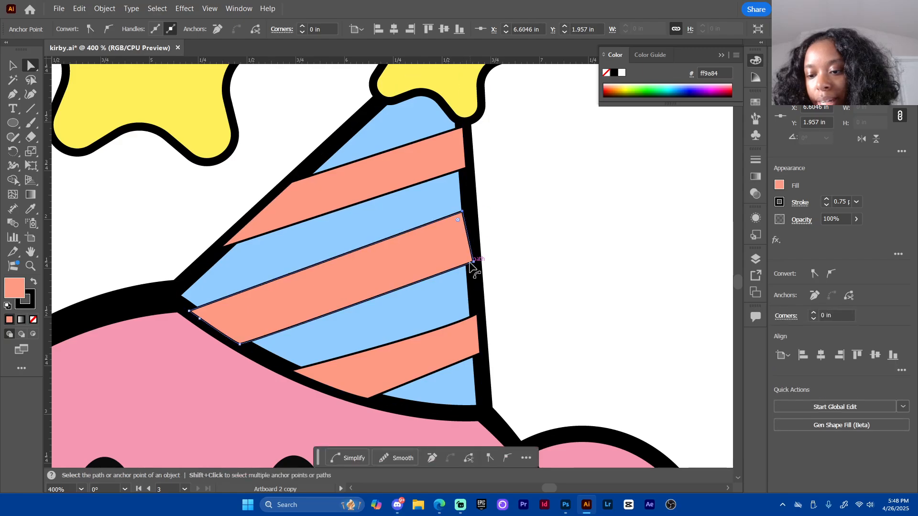
{"action": "left_click_drag", "start_coordinate": [474, 262], "coordinate": [468, 264]}
{"action": "left_click", "coordinate": [517, 213]}
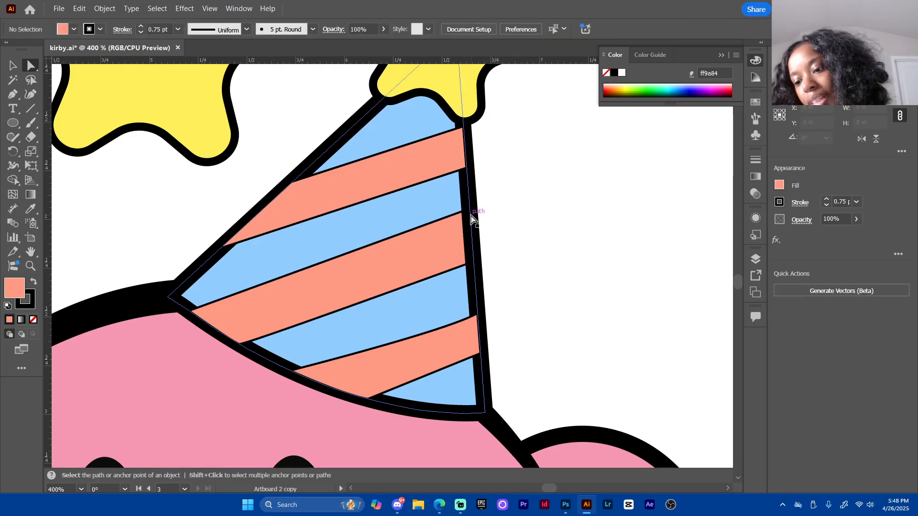
Pull the upper salmon stripe's two right-hand anchor points in to the inner edge of the hat outline
{"action": "left_click", "coordinate": [464, 128]}
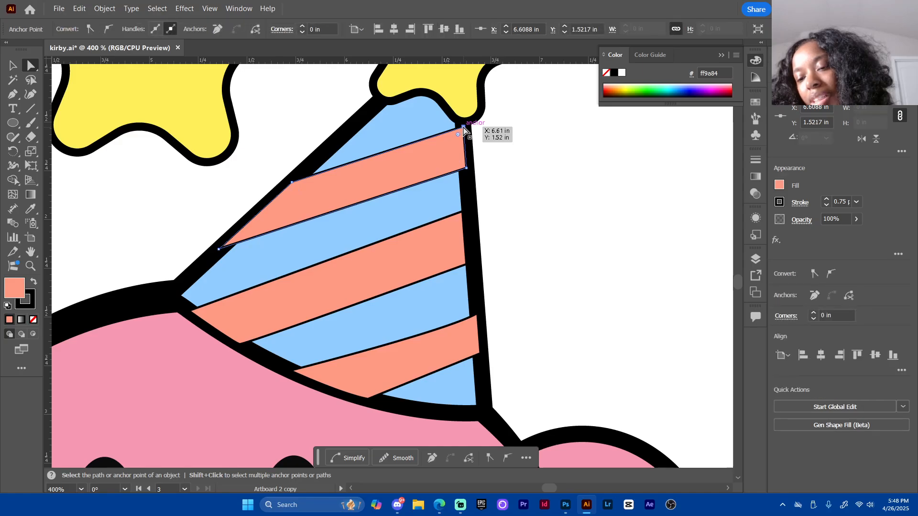
{"action": "left_click_drag", "start_coordinate": [463, 129], "coordinate": [457, 128]}
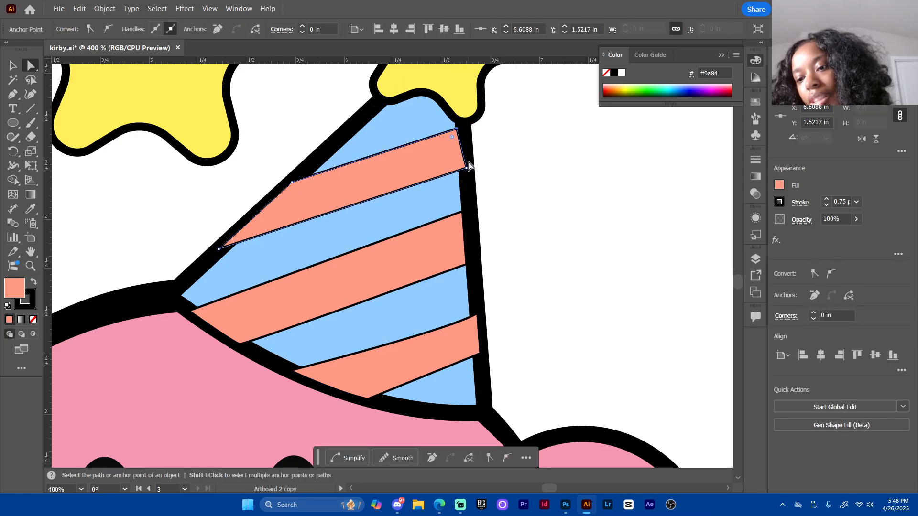
{"action": "left_click_drag", "start_coordinate": [468, 165], "coordinate": [458, 170]}
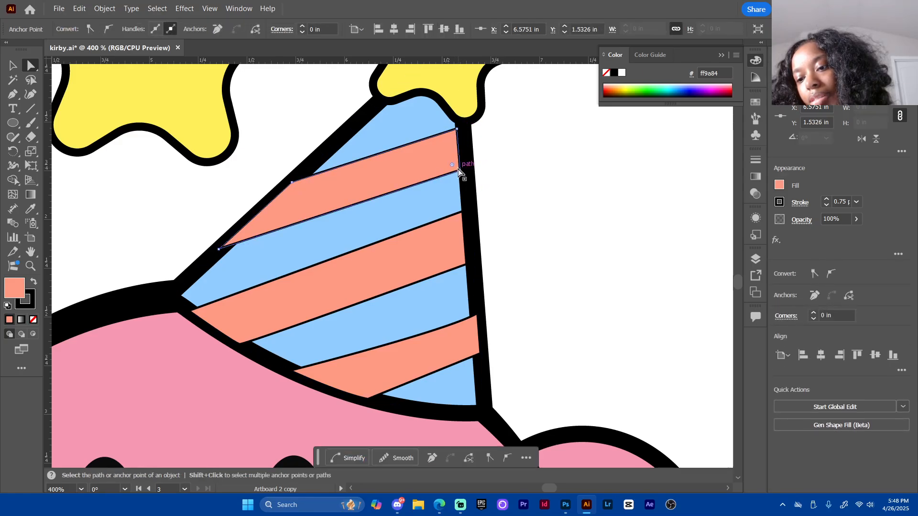
{"action": "left_click", "coordinate": [513, 185]}
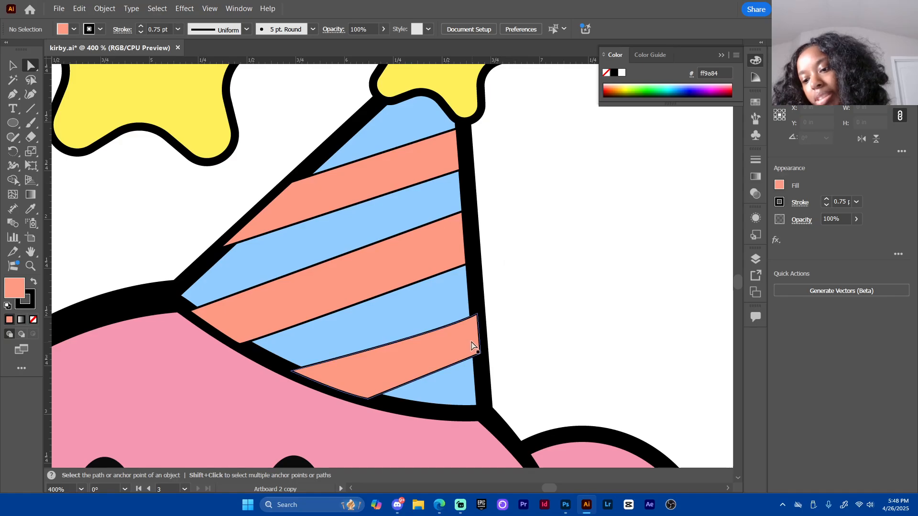
Pull the lowest salmon stripe's two right-hand anchor points in to the inner edge of the hat outline
{"action": "left_click", "coordinate": [477, 316]}
{"action": "left_click_drag", "start_coordinate": [477, 317], "coordinate": [469, 318]}
{"action": "left_click_drag", "start_coordinate": [481, 356], "coordinate": [473, 357]}
{"action": "left_click", "coordinate": [524, 344]}
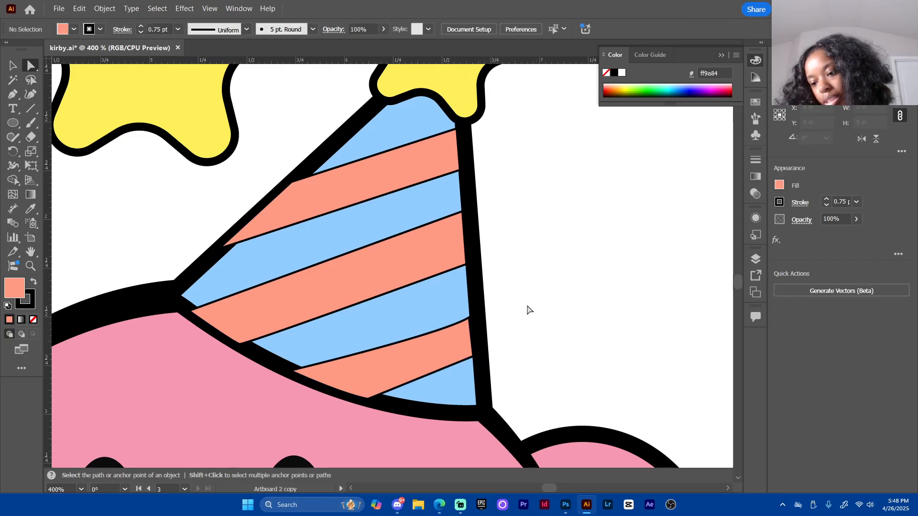
Try nudging the lowest stripe's upper-right anchor point slightly outward, and undo the adjustment
{"action": "left_click", "coordinate": [469, 326]}
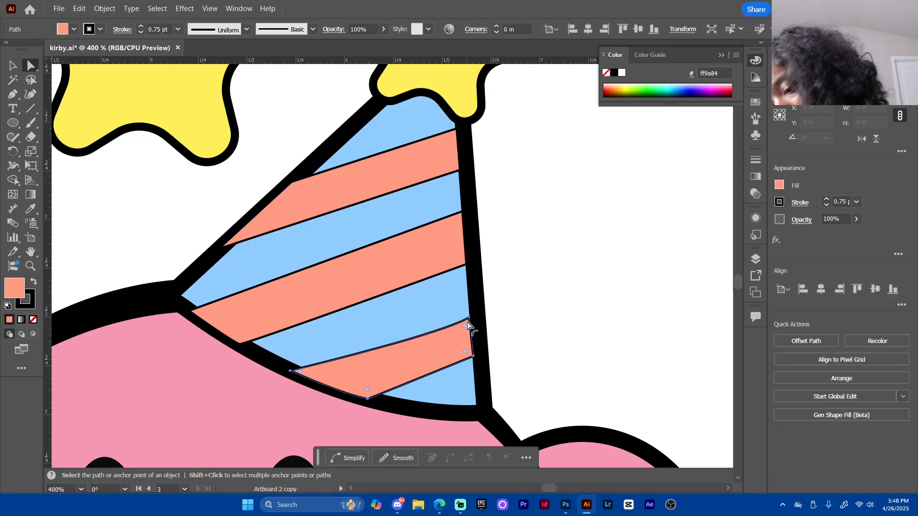
{"action": "left_click", "coordinate": [468, 318]}
{"action": "left_click_drag", "start_coordinate": [469, 317], "coordinate": [473, 314]}
{"action": "left_click", "coordinate": [516, 301]}
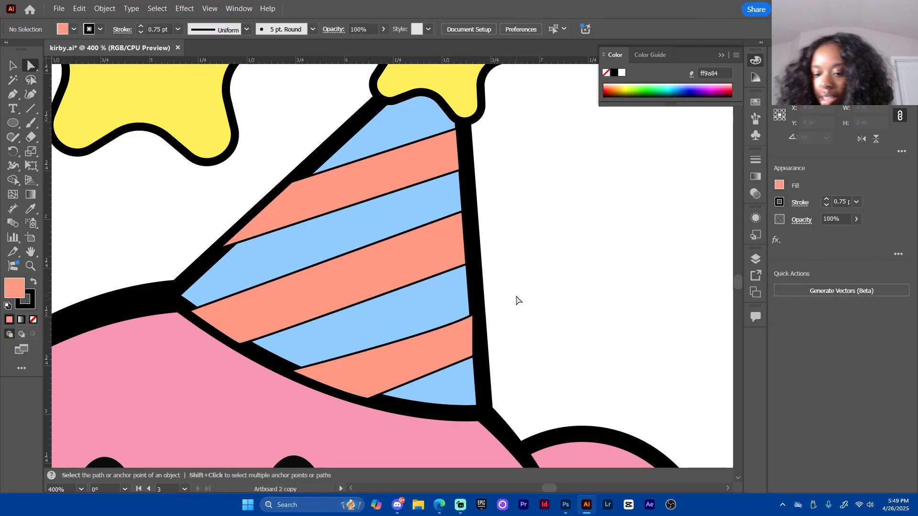
{"action": "key", "text": "ctrl+z"}
{"action": "key", "text": "ctrl+z"}
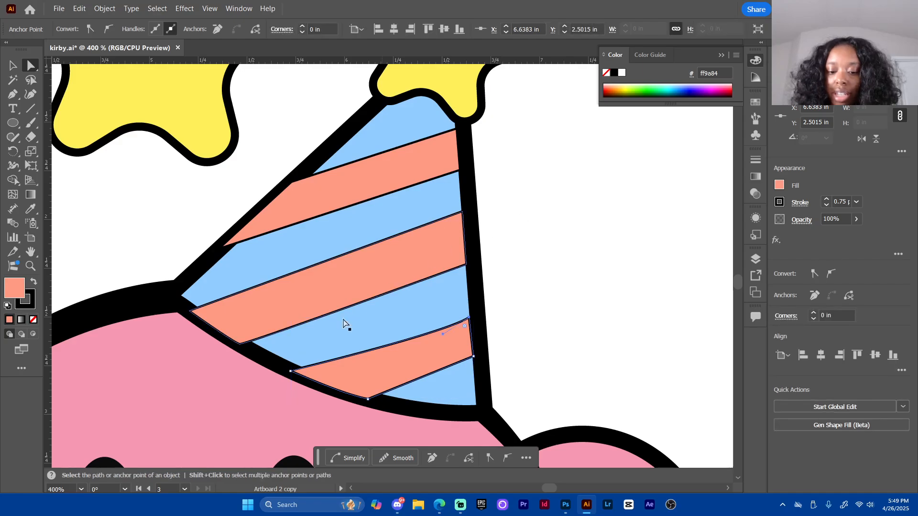
Try shifting the lowest stripe's left anchor point inward, and undo the corner edits on the lowest and upper stripes
{"action": "left_click_drag", "start_coordinate": [290, 373], "coordinate": [295, 369]}
{"action": "left_click", "coordinate": [565, 356]}
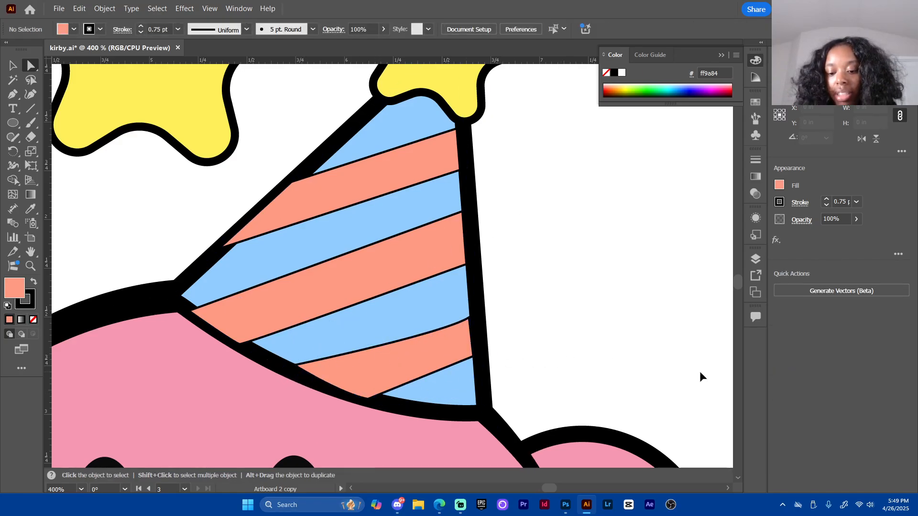
{"action": "key", "text": "ctrl+z"}
{"action": "key", "text": "ctrl+z"}
{"action": "key", "text": "ctrl+z"}
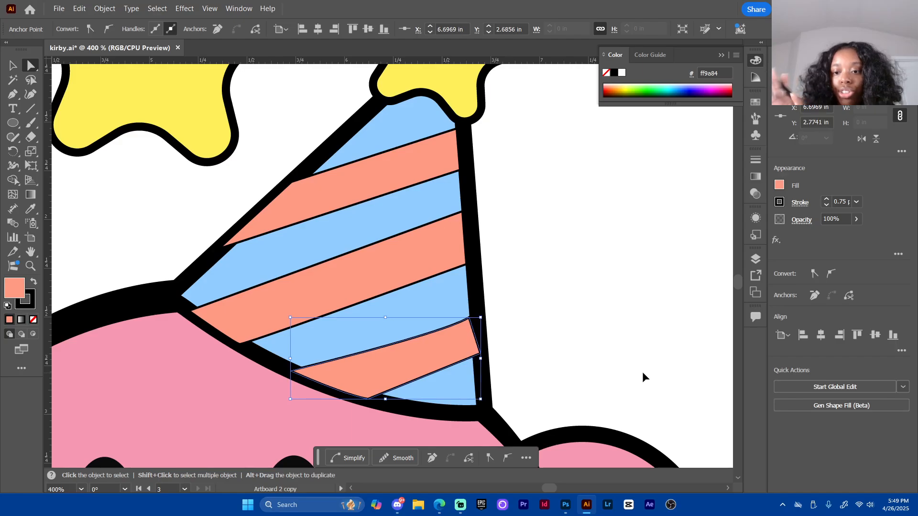
{"action": "key", "text": "ctrl+z"}
{"action": "key", "text": "ctrl+z"}
{"action": "key", "text": "ctrl+z"}
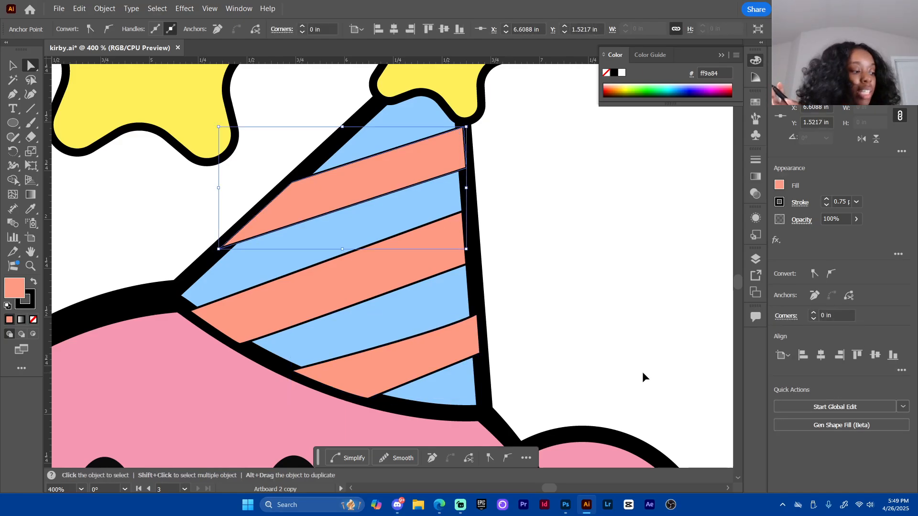
Save the document and select the blue 91ccff party hat shape with the 6 pt black outline
{"action": "key", "text": "ctrl+s"}
{"action": "left_click", "coordinate": [595, 221]}
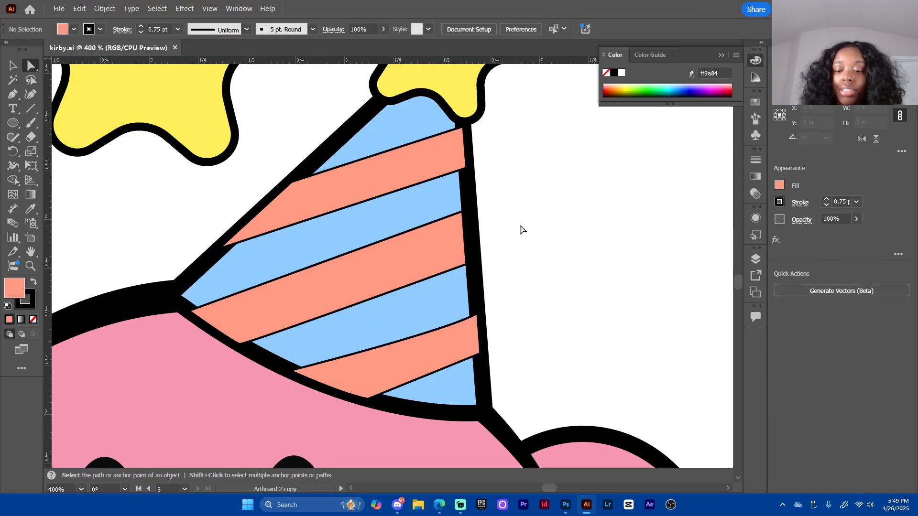
{"action": "key", "text": "v"}
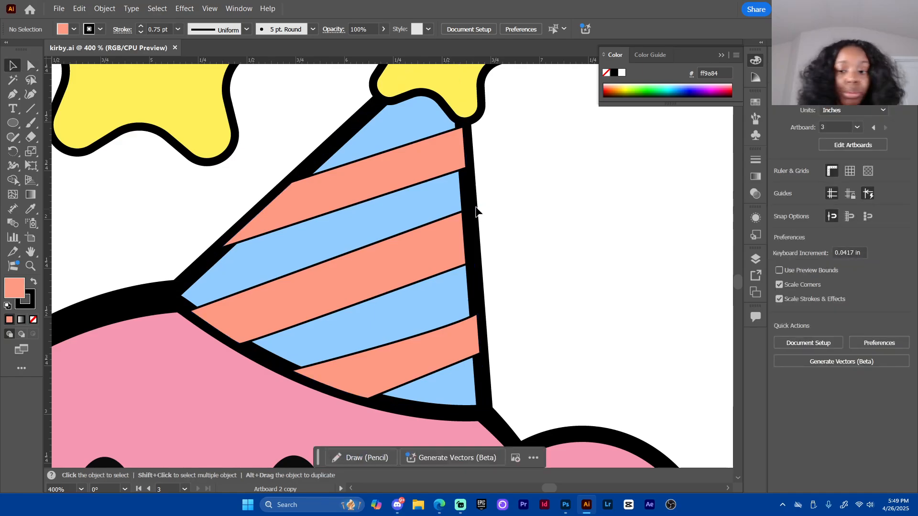
{"action": "left_click", "coordinate": [471, 225]}
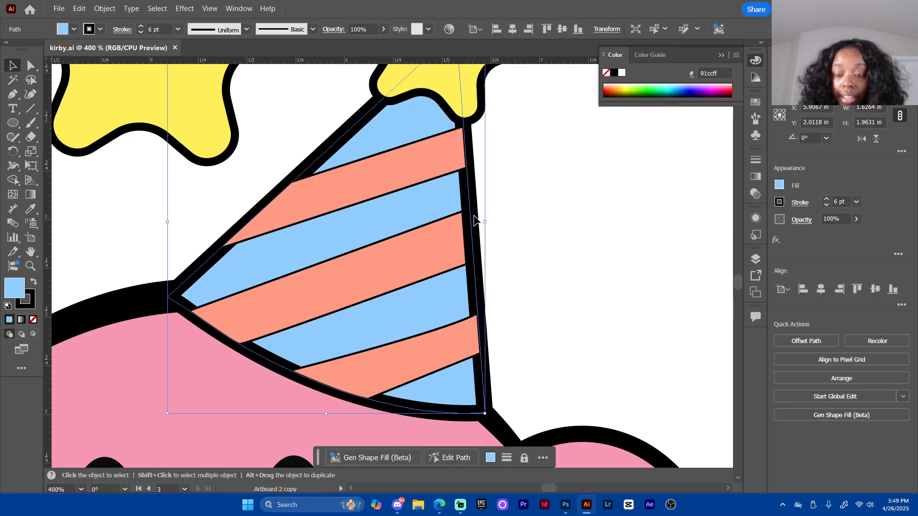
{"action": "key", "text": "a"}
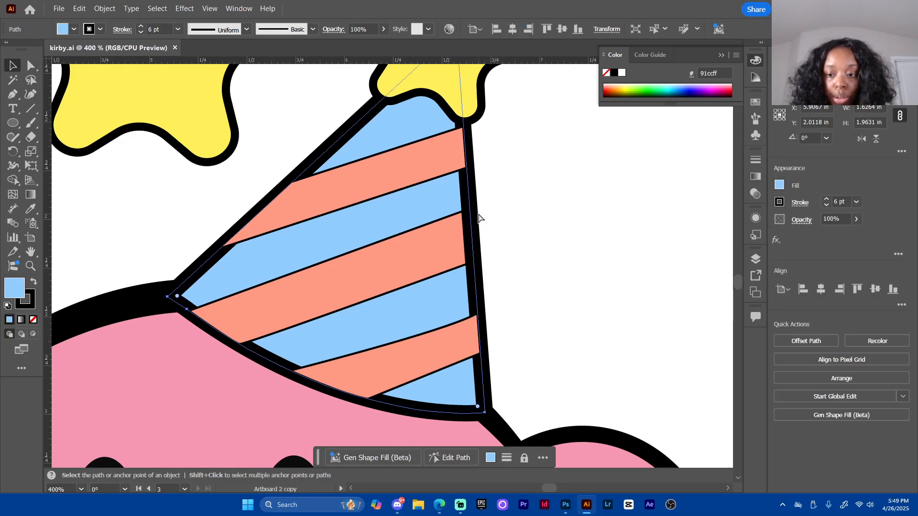
{"action": "key", "text": "v"}
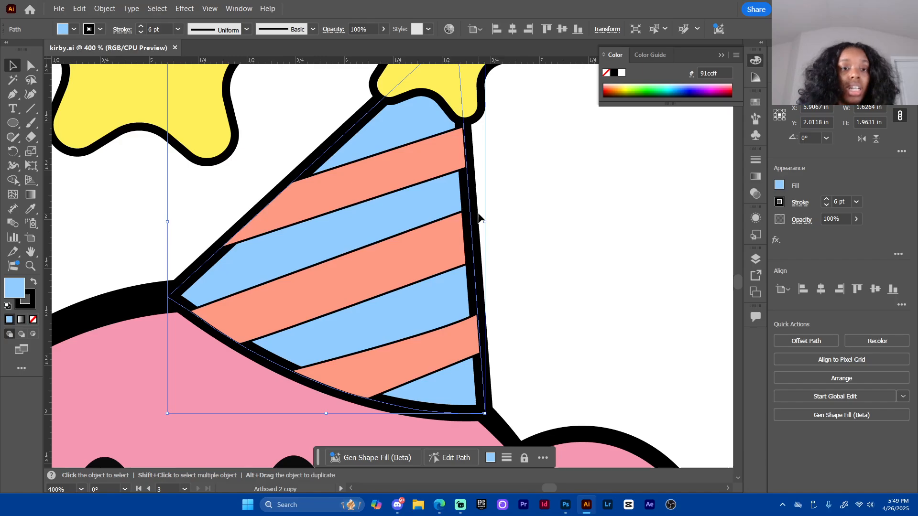
Copy the blue party hat shape and paste the copy directly in front of the original
{"action": "left_click", "coordinate": [80, 9]}
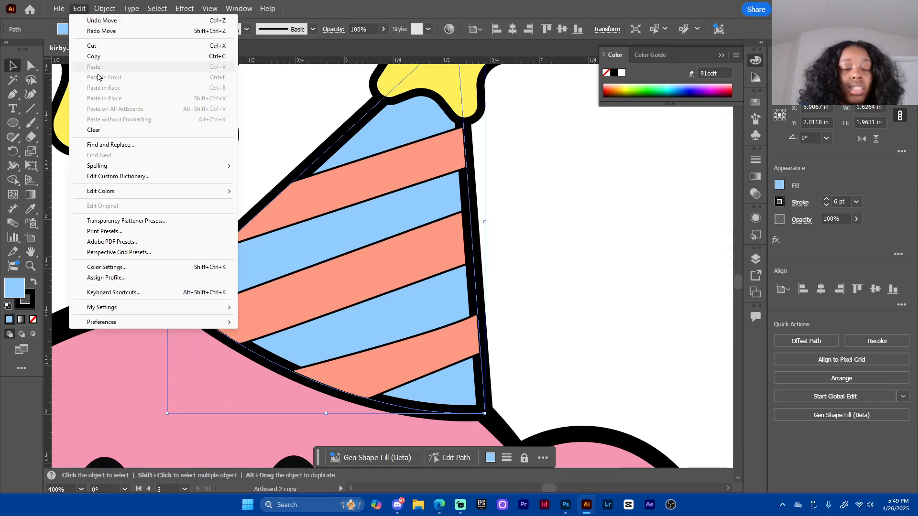
{"action": "left_click", "coordinate": [596, 182]}
{"action": "left_click", "coordinate": [537, 205]}
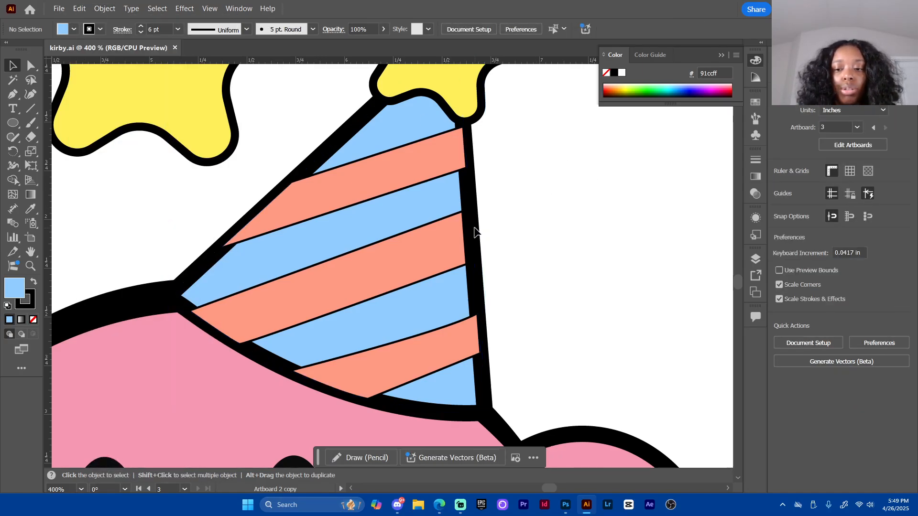
{"action": "left_click", "coordinate": [475, 223]}
{"action": "left_click", "coordinate": [473, 207]}
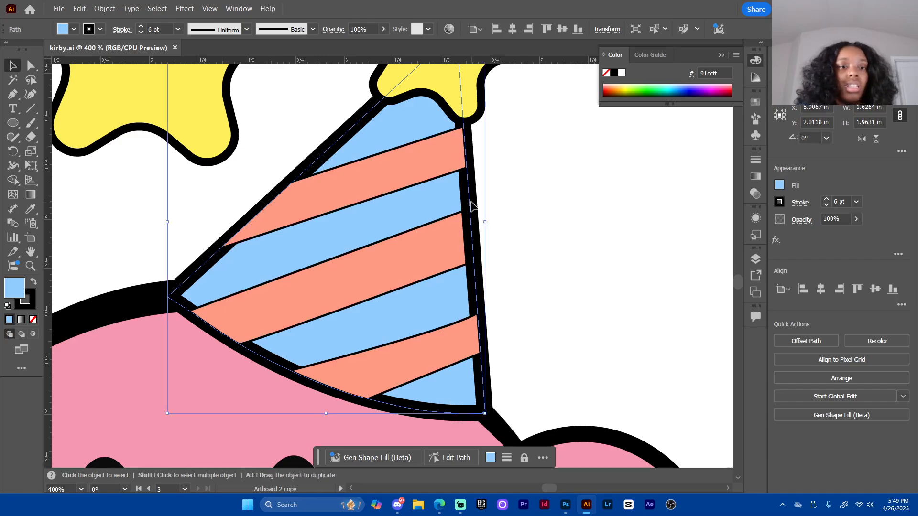
{"action": "left_click", "coordinate": [80, 8]}
{"action": "left_click", "coordinate": [211, 78]}
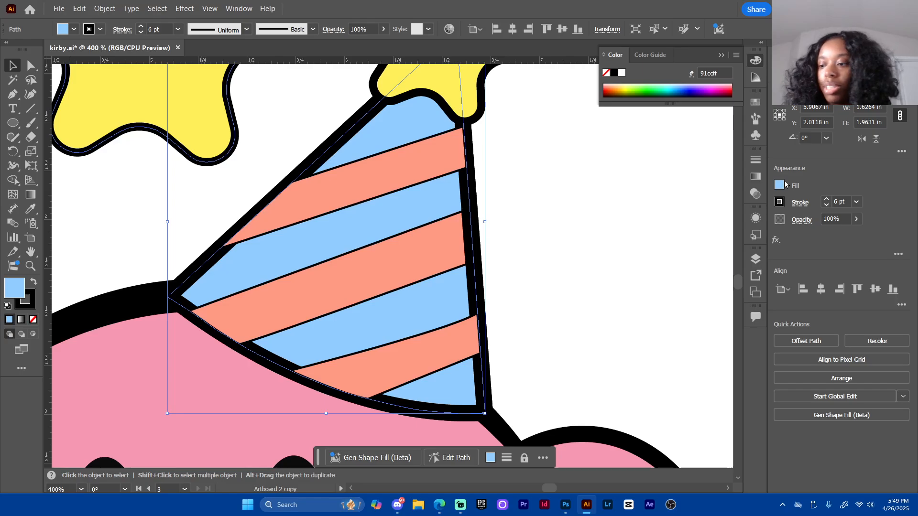
Rename the selected hat path in the layer list as "hat copy"
{"action": "left_click", "coordinate": [756, 260]}
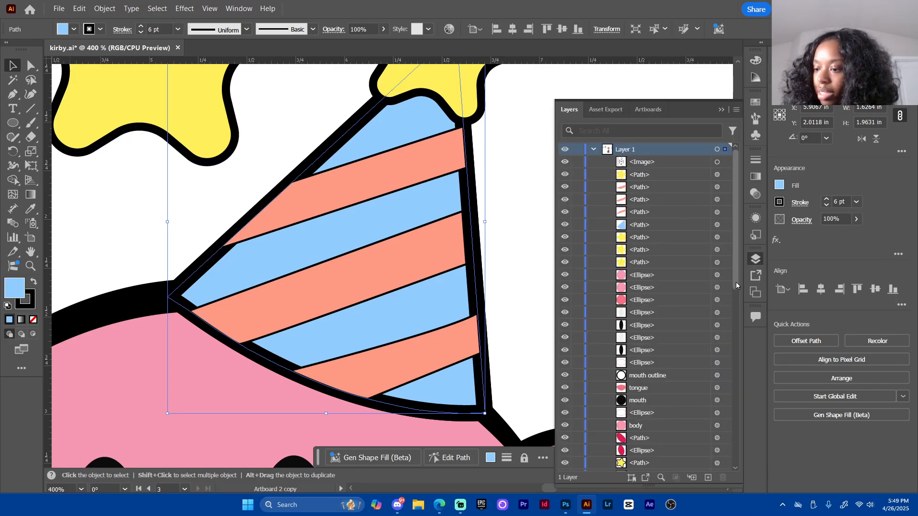
{"action": "left_click_drag", "start_coordinate": [736, 282], "coordinate": [741, 382]}
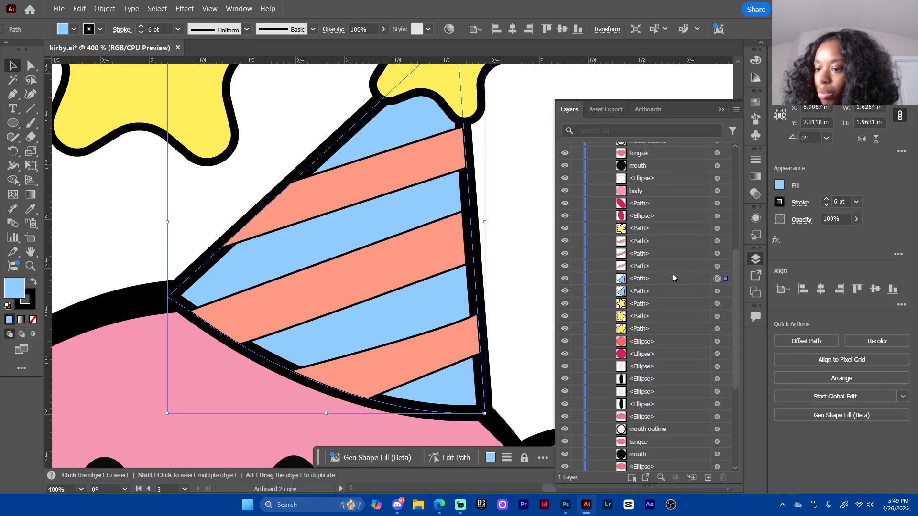
{"action": "left_click", "coordinate": [658, 279]}
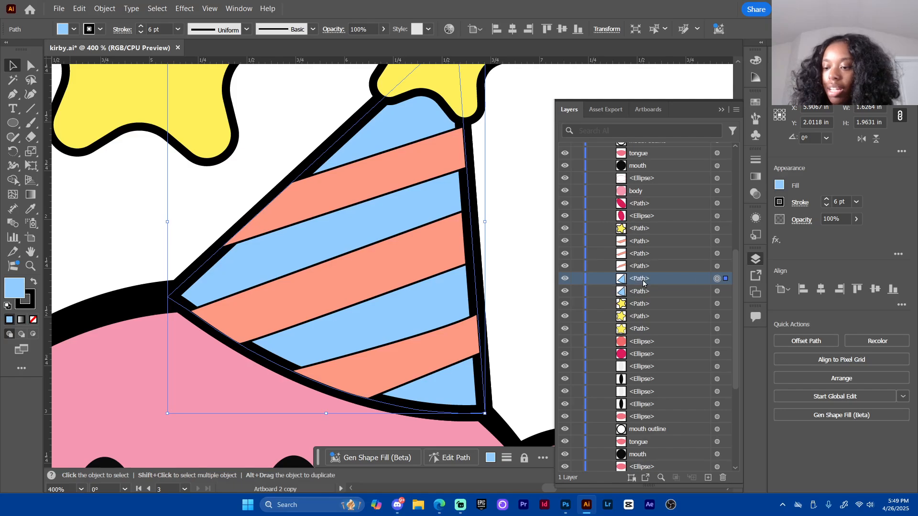
{"action": "double_click", "coordinate": [643, 279]}
{"action": "type", "text": "ha"}
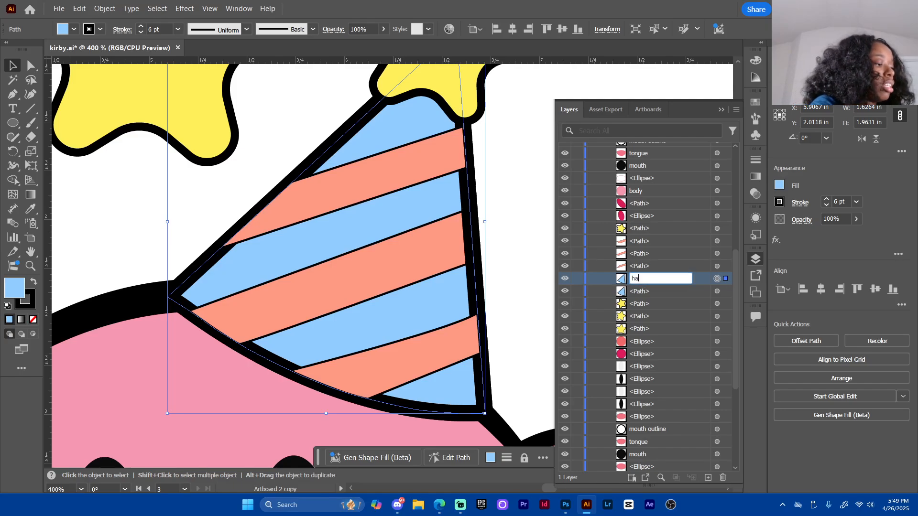
{"action": "type", "text": "t copy"}
{"action": "key", "text": "Return"}
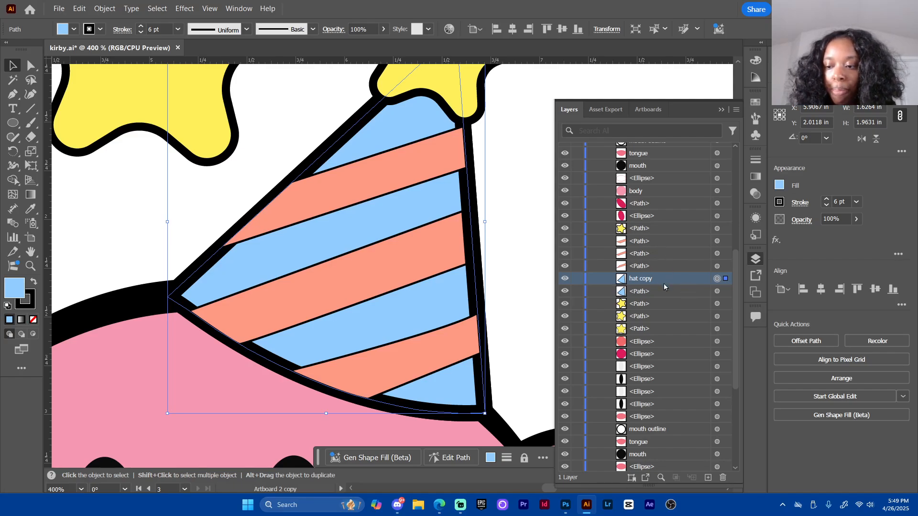
Move the hat copy above the three salmon stripes in the stacking order and remove its fill, keeping the black outline
{"action": "left_click_drag", "start_coordinate": [669, 279], "coordinate": [681, 236]}
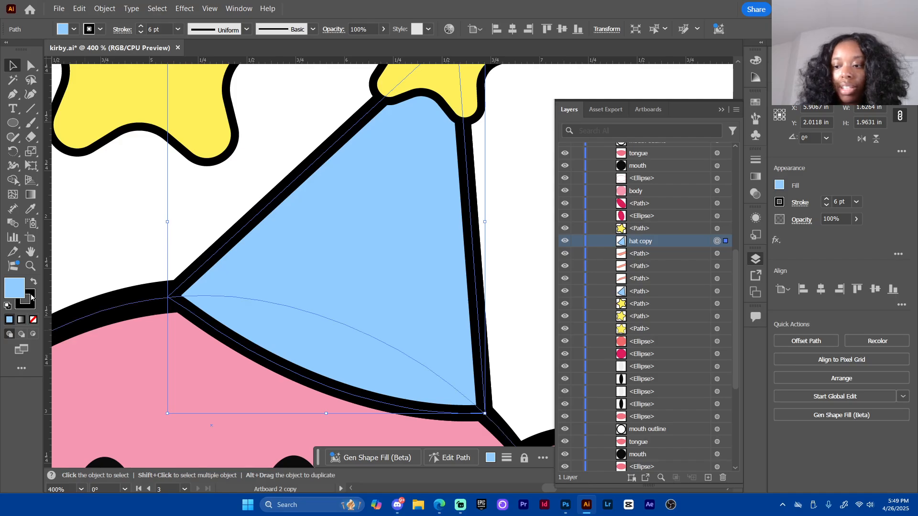
{"action": "left_click", "coordinate": [33, 320]}
{"action": "left_click", "coordinate": [520, 221]}
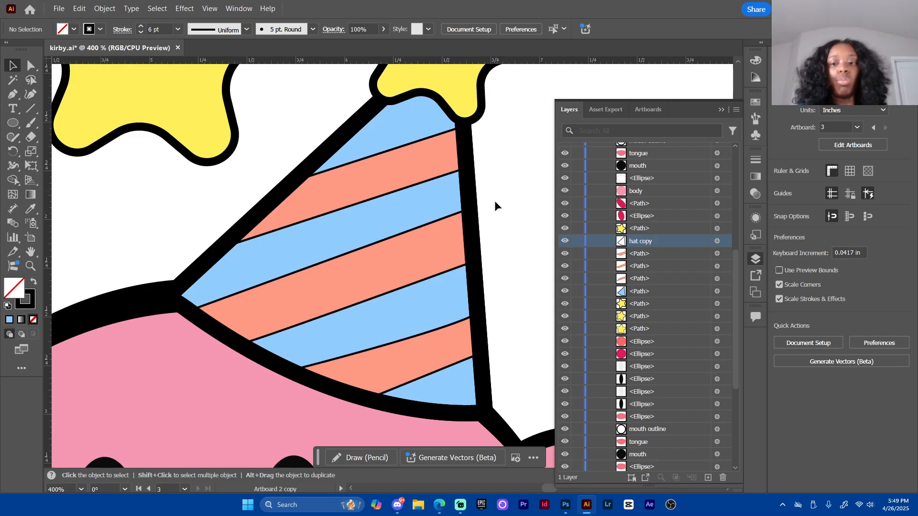
Try moving the hat outline copy and the blue hat to opposite sides, and undo both moves
{"action": "left_click_drag", "start_coordinate": [506, 232], "coordinate": [393, 205]}
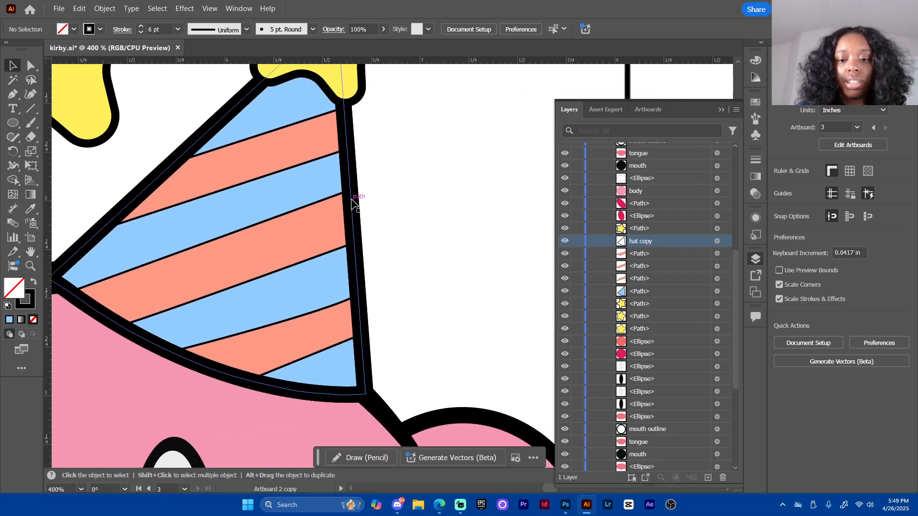
{"action": "scroll", "coordinate": [368, 194], "scroll_direction": "down", "scroll_amount": 5}
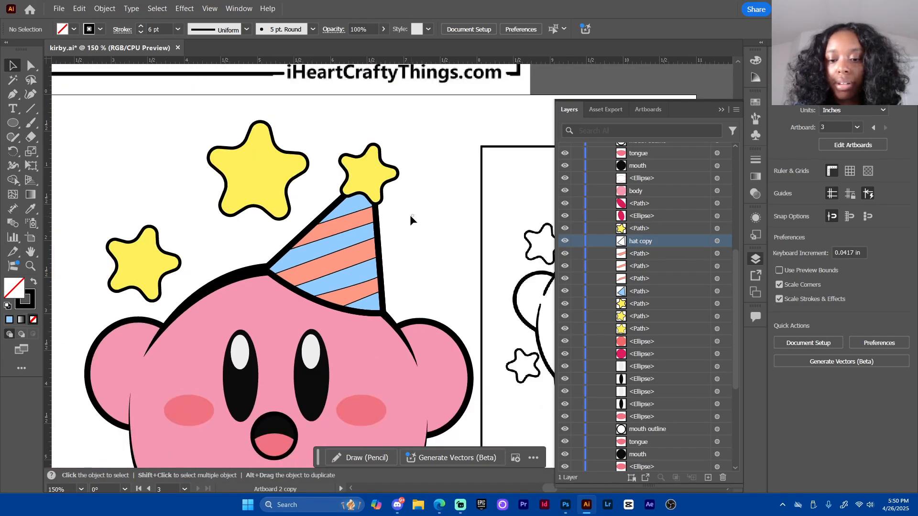
{"action": "left_click_drag", "start_coordinate": [379, 264], "coordinate": [506, 258]}
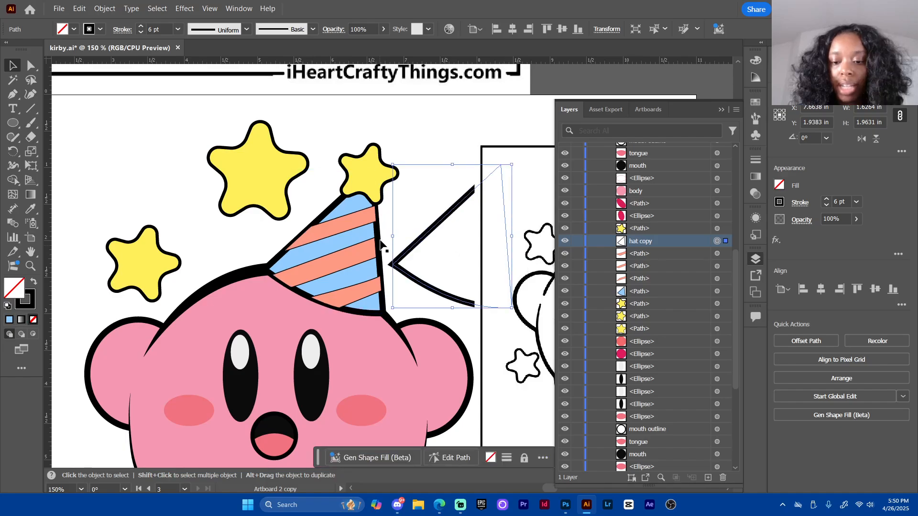
{"action": "left_click_drag", "start_coordinate": [336, 221], "coordinate": [227, 215]}
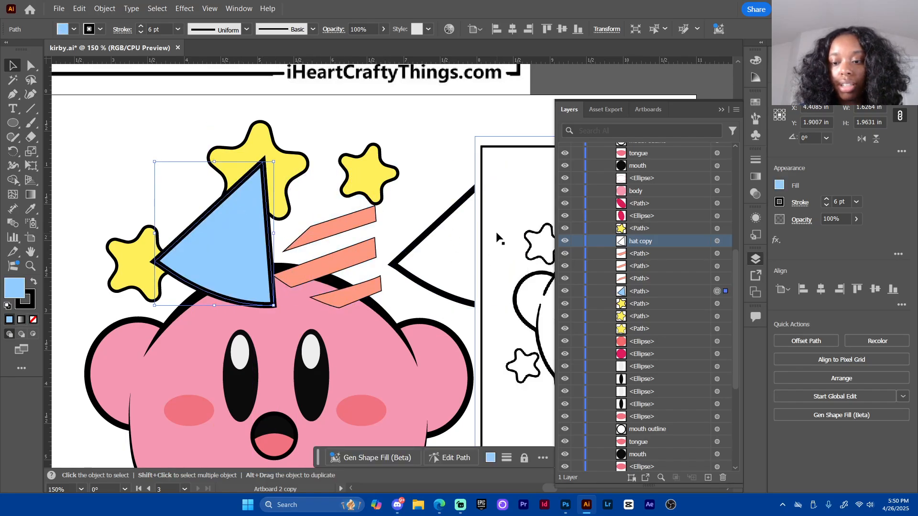
{"action": "key", "text": "ctrl+z"}
{"action": "key", "text": "ctrl+z"}
Move the line-art reference image up and away from the hat, and leave the hat copy's isolation mode
{"action": "left_click", "coordinate": [491, 268]}
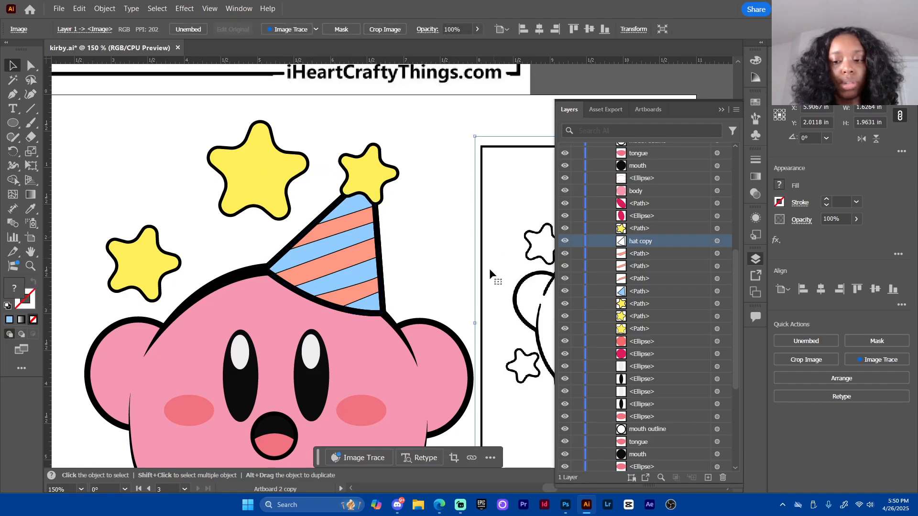
{"action": "left_click_drag", "start_coordinate": [535, 196], "coordinate": [571, 65]}
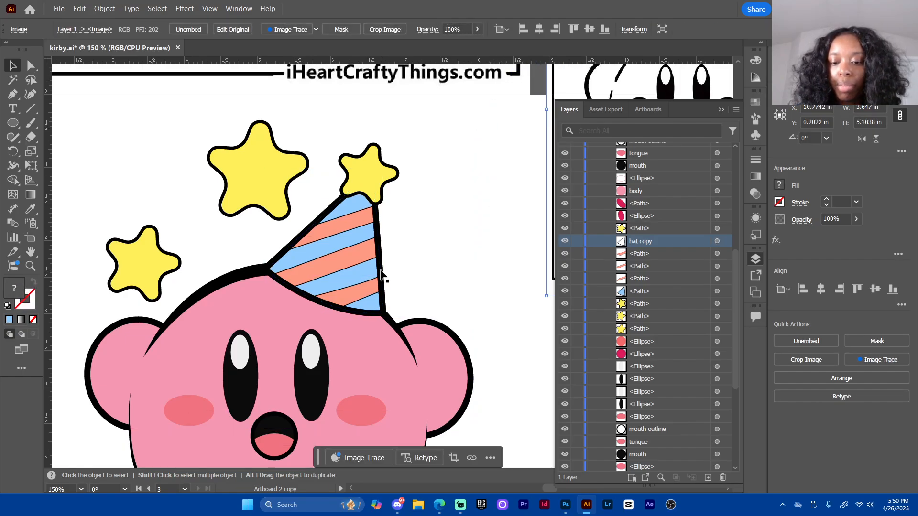
{"action": "left_click", "coordinate": [380, 271]}
{"action": "double_click", "coordinate": [380, 271]}
{"action": "left_click", "coordinate": [459, 246]}
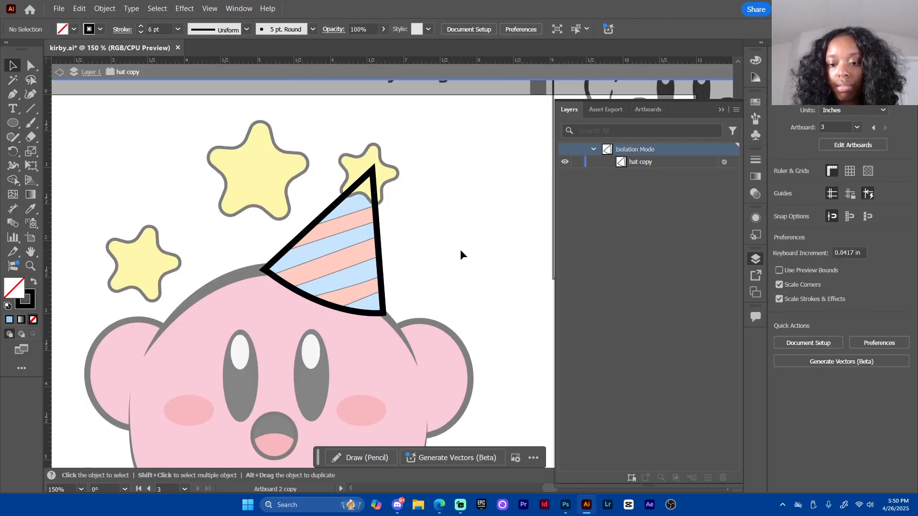
{"action": "double_click", "coordinate": [460, 248]}
Pull the unfilled hat outline and the blue hat apart once more, undo the moves, and clear the selection
{"action": "left_click", "coordinate": [380, 266]}
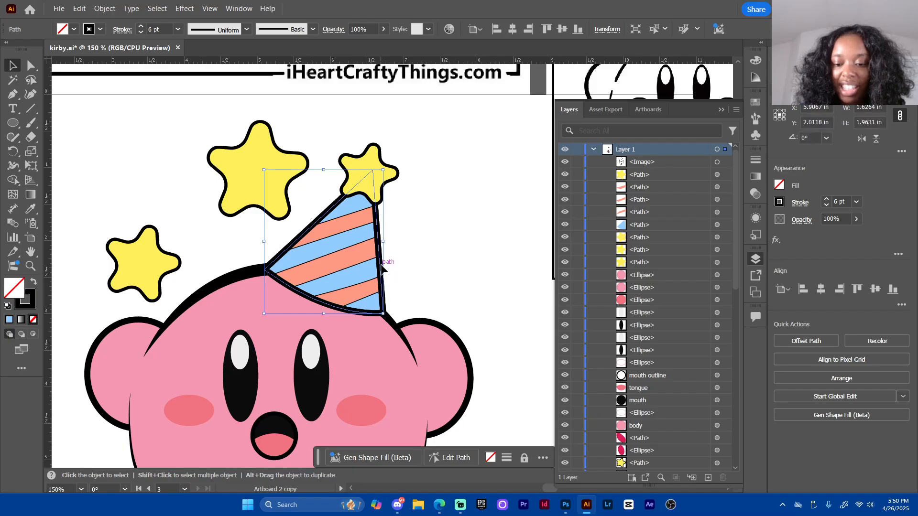
{"action": "left_click_drag", "start_coordinate": [379, 267], "coordinate": [506, 263]}
{"action": "left_click_drag", "start_coordinate": [317, 250], "coordinate": [215, 241]}
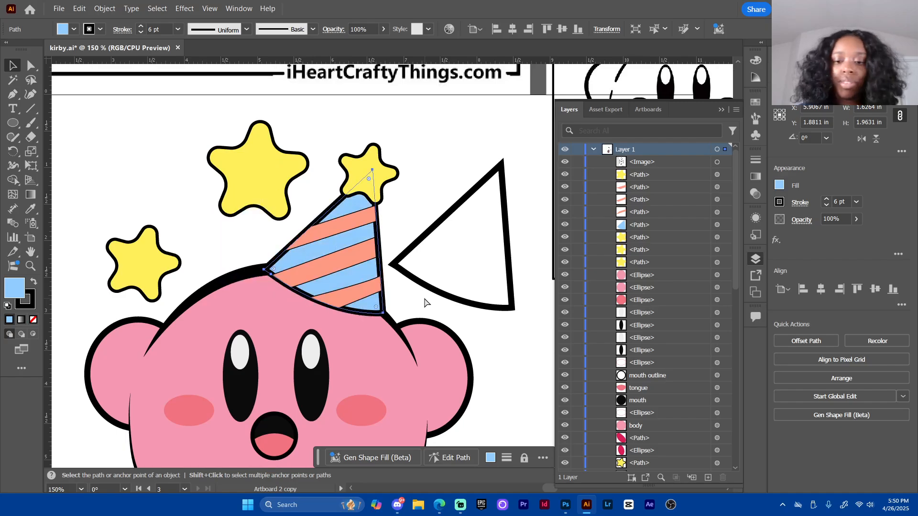
{"action": "left_click", "coordinate": [456, 233]}
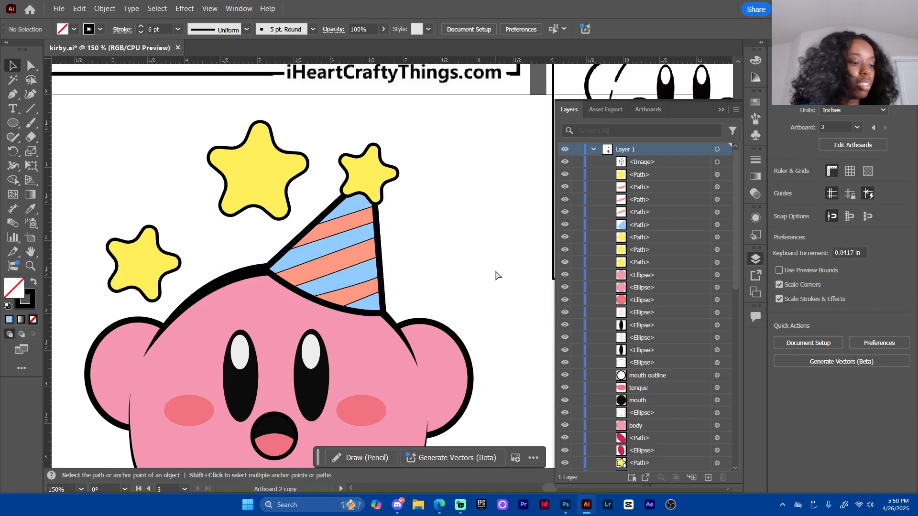
Save the document and move the line-art reference image back down beside the coloured Kirby
{"action": "key", "text": "ctrl+s"}
{"action": "key", "text": "ctrl+minus"}
{"action": "key", "text": "ctrl+minus"}
{"action": "key", "text": "ctrl+minus"}
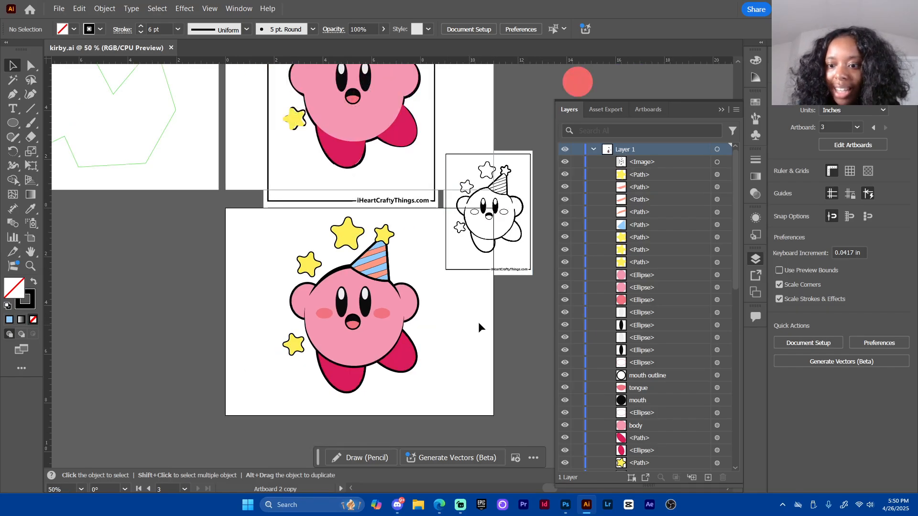
{"action": "left_click_drag", "start_coordinate": [480, 274], "coordinate": [476, 338]}
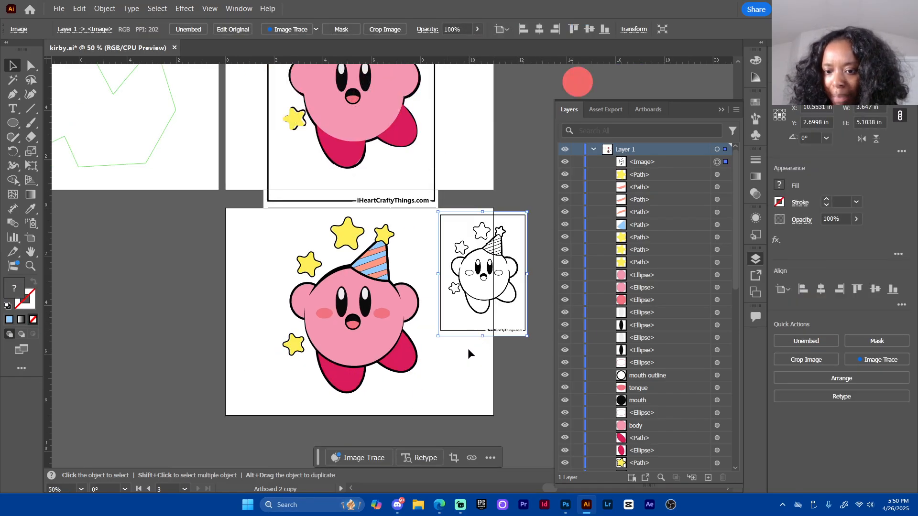
Select all three salmon hat stripes and set their stroke weight to 2 pt
{"action": "key", "text": "ctrl+equal"}
{"action": "key", "text": "ctrl+equal"}
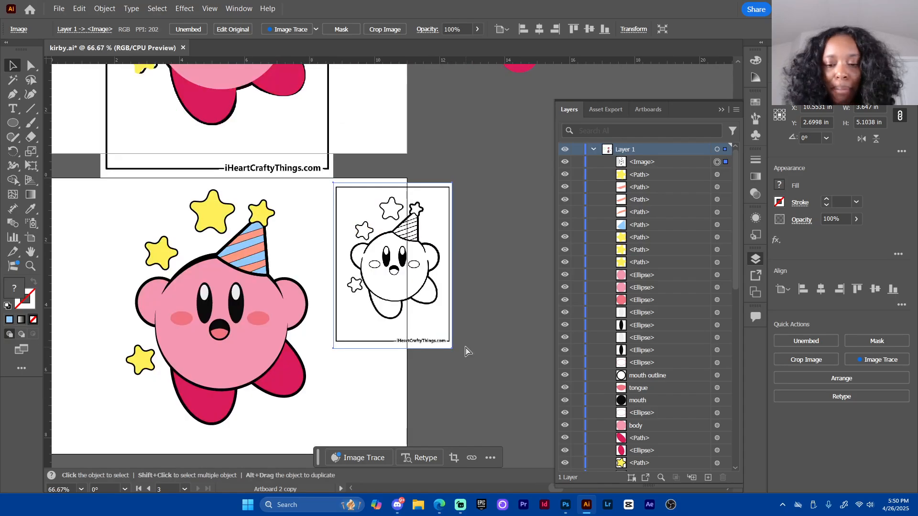
{"action": "key", "text": "ctrl+equal"}
{"action": "left_click_drag", "start_coordinate": [199, 226], "coordinate": [417, 253]}
{"action": "left_click", "coordinate": [299, 296]}
{"action": "left_click", "coordinate": [290, 265], "text": "shift"}
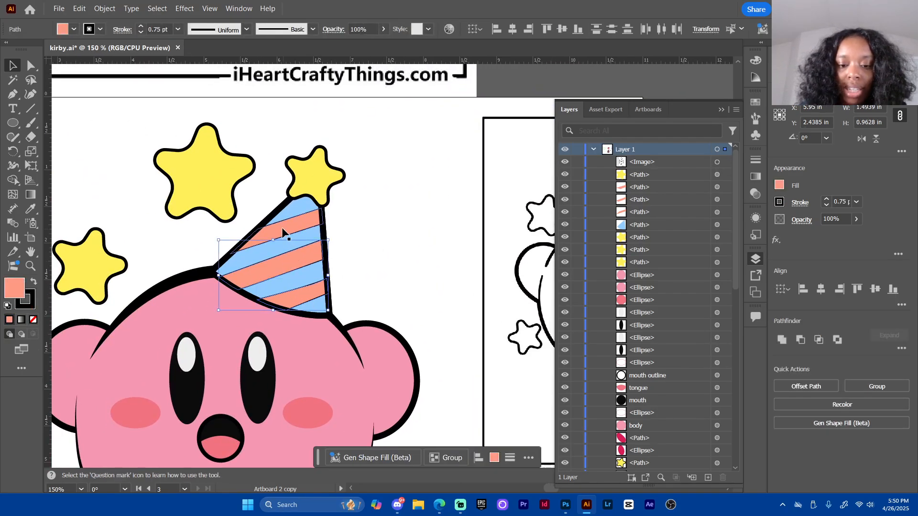
{"action": "left_click", "coordinate": [284, 231], "text": "shift"}
{"action": "left_click", "coordinate": [140, 25]}
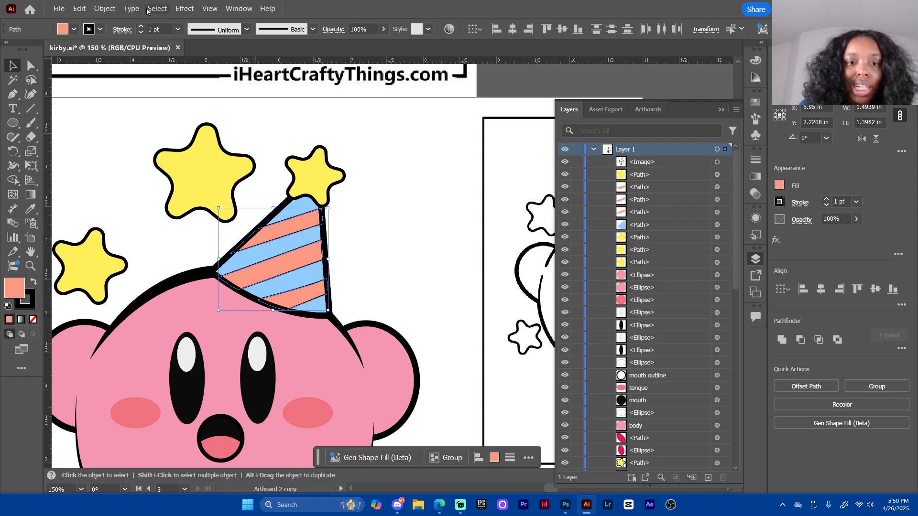
{"action": "left_click", "coordinate": [141, 25]}
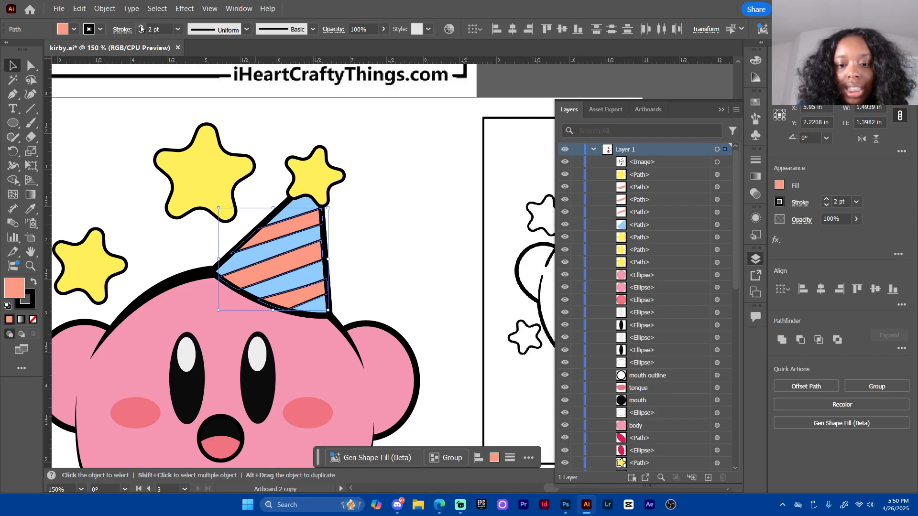
{"action": "left_click", "coordinate": [125, 146]}
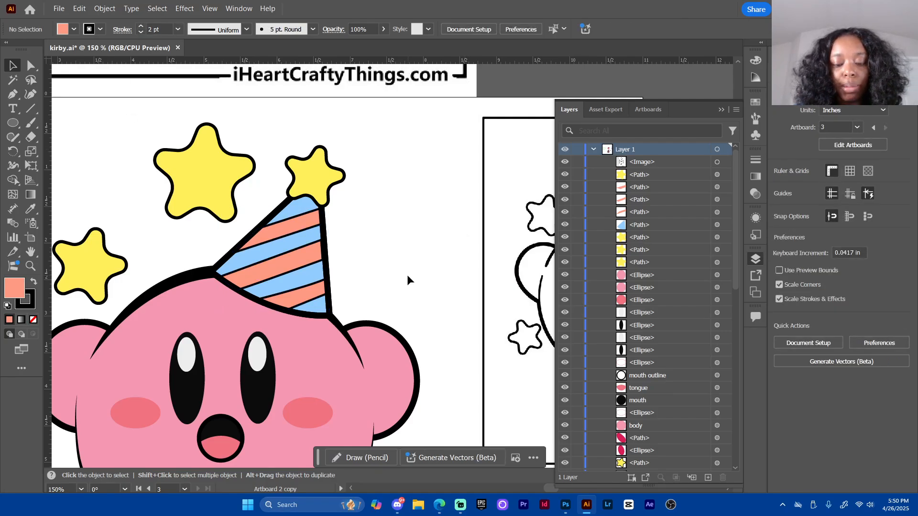
Delete the line-art reference image beside the coloured Kirby
{"action": "scroll", "coordinate": [407, 276], "scroll_direction": "down", "scroll_amount": 2}
{"action": "left_click_drag", "start_coordinate": [410, 384], "coordinate": [357, 328]}
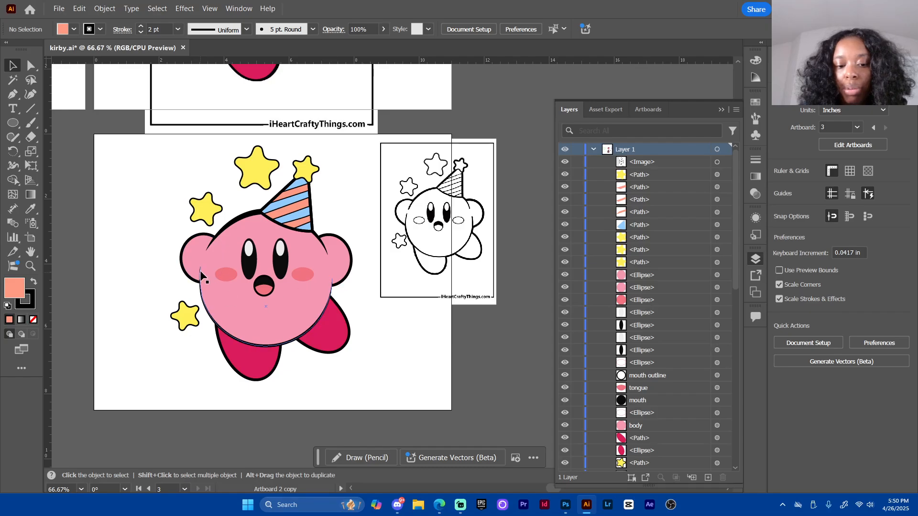
{"action": "left_click", "coordinate": [293, 321]}
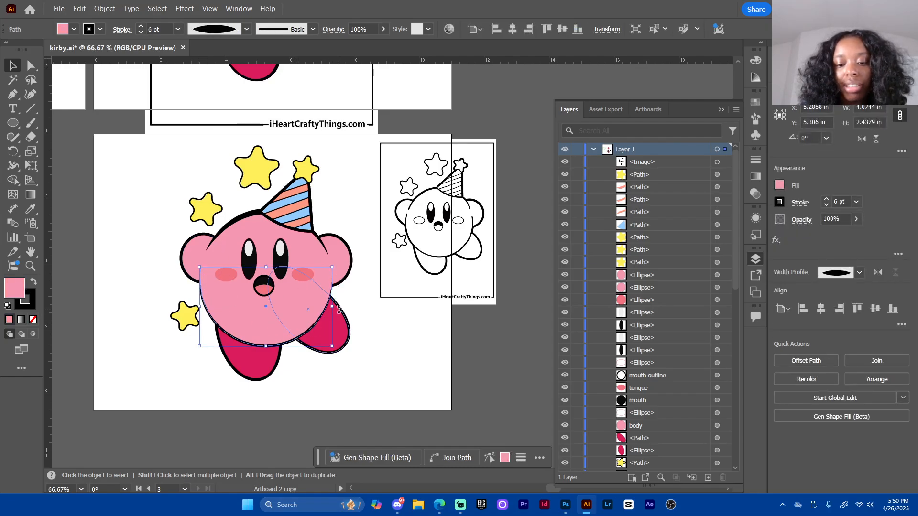
{"action": "left_click", "coordinate": [406, 349]}
{"action": "left_click", "coordinate": [495, 268]}
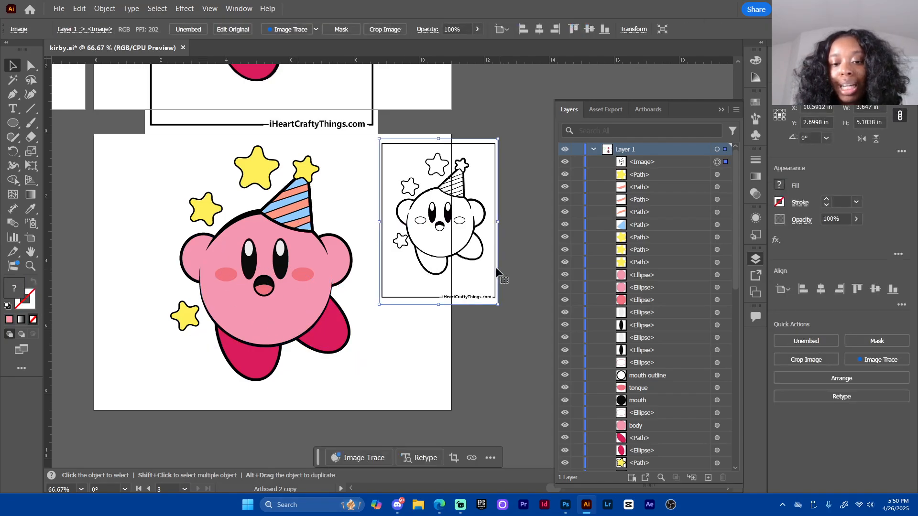
{"action": "key", "text": "Delete"}
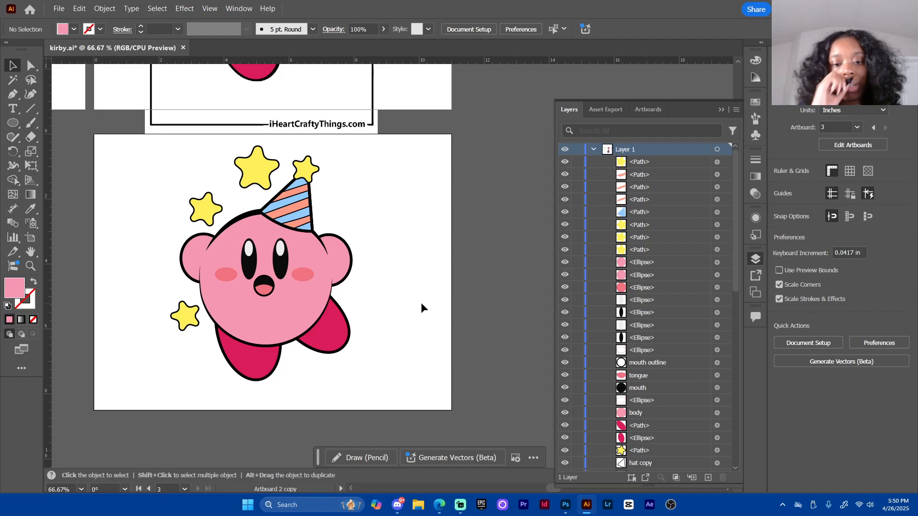
Select the complete Kirby artwork with its stars, group it, and move it slightly down on the artboard
{"action": "left_click_drag", "start_coordinate": [410, 143], "coordinate": [132, 383]}
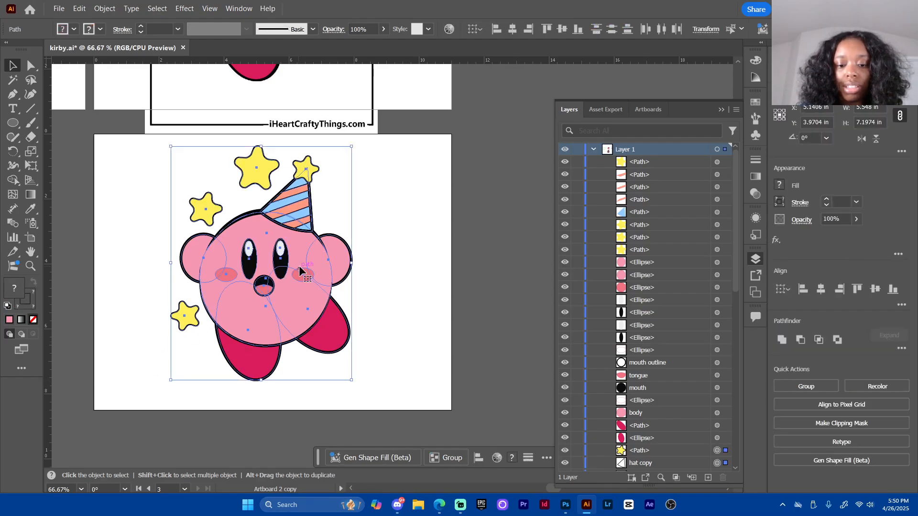
{"action": "left_click_drag", "start_coordinate": [314, 288], "coordinate": [314, 291]}
{"action": "left_click", "coordinate": [402, 244]}
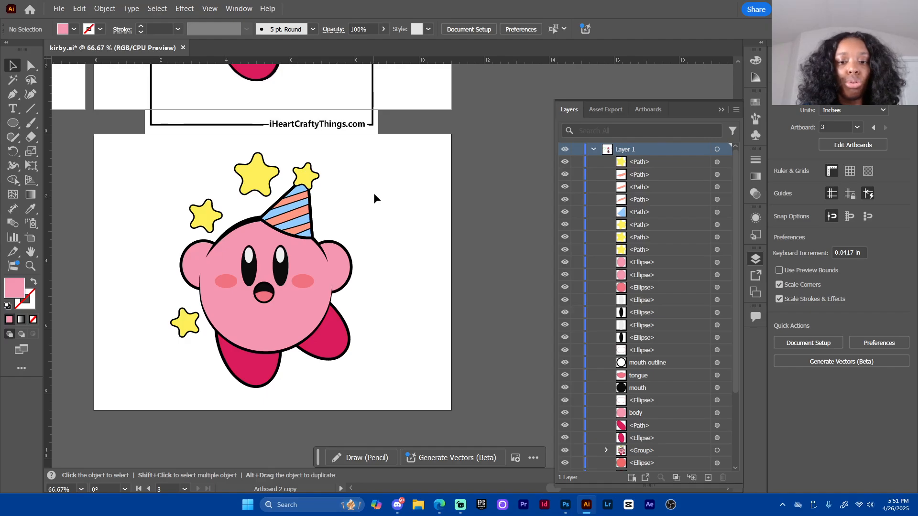
Move the Kirby artboard slightly down with its artwork, clear of the reference page above, and exit artboard editing
{"action": "key", "text": "shift+o"}
{"action": "left_click_drag", "start_coordinate": [394, 185], "coordinate": [393, 204]}
{"action": "key", "text": "Escape"}
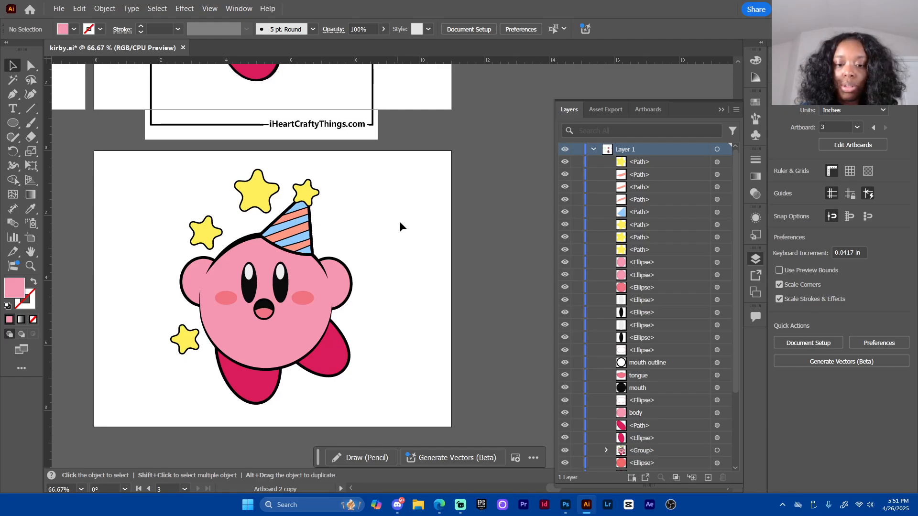
Select the complete Kirby artwork with its stars and ungroup it
{"action": "left_click_drag", "start_coordinate": [404, 154], "coordinate": [116, 420]}
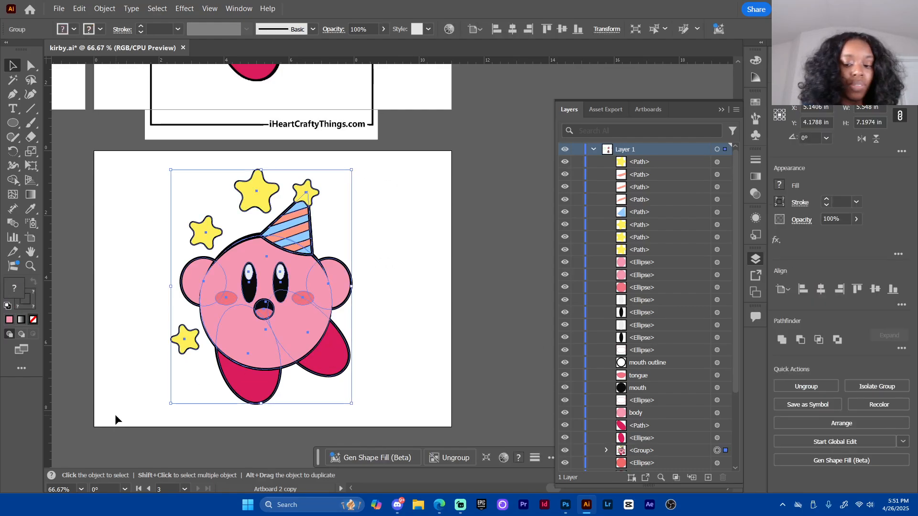
{"action": "left_click", "coordinate": [116, 420]}
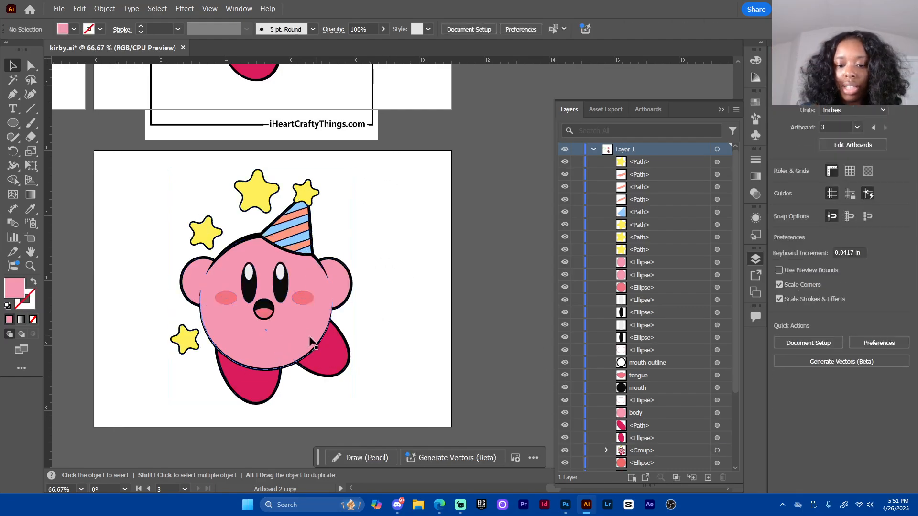
{"action": "left_click", "coordinate": [311, 340]}
{"action": "key", "text": "ctrl"}
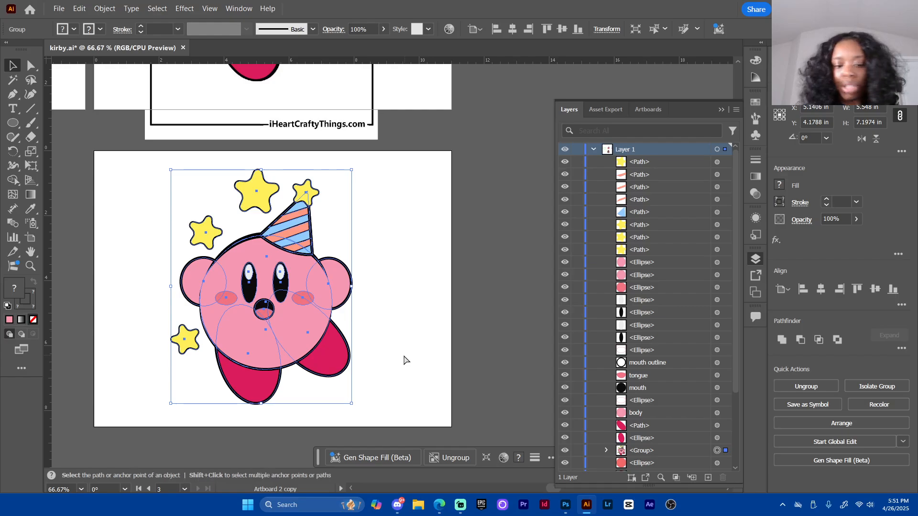
{"action": "left_click", "coordinate": [806, 386]}
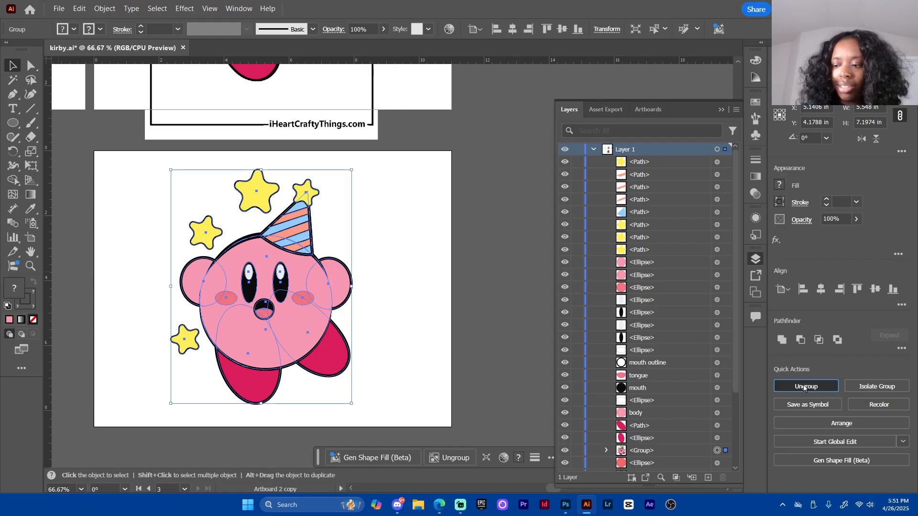
Try moving the two magenta feet away from Kirby's body as separate pieces, and undo the moves
{"action": "left_click", "coordinate": [411, 300]}
{"action": "left_click_drag", "start_coordinate": [327, 358], "coordinate": [428, 314]}
{"action": "left_click_drag", "start_coordinate": [252, 386], "coordinate": [179, 430]}
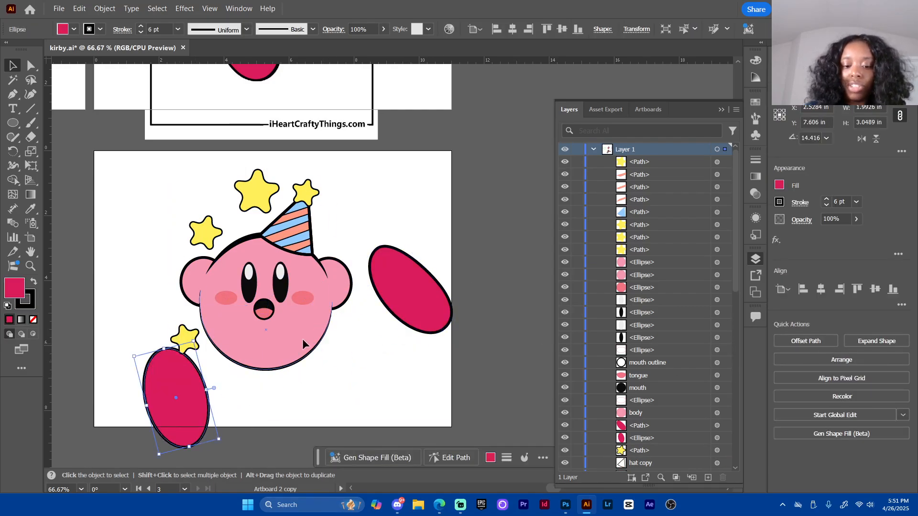
{"action": "left_click_drag", "start_coordinate": [303, 339], "coordinate": [338, 335]}
{"action": "key", "text": "ctrl+z"}
{"action": "key", "text": "ctrl+z"}
{"action": "key", "text": "ctrl+z"}
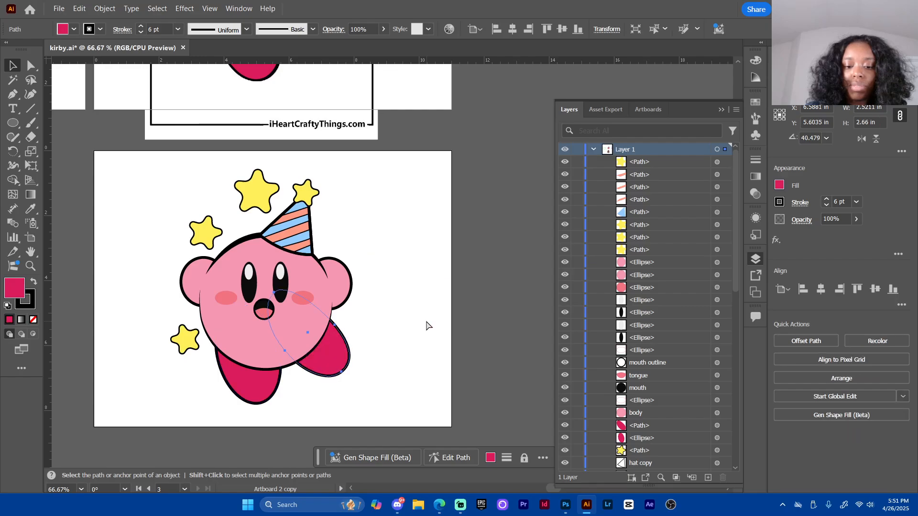
{"action": "left_click", "coordinate": [412, 257]}
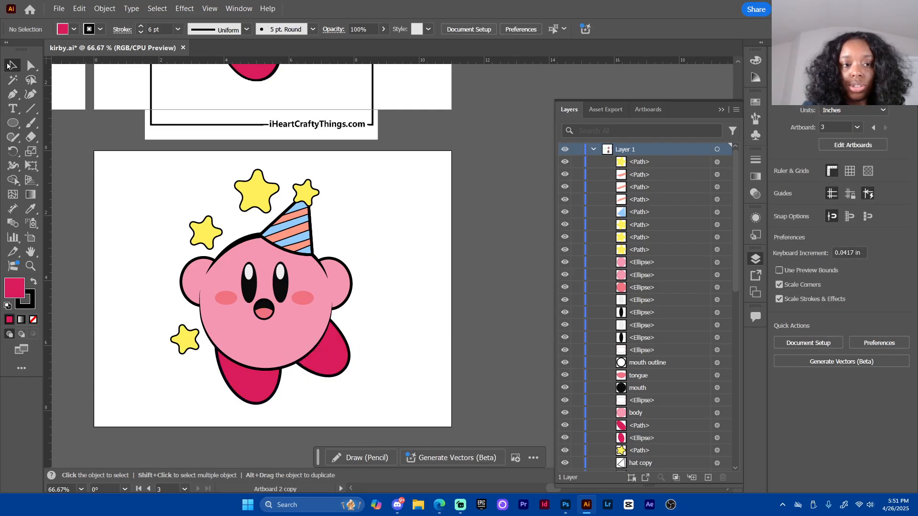
Select every Kirby and star piece on the artboard, group them again, and check that they select as one object
{"action": "left_click_drag", "start_coordinate": [421, 163], "coordinate": [120, 423]}
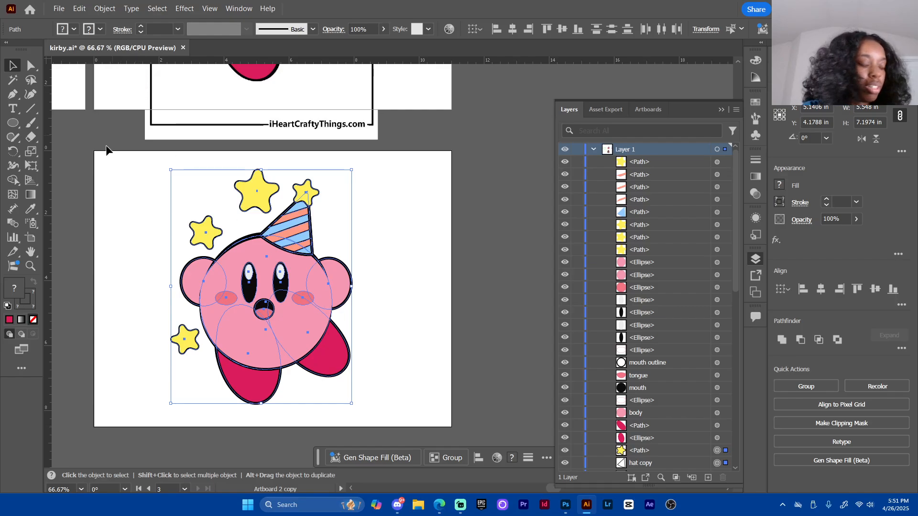
{"action": "key", "text": "a"}
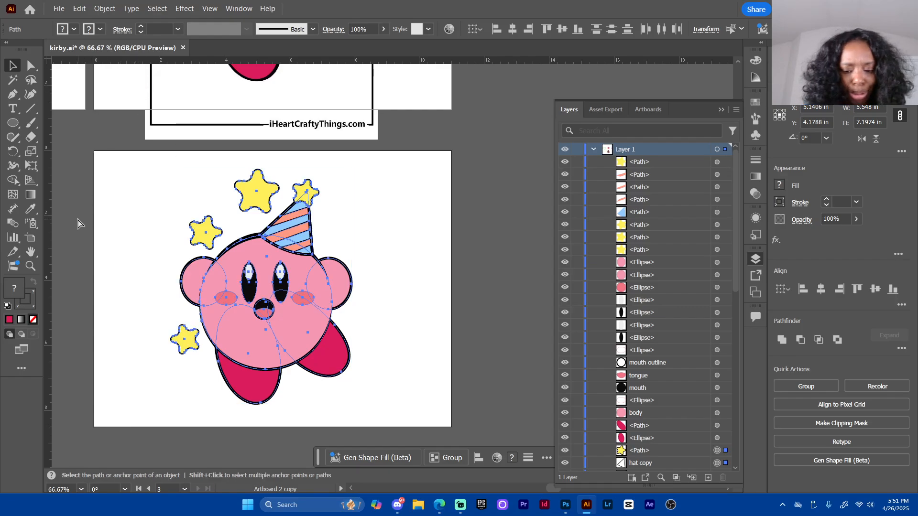
{"action": "key", "text": "ctrl+g"}
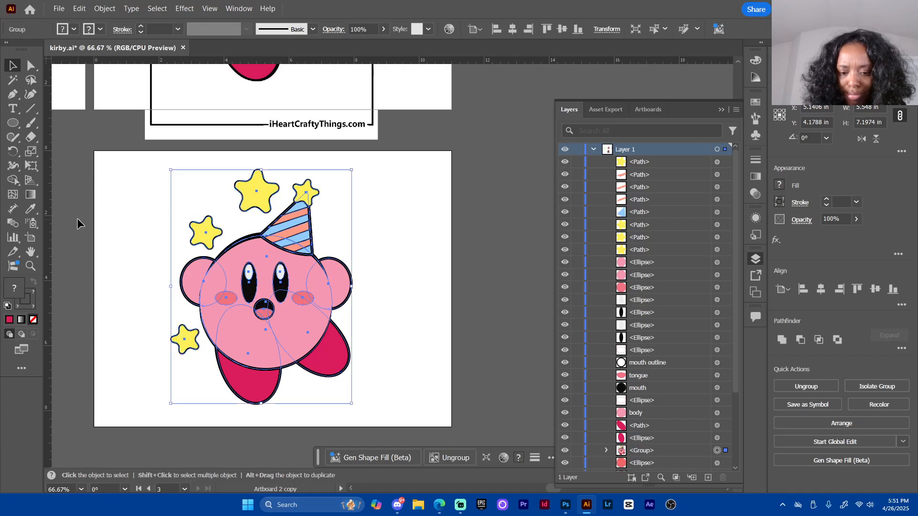
{"action": "left_click", "coordinate": [419, 362]}
{"action": "left_click", "coordinate": [342, 354]}
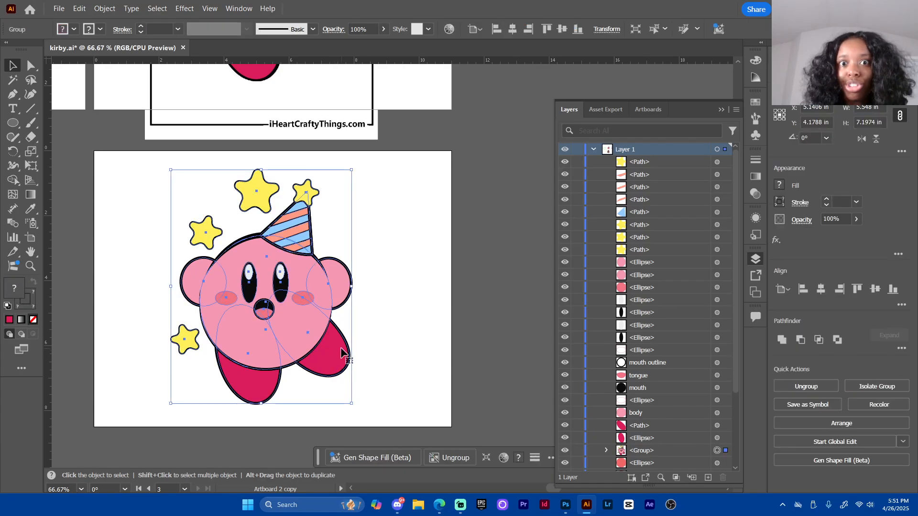
{"action": "left_click", "coordinate": [400, 340]}
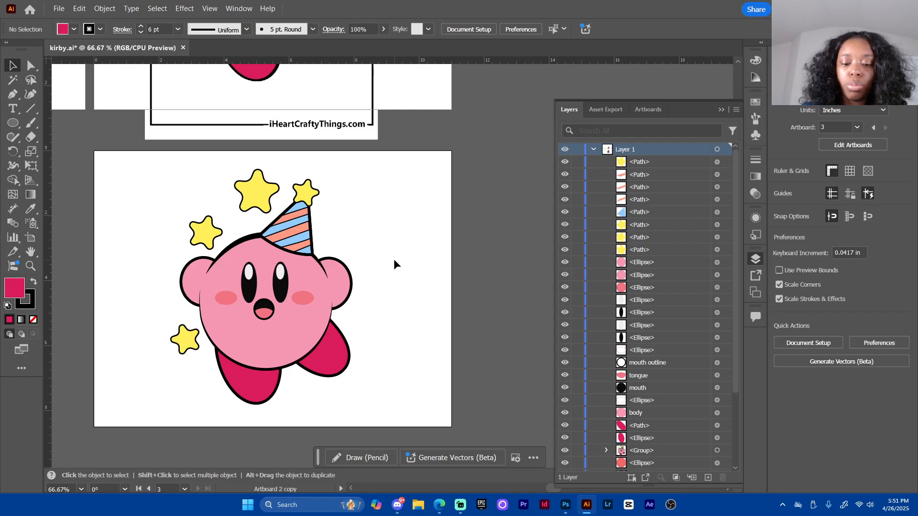
Move the grouped Kirby artwork off its artboard as one piece and bring it back onto the artboard
{"action": "left_click_drag", "start_coordinate": [349, 315], "coordinate": [318, 320]}
{"action": "left_click", "coordinate": [384, 303]}
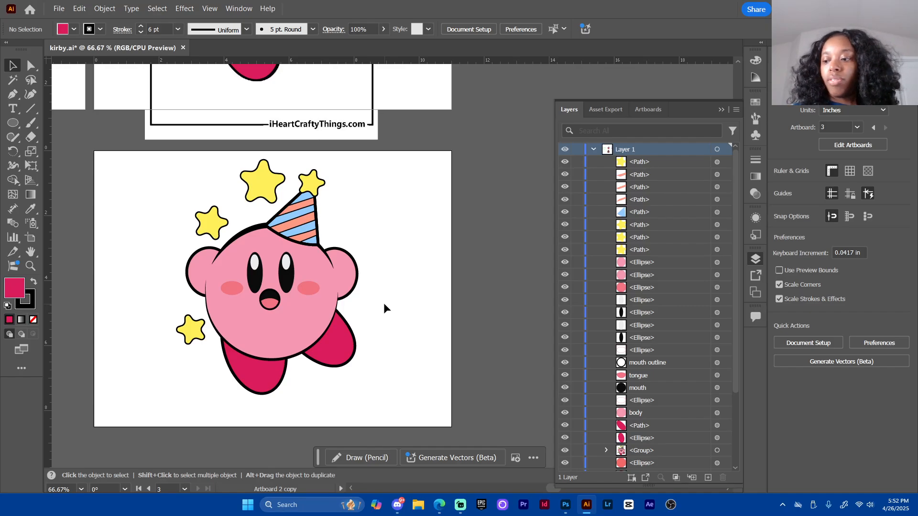
{"action": "left_click_drag", "start_coordinate": [197, 333], "coordinate": [489, 291]}
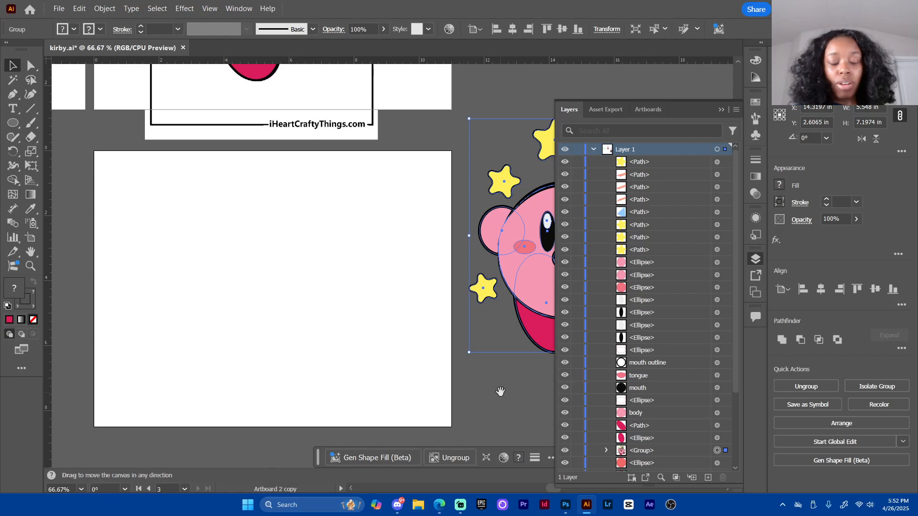
{"action": "left_click_drag", "start_coordinate": [500, 390], "coordinate": [314, 377]}
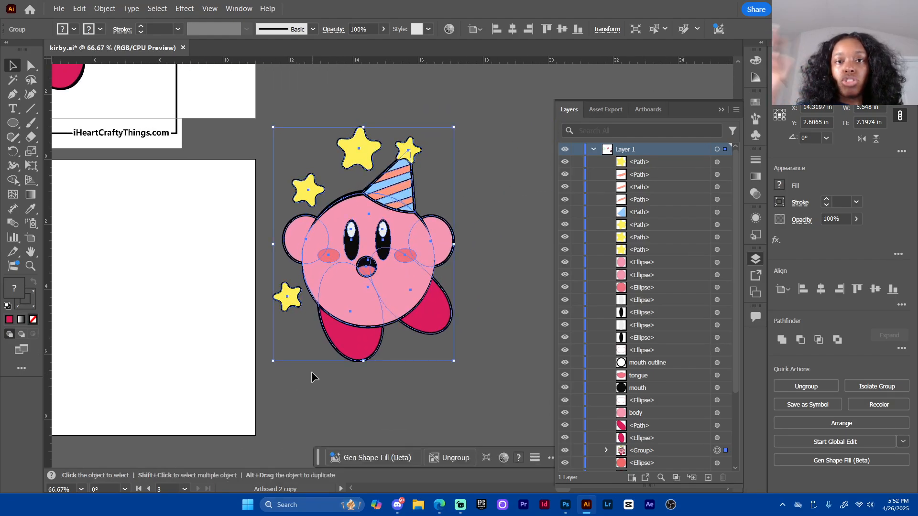
{"action": "left_click_drag", "start_coordinate": [417, 309], "coordinate": [365, 334]}
{"action": "left_click_drag", "start_coordinate": [294, 332], "coordinate": [228, 329]}
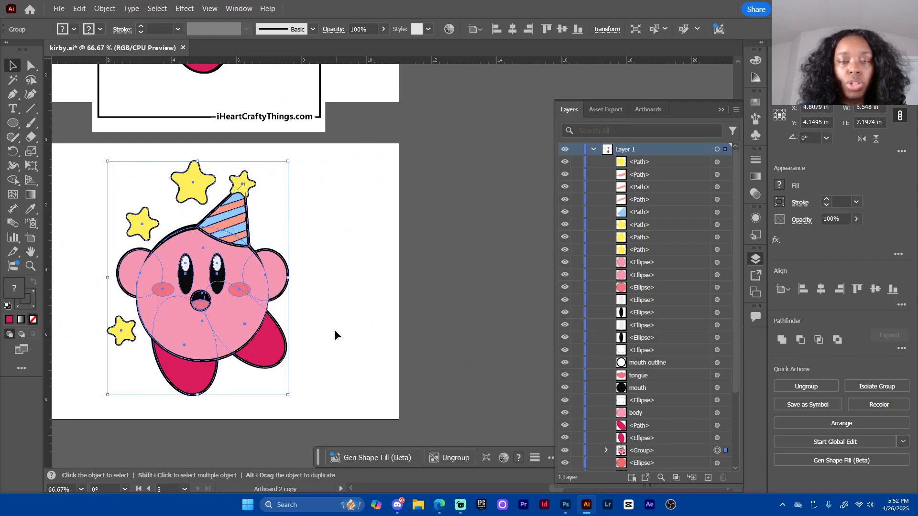
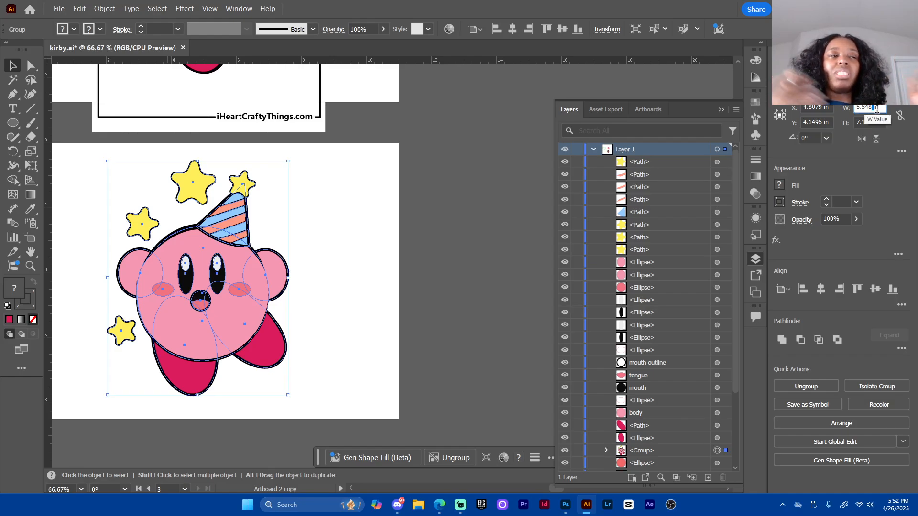
Reselect the Kirby group and set the ruler units to Inches
{"action": "left_click", "coordinate": [371, 253]}
{"action": "left_click", "coordinate": [290, 265]}
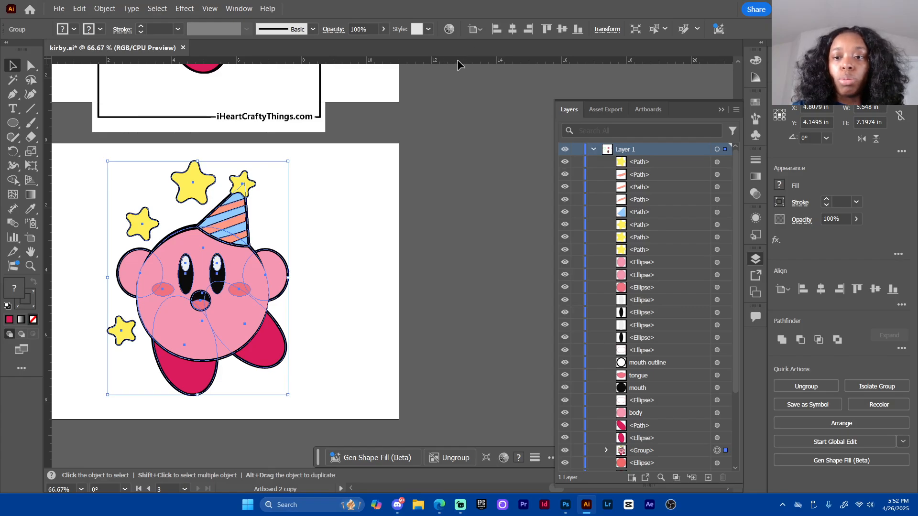
{"action": "right_click", "coordinate": [445, 58]}
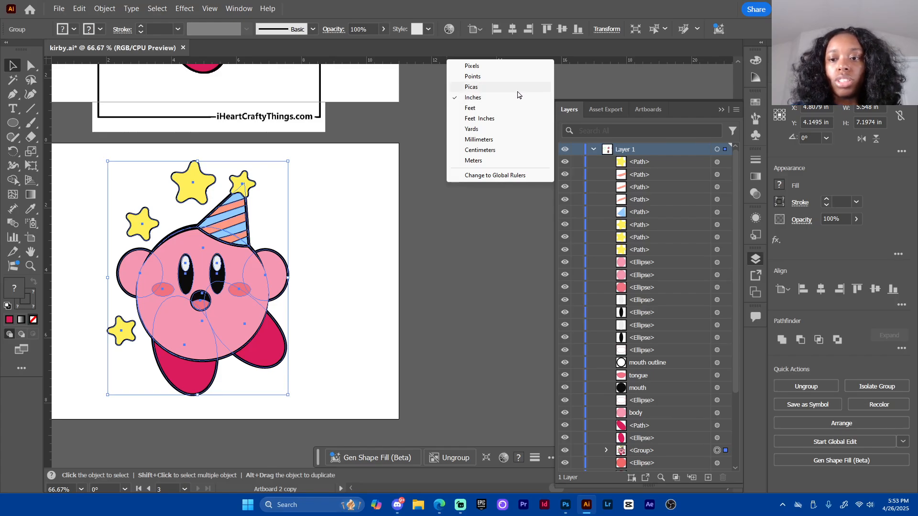
{"action": "left_click", "coordinate": [483, 97]}
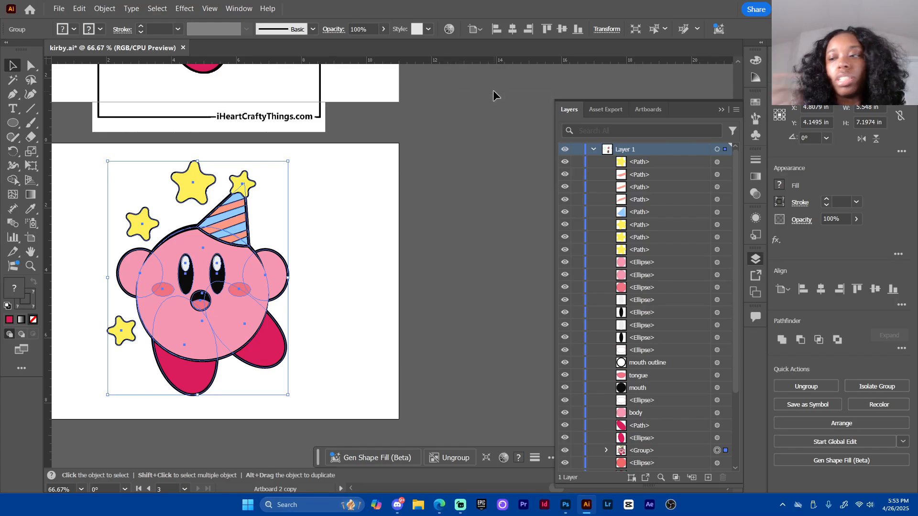
With width and height proportions linked, resize the Kirby group to 4 in wide and nudge it slightly down and left
{"action": "left_click", "coordinate": [900, 120]}
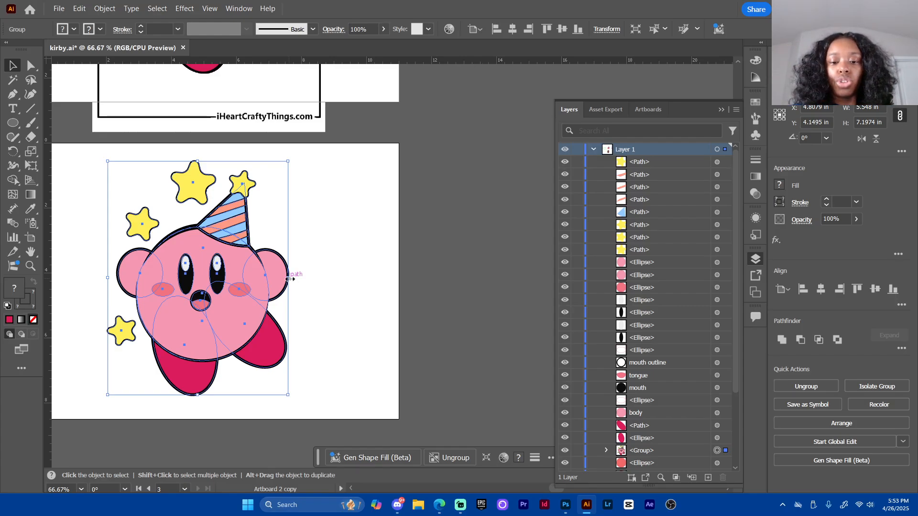
{"action": "mouse_move", "coordinate": [288, 278]}
{"action": "left_mouse_down"}
{"action": "mouse_move", "coordinate": [340, 282]}
{"action": "mouse_move", "coordinate": [294, 280]}
{"action": "left_mouse_up"}
{"action": "key", "text": "ctrl+z"}
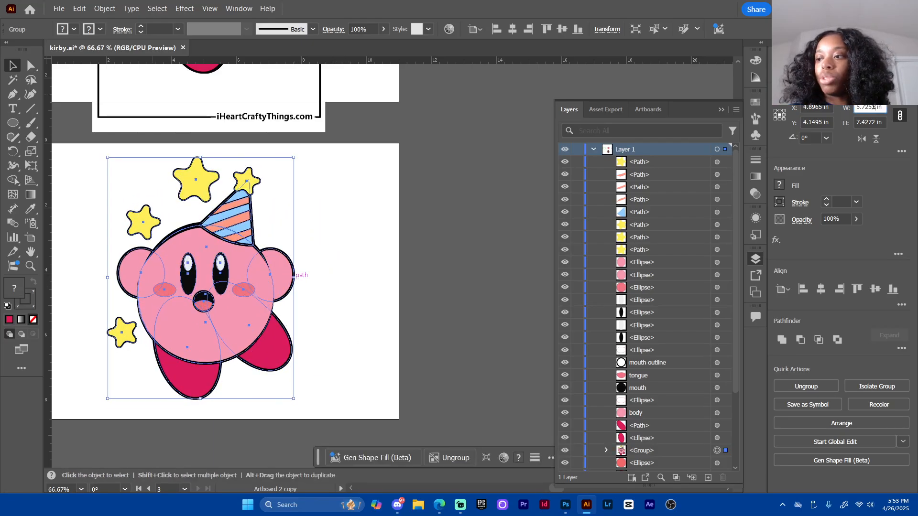
{"action": "type", "text": "4"}
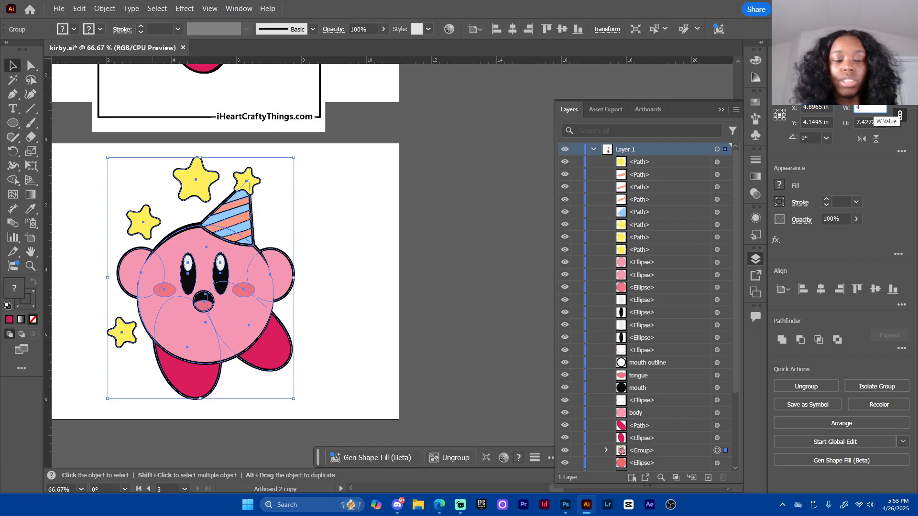
{"action": "key", "text": "Return"}
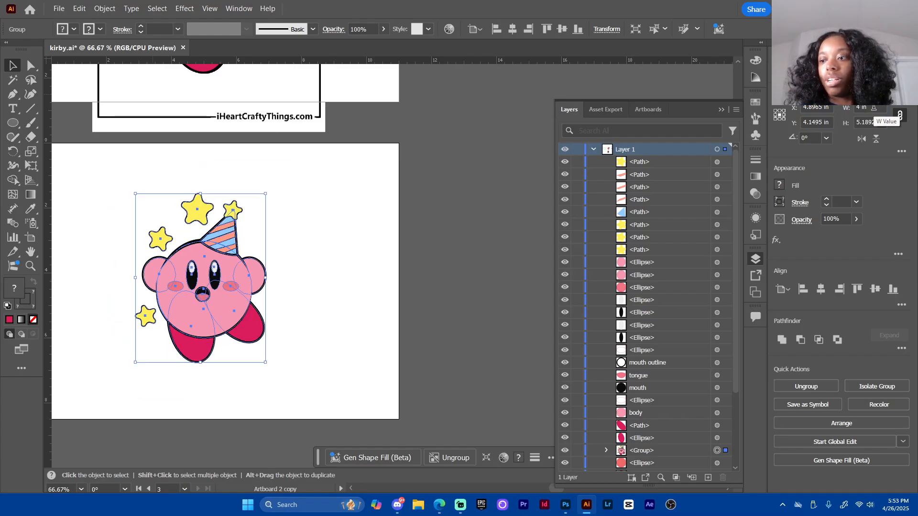
{"action": "left_click", "coordinate": [332, 281]}
{"action": "left_click", "coordinate": [225, 283]}
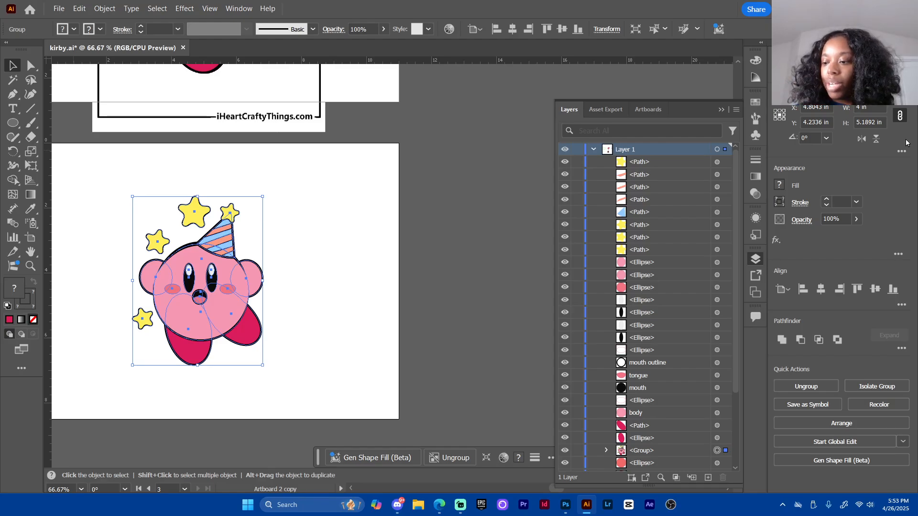
Add the Kirby group as an export asset and name it "kirby coloring sheet"
{"action": "left_click", "coordinate": [757, 277]}
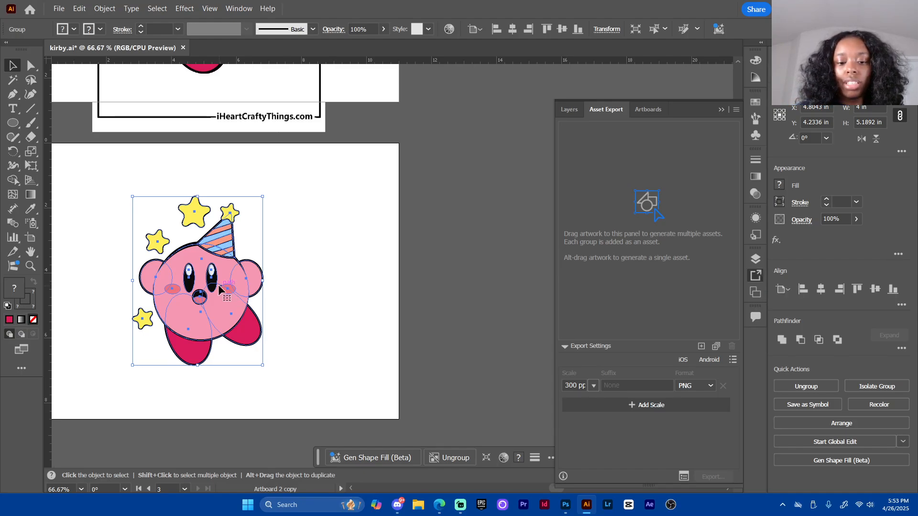
{"action": "left_click_drag", "start_coordinate": [223, 302], "coordinate": [629, 234]}
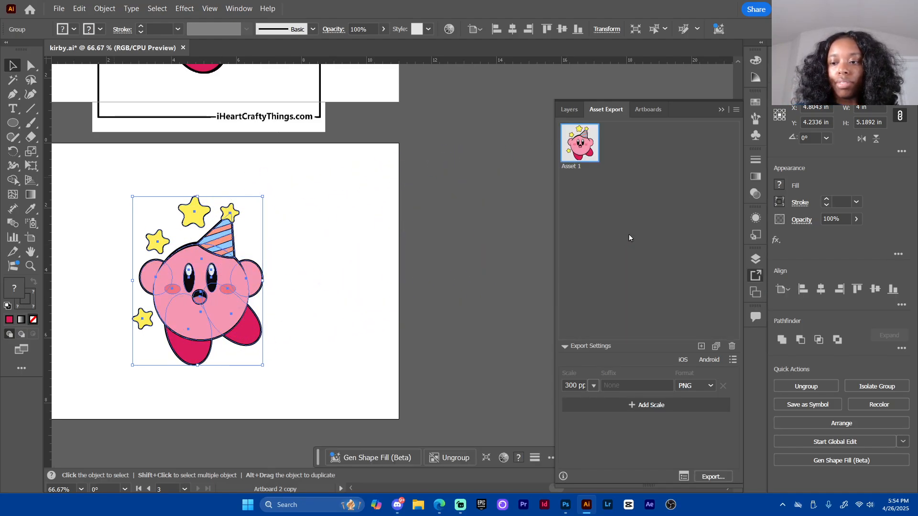
{"action": "double_click", "coordinate": [584, 166]}
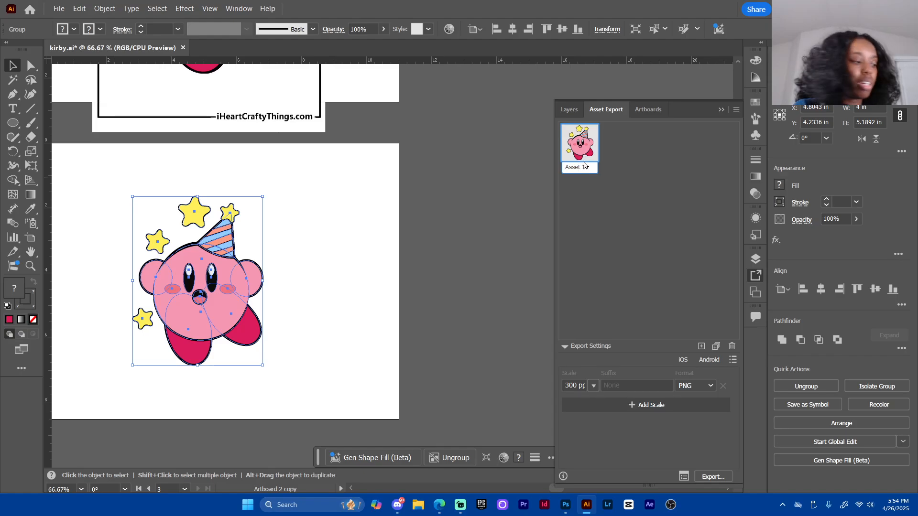
{"action": "type", "text": "kirby co"}
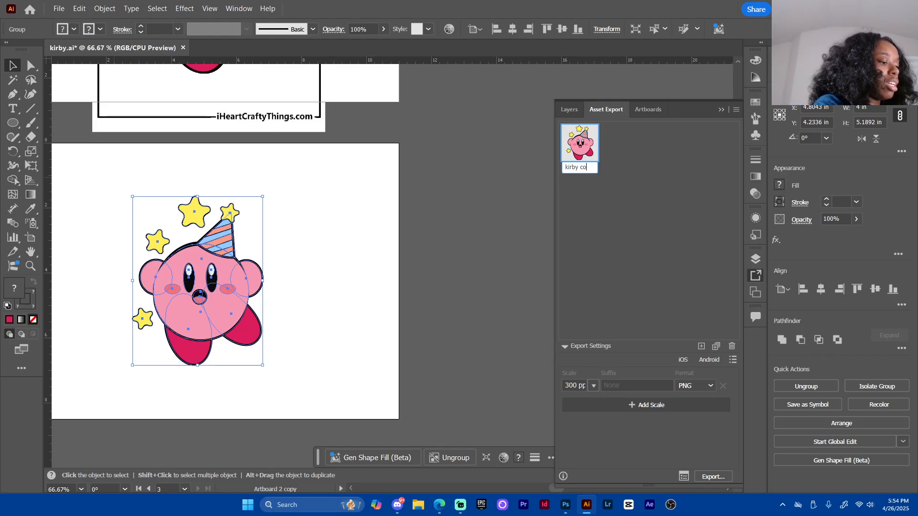
{"action": "type", "text": "loring sheet"}
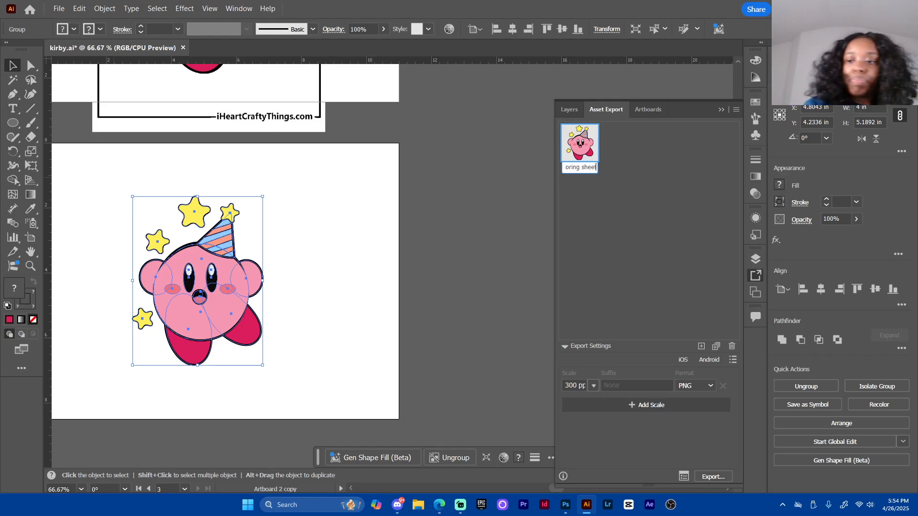
{"action": "key", "text": "Return"}
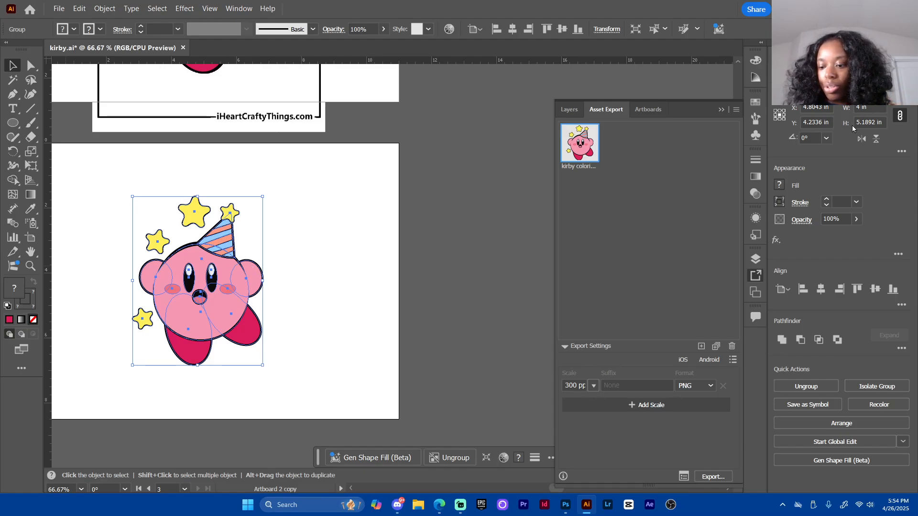
Export the "kirby coloring sheet" asset as a 300 ppi PNG without a suffix into the Desktop folder
{"action": "left_click", "coordinate": [570, 386]}
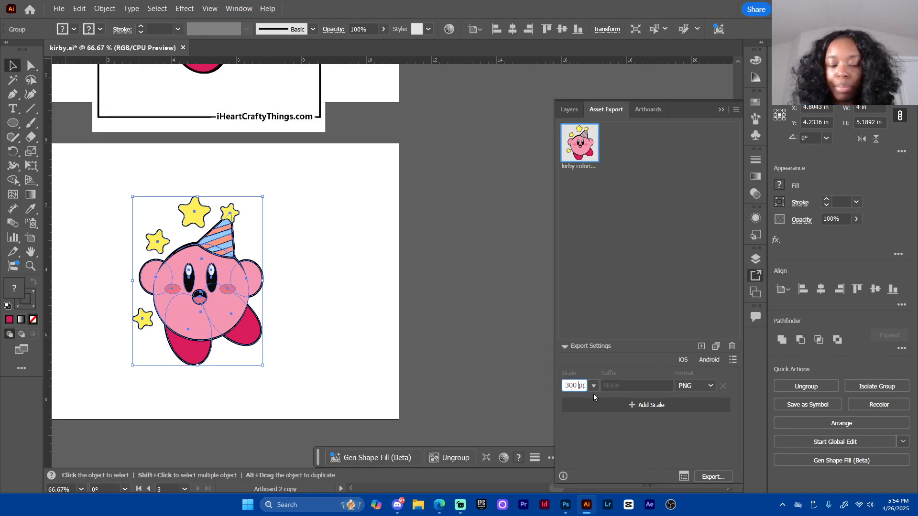
{"action": "key", "text": "Right"}
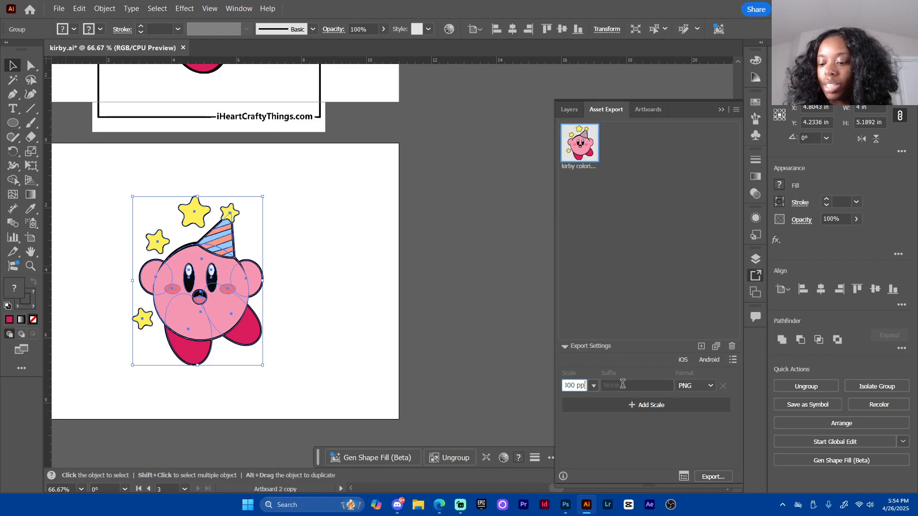
{"action": "left_click", "coordinate": [645, 383]}
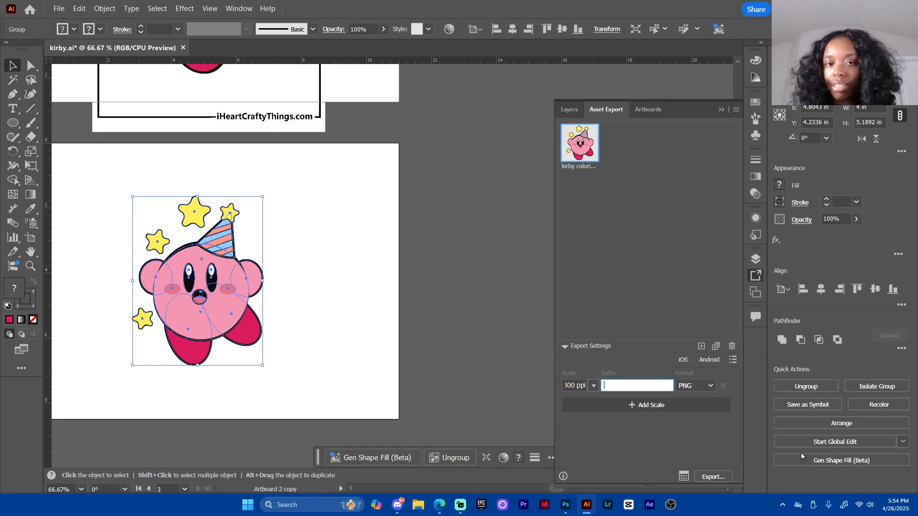
{"action": "left_click", "coordinate": [721, 478]}
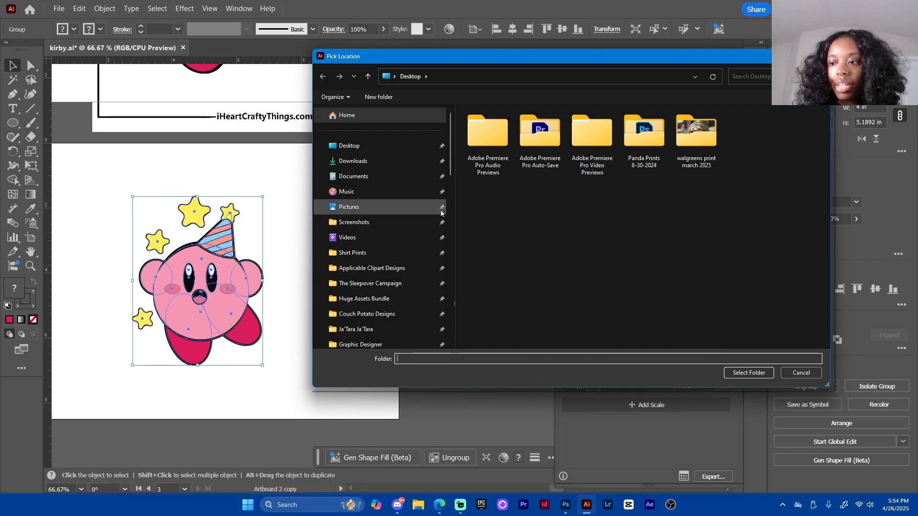
{"action": "left_click", "coordinate": [760, 373]}
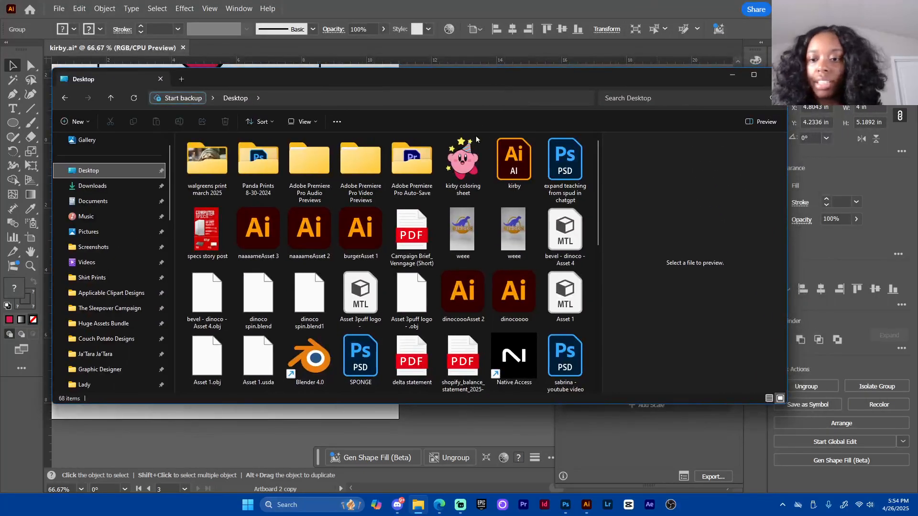
Open the exported "kirby coloring sheet" PNG from the Desktop to check it, close it, and deselect the Kirby group
{"action": "left_click", "coordinate": [471, 148]}
{"action": "double_click", "coordinate": [471, 148]}
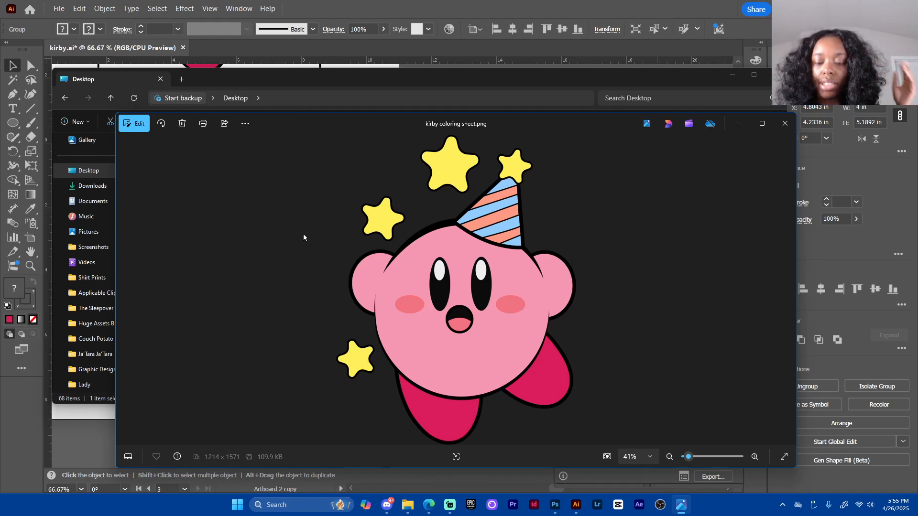
{"action": "left_click", "coordinate": [790, 128]}
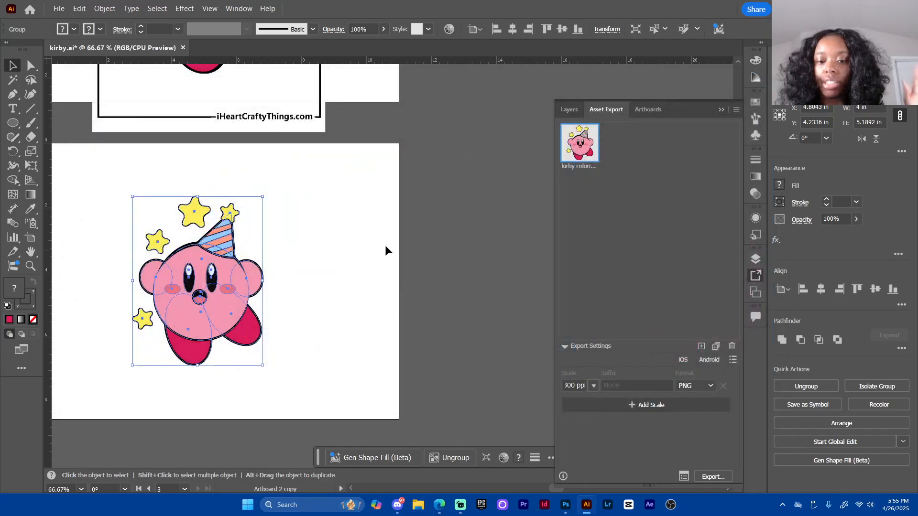
{"action": "left_click", "coordinate": [371, 241]}
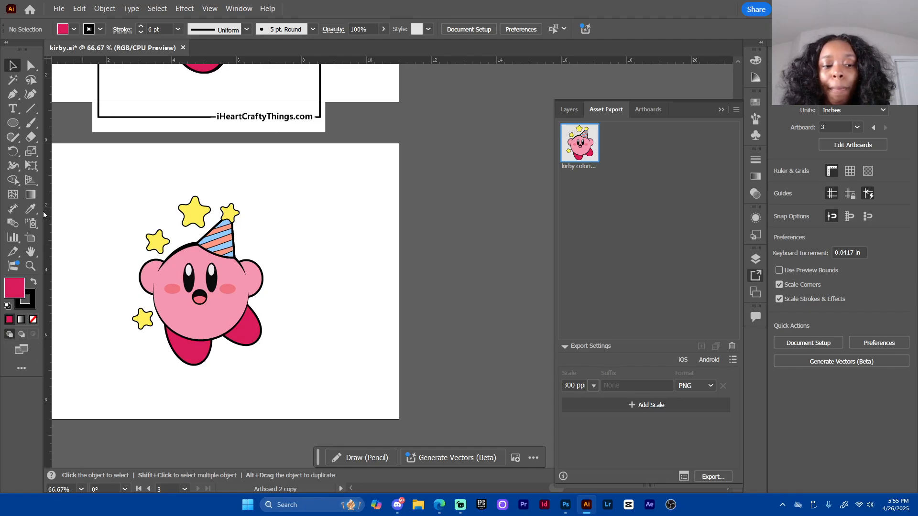
{"action": "left_click", "coordinate": [13, 235]}
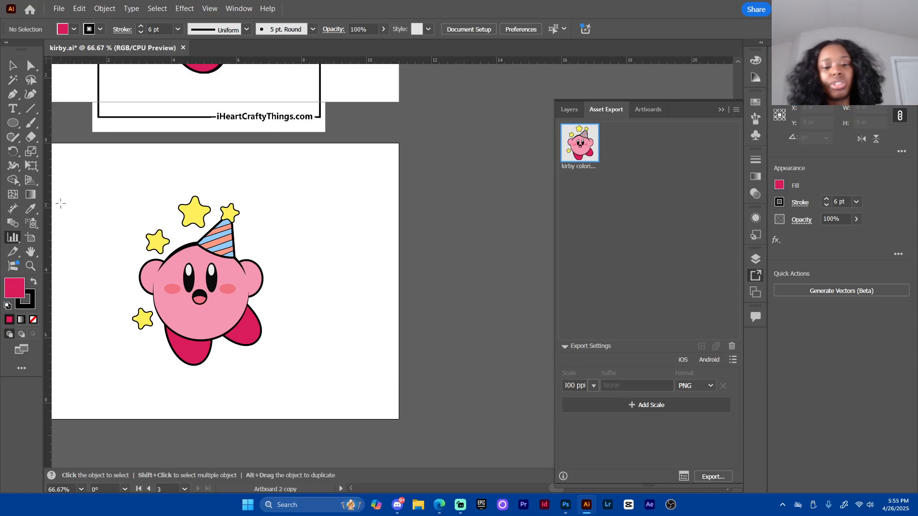
{"action": "key", "text": "space"}
{"action": "left_click_drag", "start_coordinate": [202, 316], "coordinate": [275, 369]}
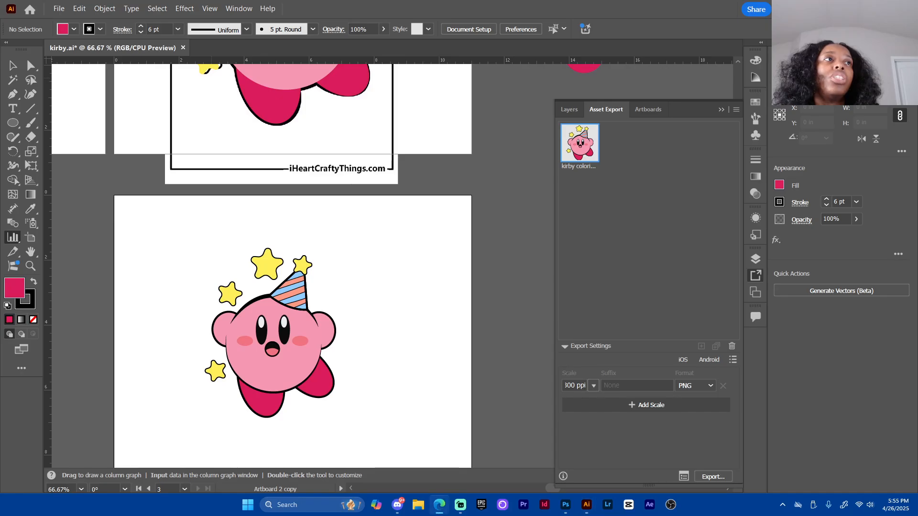
Switch to the Pinterest browser window, maximize it, and browse the "kirby coloring sheet" results at a smaller page zoom
{"action": "left_click_drag", "start_coordinate": [21, 0], "coordinate": [478, 42]}
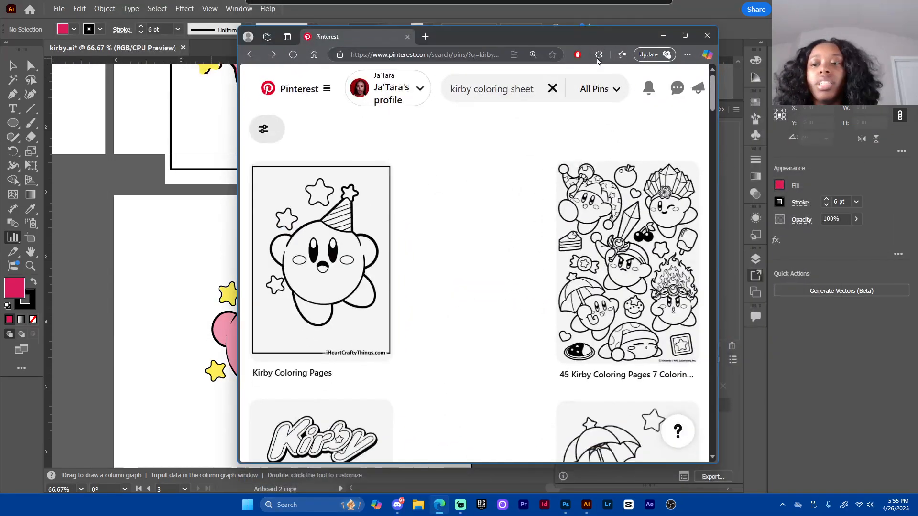
{"action": "left_click", "coordinate": [685, 37]}
{"action": "key", "text": "ctrl+minus"}
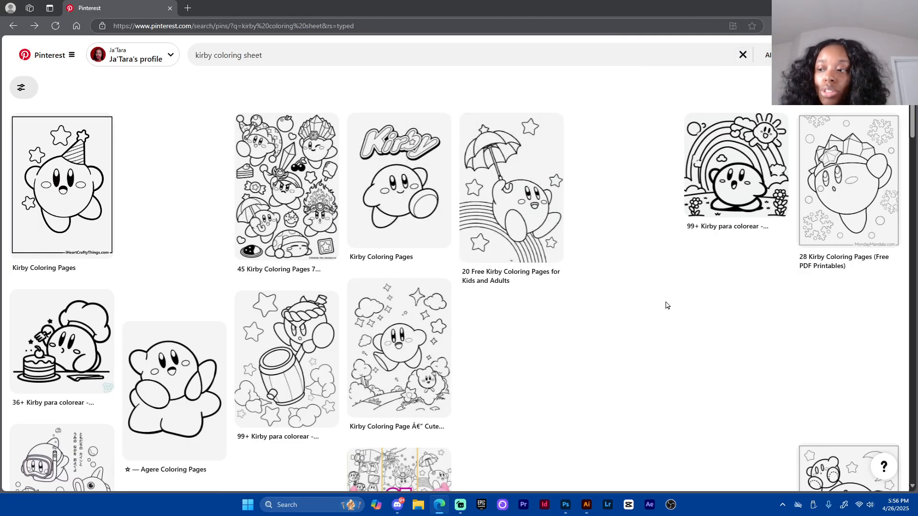
{"action": "scroll", "coordinate": [691, 309], "scroll_direction": "down", "scroll_amount": 7}
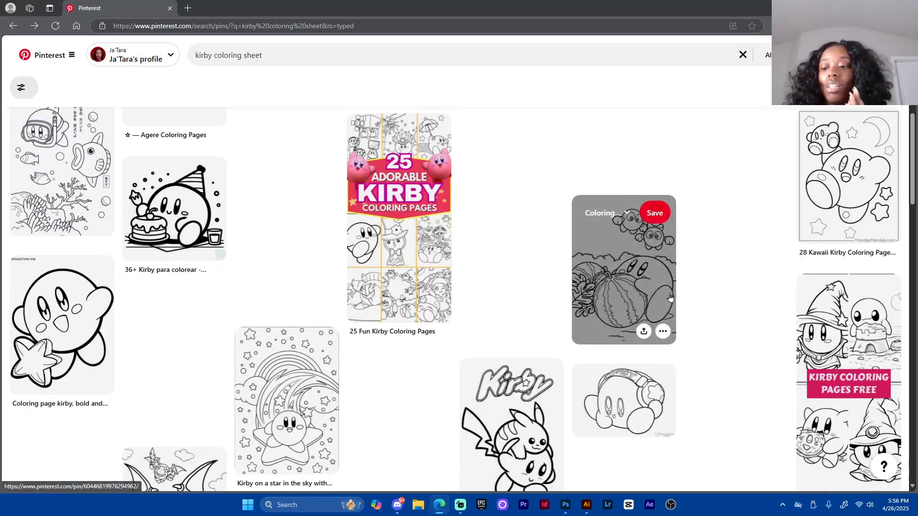